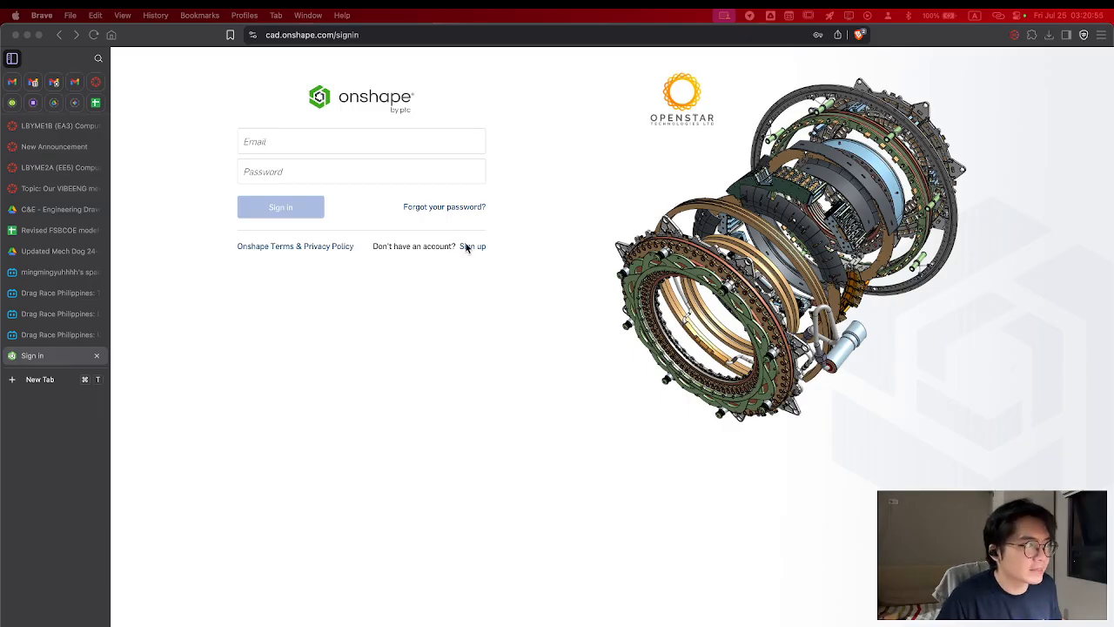
# View the standard sign-up form and the student account sign-up page, and return to the sign-in page
pyautogui.click(499, 230)
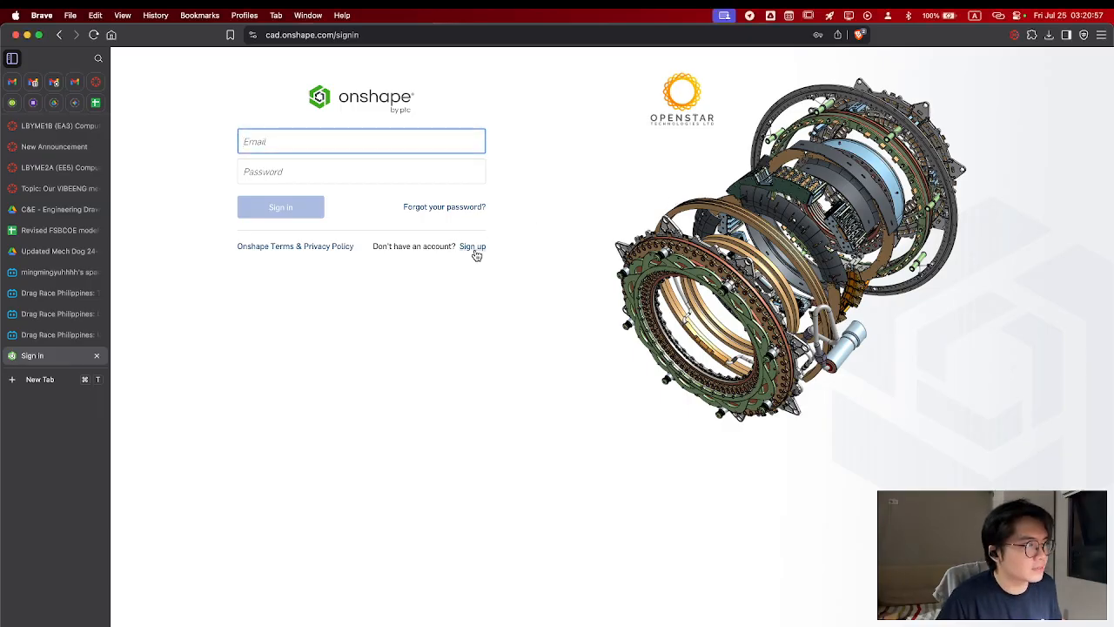
pyautogui.click(474, 248)
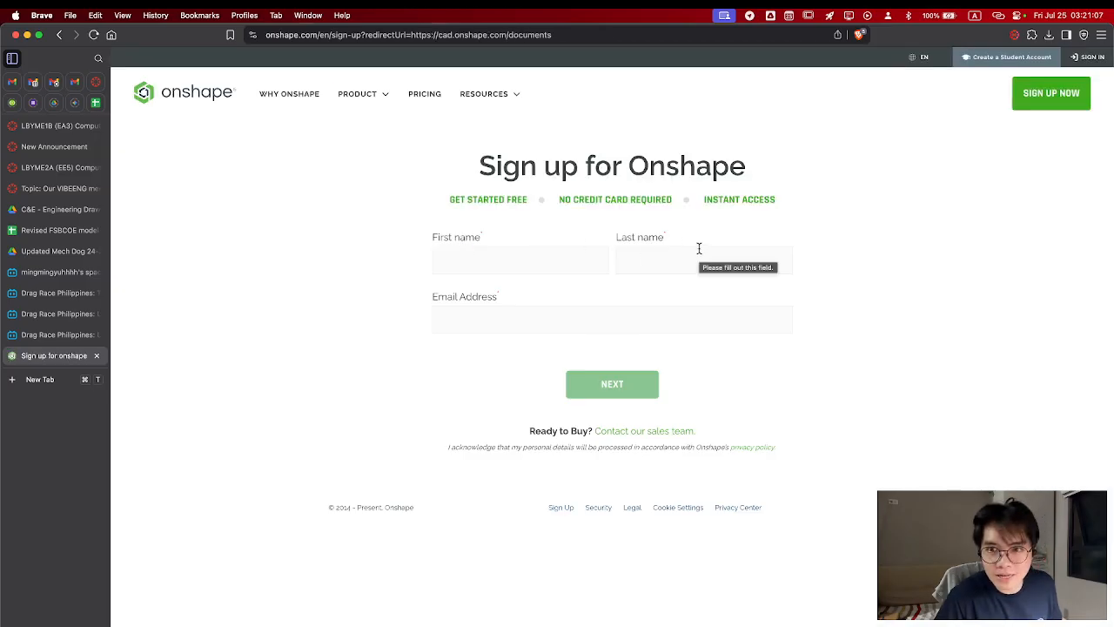
pyautogui.click(477, 257)
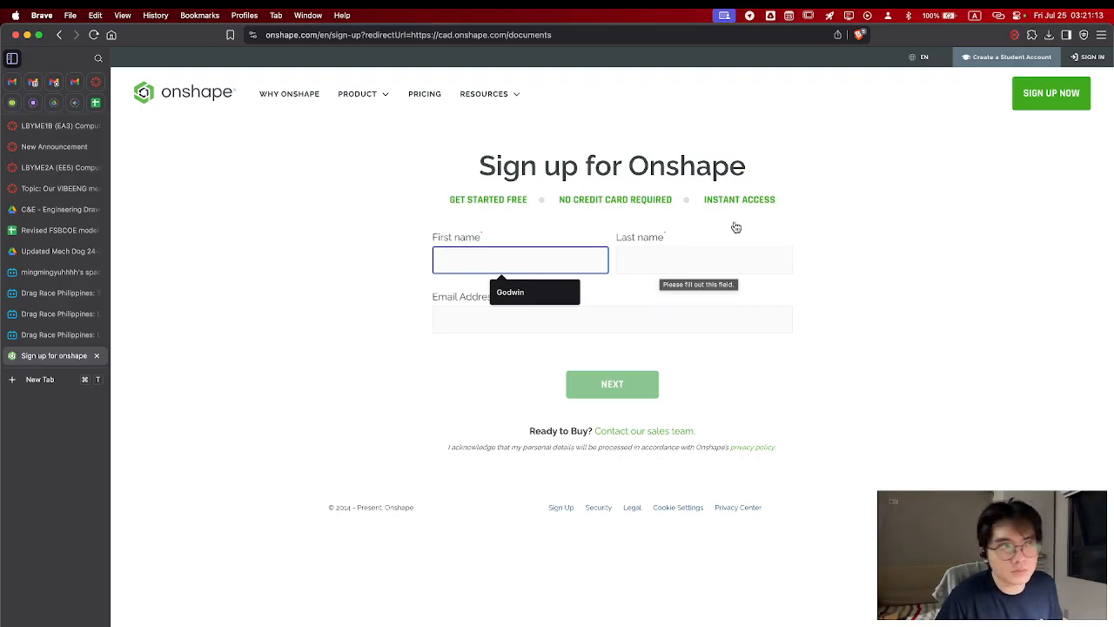
pyautogui.click(996, 63)
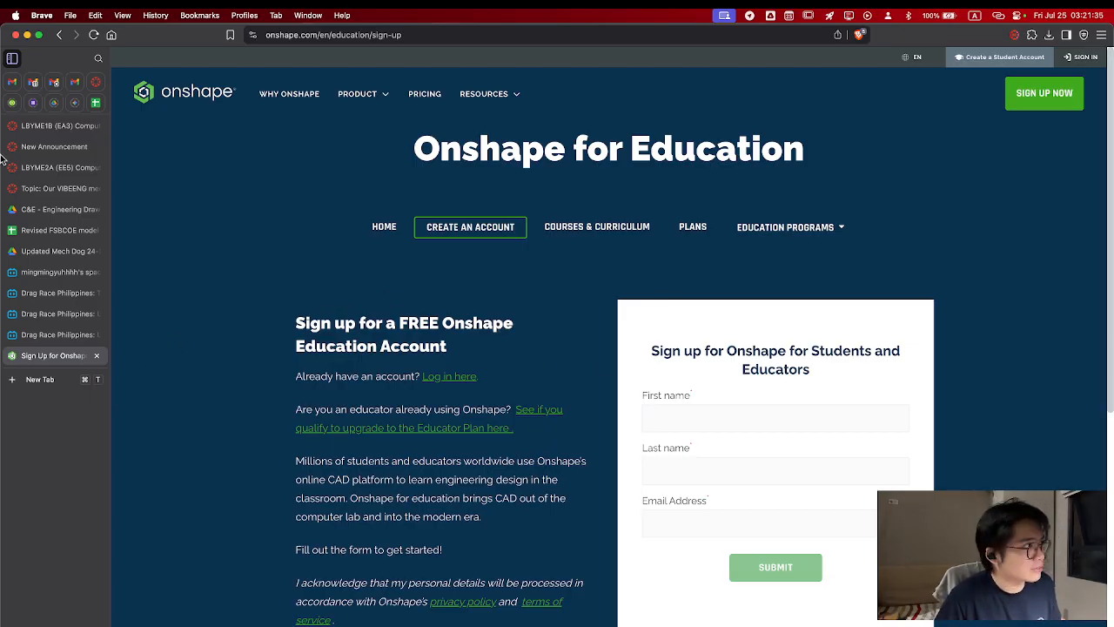
pyautogui.click(61, 35)
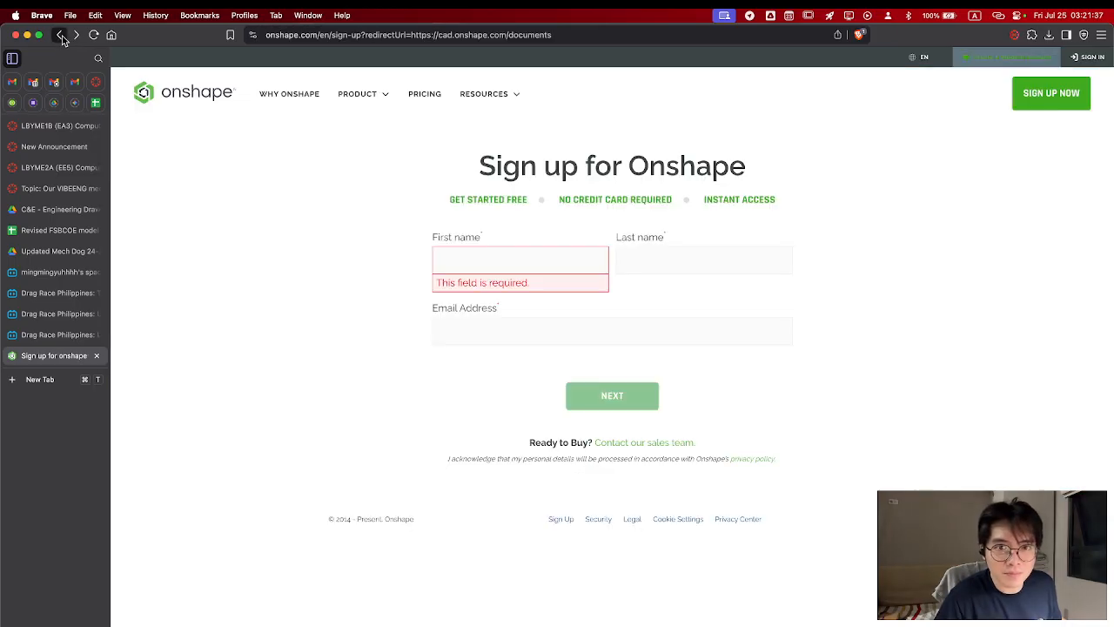
pyautogui.click(61, 35)
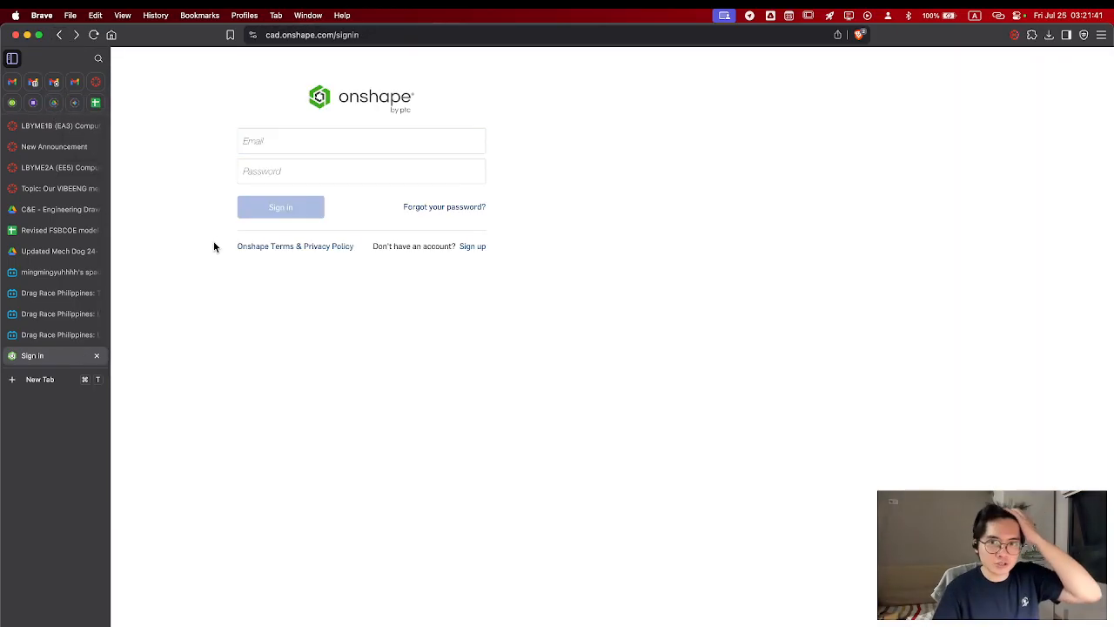
# Sign in with the account e-mail and password, and dismiss the What's new notice
pyautogui.click(293, 142)
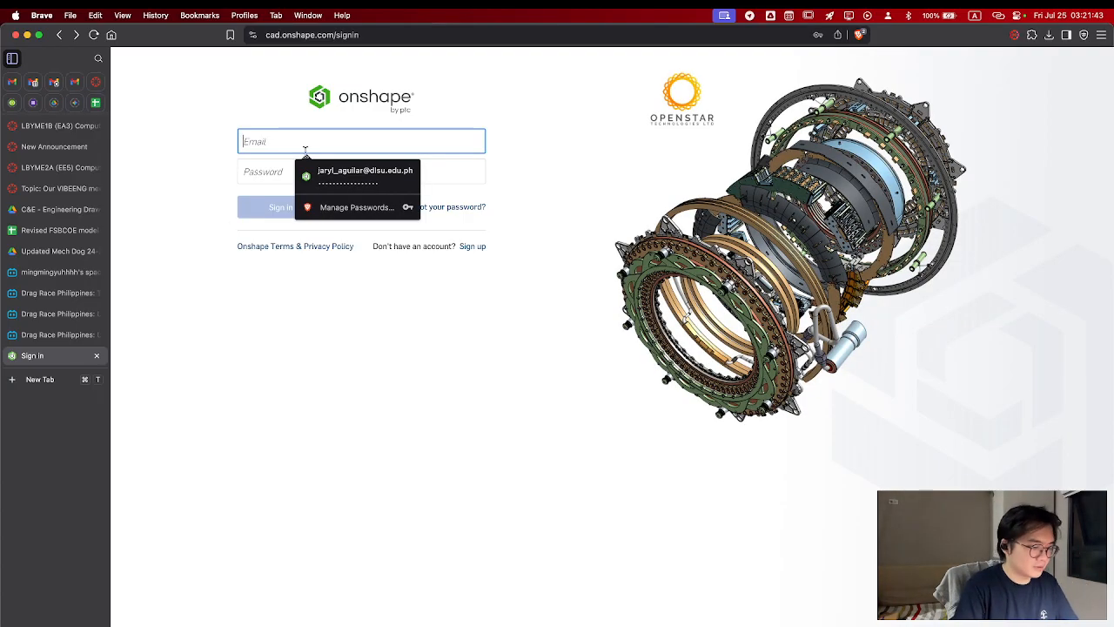
pyautogui.write('godwin')
pyautogui.press('Down')
pyautogui.press('Return')
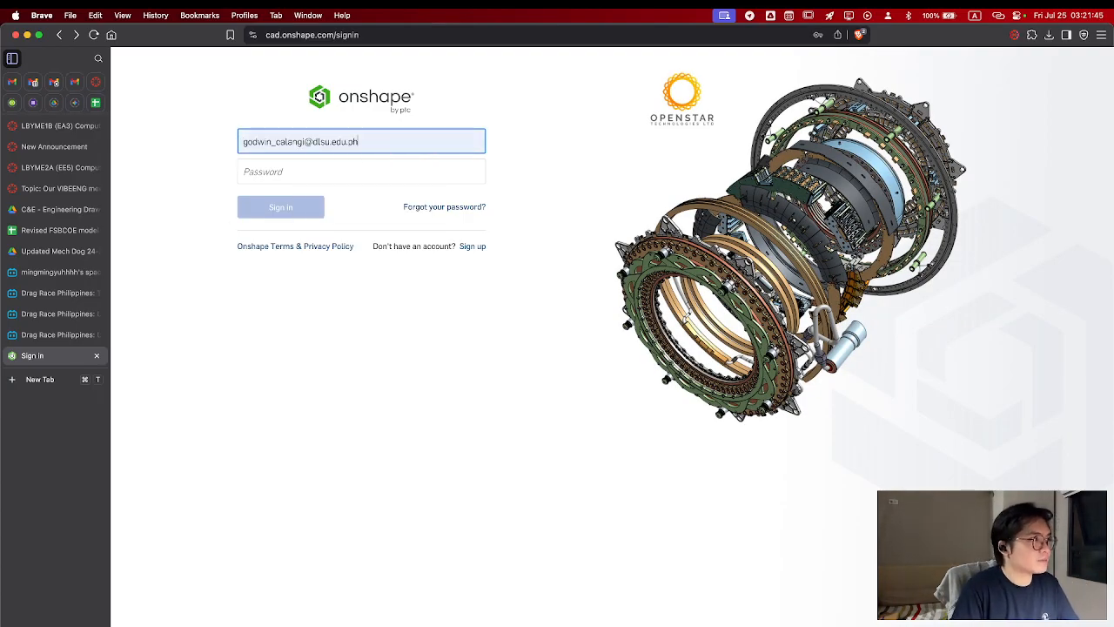
pyautogui.press('Tab')
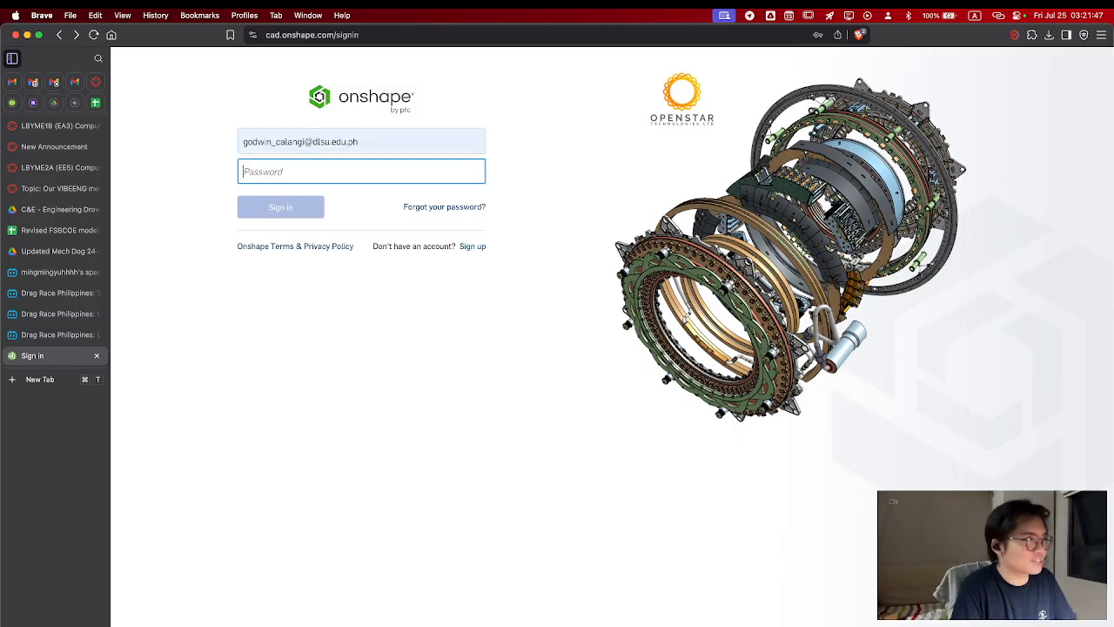
pyautogui.write('•••••••••')
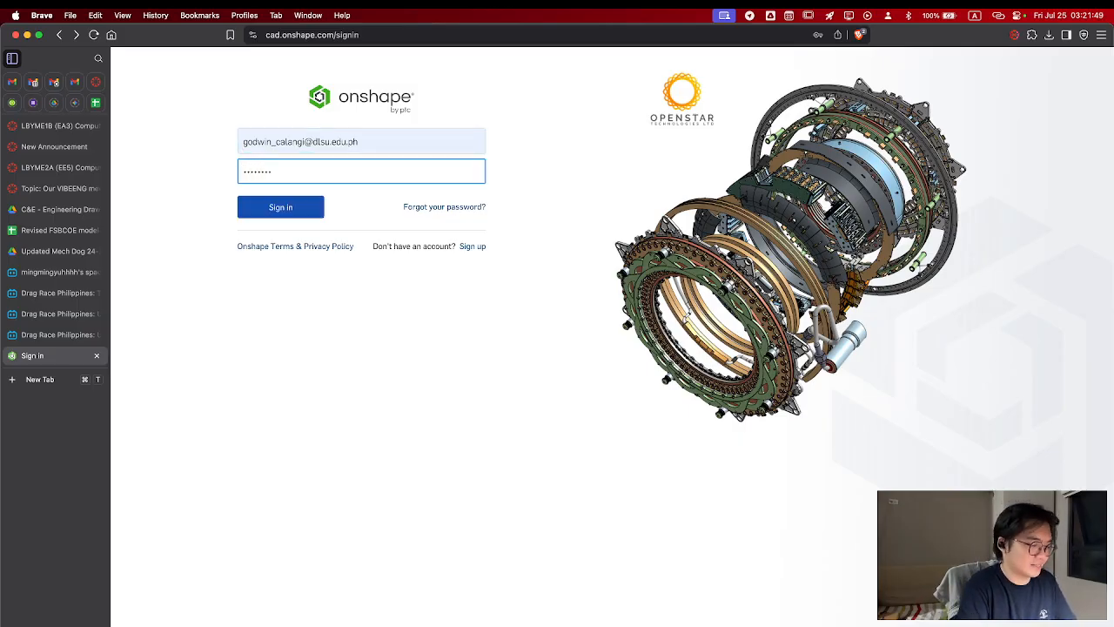
pyautogui.write('•••')
pyautogui.press('Return')
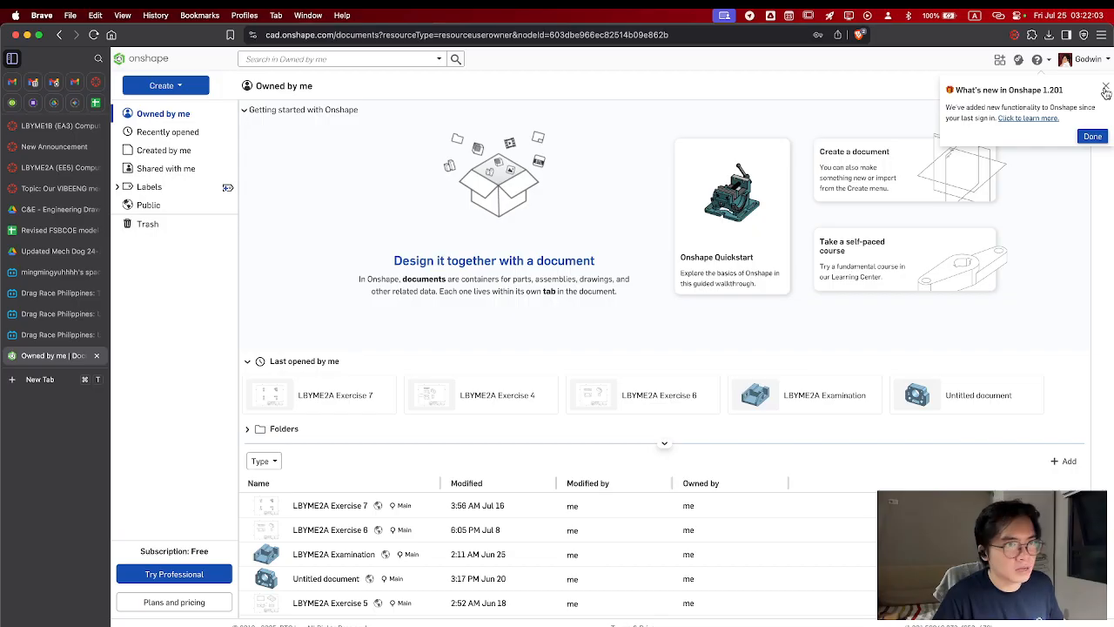
pyautogui.click(1105, 88)
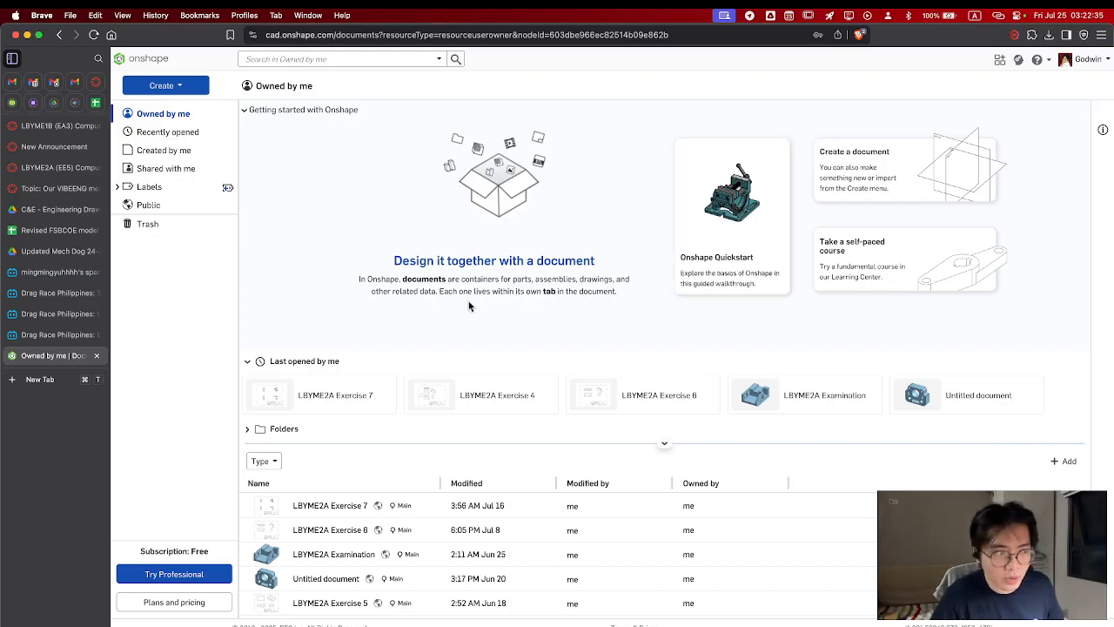
# Create a new public document named "LBYME1BC Introduction to Onshape" under Owned by me
pyautogui.click(177, 86)
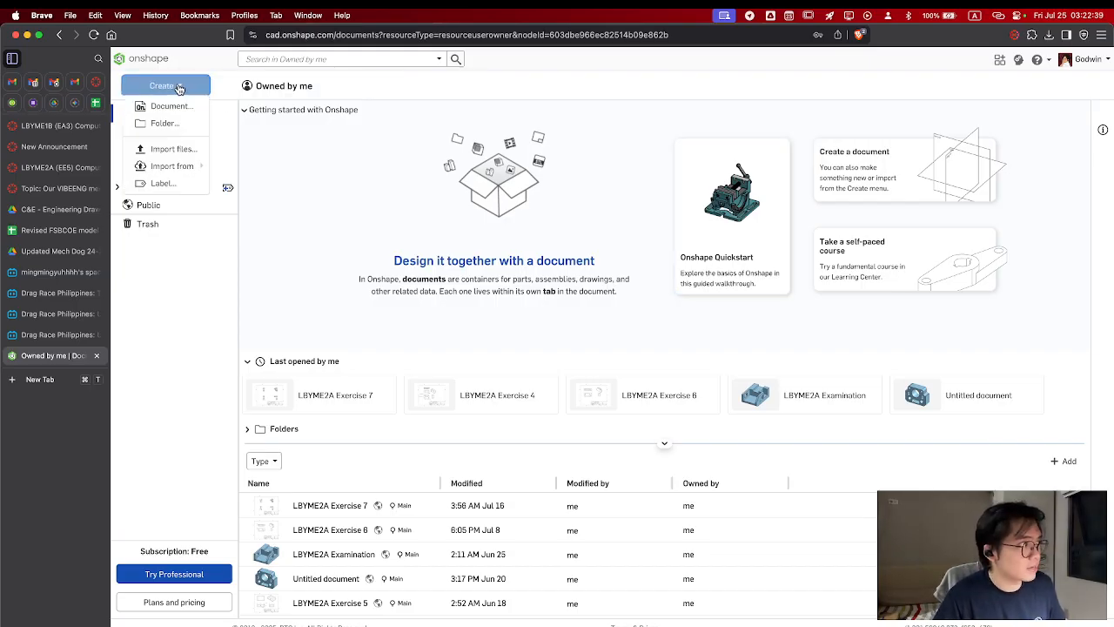
pyautogui.click(167, 105)
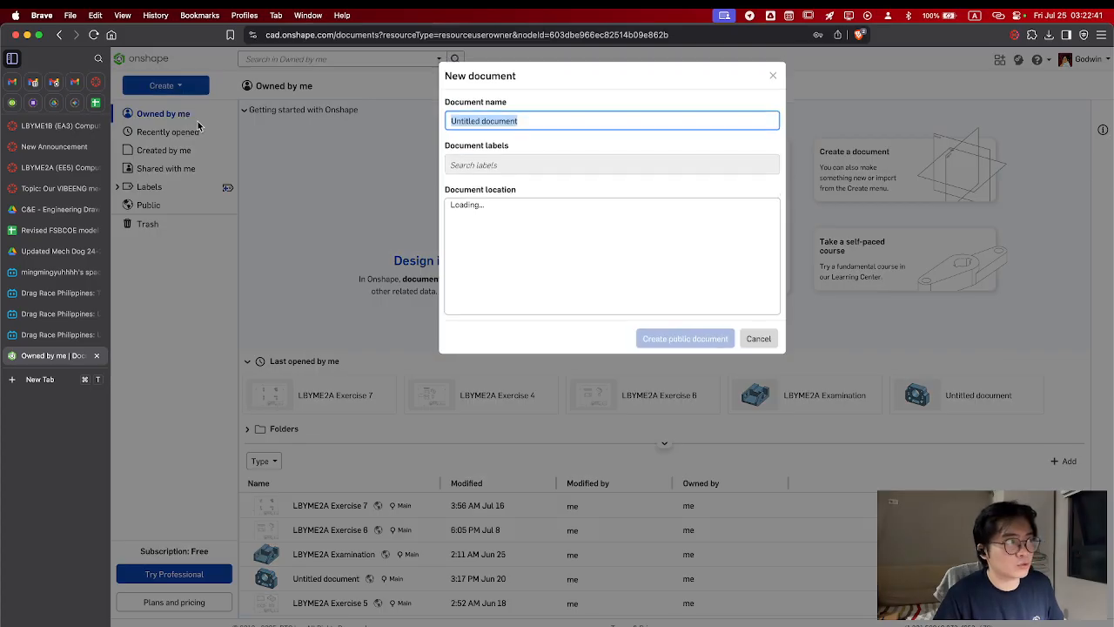
pyautogui.write('LBY')
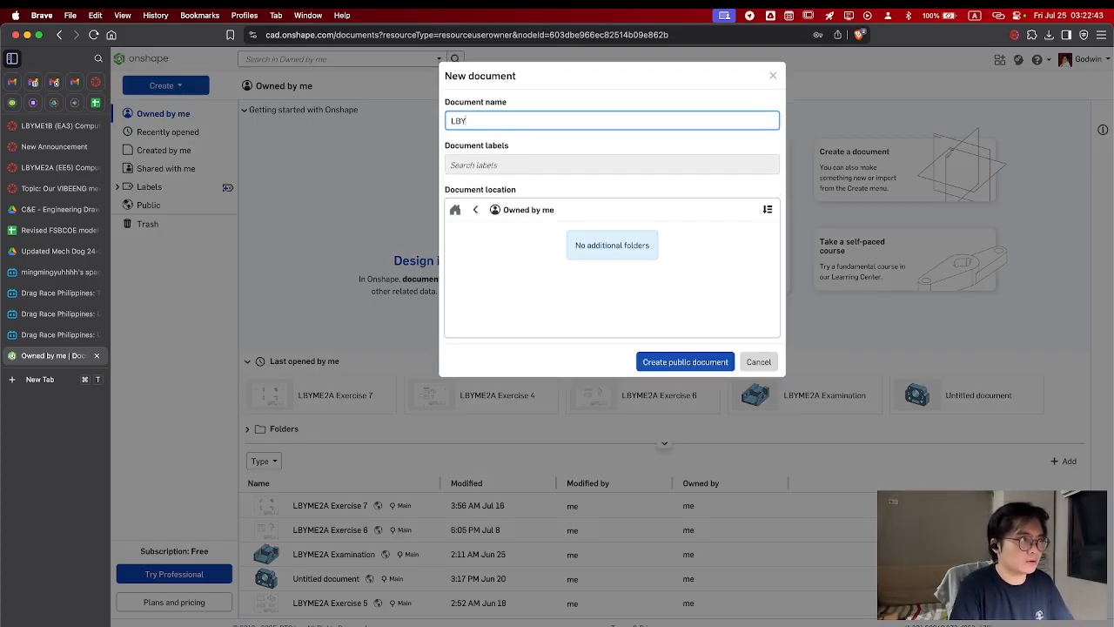
pyautogui.write('ME1BC')
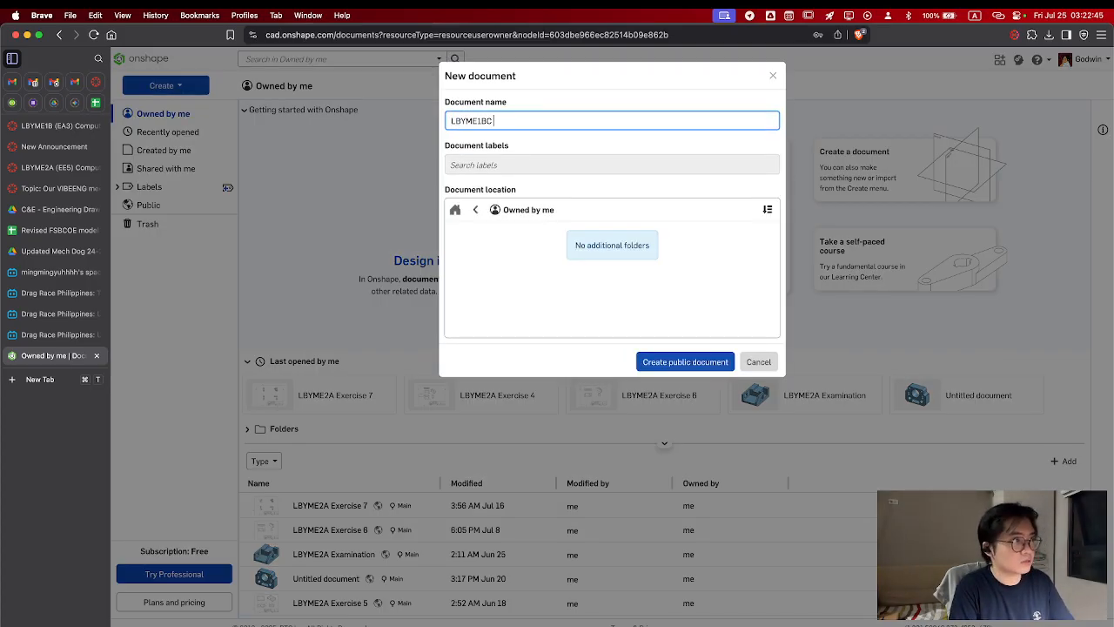
pyautogui.write(' Exercise ')
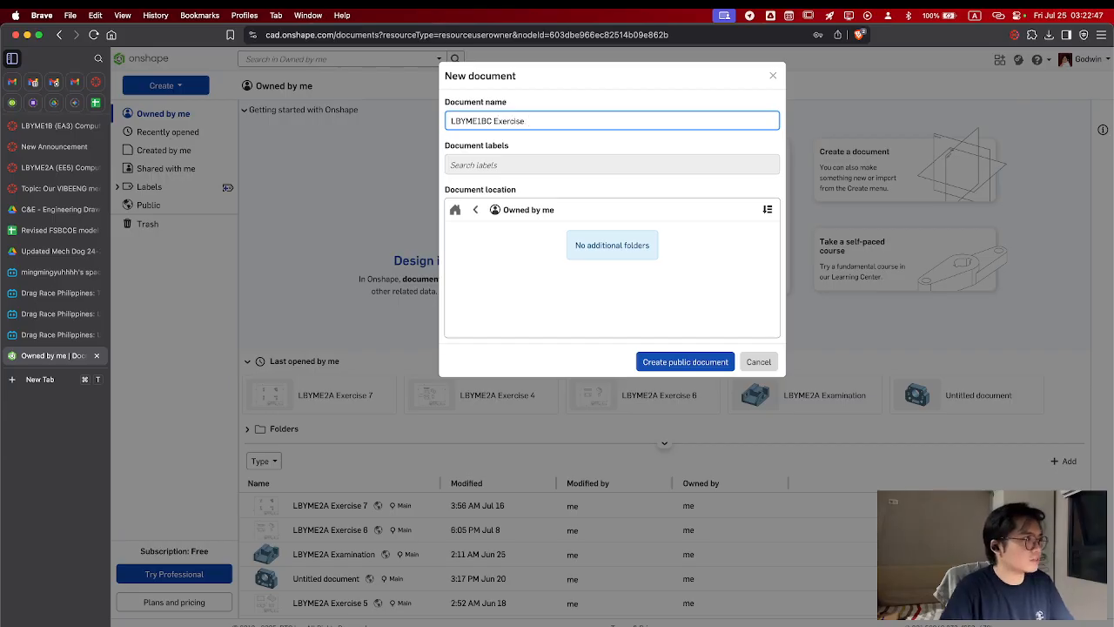
pyautogui.write('6')
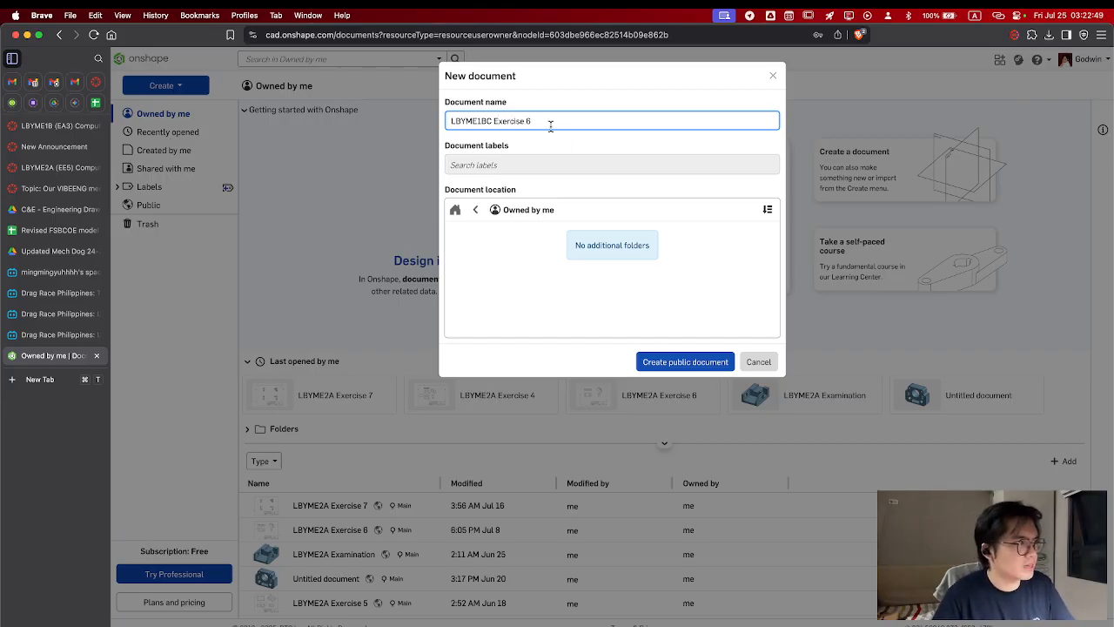
pyautogui.moveTo(550, 123); pyautogui.dragTo(491, 123)
pyautogui.write('Introdu')
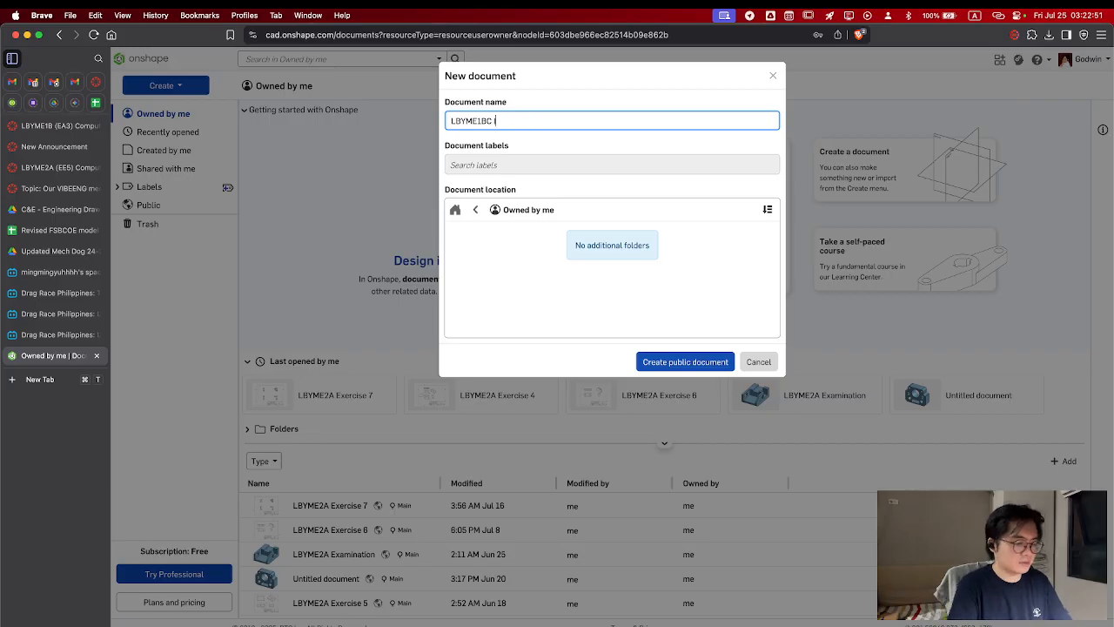
pyautogui.write('cti')
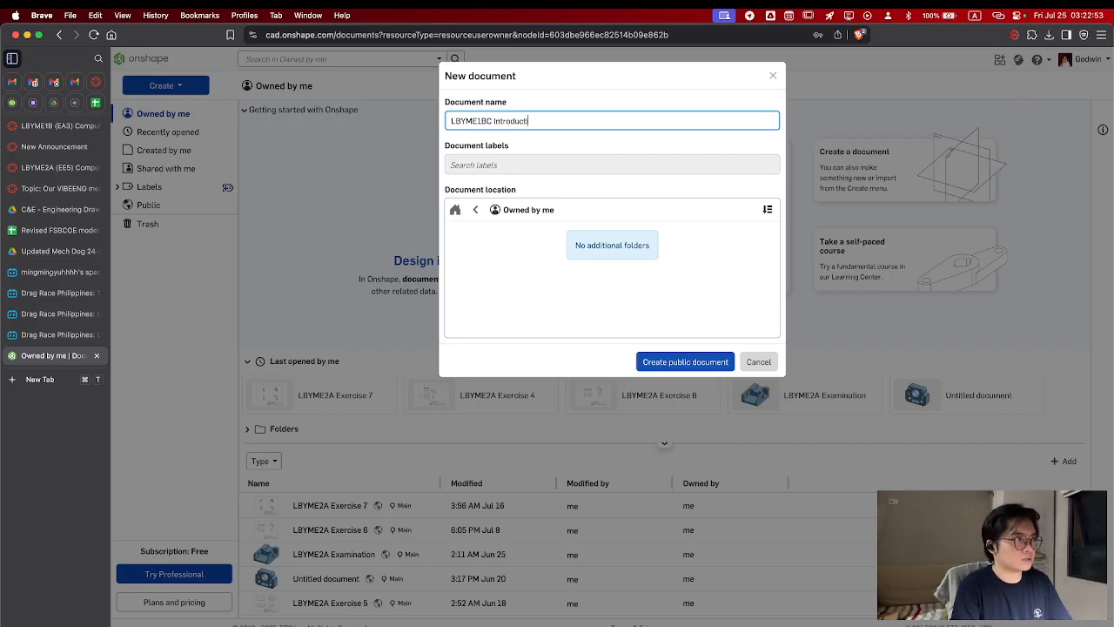
pyautogui.write('on to Onshape')
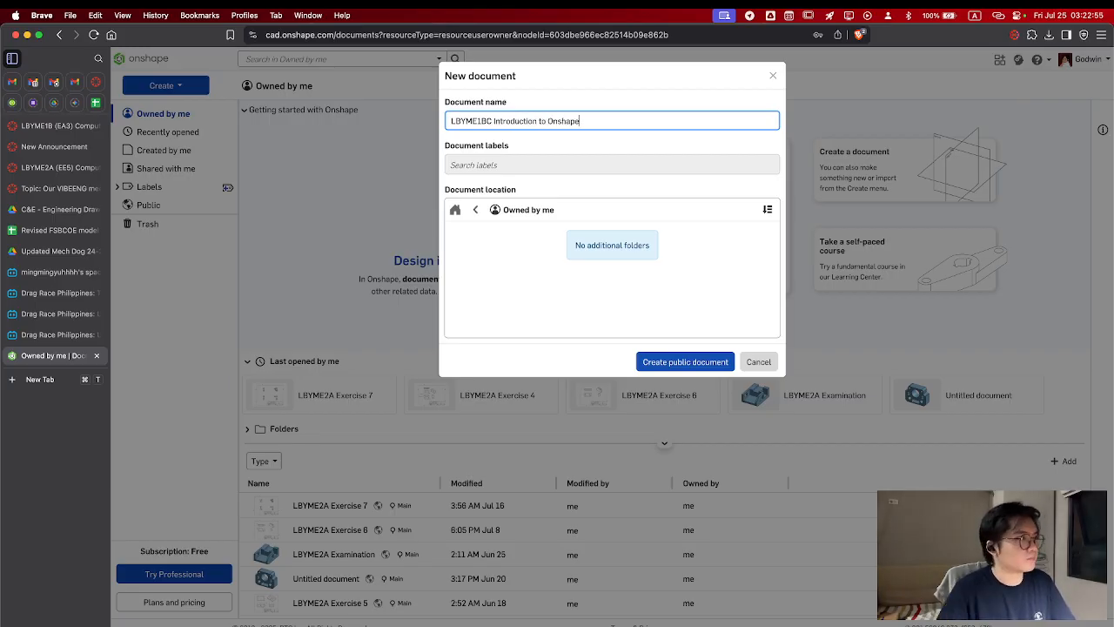
pyautogui.click(685, 363)
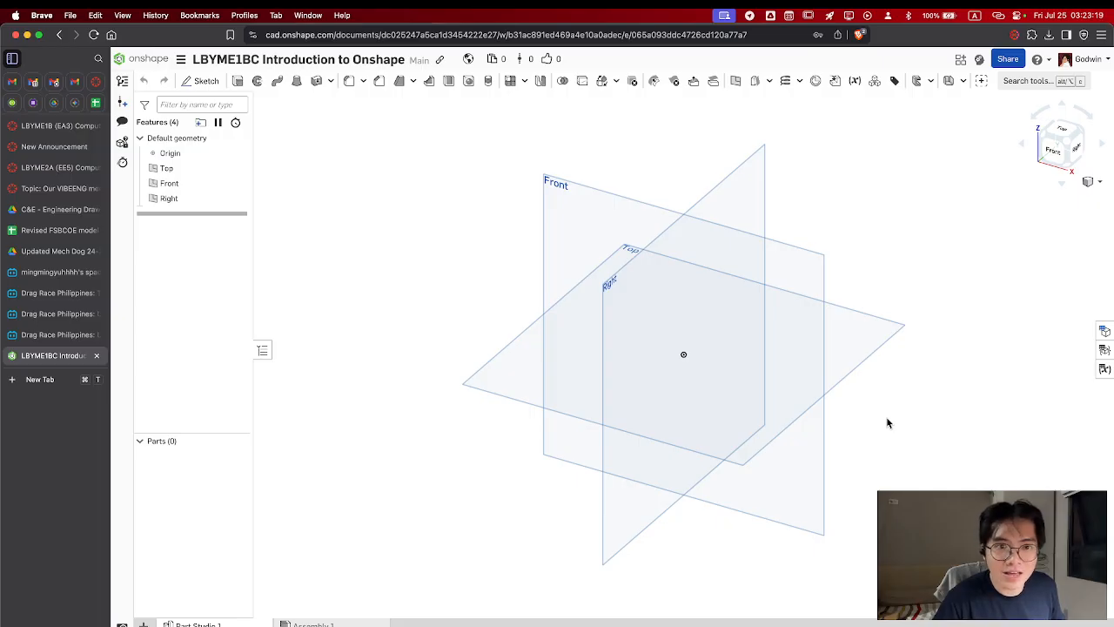
pyautogui.moveTo(886, 416); pyautogui.dragTo(878, 415, button='middle')
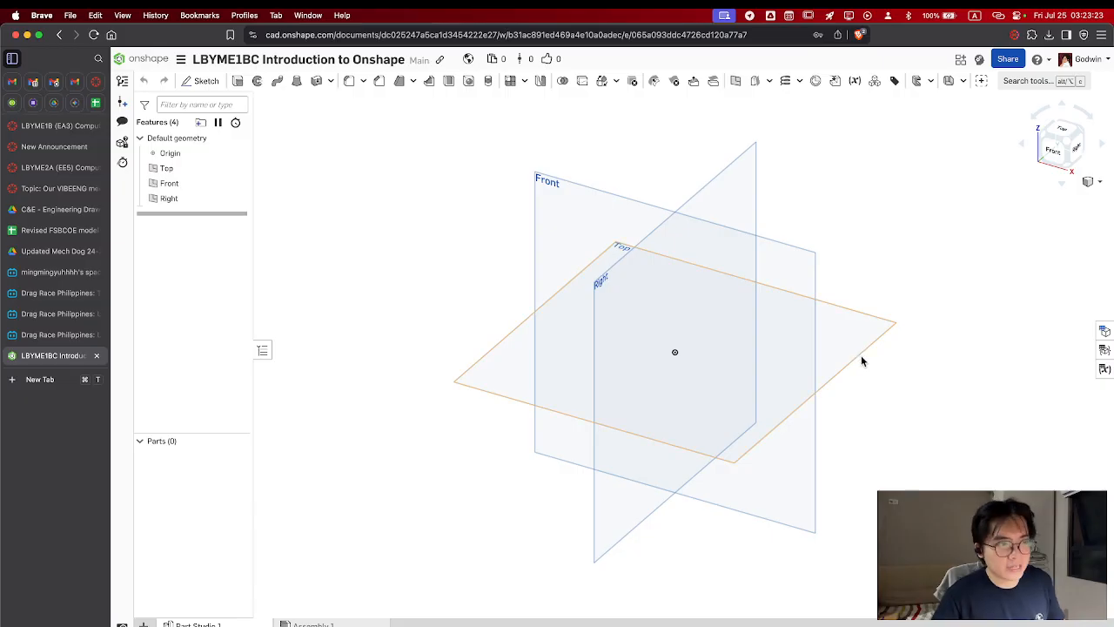
pyautogui.moveTo(868, 405); pyautogui.dragTo(845, 413, button='middle')
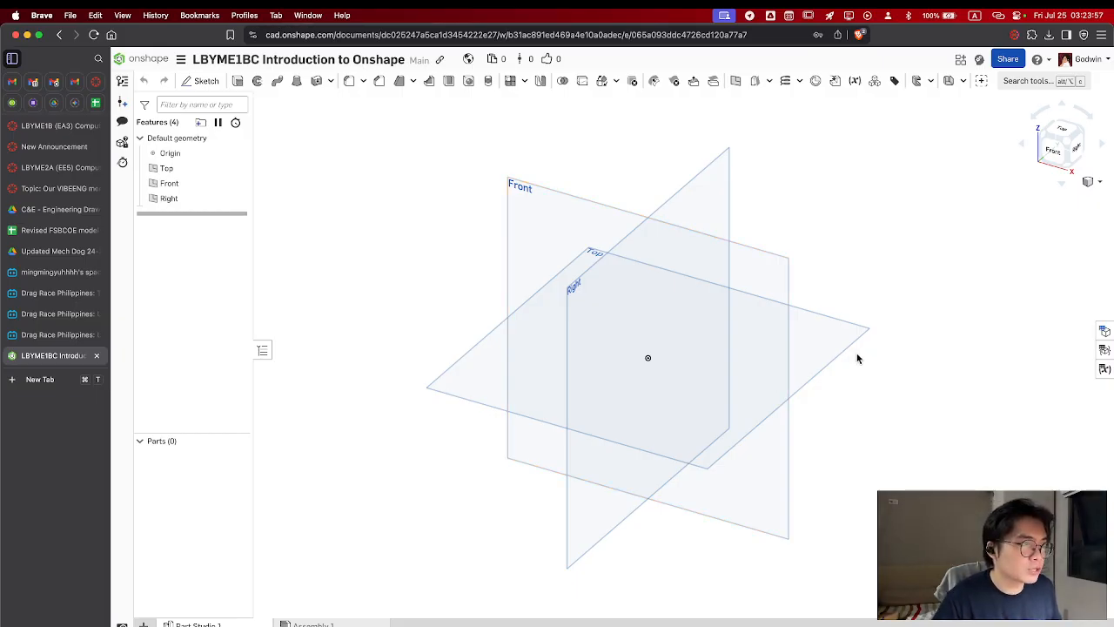
pyautogui.moveTo(858, 356)
pyautogui.mouseDown(button='middle')
pyautogui.moveTo(841, 345)
pyautogui.moveTo(876, 335)
pyautogui.moveTo(823, 365)
pyautogui.moveTo(875, 346)
pyautogui.moveTo(869, 360)
pyautogui.mouseUp(button='middle')
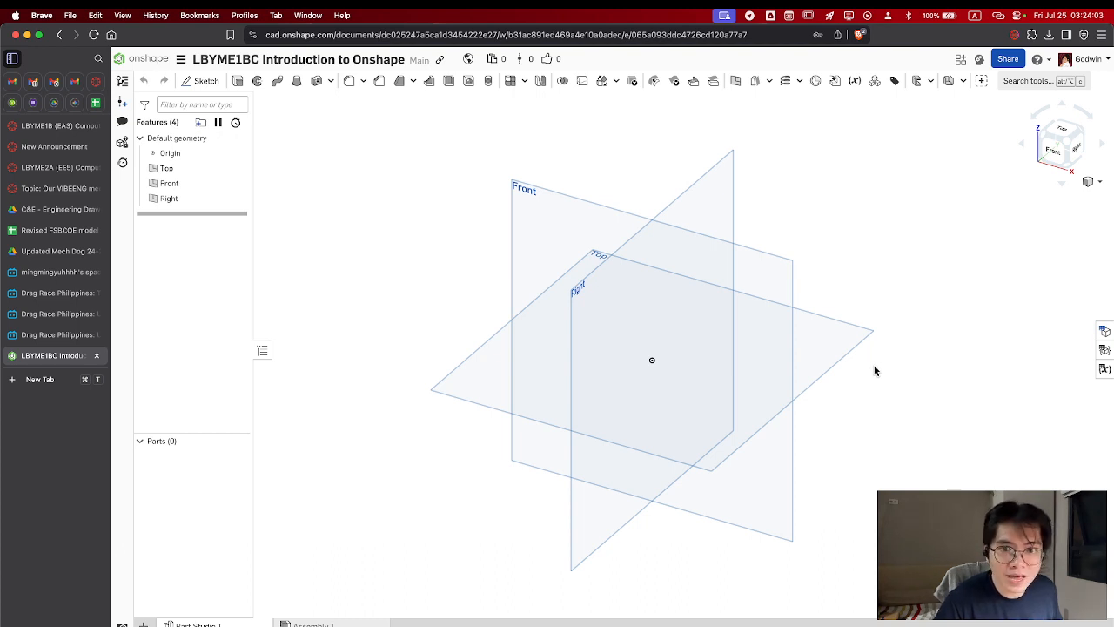
pyautogui.moveTo(870, 392)
pyautogui.mouseDown(button='right')
pyautogui.moveTo(808, 371)
pyautogui.moveTo(860, 397)
pyautogui.mouseUp(button='right')
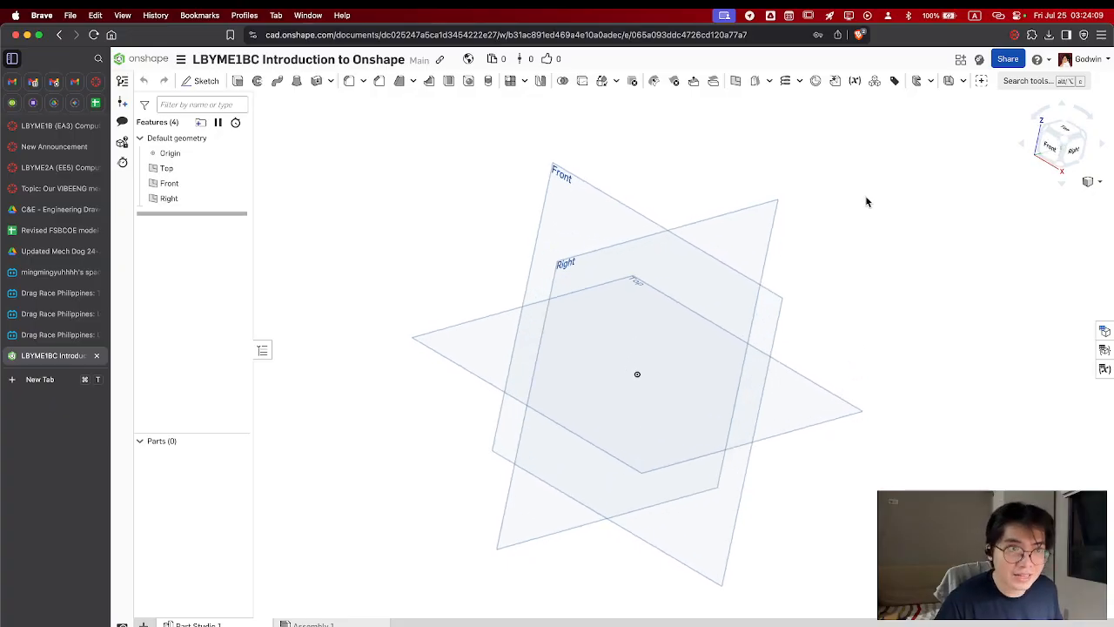
pyautogui.click(1066, 142)
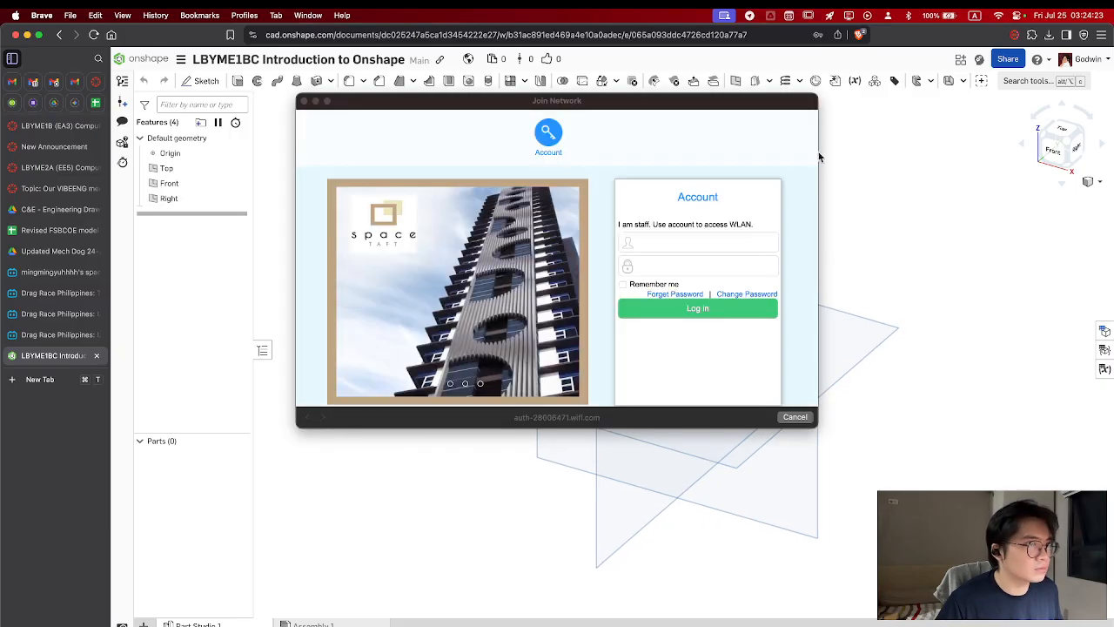
# Restart the computer's wireless connection by switching Wi-Fi off and on again
pyautogui.click(998, 16)
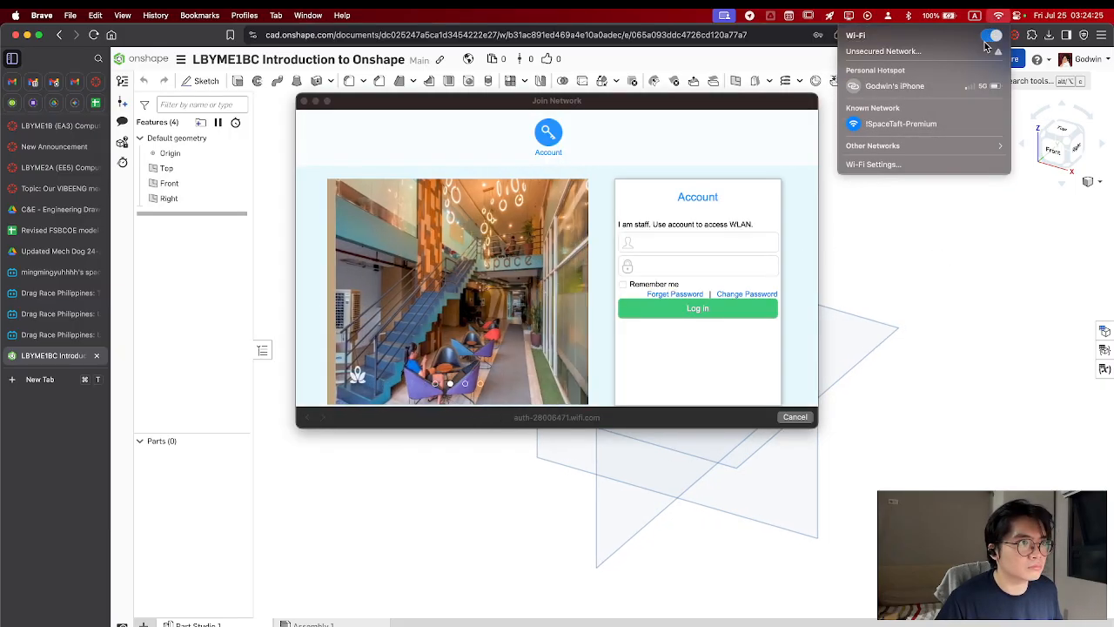
pyautogui.click(994, 34)
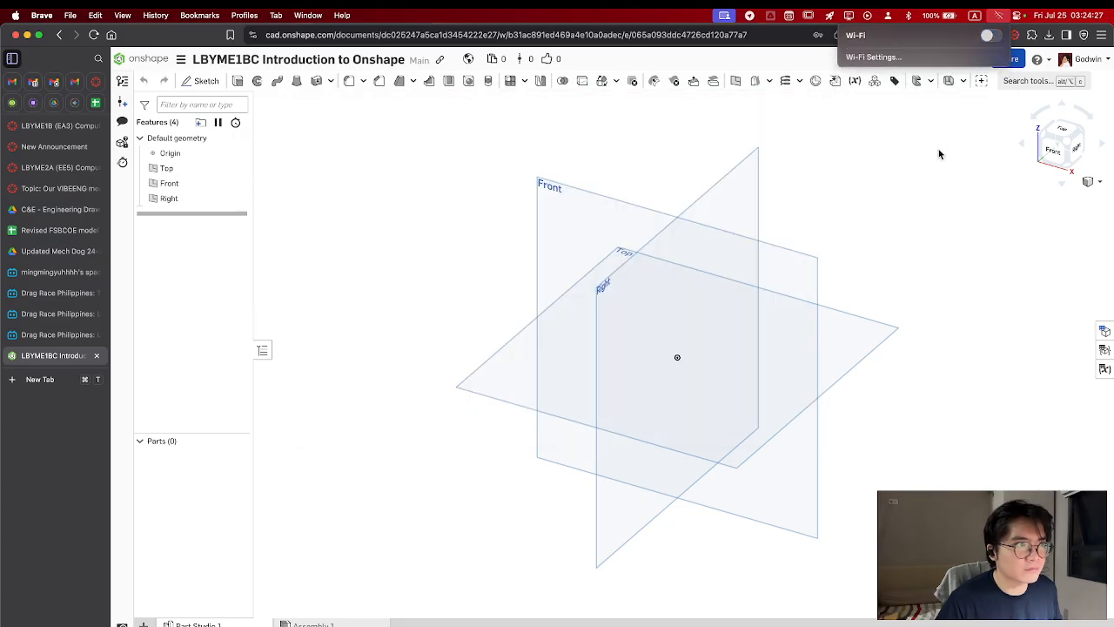
pyautogui.click(933, 154)
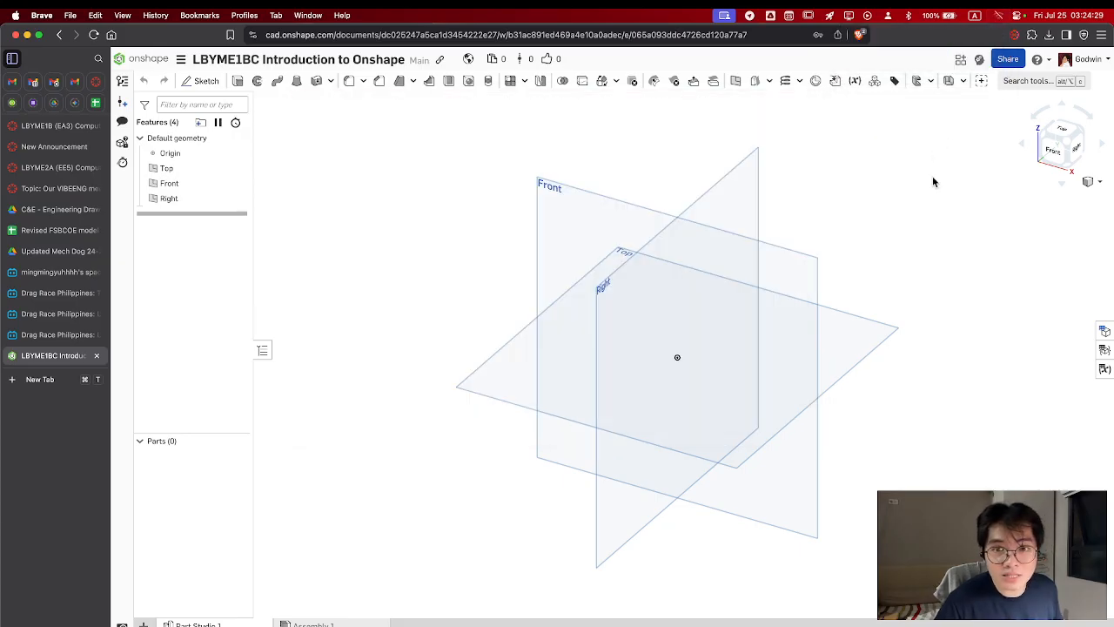
pyautogui.click(1000, 17)
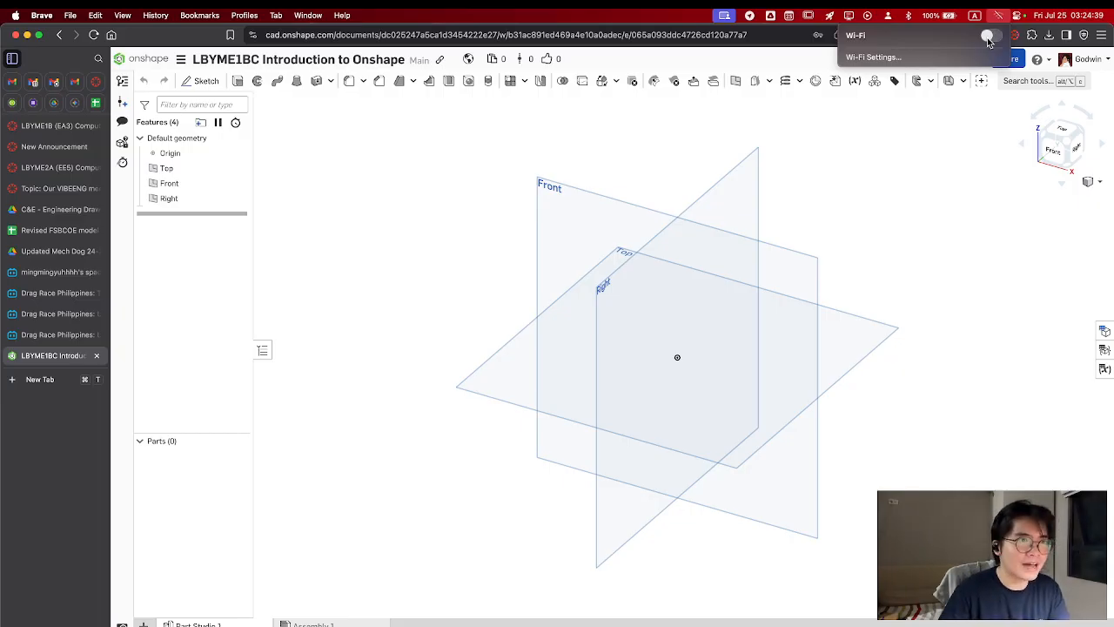
pyautogui.click(989, 37)
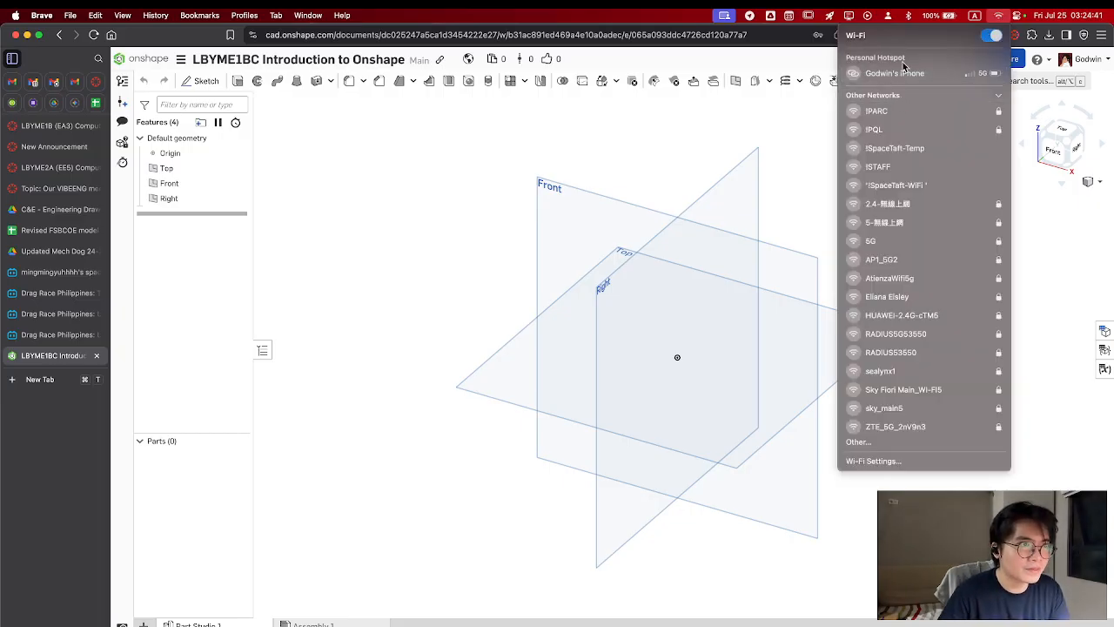
# Connect the computer to the iPhone's personal hotspot, dismissing the failed-connection notice and reopening the list of networks
pyautogui.click(903, 73)
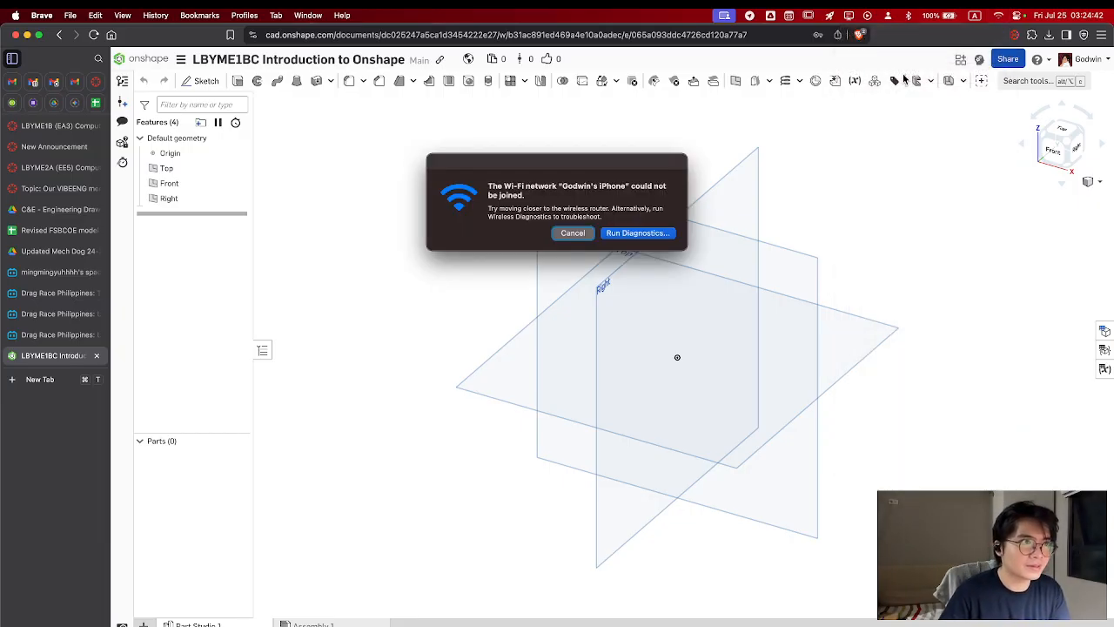
pyautogui.click(572, 235)
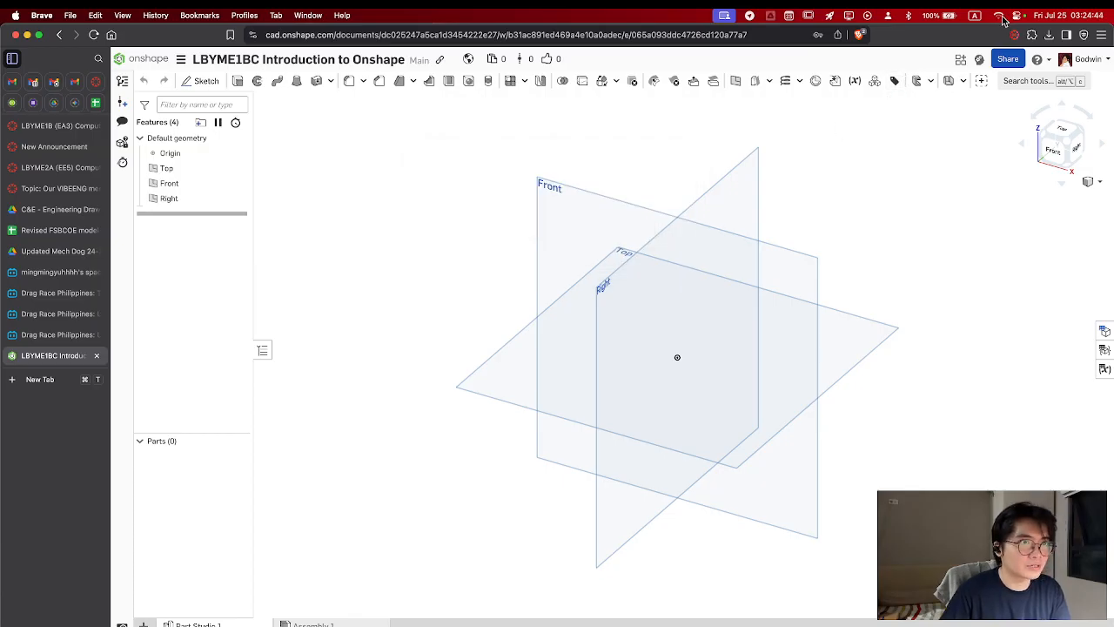
pyautogui.click(999, 17)
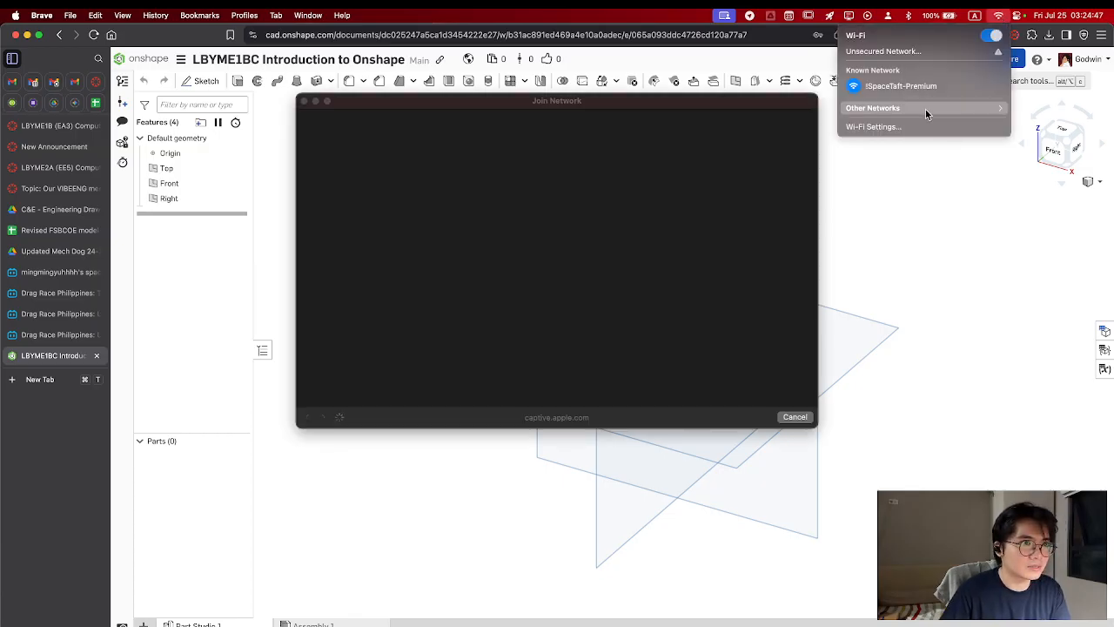
pyautogui.click(925, 109)
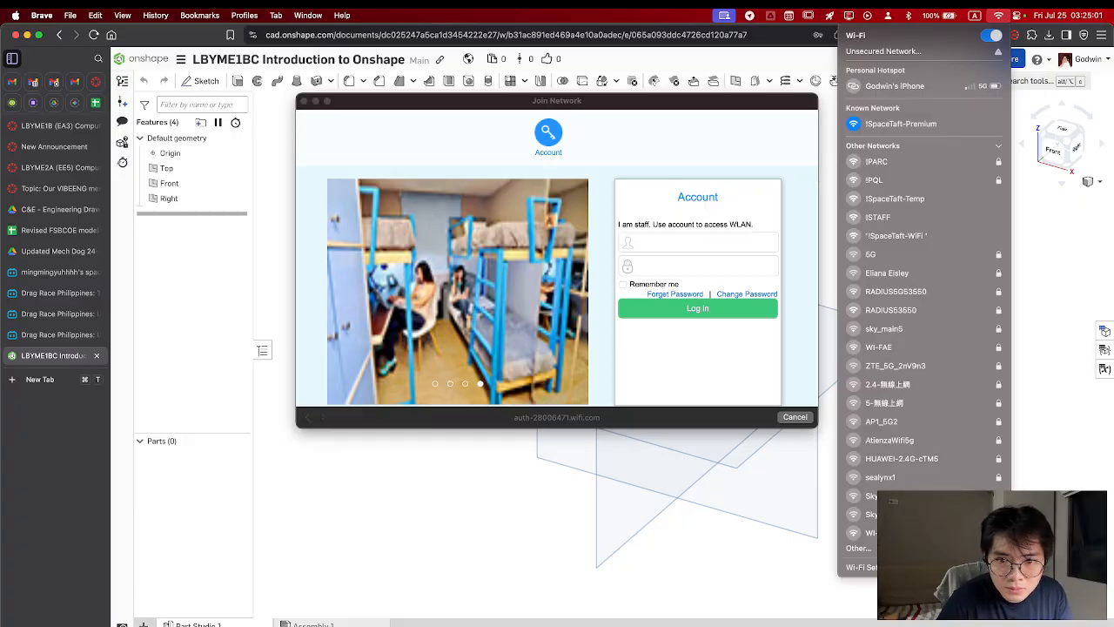
pyautogui.click(890, 87)
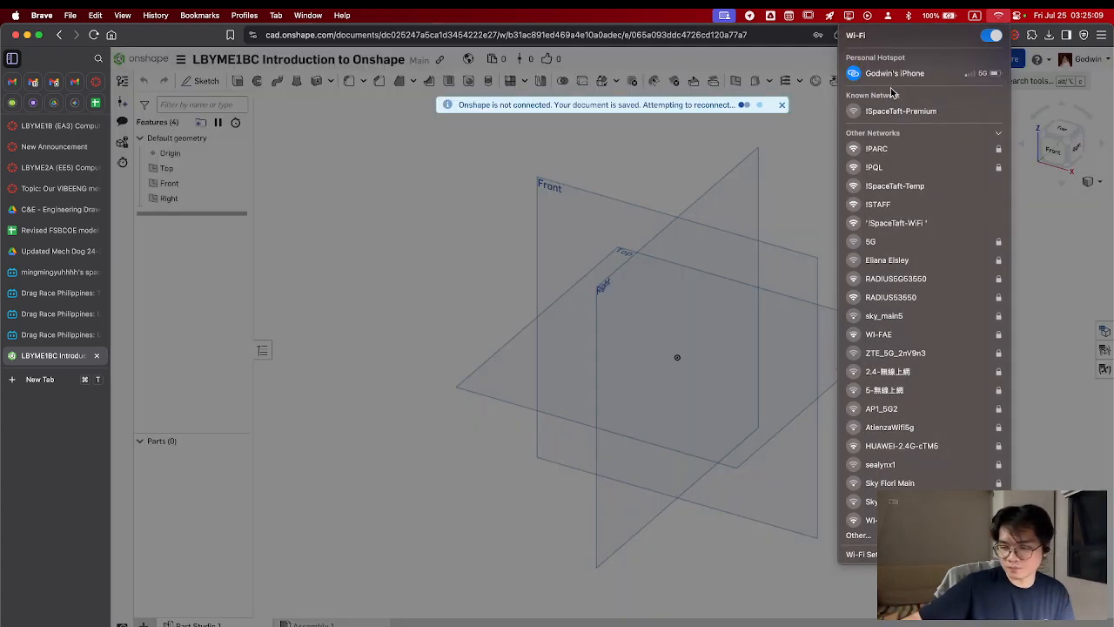
pyautogui.click(784, 200)
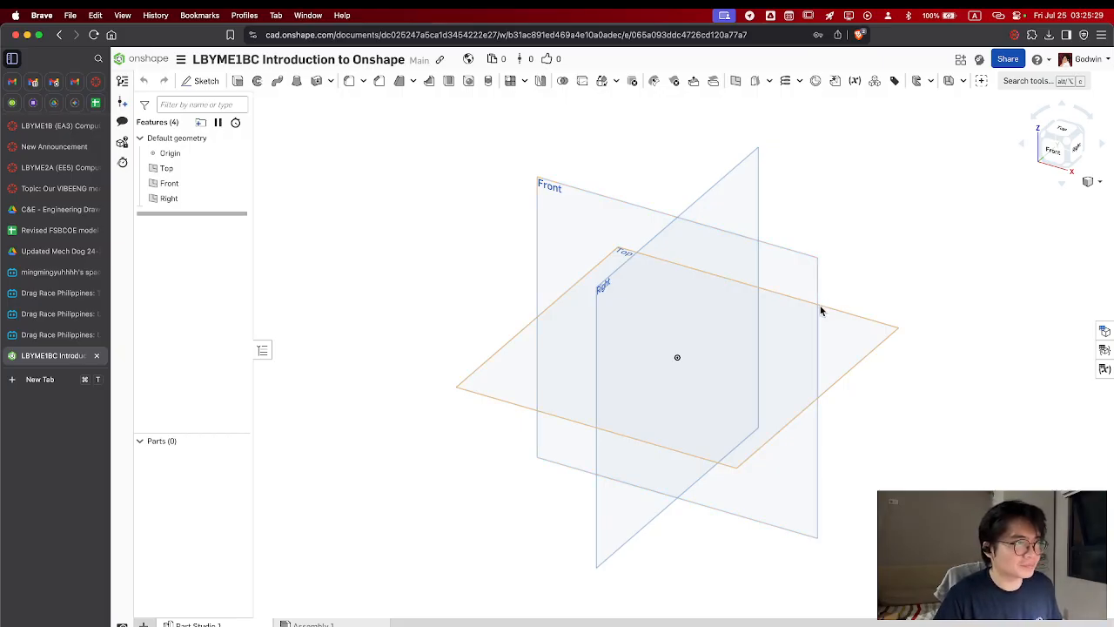
# Examine the Front, Top and Right default planes from different angles and return to the isometric view
pyautogui.moveTo(858, 252)
pyautogui.mouseDown(button='right')
pyautogui.moveTo(849, 255)
pyautogui.moveTo(865, 253)
pyautogui.moveTo(858, 259)
pyautogui.mouseUp(button='right')
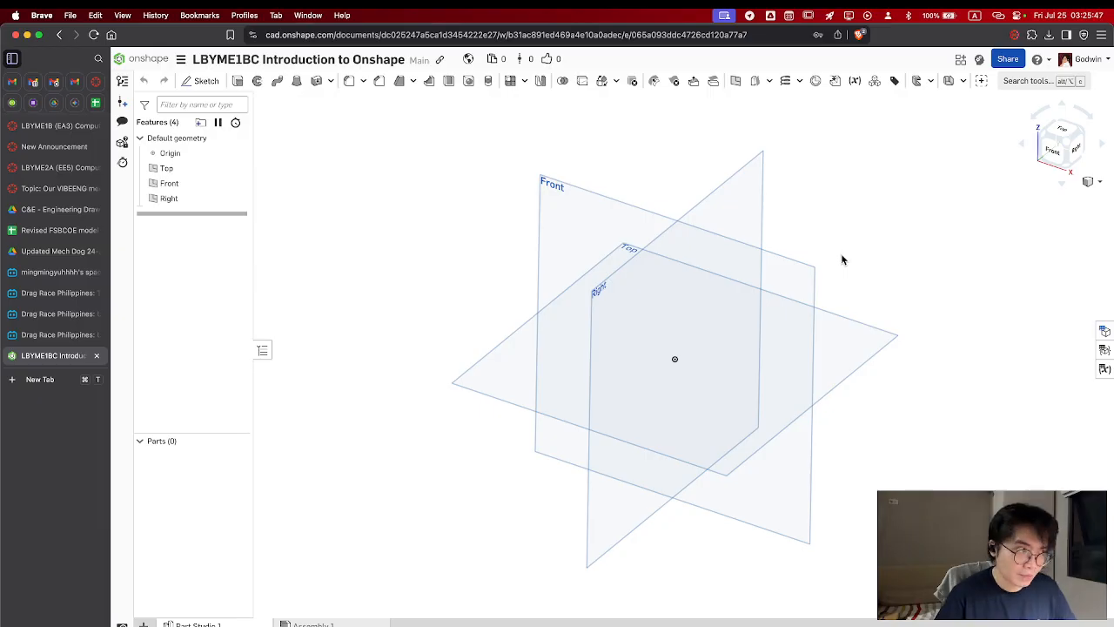
pyautogui.click(1075, 148)
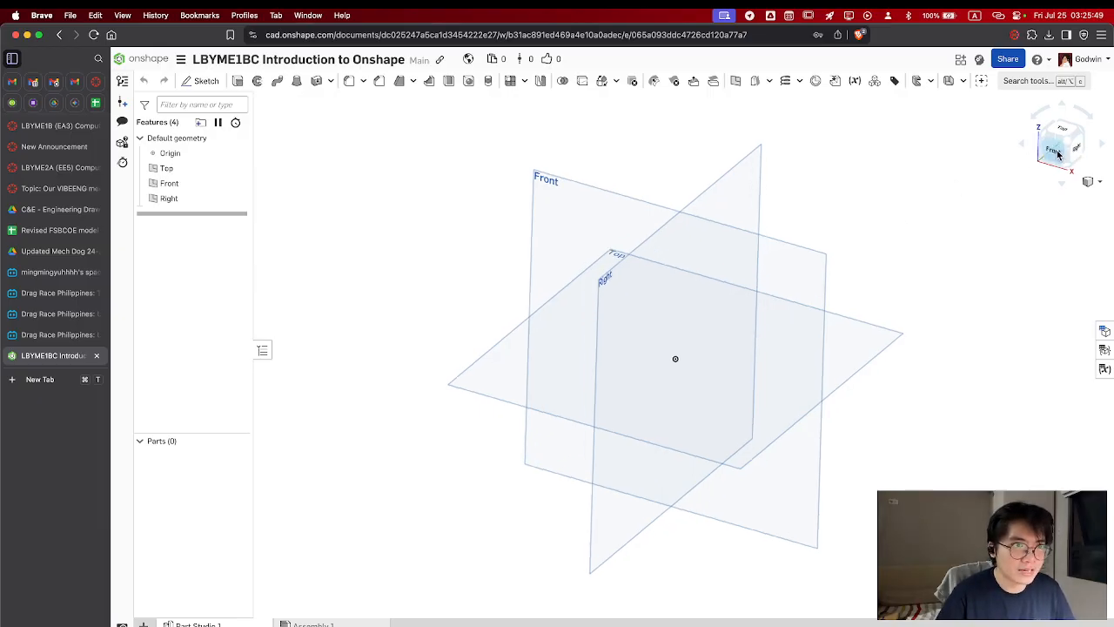
pyautogui.click(1077, 136)
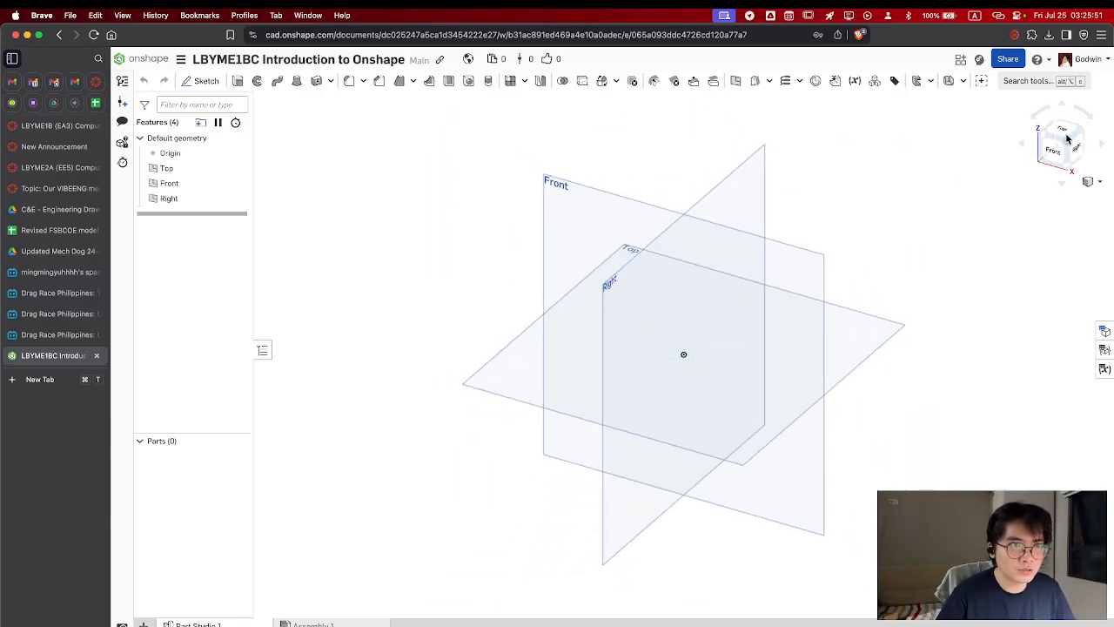
pyautogui.click(1070, 138)
pyautogui.click(1077, 160)
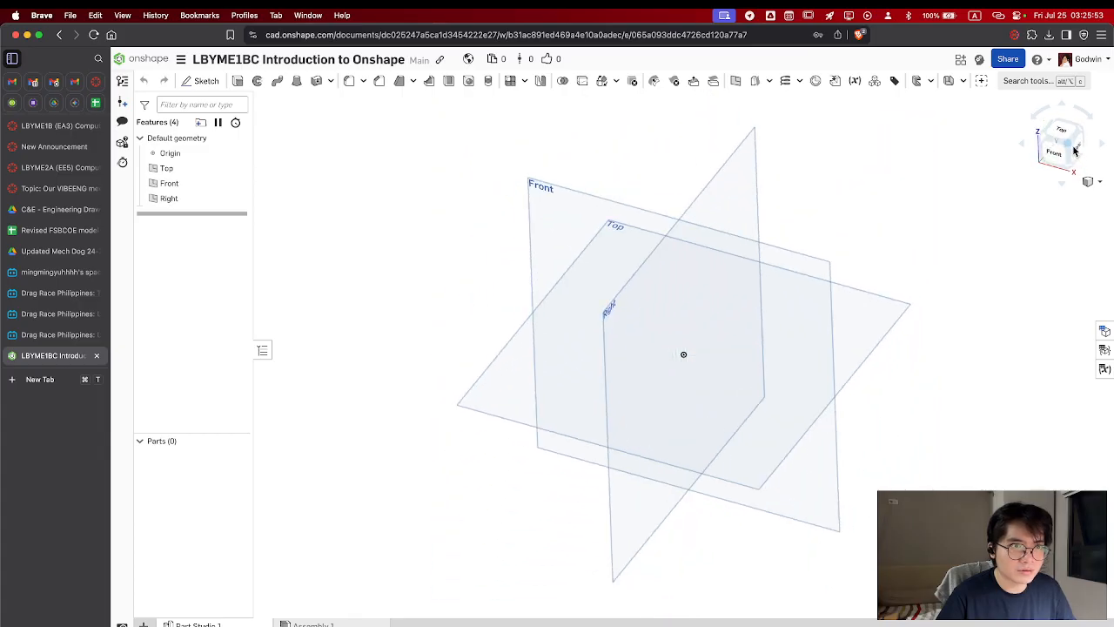
pyautogui.click(1073, 150)
pyautogui.click(1048, 137)
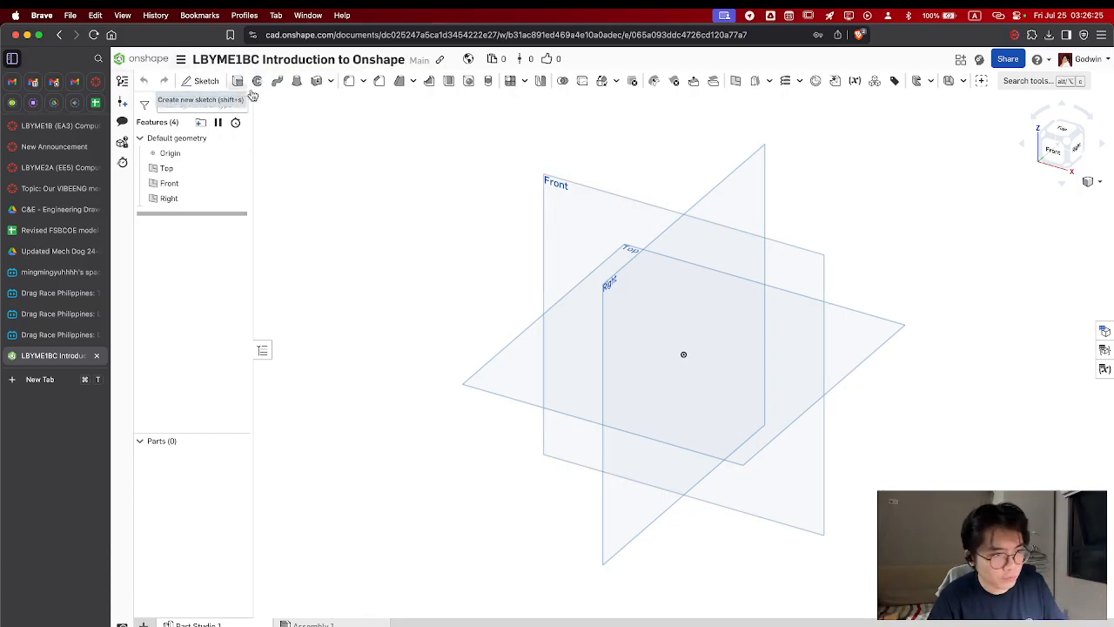
# Start a new sketch on the Top plane and orient the view straight onto it
pyautogui.click(860, 355)
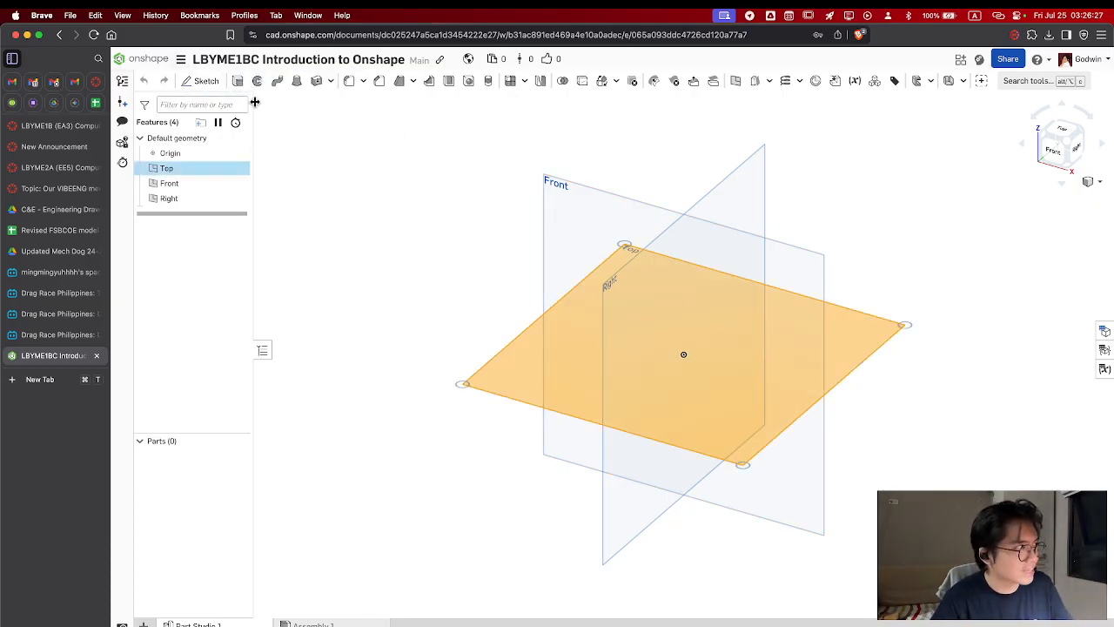
pyautogui.click(205, 83)
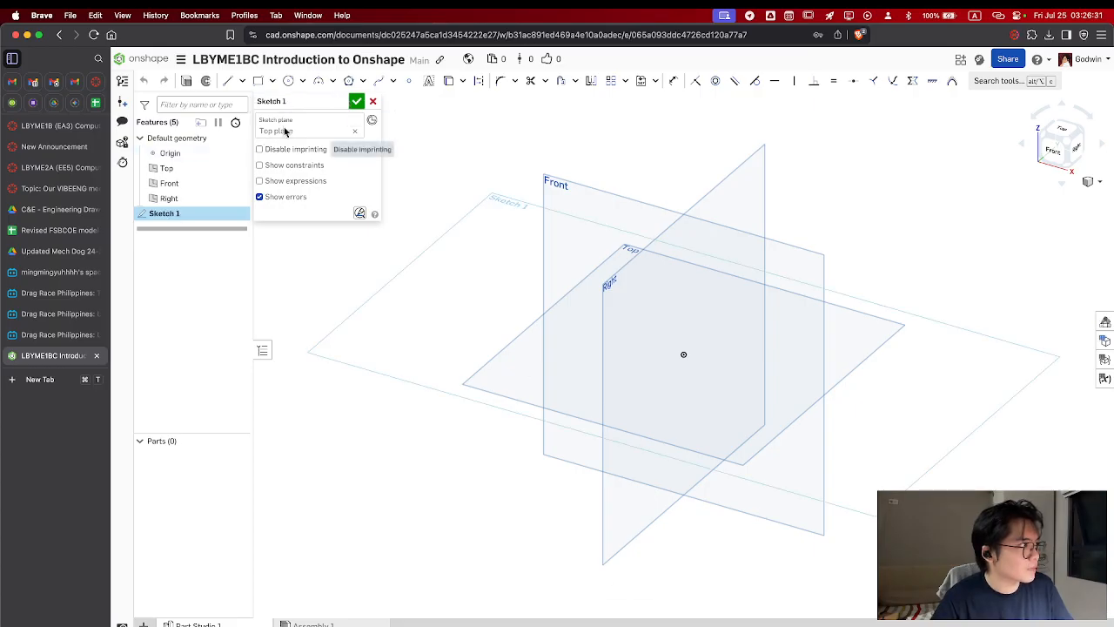
pyautogui.click(1062, 131)
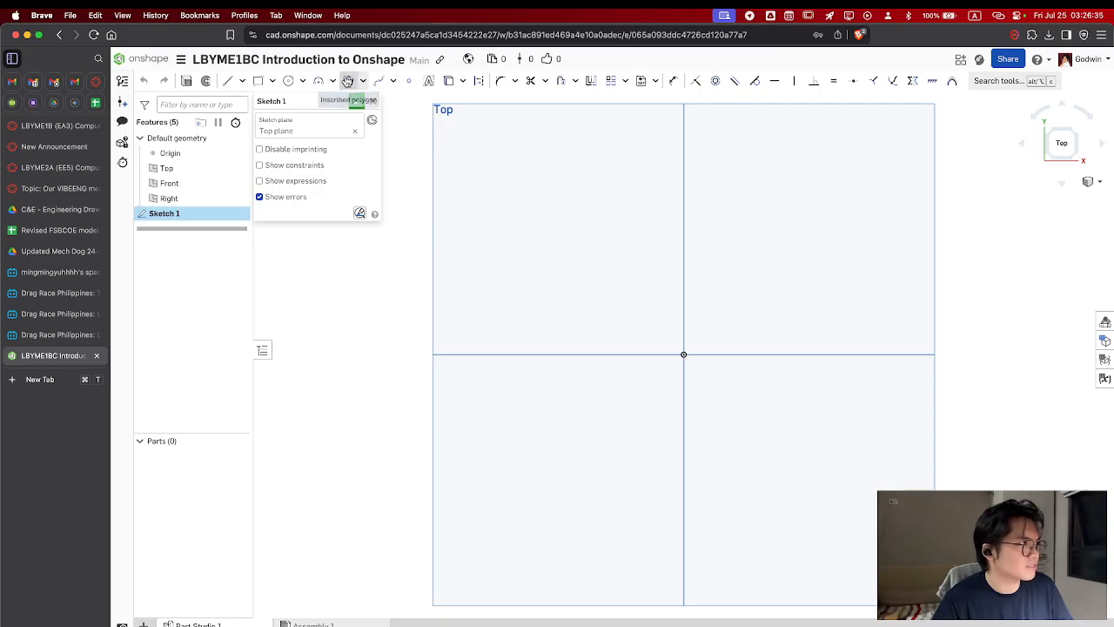
# Draw a vertical line on the negative X side of the origin and set its length to 5 cm
pyautogui.click(239, 82)
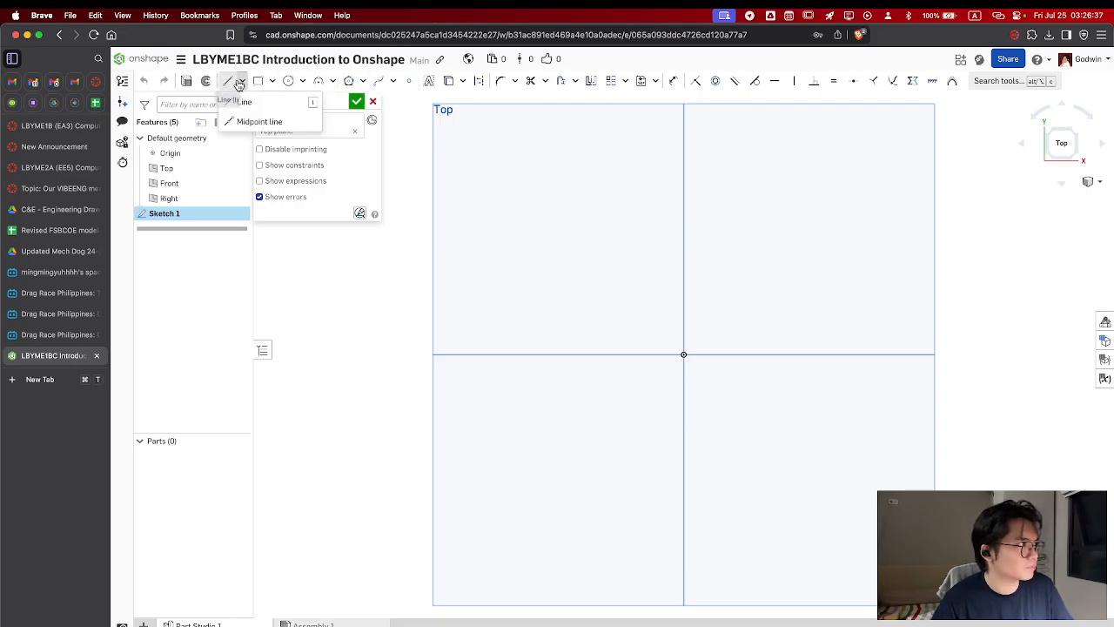
pyautogui.click(242, 102)
pyautogui.click(569, 272)
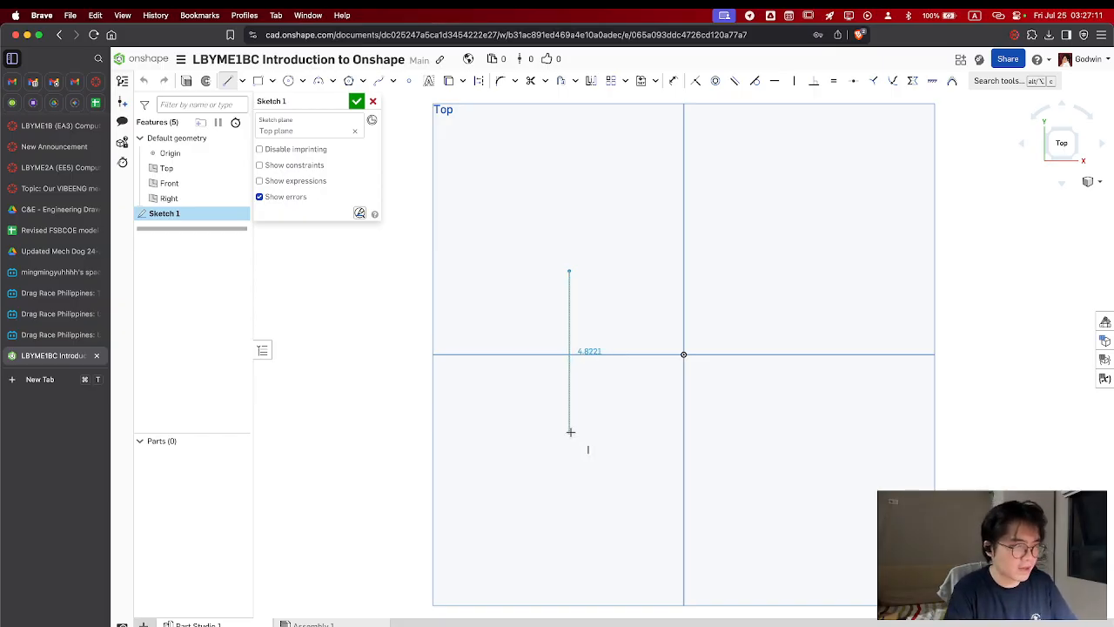
pyautogui.scroll(1, 571, 429)
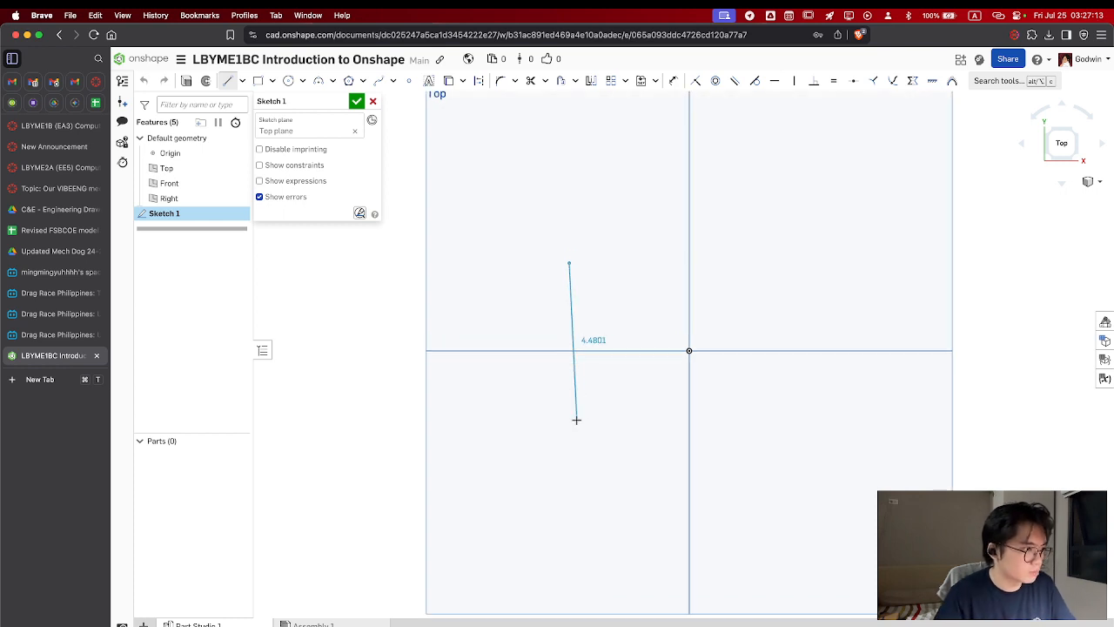
pyautogui.scroll(-1, 569, 418)
pyautogui.scroll(-1, 569, 419)
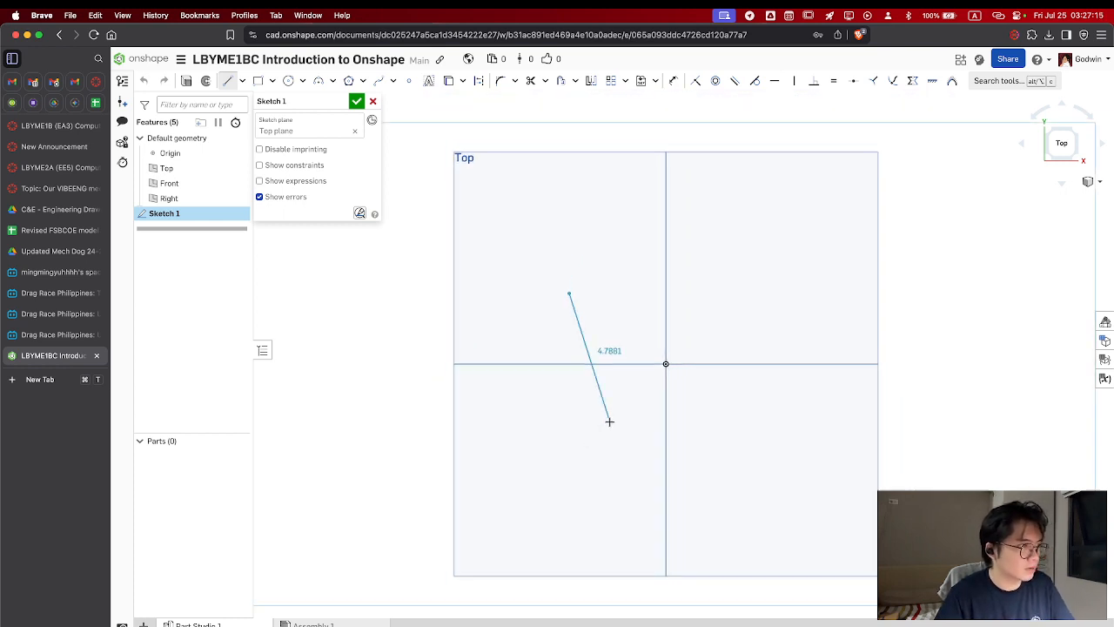
pyautogui.click(570, 425)
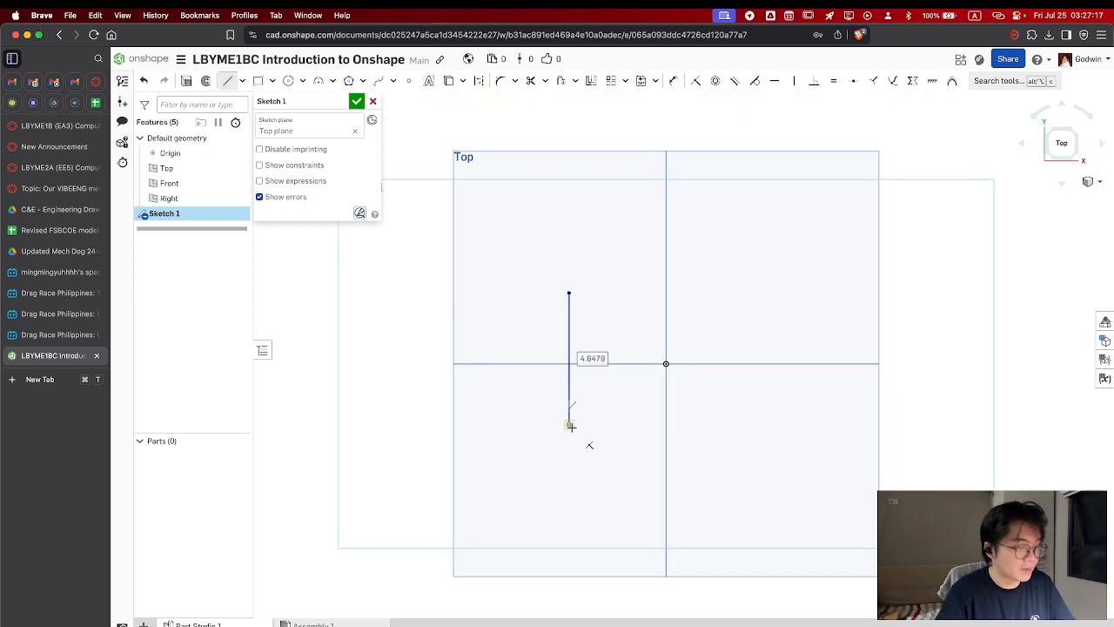
pyautogui.write('5')
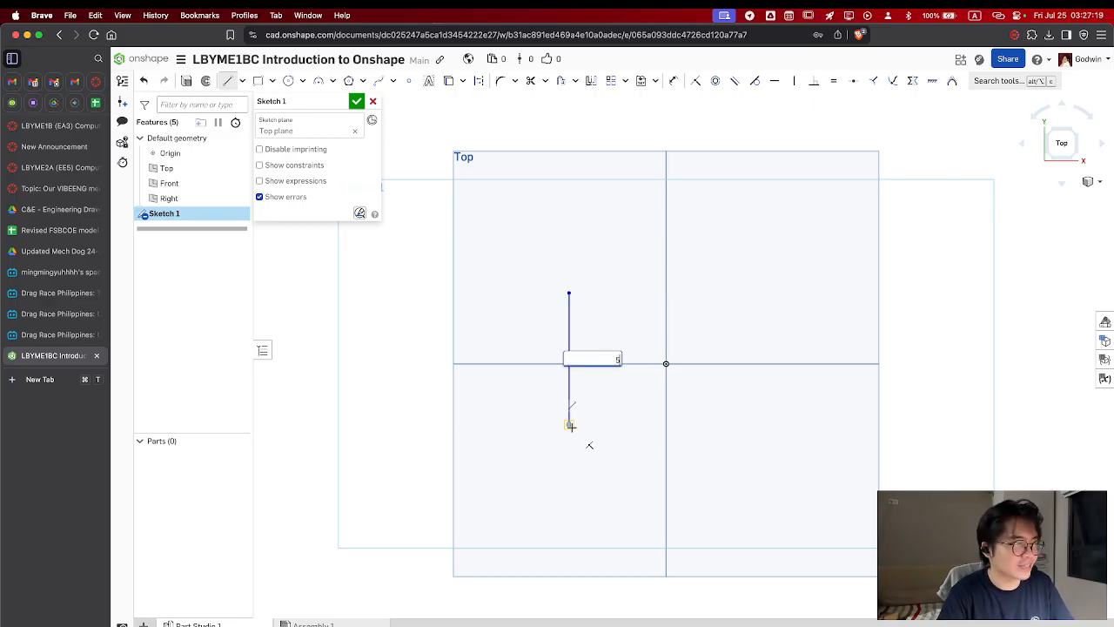
pyautogui.press('Return')
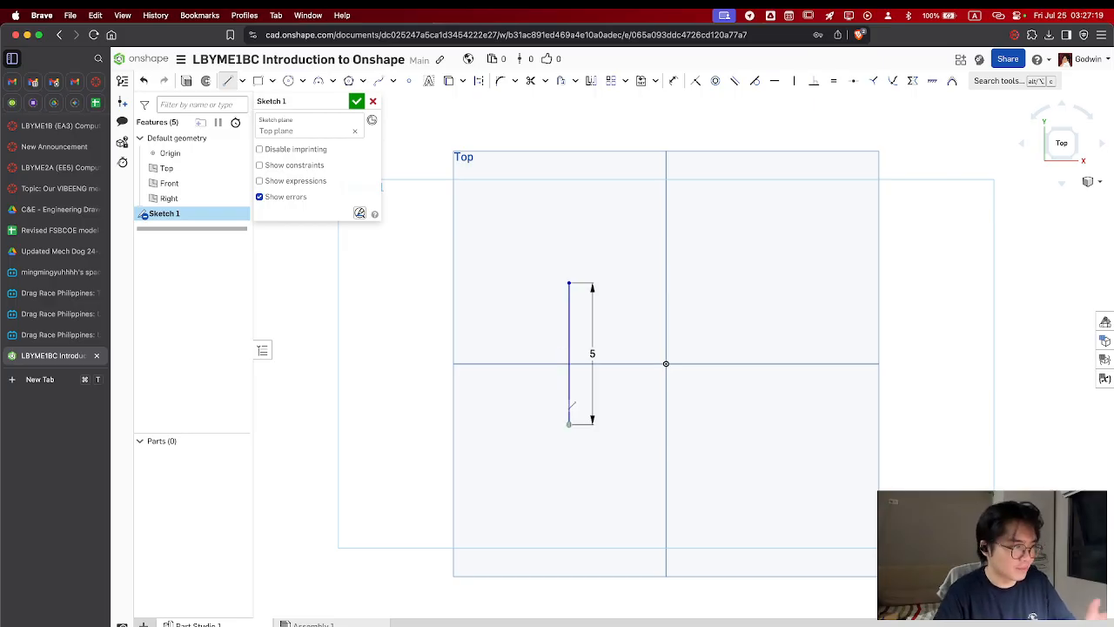
# Draw a 5 cm horizontal line from the vertical line's lower end and close the square with its remaining two sides
pyautogui.click(707, 425)
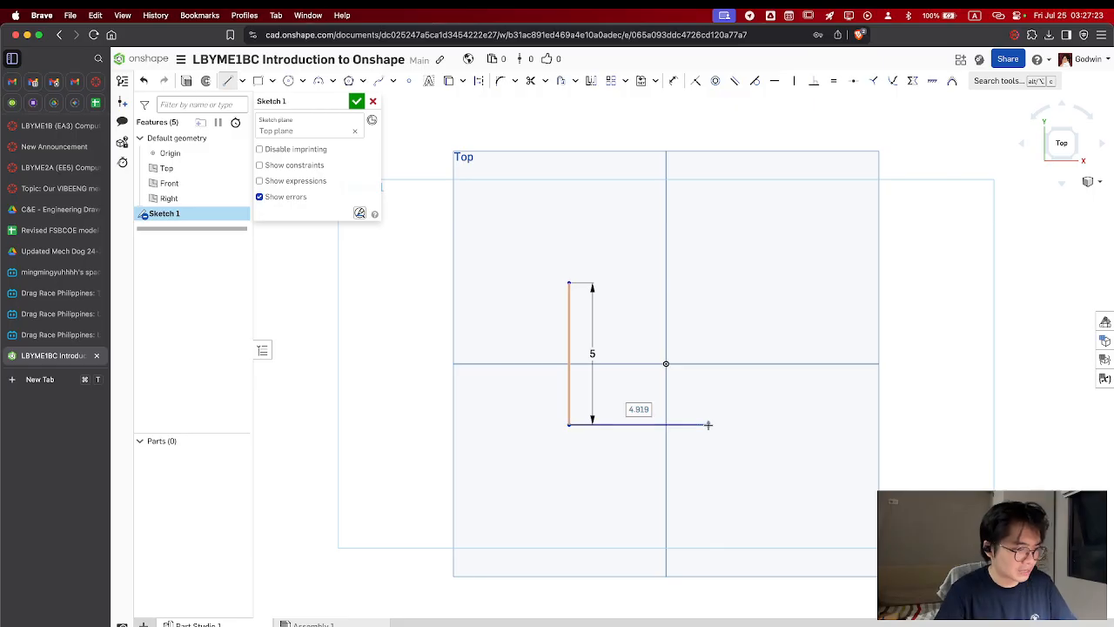
pyautogui.write('5')
pyautogui.press('Return')
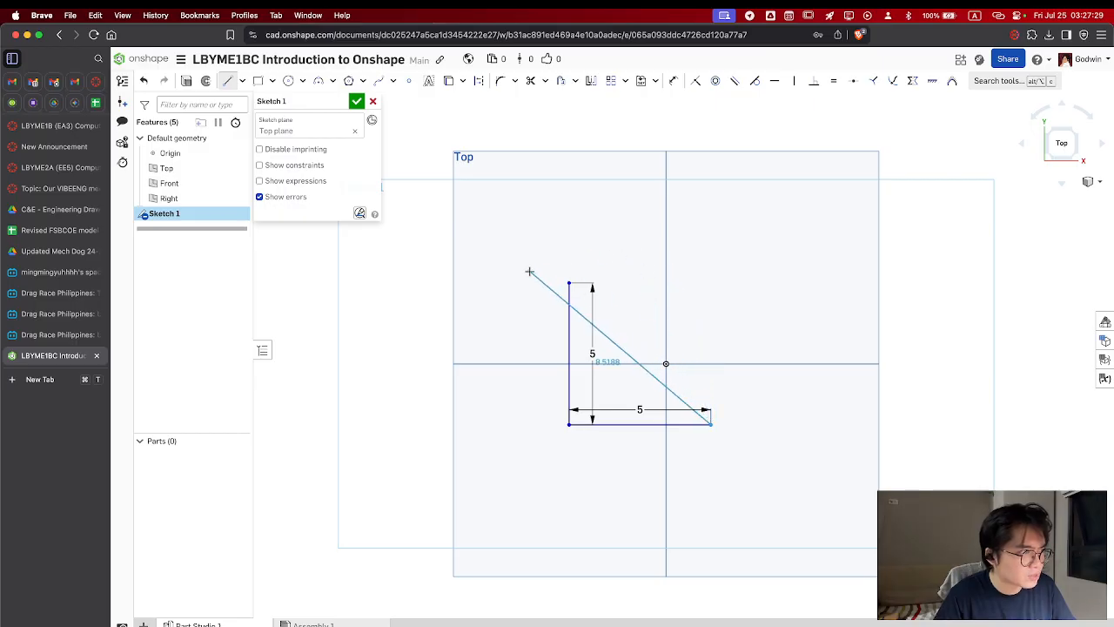
pyautogui.click(709, 282)
pyautogui.click(568, 282)
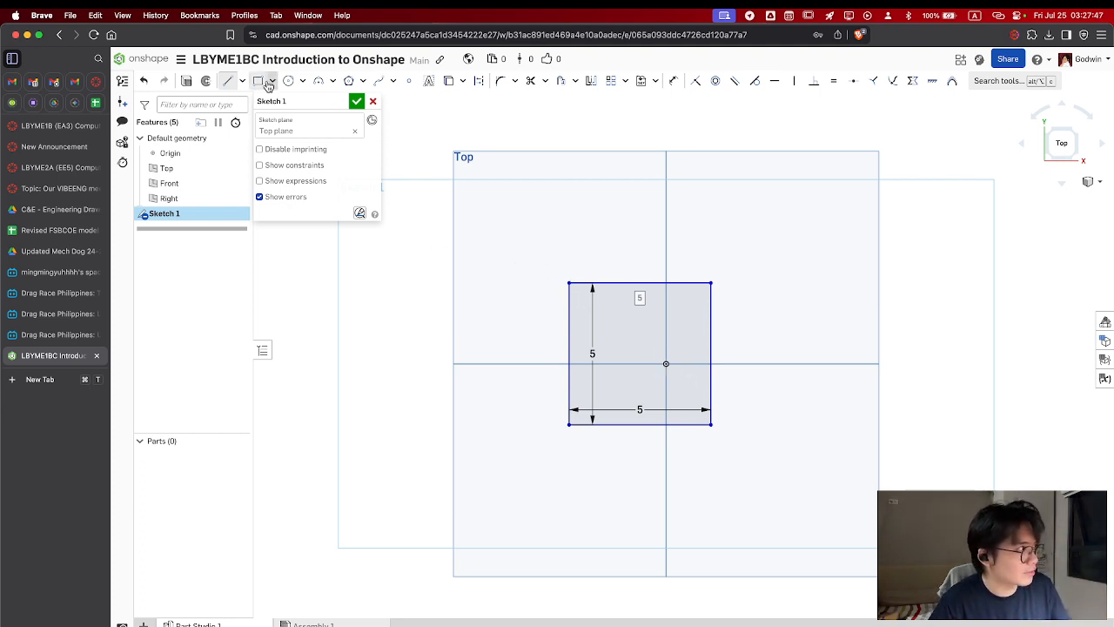
# Dimension the vertical distance from the square's upper edge to the origin as 5/2 cm
pyautogui.click(675, 83)
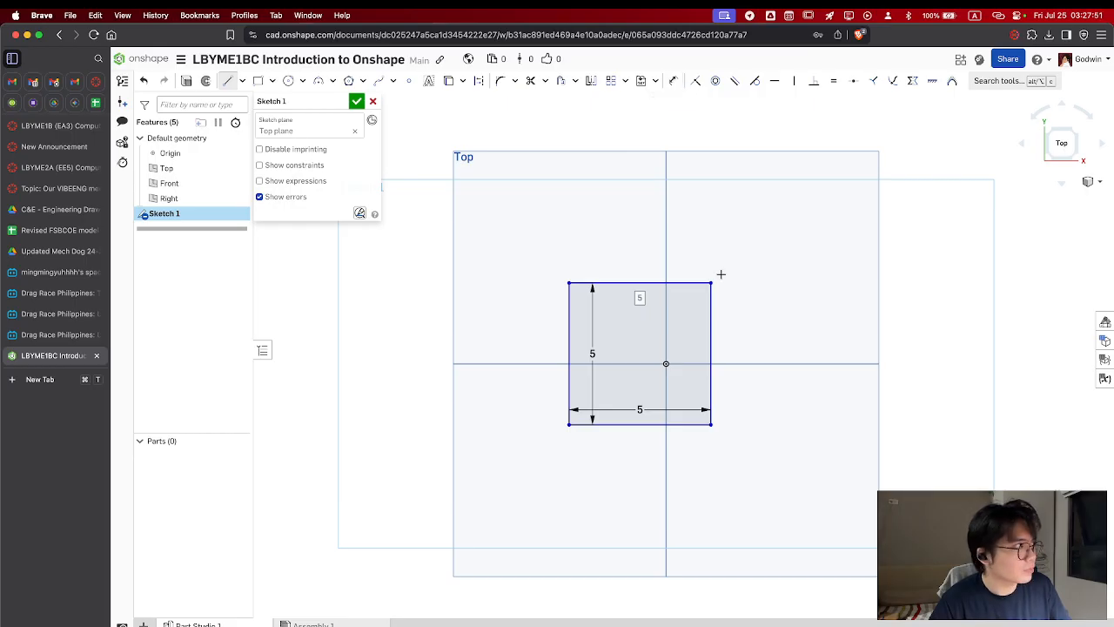
pyautogui.press('Escape')
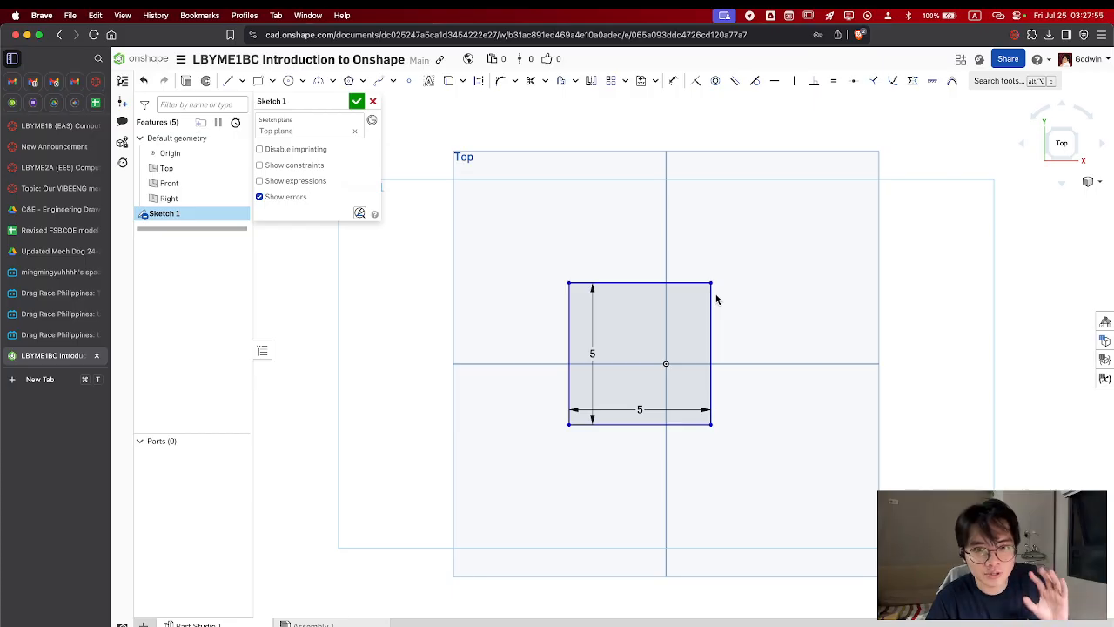
pyautogui.click(673, 84)
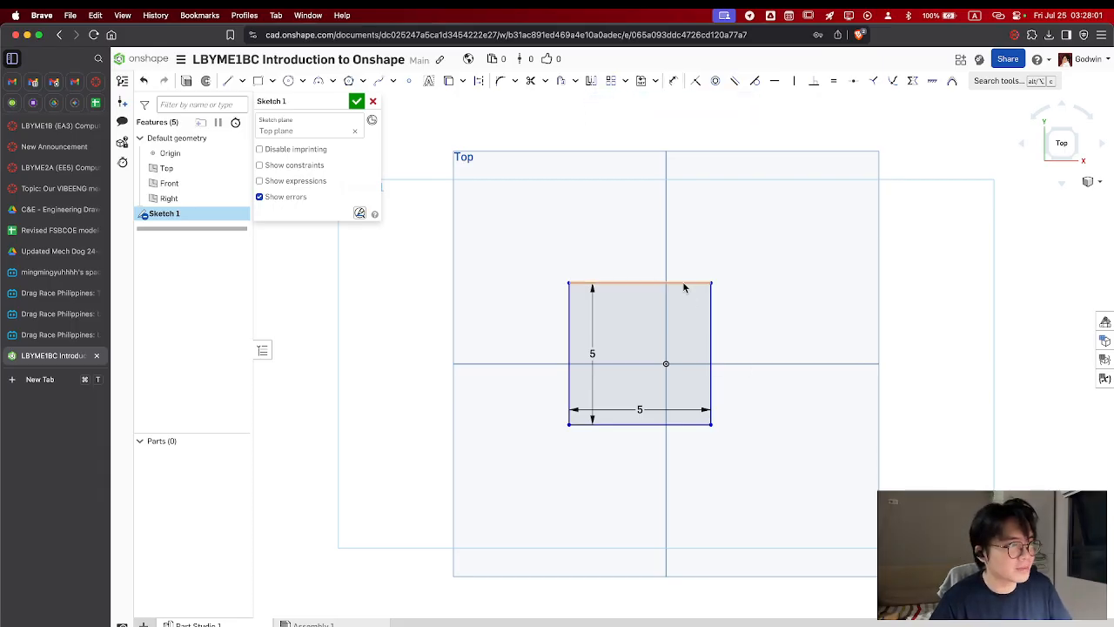
pyautogui.click(613, 284)
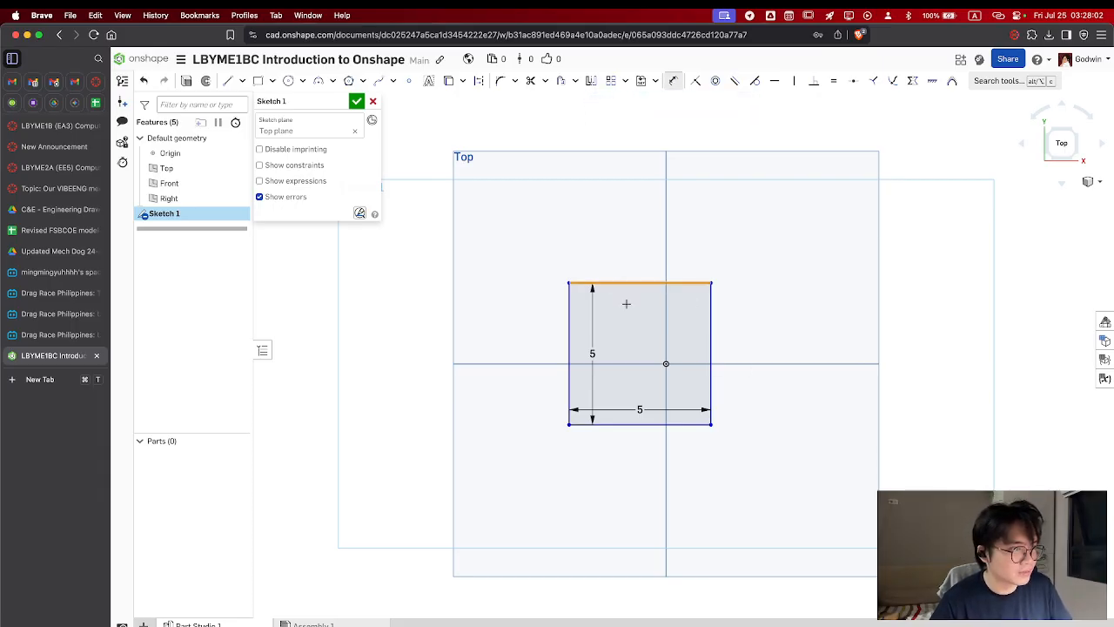
pyautogui.click(666, 363)
pyautogui.click(773, 324)
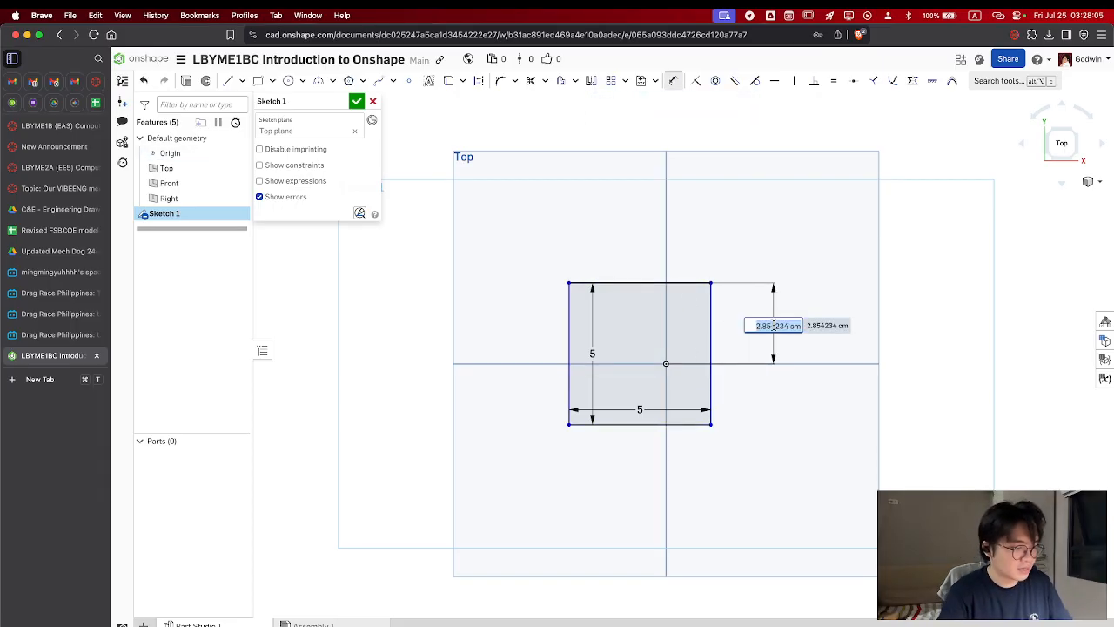
pyautogui.write('5/2')
pyautogui.press('Return')
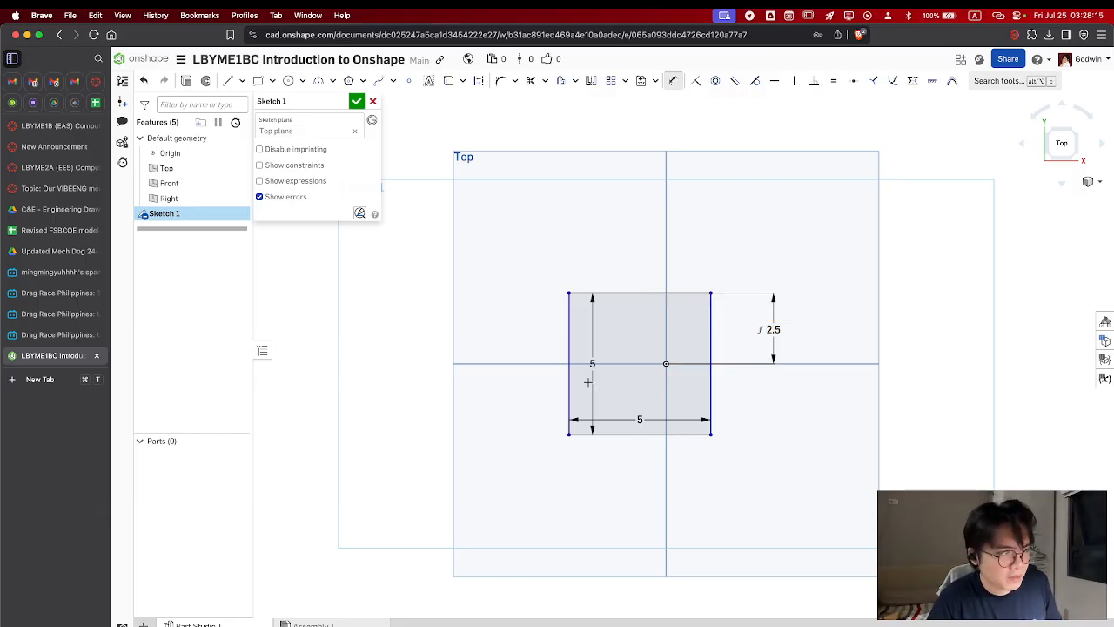
# Dimension the horizontal distance from the square's left edge to the origin as 5/2 cm and finish the sketch
pyautogui.click(570, 378)
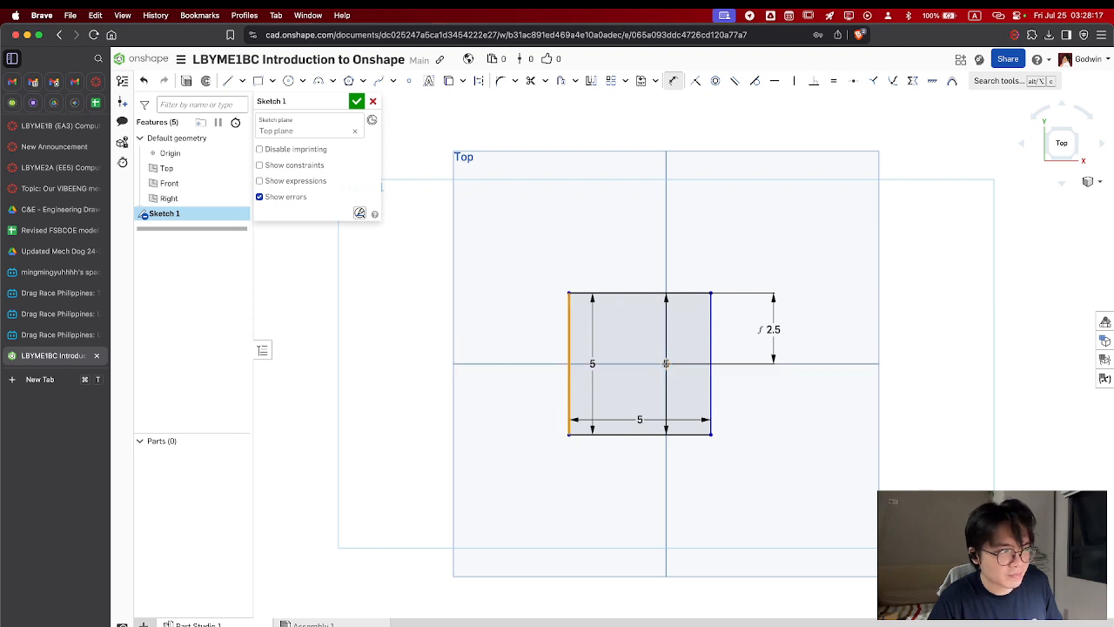
pyautogui.click(665, 452)
pyautogui.click(621, 484)
pyautogui.write('5/2')
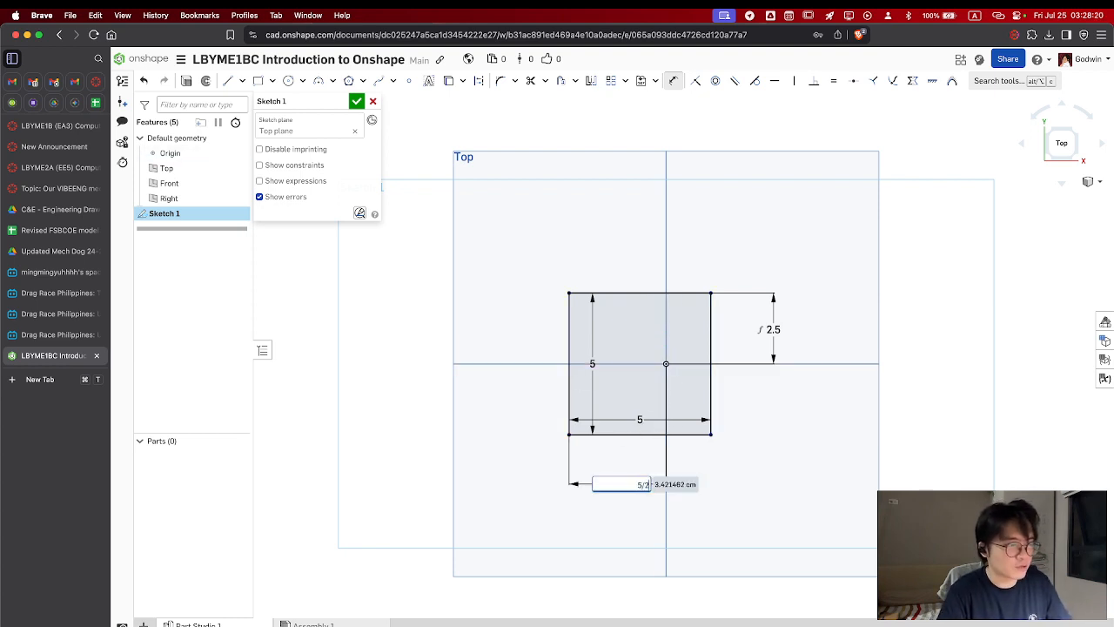
pyautogui.press('Return')
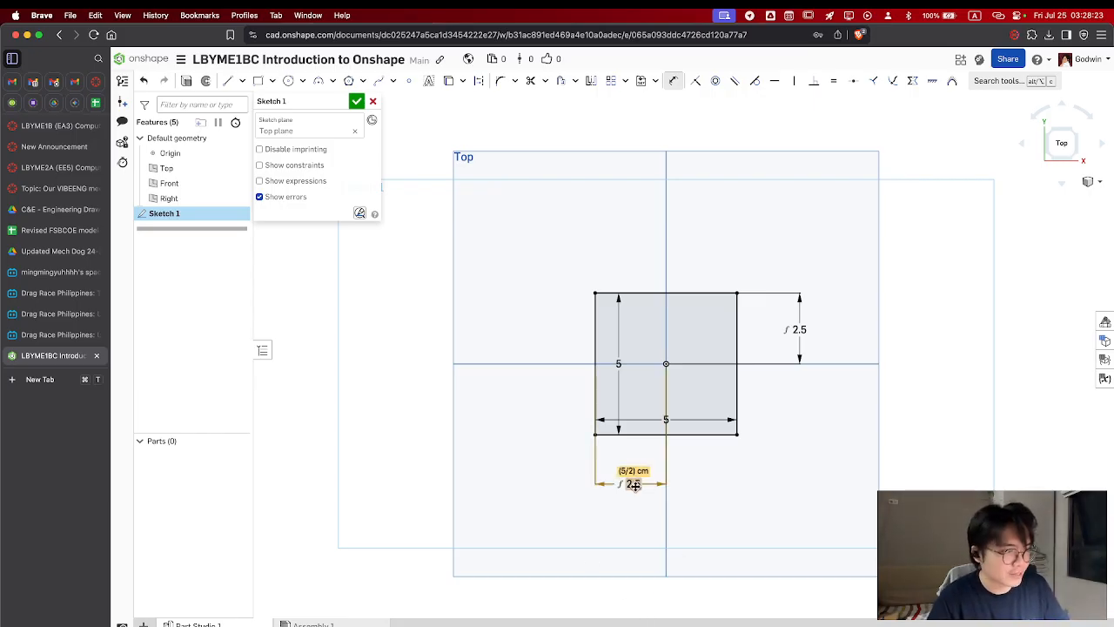
pyautogui.click(358, 102)
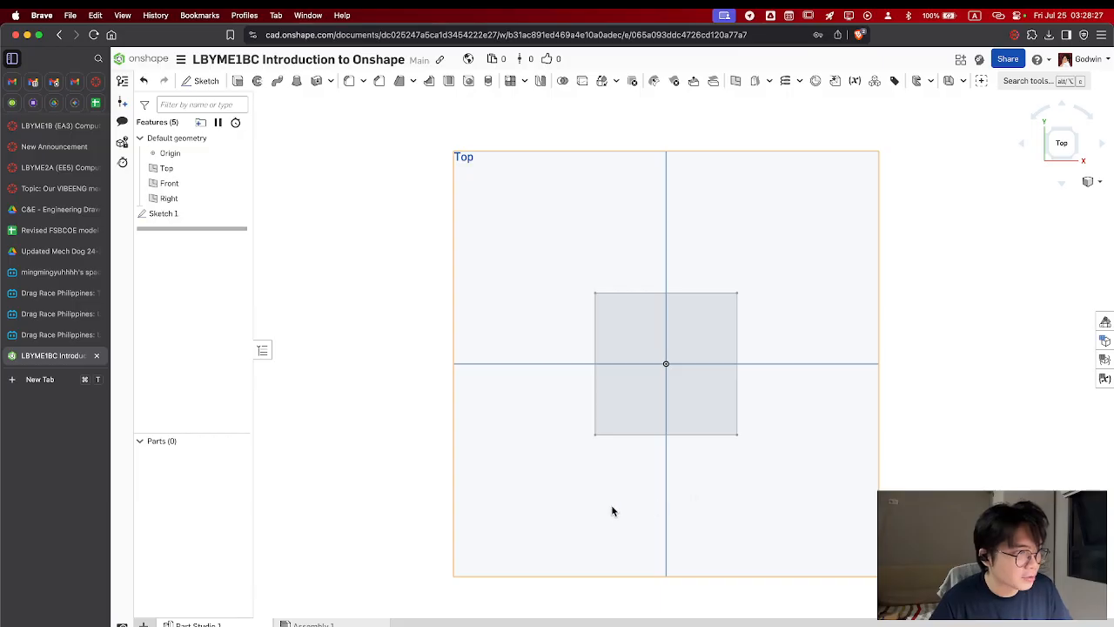
pyautogui.click(1082, 160)
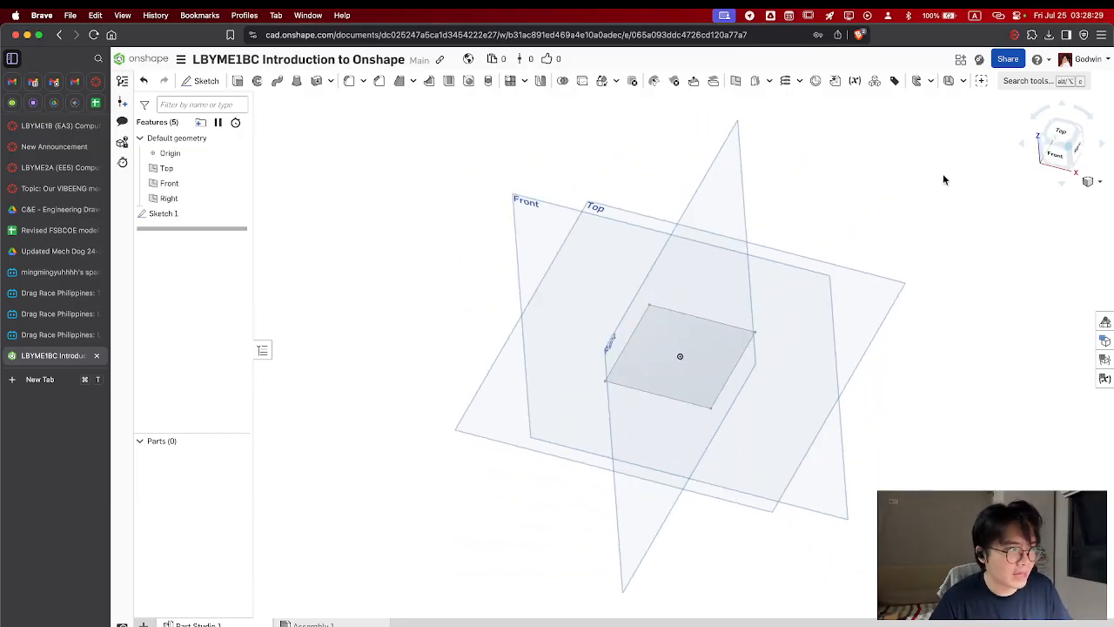
# Extrude the square sketch region upward as a new solid with a blind depth of 5 cm
pyautogui.click(237, 82)
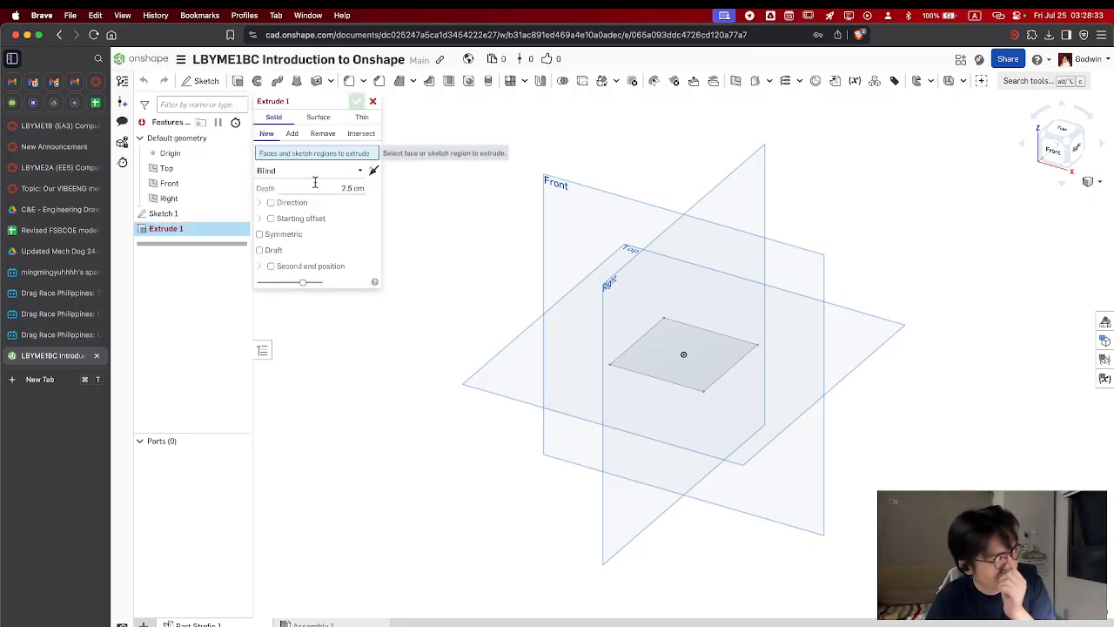
pyautogui.click(695, 370)
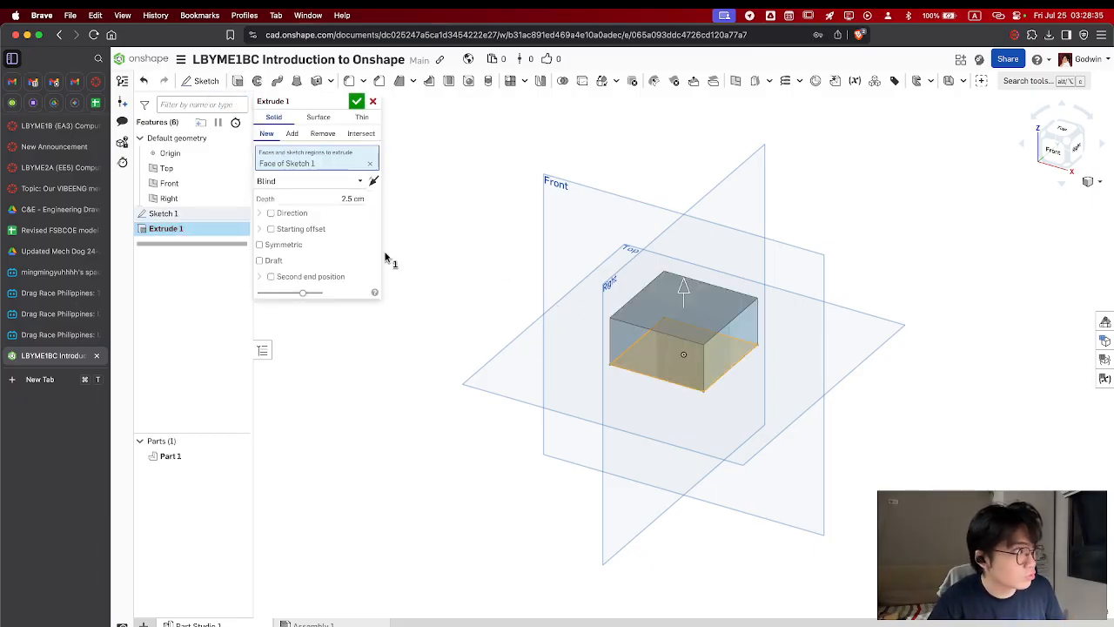
pyautogui.moveTo(688, 291); pyautogui.dragTo(688, 237)
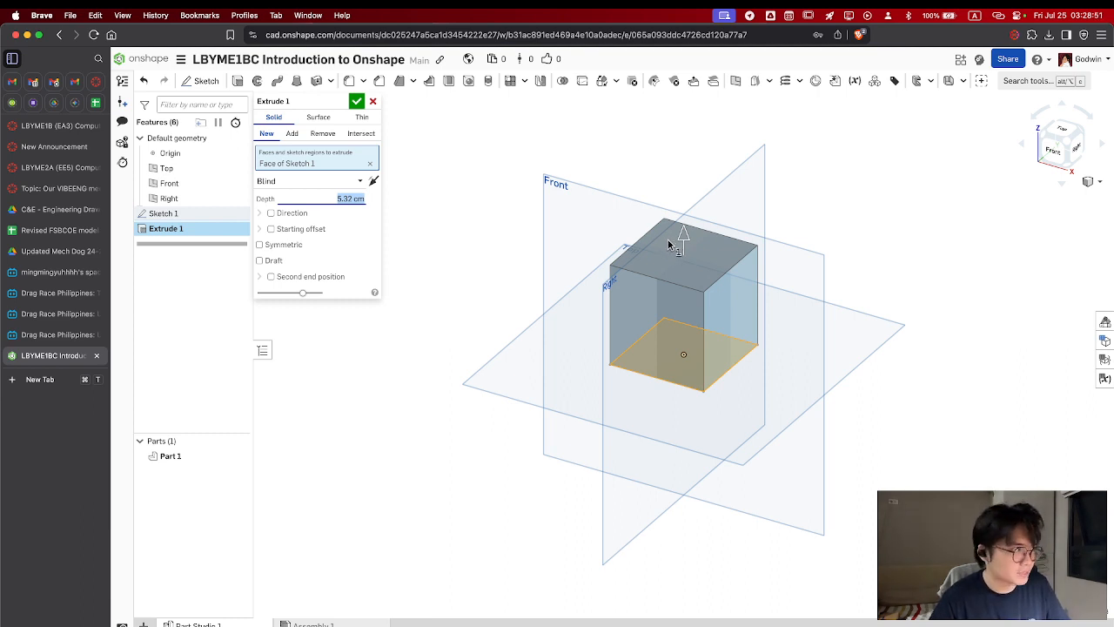
pyautogui.write('5')
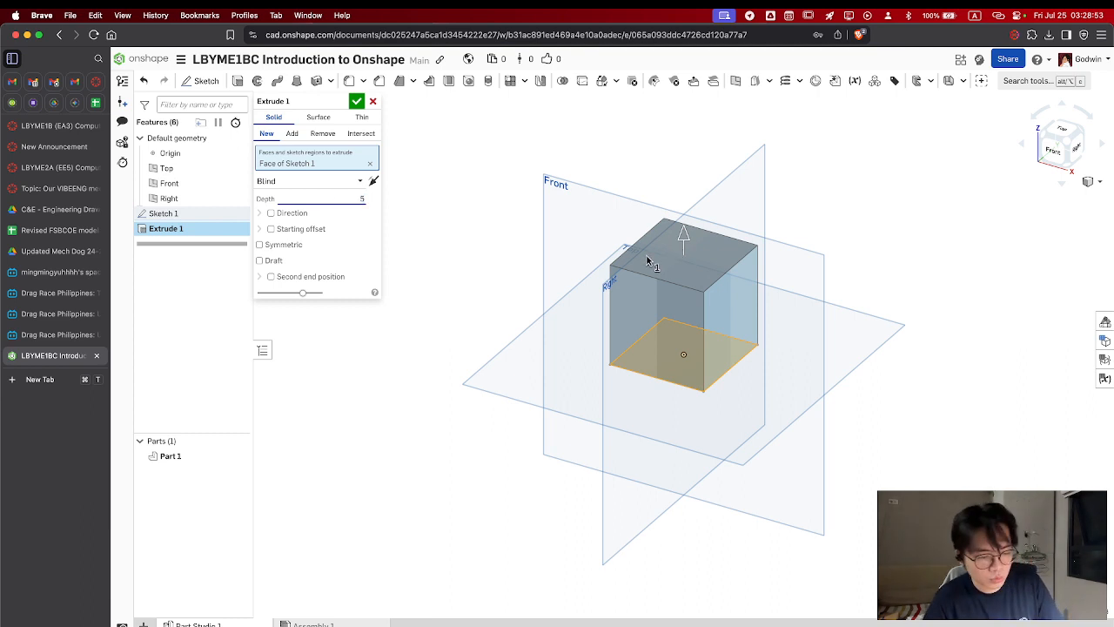
pyautogui.press('Return')
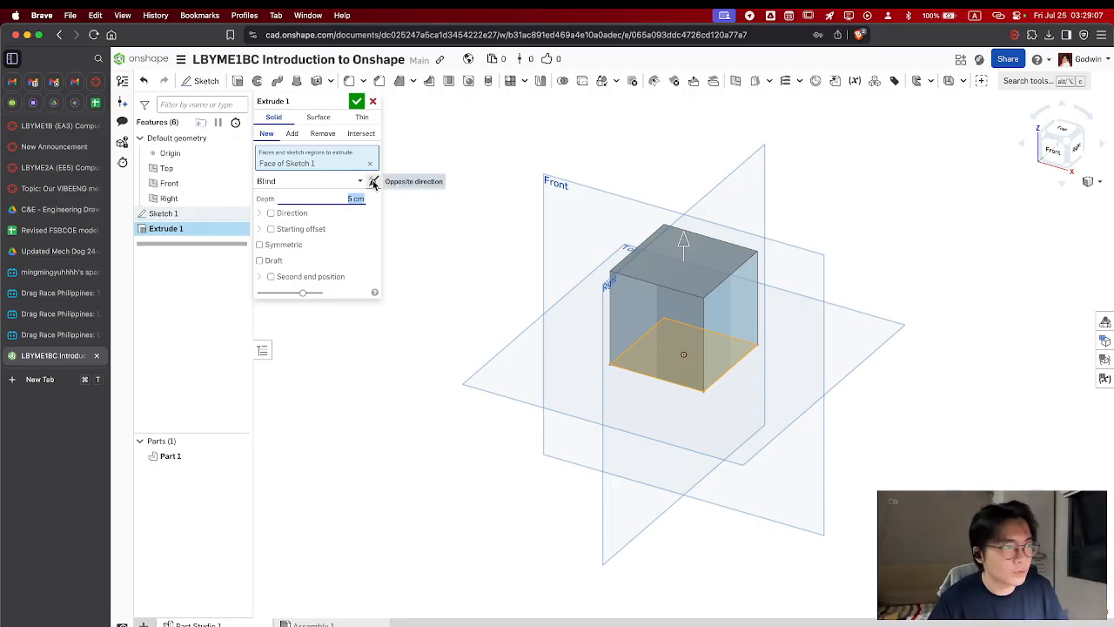
# Try extruding the square in the opposite direction and symmetrically about its sketch plane
pyautogui.click(372, 183)
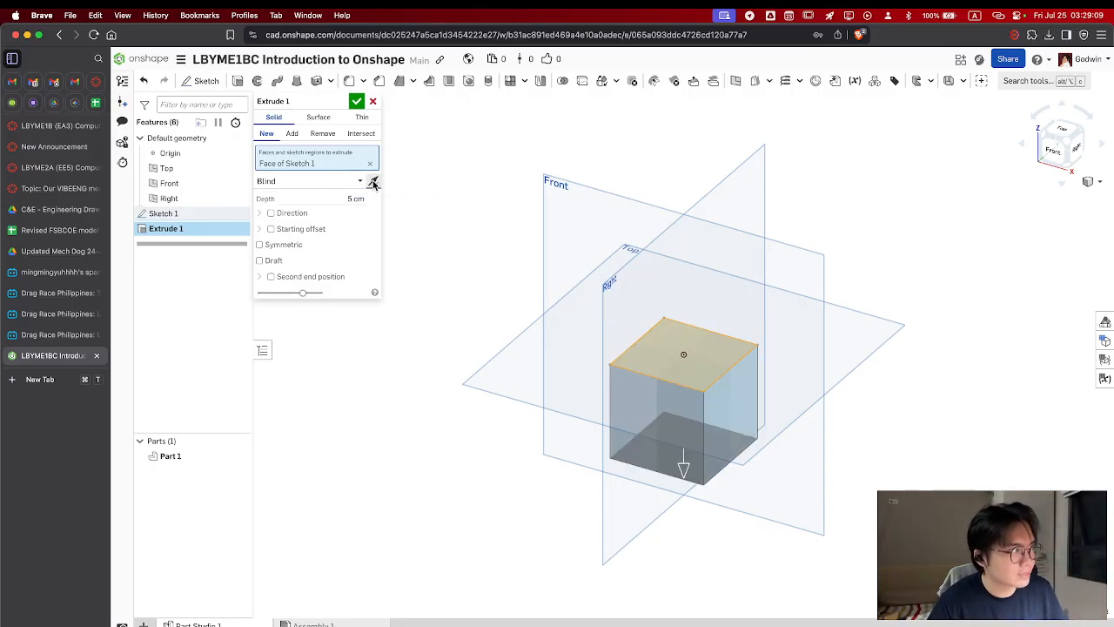
pyautogui.click(372, 183)
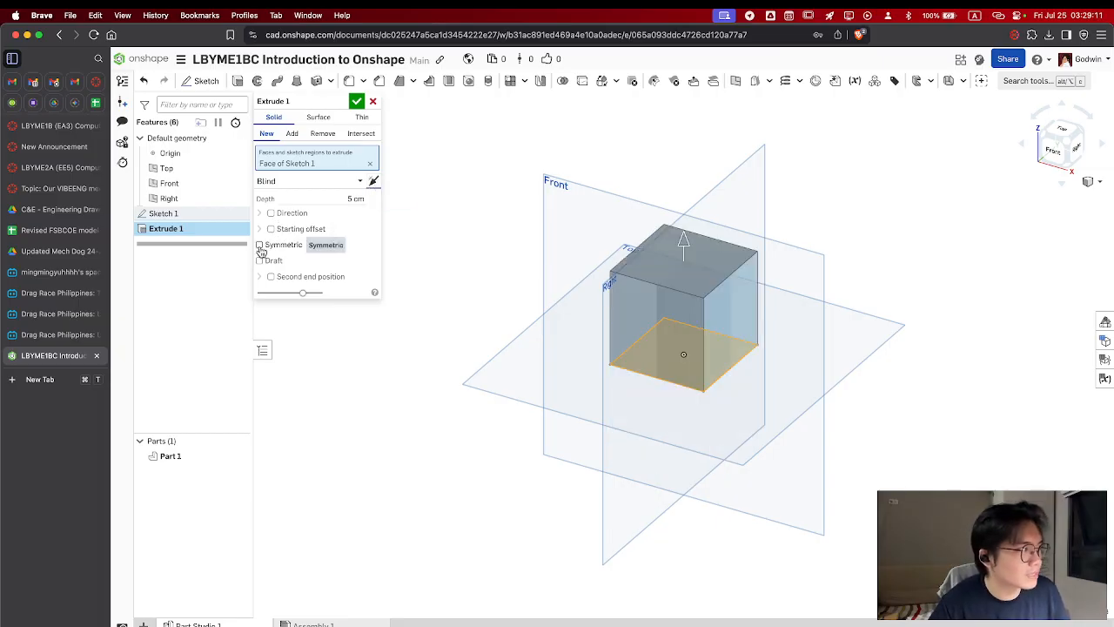
pyautogui.click(260, 245)
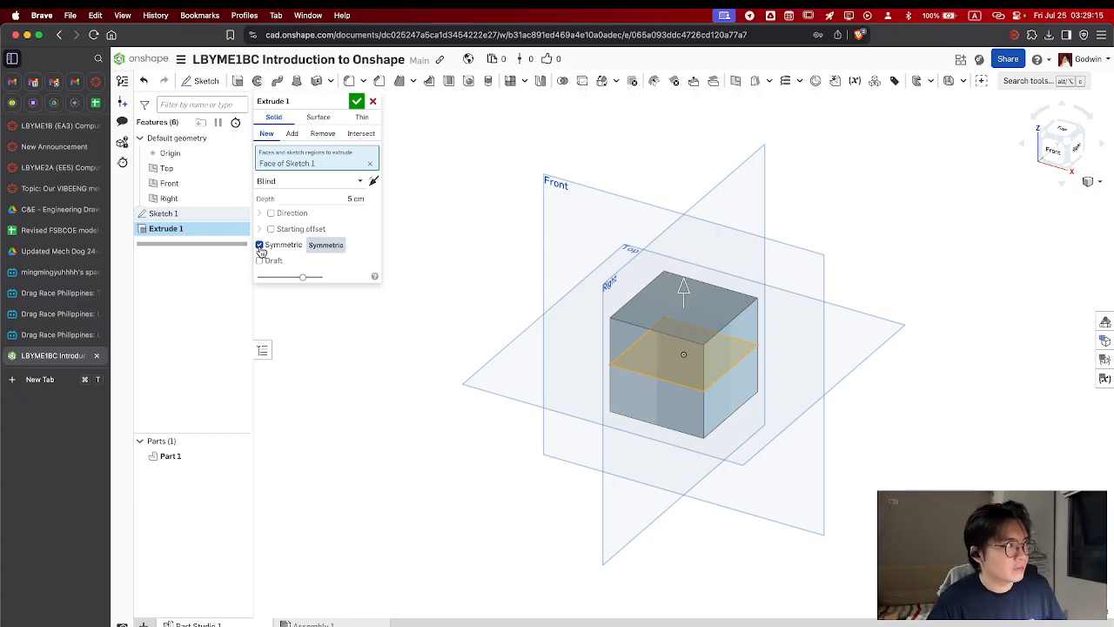
pyautogui.click(260, 246)
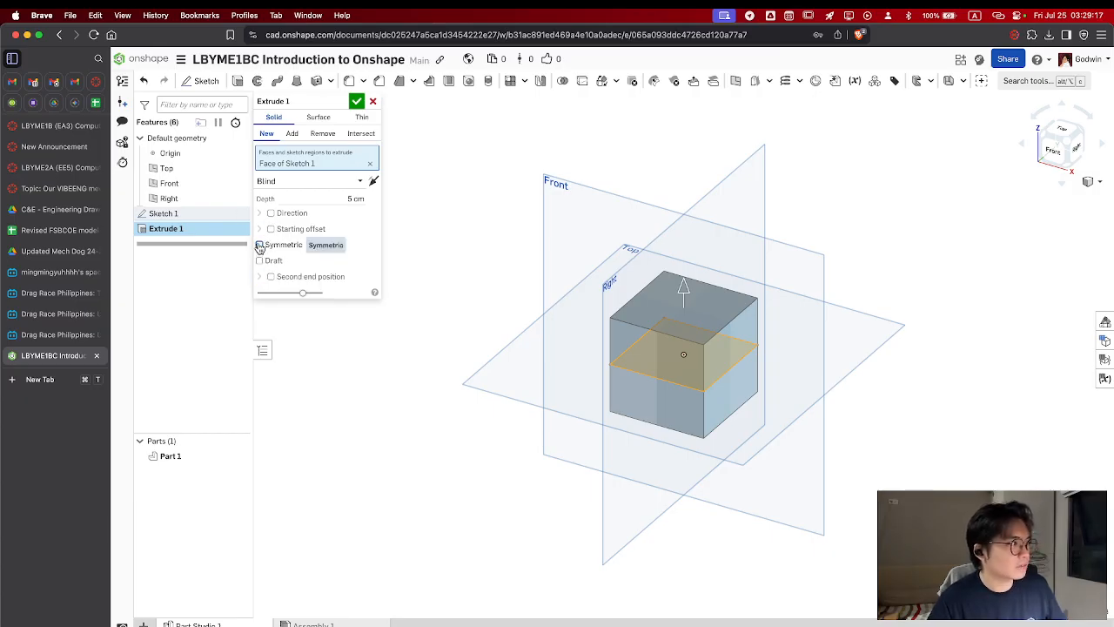
# Try the Direction and Second end position options for the extrusion
pyautogui.click(272, 214)
pyautogui.click(271, 213)
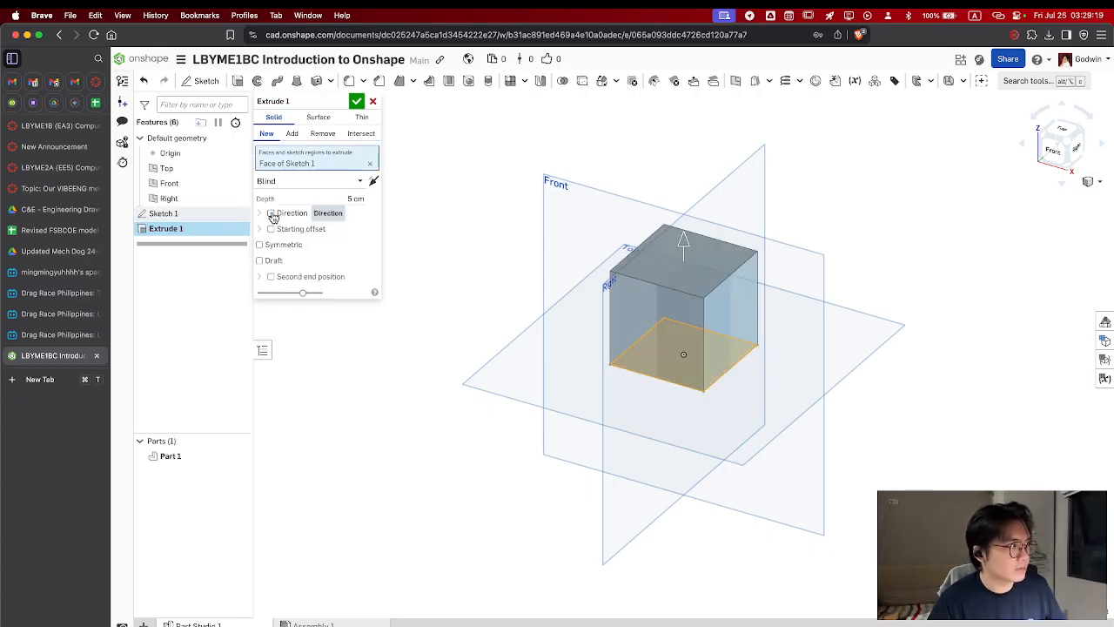
pyautogui.click(271, 277)
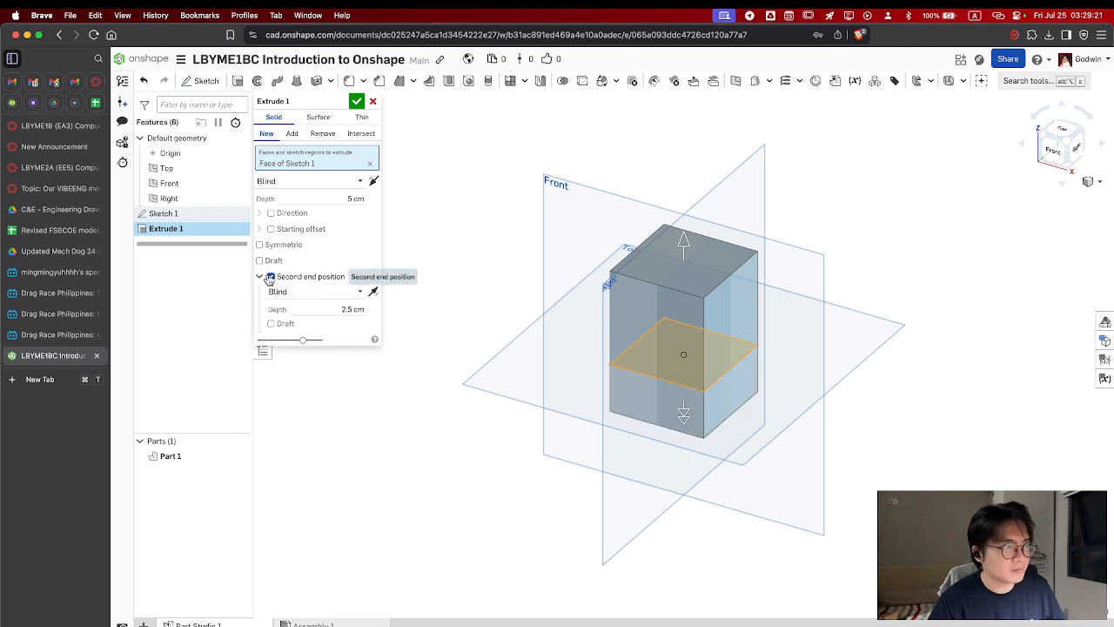
pyautogui.click(271, 277)
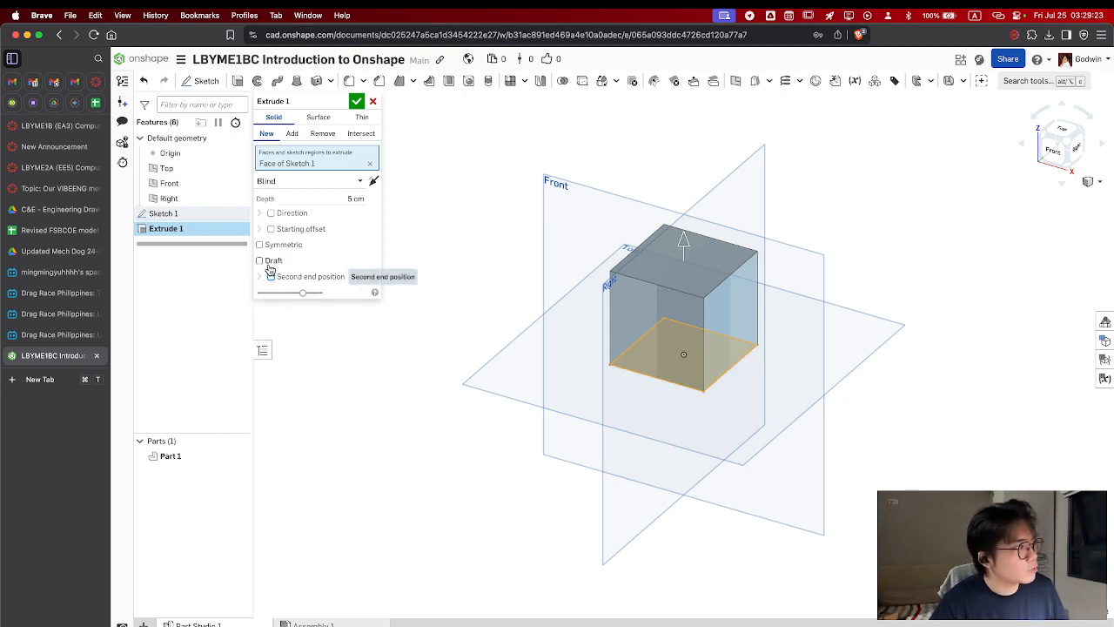
# Make the extrusion symmetric about the Top plane and accept the feature
pyautogui.click(260, 245)
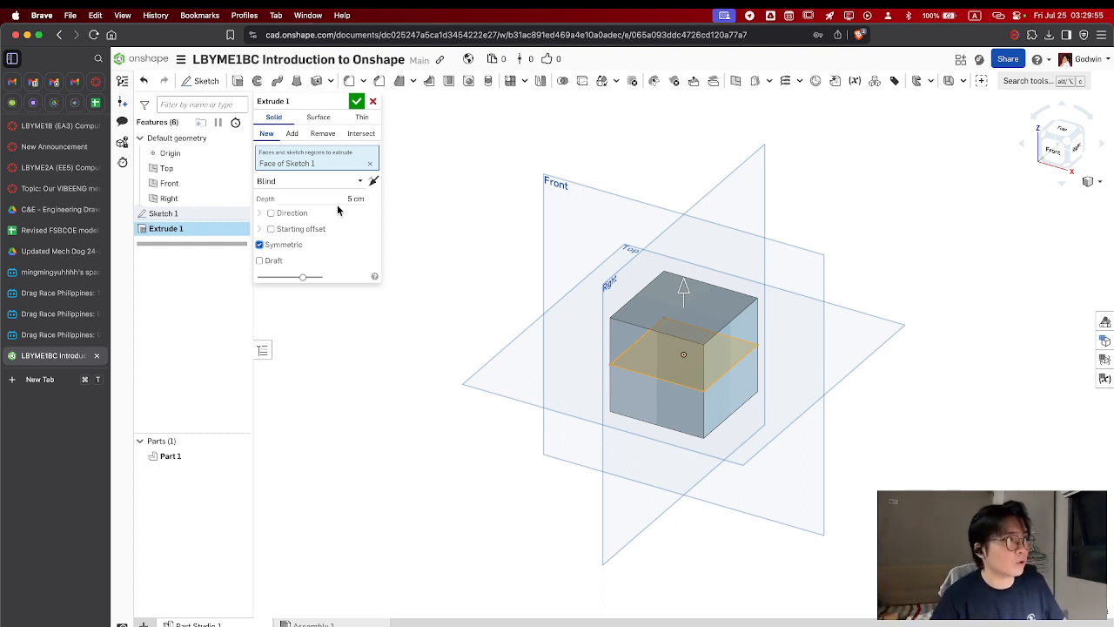
pyautogui.click(357, 101)
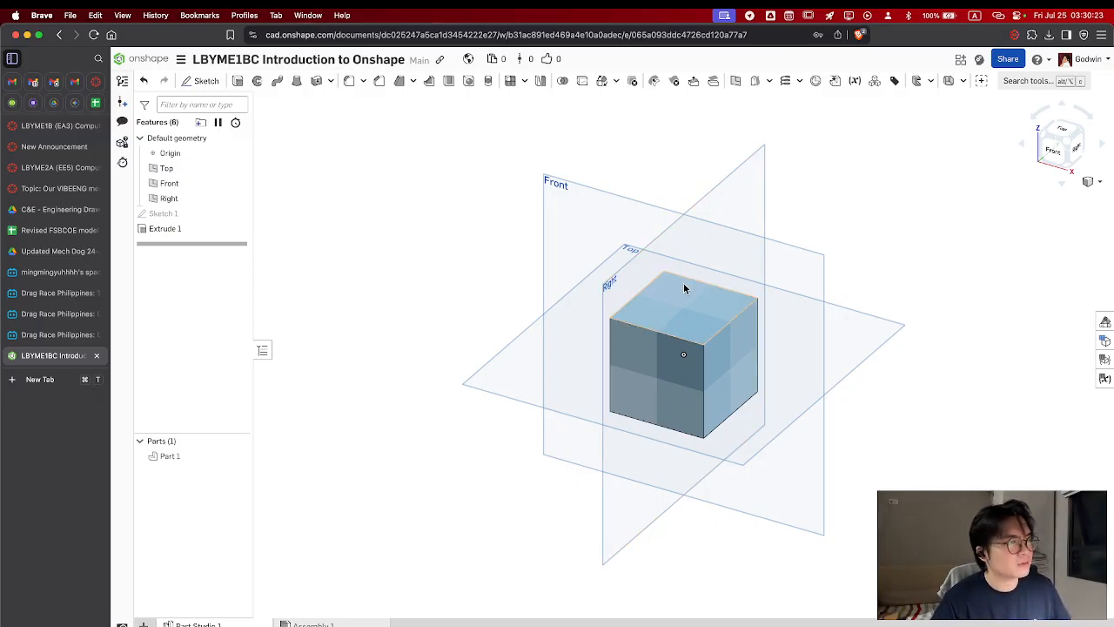
# Sketch a 2.5 cm diameter circle centred on the origin on the cube's top face and finish the sketch
pyautogui.click(682, 307)
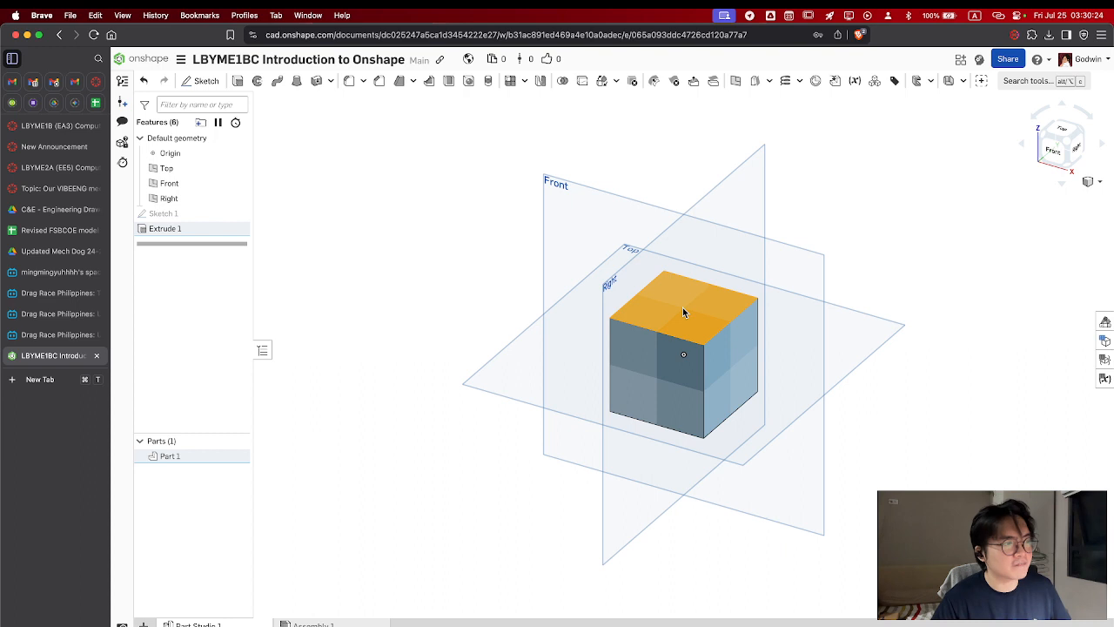
pyautogui.click(206, 84)
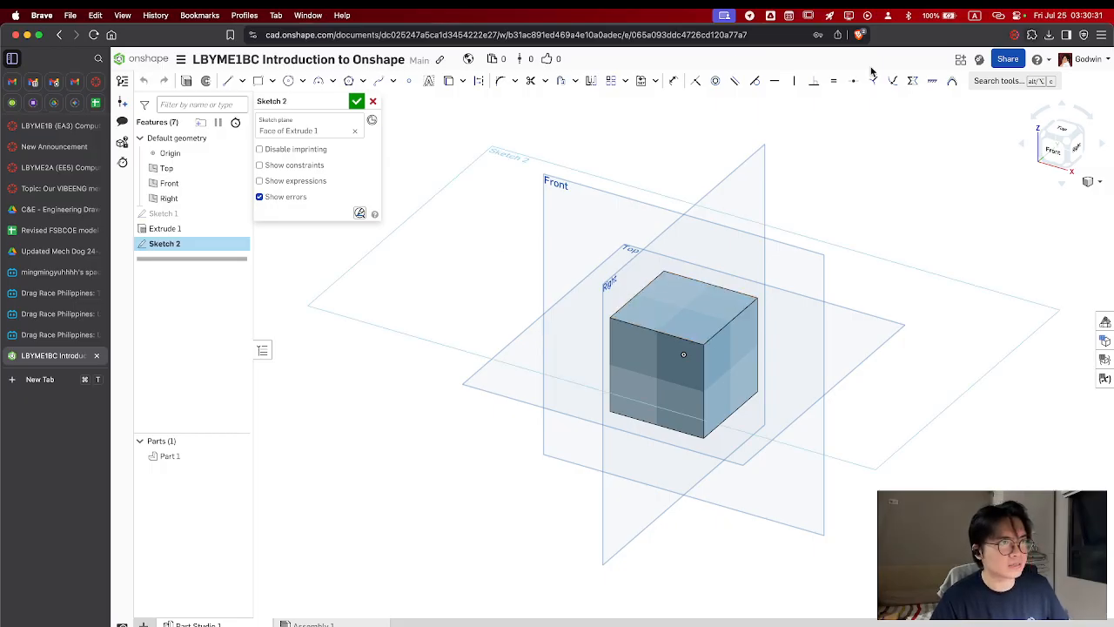
pyautogui.click(1063, 126)
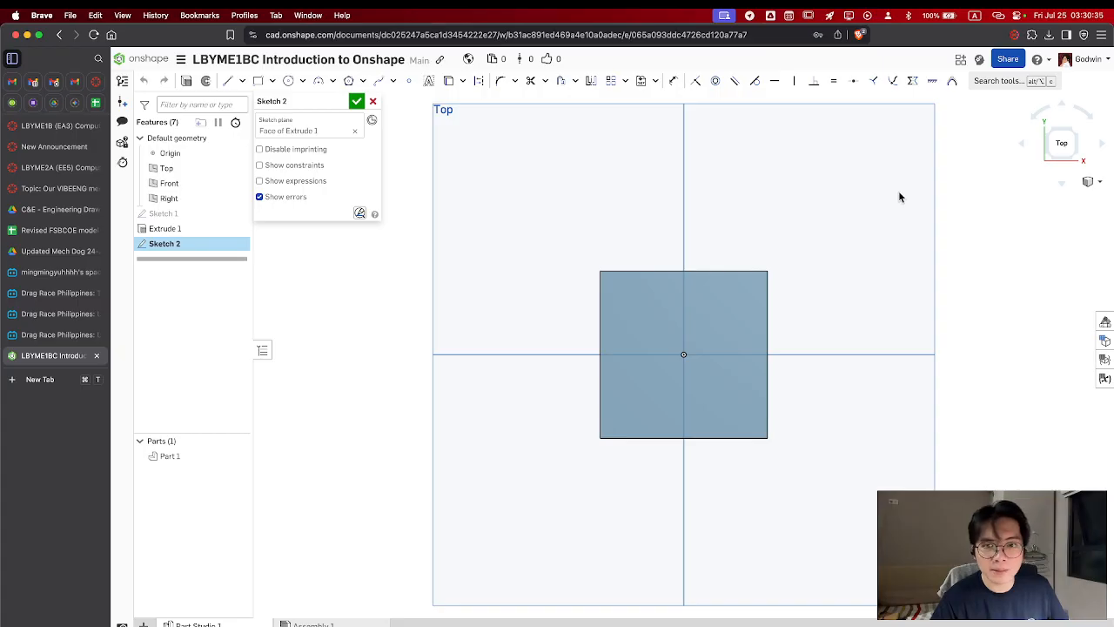
pyautogui.click(288, 84)
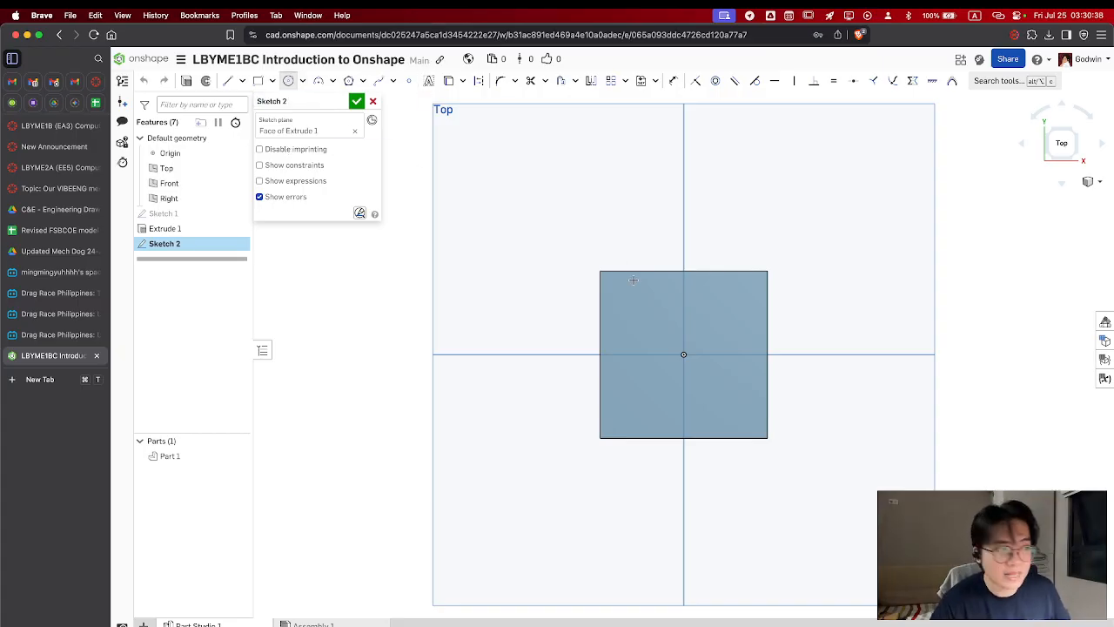
pyautogui.click(683, 354)
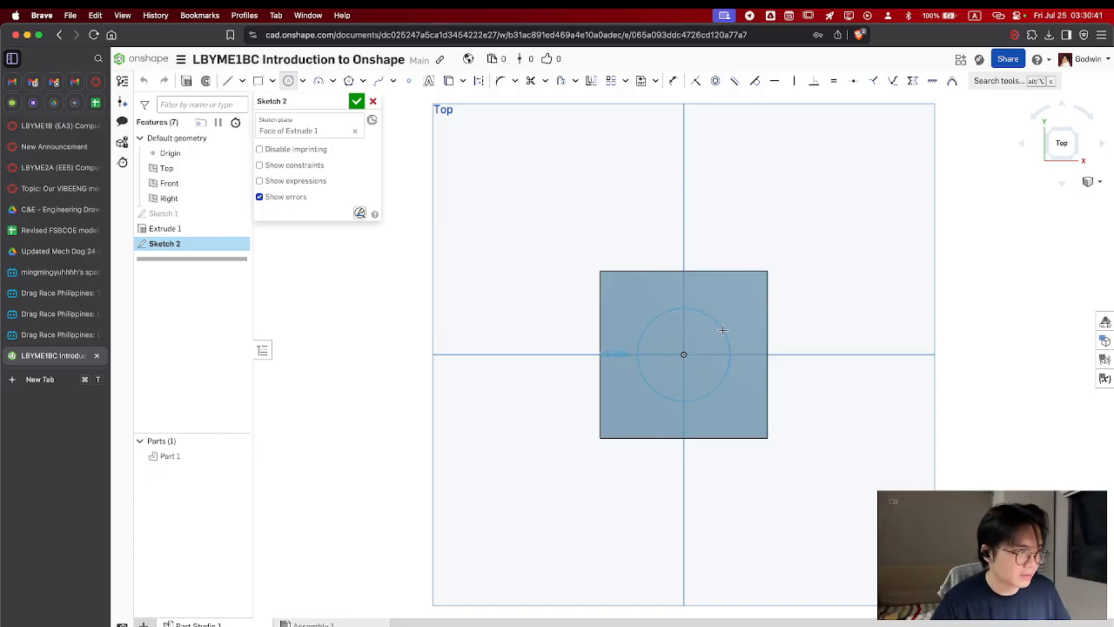
pyautogui.click(723, 330)
pyautogui.write('2.5')
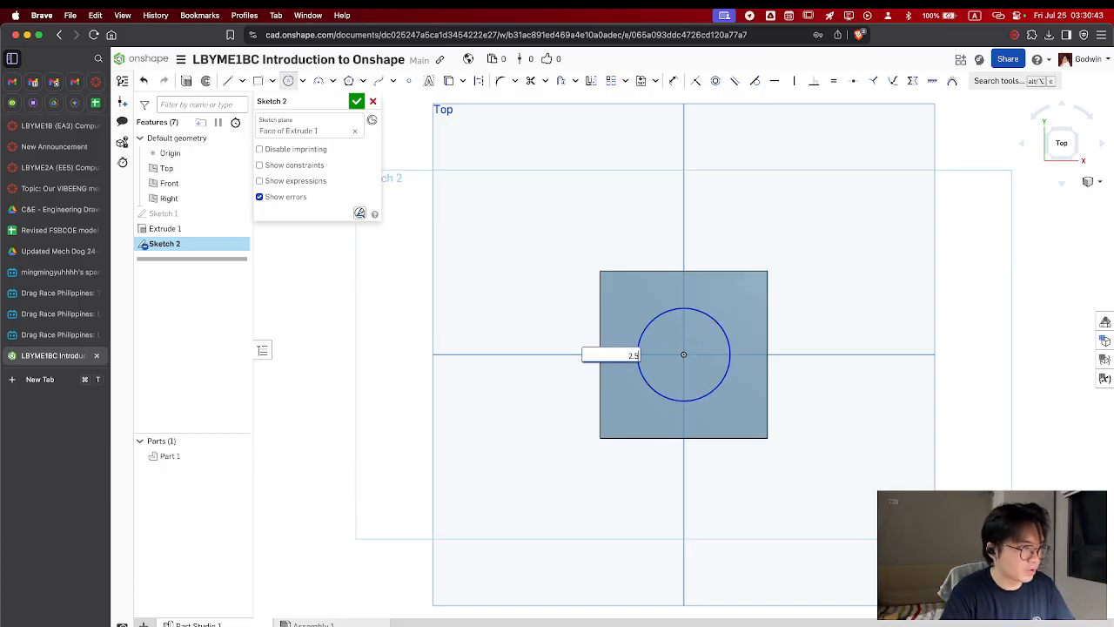
pyautogui.press('Return')
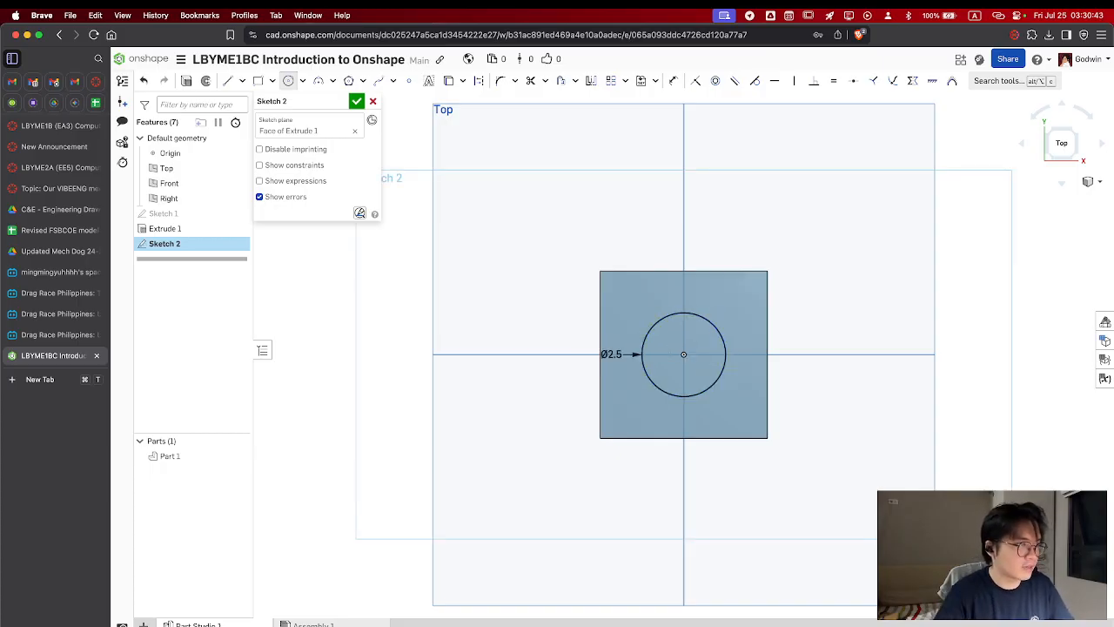
pyautogui.click(359, 102)
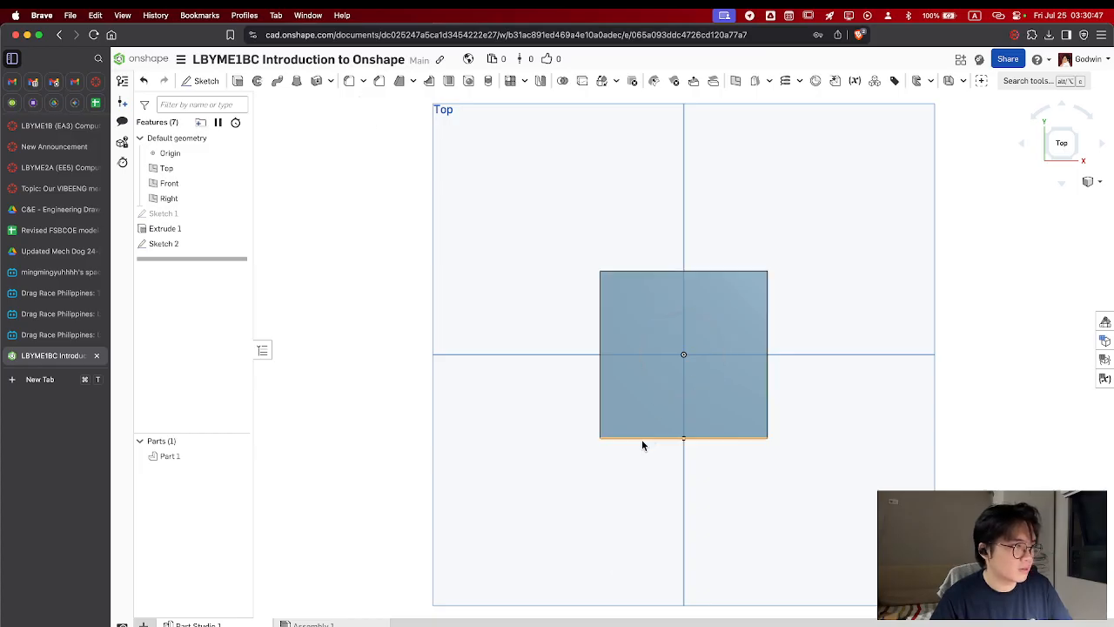
# Extrude the circle's region as a solid that removes material from the cube
pyautogui.moveTo(643, 441); pyautogui.dragTo(612, 396, button='right')
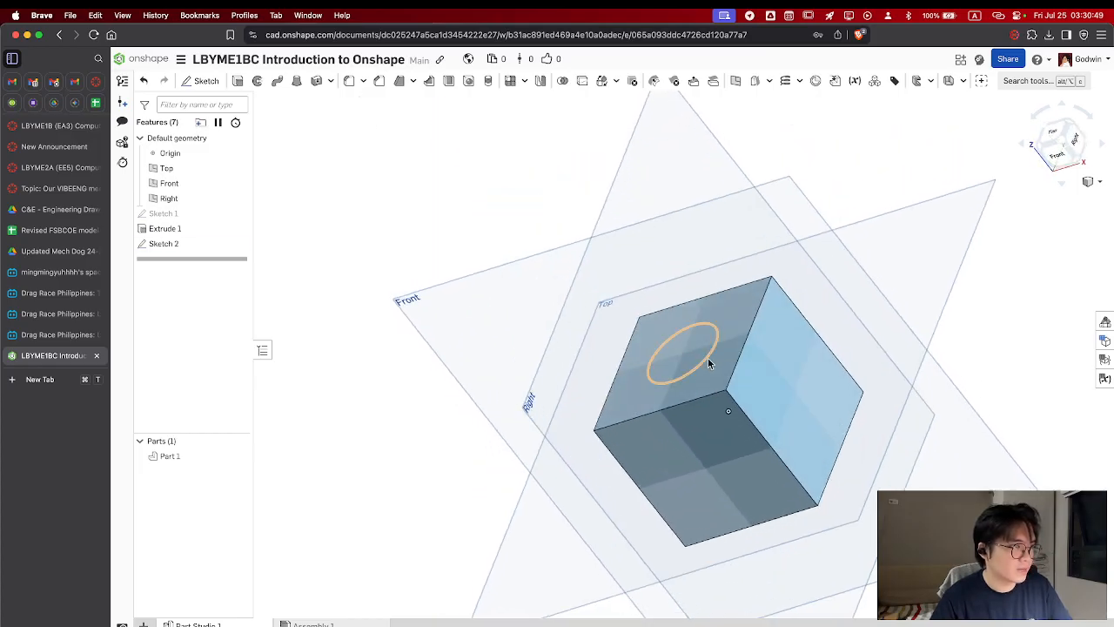
pyautogui.click(236, 81)
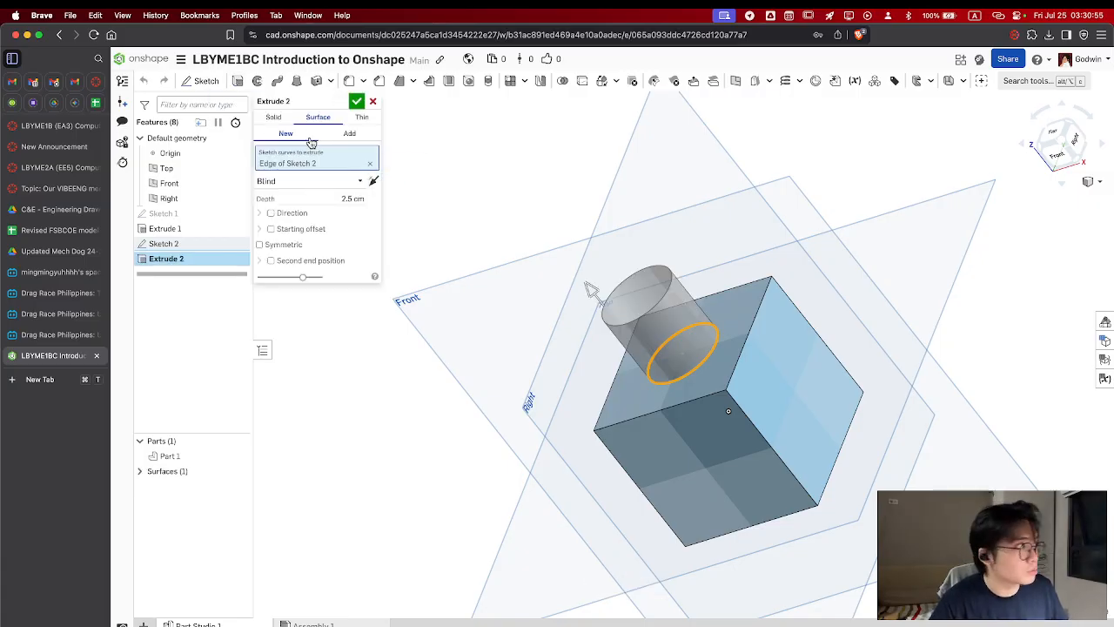
pyautogui.click(273, 117)
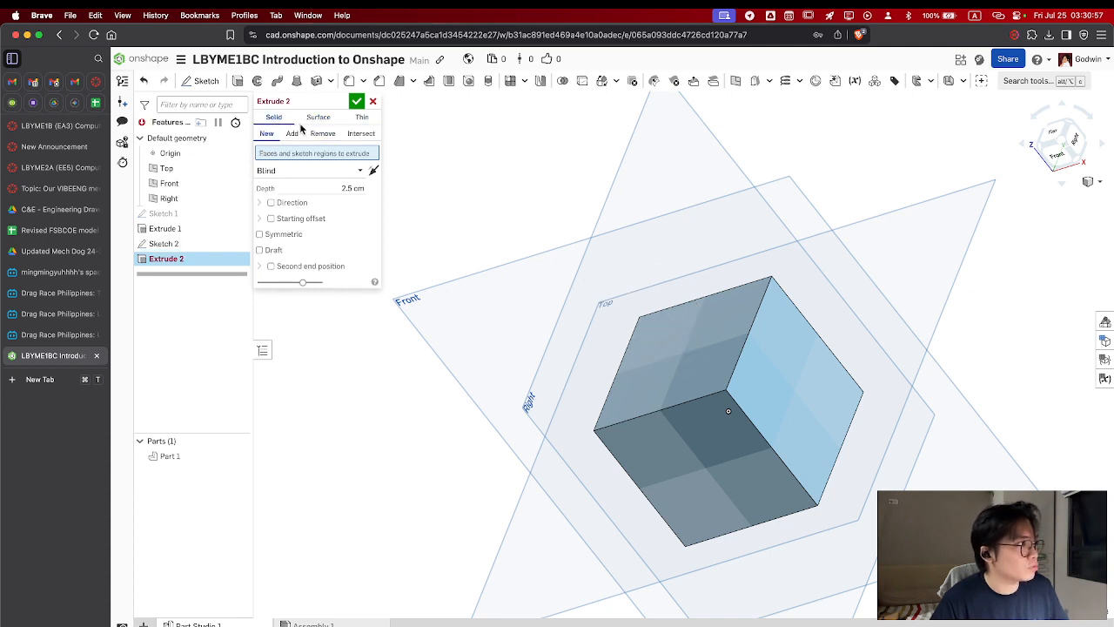
pyautogui.click(690, 375)
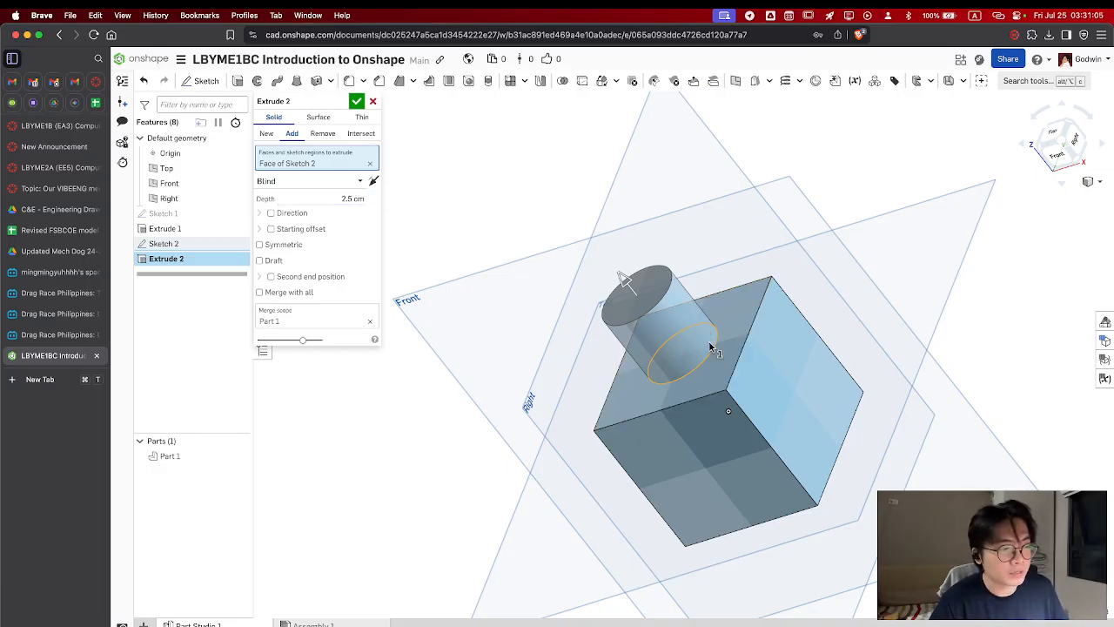
pyautogui.click(328, 138)
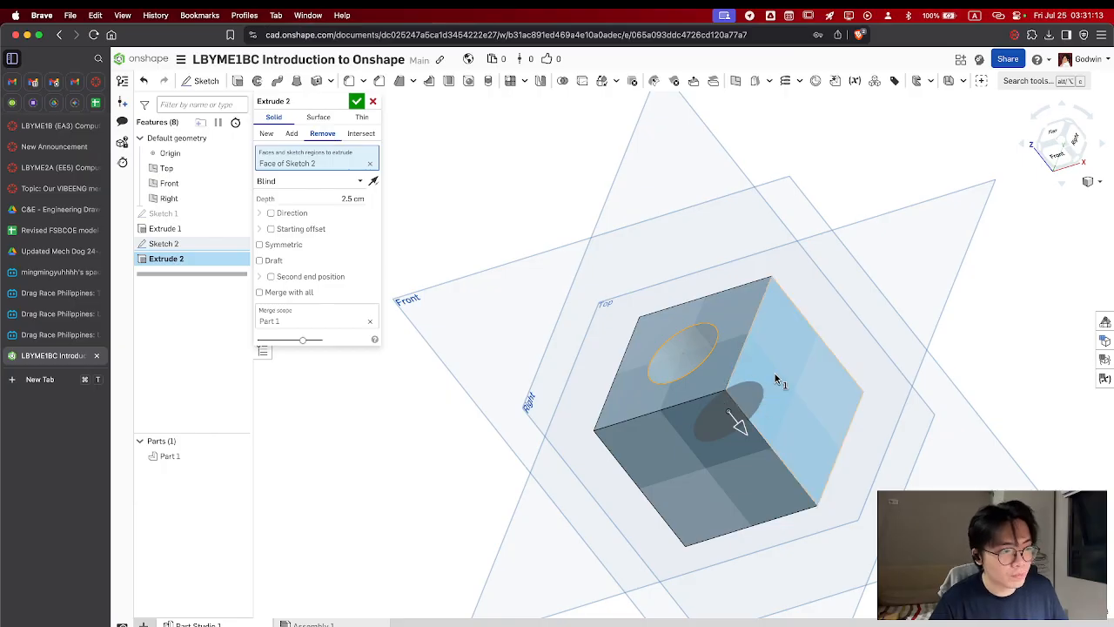
# Set the circular cut's end type to Through all and accept the feature
pyautogui.moveTo(777, 380)
pyautogui.mouseDown(button='right')
pyautogui.moveTo(833, 443)
pyautogui.moveTo(789, 389)
pyautogui.mouseUp(button='right')
pyautogui.moveTo(731, 416)
pyautogui.mouseDown()
pyautogui.moveTo(799, 467)
pyautogui.moveTo(716, 406)
pyautogui.moveTo(727, 419)
pyautogui.mouseUp()
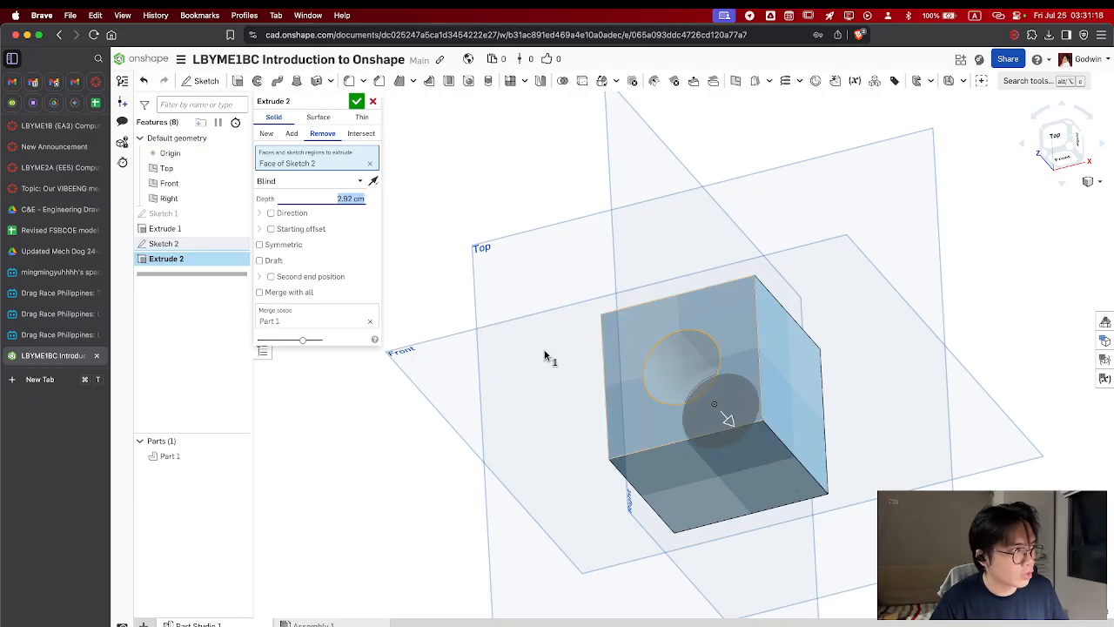
pyautogui.click(360, 180)
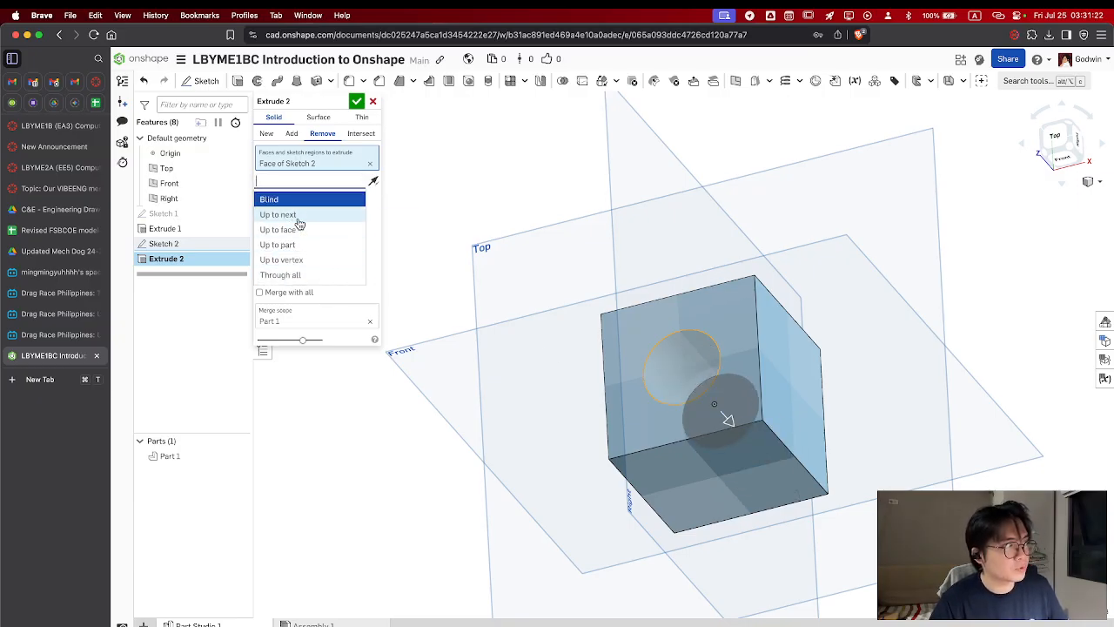
pyautogui.click(304, 274)
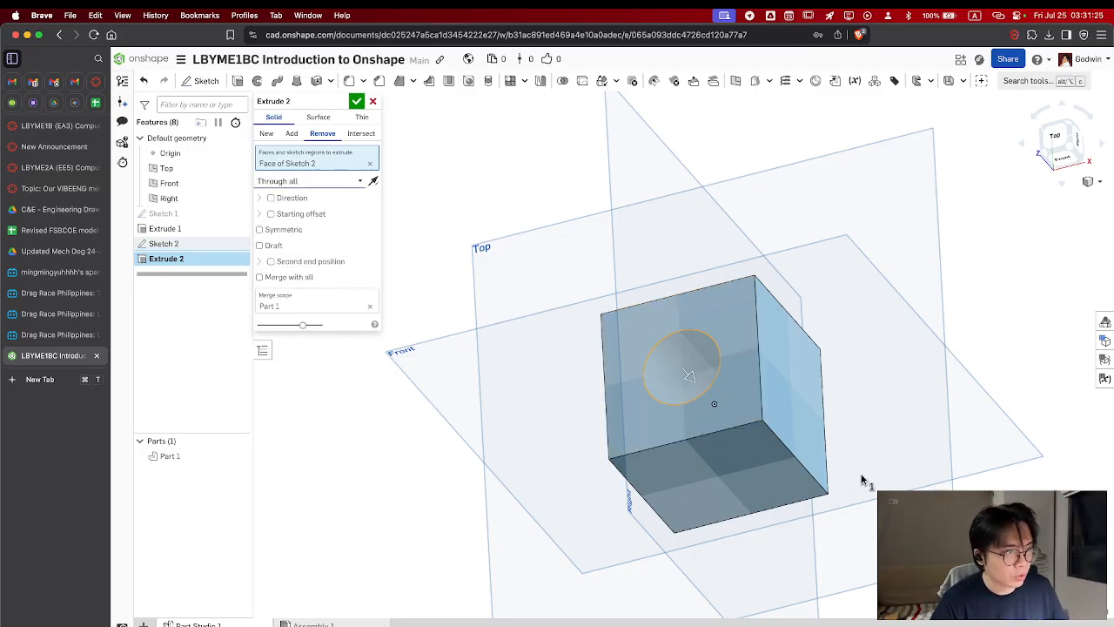
pyautogui.moveTo(857, 474); pyautogui.dragTo(785, 377, button='right')
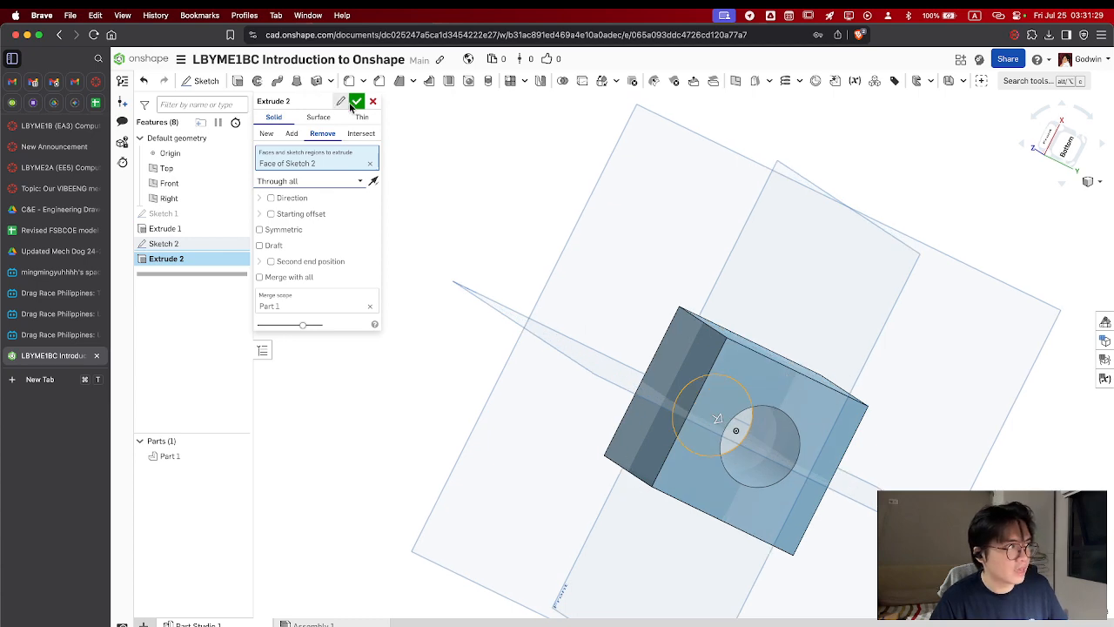
pyautogui.click(356, 101)
# Return the model to the front-top-right corner view and review the available view and display options
pyautogui.moveTo(718, 327); pyautogui.dragTo(838, 355, button='right')
pyautogui.click(1081, 131)
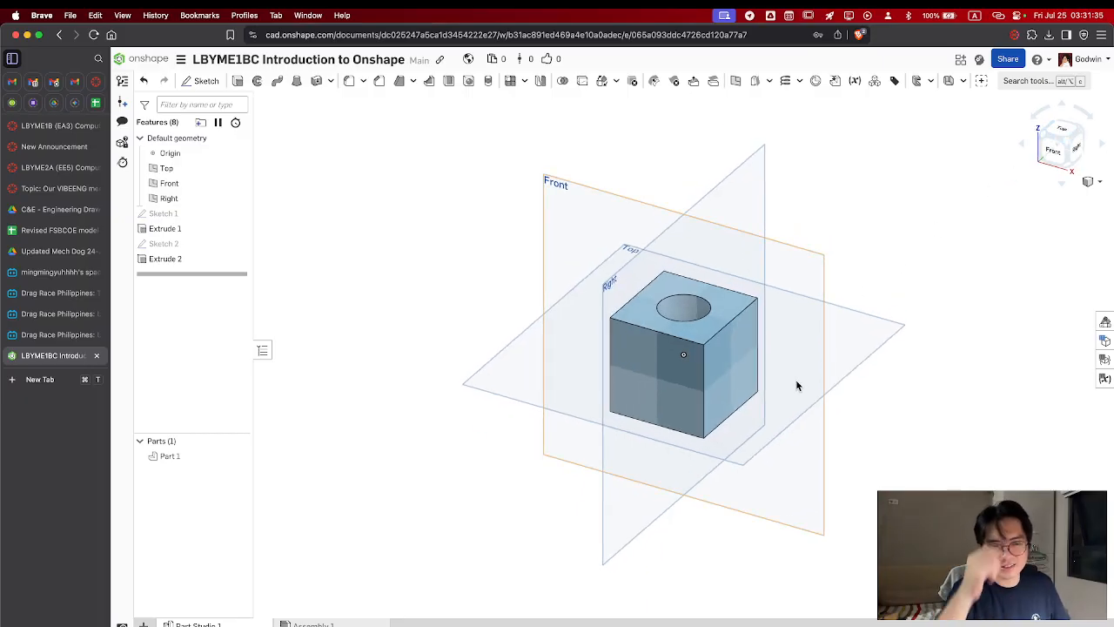
pyautogui.click(1098, 180)
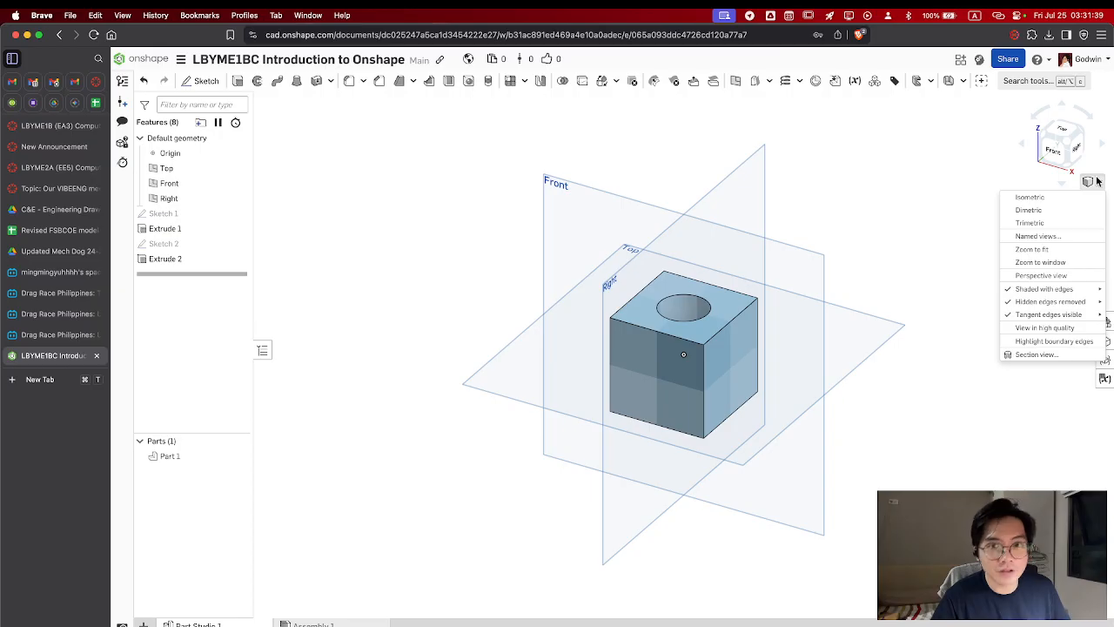
pyautogui.click(929, 254)
pyautogui.click(1094, 183)
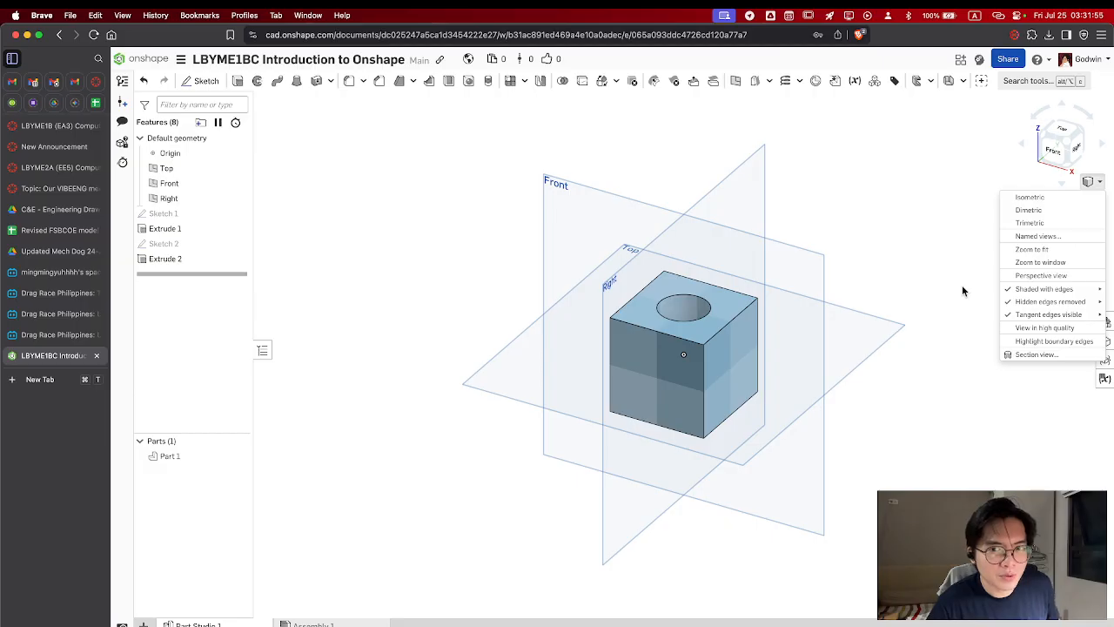
pyautogui.click(911, 415)
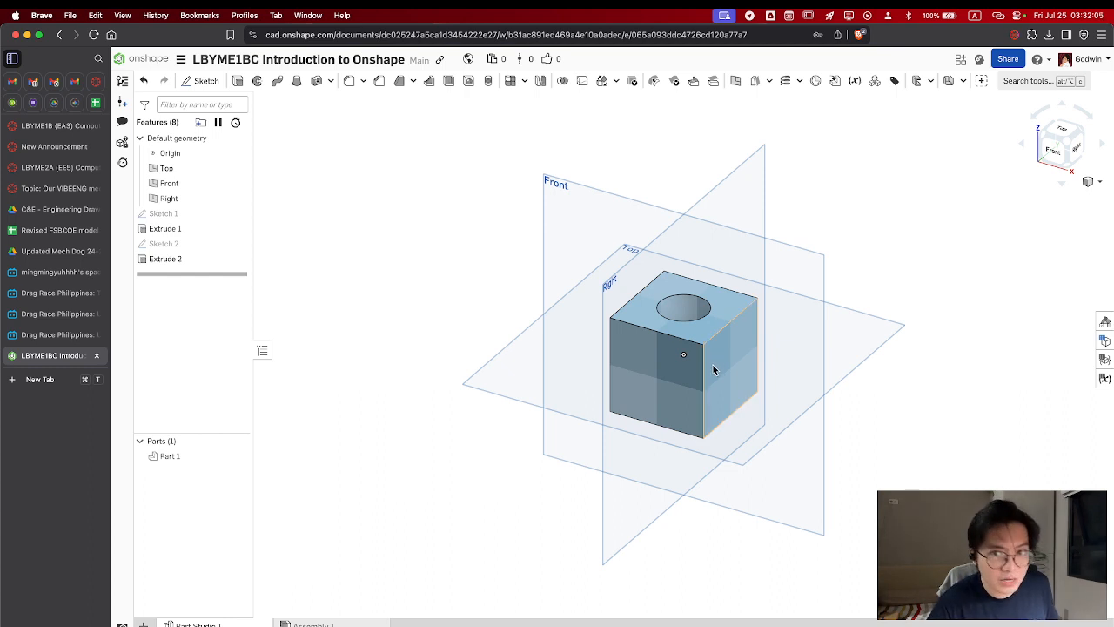
# Open the workspace units, review the length and linear acceleration unit options, and accept the settings
pyautogui.click(181, 61)
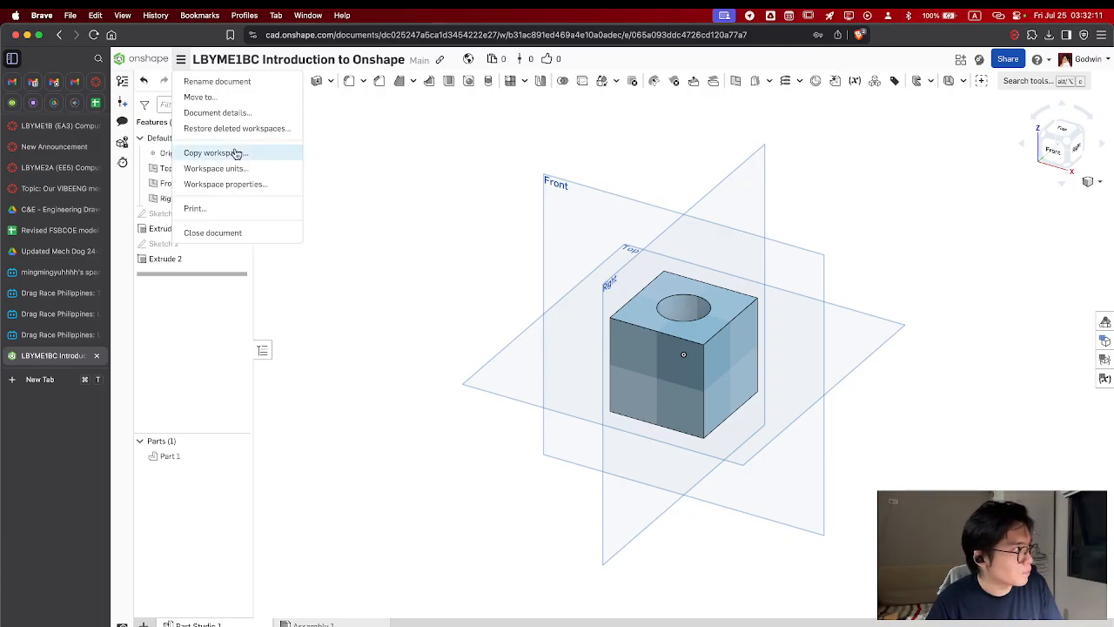
pyautogui.click(183, 62)
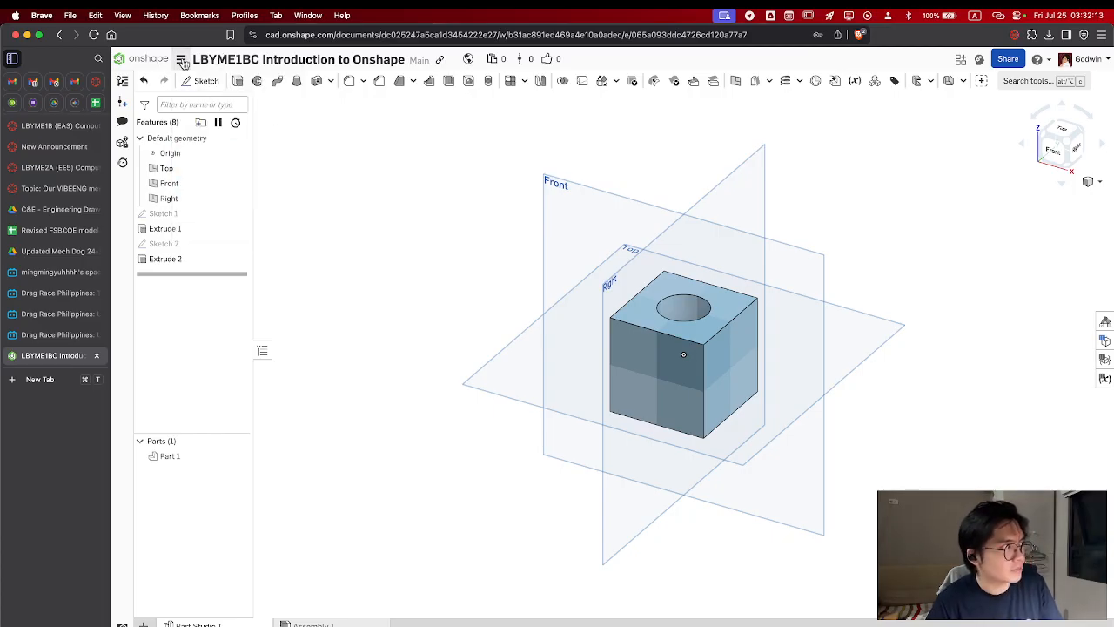
pyautogui.click(183, 63)
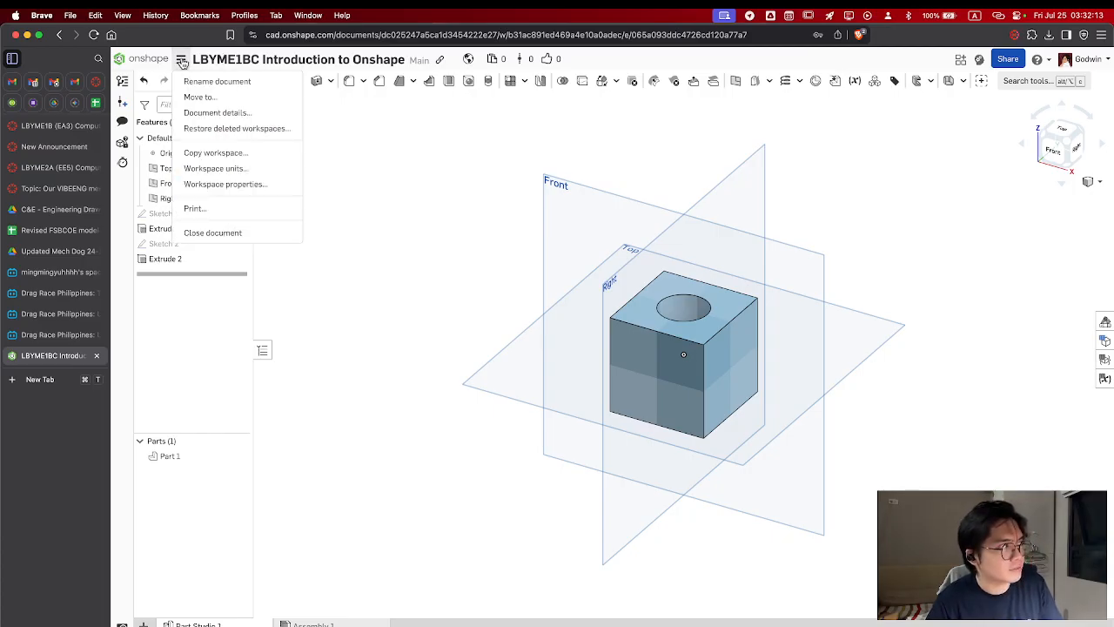
pyautogui.click(244, 170)
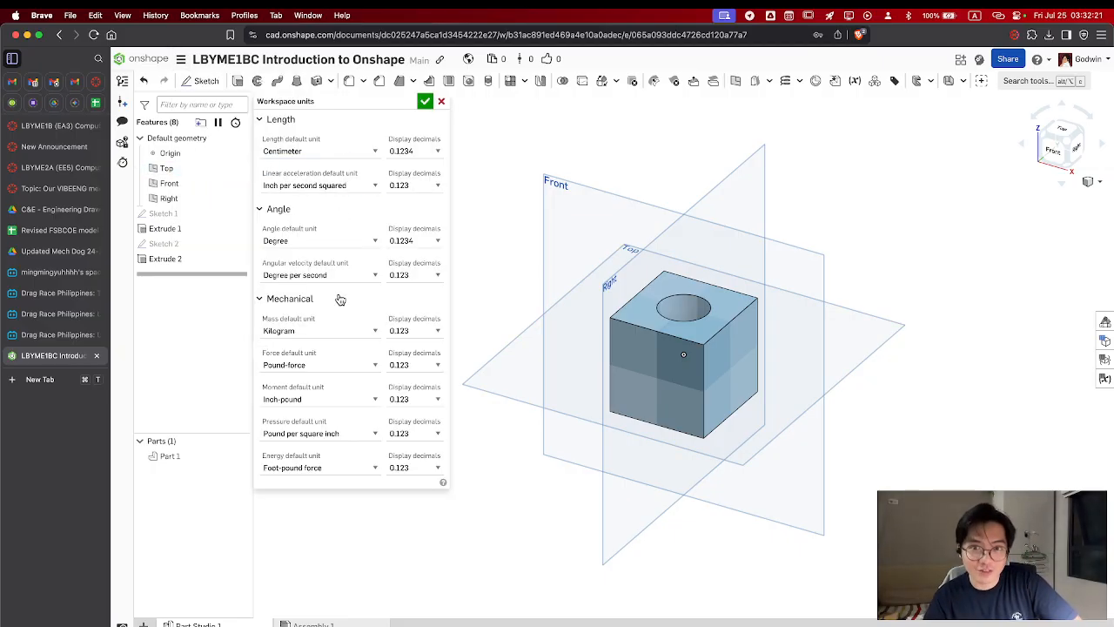
pyautogui.click(346, 148)
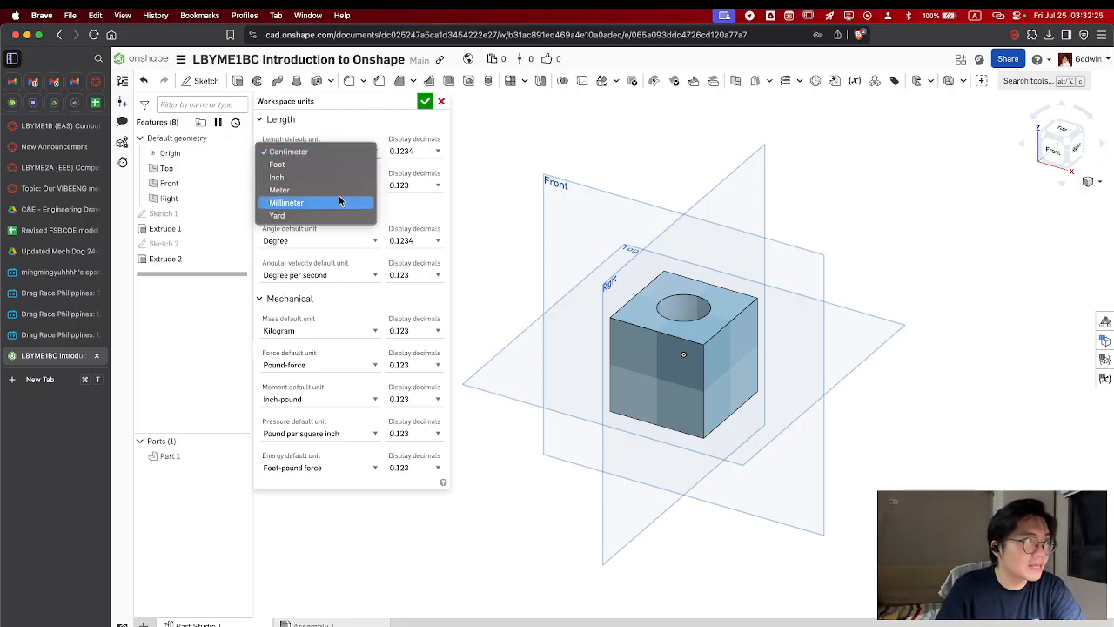
pyautogui.click(372, 113)
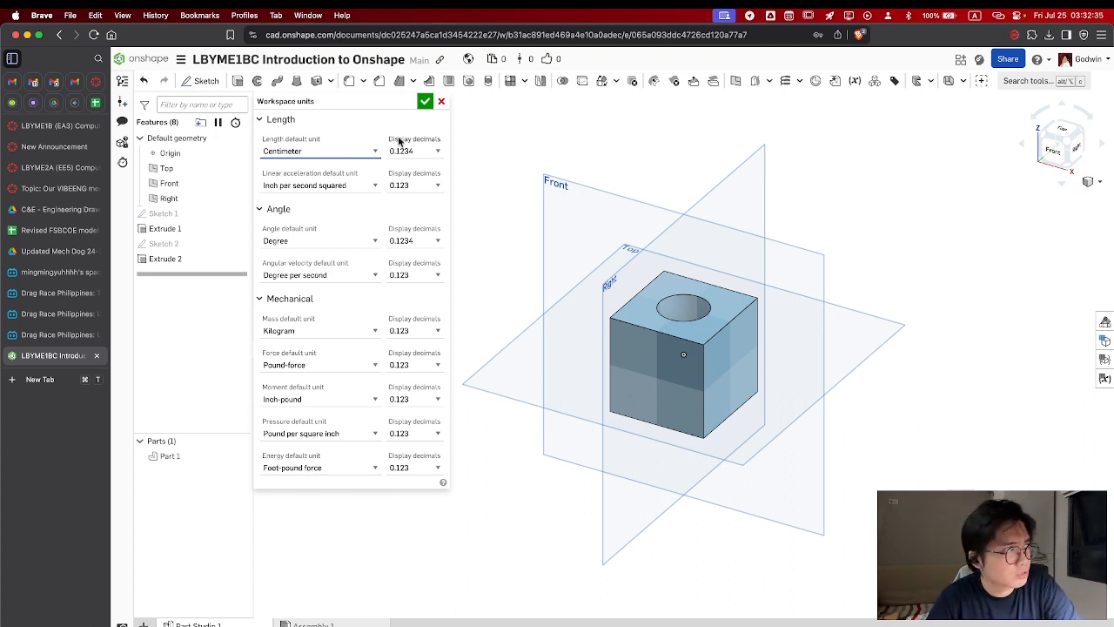
pyautogui.click(311, 184)
pyautogui.click(323, 186)
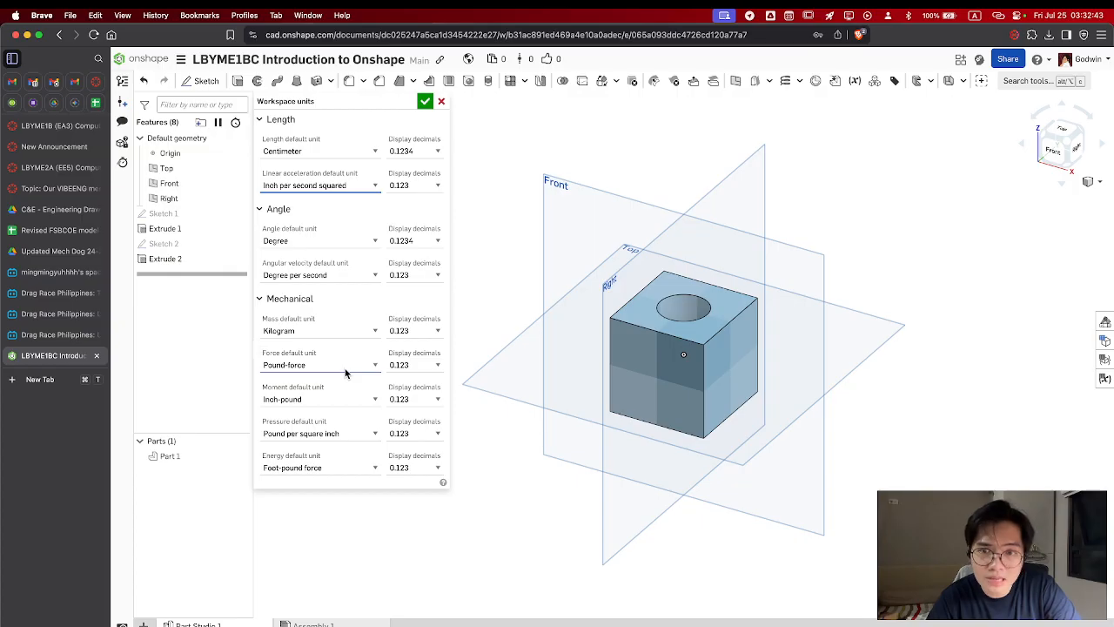
pyautogui.click(426, 101)
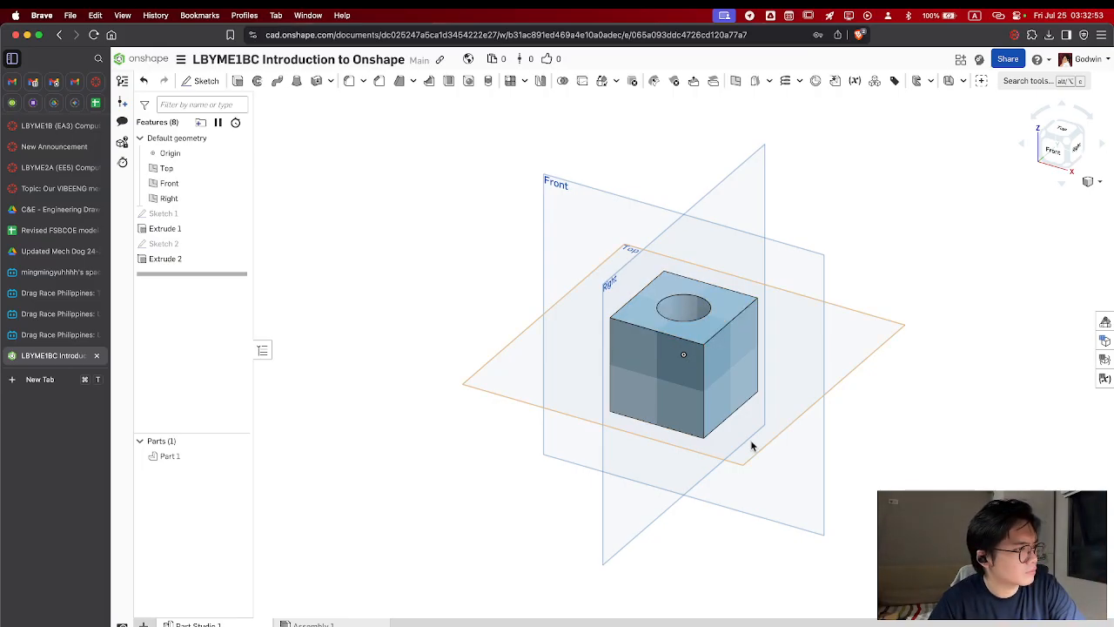
# Delete the circular through-cut and its circle sketch from the cube
pyautogui.scroll(-3, 876, 409)
pyautogui.moveTo(857, 336)
pyautogui.mouseDown(button='right')
pyautogui.moveTo(873, 358)
pyautogui.moveTo(856, 367)
pyautogui.moveTo(850, 404)
pyautogui.moveTo(857, 326)
pyautogui.mouseUp(button='right')
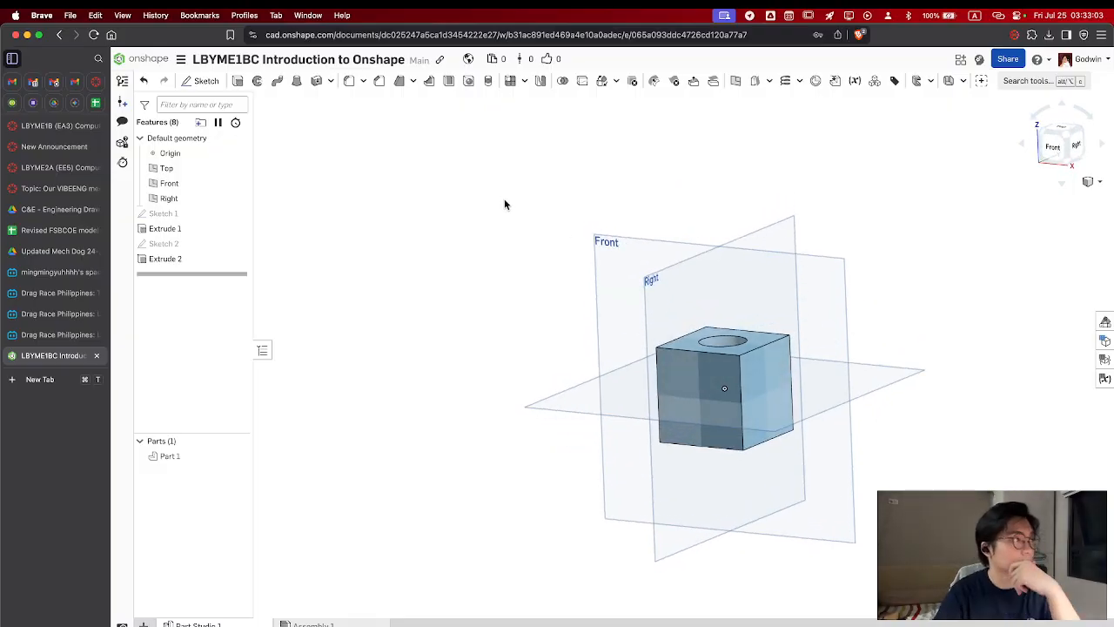
pyautogui.moveTo(876, 413)
pyautogui.mouseDown(button='right')
pyautogui.moveTo(890, 366)
pyautogui.moveTo(848, 313)
pyautogui.moveTo(891, 458)
pyautogui.moveTo(878, 409)
pyautogui.mouseUp(button='right')
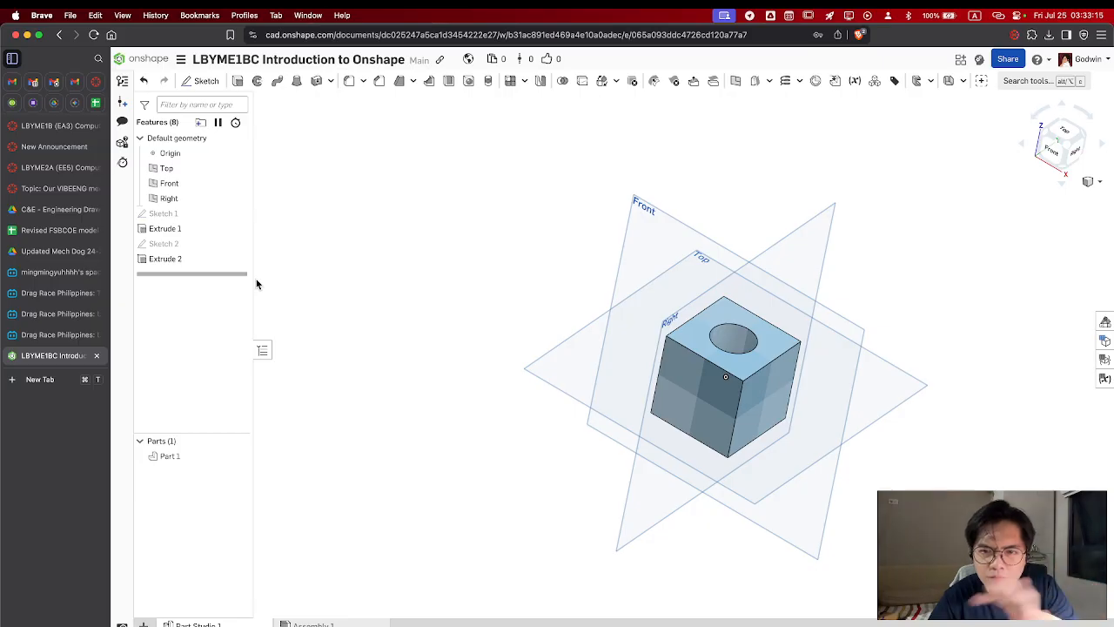
pyautogui.click(169, 259)
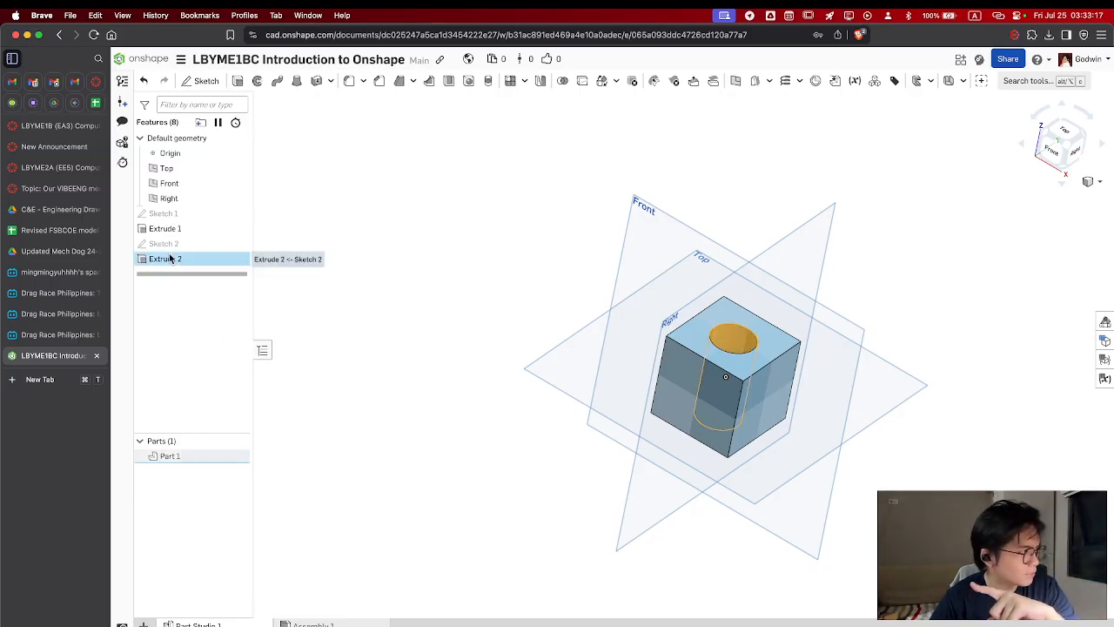
pyautogui.rightClick(192, 265)
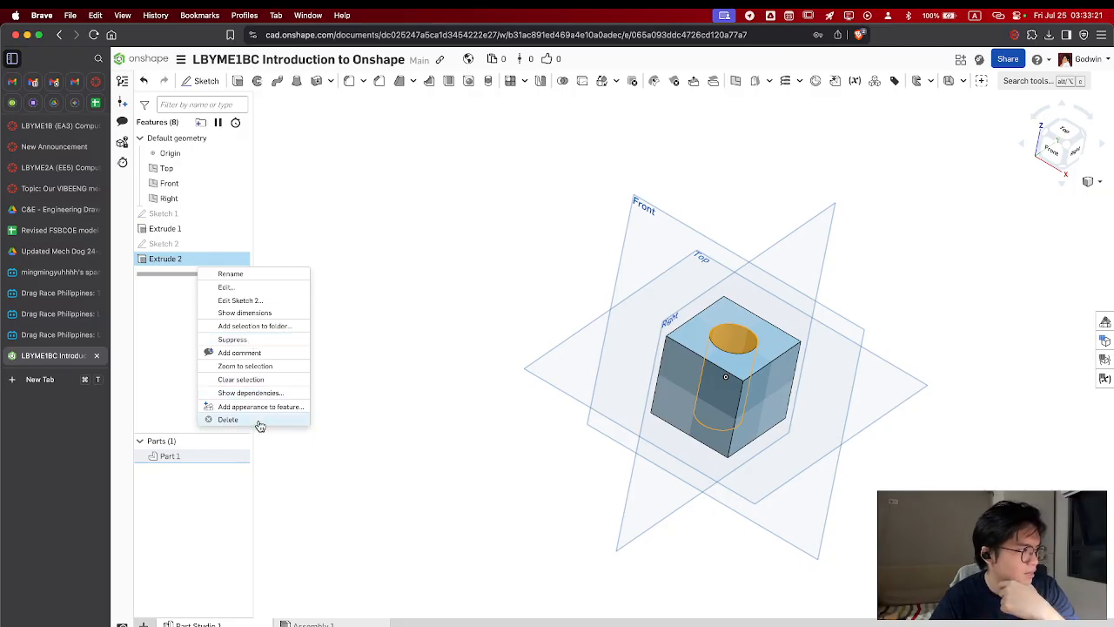
pyautogui.click(227, 419)
pyautogui.click(166, 246)
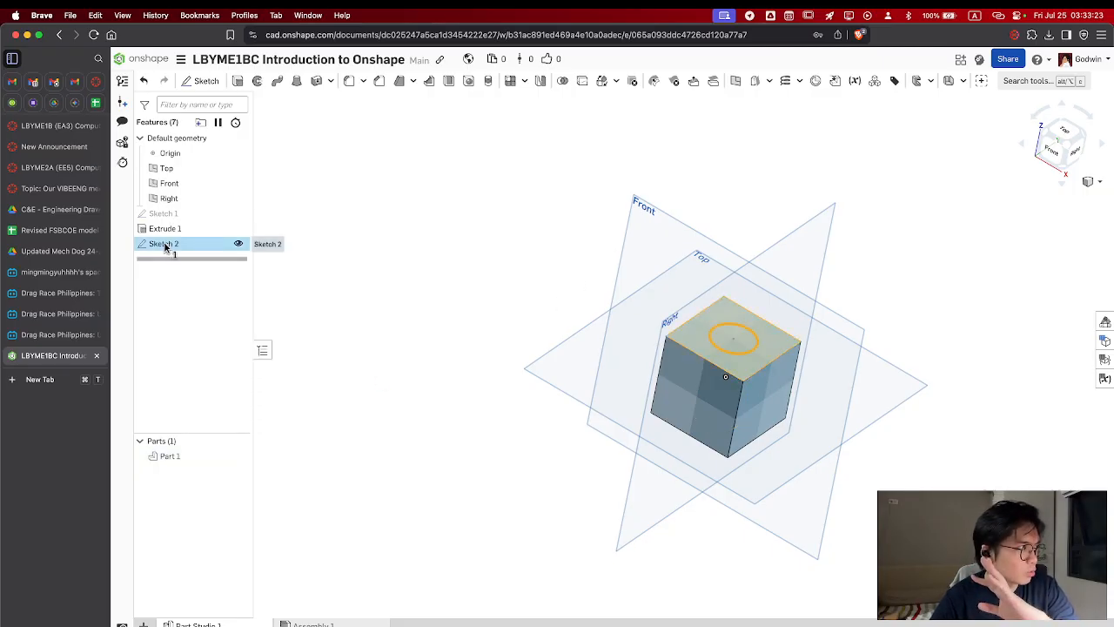
pyautogui.rightClick(169, 248)
pyautogui.click(201, 493)
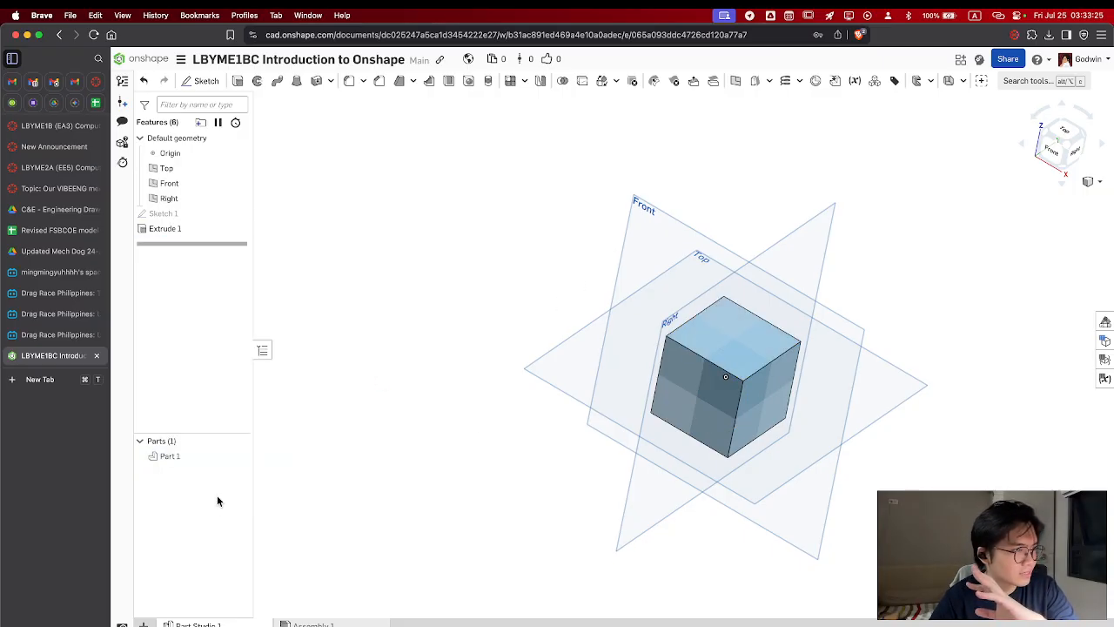
# Apply a fillet with a 5 cm radius to the edge between the cube's top and right faces
pyautogui.moveTo(820, 385); pyautogui.dragTo(721, 336, button='right')
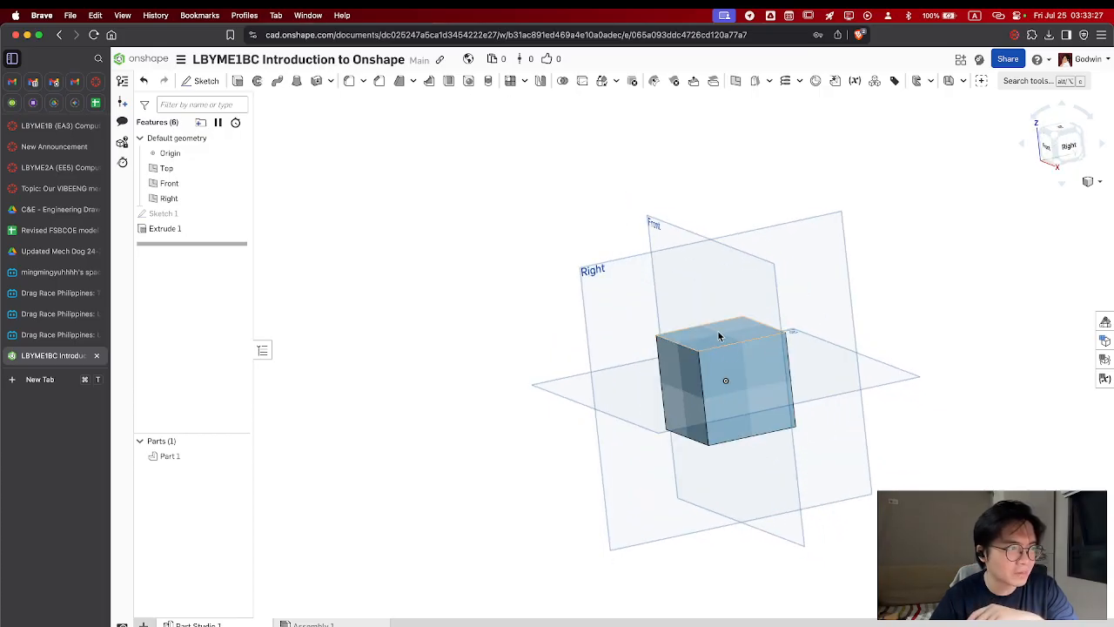
pyautogui.moveTo(755, 369); pyautogui.dragTo(801, 364, button='right')
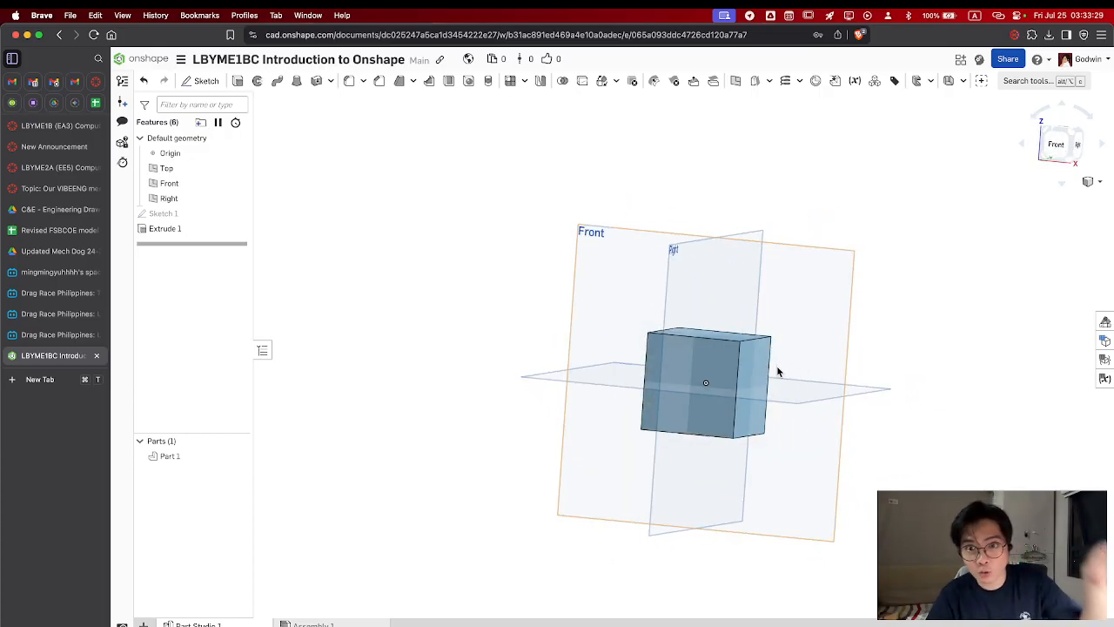
pyautogui.click(346, 82)
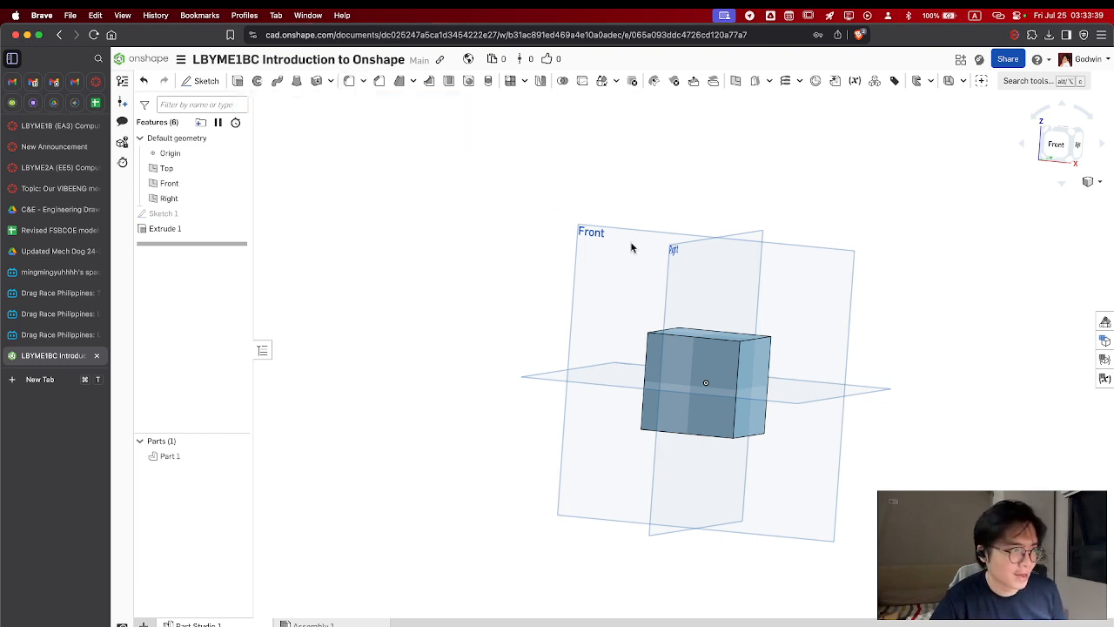
pyautogui.hotkey('shift', '7')
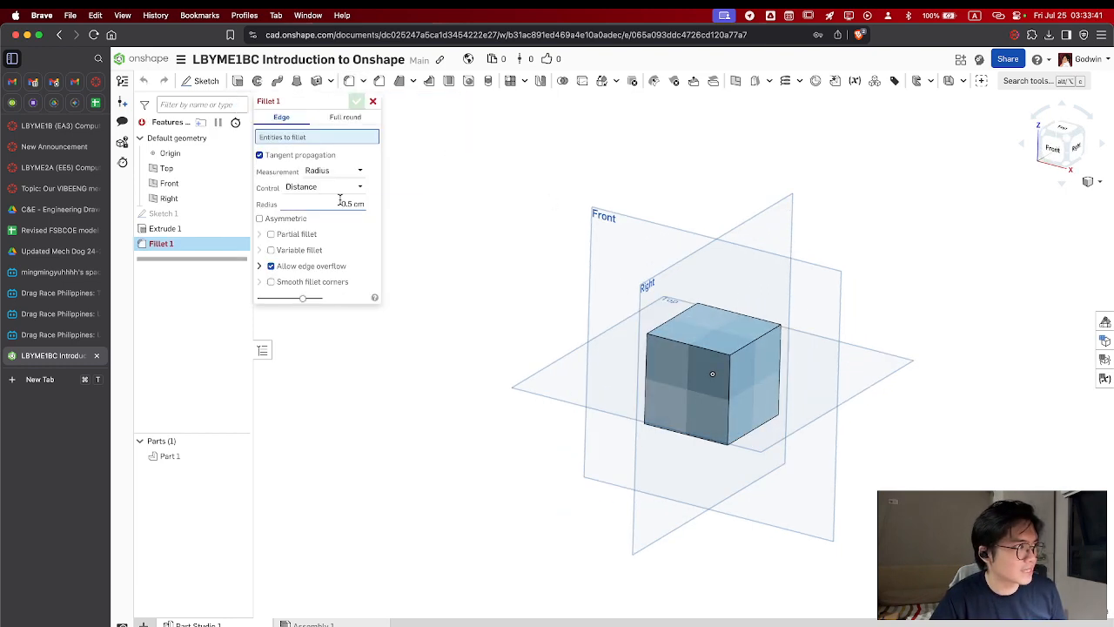
pyautogui.click(331, 203)
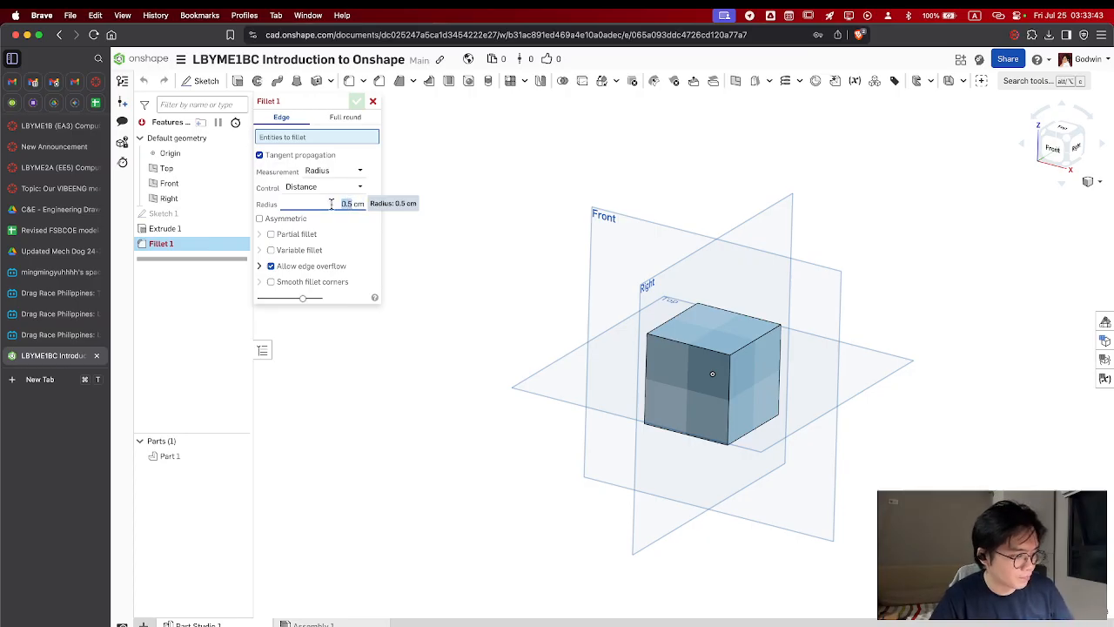
pyautogui.write('5')
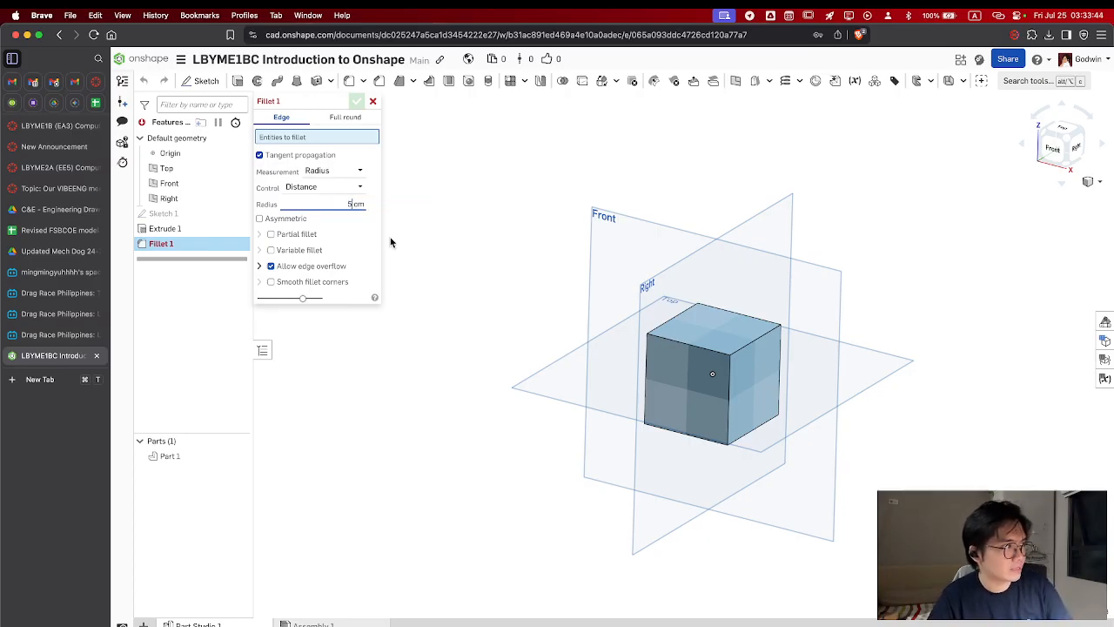
pyautogui.click(760, 344)
pyautogui.moveTo(791, 360); pyautogui.dragTo(820, 355, button='right')
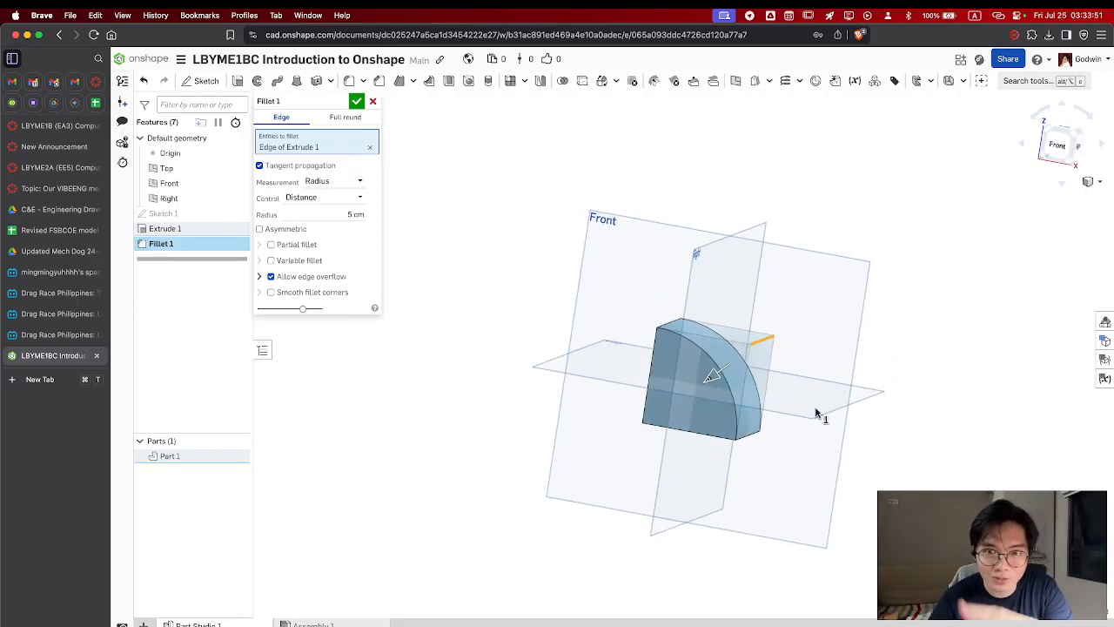
# Add the front top edge and the front-right vertical edge to the fillet and accept the feature
pyautogui.click(719, 345)
pyautogui.click(746, 364)
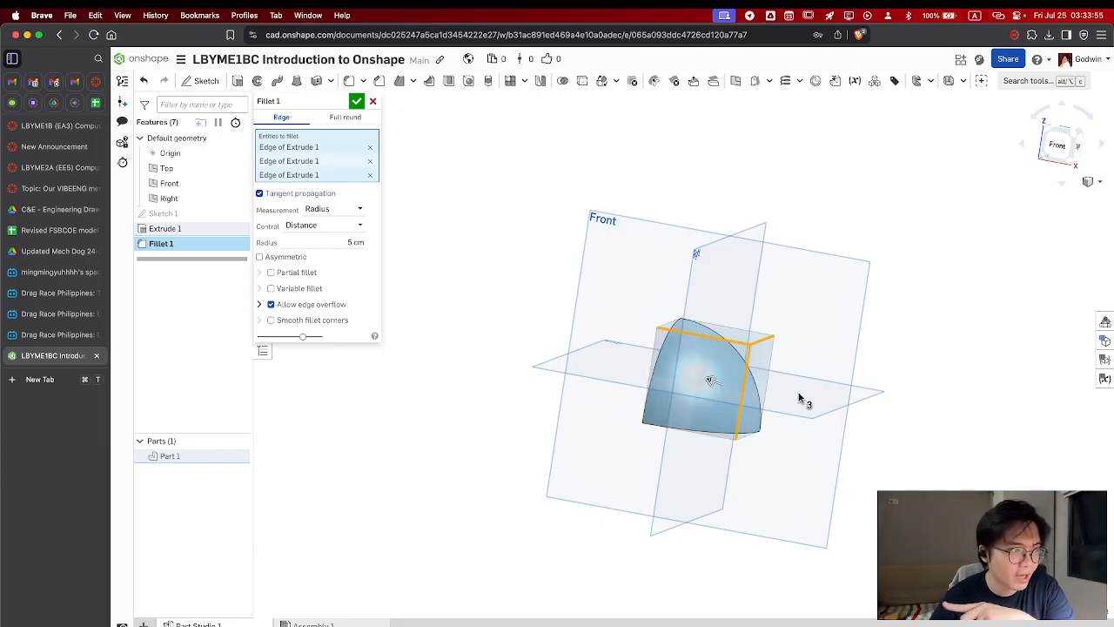
pyautogui.moveTo(798, 398); pyautogui.dragTo(823, 387, button='right')
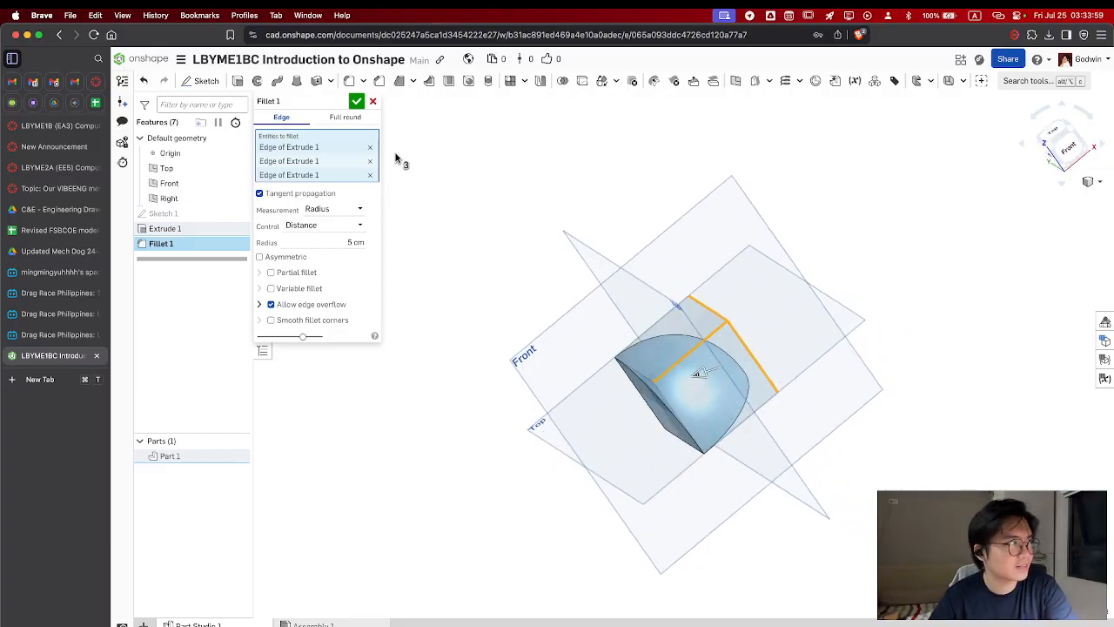
pyautogui.click(356, 101)
# Examine the rounded solid and undo the 5 cm fillet
pyautogui.moveTo(617, 348); pyautogui.dragTo(639, 345, button='right')
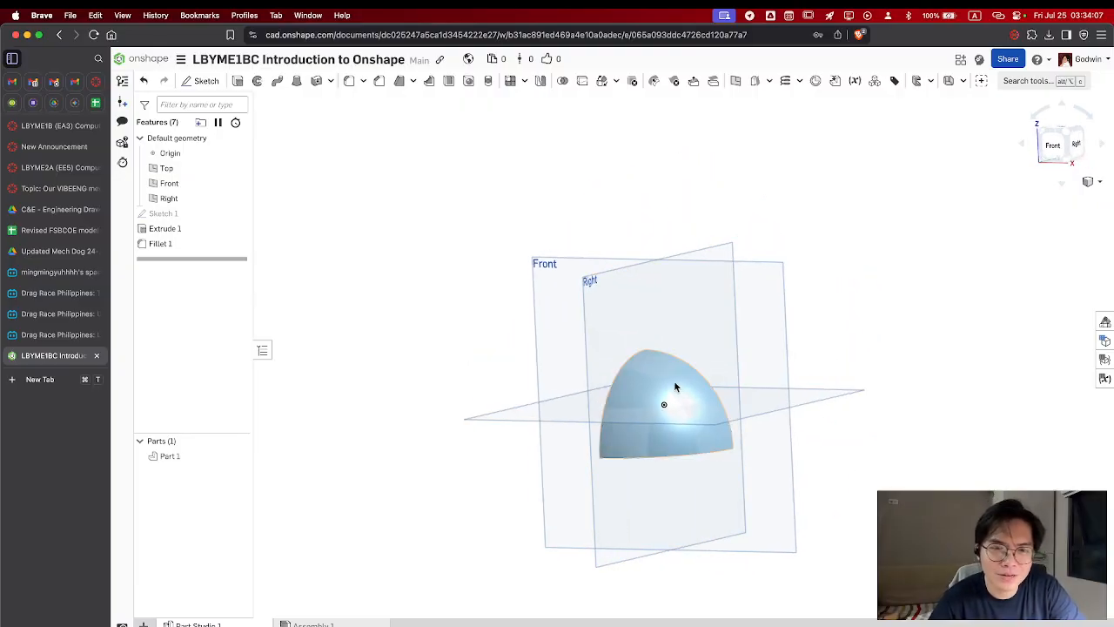
pyautogui.moveTo(674, 380); pyautogui.dragTo(711, 430, button='right')
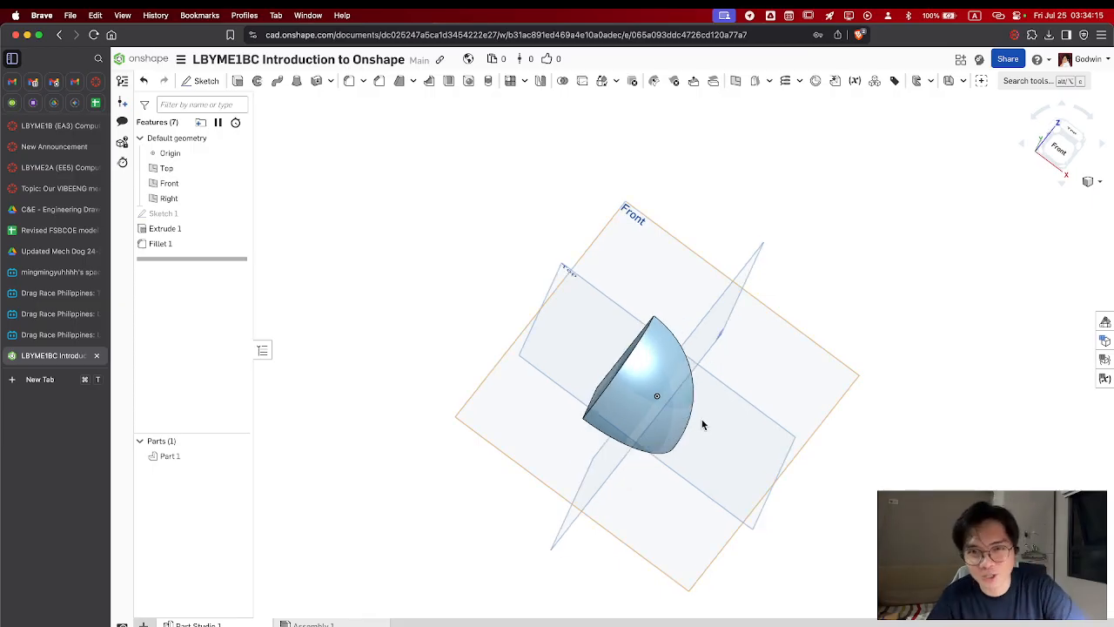
pyautogui.moveTo(672, 397); pyautogui.dragTo(676, 356, button='right')
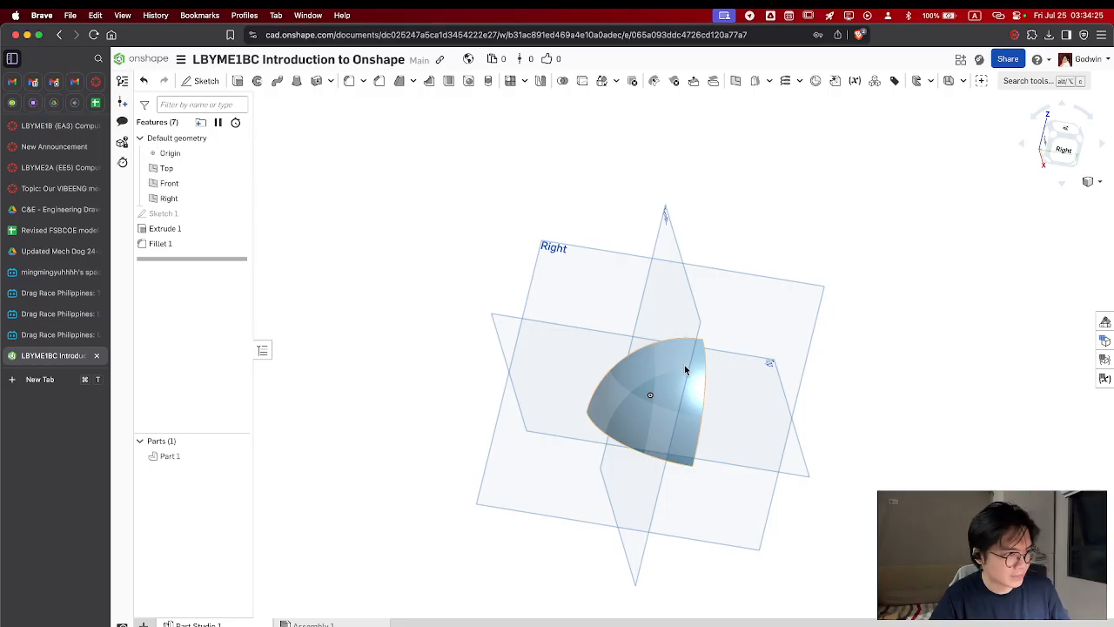
pyautogui.press('super+z')
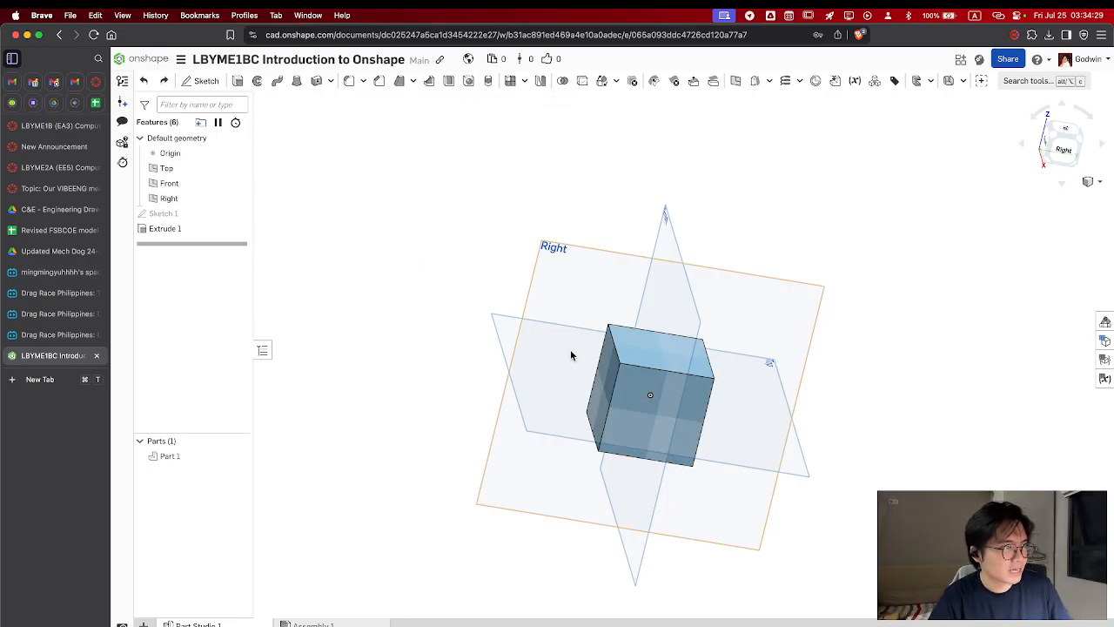
# Start a fillet with a 2.5 cm radius and select two adjacent edges of the cube's top face
pyautogui.moveTo(570, 348); pyautogui.dragTo(647, 423, button='right')
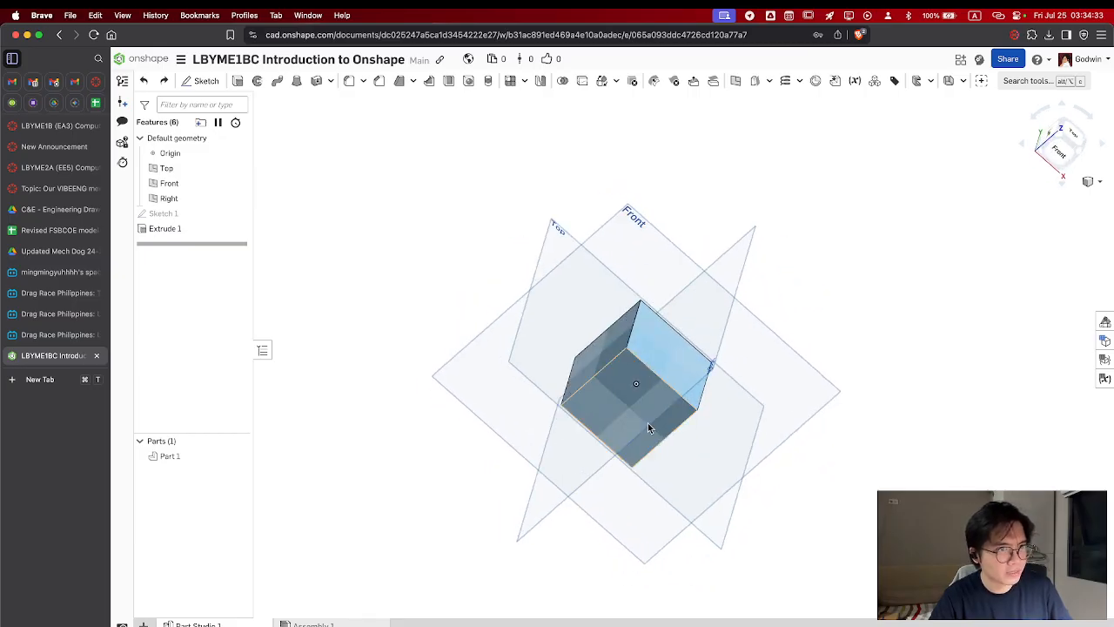
pyautogui.click(1061, 141)
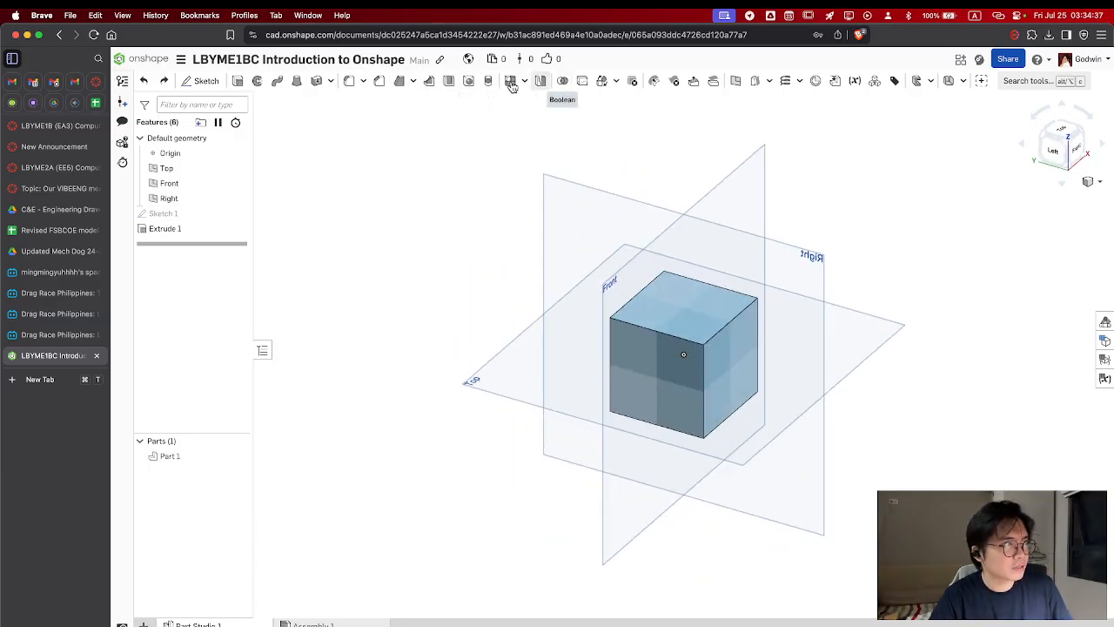
pyautogui.click(348, 81)
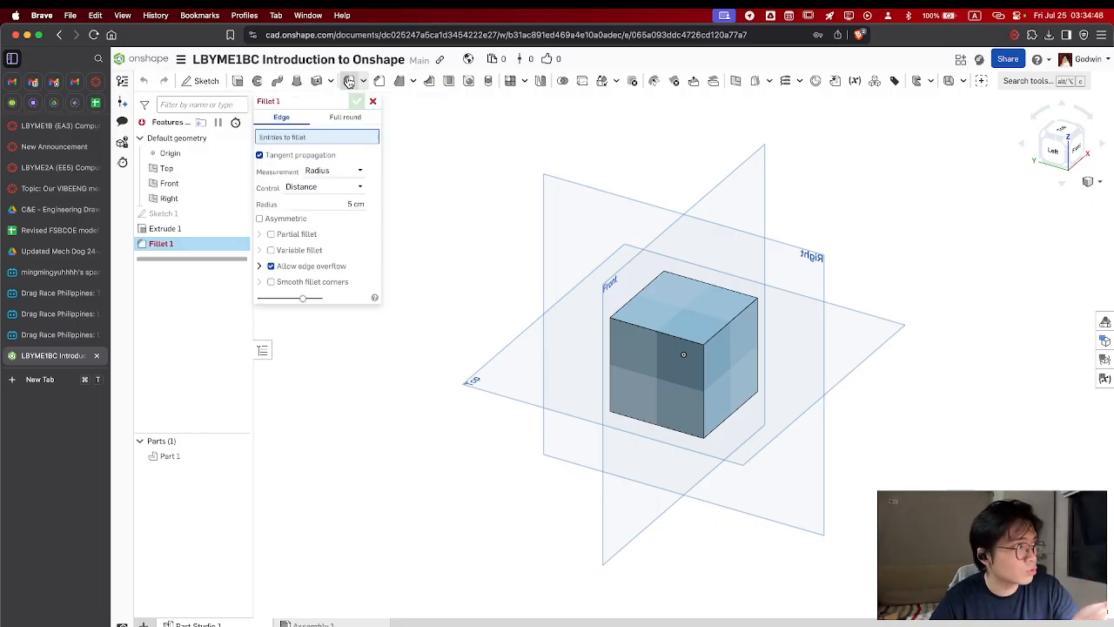
pyautogui.click(346, 205)
pyautogui.click(351, 205)
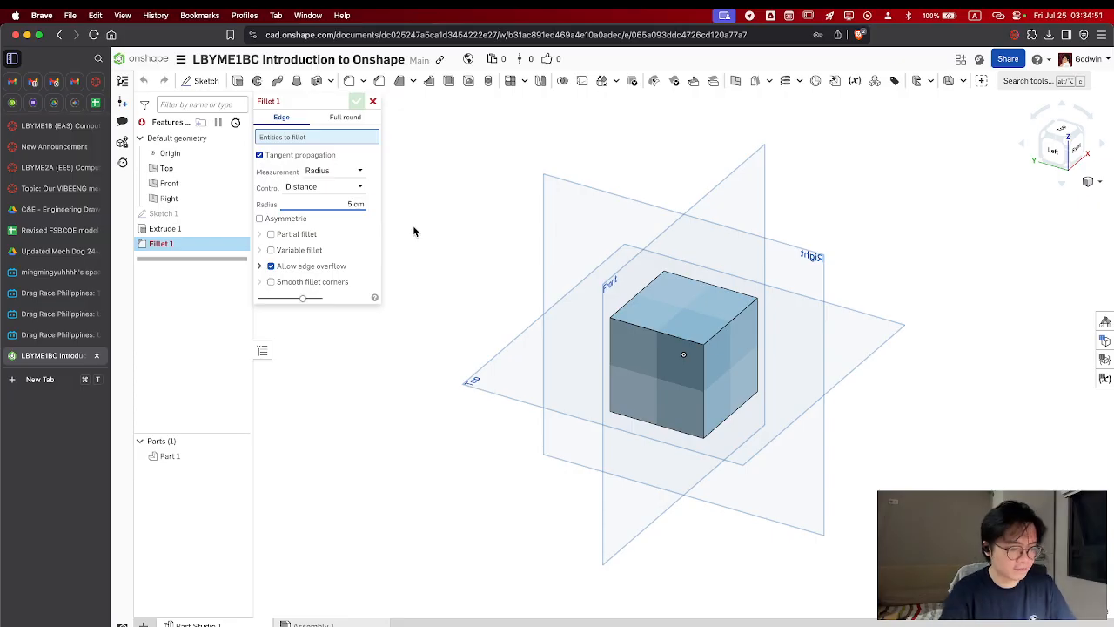
pyautogui.press('BackSpace')
pyautogui.write('2.5')
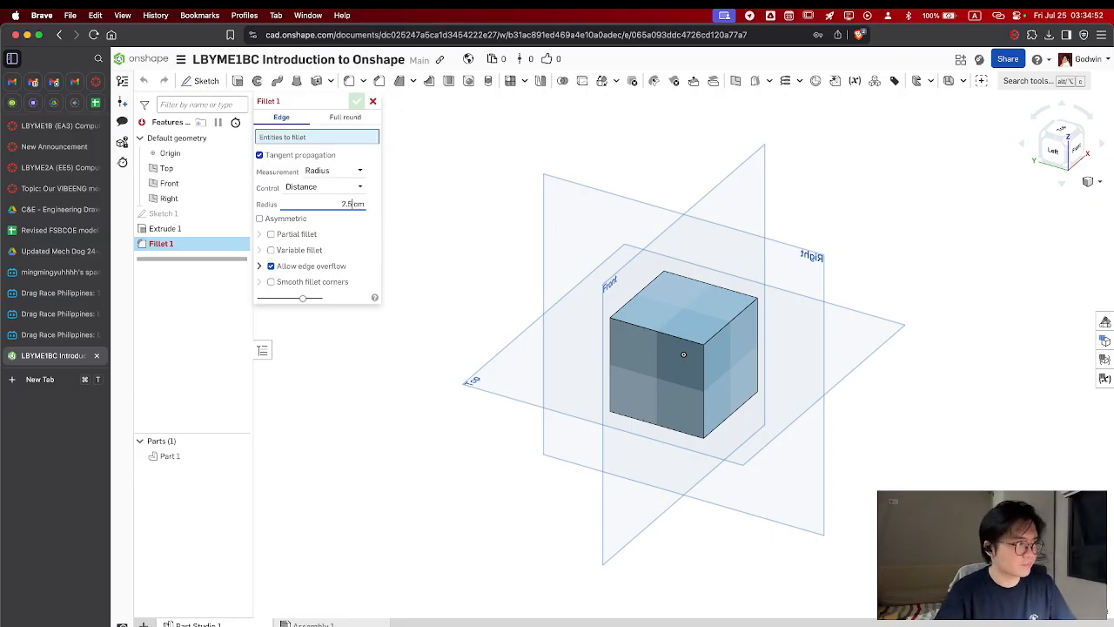
pyautogui.click(723, 327)
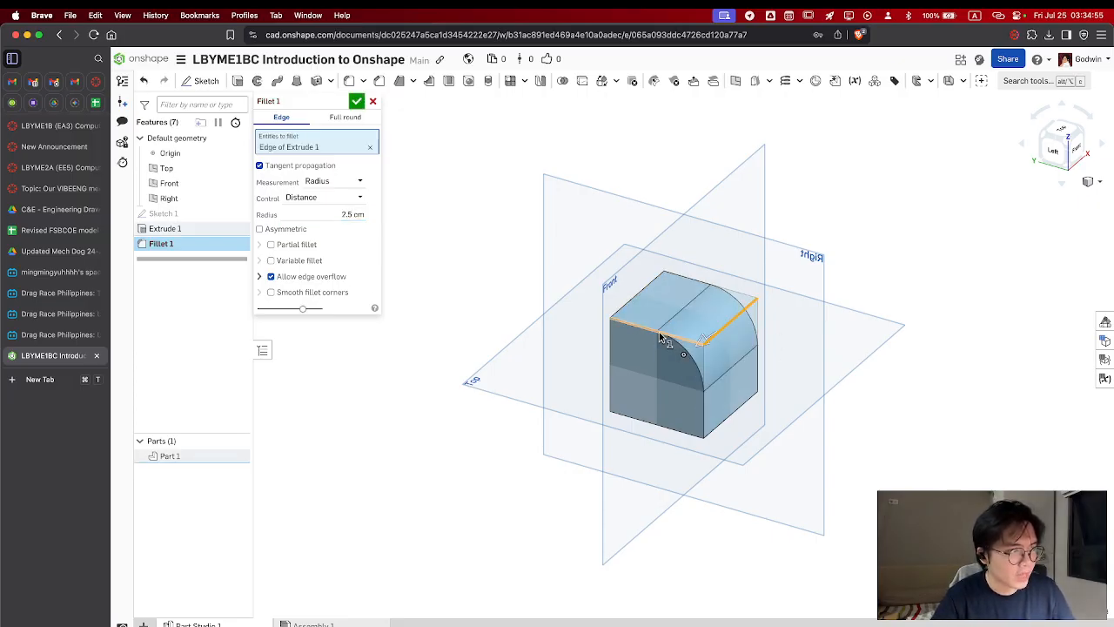
pyautogui.click(662, 337)
# Add the two remaining top edges and the four vertical edges of the cube to the fillet
pyautogui.moveTo(677, 351); pyautogui.dragTo(635, 305, button='right')
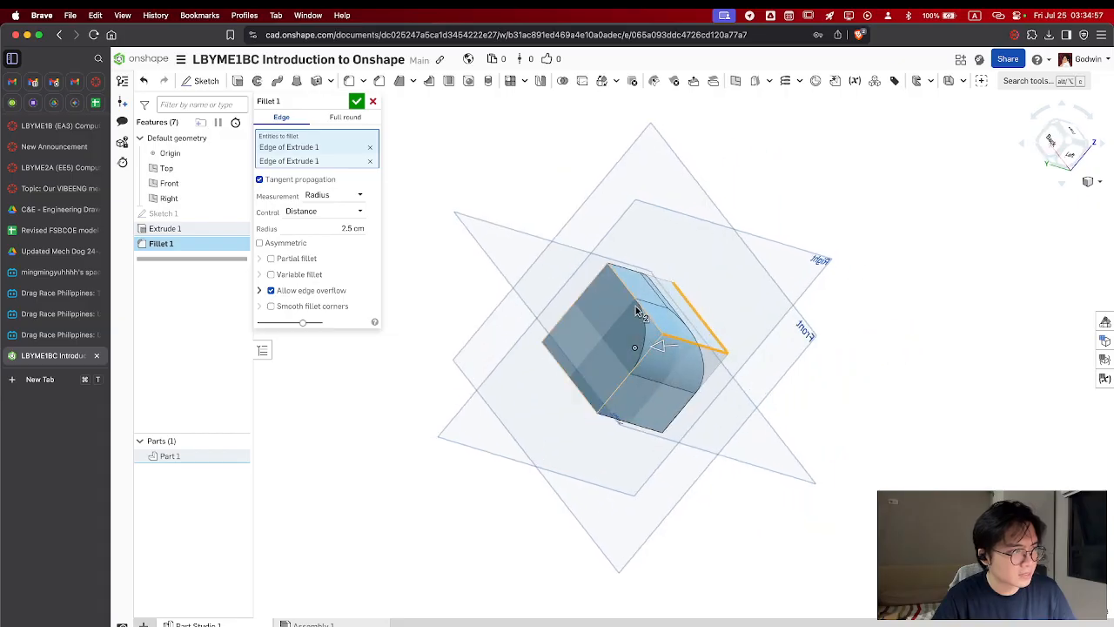
pyautogui.click(639, 306)
pyautogui.click(630, 355)
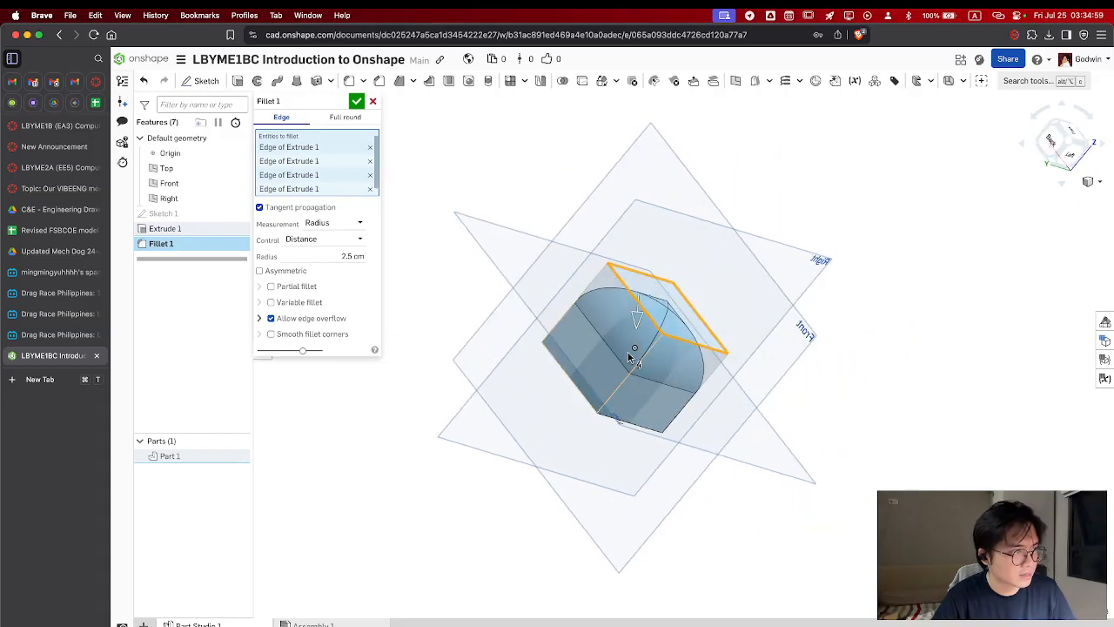
pyautogui.click(639, 360)
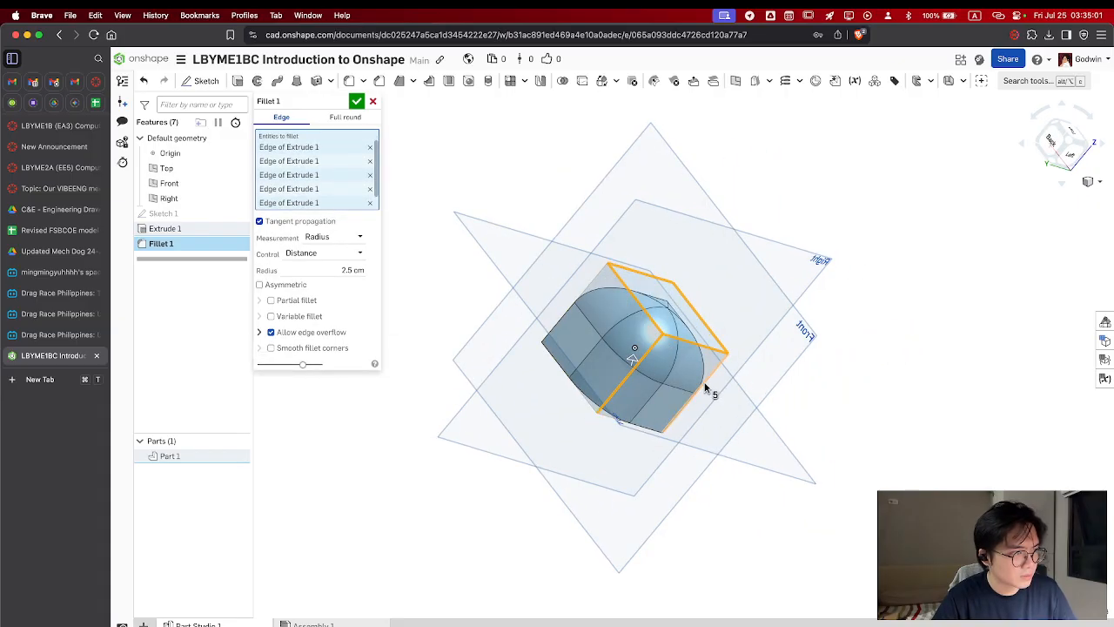
pyautogui.click(706, 388)
pyautogui.moveTo(721, 386); pyautogui.dragTo(658, 336, button='right')
pyautogui.click(673, 326)
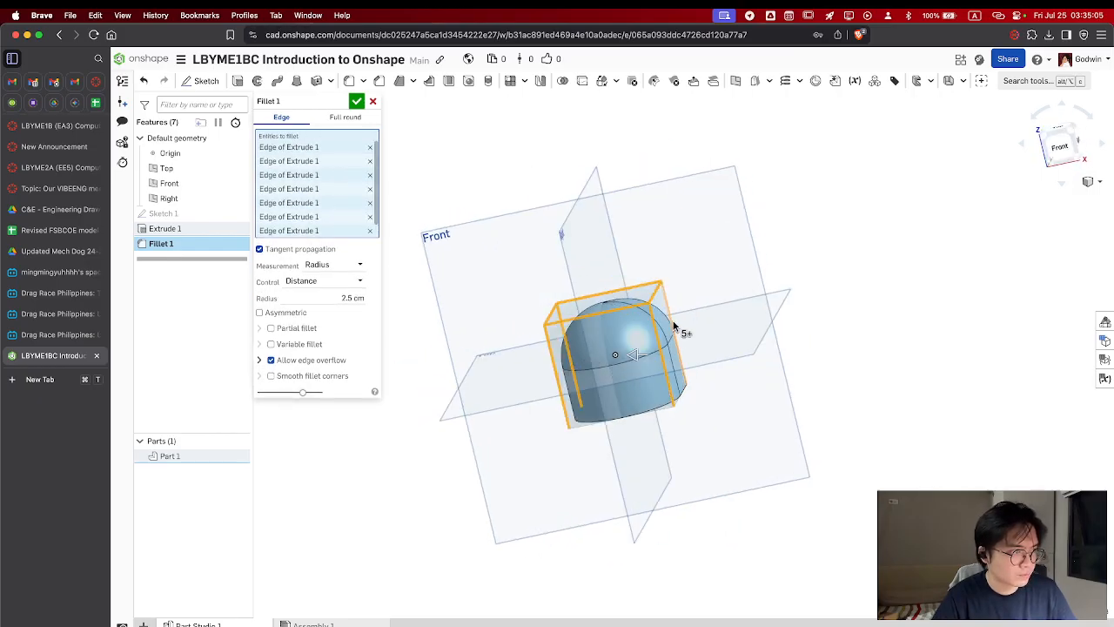
pyautogui.click(699, 385)
# Add the cube's bottom edges to the 2.5 cm fillet and accept the feature
pyautogui.moveTo(698, 386)
pyautogui.mouseDown(button='right')
pyautogui.moveTo(704, 298)
pyautogui.moveTo(684, 391)
pyautogui.mouseUp(button='right')
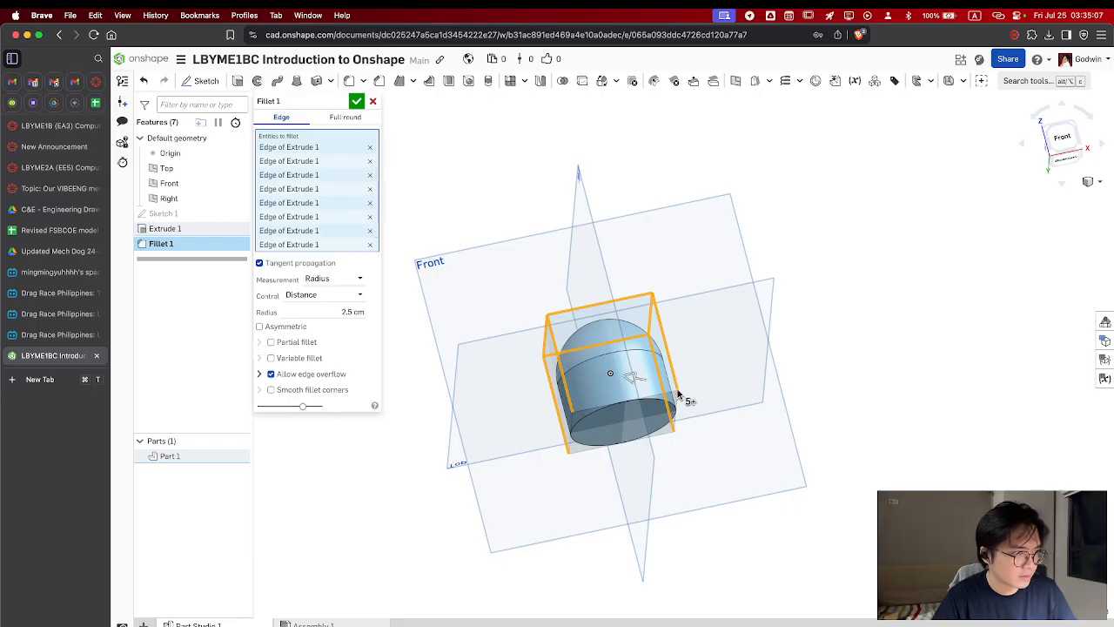
pyautogui.click(677, 402)
pyautogui.click(607, 418)
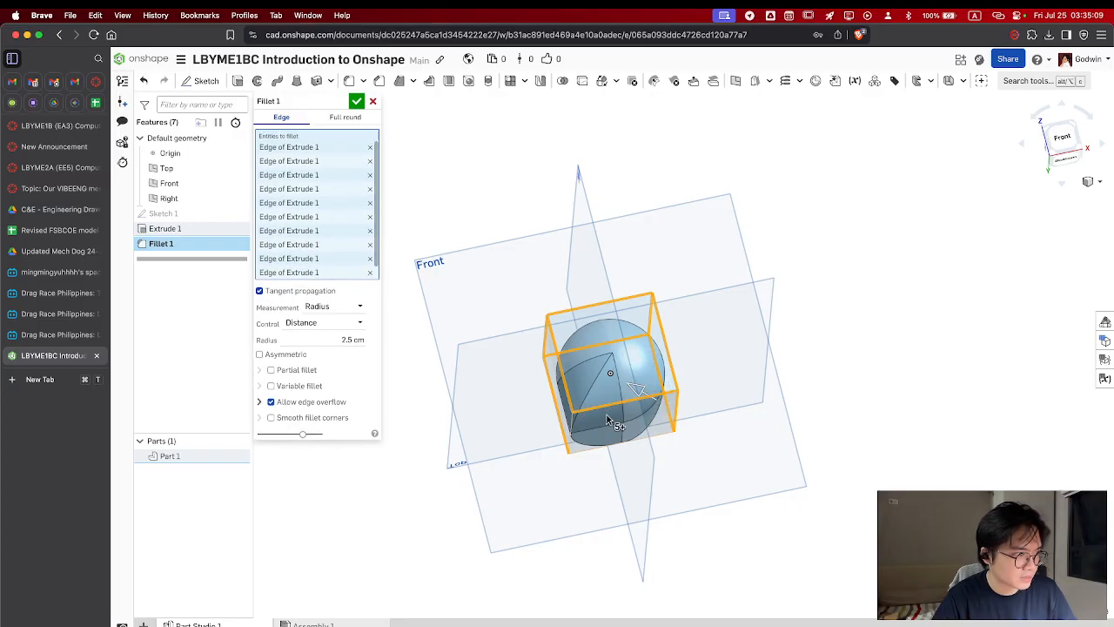
pyautogui.click(579, 426)
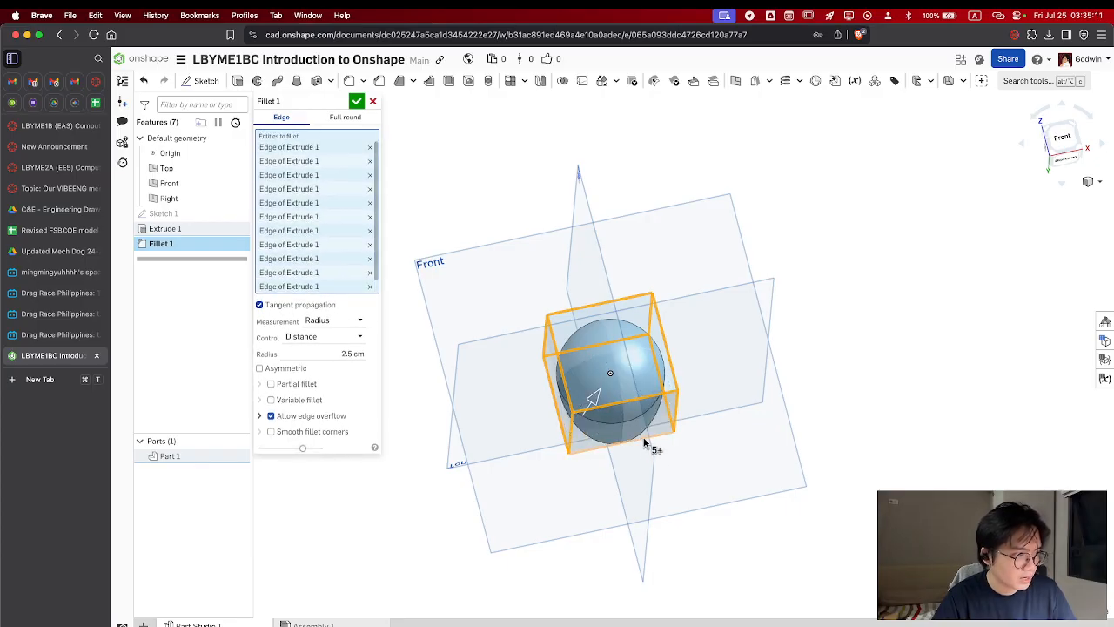
pyautogui.click(356, 101)
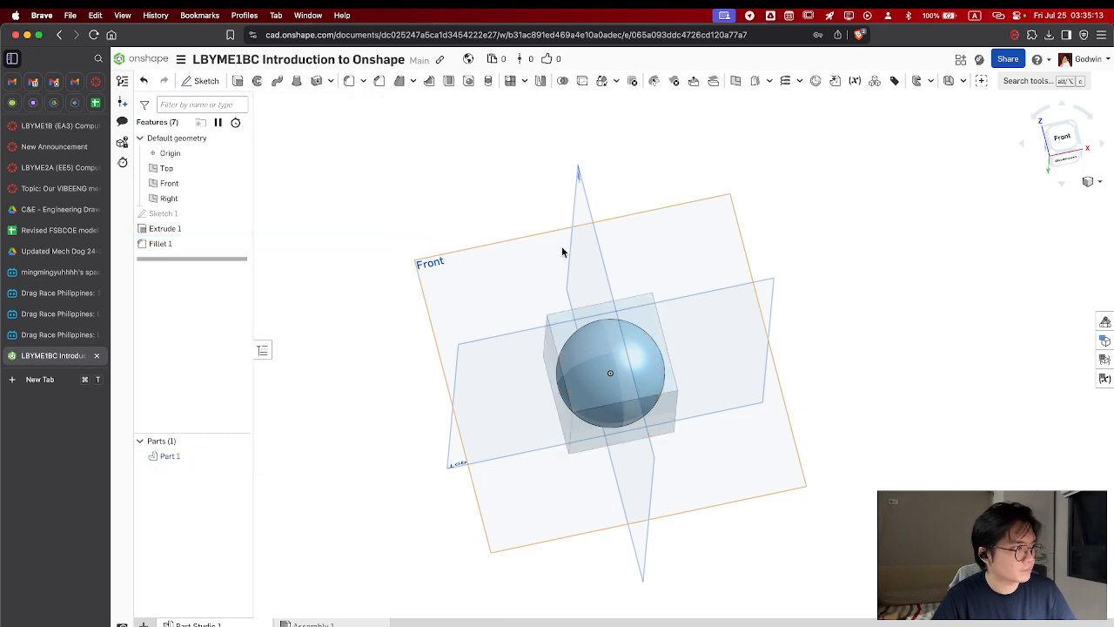
pyautogui.moveTo(562, 252); pyautogui.dragTo(607, 393, button='right')
pyautogui.click(1051, 152)
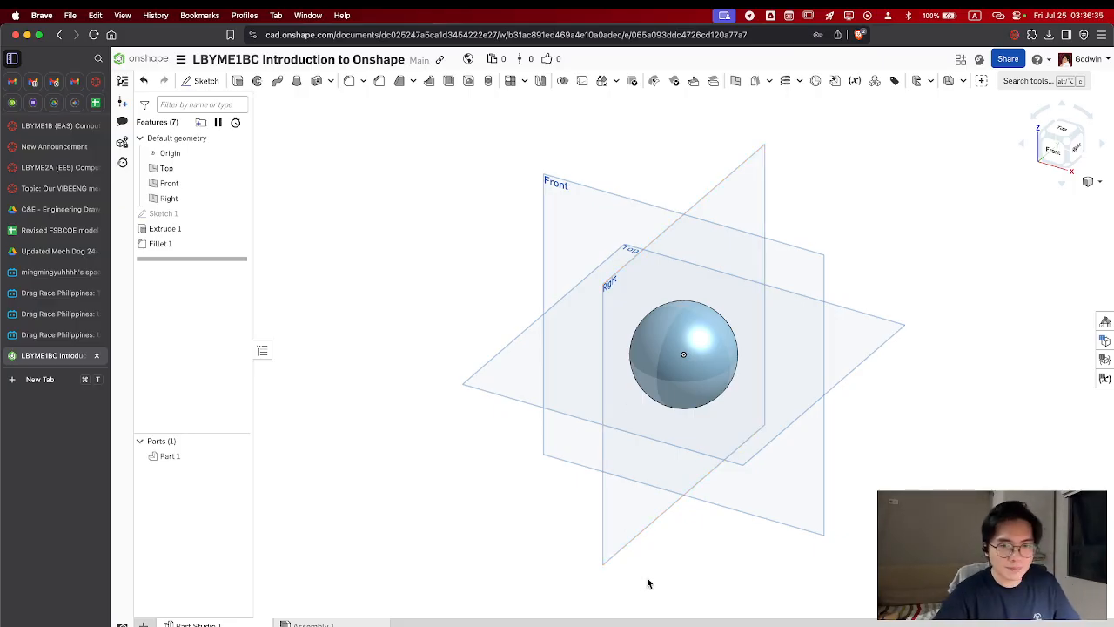
# Switch to Tayasui Sketches, dismiss the subscription offer and create a new drawing from the Full Screen template
pyautogui.press('super+space')
pyautogui.write('tay')
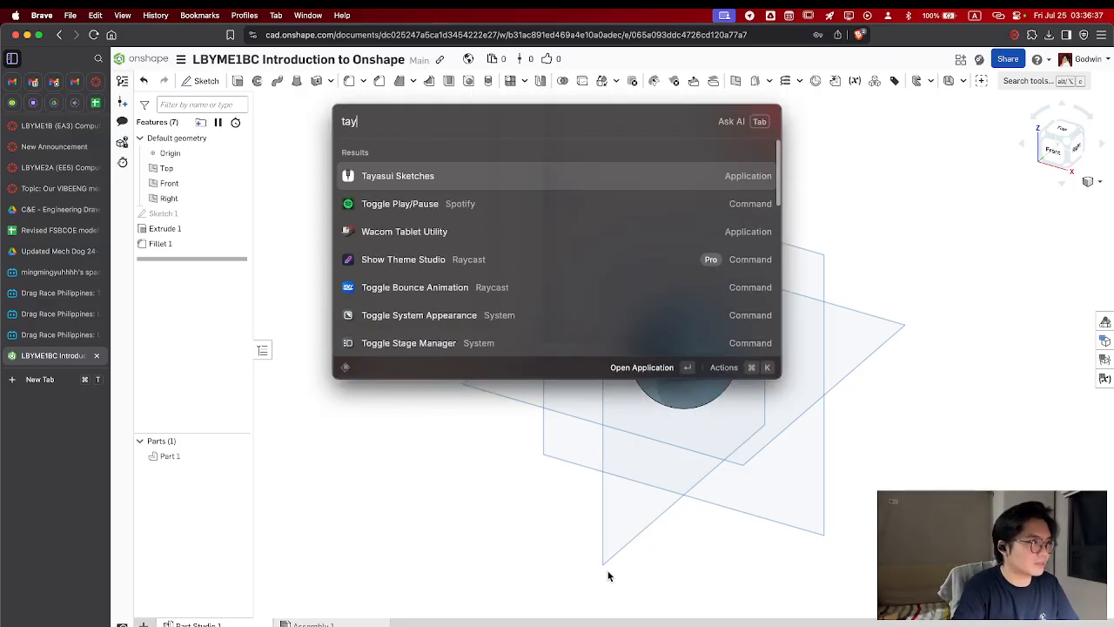
pyautogui.press('Return')
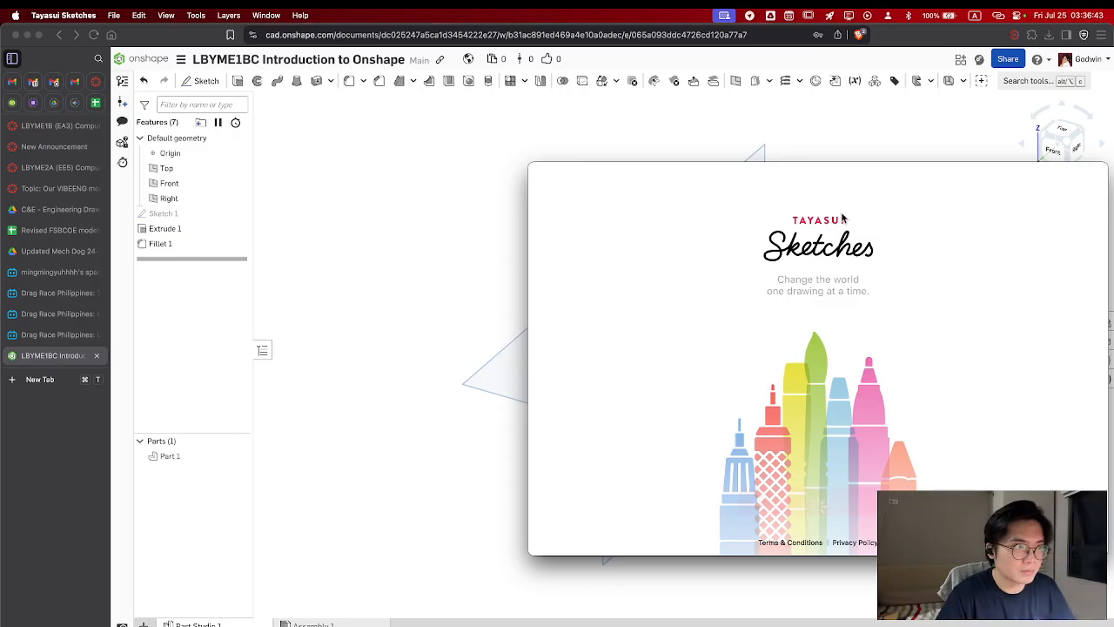
pyautogui.click(810, 503)
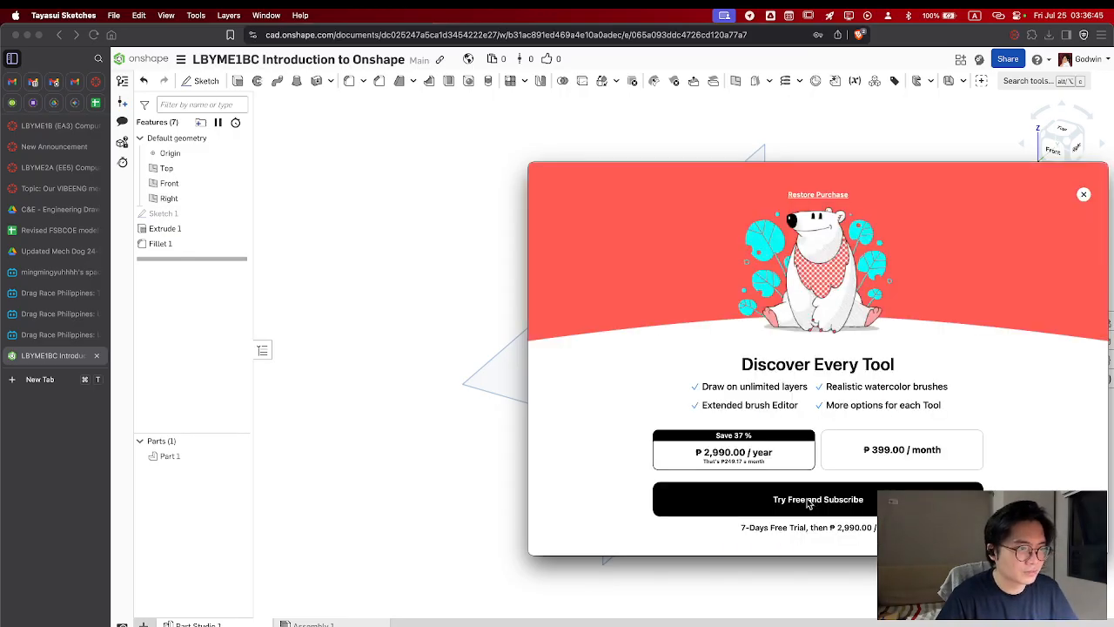
pyautogui.click(1084, 194)
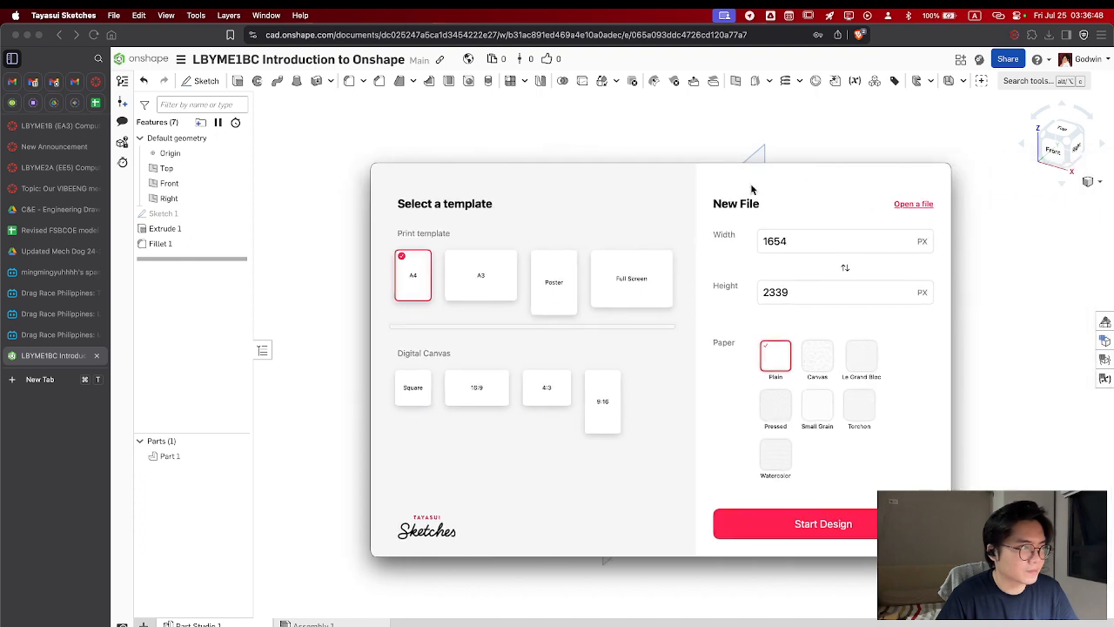
pyautogui.click(615, 296)
pyautogui.click(722, 520)
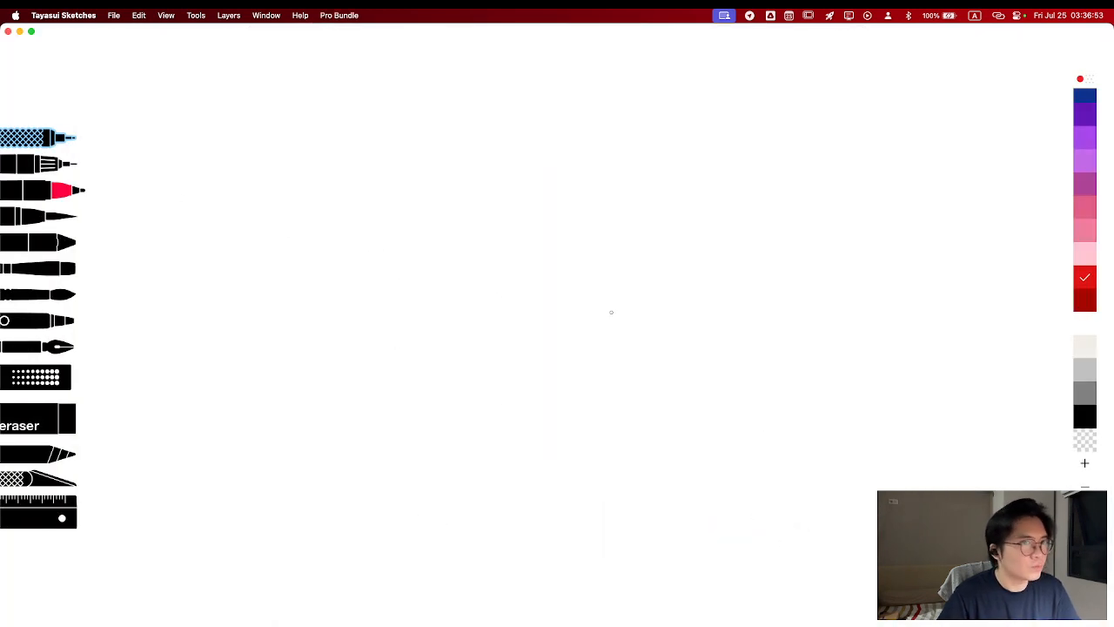
# Draw a four-sided base outline in perspective in black near the middle of the blank canvas
pyautogui.click(1079, 426)
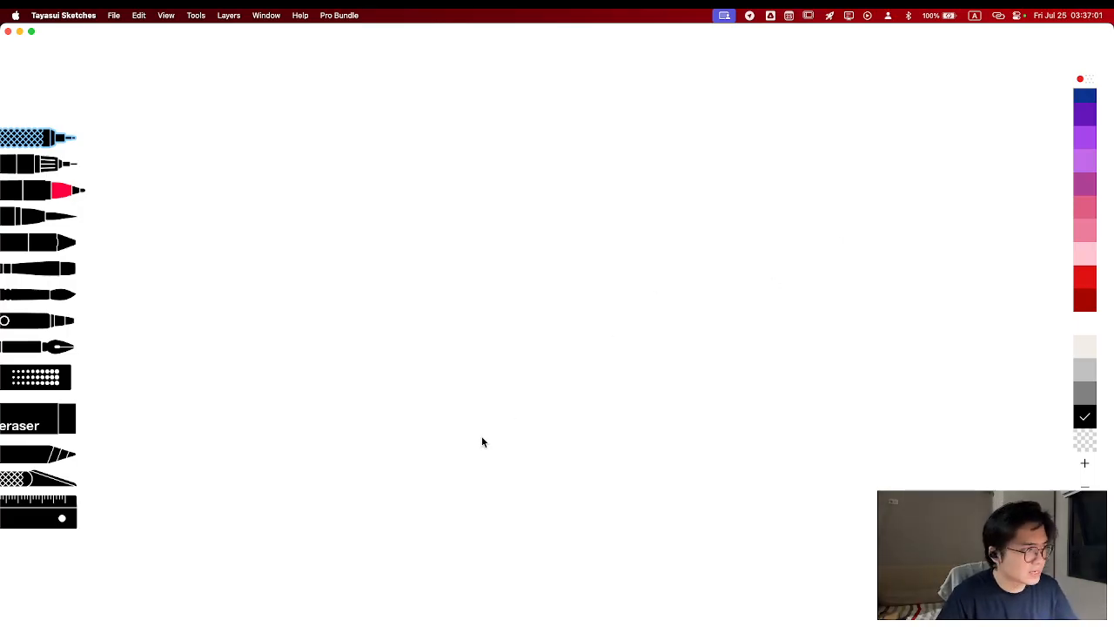
pyautogui.moveTo(522, 397)
pyautogui.mouseDown()
pyautogui.moveTo(400, 465)
pyautogui.moveTo(501, 489)
pyautogui.mouseUp()
pyautogui.moveTo(527, 396)
pyautogui.mouseDown()
pyautogui.moveTo(601, 417)
pyautogui.moveTo(502, 490)
pyautogui.mouseUp()
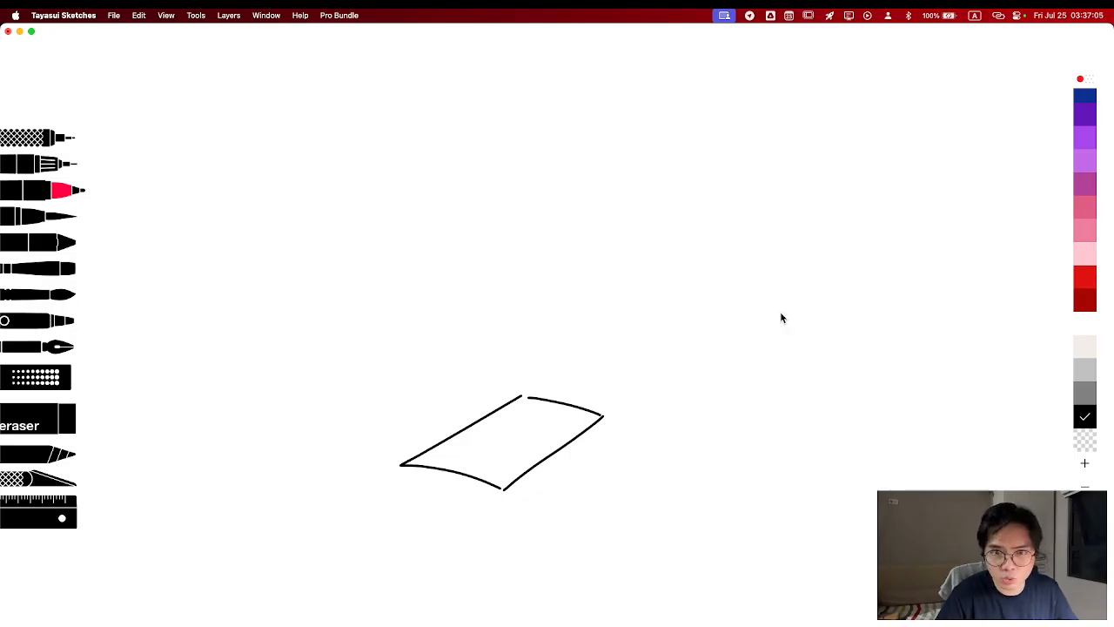
# Draw the box's vertical edges and top face in red above the black base, and mark its height as h
pyautogui.click(1083, 278)
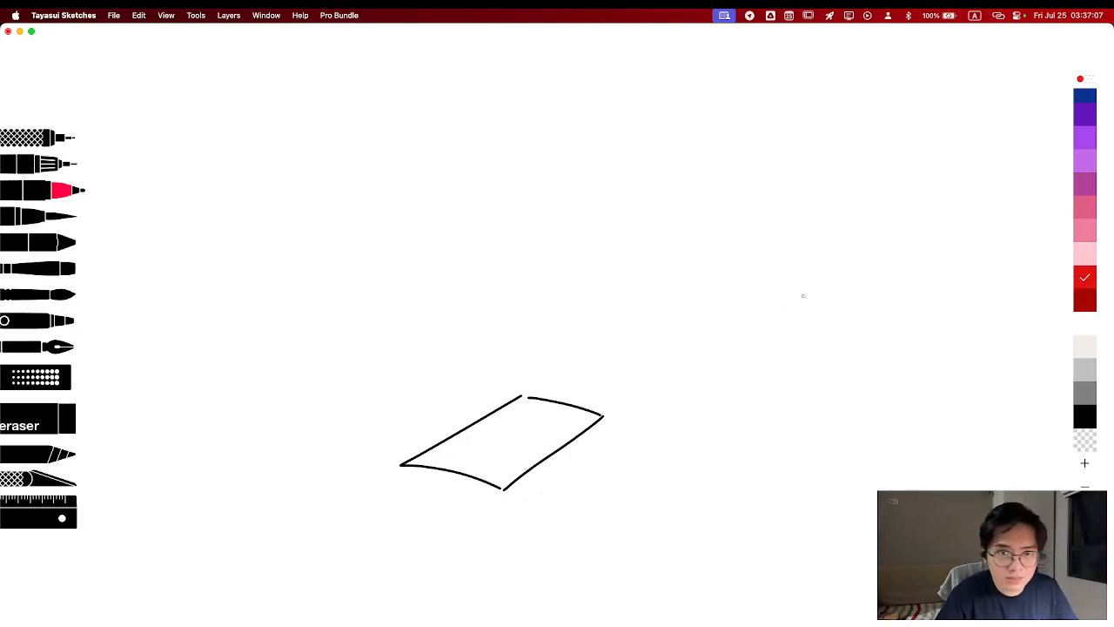
pyautogui.moveTo(411, 281); pyautogui.dragTo(390, 461)
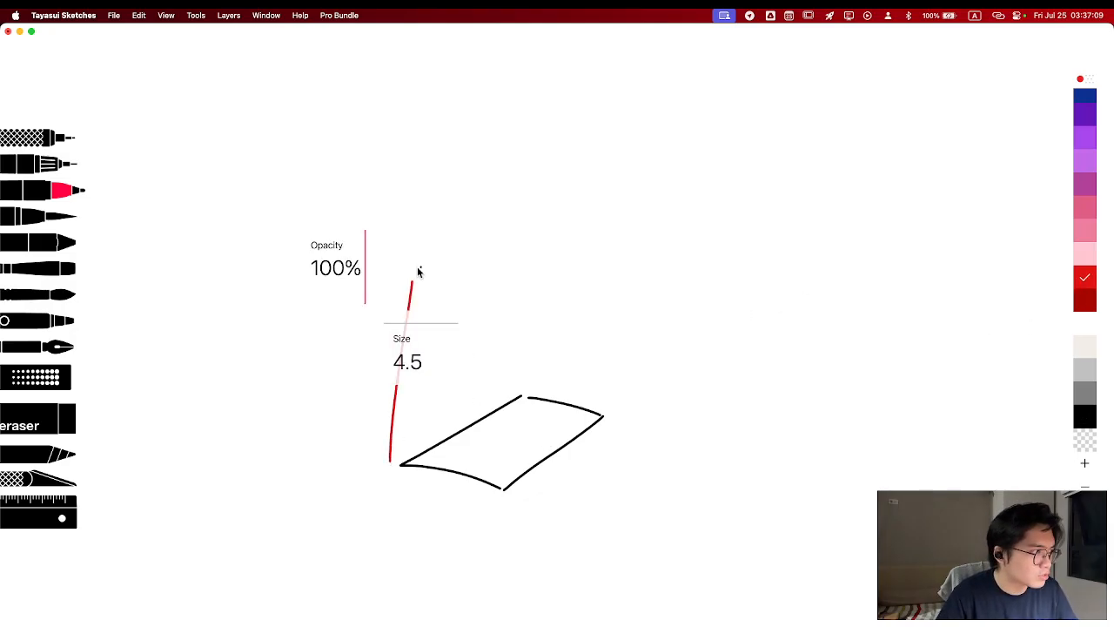
pyautogui.press('super+z')
pyautogui.moveTo(400, 279); pyautogui.dragTo(396, 464)
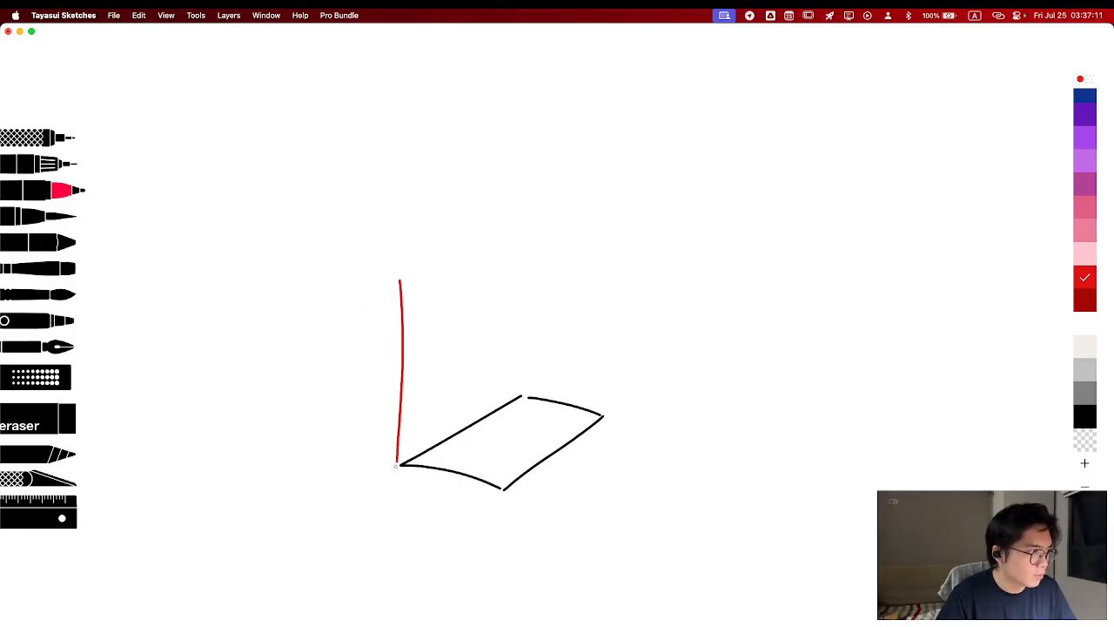
pyautogui.moveTo(399, 280)
pyautogui.mouseDown()
pyautogui.moveTo(515, 311)
pyautogui.moveTo(512, 483)
pyautogui.mouseUp()
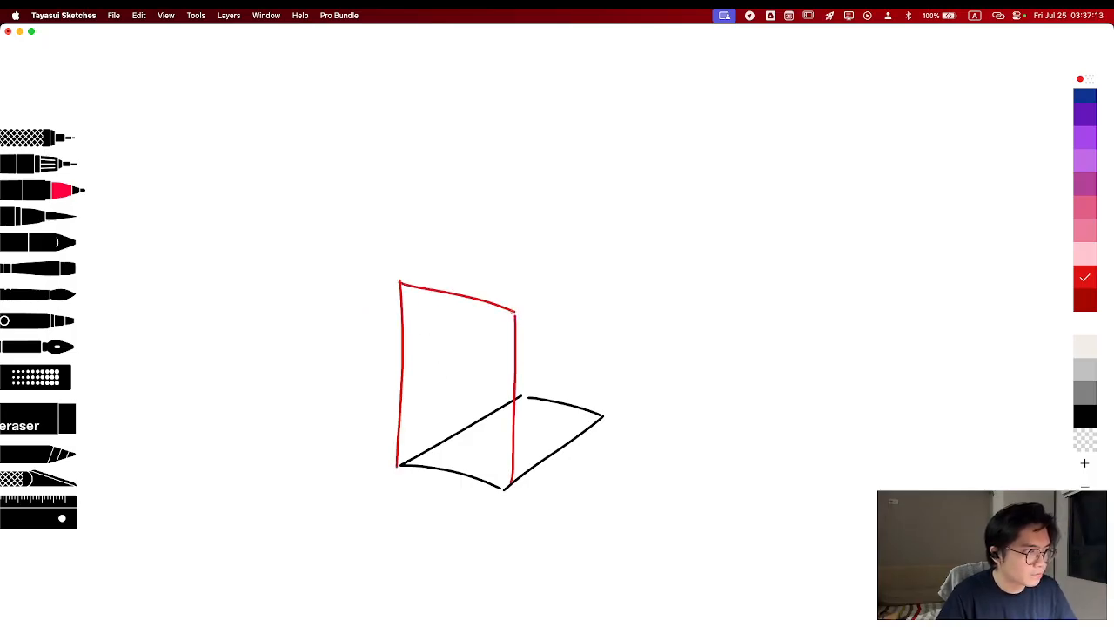
pyautogui.moveTo(515, 311); pyautogui.dragTo(591, 254)
pyautogui.moveTo(595, 254); pyautogui.dragTo(609, 404)
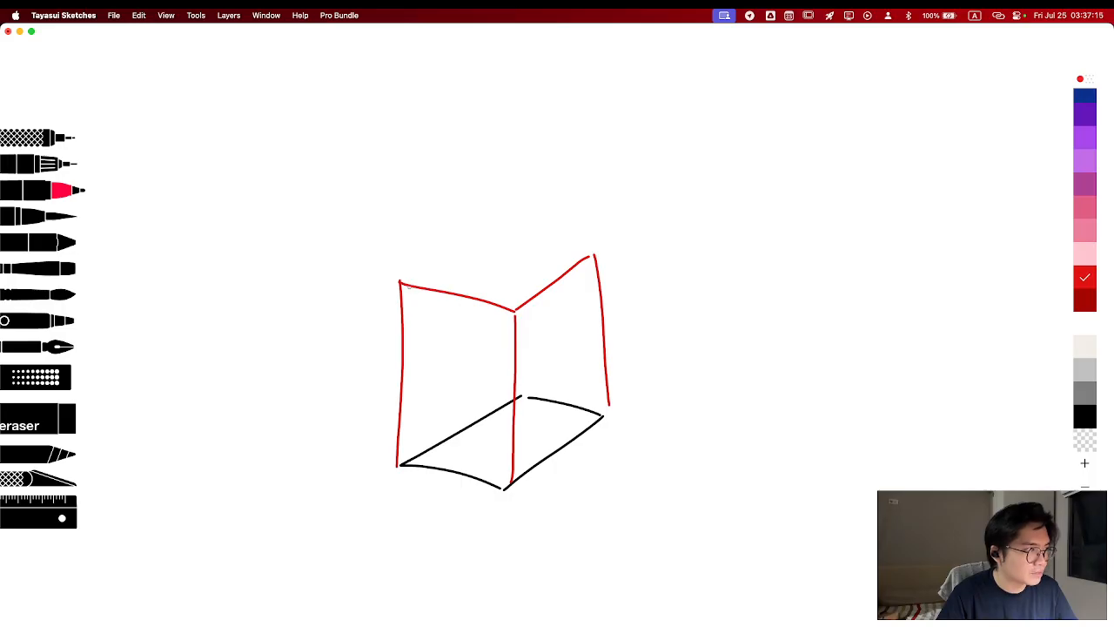
pyautogui.moveTo(400, 283)
pyautogui.mouseDown()
pyautogui.moveTo(517, 228)
pyautogui.moveTo(596, 255)
pyautogui.moveTo(637, 249)
pyautogui.moveTo(627, 324)
pyautogui.moveTo(639, 335)
pyautogui.moveTo(636, 411)
pyautogui.moveTo(644, 396)
pyautogui.moveTo(654, 407)
pyautogui.mouseUp()
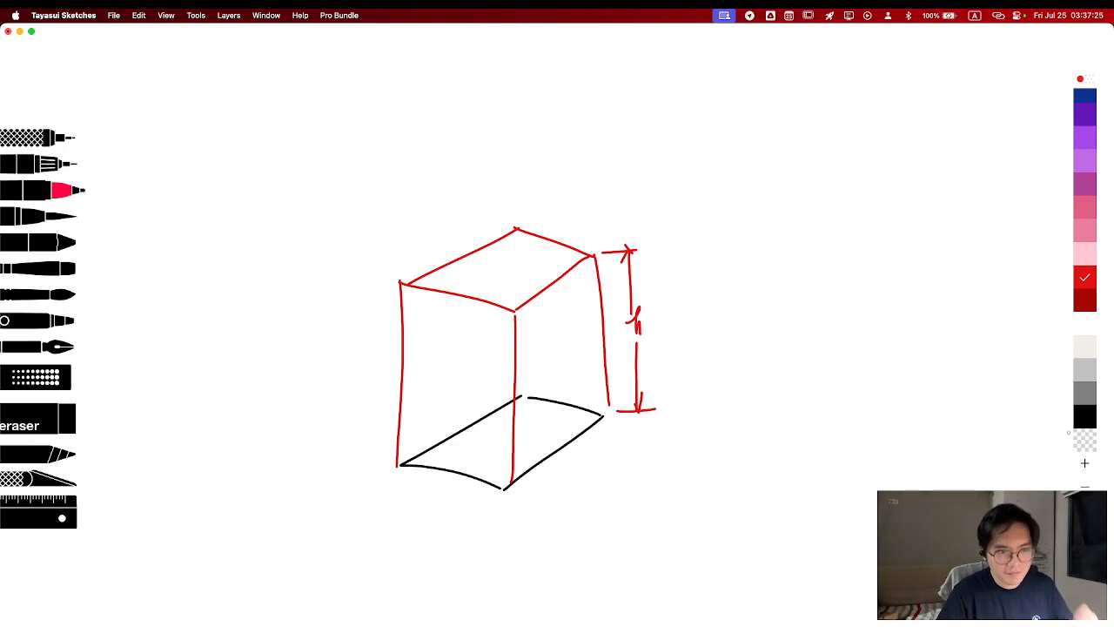
# Draw a small upright rectangle in black above and to the right of the box, undoing and redrawing uneven strokes
pyautogui.click(1084, 417)
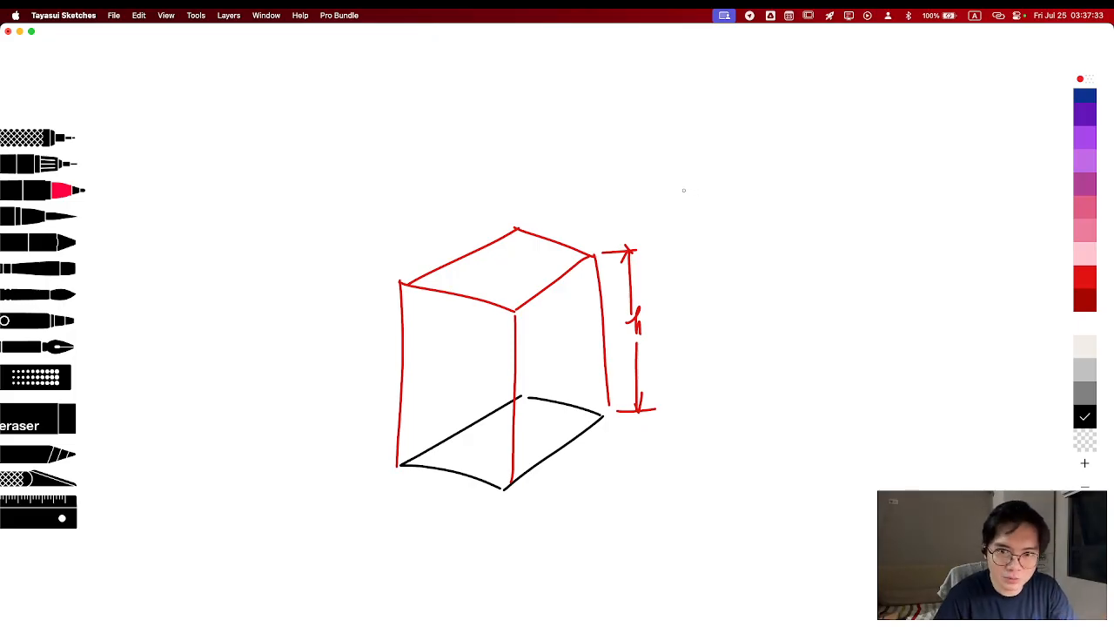
pyautogui.moveTo(666, 176)
pyautogui.mouseDown()
pyautogui.moveTo(666, 237)
pyautogui.moveTo(733, 176)
pyautogui.moveTo(721, 258)
pyautogui.moveTo(731, 261)
pyautogui.mouseUp()
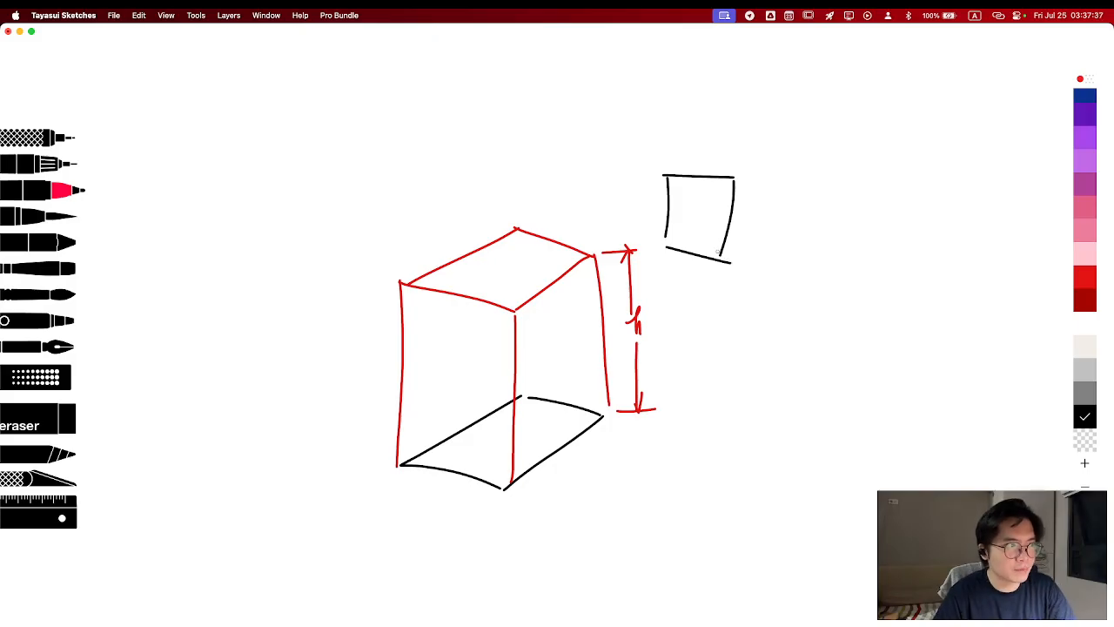
pyautogui.press('super+z')
pyautogui.press('super+z')
pyautogui.press('super+z')
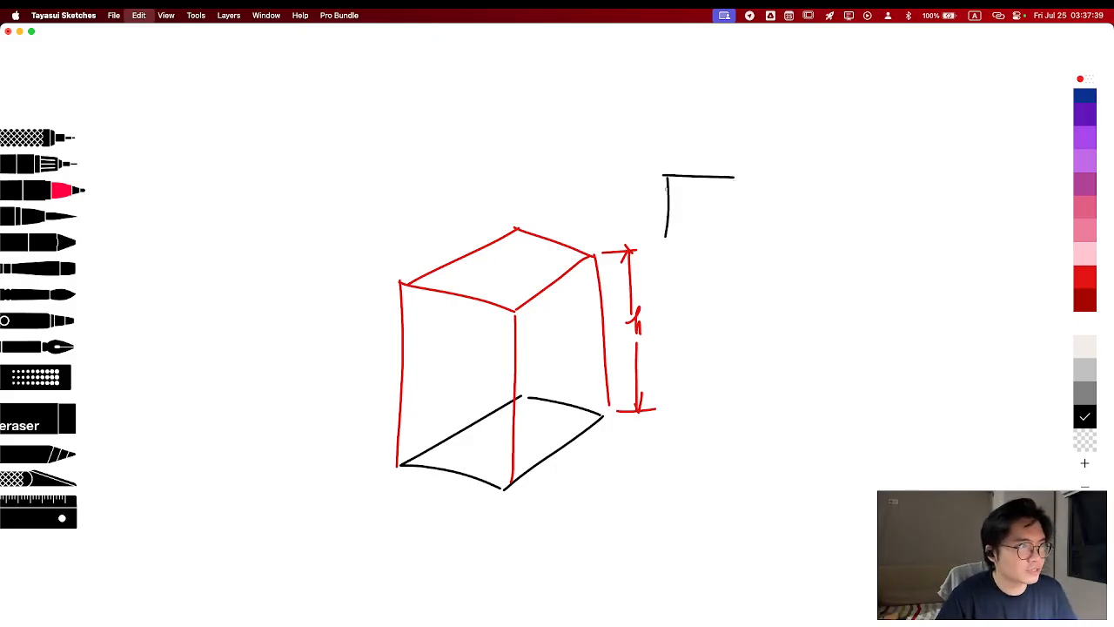
pyautogui.press('super+z')
pyautogui.moveTo(668, 183)
pyautogui.mouseDown()
pyautogui.moveTo(668, 264)
pyautogui.moveTo(744, 173)
pyautogui.mouseUp()
pyautogui.press('super+z')
pyautogui.press('super+z')
pyautogui.moveTo(668, 178)
pyautogui.mouseDown()
pyautogui.moveTo(666, 253)
pyautogui.moveTo(724, 175)
pyautogui.moveTo(724, 270)
pyautogui.moveTo(667, 256)
pyautogui.moveTo(750, 266)
pyautogui.mouseUp()
pyautogui.press('super+z')
pyautogui.press('super+z')
pyautogui.moveTo(667, 259); pyautogui.dragTo(727, 268)
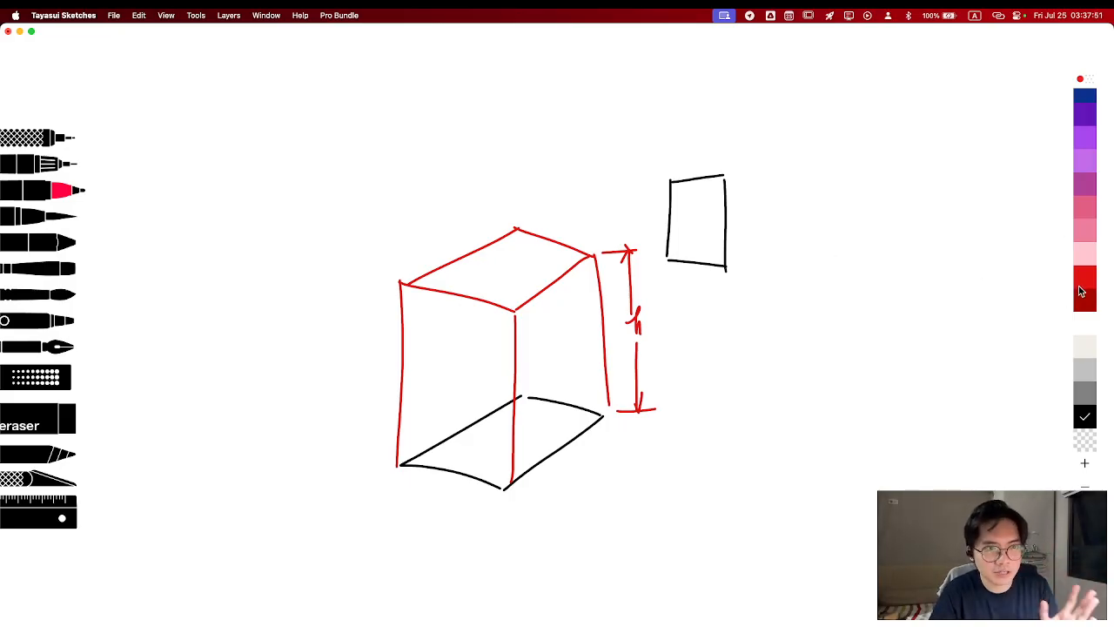
# Draw a dark blue vertical axis along the right edge of the small black rectangle and label it a
pyautogui.click(1085, 183)
pyautogui.scroll(3, 1086, 185)
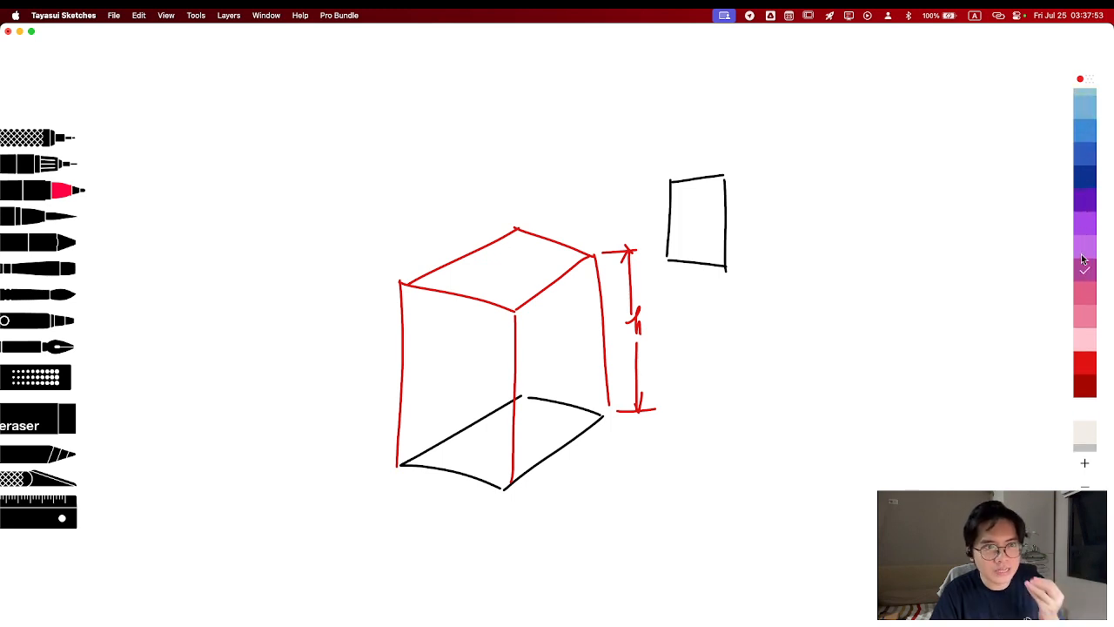
pyautogui.scroll(-3, 1083, 406)
pyautogui.click(1086, 416)
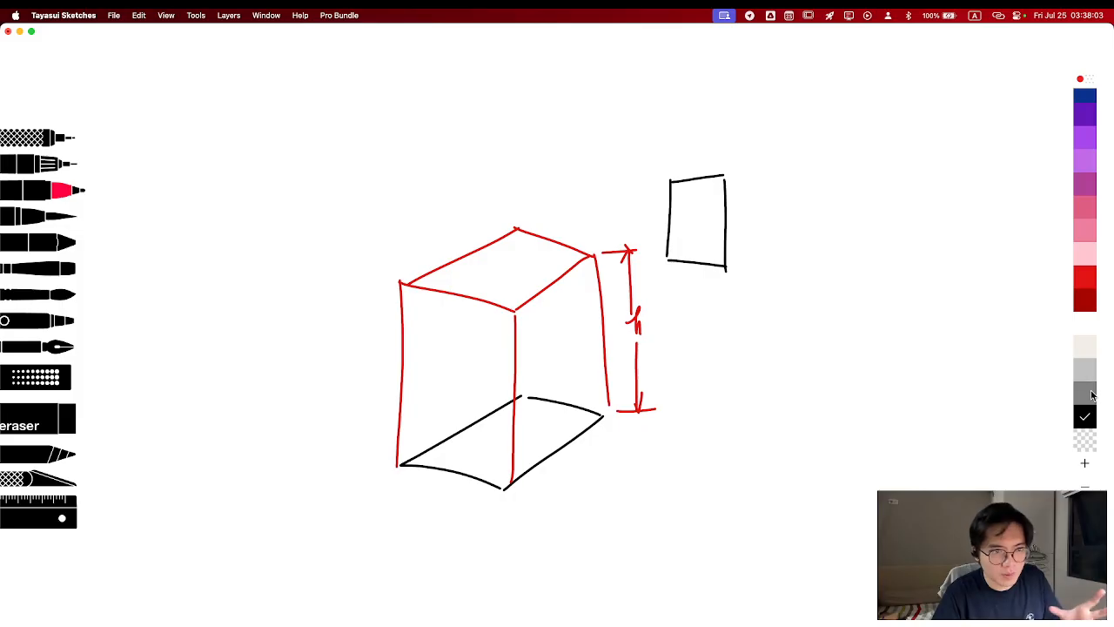
pyautogui.click(1086, 108)
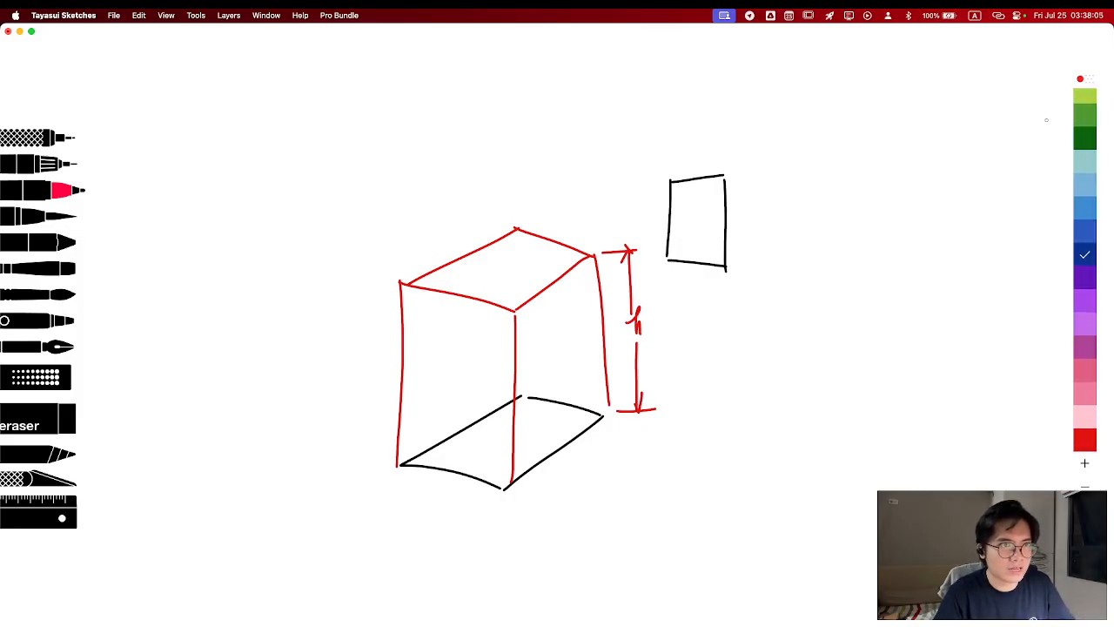
pyautogui.moveTo(726, 171); pyautogui.dragTo(730, 304)
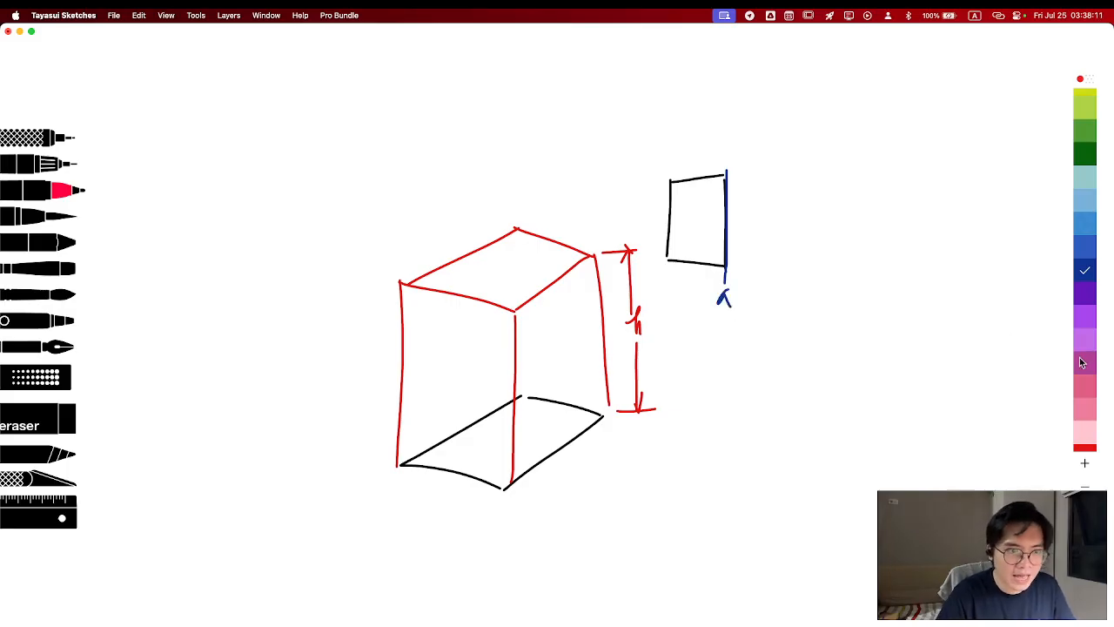
# Draw the cylinder swept by the rectangle about the vertical axis in dark blue, with an elliptical top, curved base and right side
pyautogui.scroll(-2, 1081, 362)
pyautogui.scroll(-2, 1082, 362)
pyautogui.click(1087, 421)
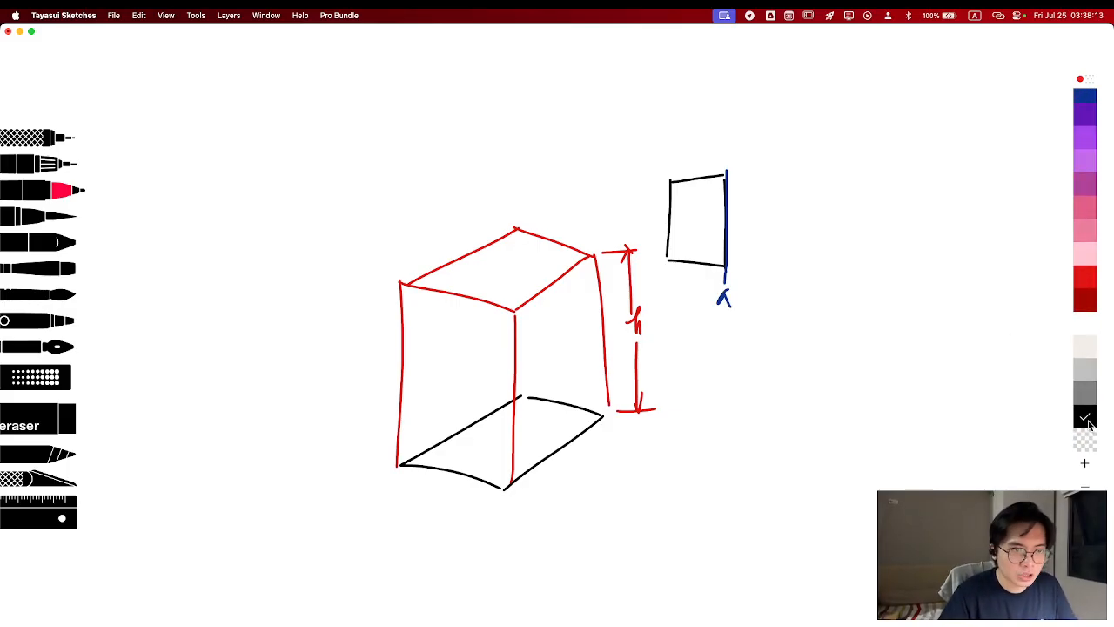
pyautogui.click(1084, 100)
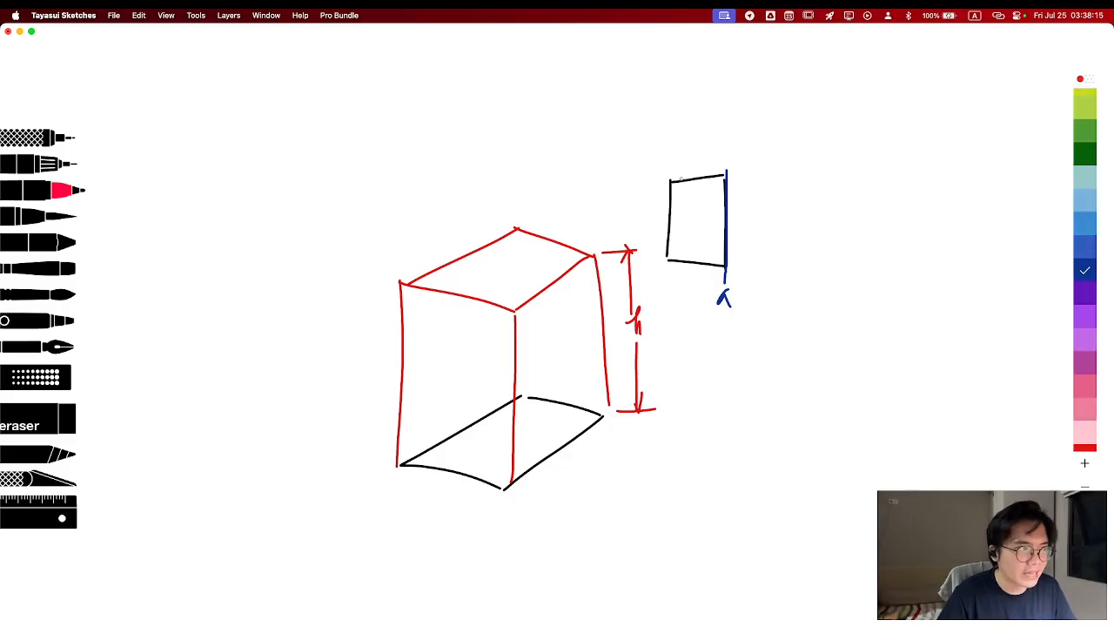
pyautogui.moveTo(670, 183)
pyautogui.mouseDown()
pyautogui.moveTo(755, 188)
pyautogui.moveTo(767, 177)
pyautogui.mouseUp()
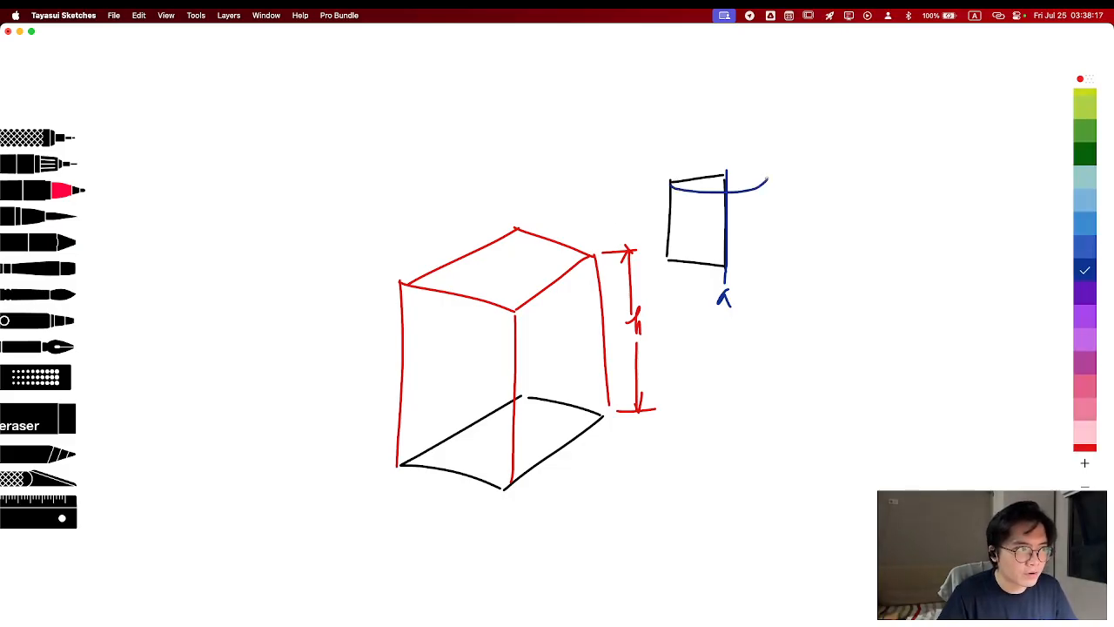
pyautogui.press('super+z')
pyautogui.moveTo(670, 184)
pyautogui.mouseDown()
pyautogui.moveTo(802, 174)
pyautogui.moveTo(692, 163)
pyautogui.moveTo(675, 179)
pyautogui.mouseUp()
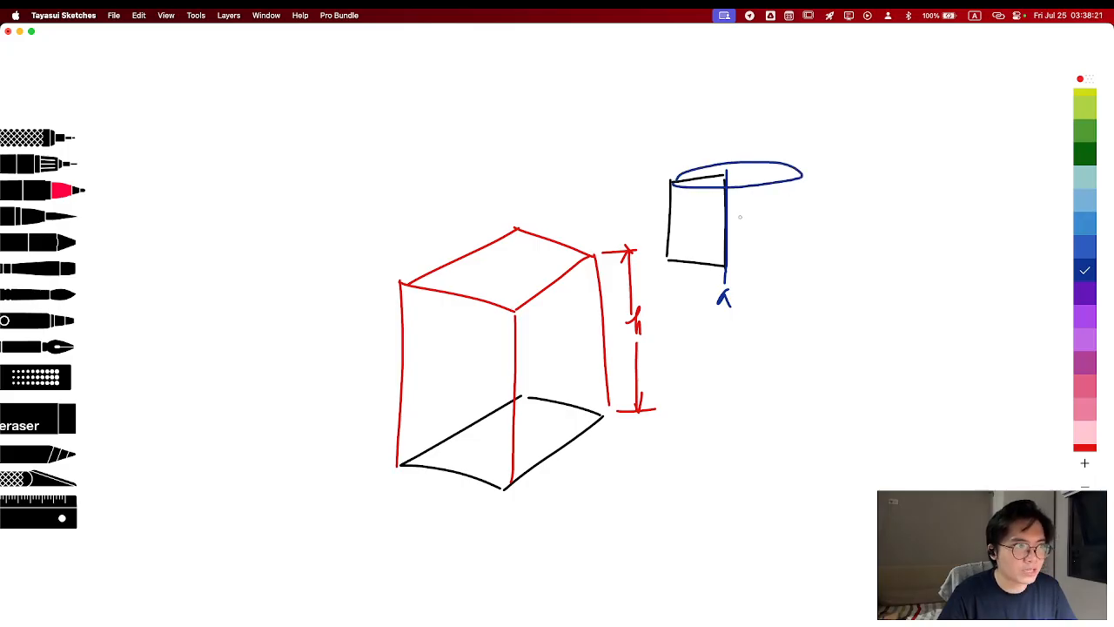
pyautogui.moveTo(665, 263); pyautogui.dragTo(800, 265)
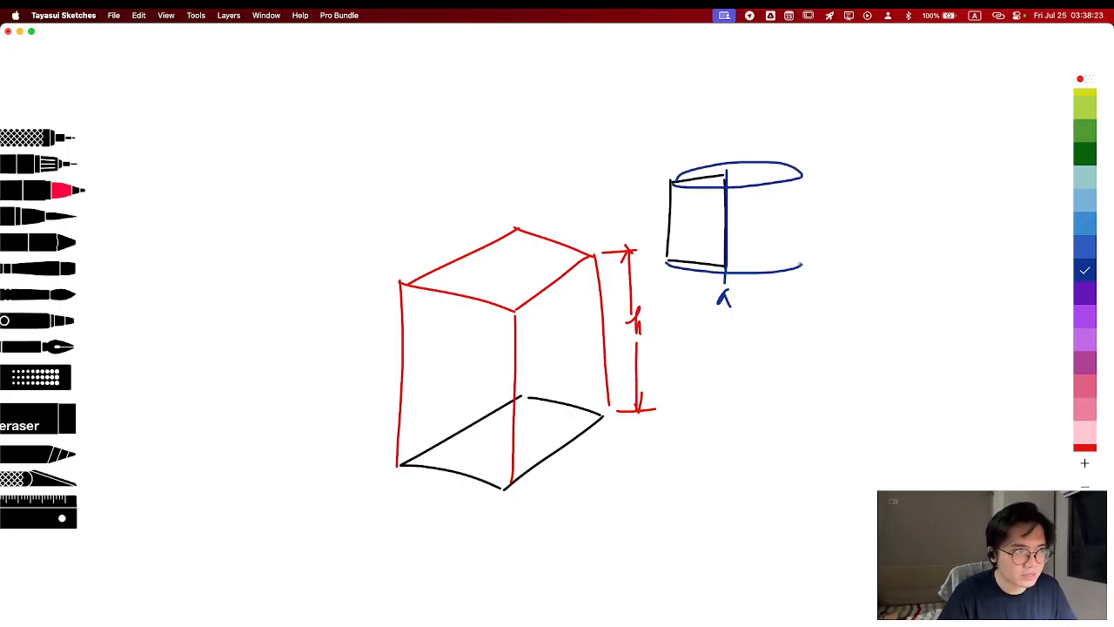
pyautogui.moveTo(801, 179); pyautogui.dragTo(798, 276)
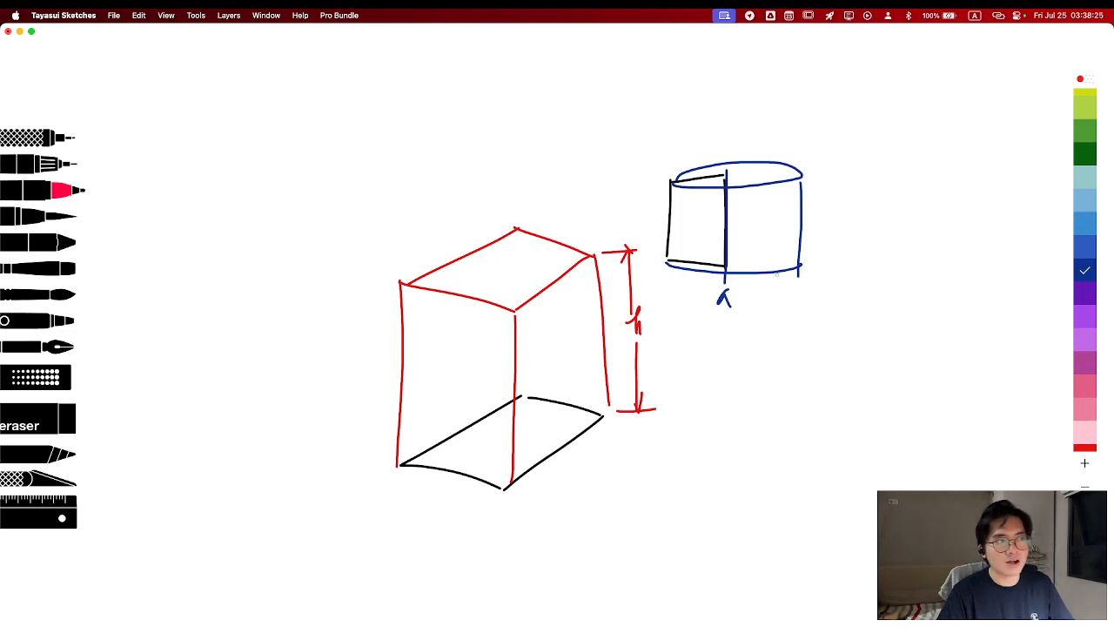
# Draw a second small upright rectangle in black below the cylinder, undoing uneven strokes
pyautogui.scroll(-5, 1085, 421)
pyautogui.click(1085, 418)
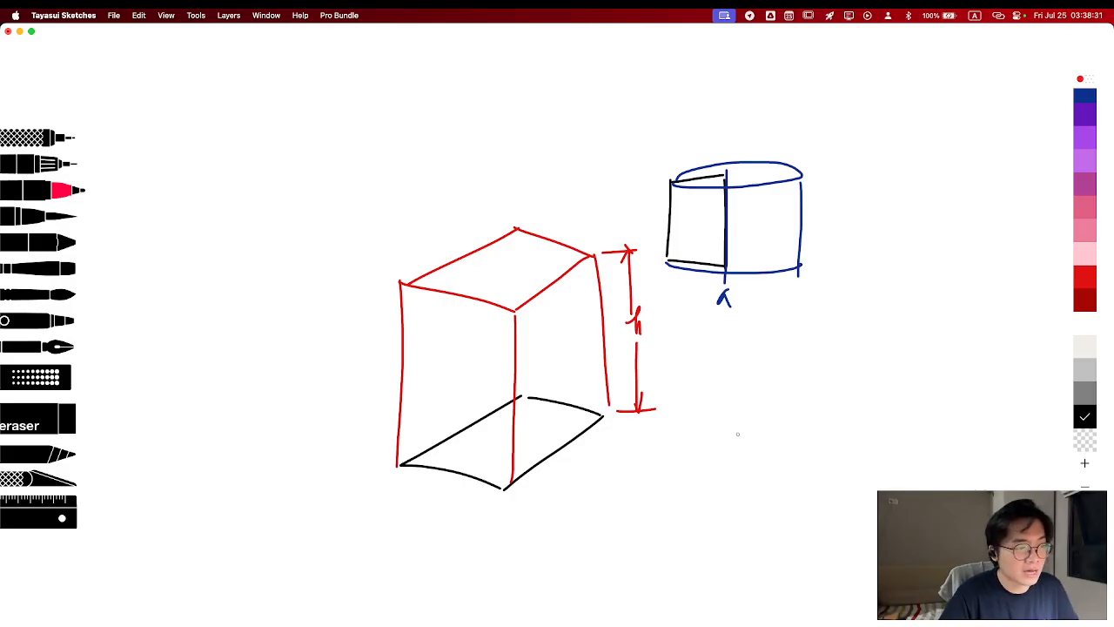
pyautogui.moveTo(737, 434)
pyautogui.mouseDown()
pyautogui.moveTo(737, 520)
pyautogui.moveTo(784, 428)
pyautogui.moveTo(734, 510)
pyautogui.moveTo(762, 431)
pyautogui.moveTo(784, 503)
pyautogui.moveTo(738, 510)
pyautogui.mouseUp()
pyautogui.press('super+z')
pyautogui.press('super+z')
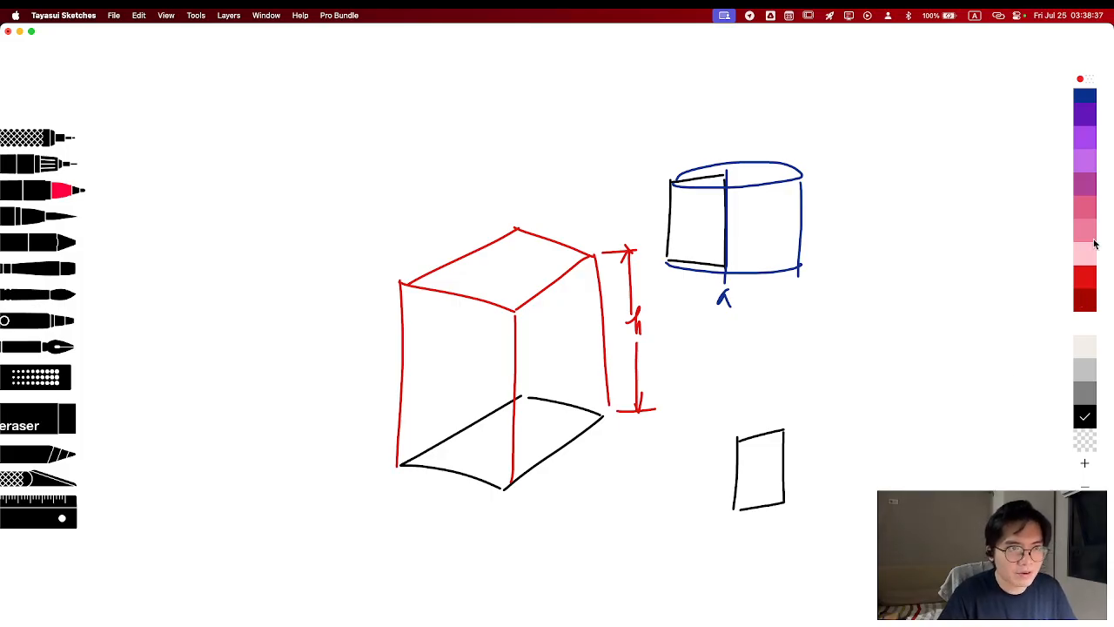
# Draw a dark blue axis labelled a along the second rectangle's top edge and outline the sideways cylinder revolved about it
pyautogui.click(1086, 98)
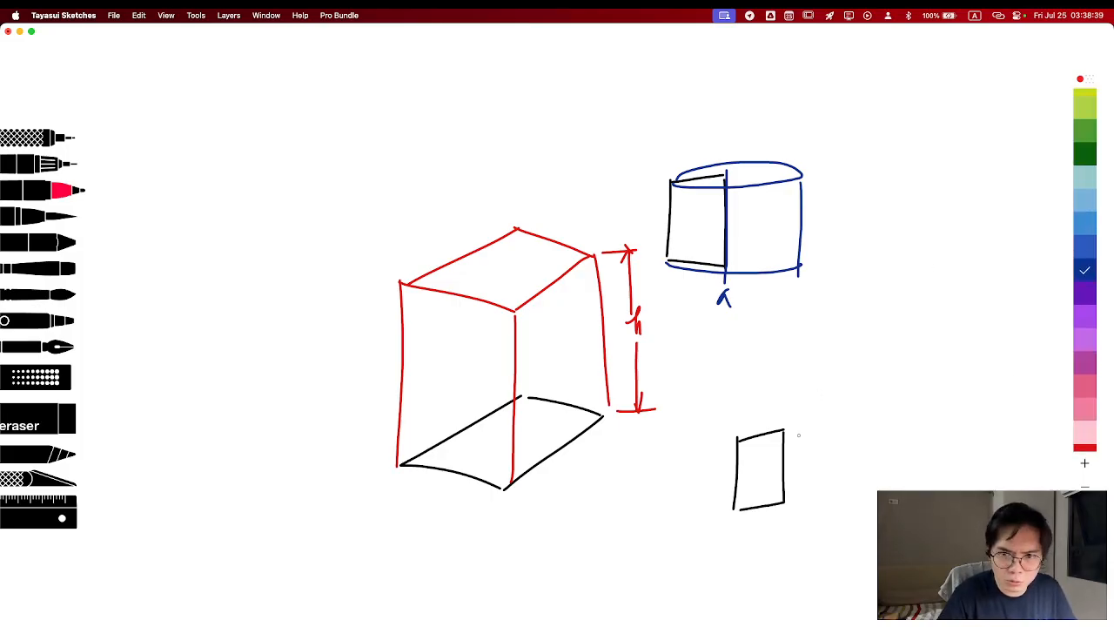
pyautogui.moveTo(722, 444); pyautogui.dragTo(824, 427)
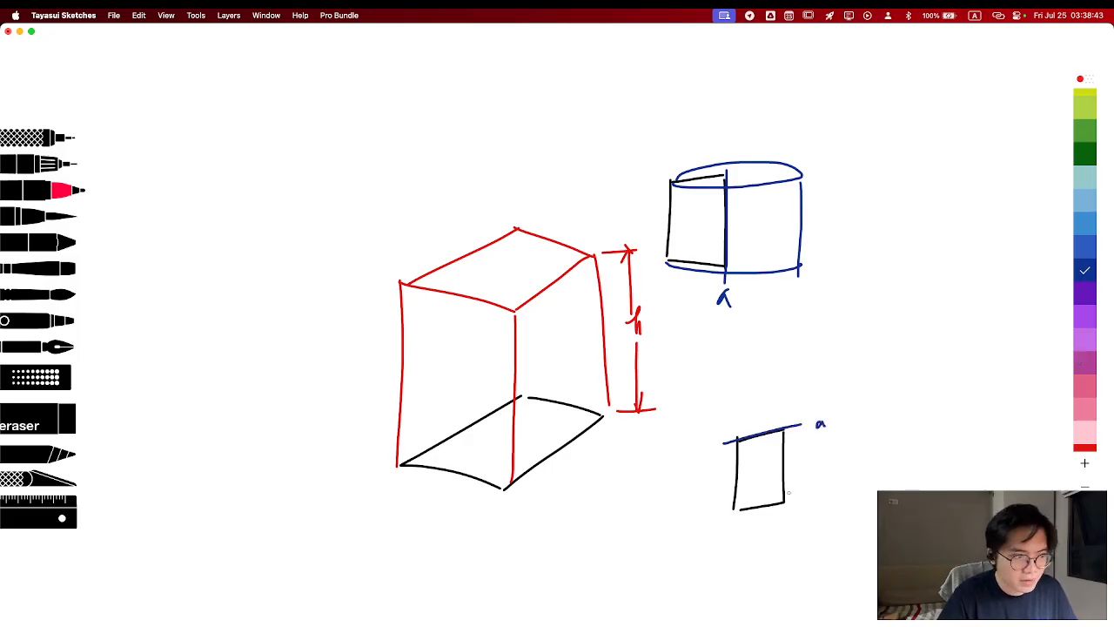
pyautogui.moveTo(780, 499)
pyautogui.mouseDown()
pyautogui.moveTo(772, 374)
pyautogui.moveTo(795, 360)
pyautogui.moveTo(789, 501)
pyautogui.moveTo(711, 424)
pyautogui.moveTo(724, 348)
pyautogui.mouseUp()
pyautogui.press('super+z')
pyautogui.moveTo(731, 506)
pyautogui.mouseDown()
pyautogui.moveTo(729, 358)
pyautogui.moveTo(780, 353)
pyautogui.mouseUp()
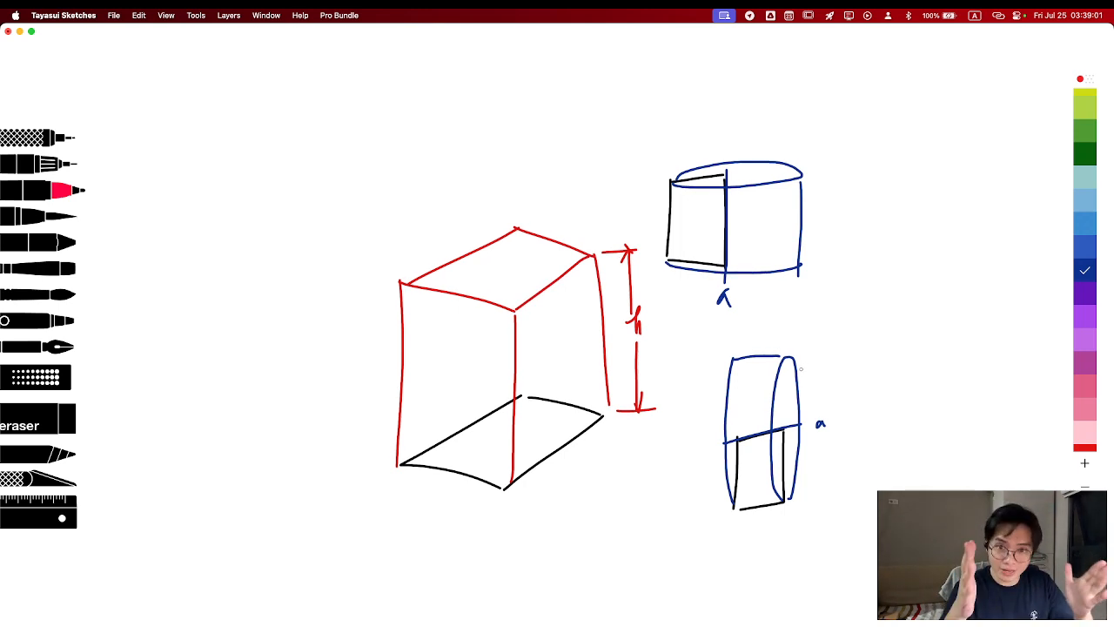
# Draw a third small upright rectangle in black above and to the left of the red box, redrawing the first stroke
pyautogui.scroll(-5, 1001, 409)
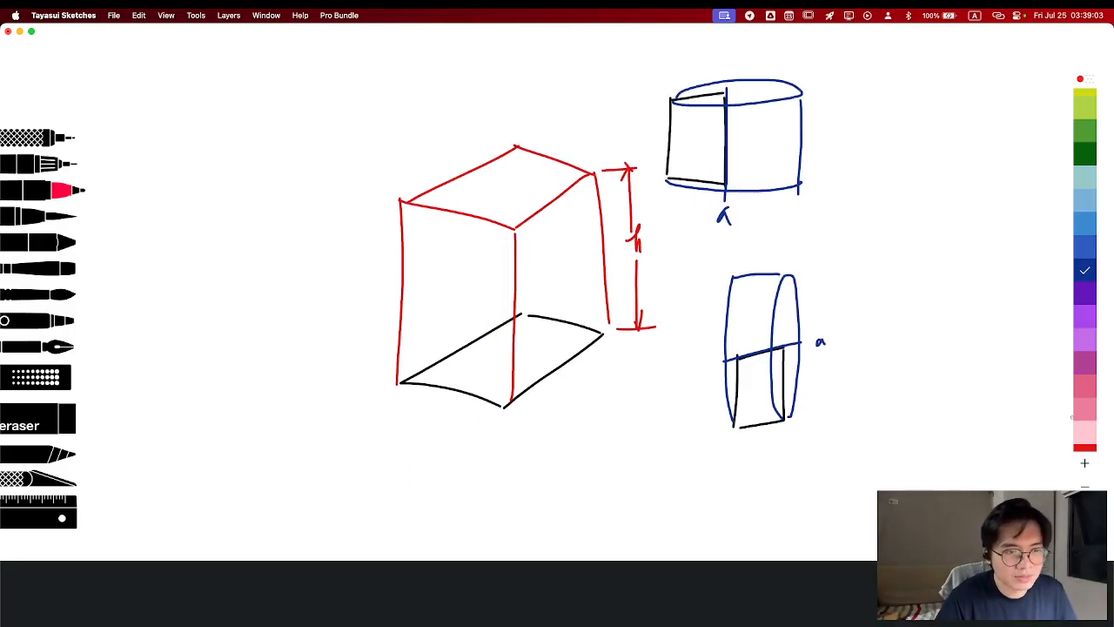
pyautogui.scroll(5, 961, 338)
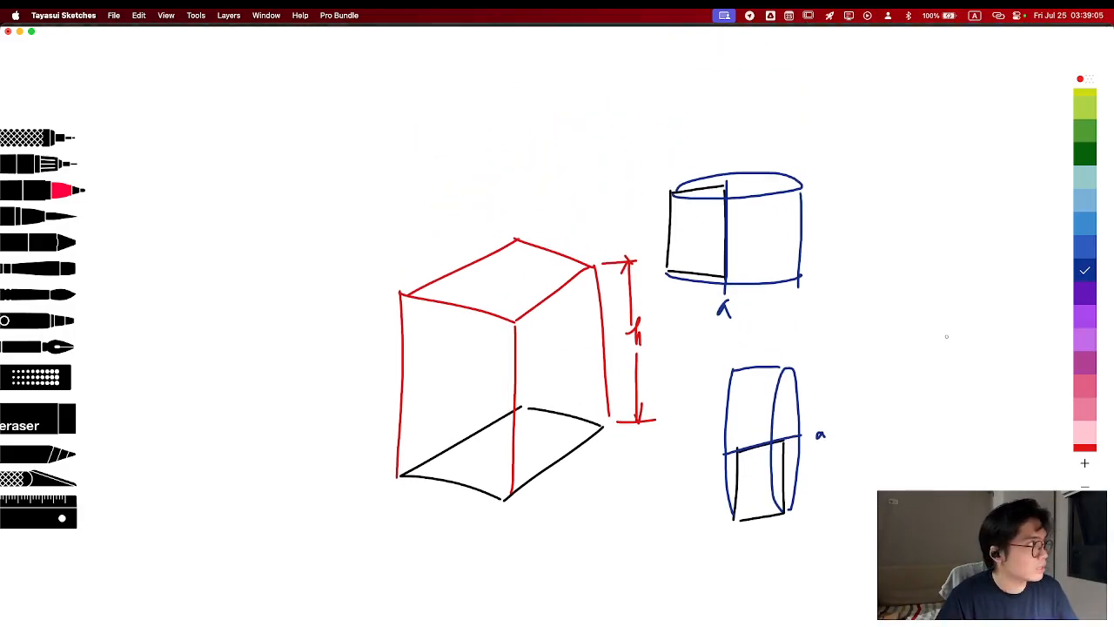
pyautogui.scroll(-2, 1086, 438)
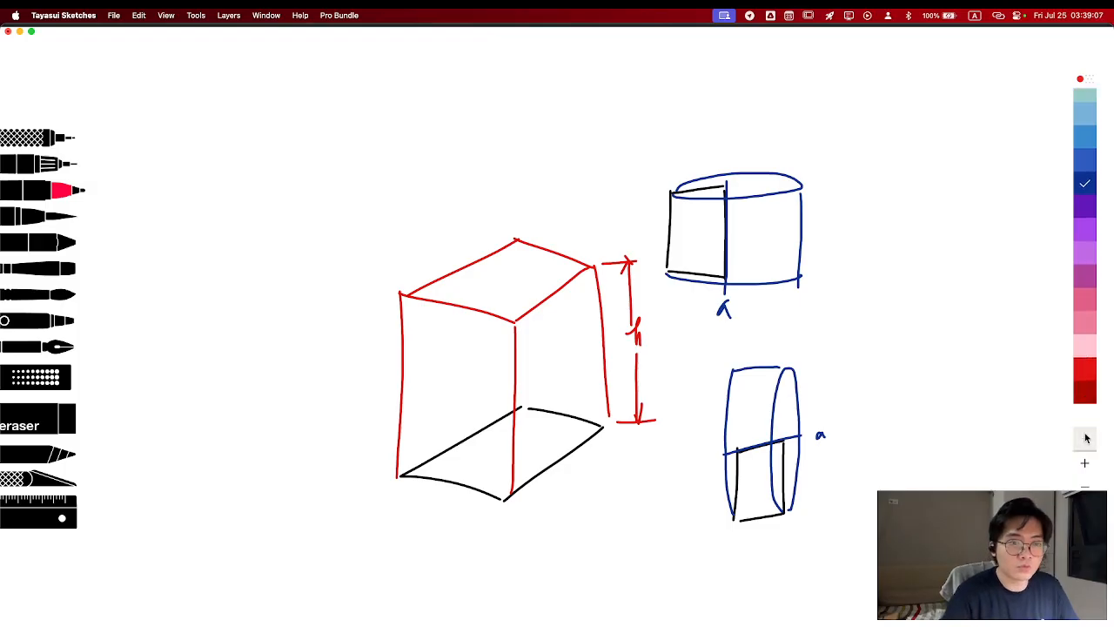
pyautogui.scroll(-3, 1086, 438)
pyautogui.click(1084, 417)
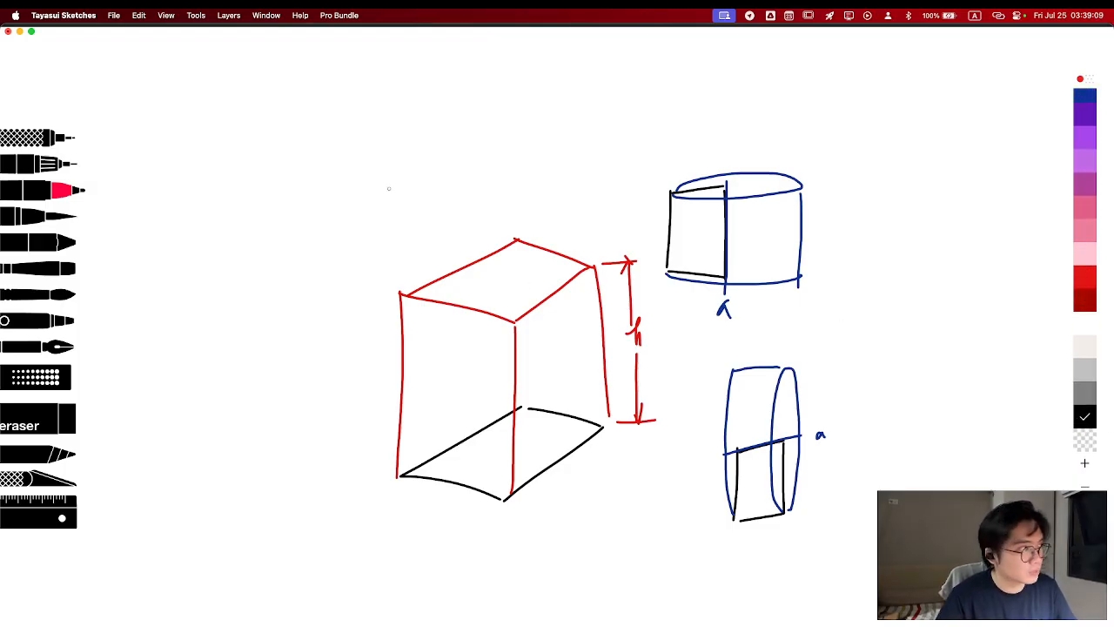
pyautogui.moveTo(232, 159); pyautogui.dragTo(235, 240)
pyautogui.press('super+z')
pyautogui.moveTo(244, 173)
pyautogui.mouseDown()
pyautogui.moveTo(244, 237)
pyautogui.moveTo(268, 174)
pyautogui.moveTo(286, 248)
pyautogui.mouseUp()
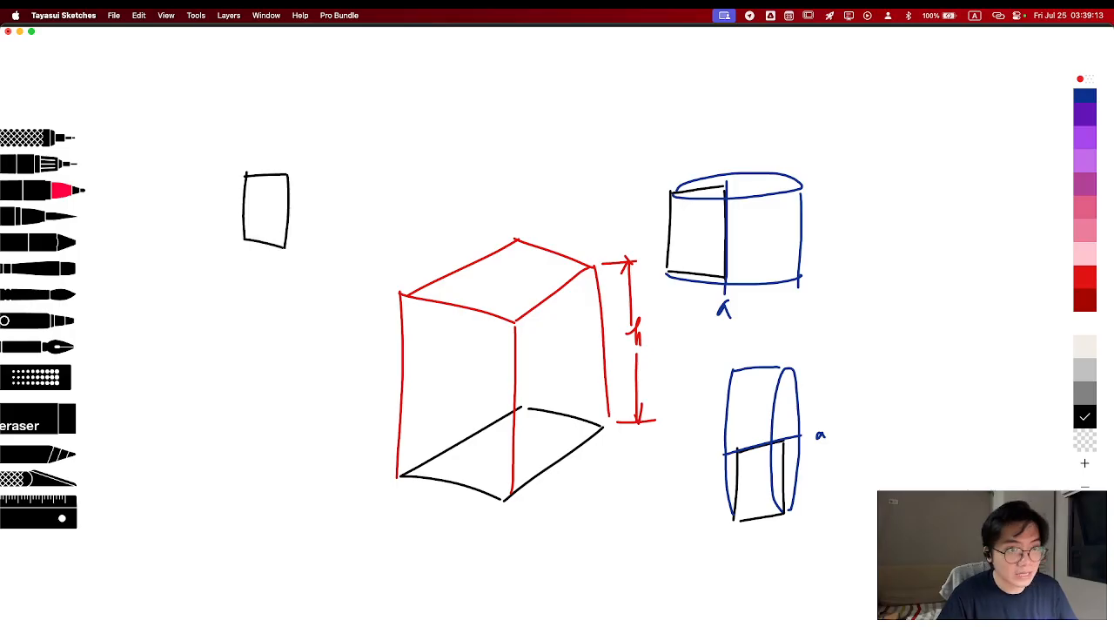
# Draw a dark blue vertical axis a short gap to the right of the third rectangle and write its label a above it
pyautogui.scroll(3, 1086, 261)
pyautogui.click(1084, 270)
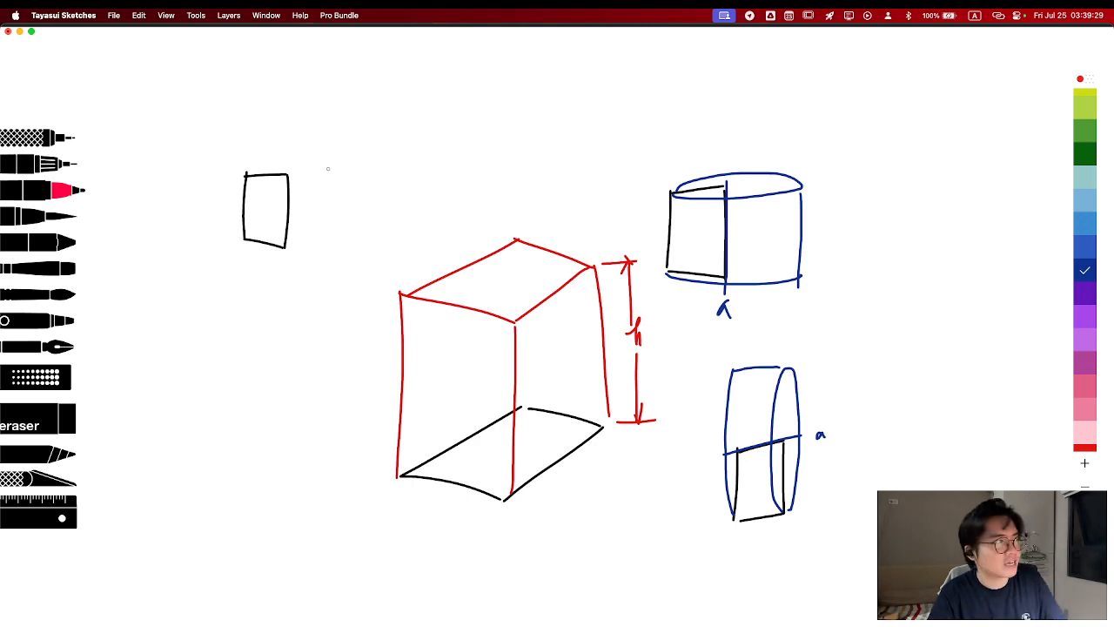
pyautogui.moveTo(336, 167); pyautogui.dragTo(332, 253)
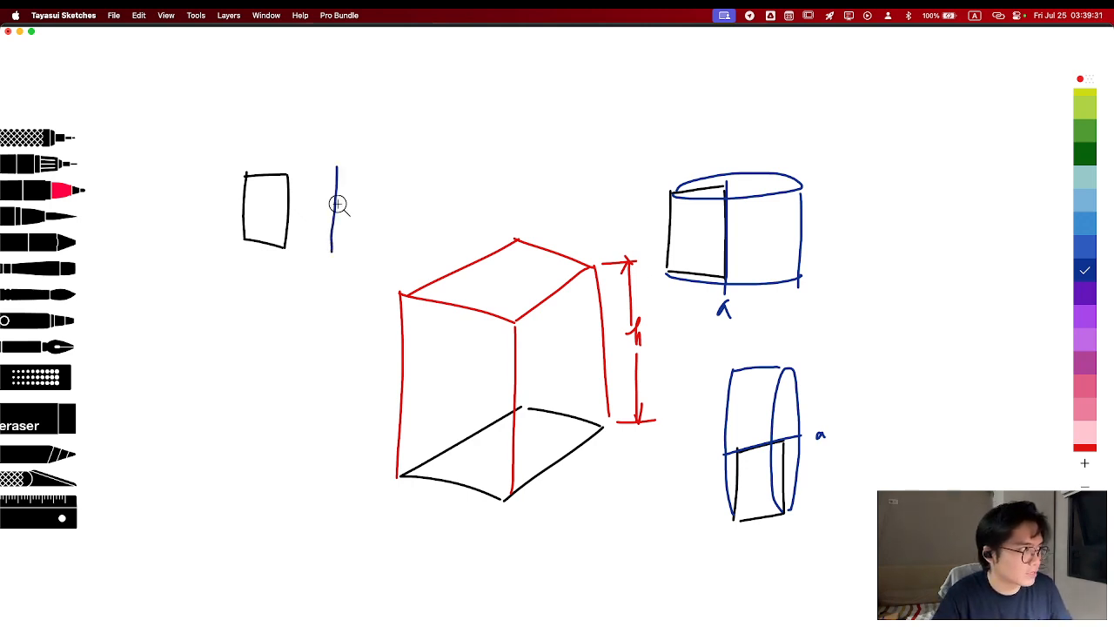
pyautogui.press('super+z')
pyautogui.moveTo(329, 169)
pyautogui.mouseDown()
pyautogui.moveTo(324, 250)
pyautogui.moveTo(341, 261)
pyautogui.moveTo(322, 266)
pyautogui.moveTo(334, 265)
pyautogui.mouseUp()
pyautogui.press('super+z')
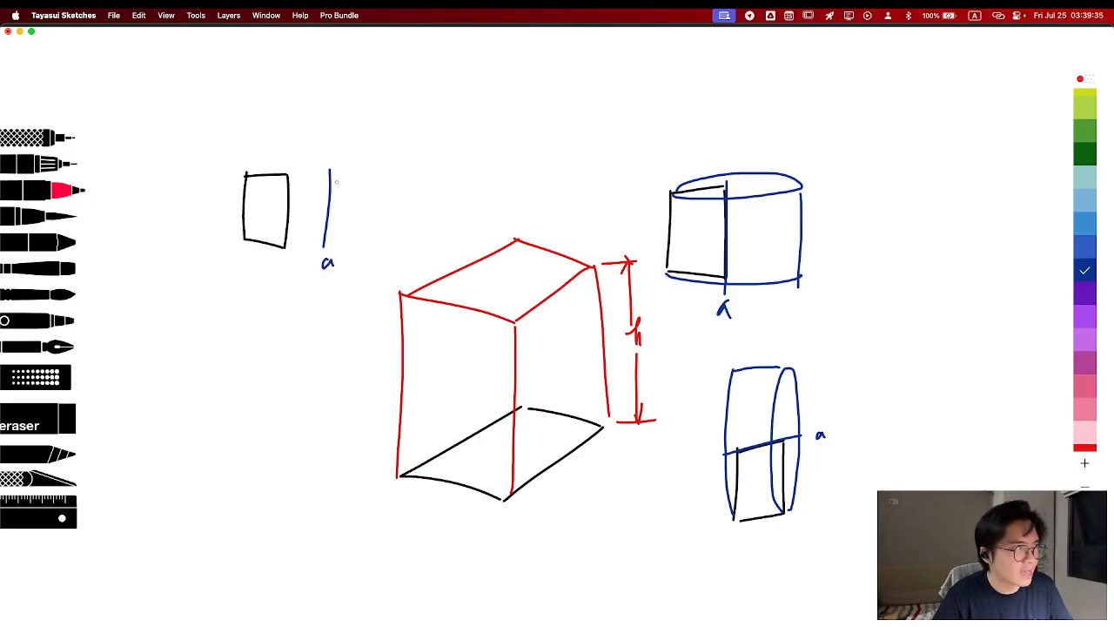
pyautogui.press('super+z')
pyautogui.moveTo(334, 135)
pyautogui.mouseDown()
pyautogui.moveTo(326, 141)
pyautogui.moveTo(338, 143)
pyautogui.mouseUp()
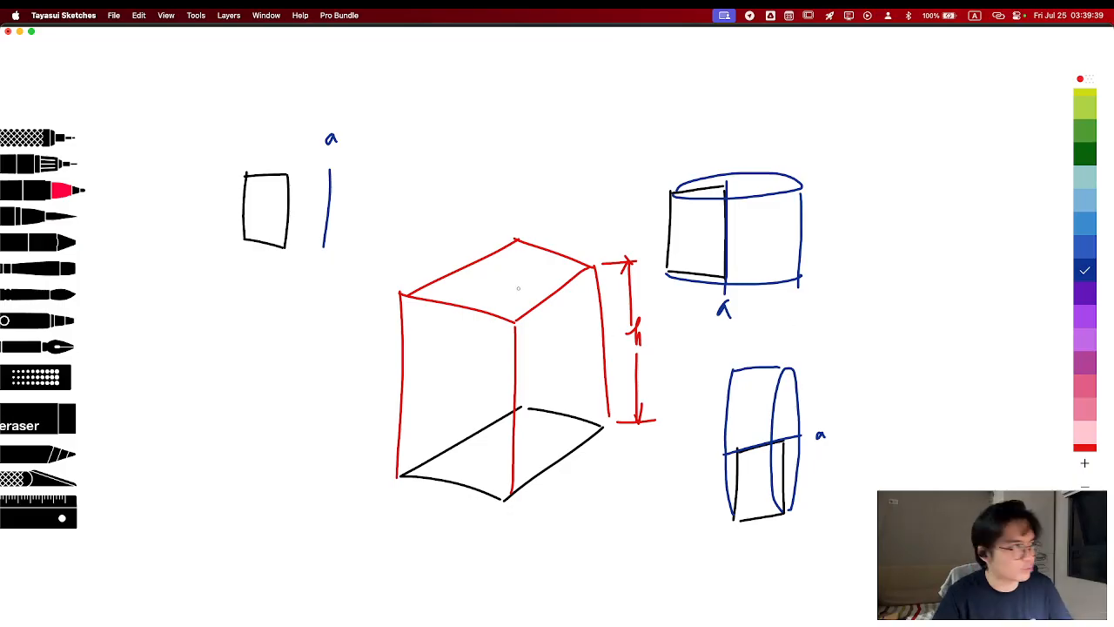
# Draw the hollow cylinder revolved around the offset axis in dark blue, with dashed lines for the hidden inner edges
pyautogui.moveTo(290, 179)
pyautogui.mouseDown()
pyautogui.moveTo(373, 172)
pyautogui.moveTo(297, 166)
pyautogui.moveTo(258, 192)
pyautogui.moveTo(409, 181)
pyautogui.moveTo(343, 150)
pyautogui.moveTo(248, 161)
pyautogui.mouseUp()
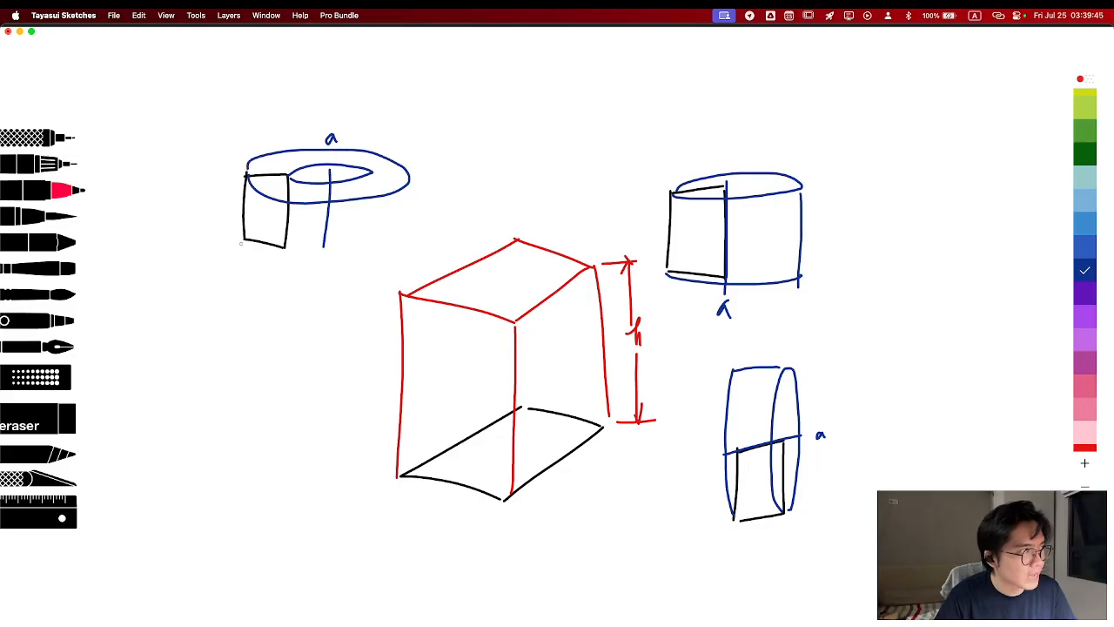
pyautogui.moveTo(244, 243)
pyautogui.mouseDown()
pyautogui.moveTo(271, 258)
pyautogui.moveTo(413, 255)
pyautogui.mouseUp()
pyautogui.moveTo(410, 178); pyautogui.dragTo(412, 253)
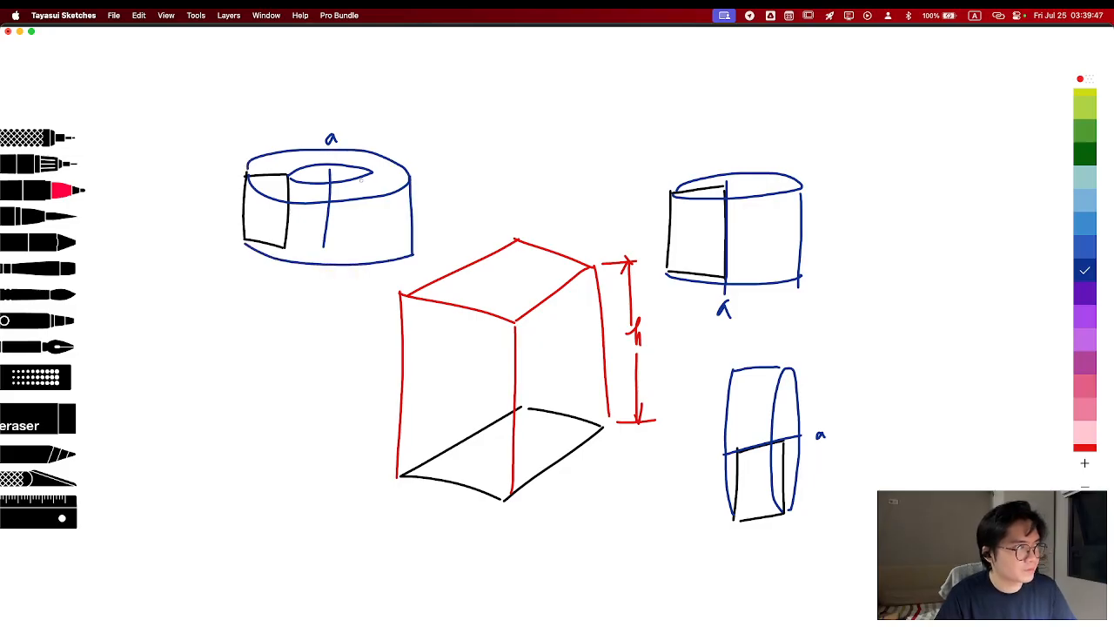
pyautogui.moveTo(376, 175); pyautogui.dragTo(372, 197)
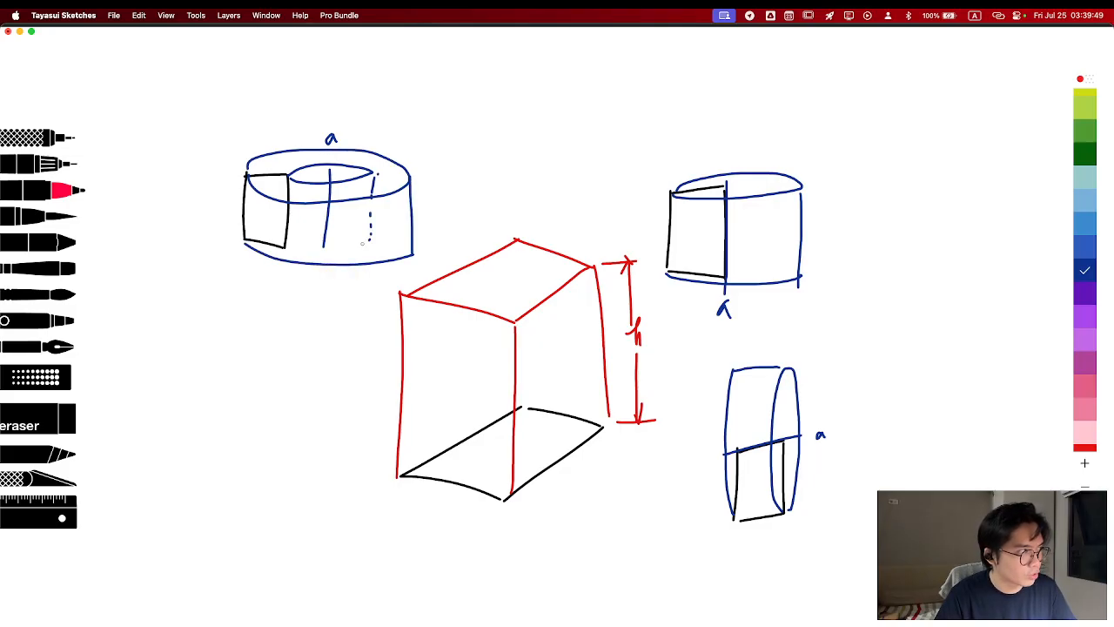
pyautogui.moveTo(357, 243)
pyautogui.mouseDown()
pyautogui.moveTo(329, 250)
pyautogui.moveTo(303, 238)
pyautogui.mouseUp()
pyautogui.moveTo(322, 238); pyautogui.dragTo(367, 237)
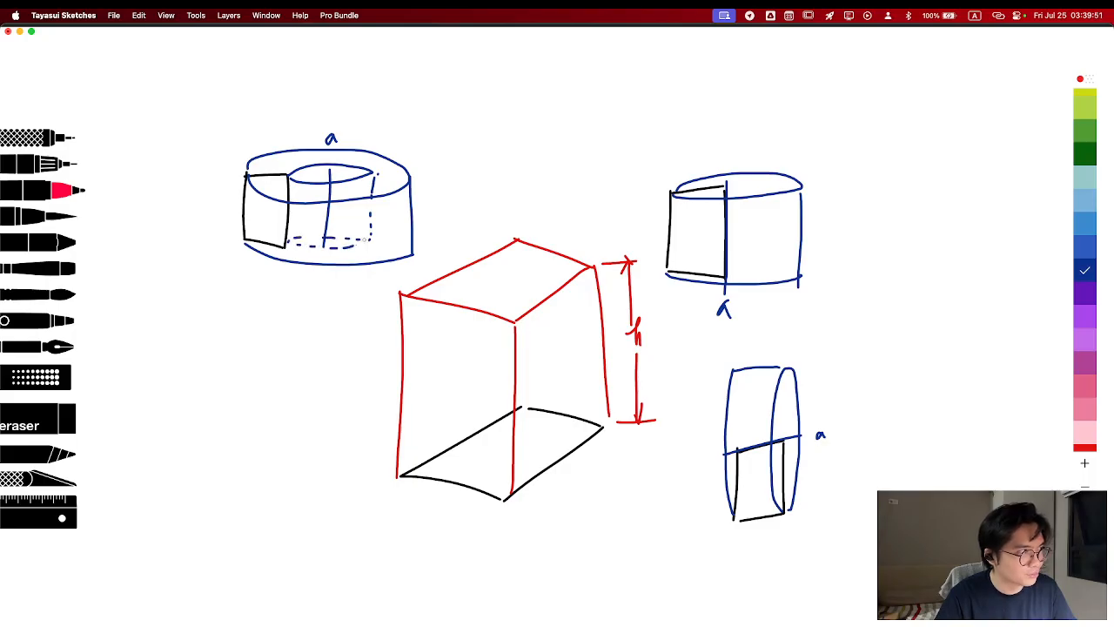
pyautogui.moveTo(376, 171); pyautogui.dragTo(397, 176)
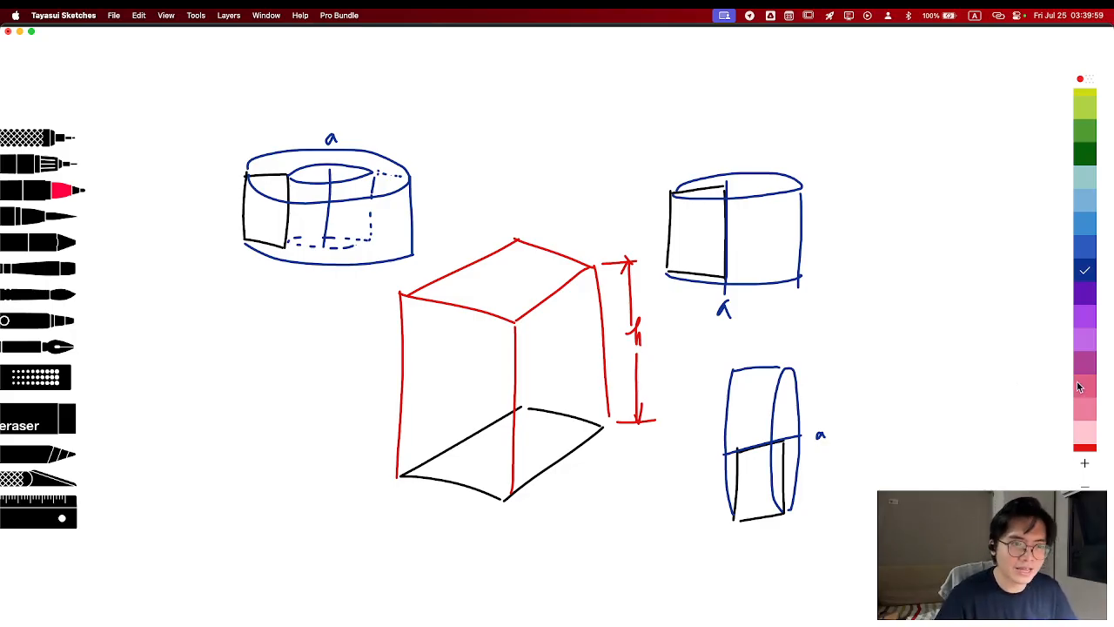
# Draw a fourth small upright rectangle in black to the left of the red box's base
pyautogui.scroll(-5, 1079, 388)
pyautogui.click(1088, 418)
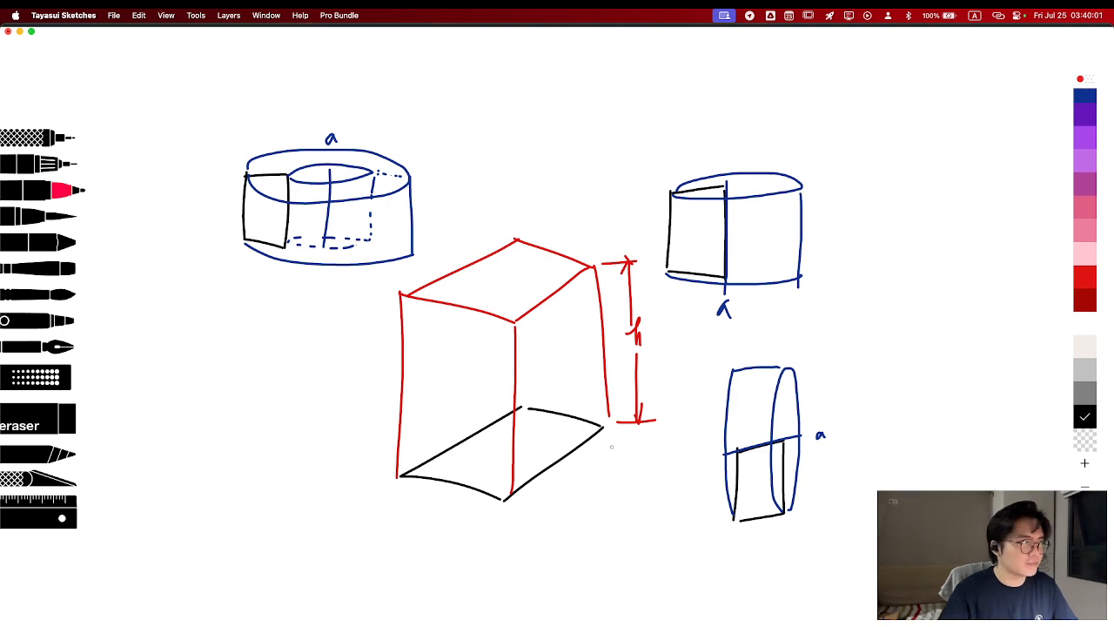
pyautogui.moveTo(190, 396)
pyautogui.mouseDown()
pyautogui.moveTo(185, 454)
pyautogui.moveTo(227, 454)
pyautogui.mouseUp()
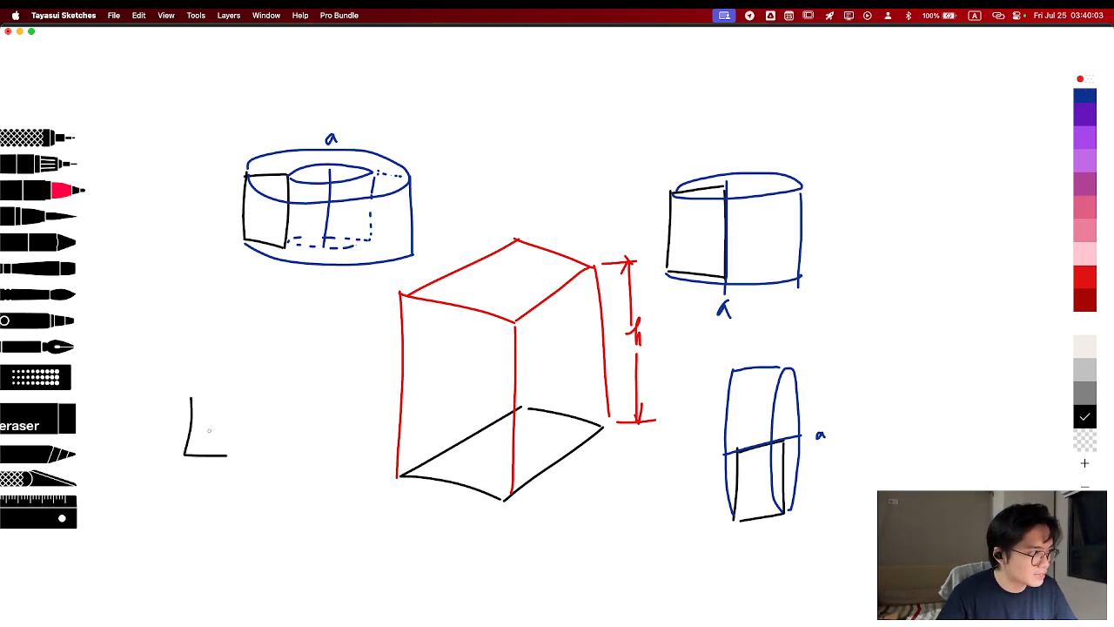
pyautogui.moveTo(192, 398); pyautogui.dragTo(234, 397)
pyautogui.moveTo(233, 398); pyautogui.dragTo(232, 438)
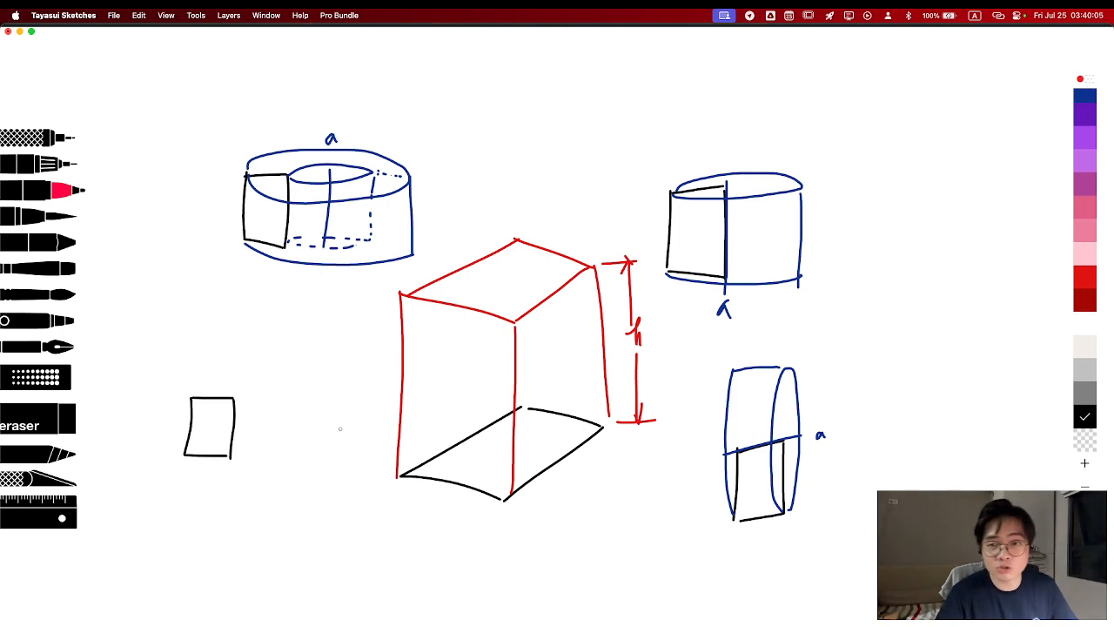
# Draw a dark blue slanted axis labelled a beside the fourth rectangle and the solid revolved around it, with dashed hidden edges
pyautogui.click(1083, 99)
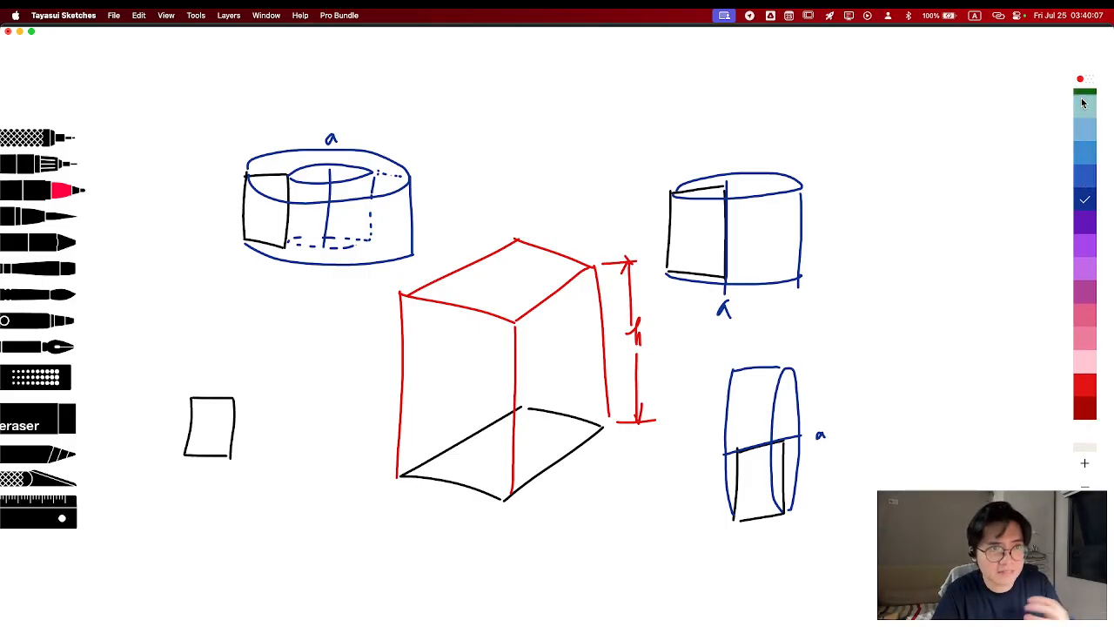
pyautogui.moveTo(223, 351); pyautogui.dragTo(277, 432)
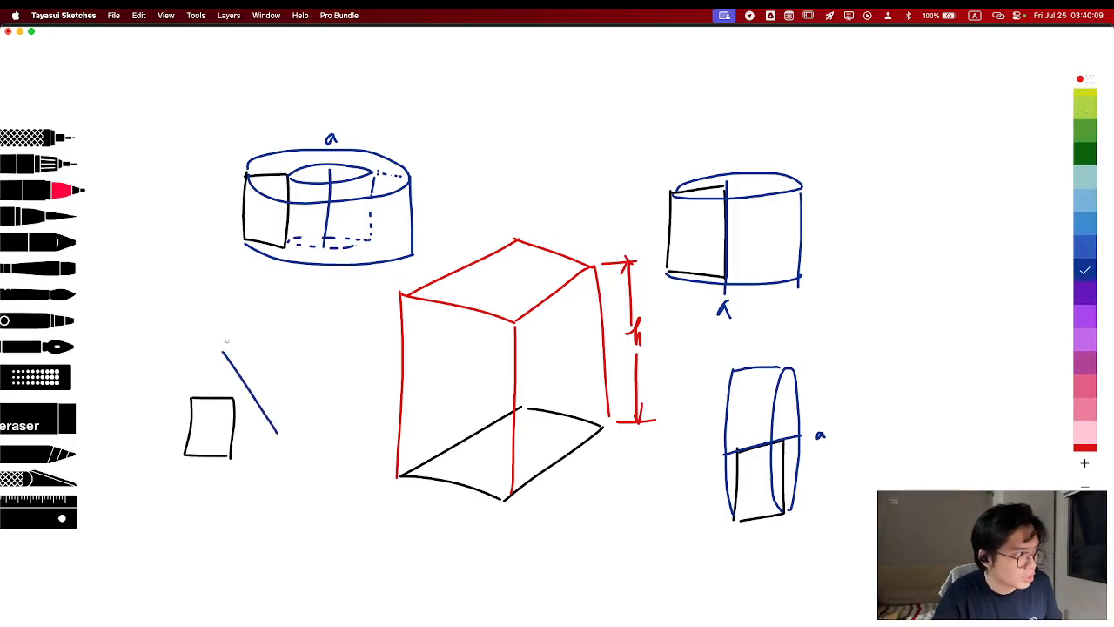
pyautogui.moveTo(195, 397)
pyautogui.mouseDown()
pyautogui.moveTo(234, 383)
pyautogui.moveTo(242, 366)
pyautogui.moveTo(207, 394)
pyautogui.moveTo(279, 380)
pyautogui.mouseUp()
pyautogui.press('super+z')
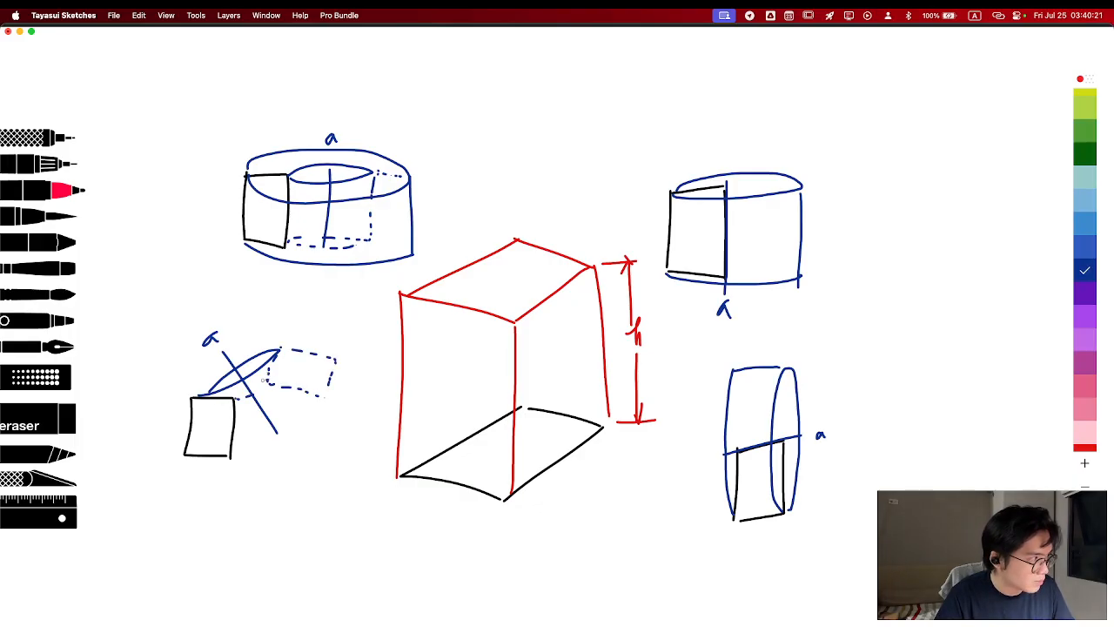
pyautogui.moveTo(184, 455)
pyautogui.mouseDown()
pyautogui.moveTo(315, 397)
pyautogui.moveTo(340, 364)
pyautogui.mouseUp()
pyautogui.moveTo(233, 456); pyautogui.dragTo(319, 410)
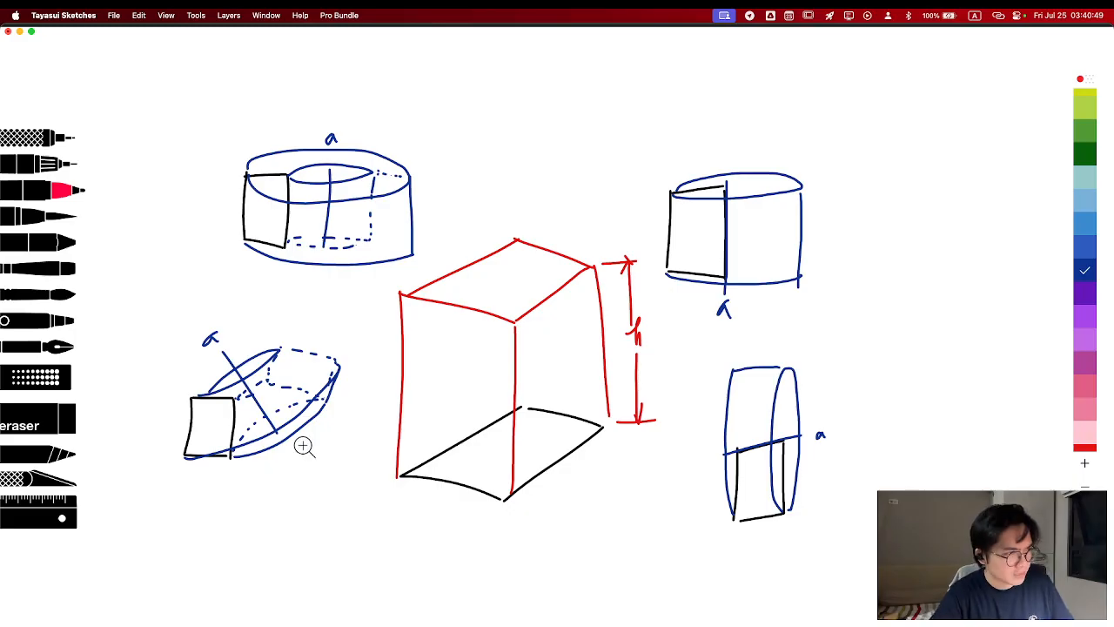
# Close the freehand drawing without saving it and return to the Onshape Part Studio
pyautogui.press('super+w')
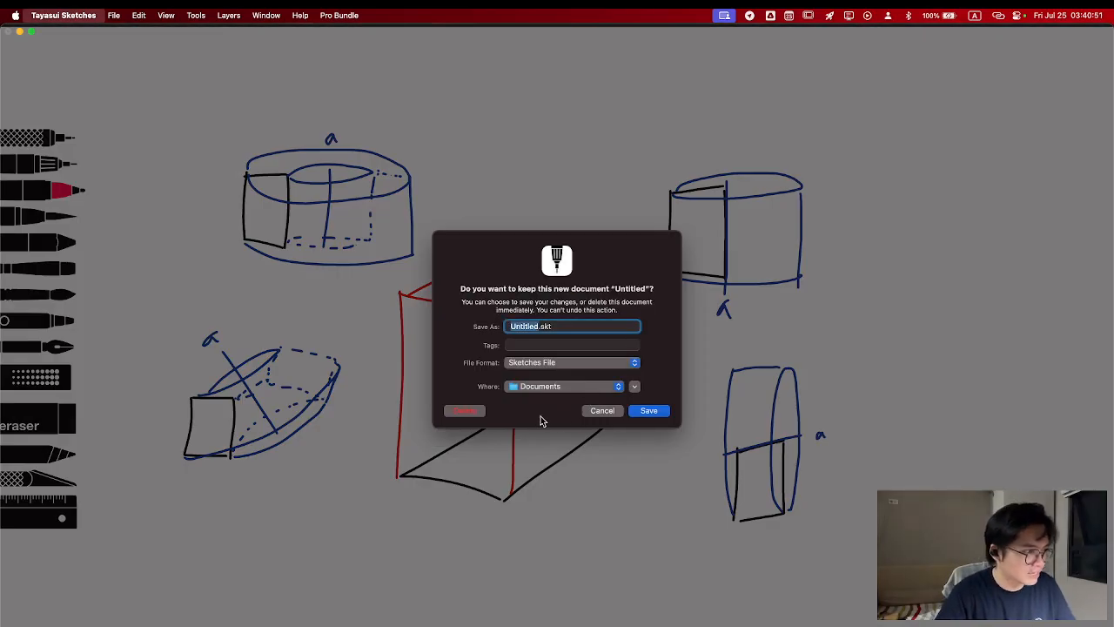
pyautogui.click(465, 409)
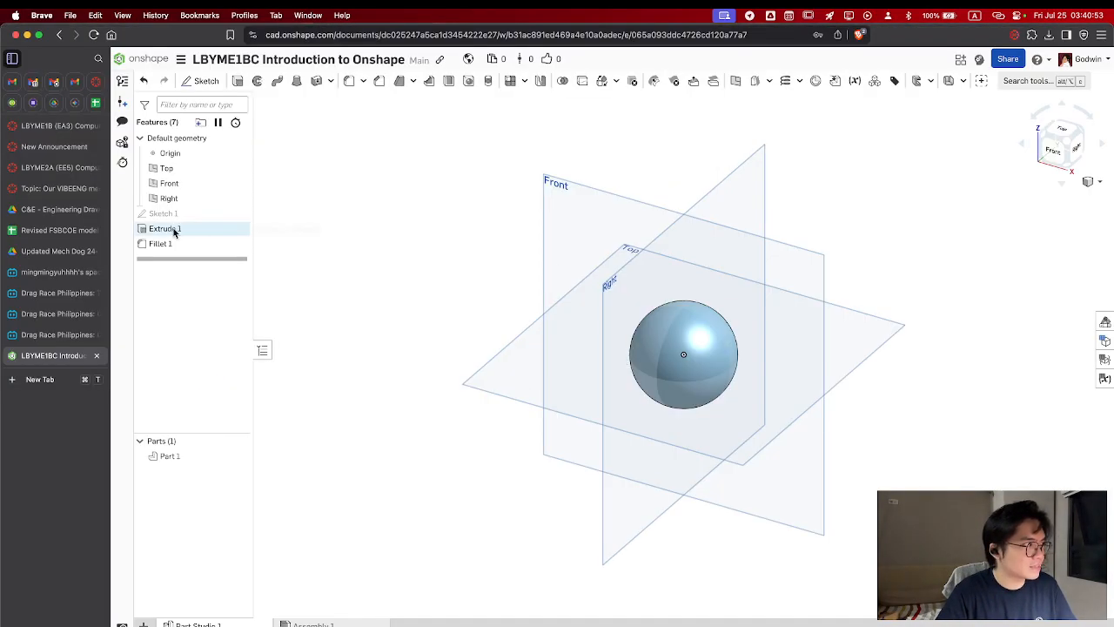
# Suppress the Extrude 1 and Fillet 1 features and hide Sketch 1
pyautogui.rightClick(218, 229)
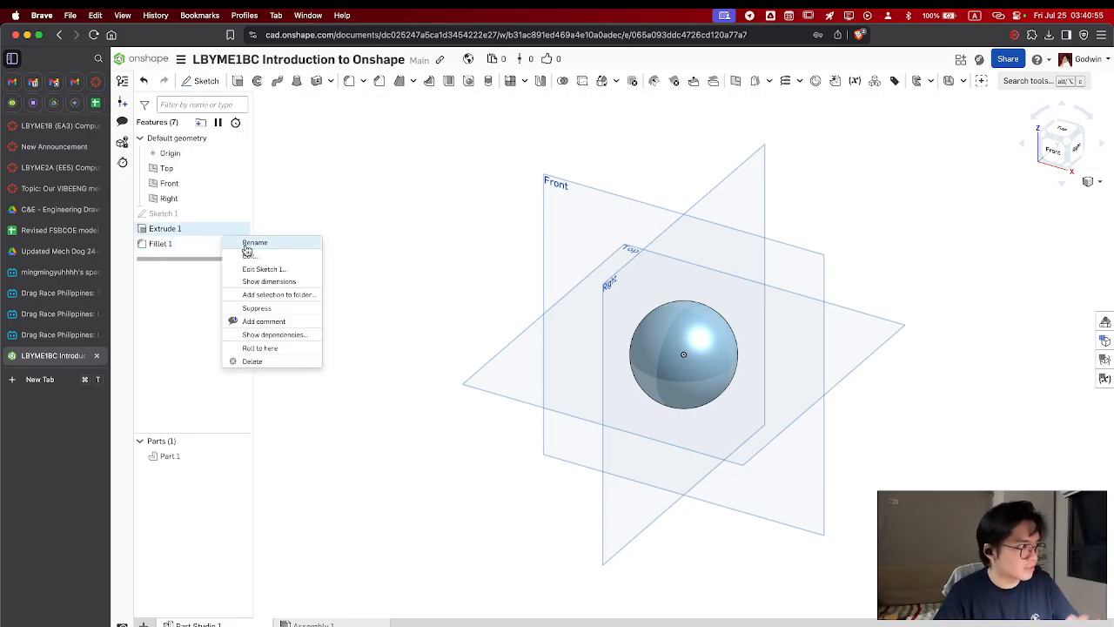
pyautogui.click(256, 308)
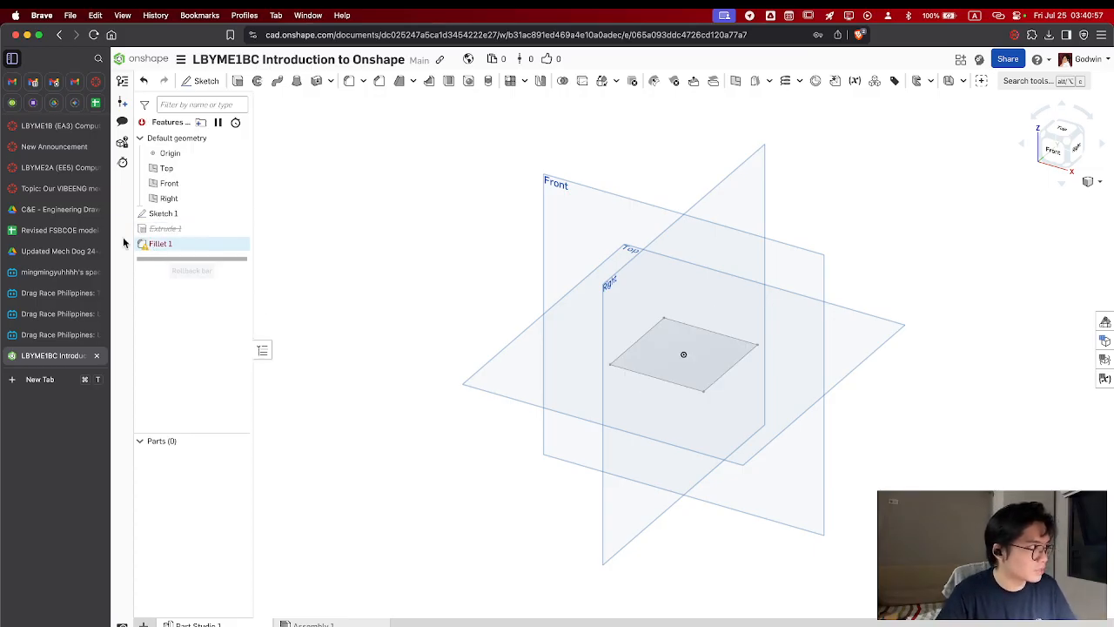
pyautogui.click(239, 214)
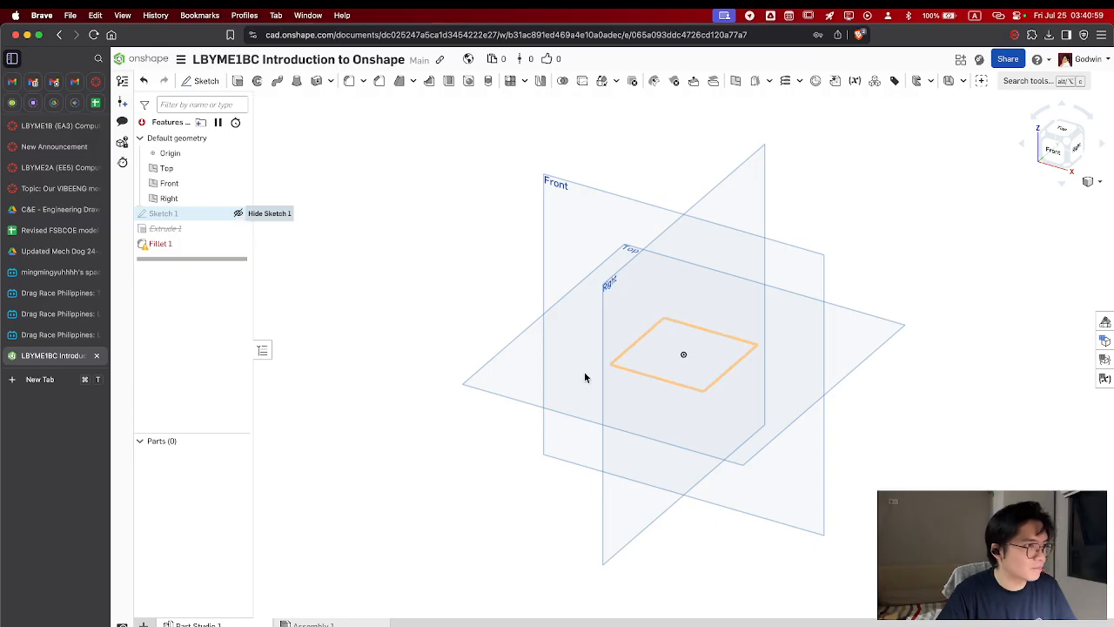
pyautogui.rightClick(225, 249)
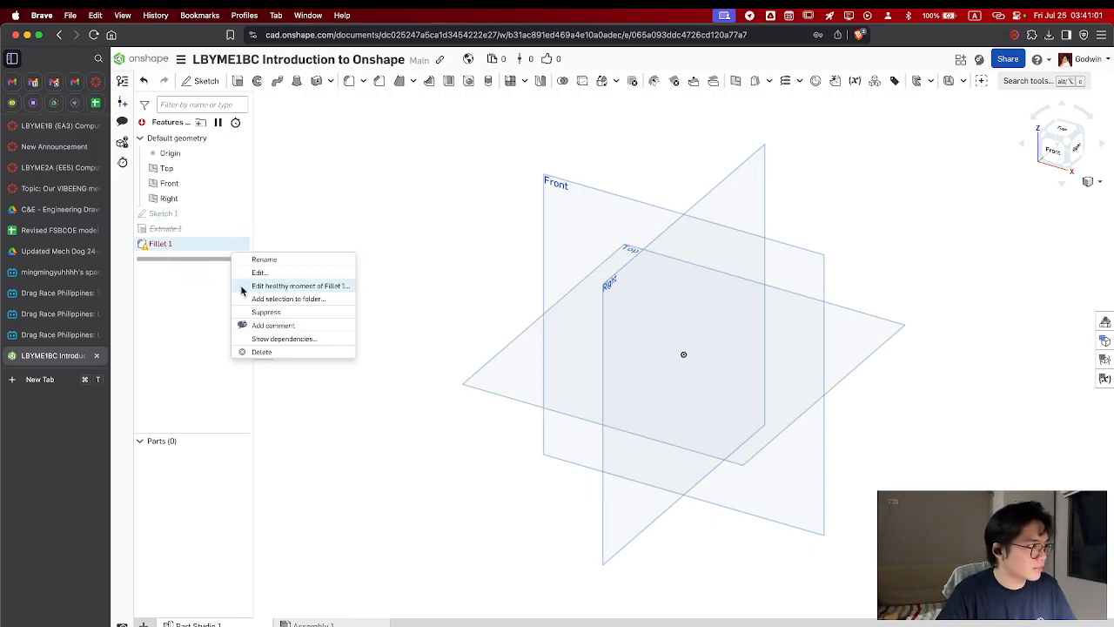
pyautogui.click(278, 322)
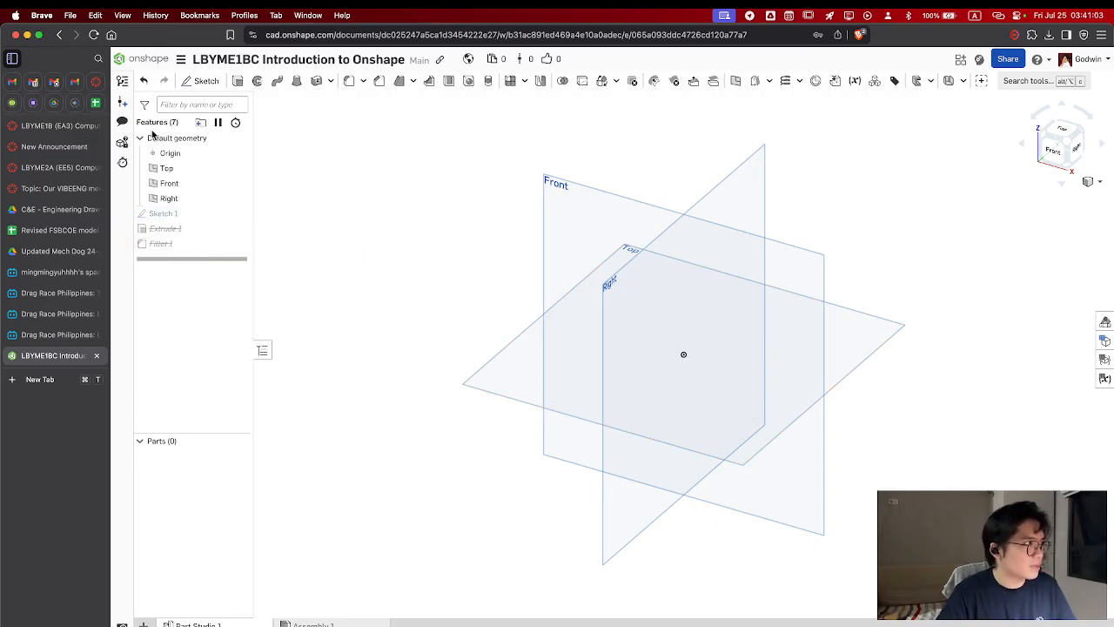
# Start a new sketch on the Front plane
pyautogui.click(869, 333)
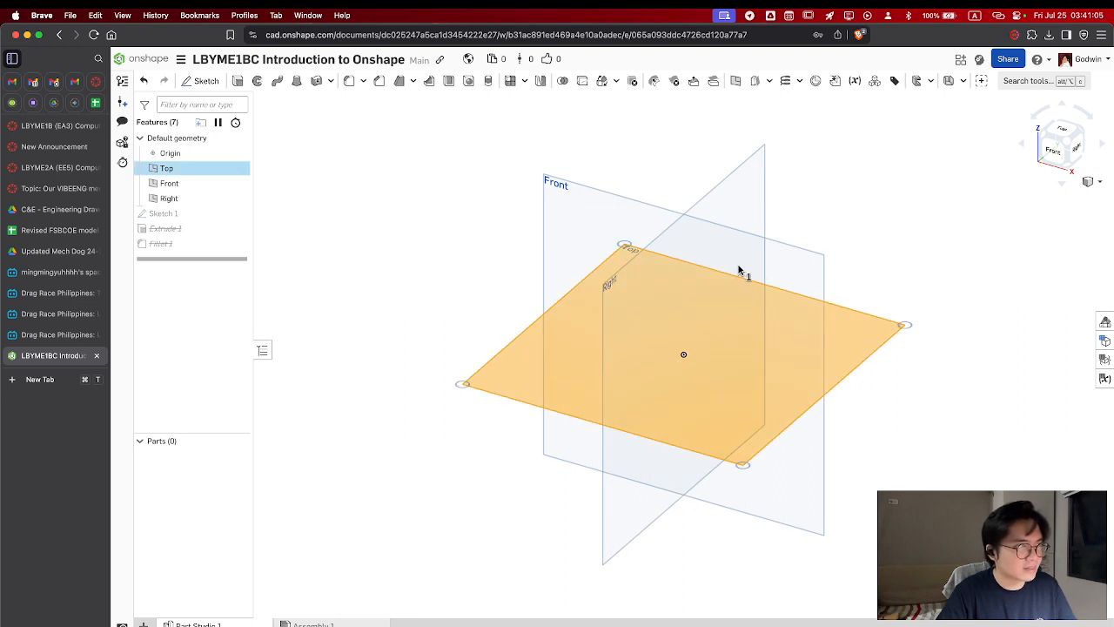
pyautogui.click(753, 263)
pyautogui.click(866, 340)
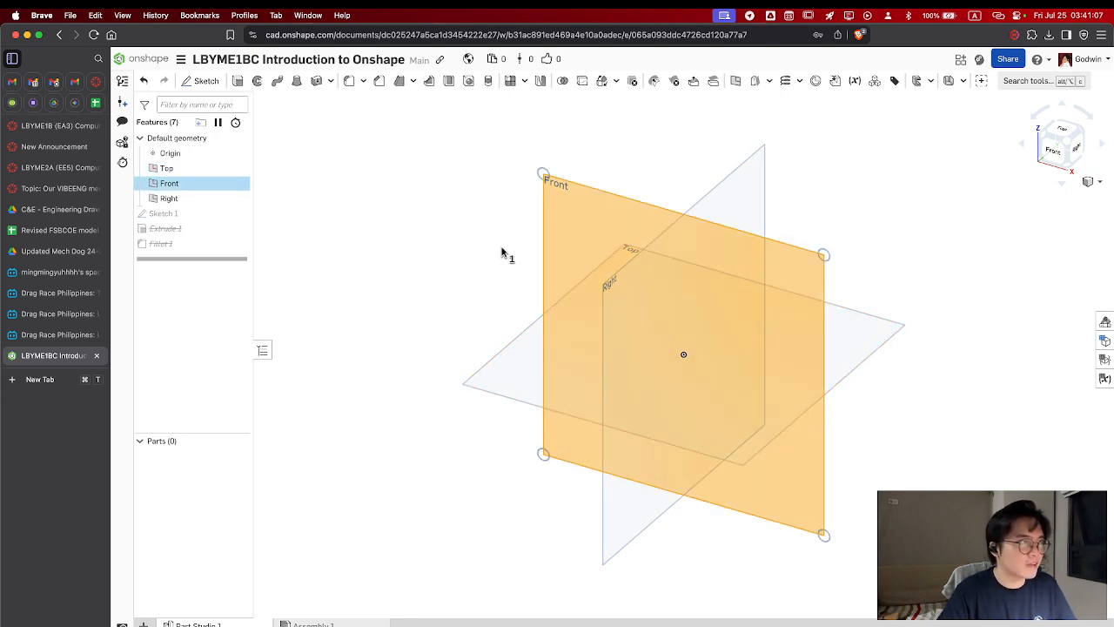
pyautogui.click(202, 81)
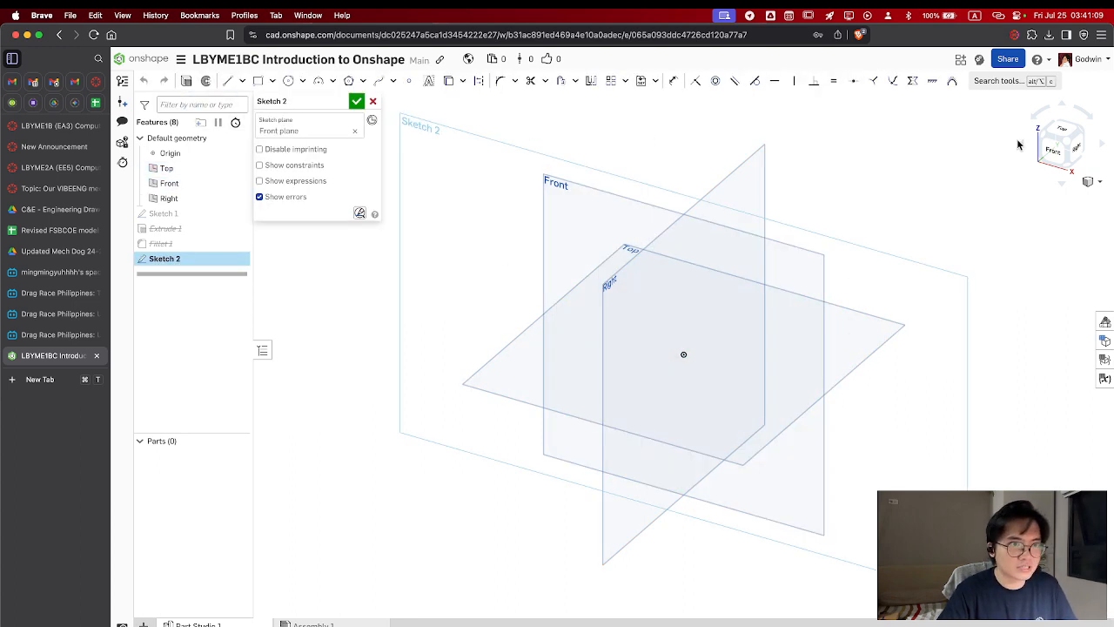
pyautogui.click(1053, 150)
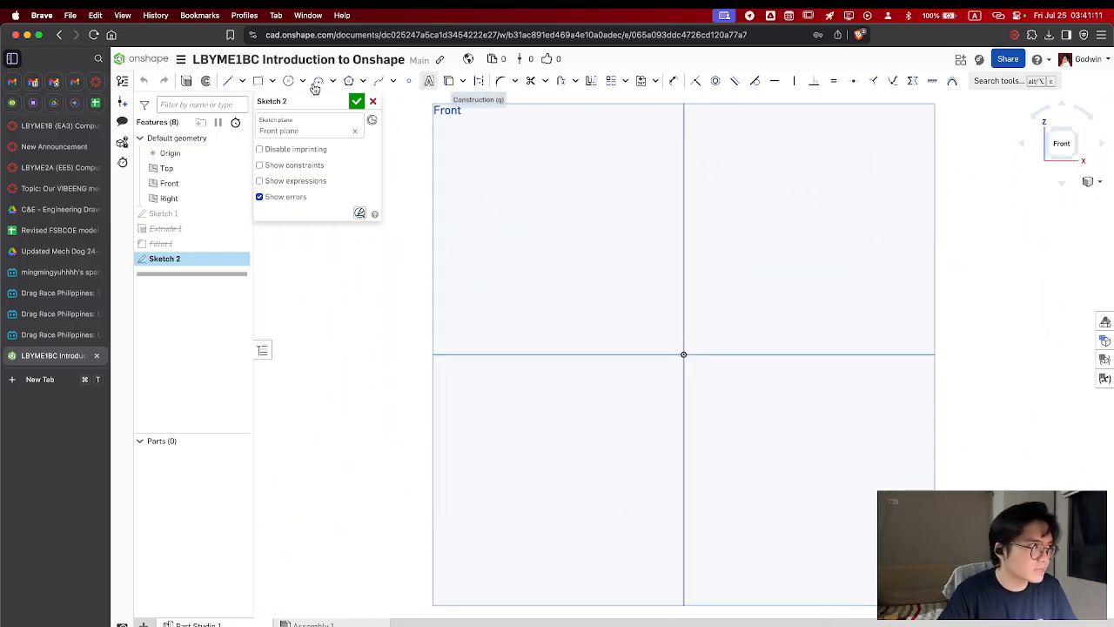
# Sketch a 5 cm vertical line passing through the origin, with its ends above and below it
pyautogui.click(226, 80)
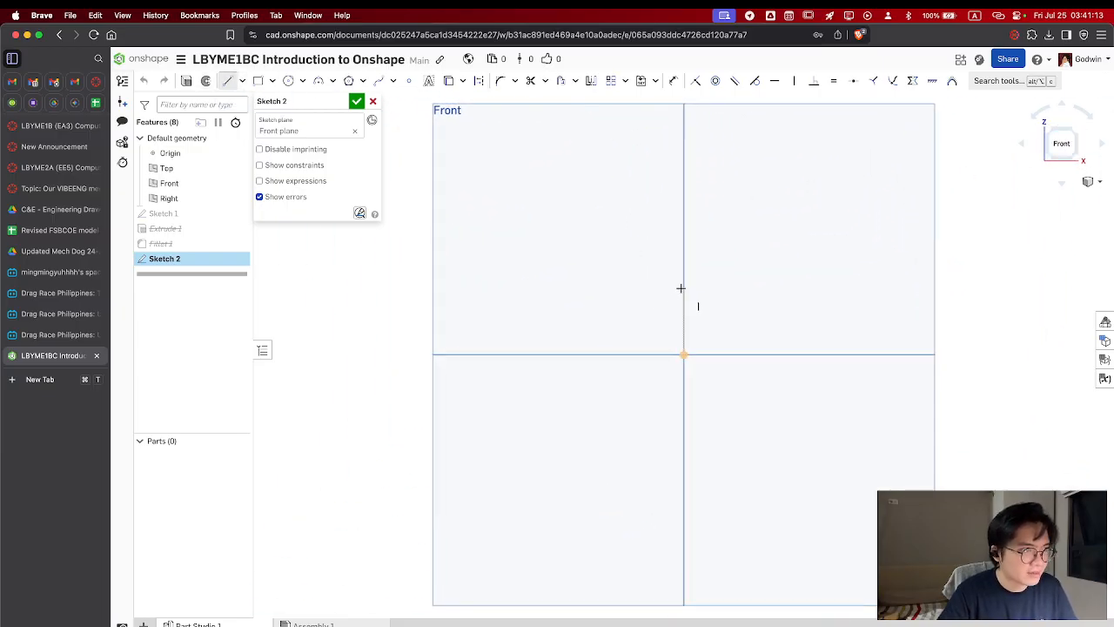
pyautogui.click(683, 283)
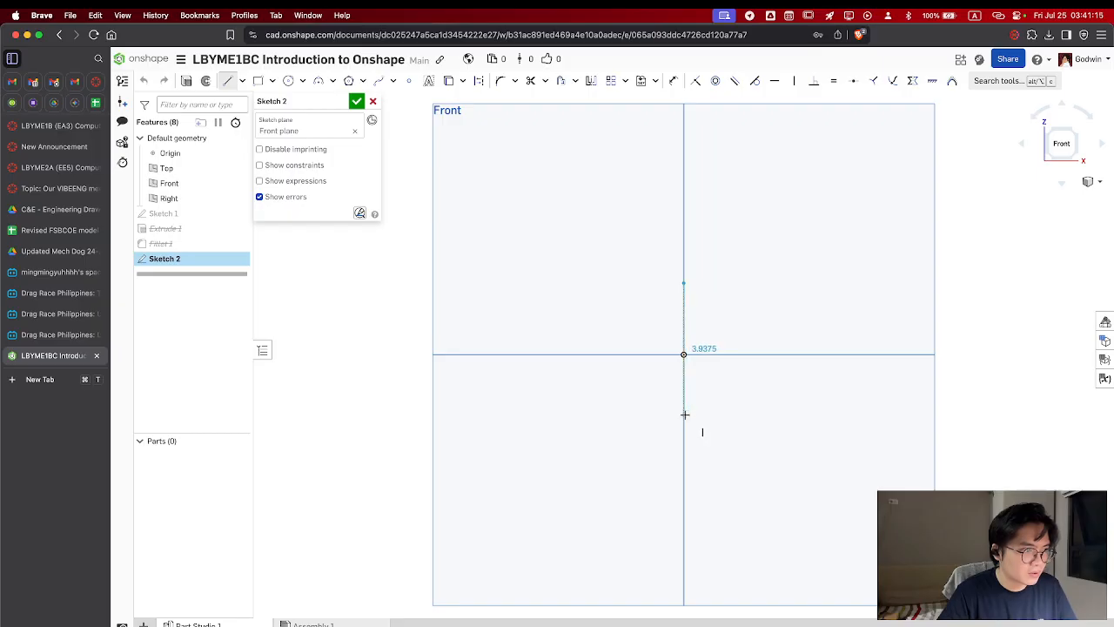
pyautogui.write('5')
pyautogui.press('Return')
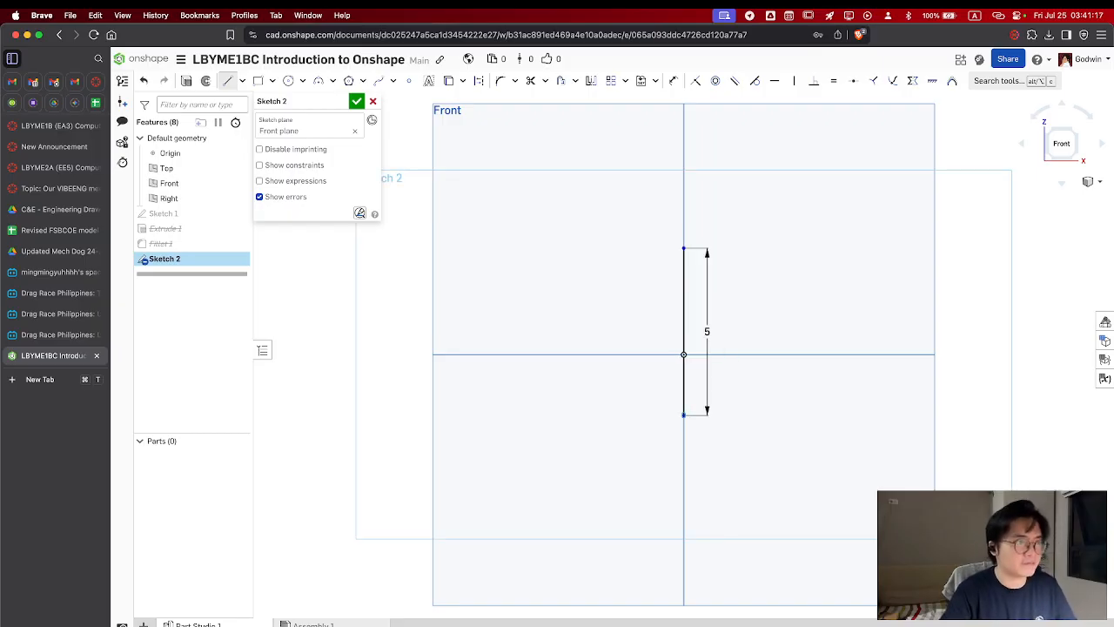
pyautogui.press('Escape')
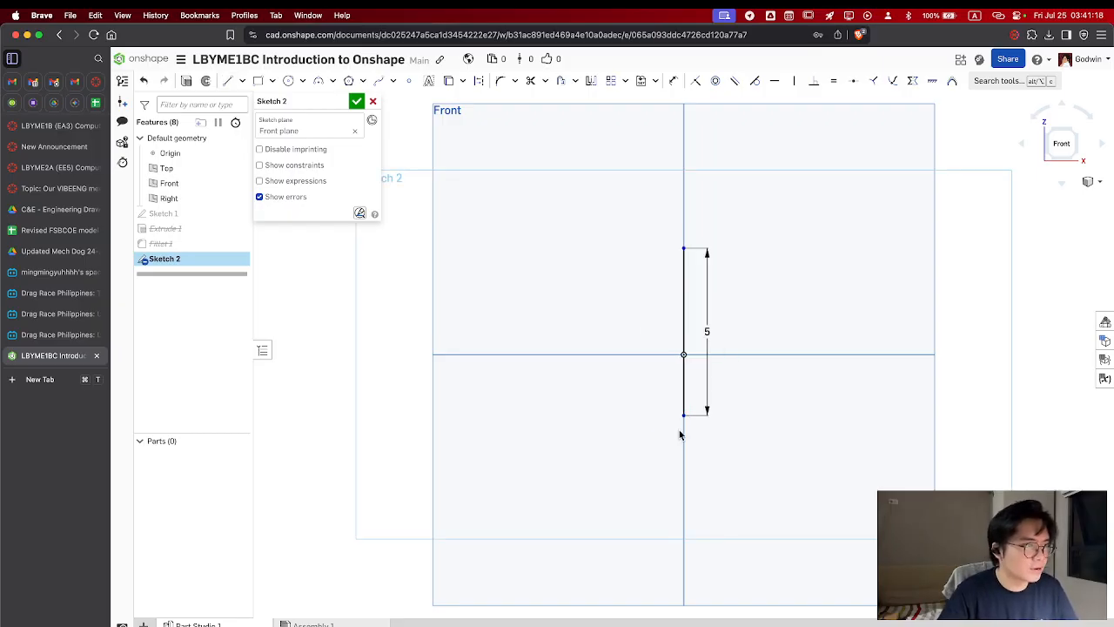
# Draw a 3-point arc between the line's two ends, bulging to the right as a semicircle of radius 2.5 cm
pyautogui.click(332, 82)
pyautogui.click(331, 121)
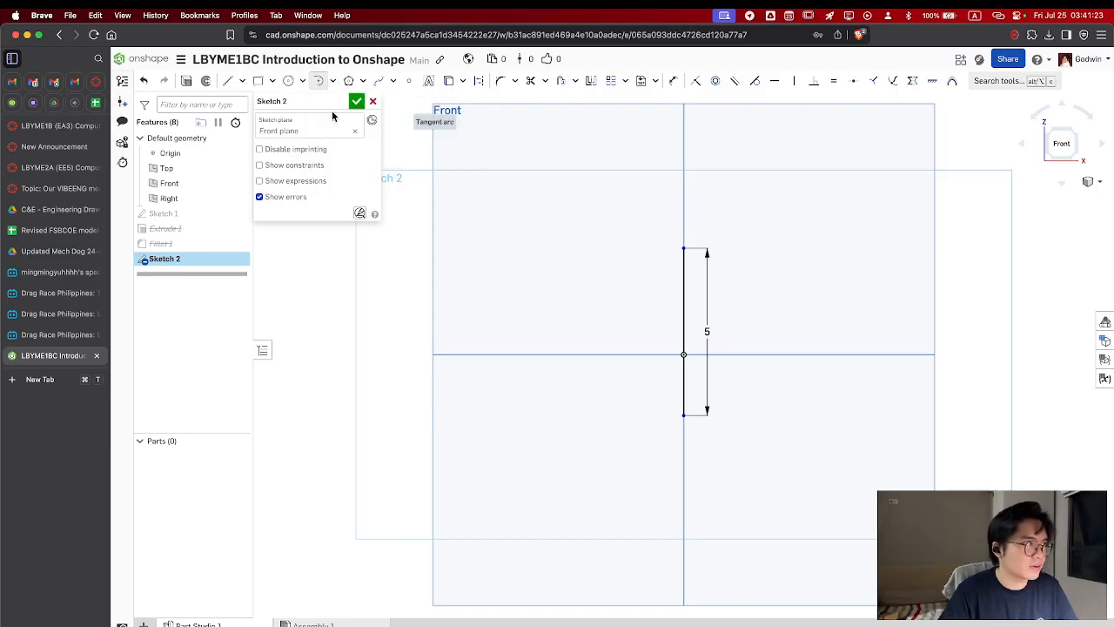
pyautogui.click(332, 81)
pyautogui.click(334, 103)
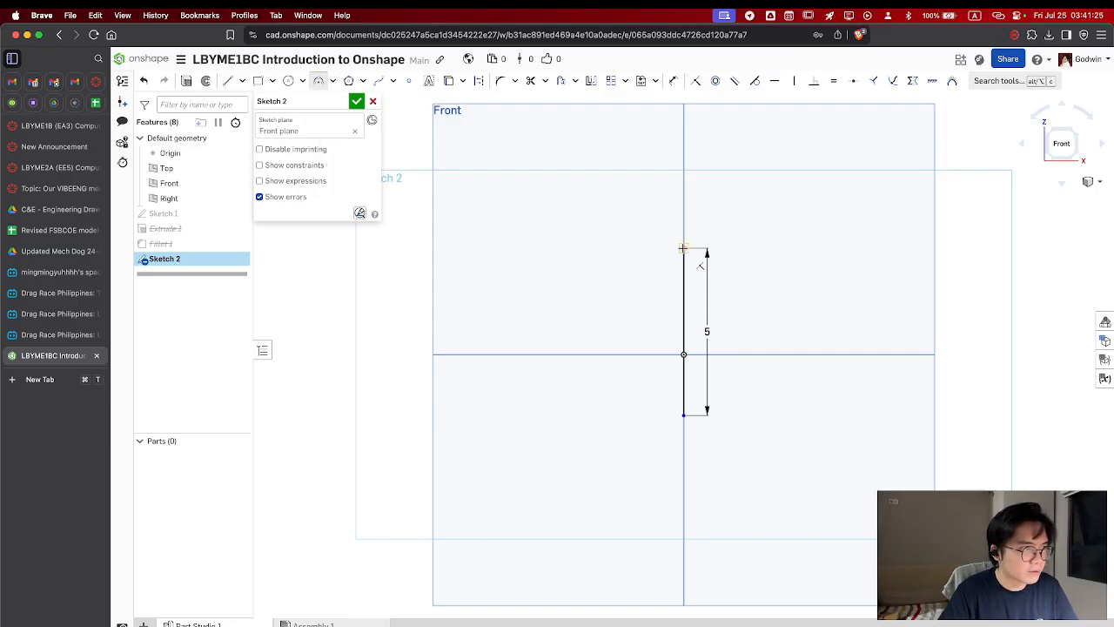
pyautogui.click(683, 248)
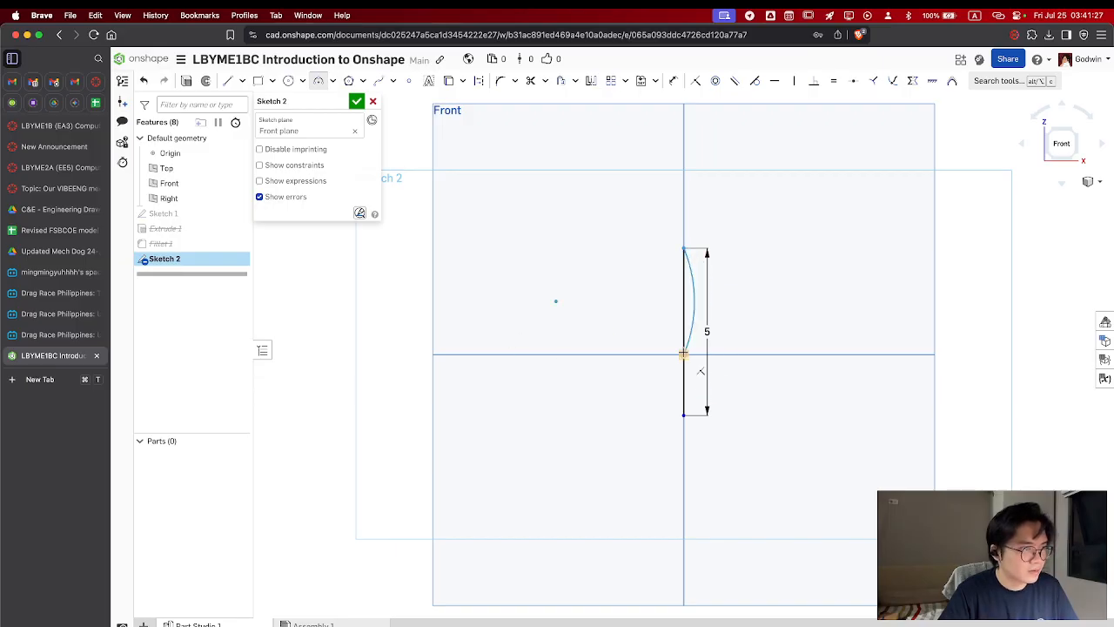
pyautogui.click(684, 414)
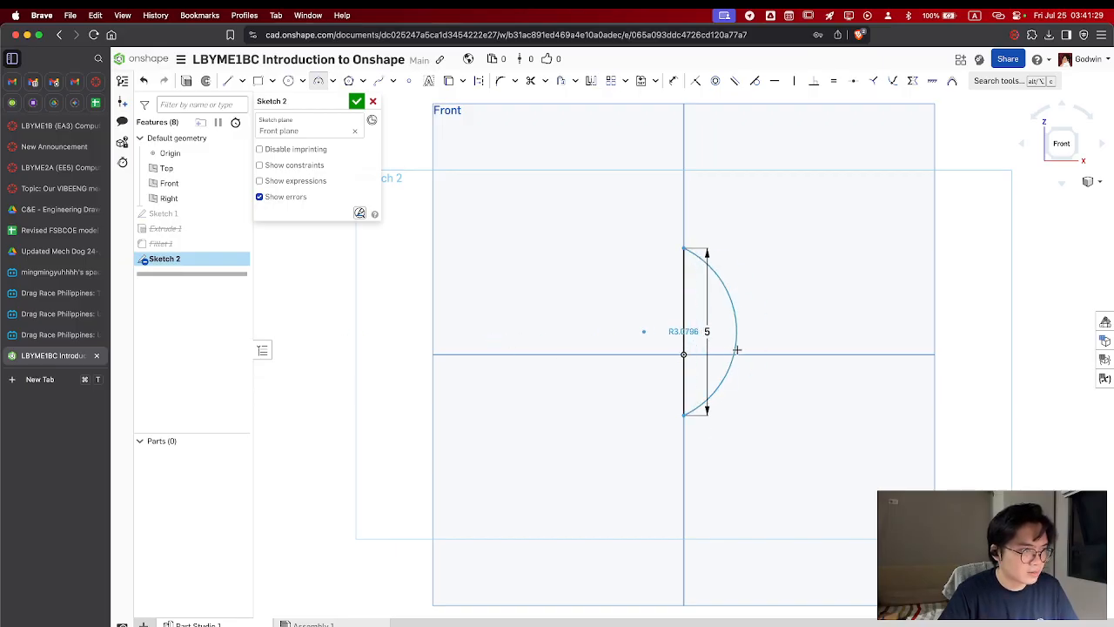
pyautogui.click(764, 345)
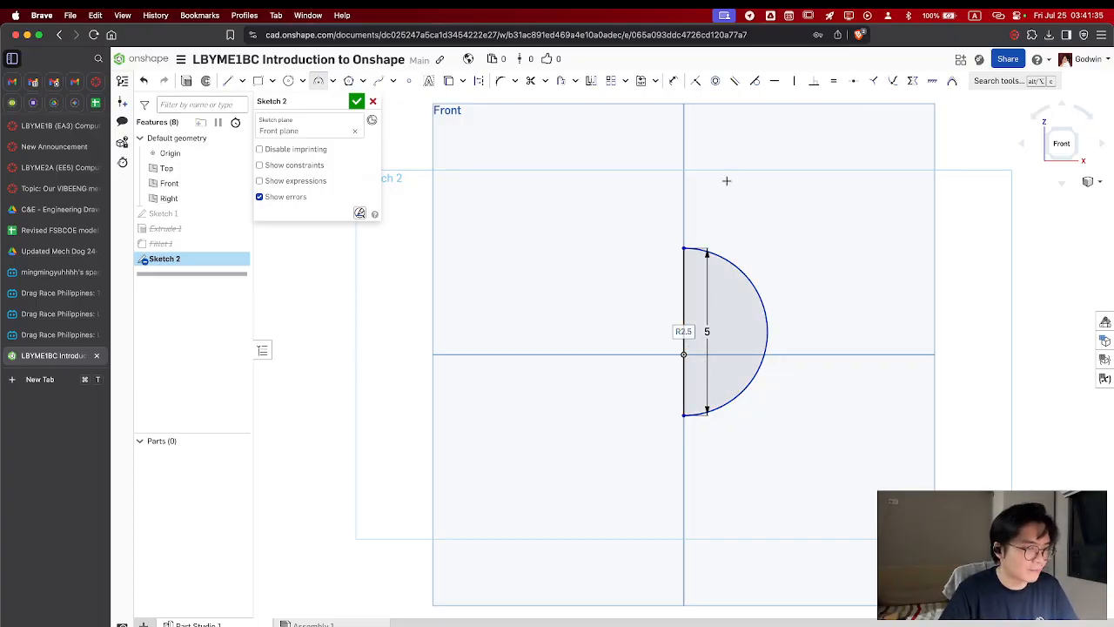
pyautogui.press('Escape')
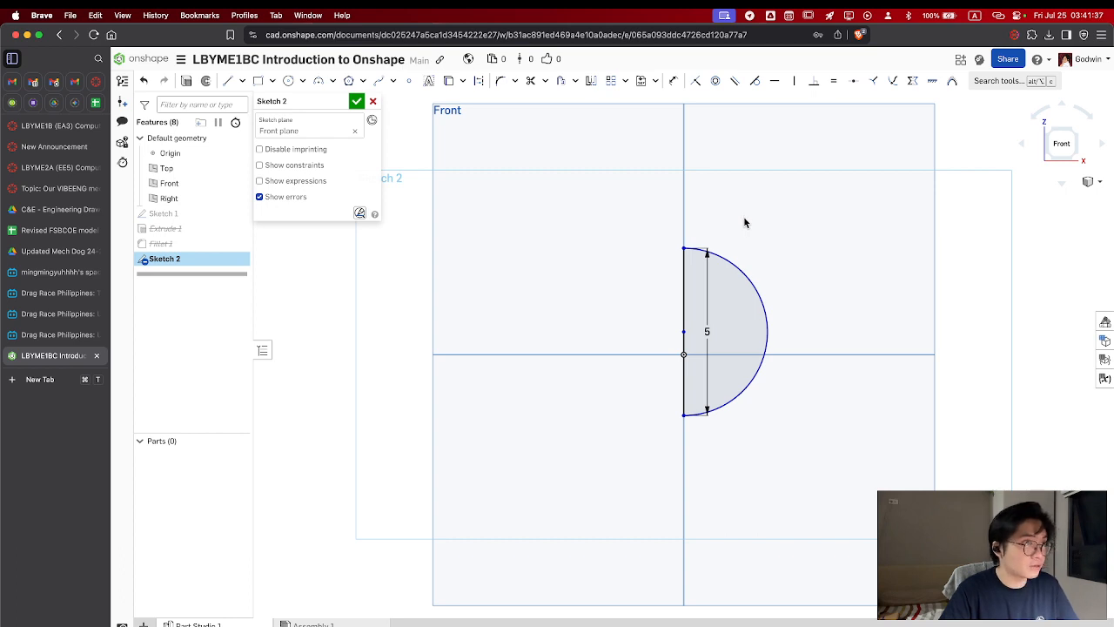
# Dimension the distance between the origin and the arc's centre as 0 and finish the sketch
pyautogui.press('d')
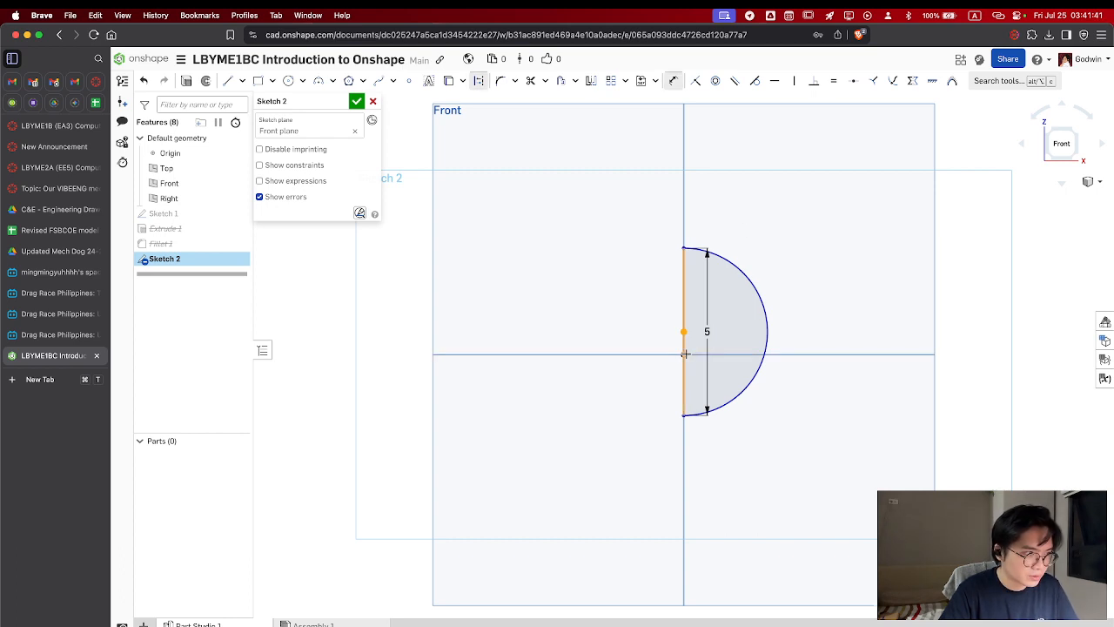
pyautogui.click(684, 354)
pyautogui.click(616, 342)
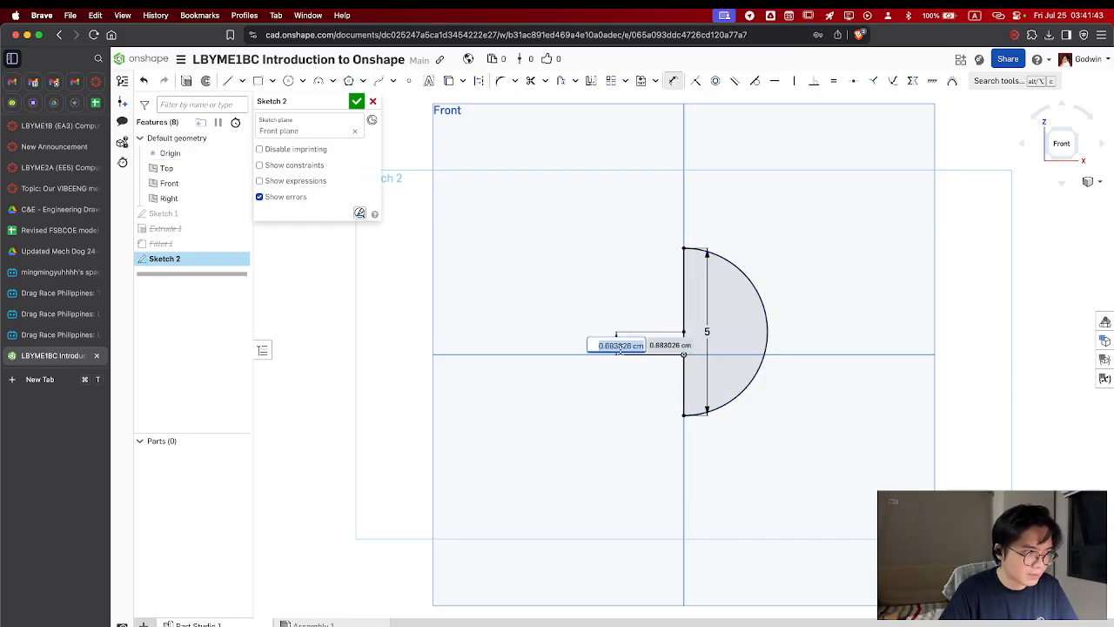
pyautogui.write('0')
pyautogui.press('Return')
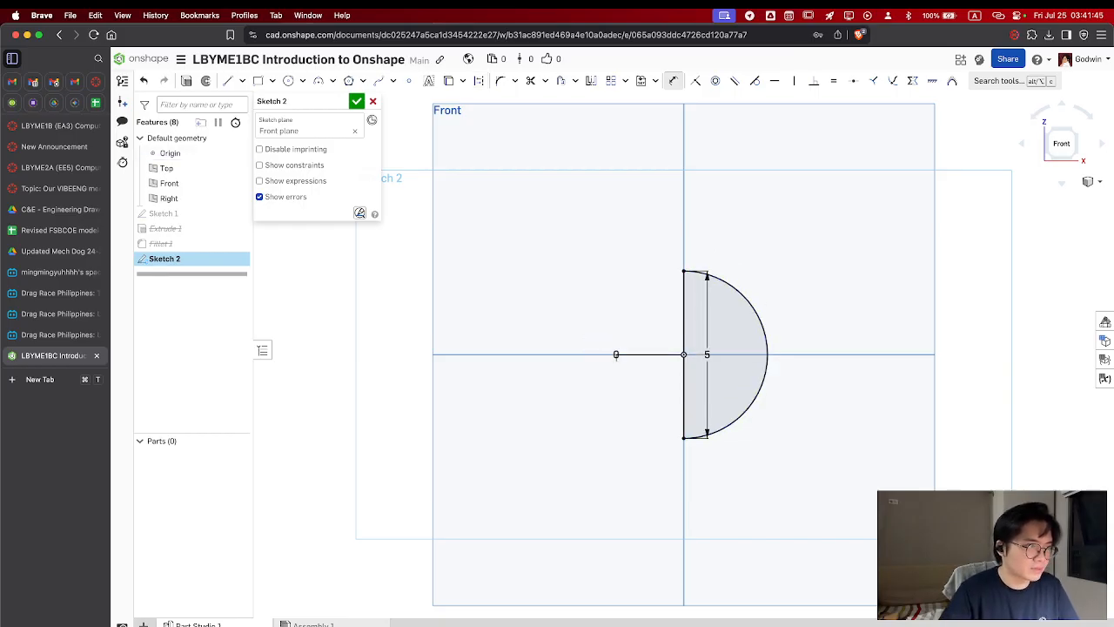
pyautogui.click(357, 100)
# Revolve the semicircle region a full turn around its straight edge as a new solid
pyautogui.moveTo(814, 264); pyautogui.dragTo(800, 277, button='right')
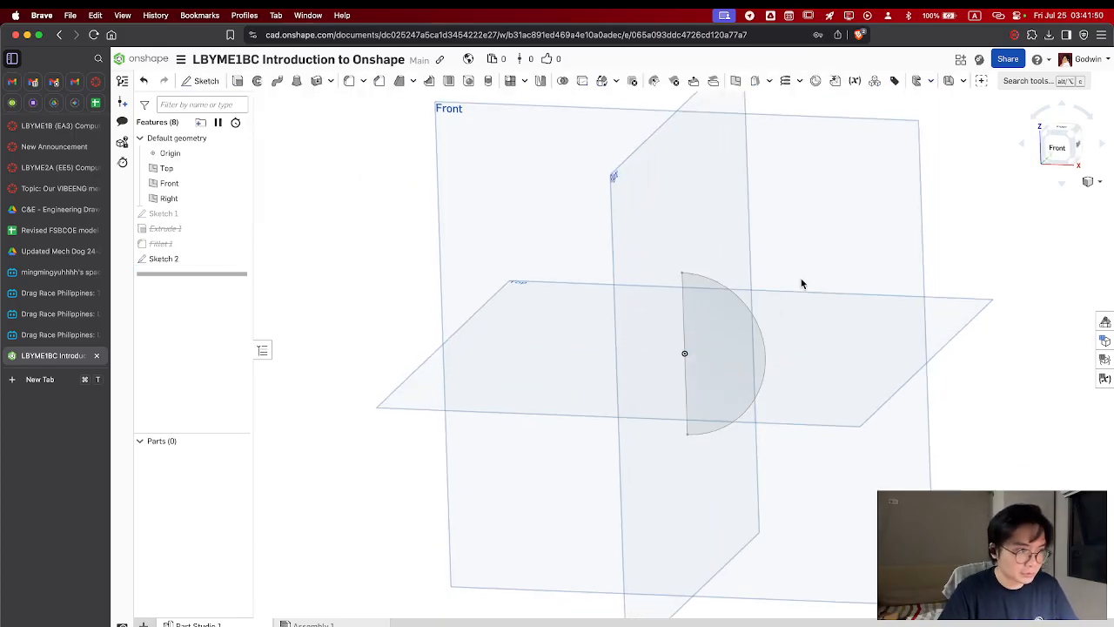
pyautogui.click(257, 80)
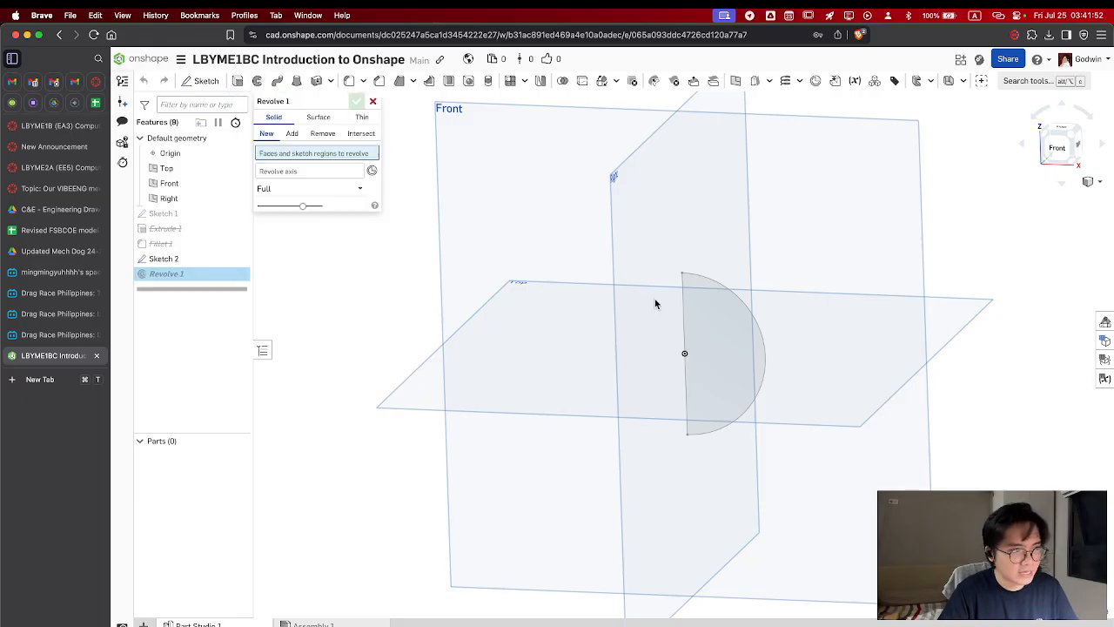
pyautogui.click(737, 333)
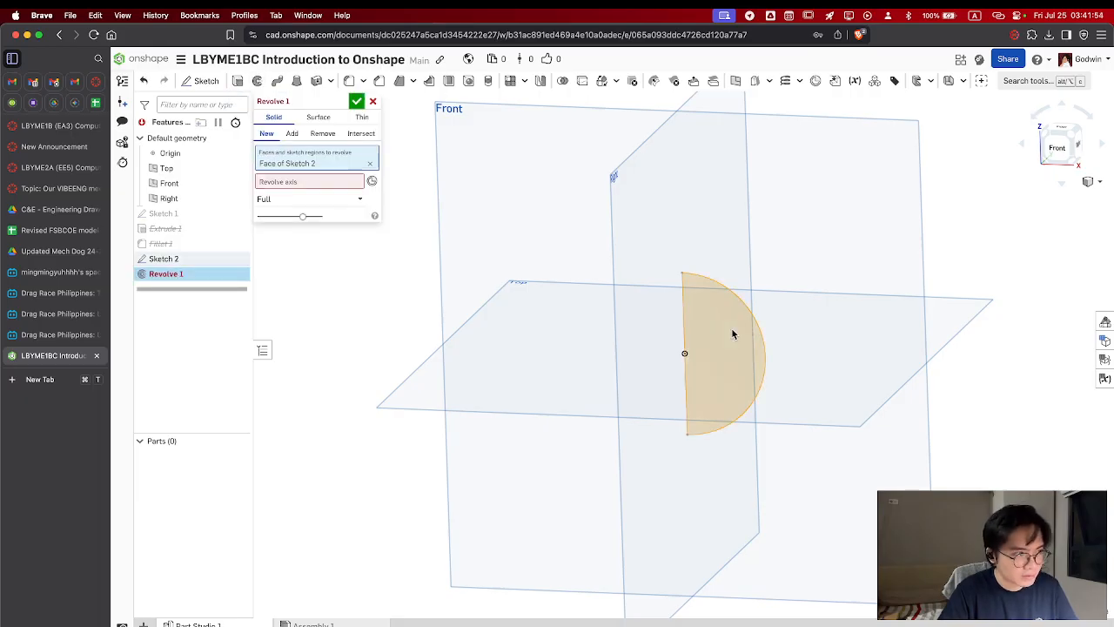
pyautogui.click(285, 188)
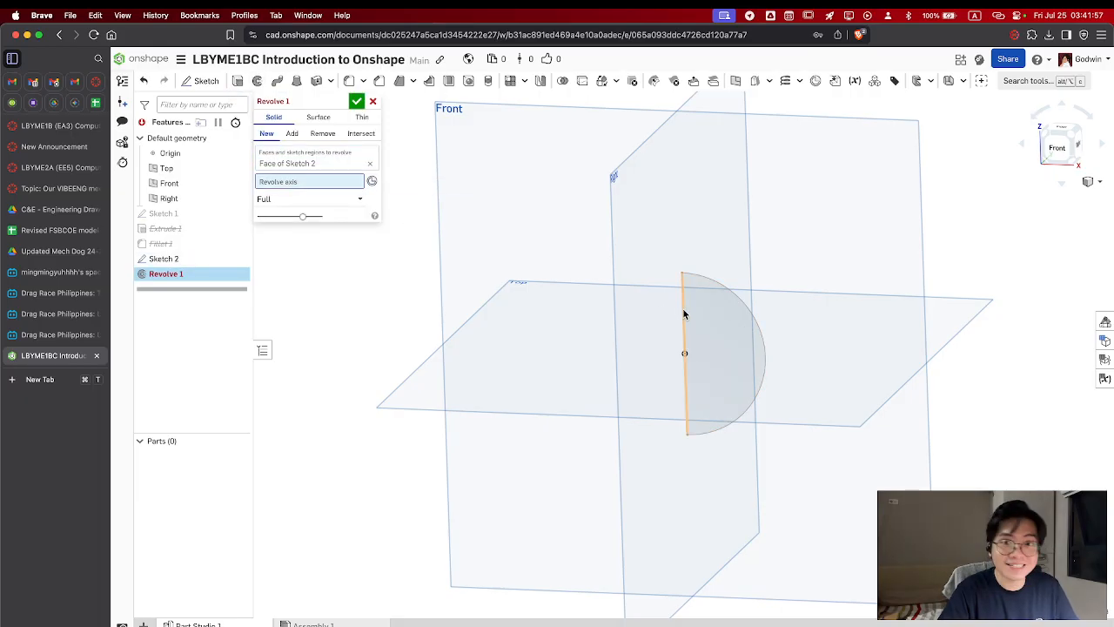
pyautogui.click(683, 315)
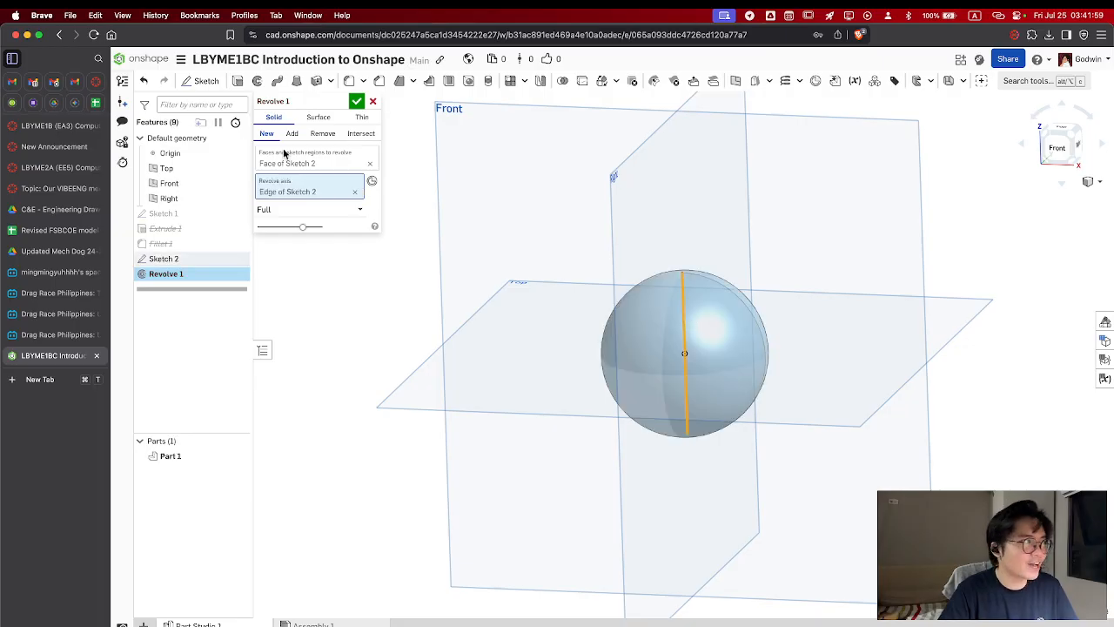
pyautogui.click(358, 101)
pyautogui.moveTo(798, 298)
pyautogui.mouseDown(button='right')
pyautogui.moveTo(824, 326)
pyautogui.moveTo(789, 321)
pyautogui.moveTo(801, 302)
pyautogui.mouseUp(button='right')
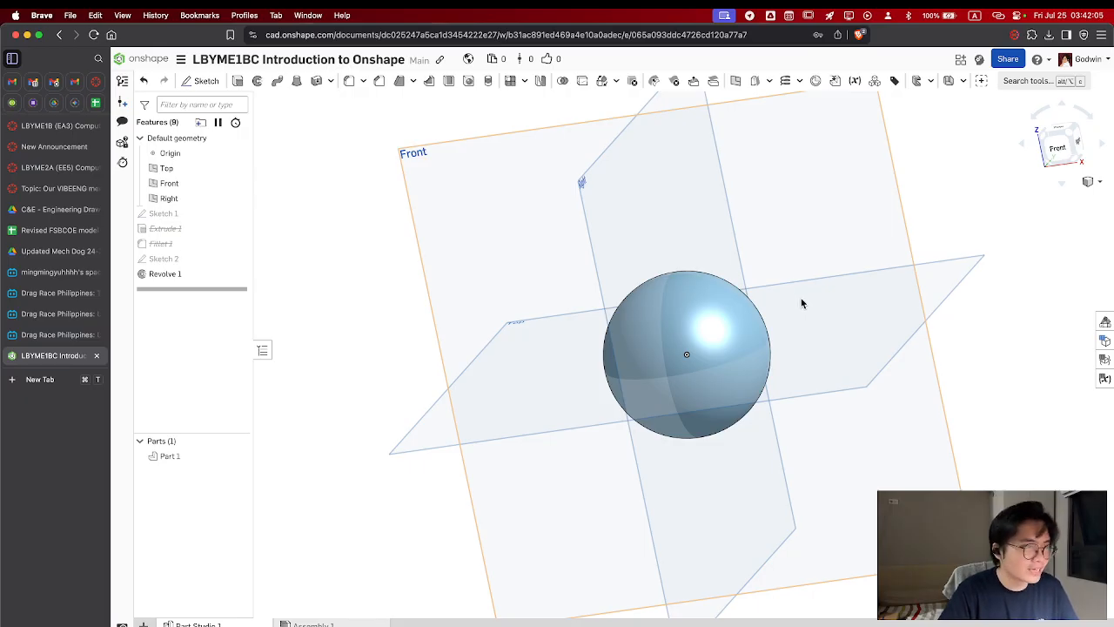
# Undo the revolve of the semicircle
pyautogui.press('super+z')
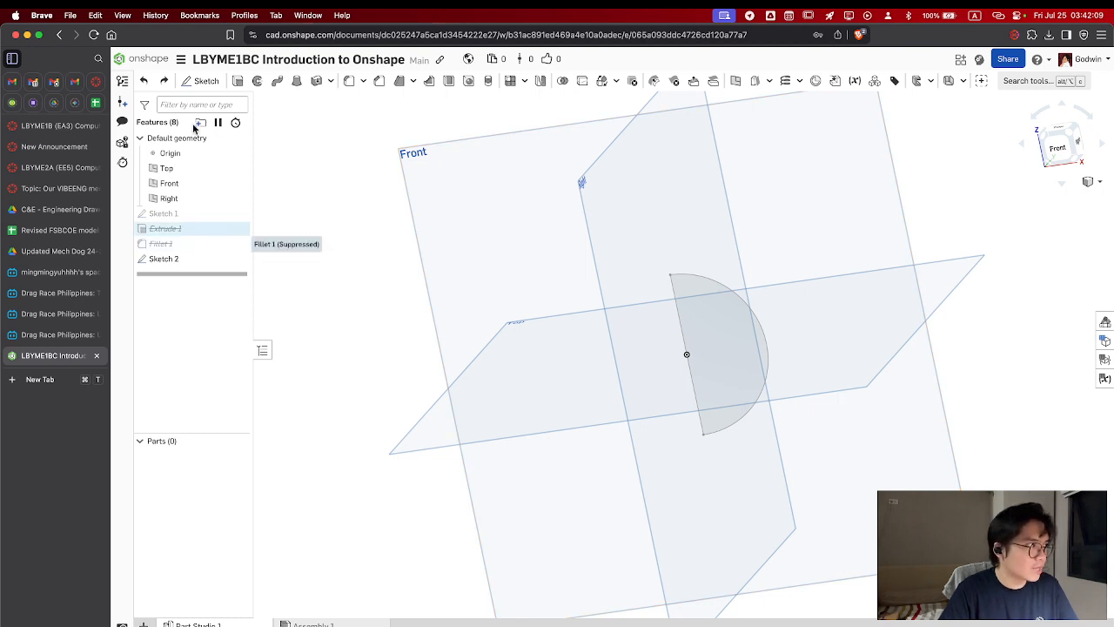
# Sketch a slanted line on the Front plane, above and to the left of the semicircle, and finish the sketch
pyautogui.click(202, 81)
pyautogui.click(436, 216)
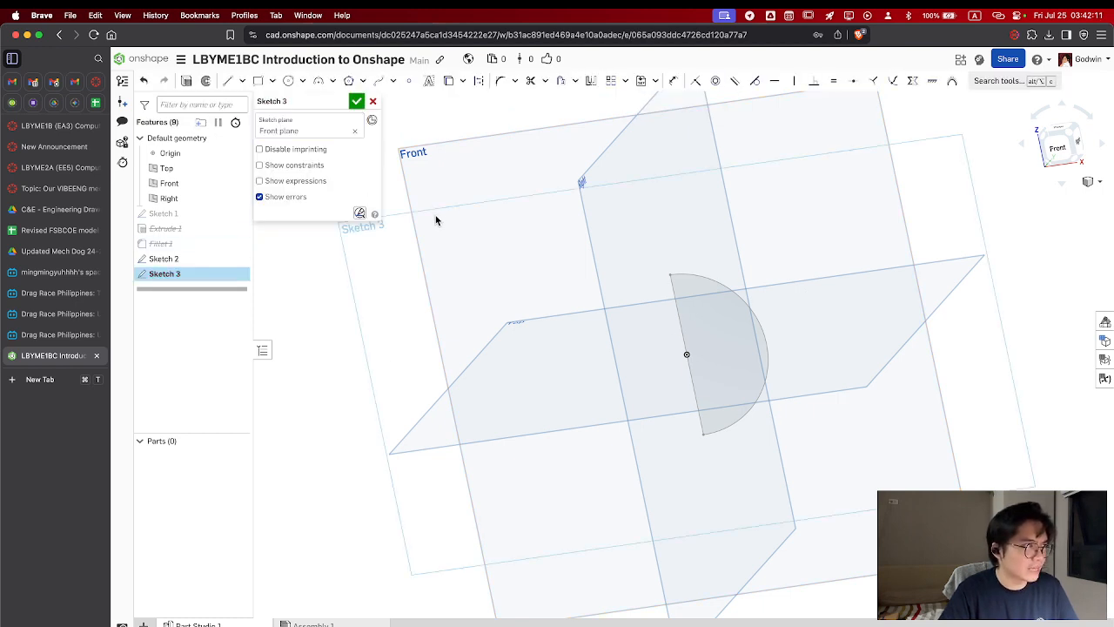
pyautogui.click(1058, 146)
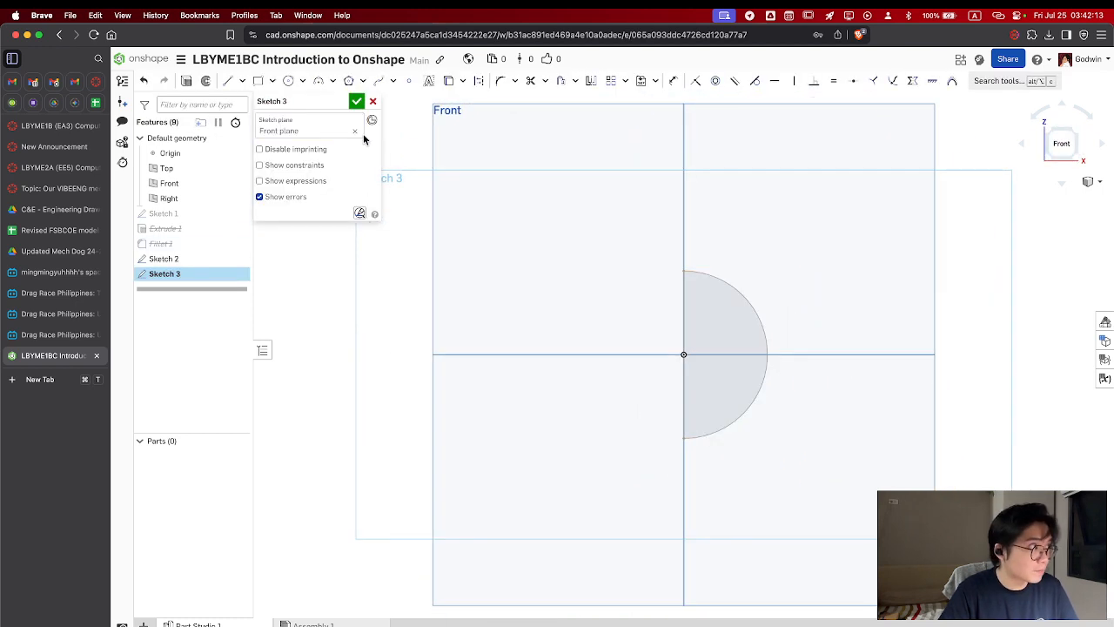
pyautogui.click(227, 80)
pyautogui.moveTo(649, 199)
pyautogui.mouseDown()
pyautogui.moveTo(499, 326)
pyautogui.moveTo(514, 341)
pyautogui.mouseUp()
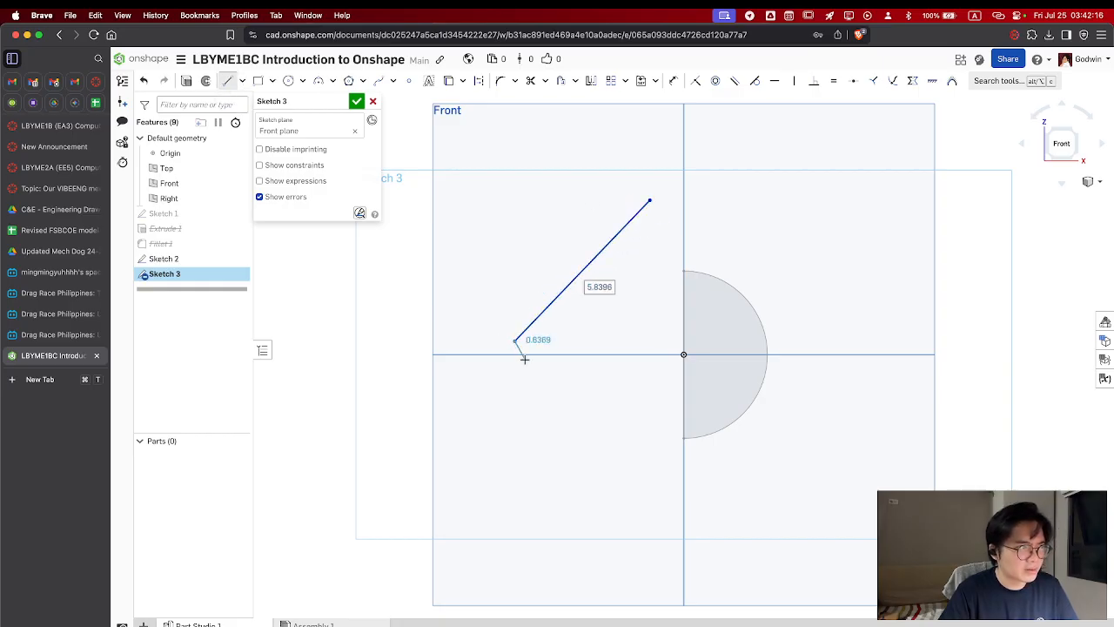
pyautogui.click(357, 101)
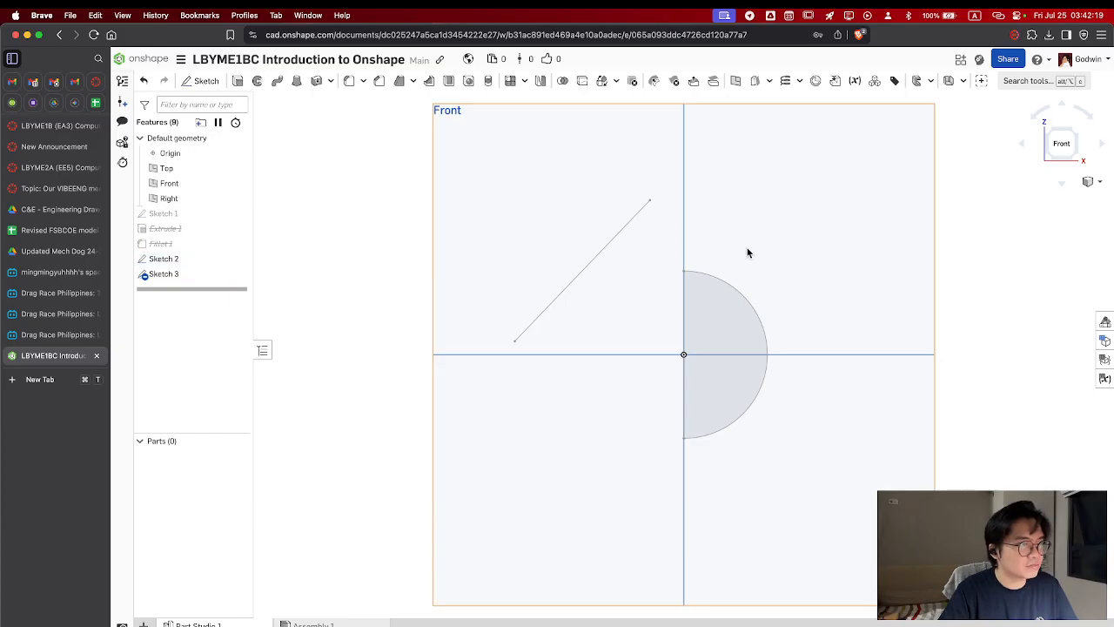
# Revolve the semicircle region a full turn around the slanted line as a new solid
pyautogui.moveTo(747, 247); pyautogui.dragTo(730, 255, button='right')
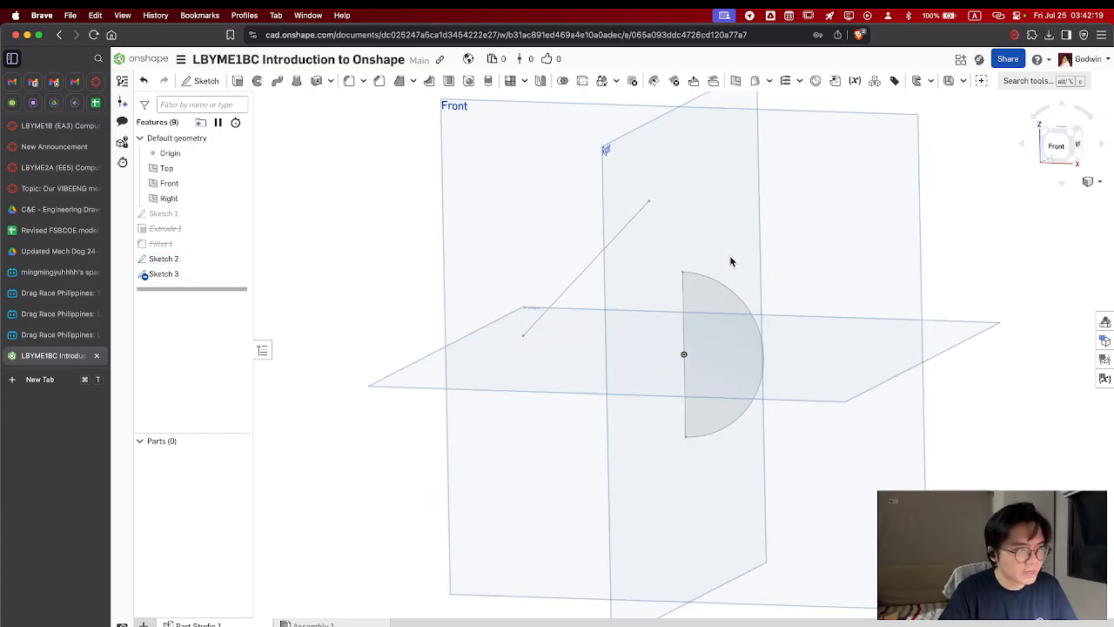
pyautogui.click(257, 80)
pyautogui.click(697, 305)
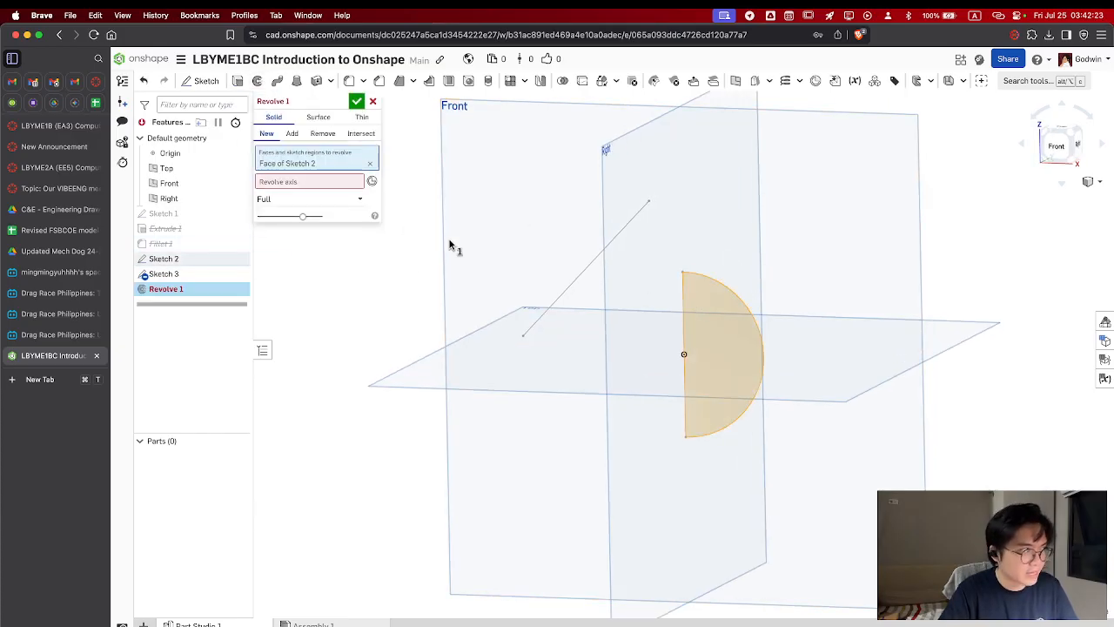
pyautogui.click(335, 182)
pyautogui.click(632, 219)
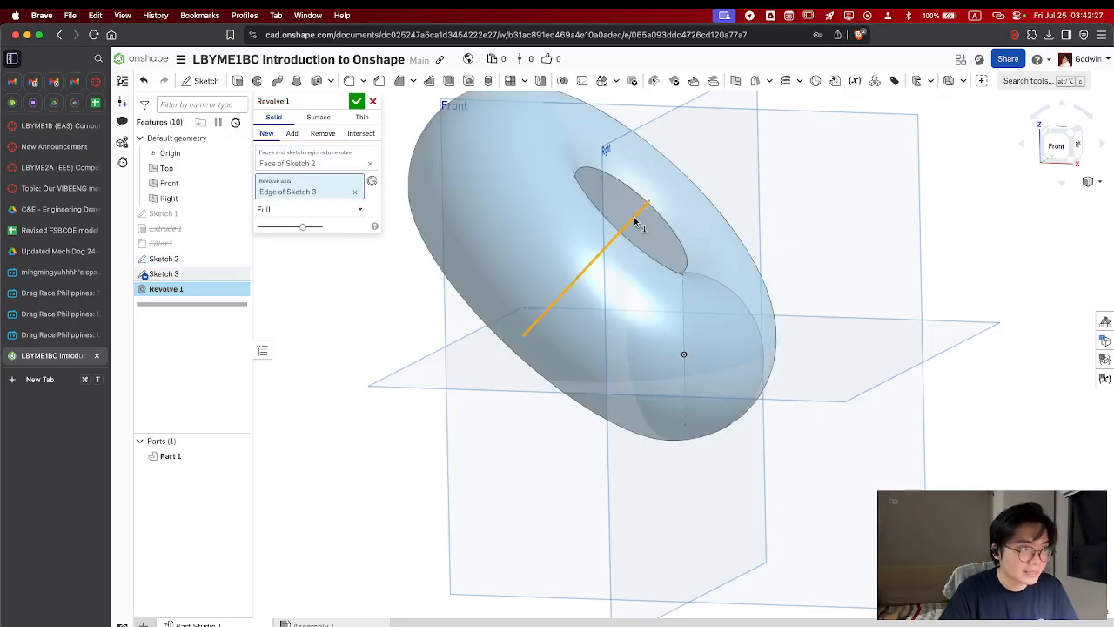
pyautogui.click(356, 101)
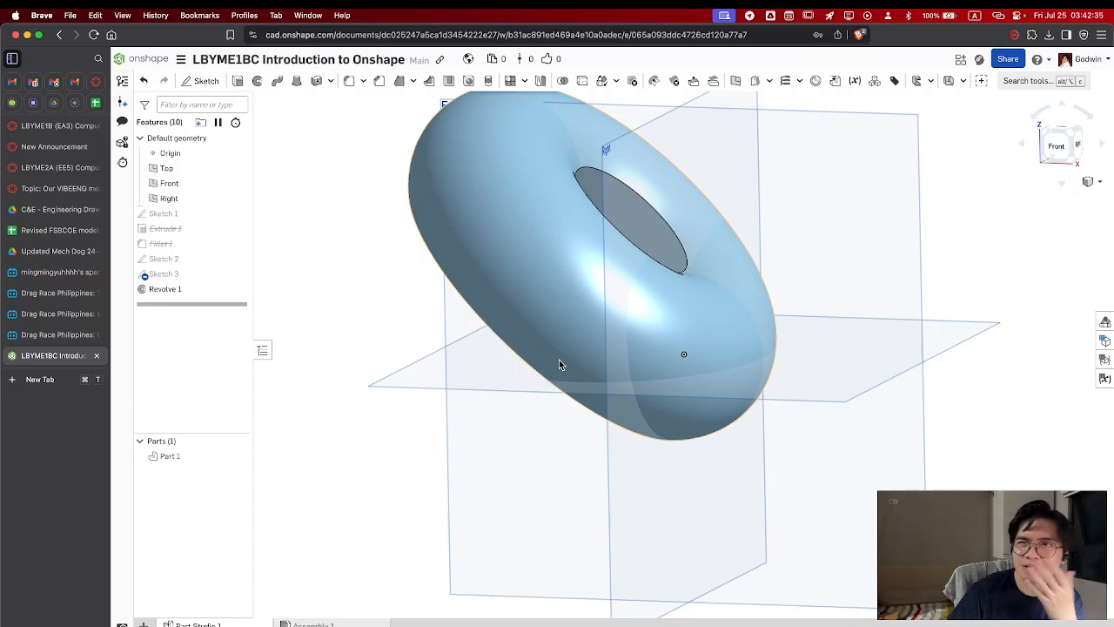
# Inspect the revolved ring from several sides, restore an isometric view and display it shaded without edges
pyautogui.moveTo(559, 365); pyautogui.dragTo(763, 224, button='right')
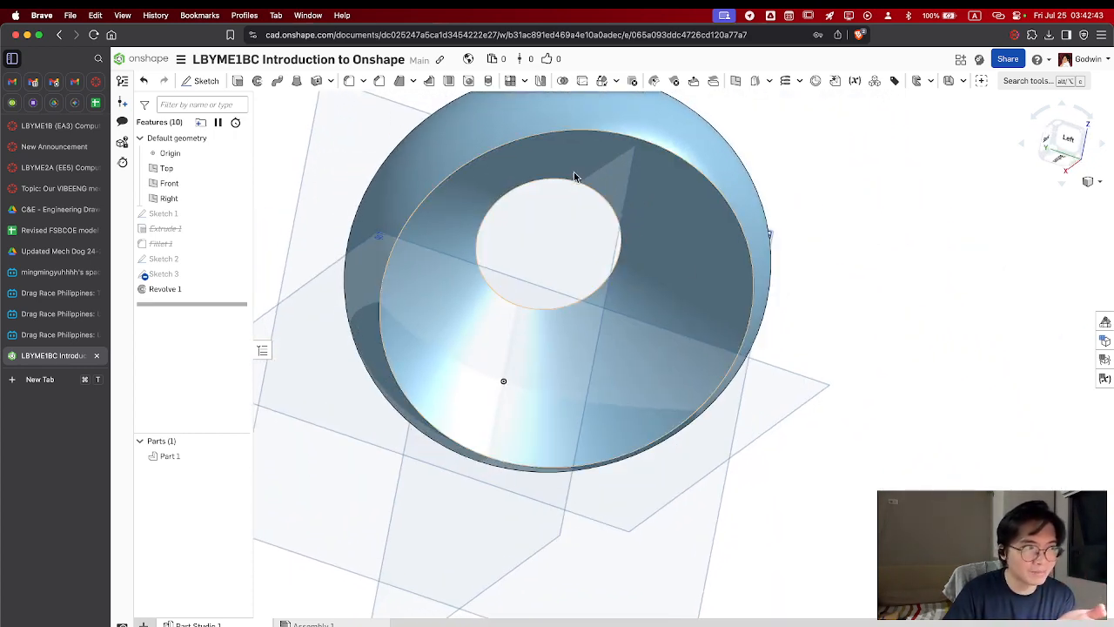
pyautogui.moveTo(576, 178); pyautogui.dragTo(730, 264, button='right')
pyautogui.moveTo(1056, 160); pyautogui.dragTo(1070, 195)
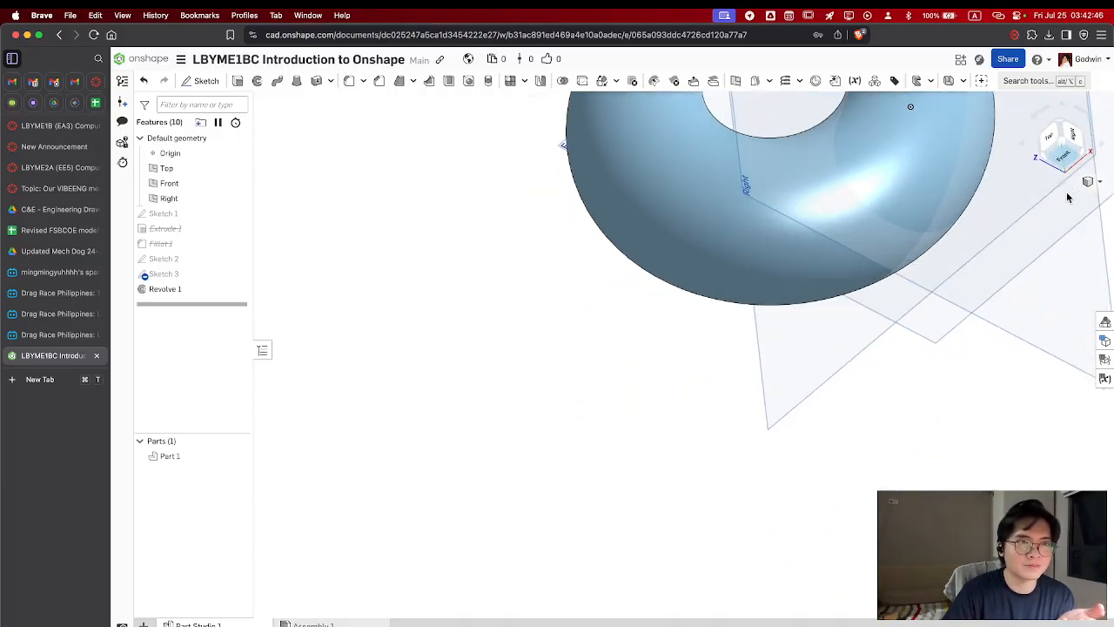
pyautogui.click(1066, 144)
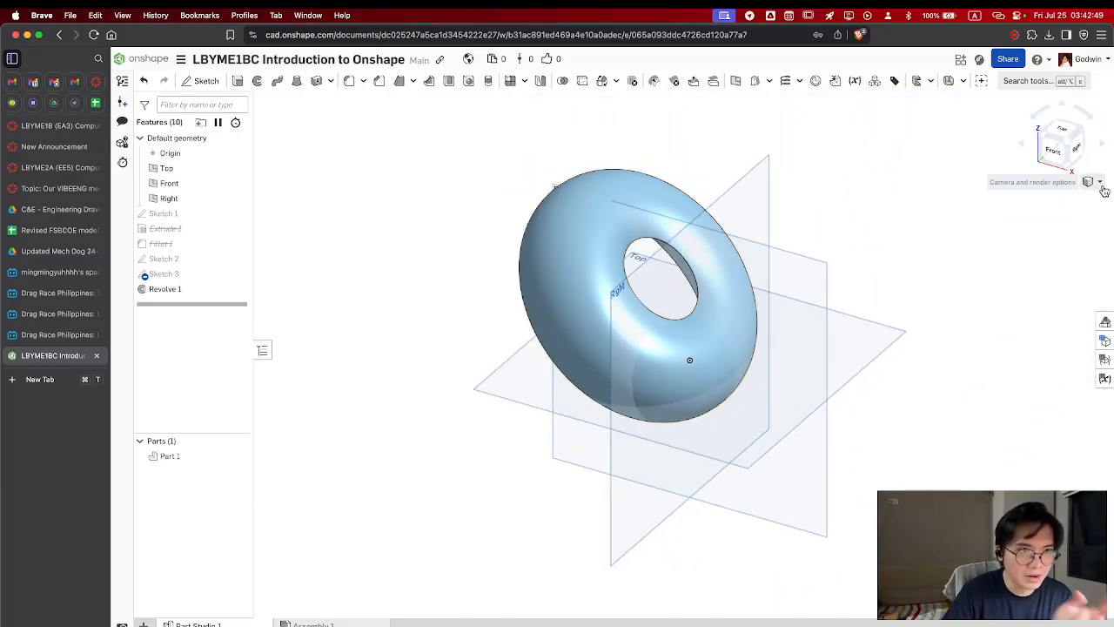
pyautogui.click(1098, 183)
pyautogui.moveTo(1047, 295)
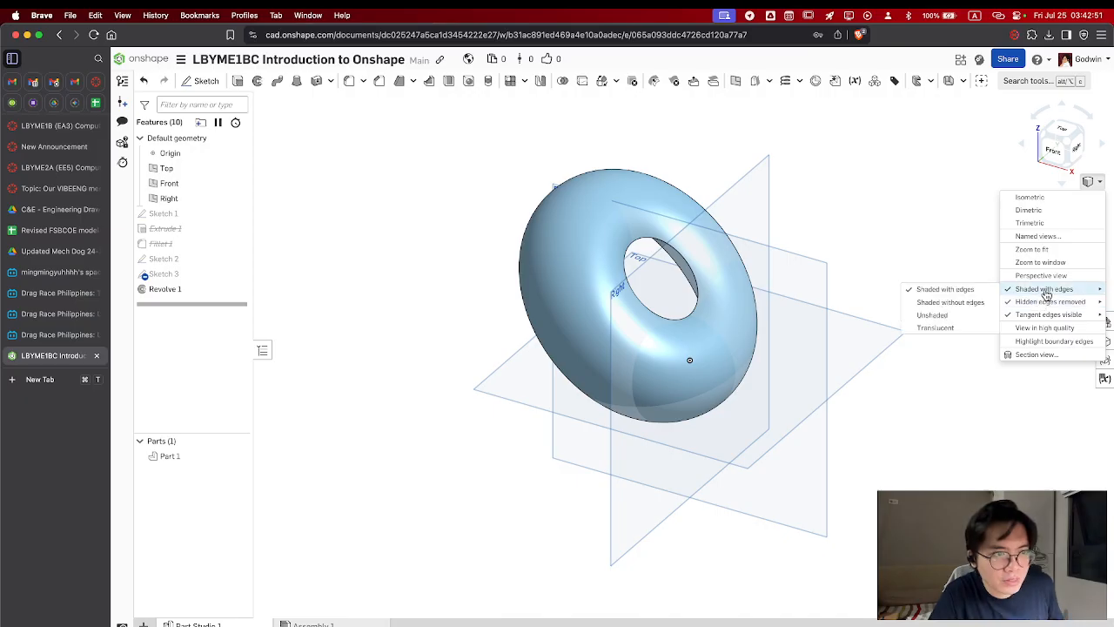
pyautogui.click(956, 307)
# Switch the ring's display style to unshaded and then to translucent
pyautogui.click(1087, 182)
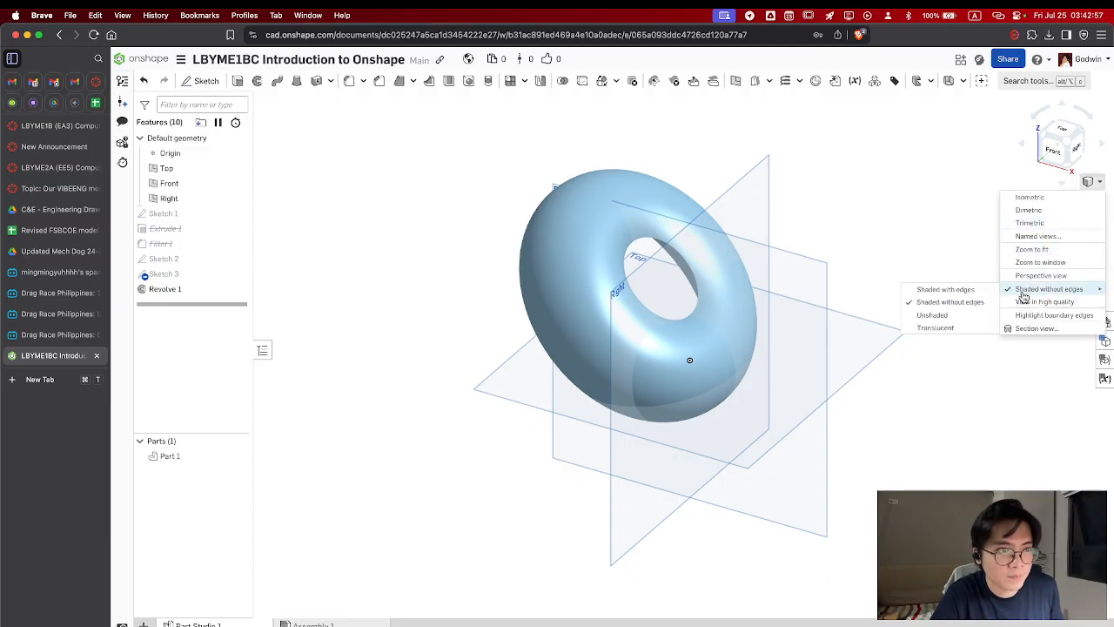
pyautogui.moveTo(1009, 289)
pyautogui.click(963, 322)
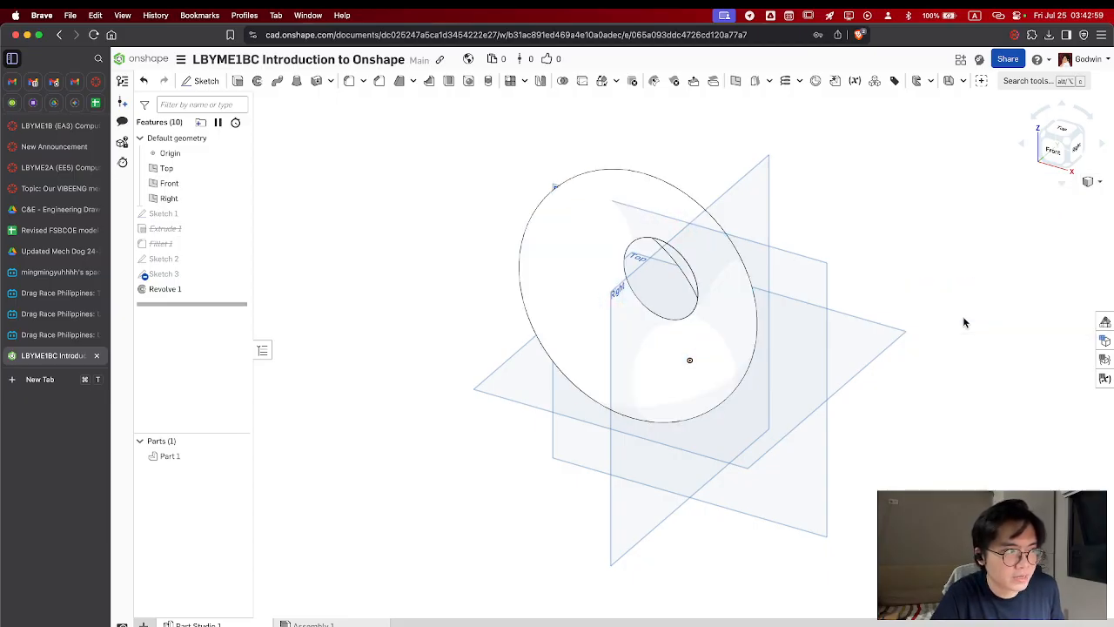
pyautogui.click(1090, 182)
pyautogui.moveTo(1016, 288)
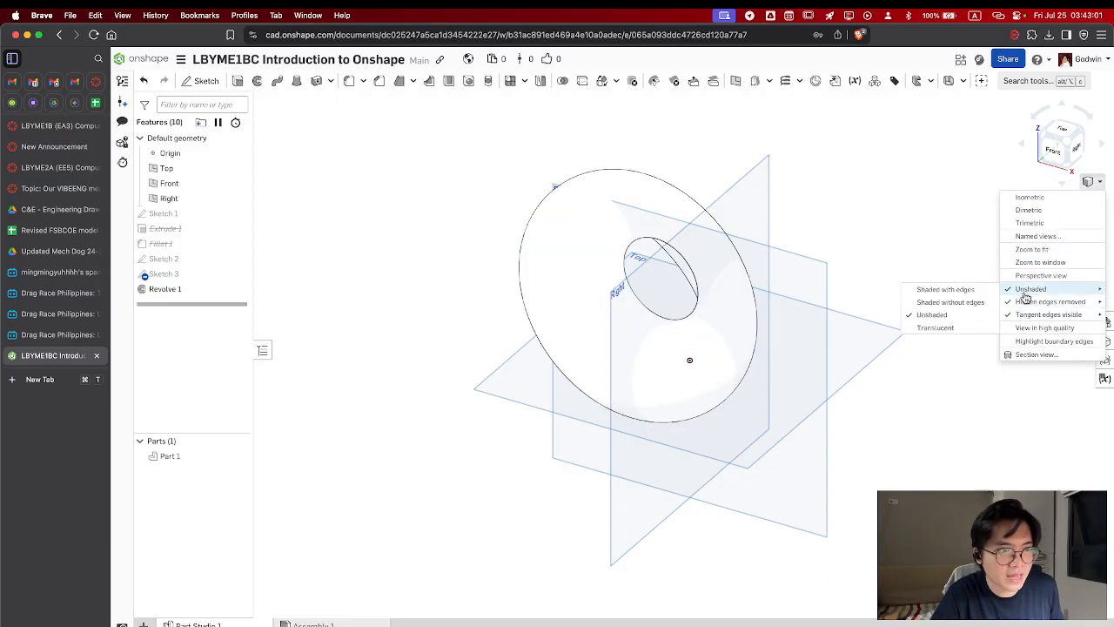
pyautogui.click(968, 328)
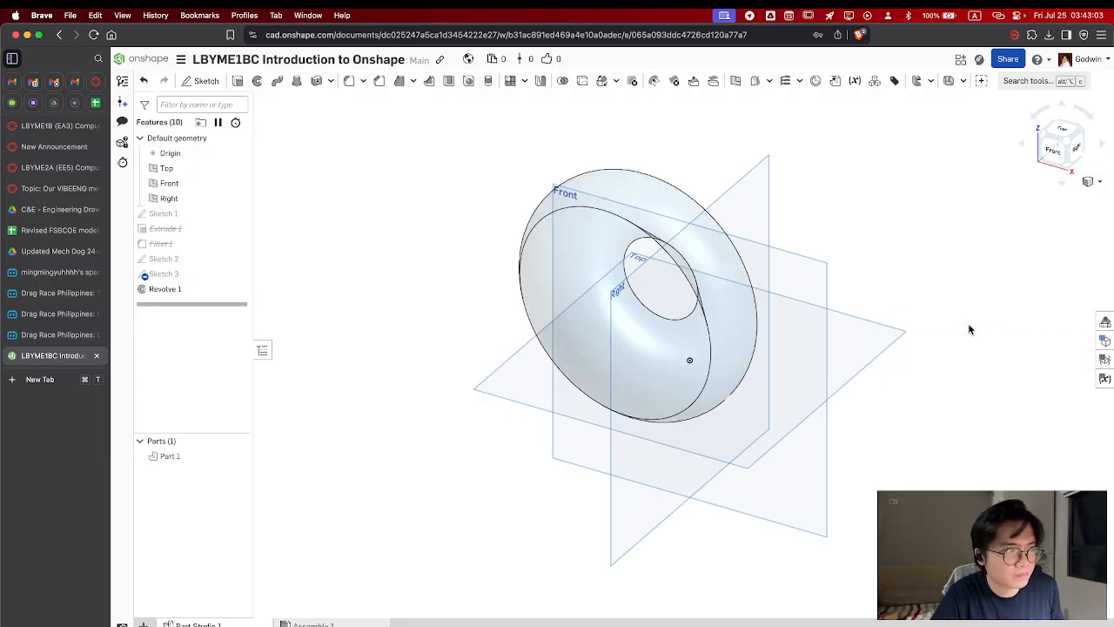
# Set the tangent edges of the translucent ring to phantom and then to removed
pyautogui.click(1090, 182)
pyautogui.moveTo(1037, 302)
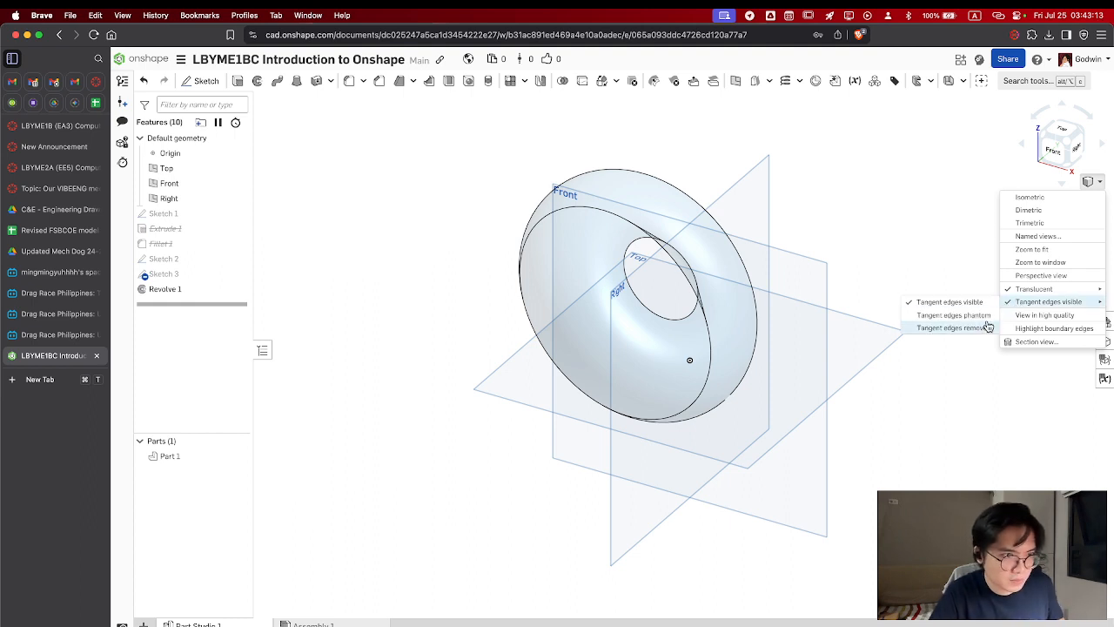
pyautogui.click(986, 326)
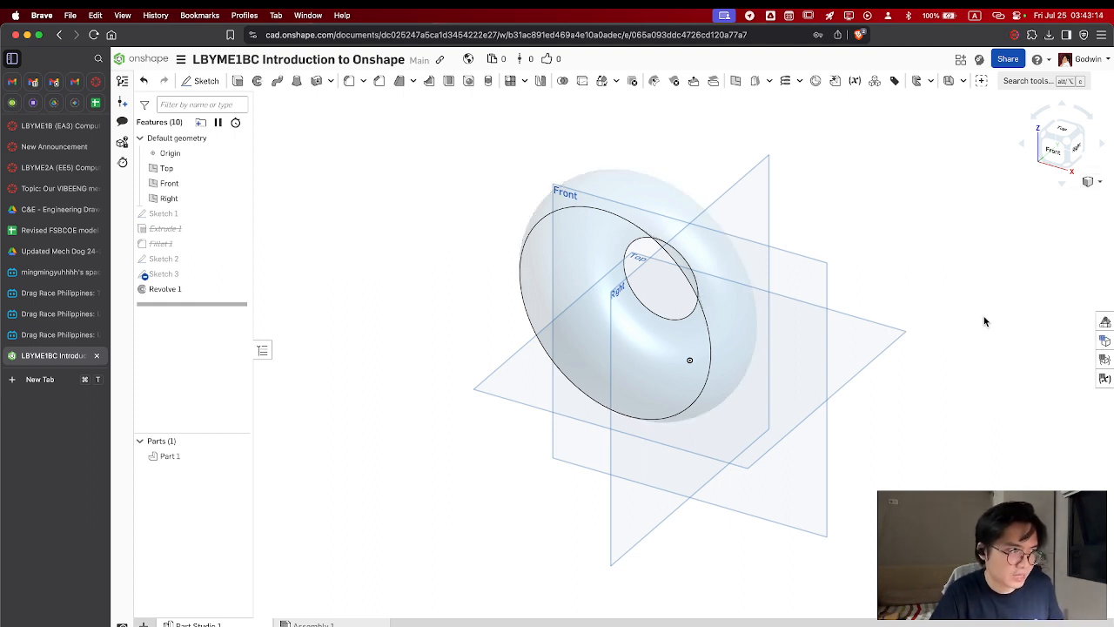
pyautogui.click(1092, 181)
pyautogui.moveTo(1069, 301)
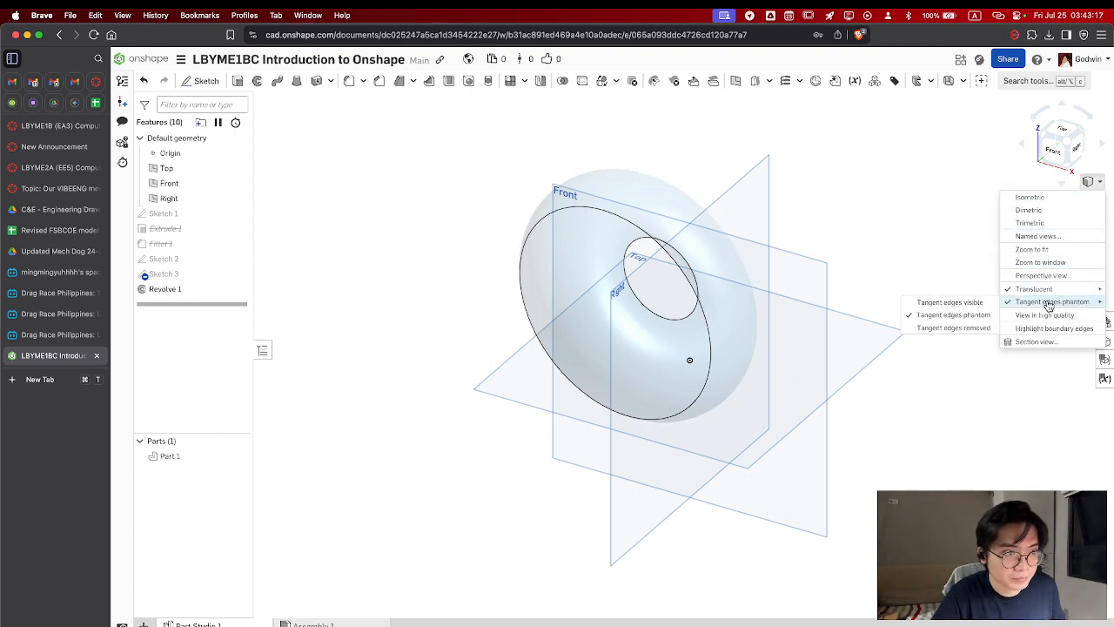
pyautogui.click(953, 328)
# Display the ring unshaded with tangent edges visible
pyautogui.click(1092, 181)
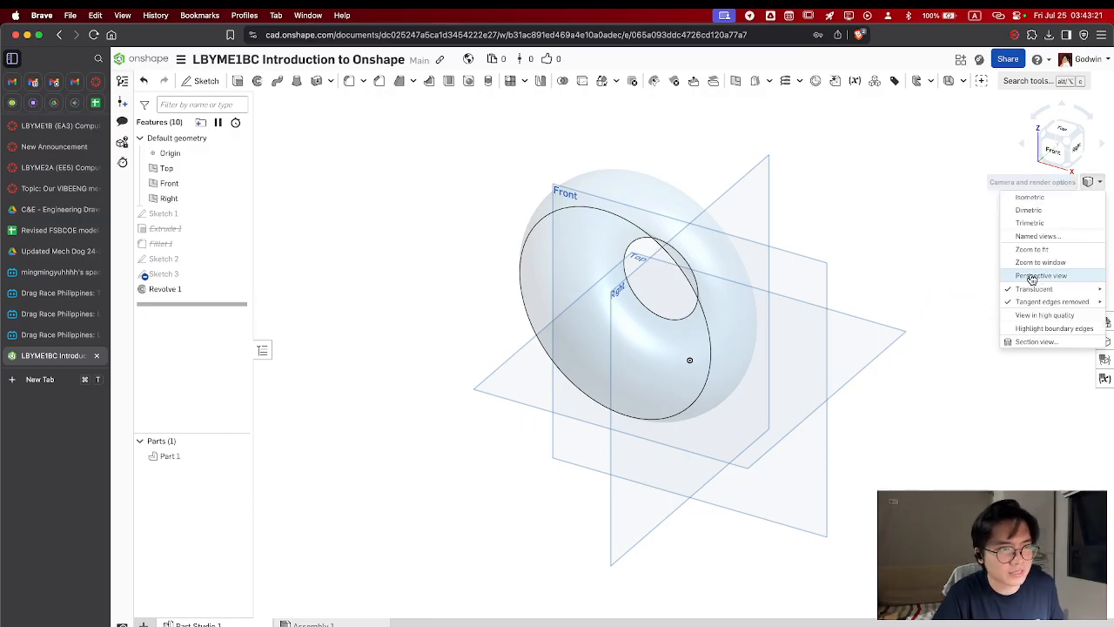
pyautogui.moveTo(1053, 301)
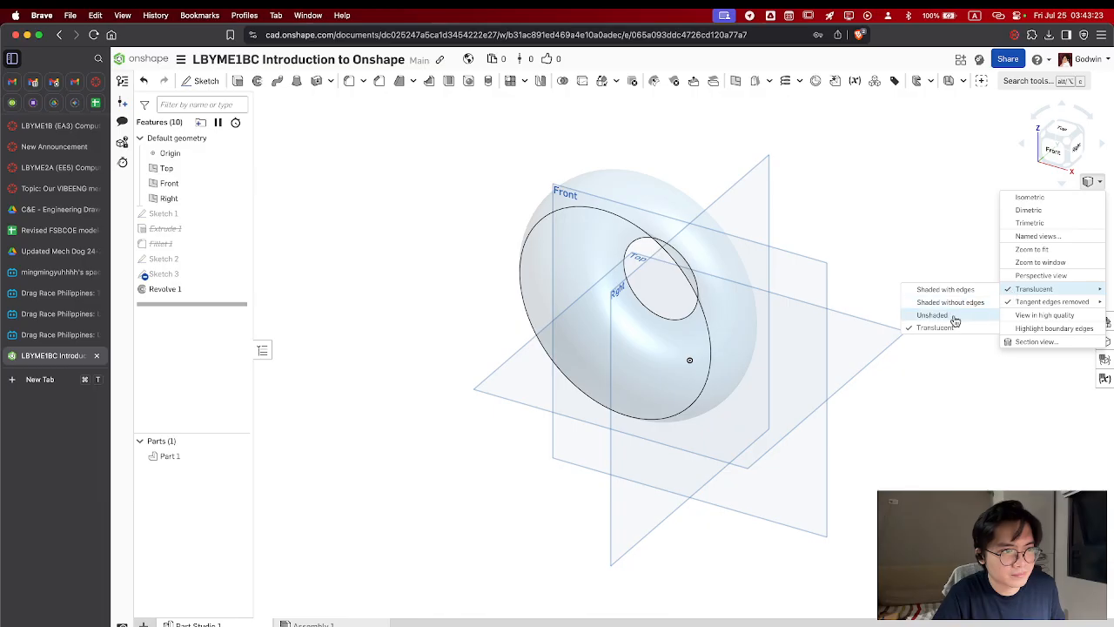
pyautogui.click(979, 302)
pyautogui.click(1092, 181)
pyautogui.moveTo(1018, 302)
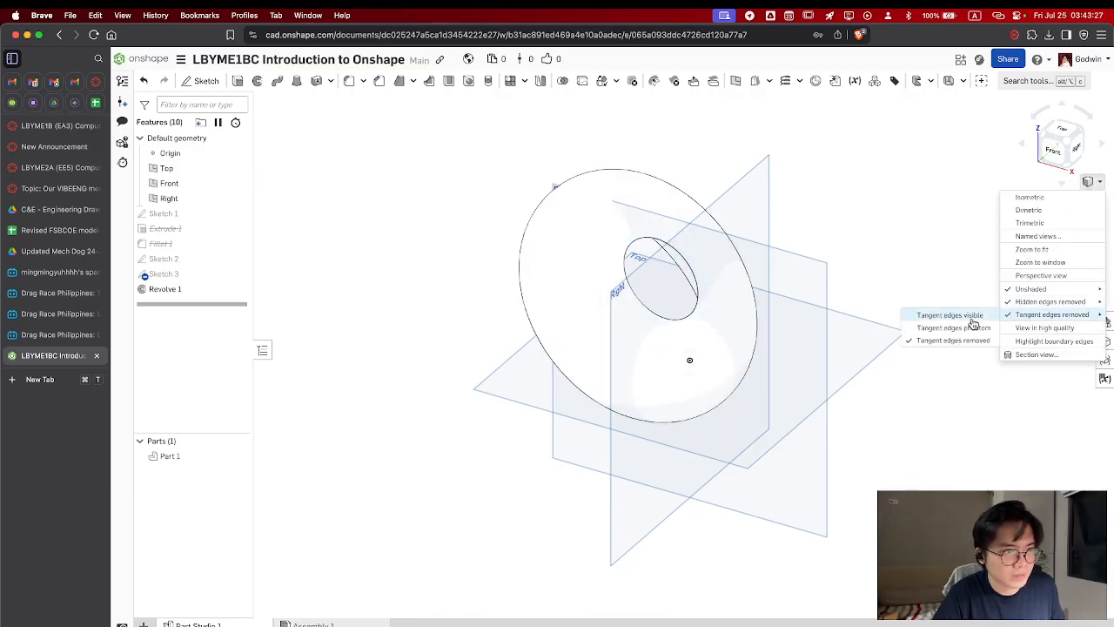
pyautogui.click(971, 319)
# Make the hidden edges of the unshaded ring visible and inspect them from different angles
pyautogui.click(1092, 181)
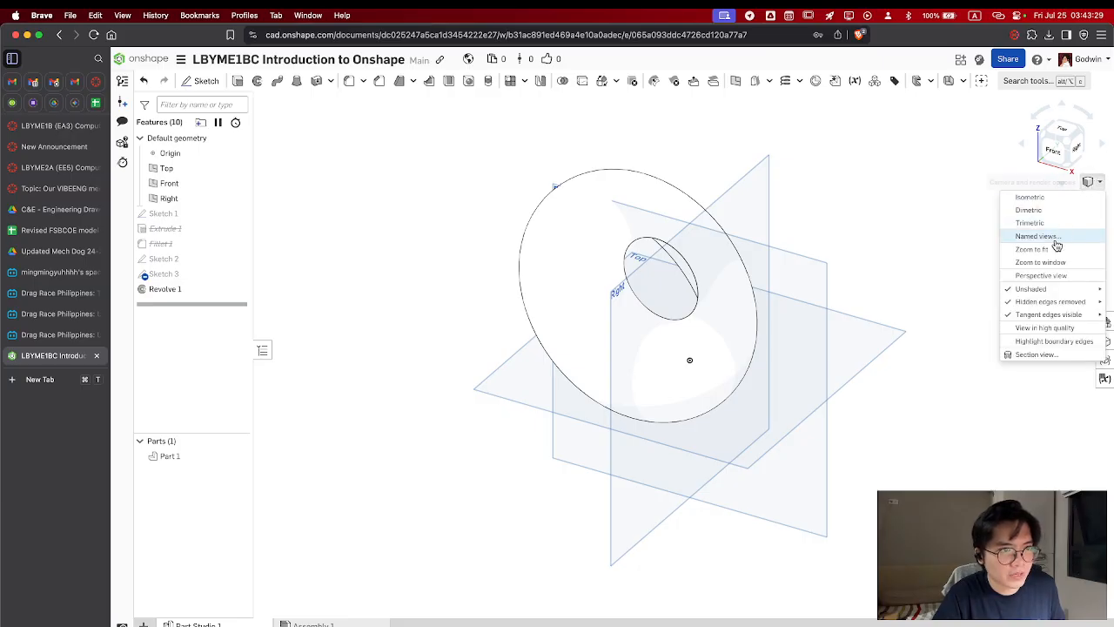
pyautogui.moveTo(1050, 292)
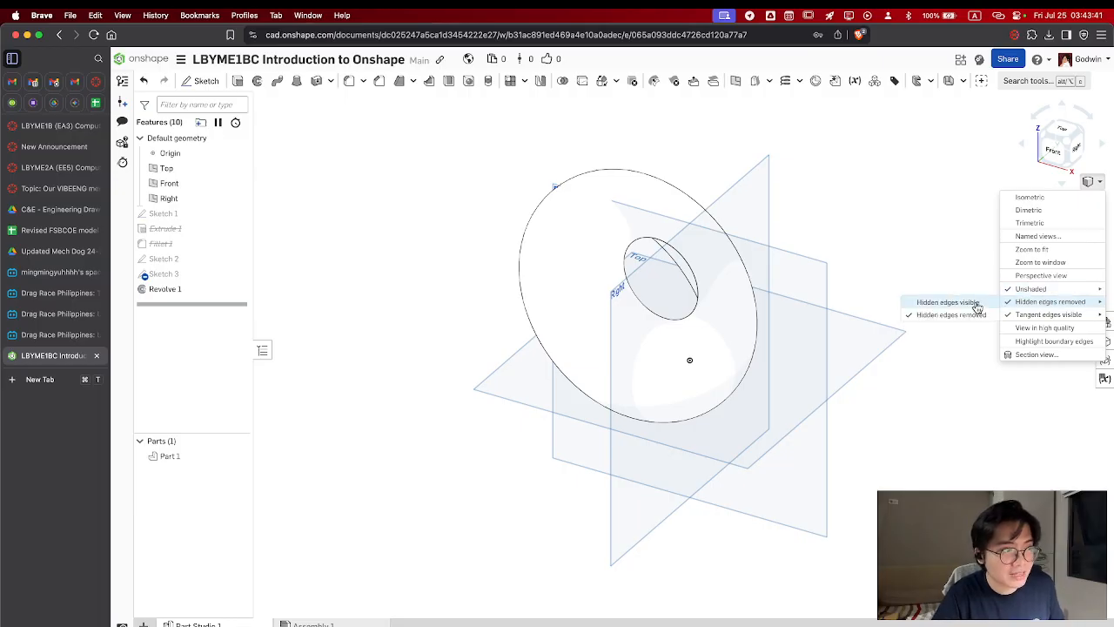
pyautogui.click(944, 302)
pyautogui.moveTo(750, 397); pyautogui.dragTo(706, 349, button='right')
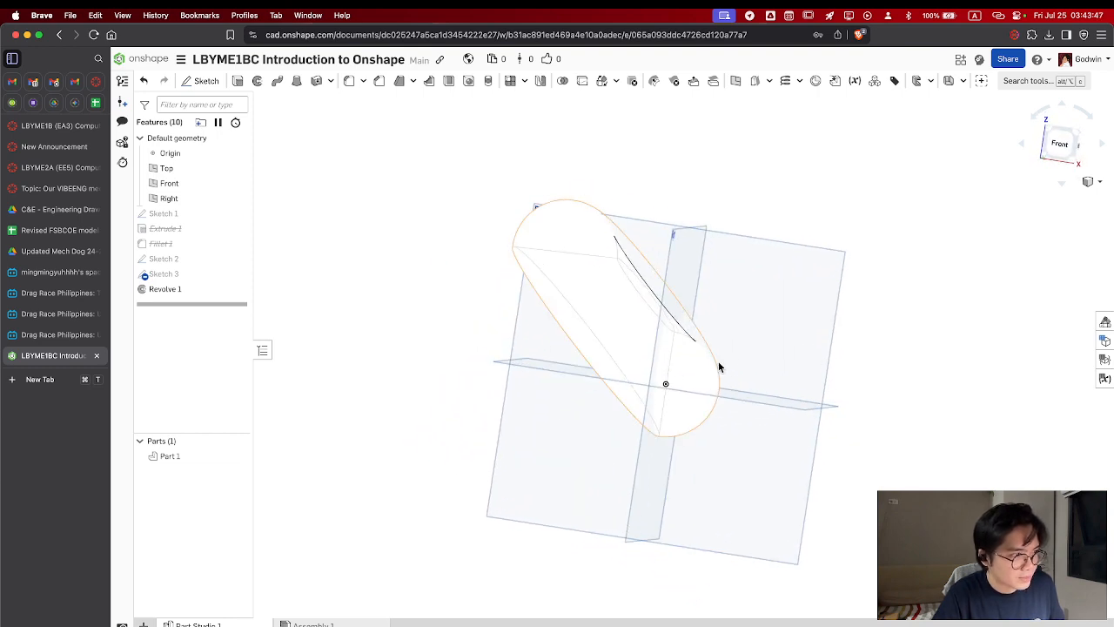
pyautogui.moveTo(715, 387); pyautogui.dragTo(718, 316, button='right')
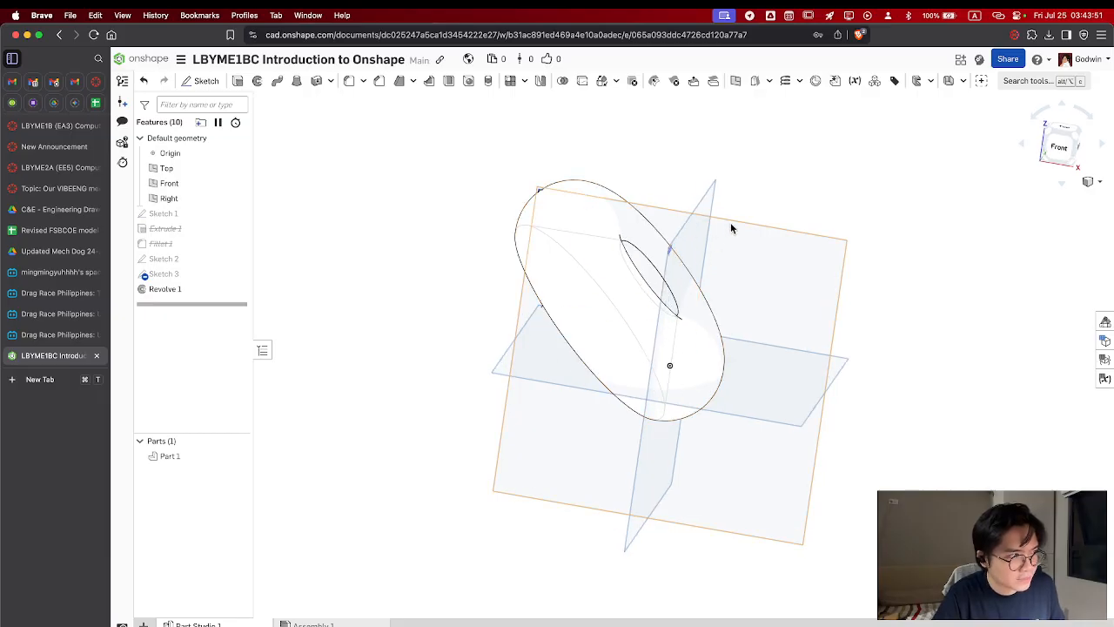
pyautogui.moveTo(741, 260); pyautogui.dragTo(743, 255, button='right')
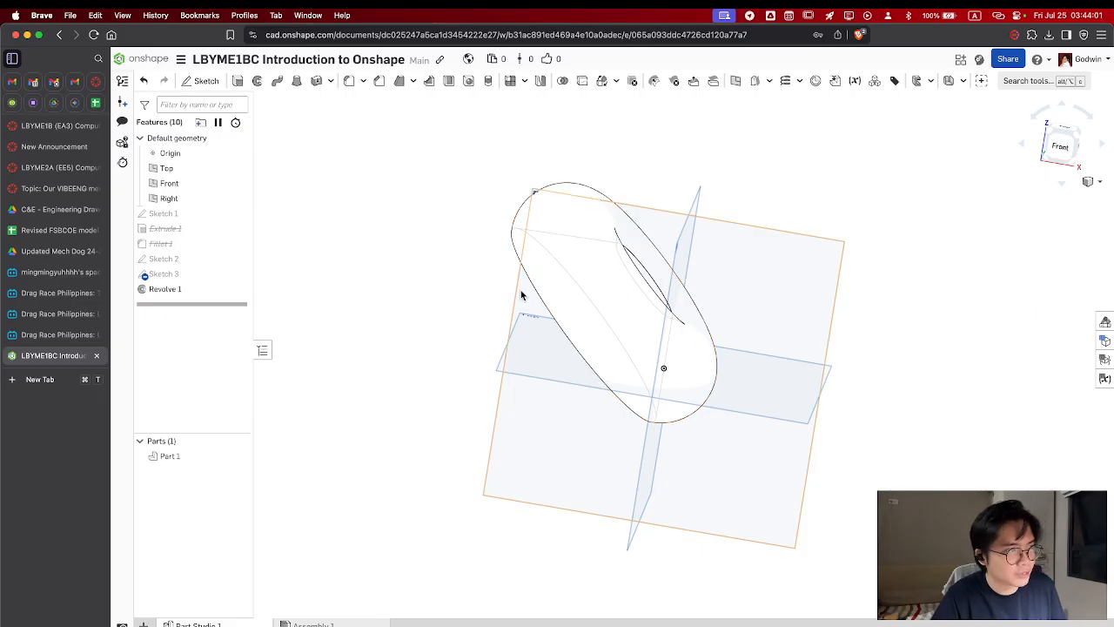
# Switch to the course page in Canvas, open Exercise 6: Coffee tumbler and examine the dimensioned tumbler and lid drawing
pyautogui.click(30, 127)
pyautogui.scroll(-7, 485, 385)
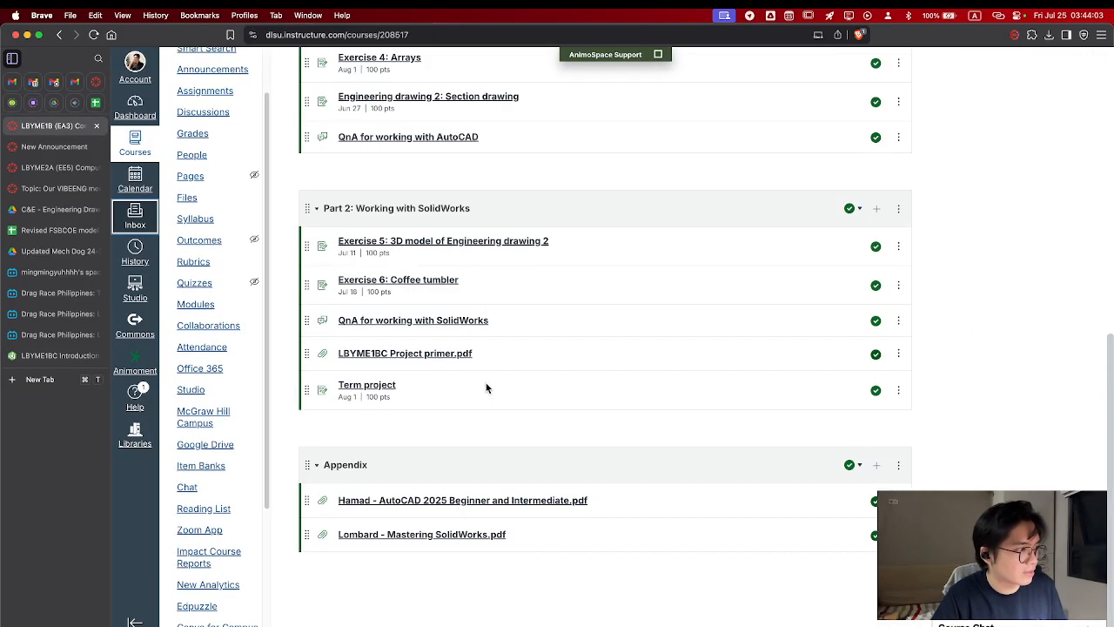
pyautogui.scroll(2, 445, 233)
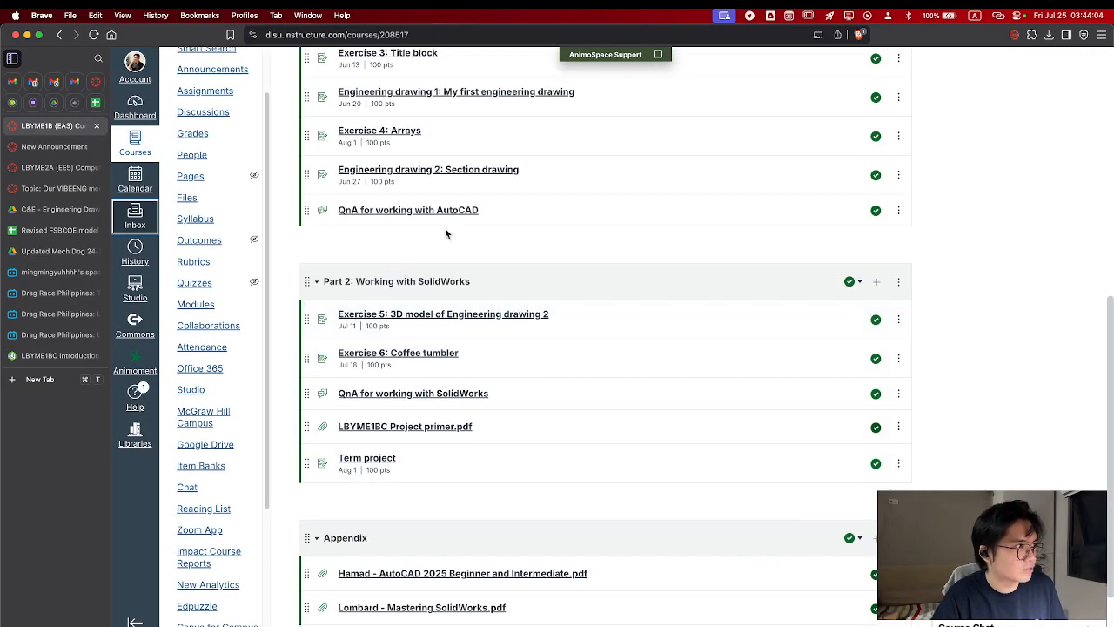
pyautogui.click(437, 352)
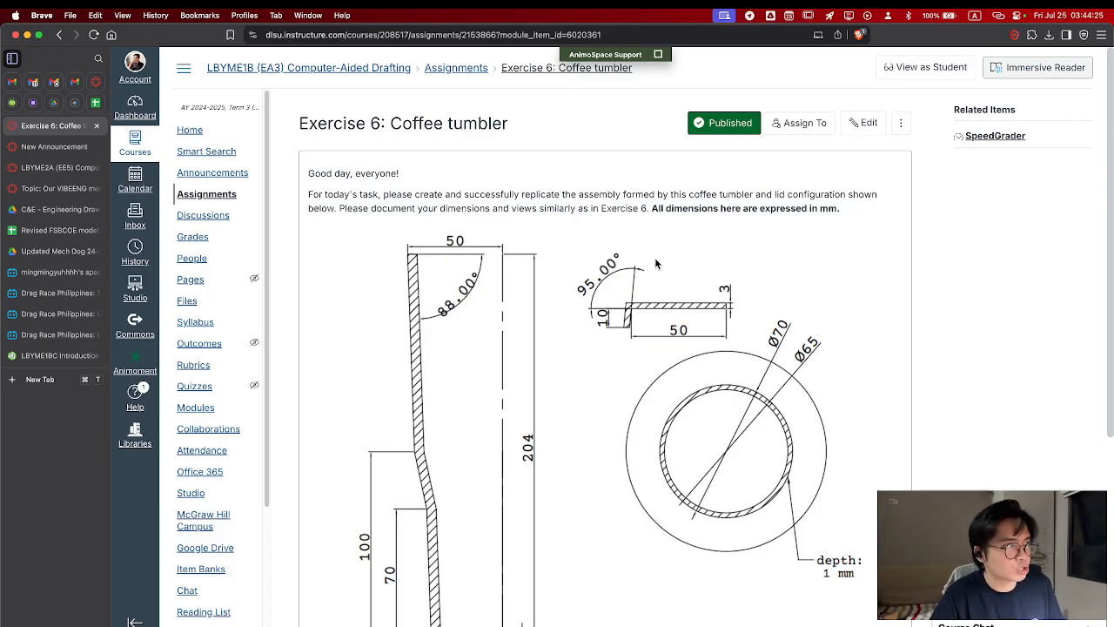
pyautogui.scroll(-5, 648, 383)
pyautogui.scroll(2, 648, 383)
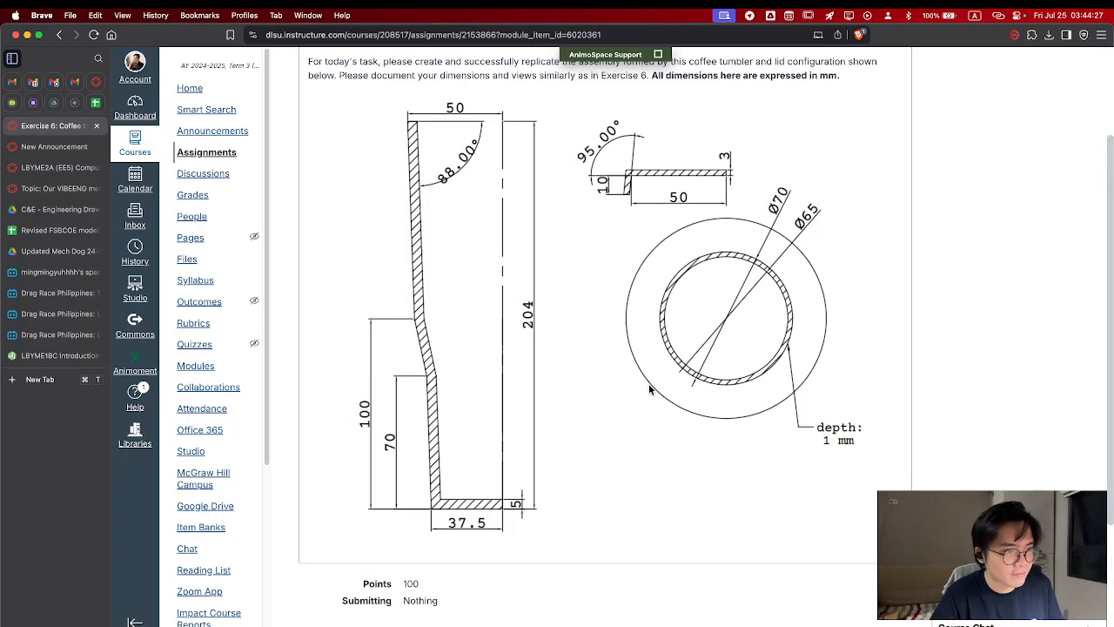
pyautogui.scroll(1, 648, 385)
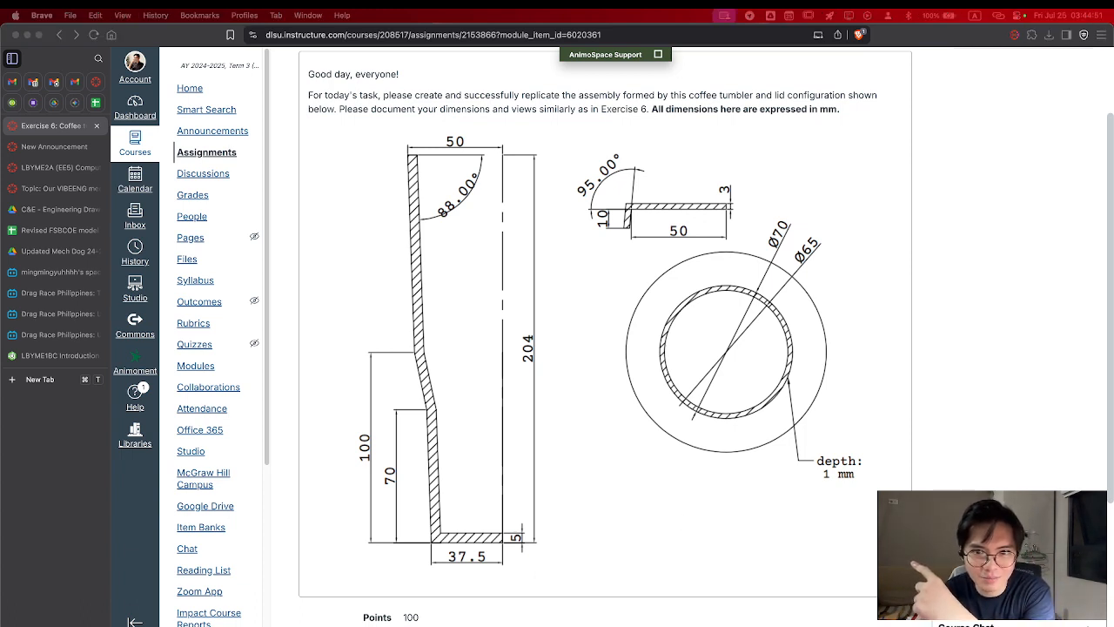
pyautogui.moveTo(992, 556); pyautogui.dragTo(564, 452)
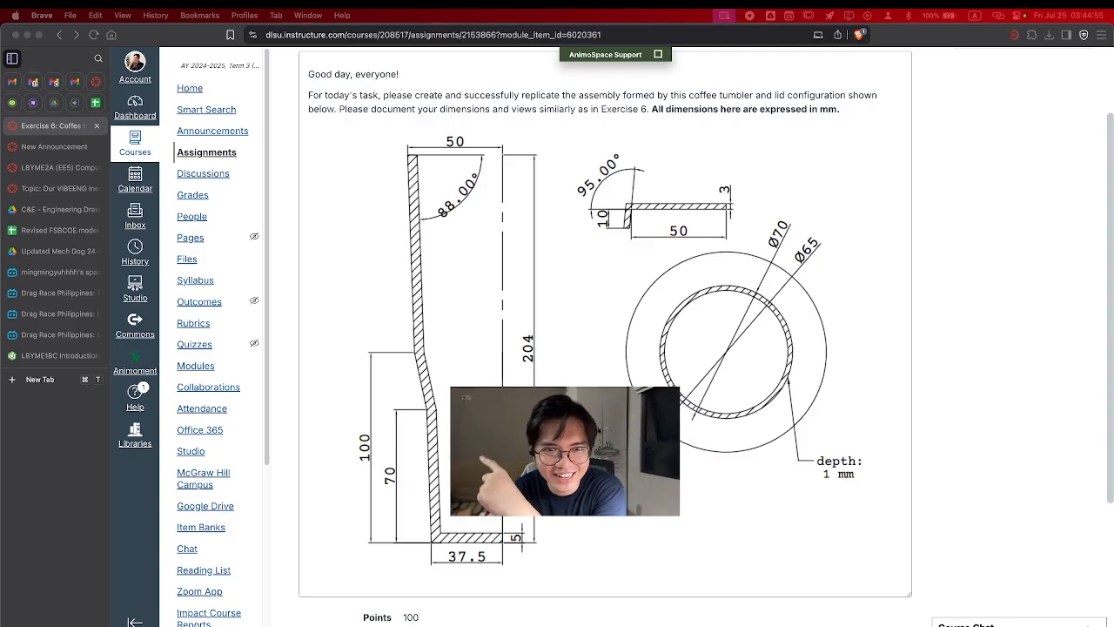
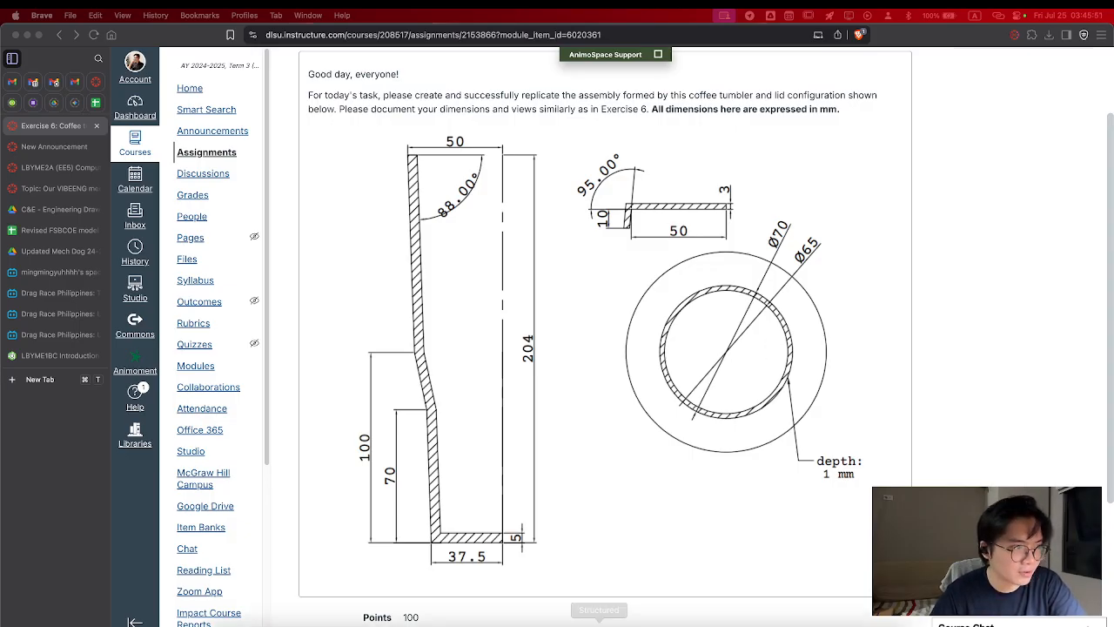
# Open Tayasui Sketches, dismiss the subscription offer and create a Full Screen canvas of 3840 × 2160 px on plain paper
pyautogui.moveTo(782, 614)
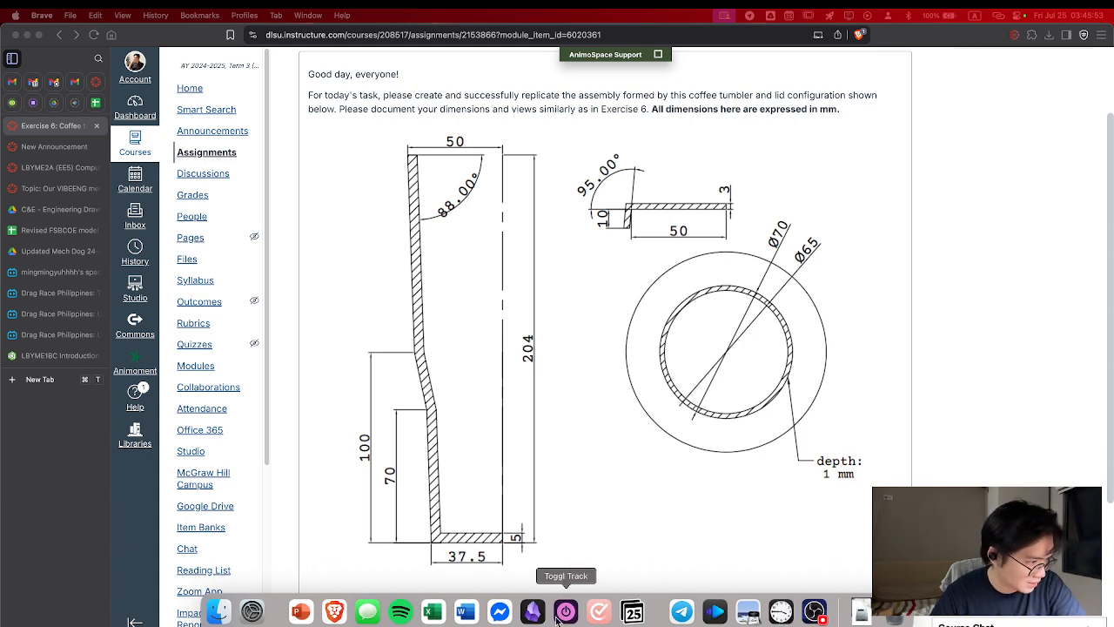
pyautogui.hotkey('alt', 'space')
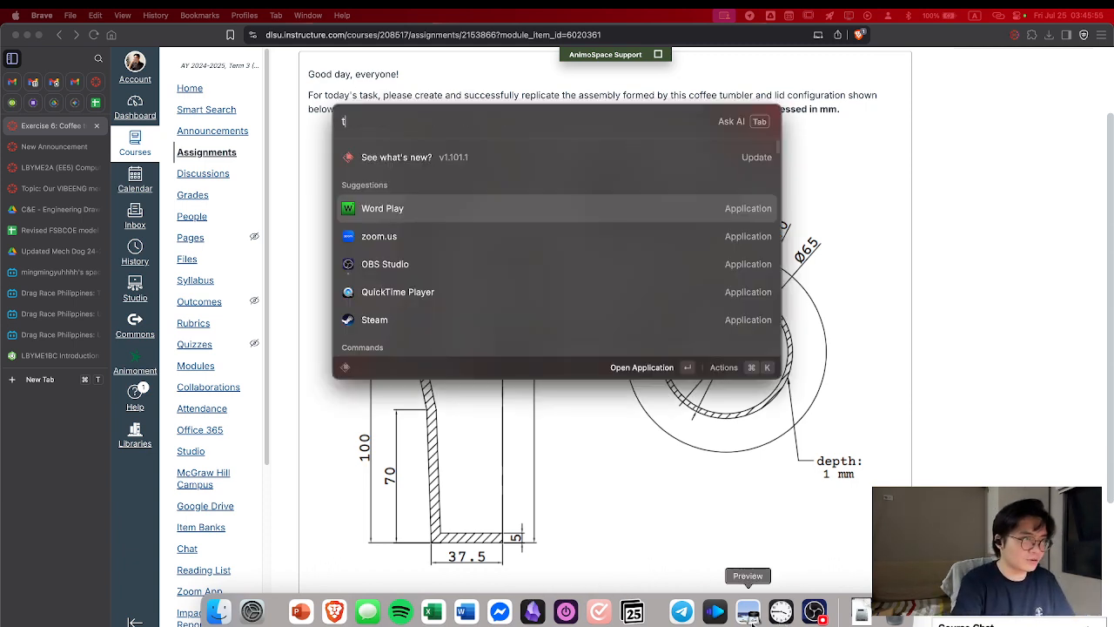
pyautogui.write('taya')
pyautogui.press('Return')
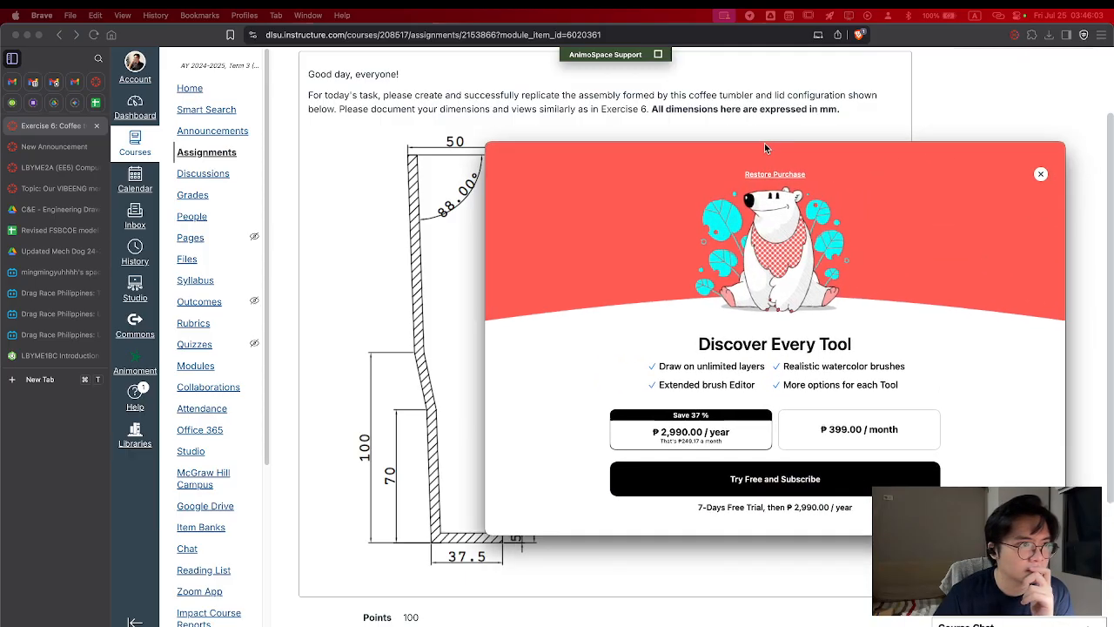
pyautogui.click(1041, 175)
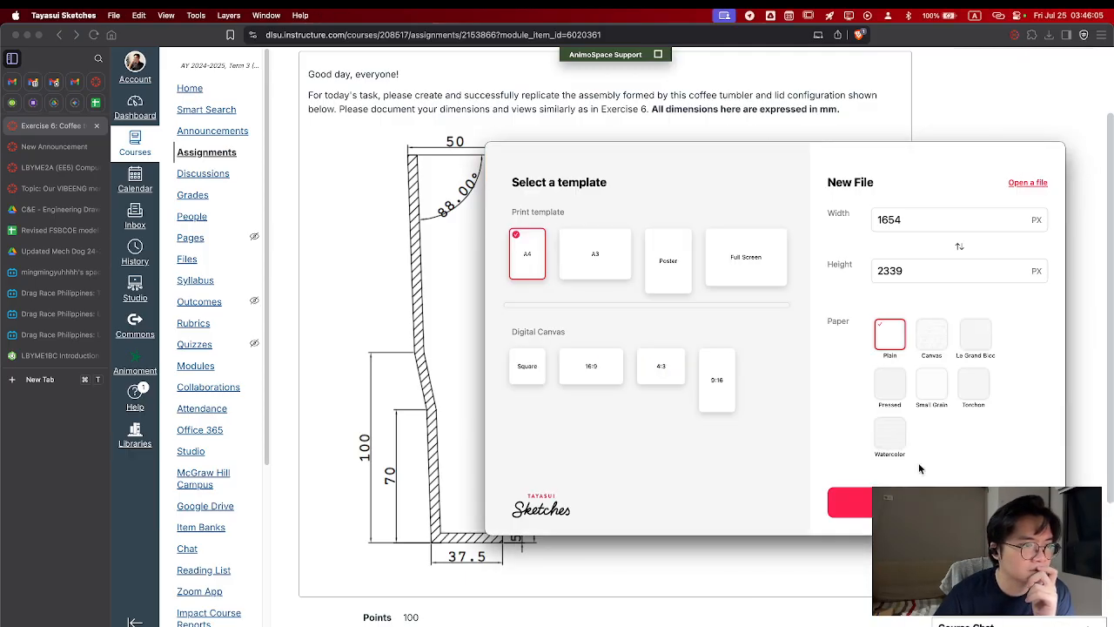
pyautogui.click(735, 258)
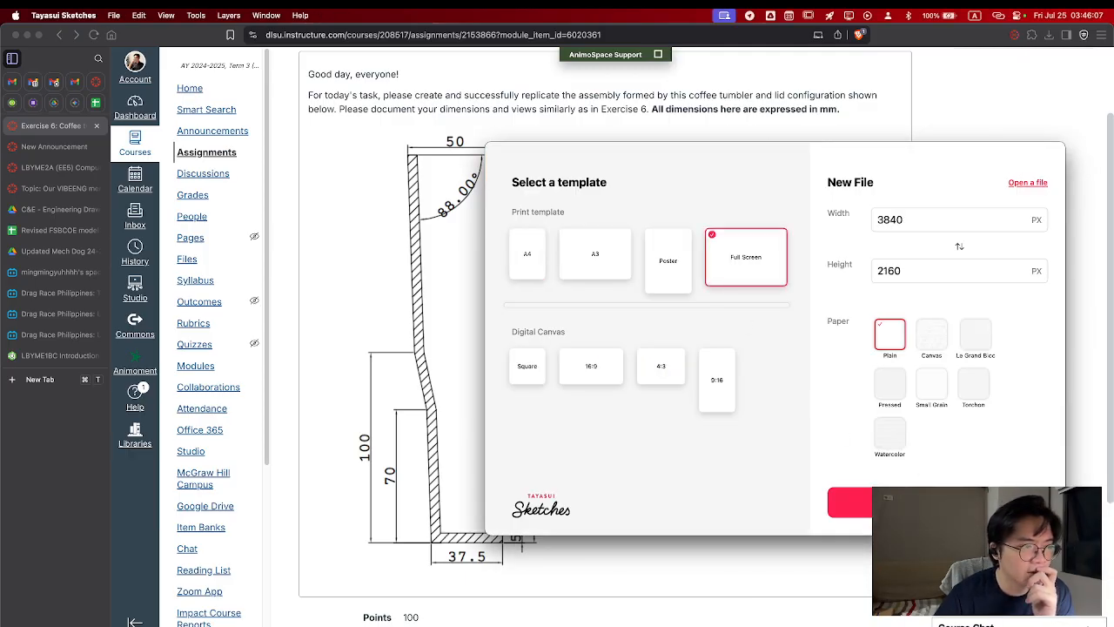
pyautogui.click(849, 501)
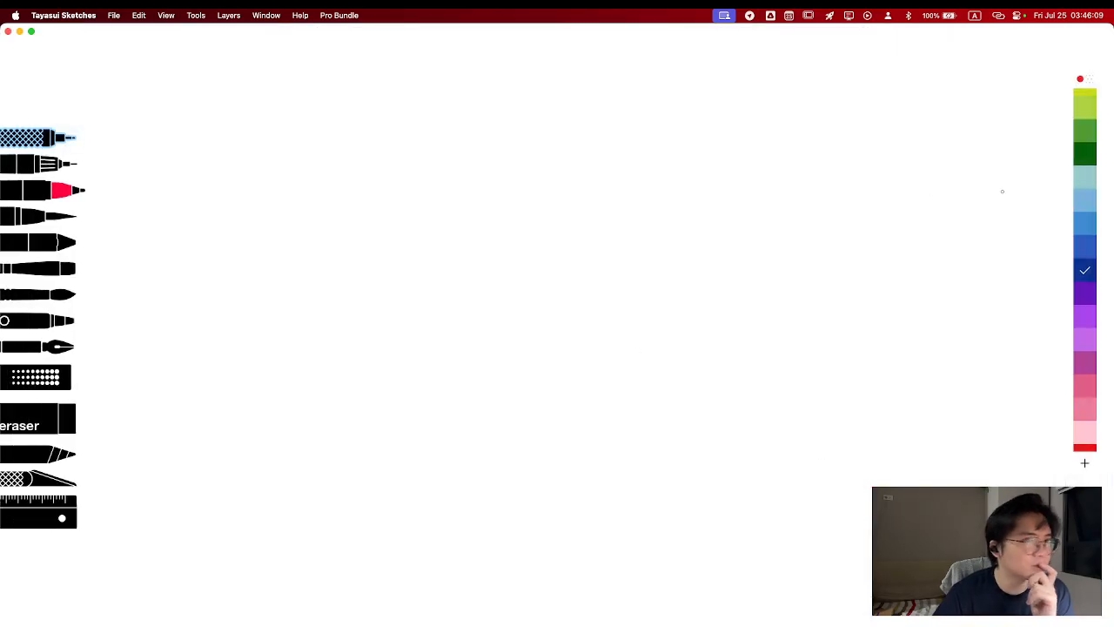
# Draw a freehand black tumbler with an oval rim, tapered upper sides and a narrower lower body
pyautogui.scroll(-5, 1084, 409)
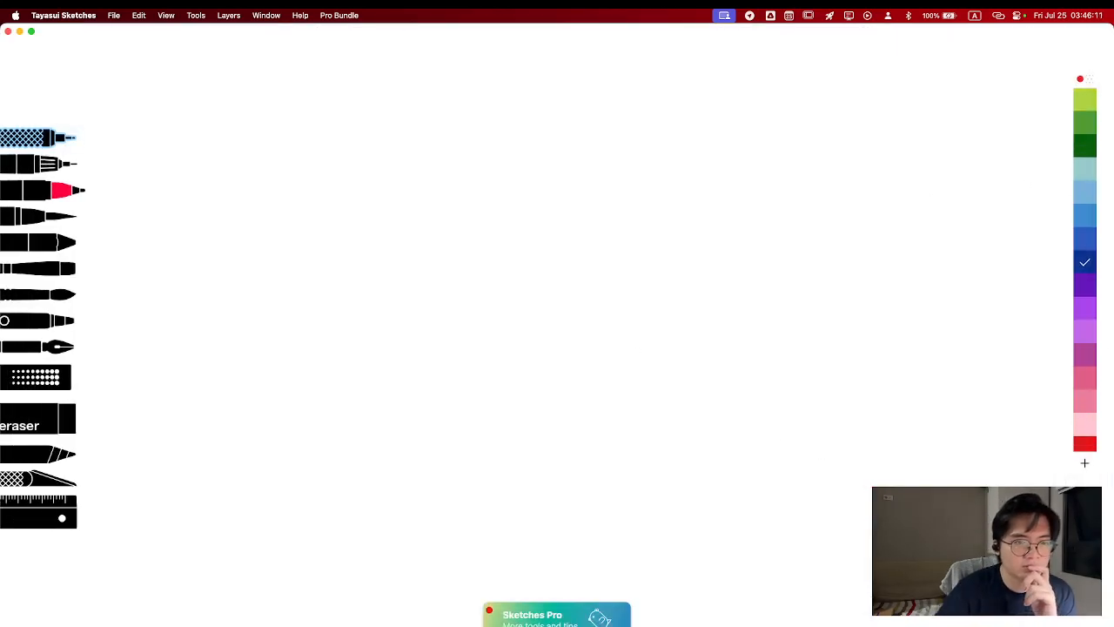
pyautogui.click(1085, 411)
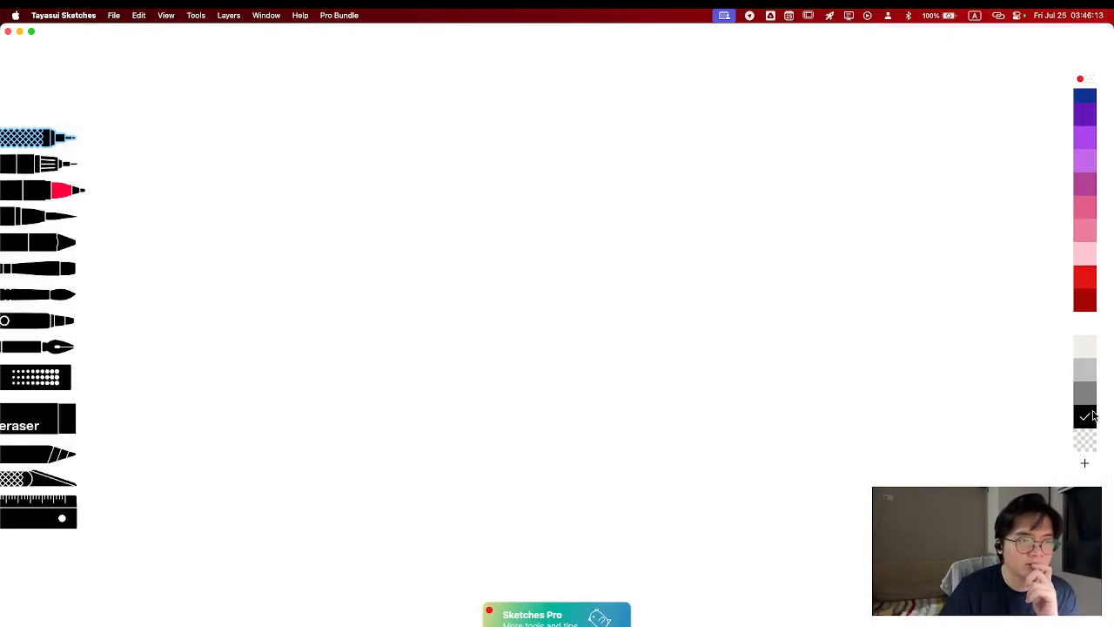
pyautogui.moveTo(574, 145)
pyautogui.mouseDown()
pyautogui.moveTo(600, 173)
pyautogui.moveTo(549, 149)
pyautogui.mouseUp()
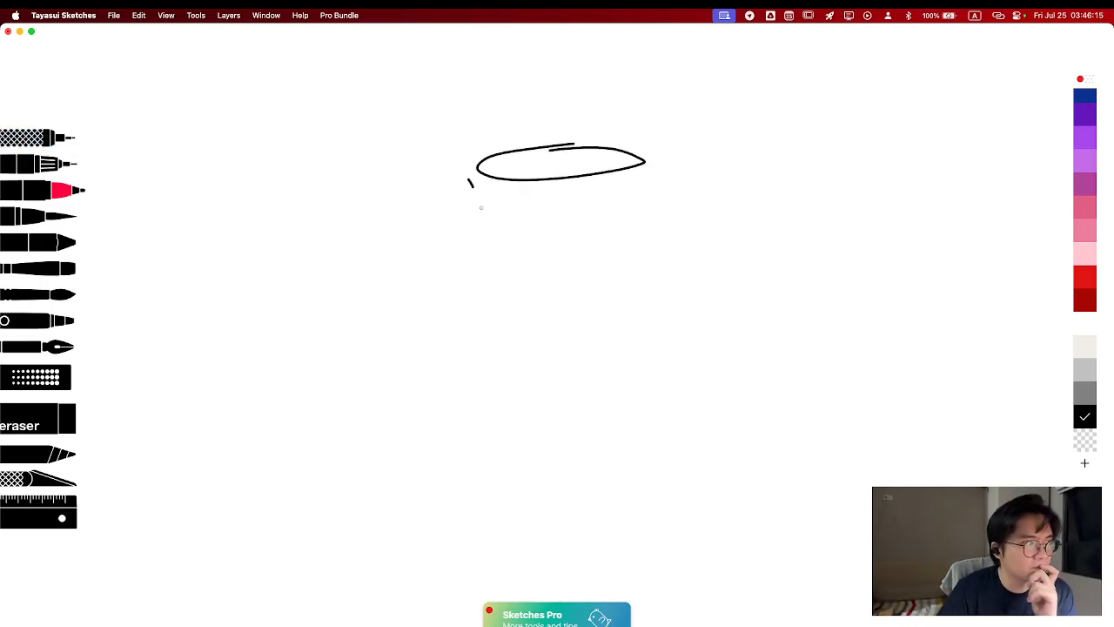
pyautogui.moveTo(480, 207); pyautogui.dragTo(526, 302)
pyautogui.moveTo(526, 310)
pyautogui.mouseDown()
pyautogui.moveTo(529, 392)
pyautogui.moveTo(589, 391)
pyautogui.moveTo(645, 209)
pyautogui.moveTo(632, 152)
pyautogui.mouseUp()
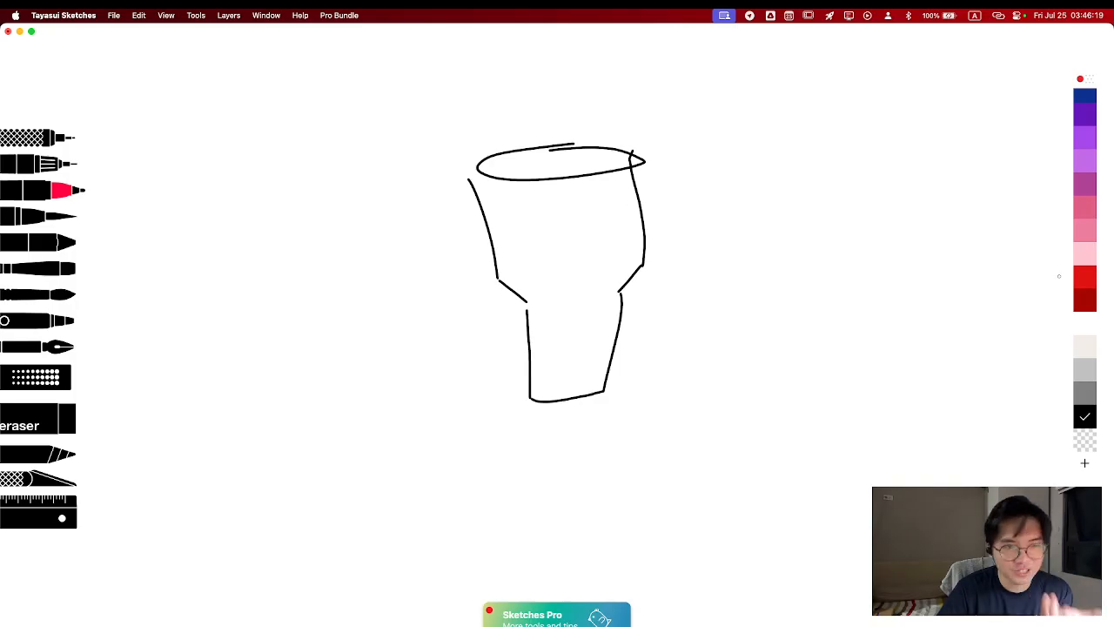
# Draw a flat round lid in grey beside the tumbler, with a smaller oval on its upper face
pyautogui.click(1093, 397)
pyautogui.moveTo(791, 218)
pyautogui.mouseDown()
pyautogui.moveTo(853, 220)
pyautogui.moveTo(756, 222)
pyautogui.mouseUp()
pyautogui.moveTo(738, 259)
pyautogui.mouseDown()
pyautogui.moveTo(880, 241)
pyautogui.moveTo(867, 250)
pyautogui.mouseUp()
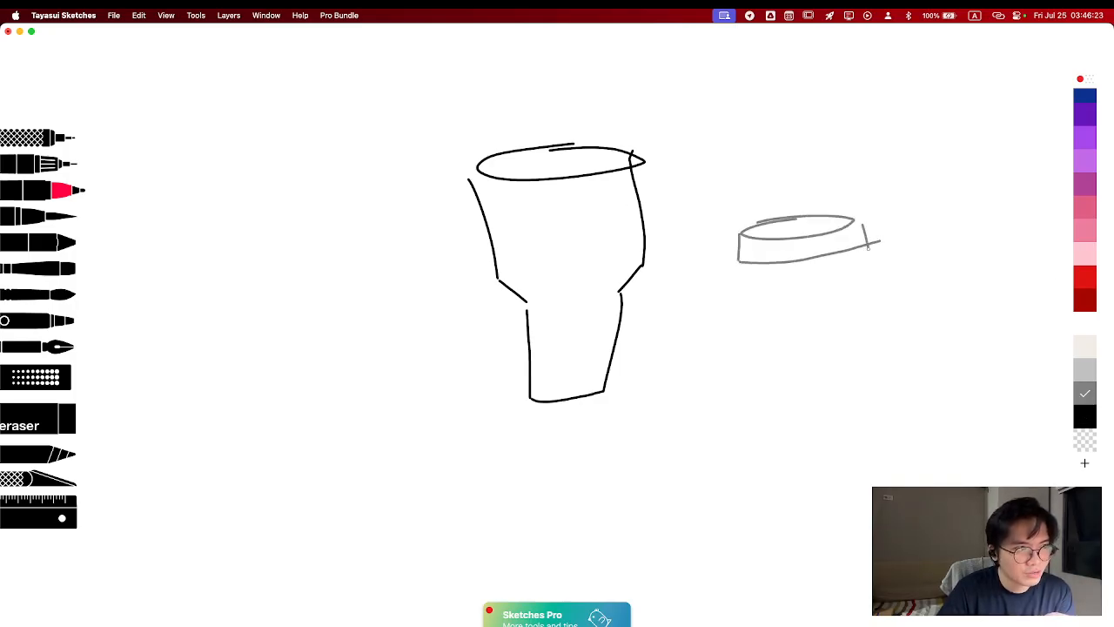
pyautogui.moveTo(763, 228)
pyautogui.mouseDown()
pyautogui.moveTo(821, 224)
pyautogui.moveTo(770, 226)
pyautogui.mouseUp()
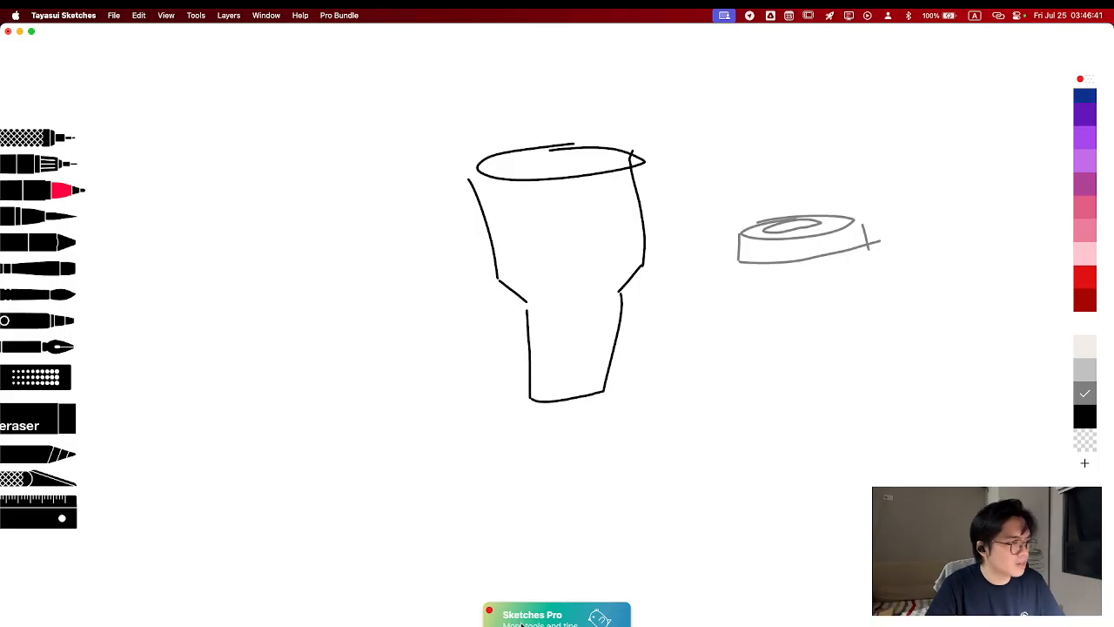
# Switch back to Brave and return to the LBYME1BC Introduction to Onshape document
pyautogui.hotkey('ctrl', 'Up')
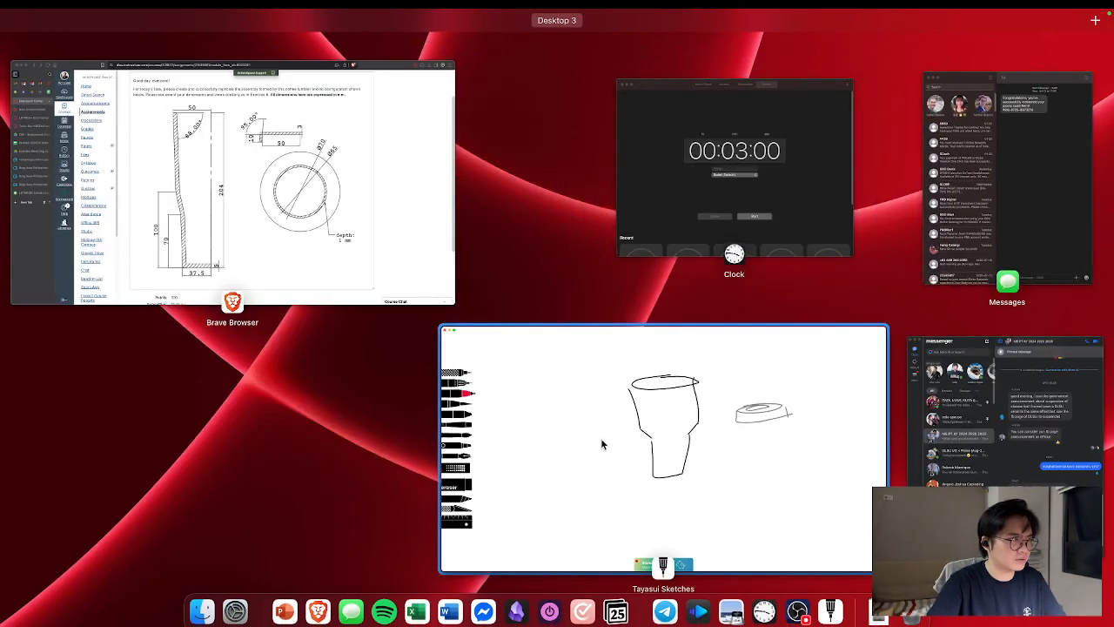
pyautogui.click(348, 248)
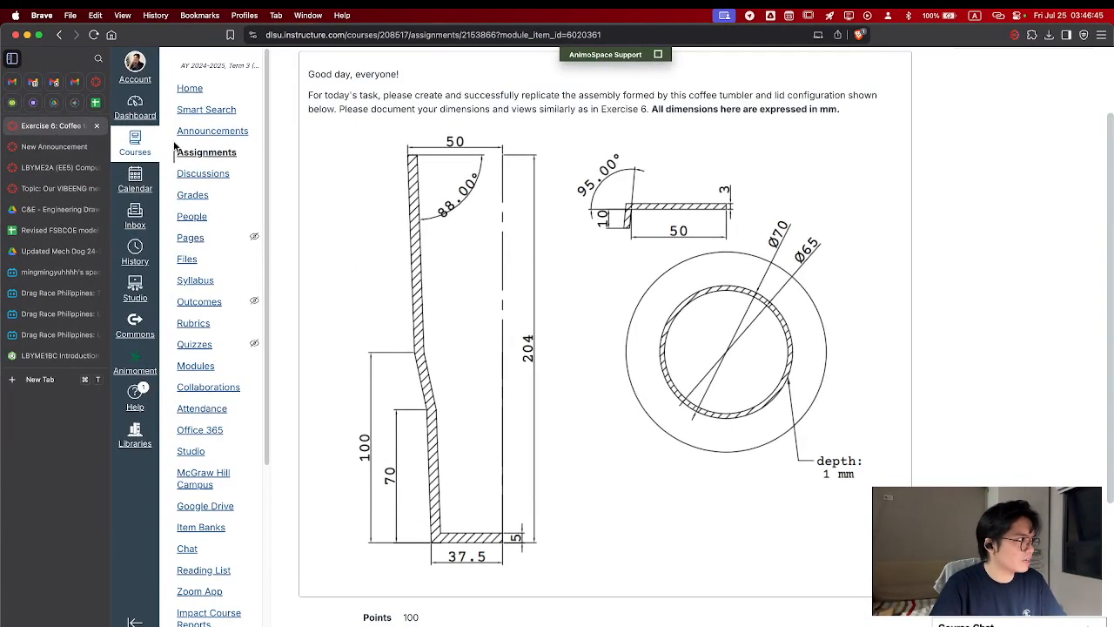
pyautogui.click(52, 355)
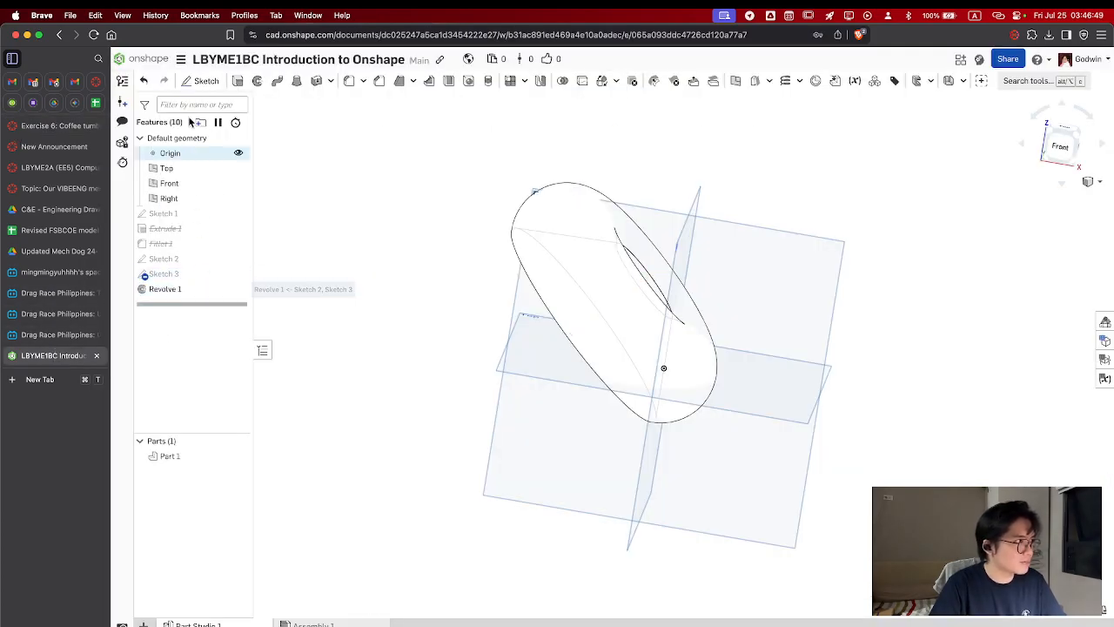
# Suppress the Revolve 1 feature in the Part Studio
pyautogui.click(812, 287)
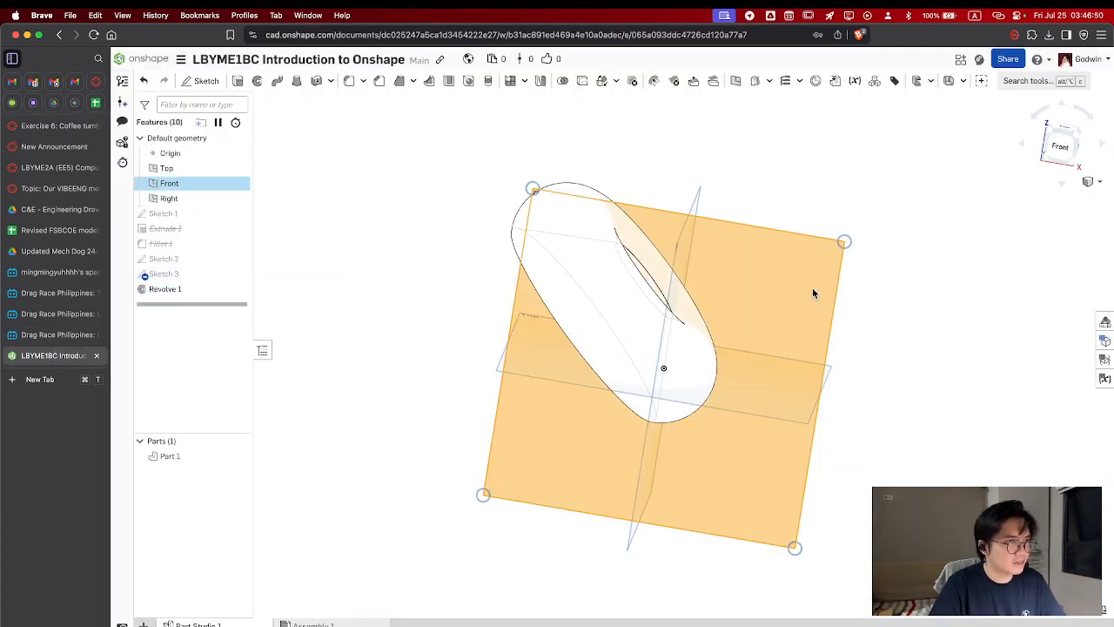
pyautogui.rightClick(224, 298)
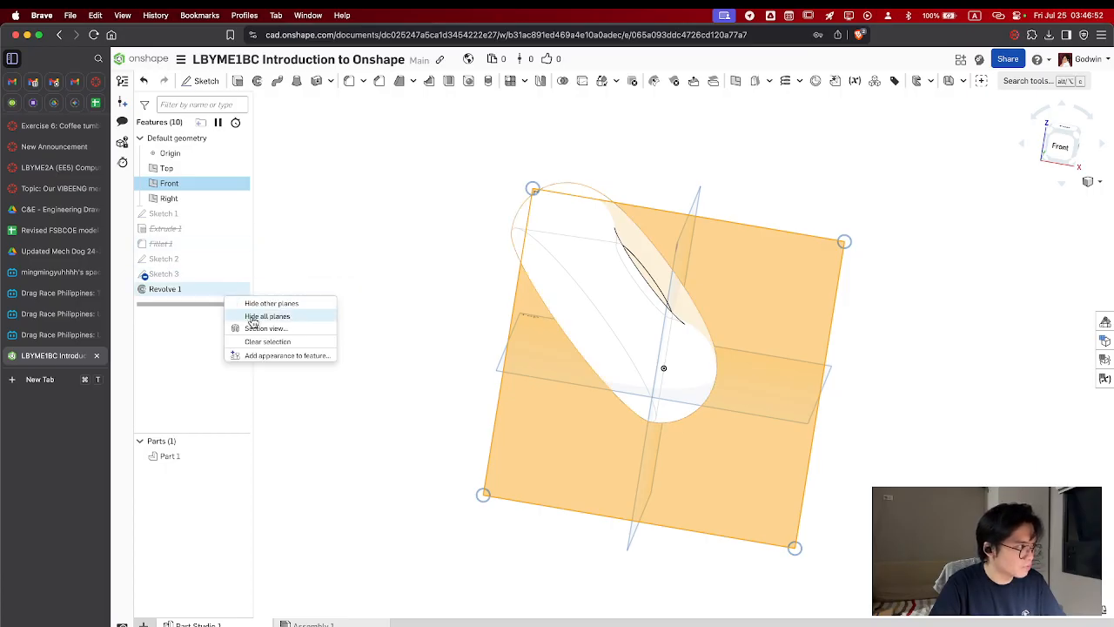
pyautogui.click(198, 362)
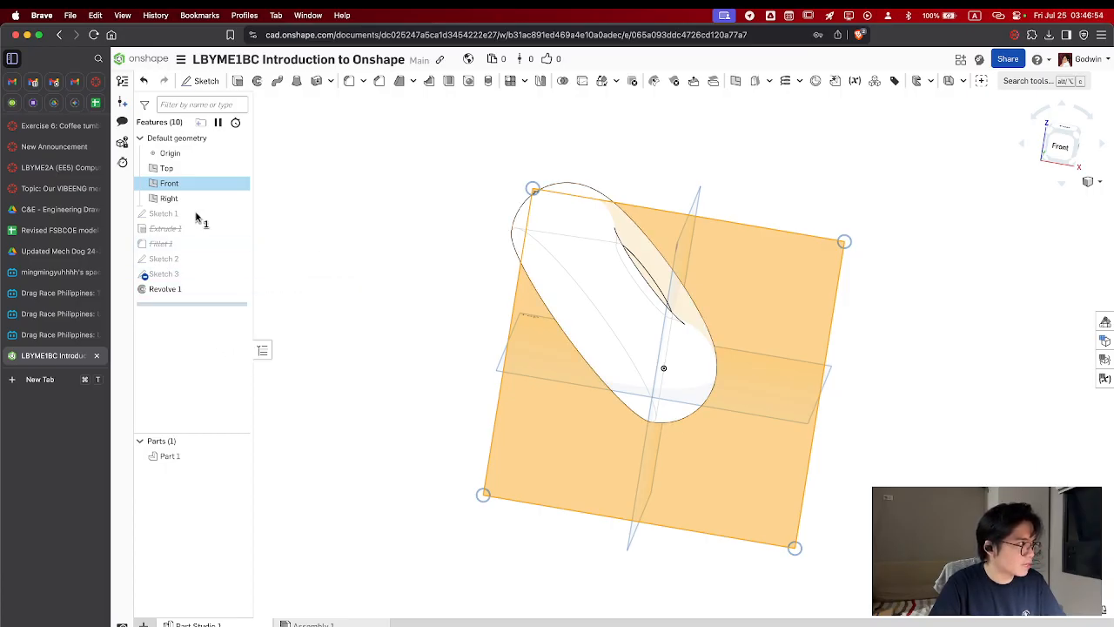
pyautogui.rightClick(198, 294)
pyautogui.click(172, 346)
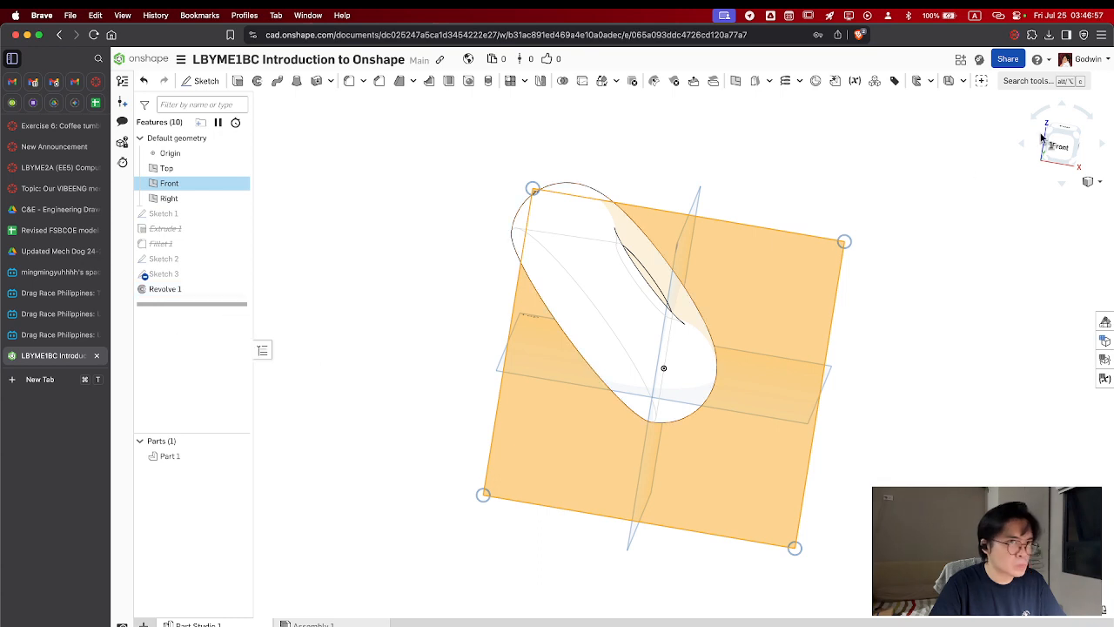
pyautogui.click(961, 197)
pyautogui.click(205, 294)
pyautogui.rightClick(206, 294)
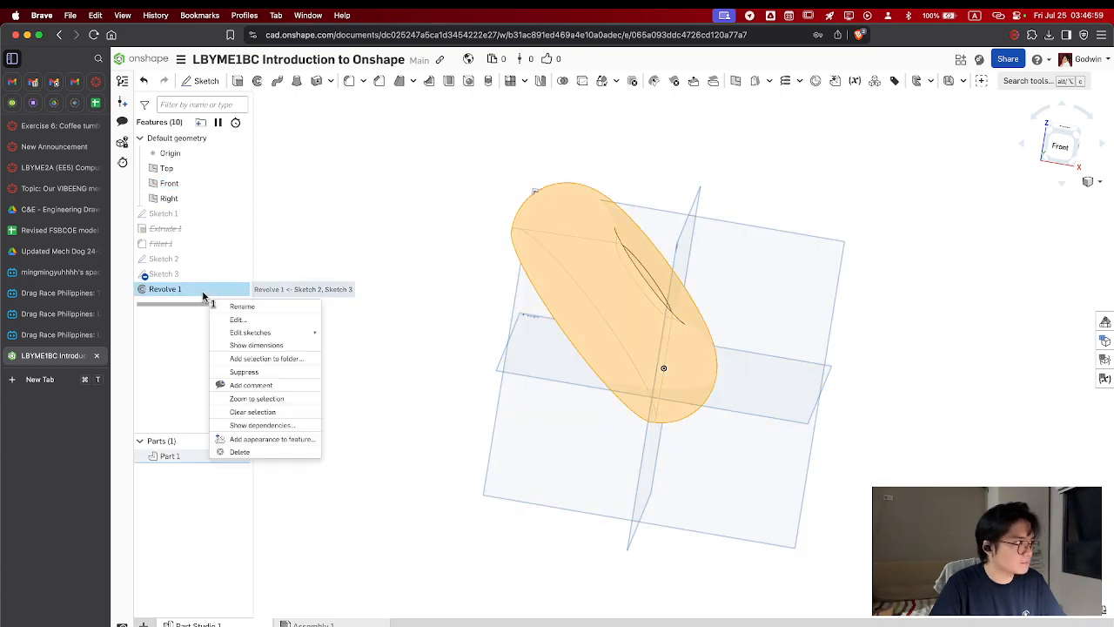
pyautogui.click(253, 372)
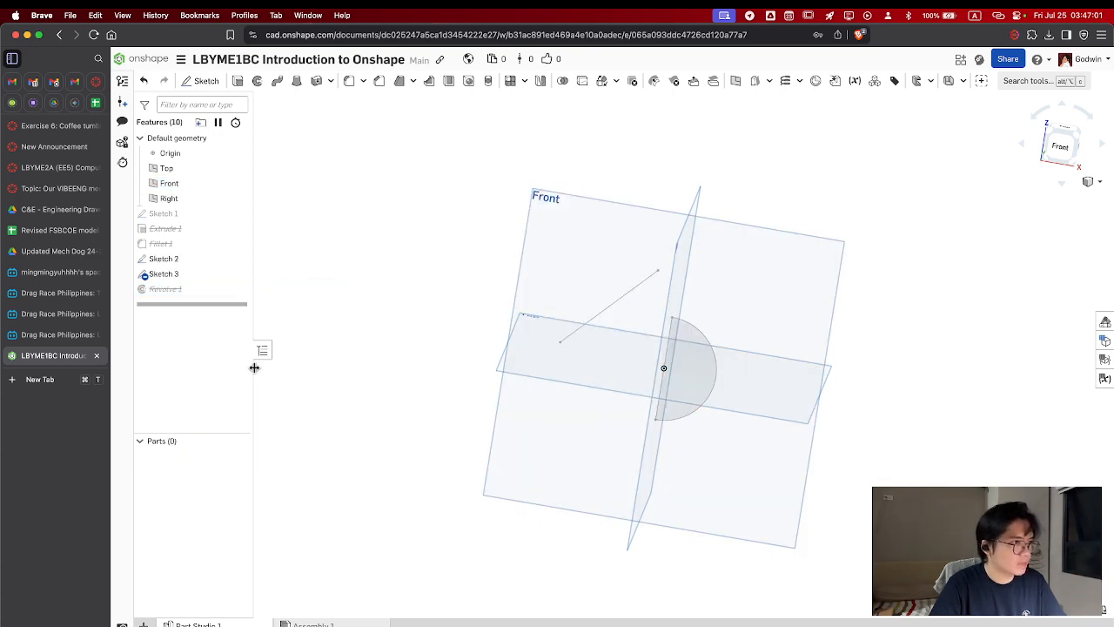
# Hide Sketch 3 and Sketch 2 so that only the default planes remain in view
pyautogui.rightClick(165, 274)
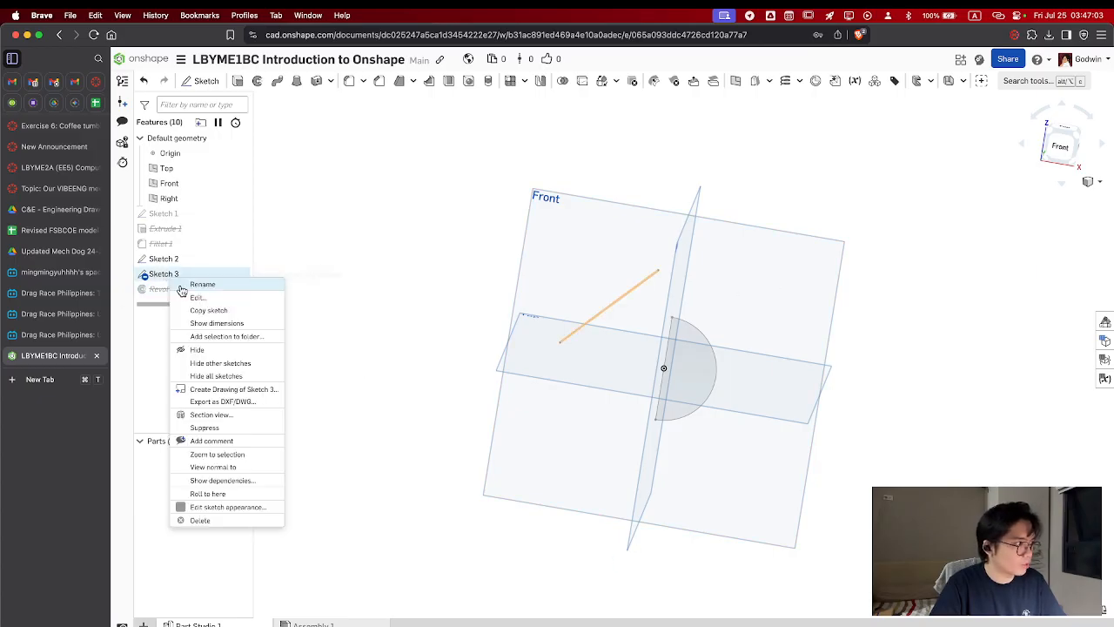
pyautogui.click(196, 349)
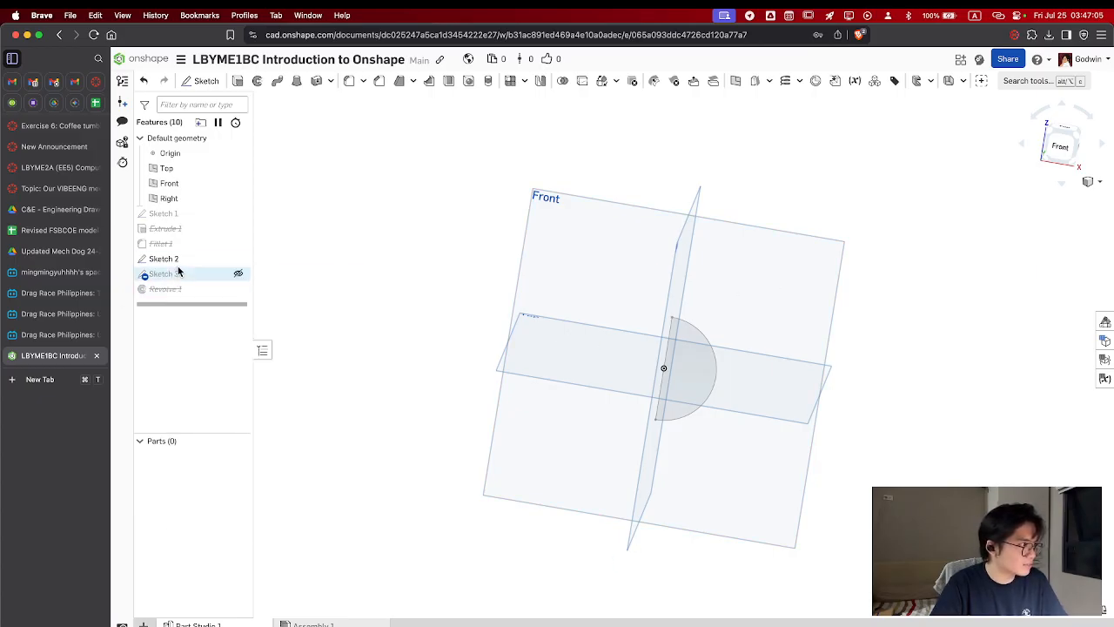
pyautogui.rightClick(179, 261)
pyautogui.click(210, 340)
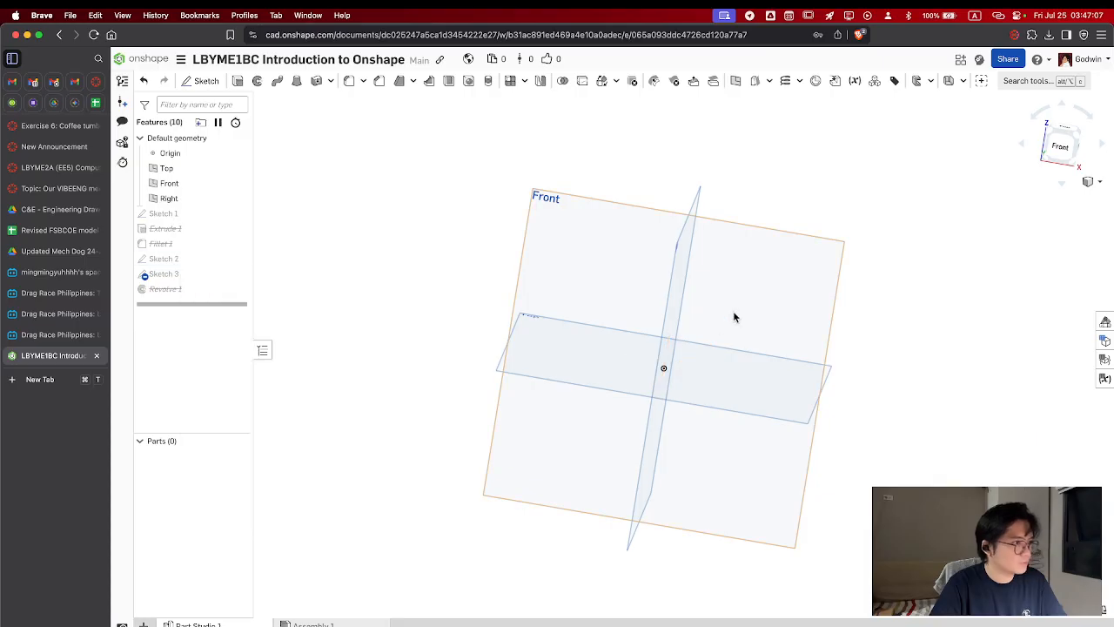
# Start a sketch on the Front plane and draw an open chain of four connected lines around the origin, the first about 4.85 long
pyautogui.click(753, 286)
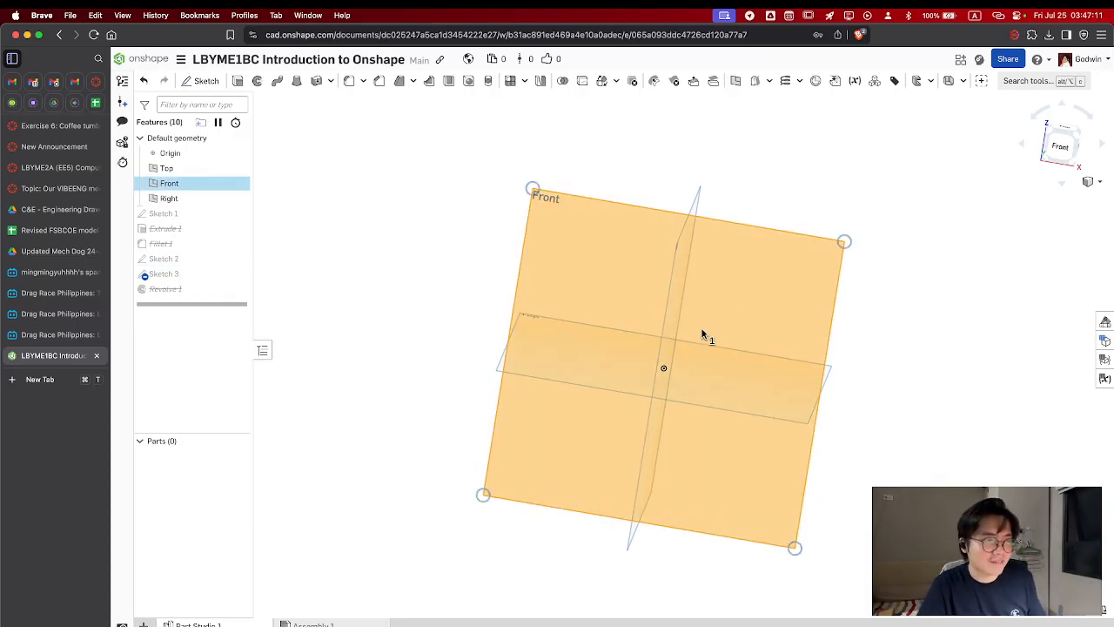
pyautogui.click(201, 81)
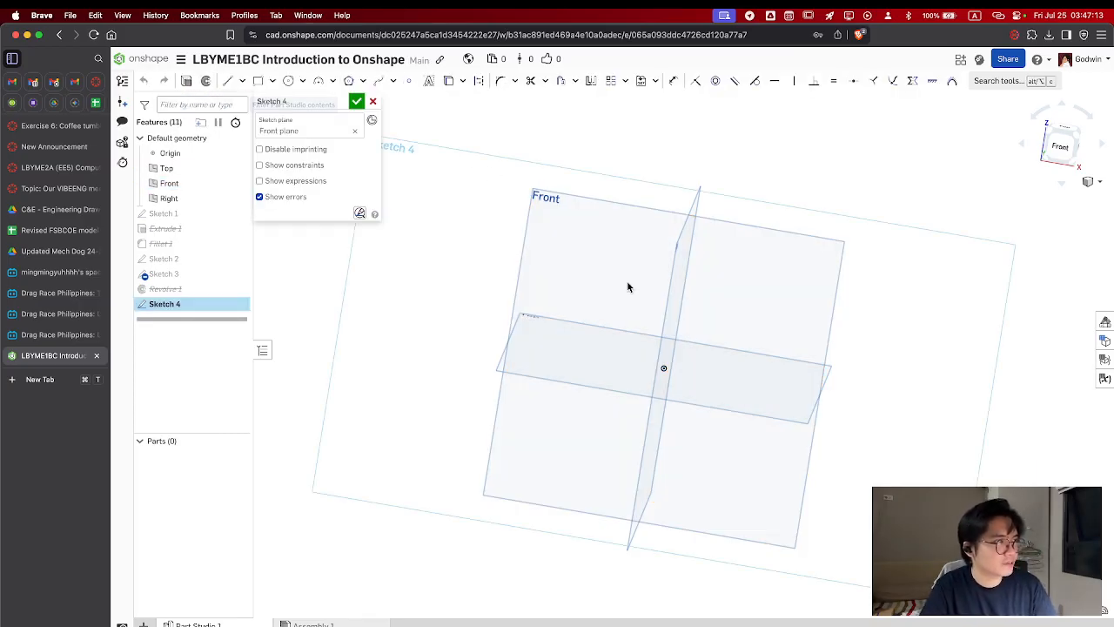
pyautogui.click(1044, 139)
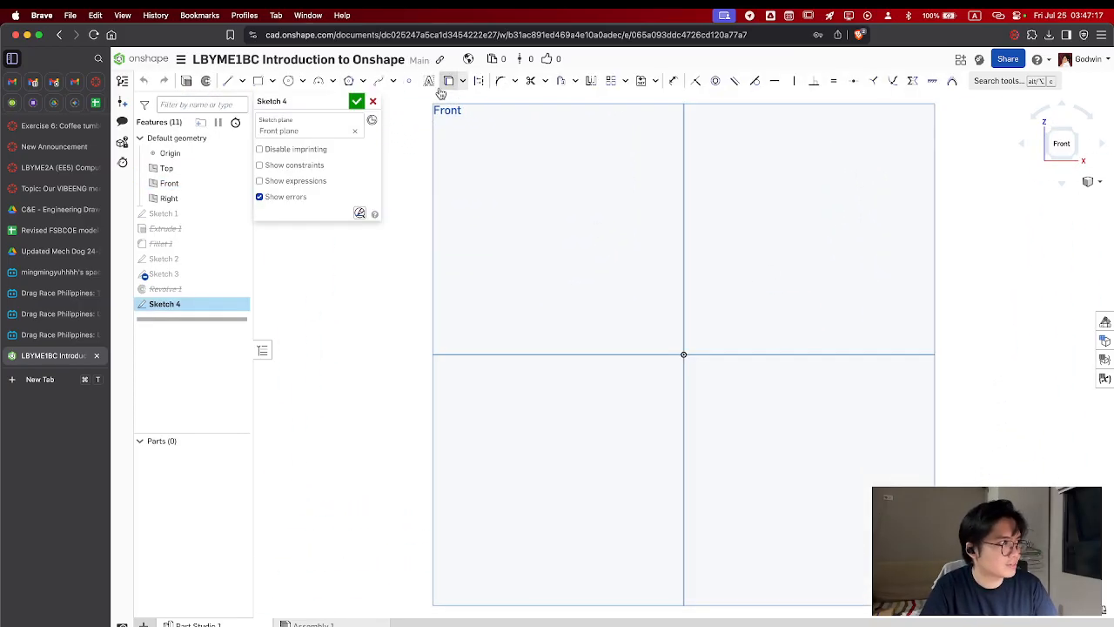
pyautogui.click(227, 81)
pyautogui.click(532, 376)
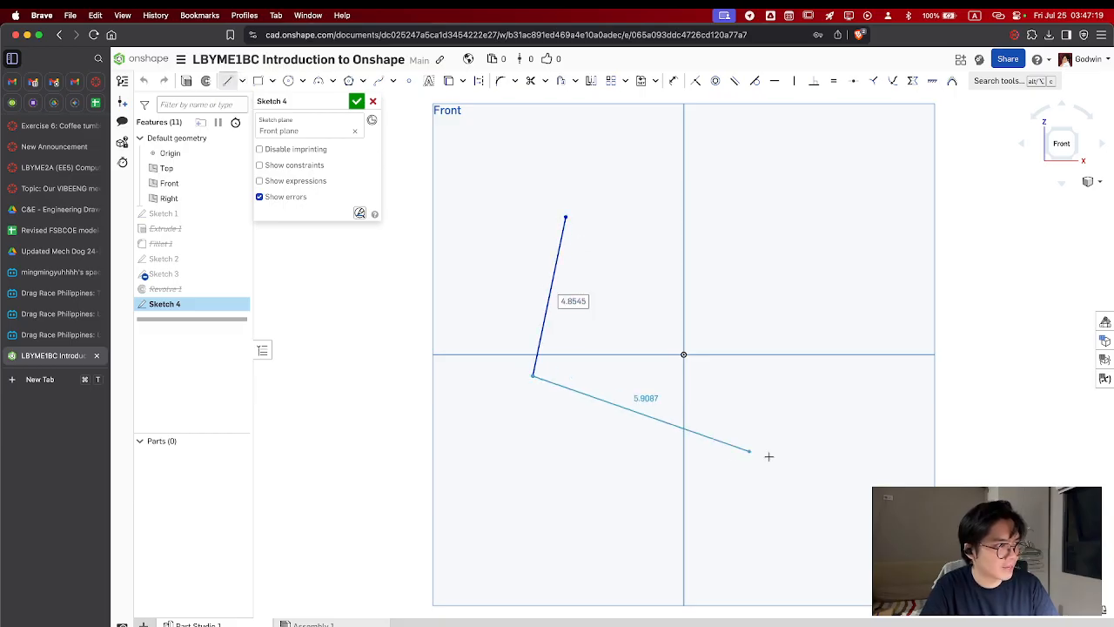
pyautogui.click(781, 455)
pyautogui.click(831, 231)
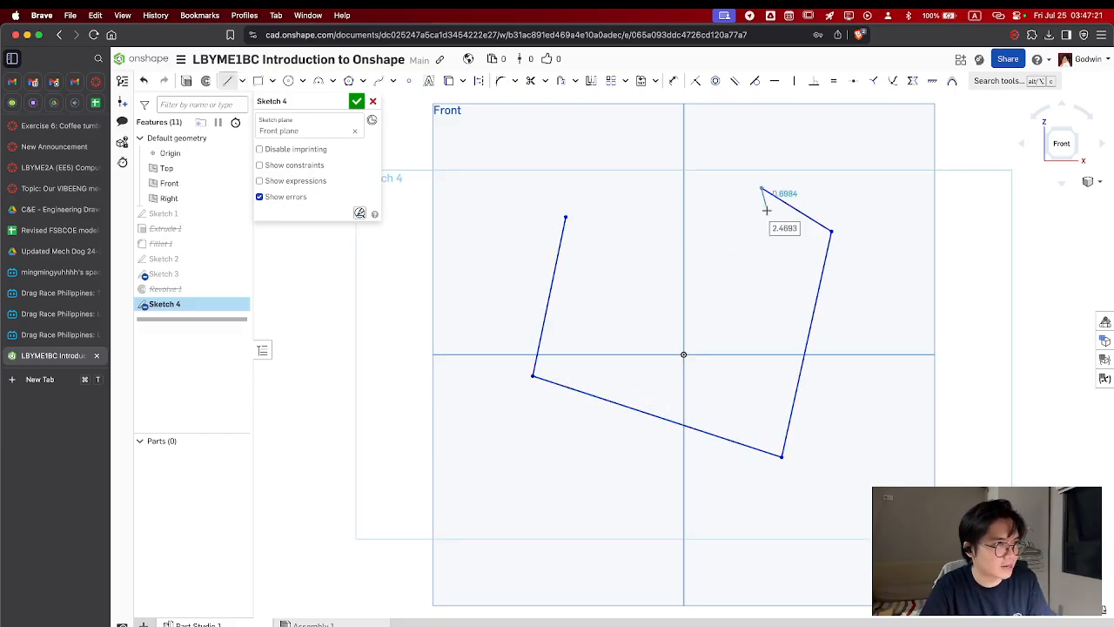
pyautogui.click(761, 189)
pyautogui.press('Escape')
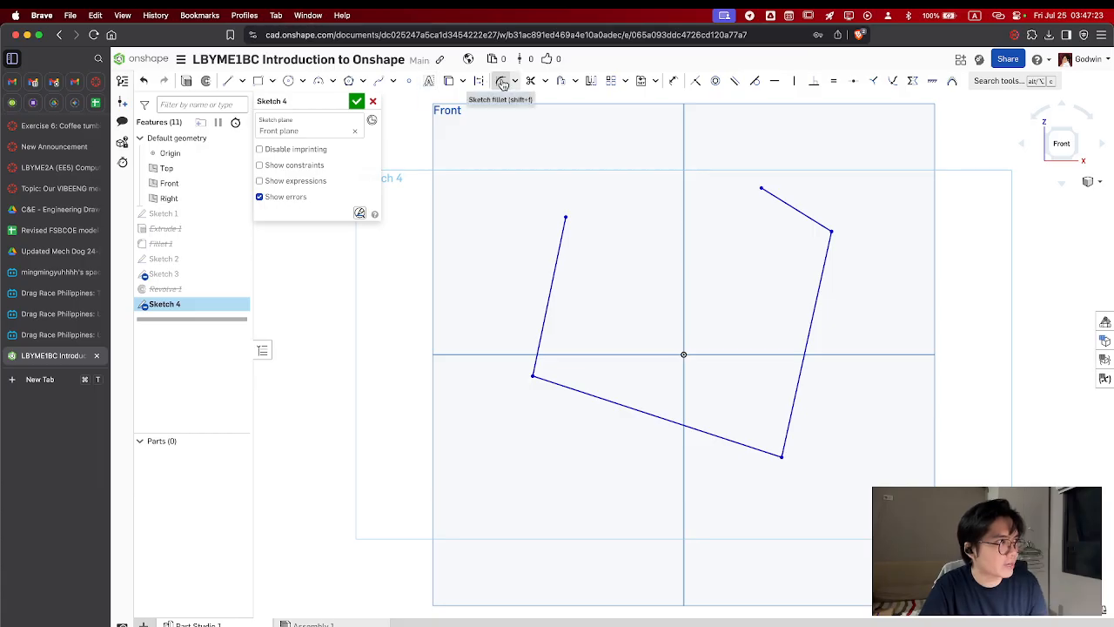
# Try to offset the chain of four connected lines inward, adjusting the offset distance to about 0.19
pyautogui.click(558, 81)
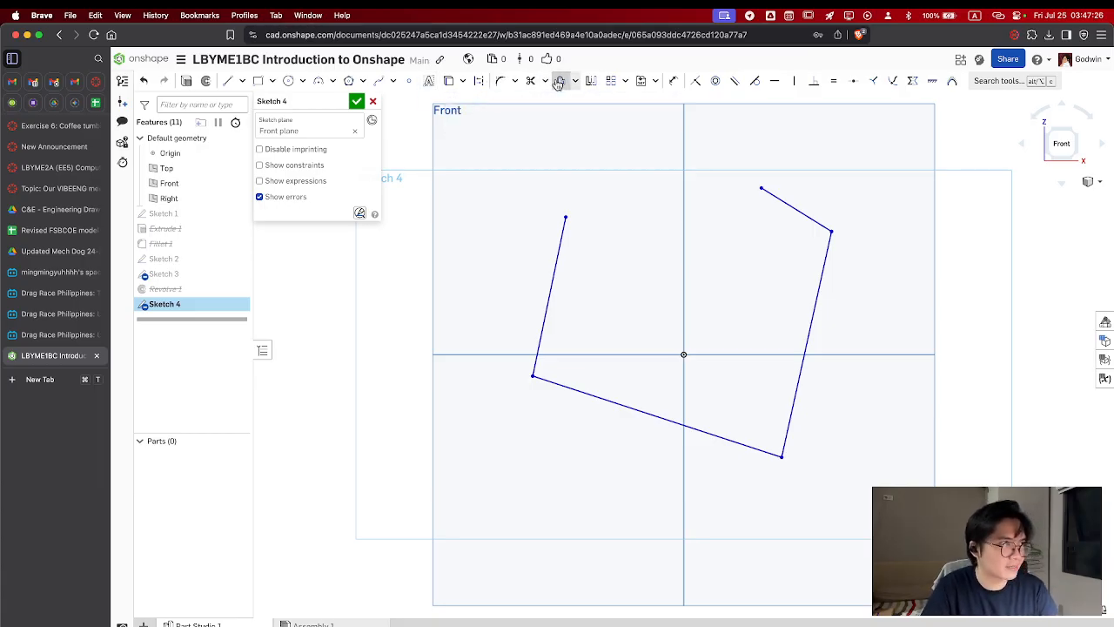
pyautogui.click(563, 237)
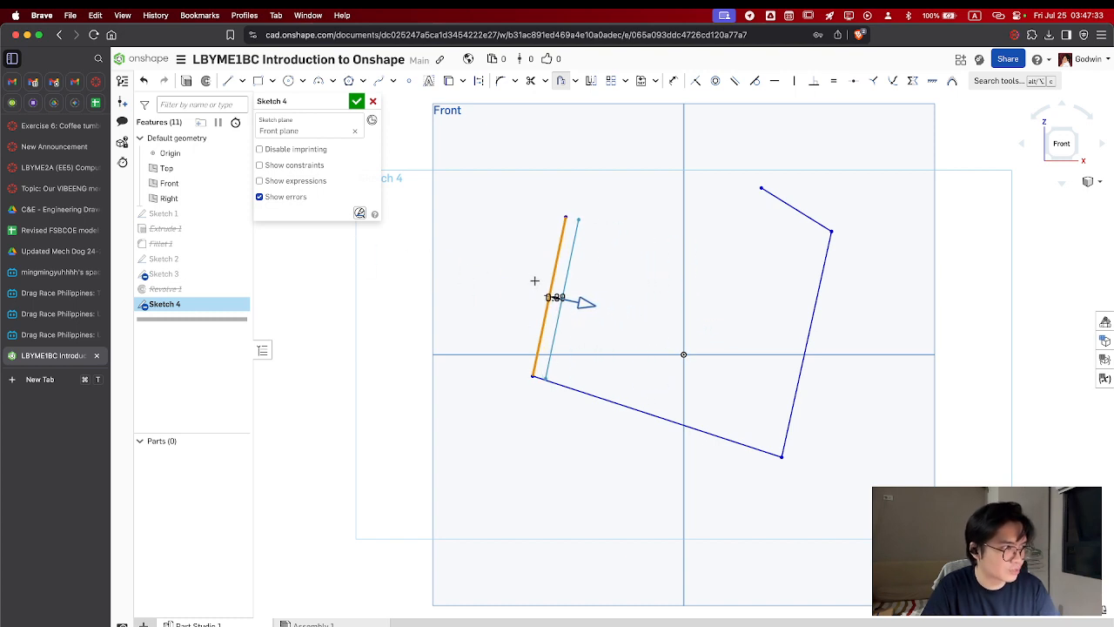
pyautogui.click(611, 401)
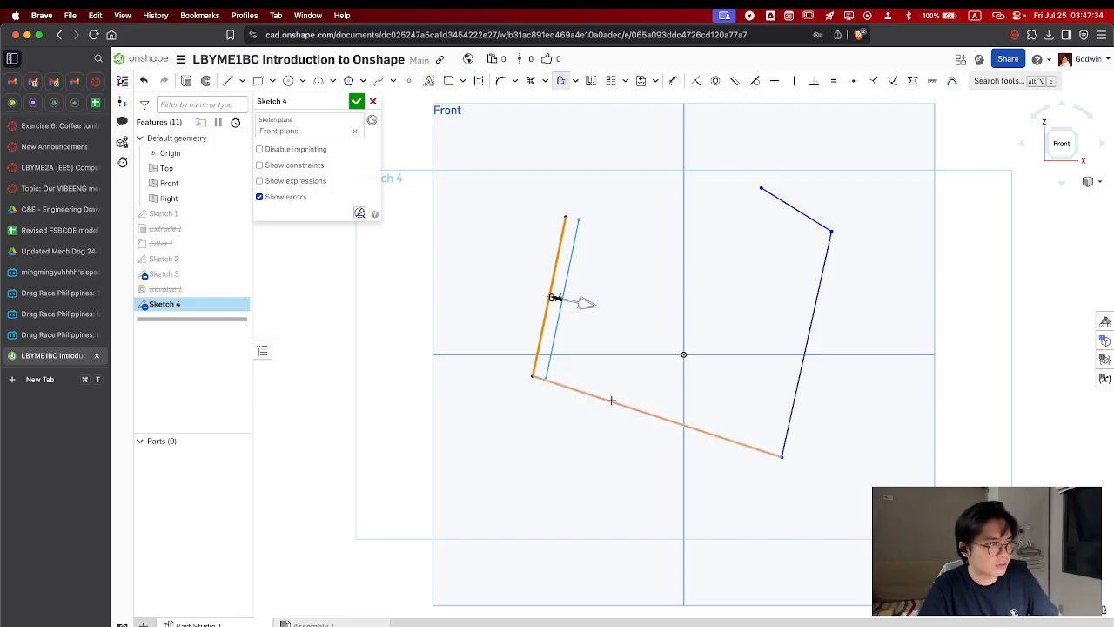
pyautogui.click(794, 389)
pyautogui.click(795, 209)
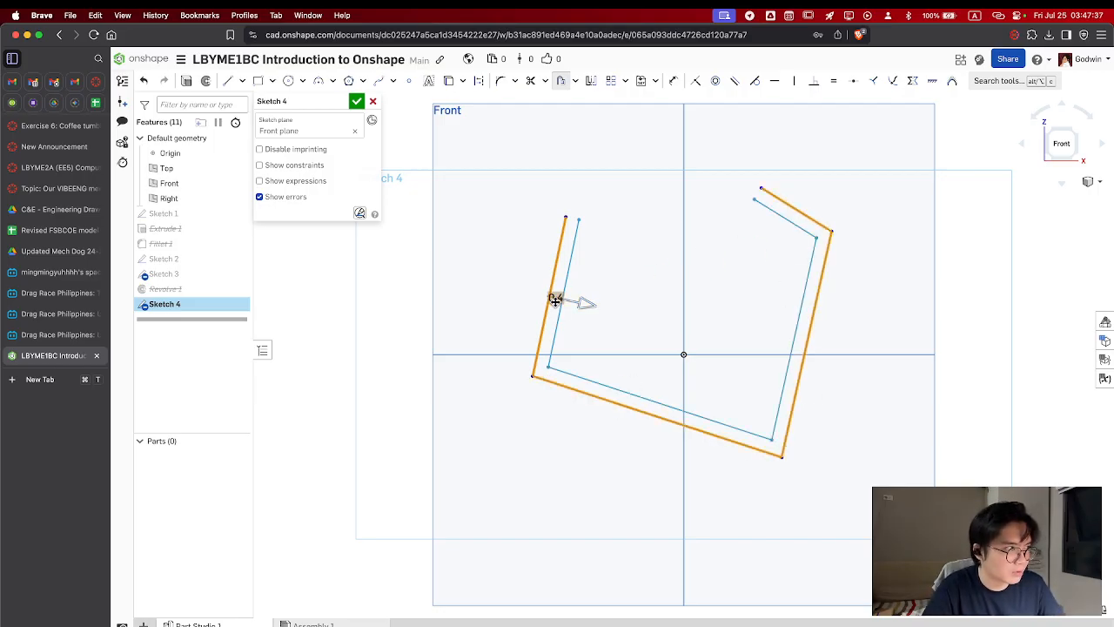
pyautogui.moveTo(586, 303)
pyautogui.mouseDown()
pyautogui.moveTo(556, 301)
pyautogui.moveTo(660, 315)
pyautogui.moveTo(577, 301)
pyautogui.moveTo(593, 302)
pyautogui.mouseUp()
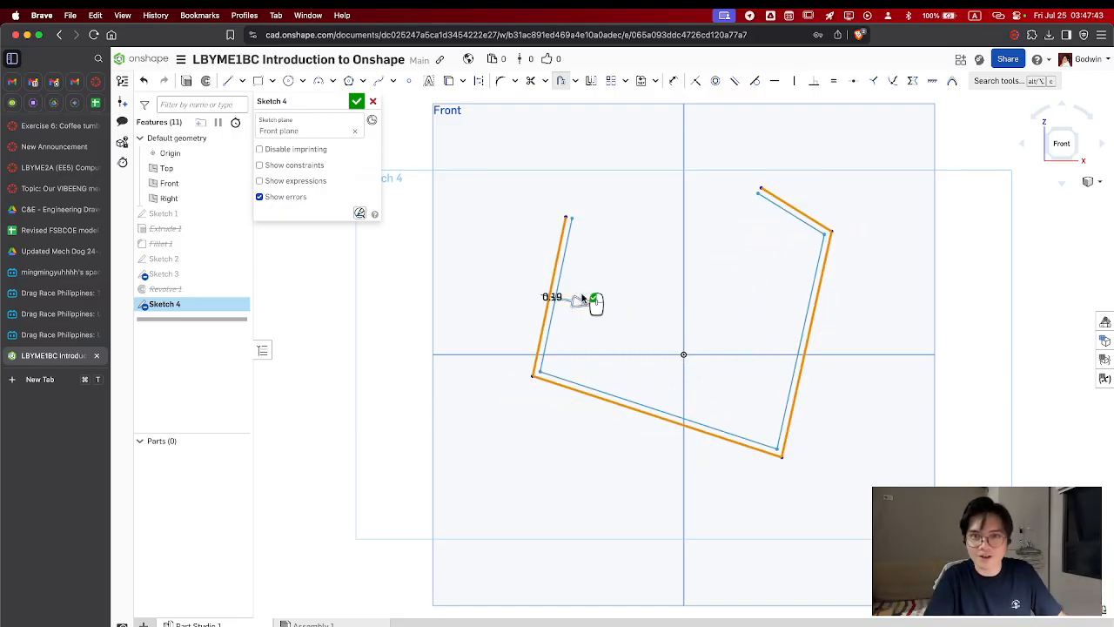
pyautogui.press('Escape')
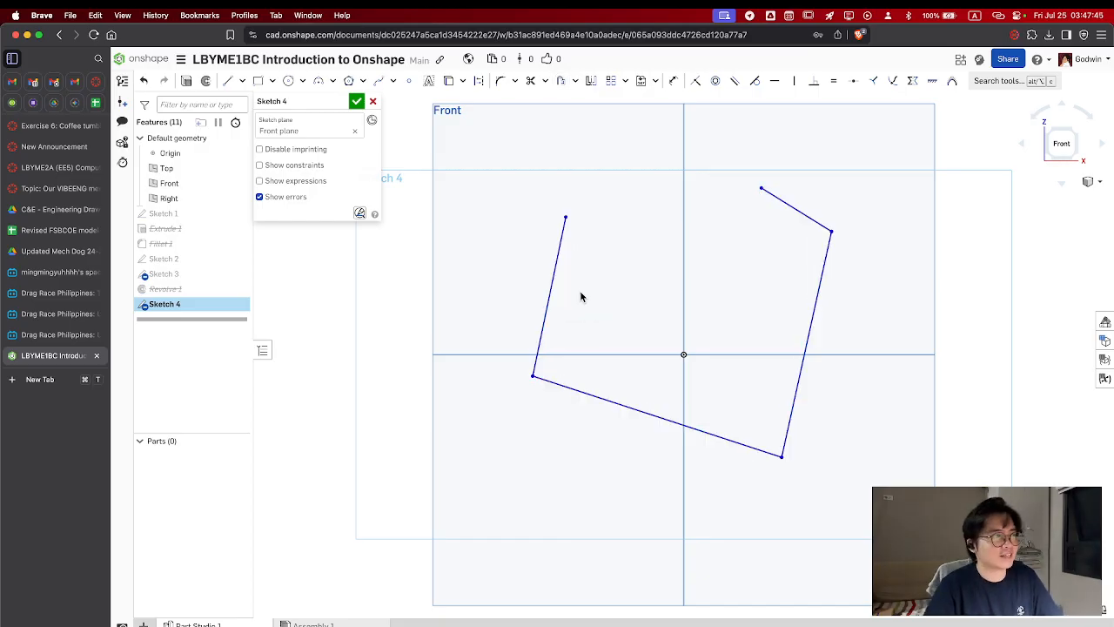
# Switch to Tayasui Sketches and draw circles around both ends of the tumbler's rim
pyautogui.press('super+Tab')
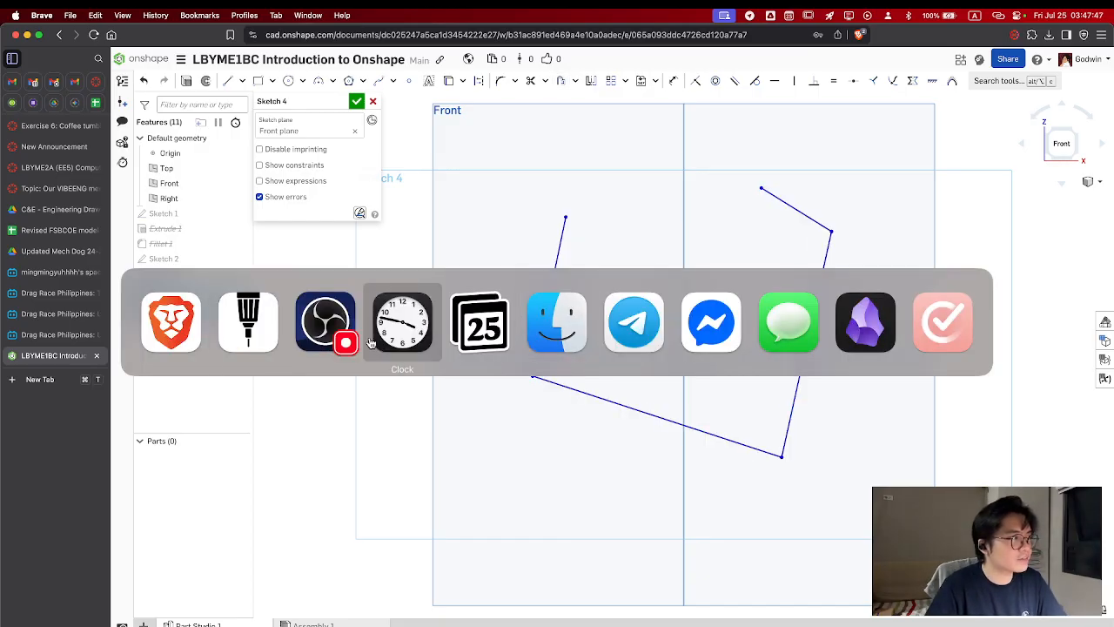
pyautogui.click(258, 315)
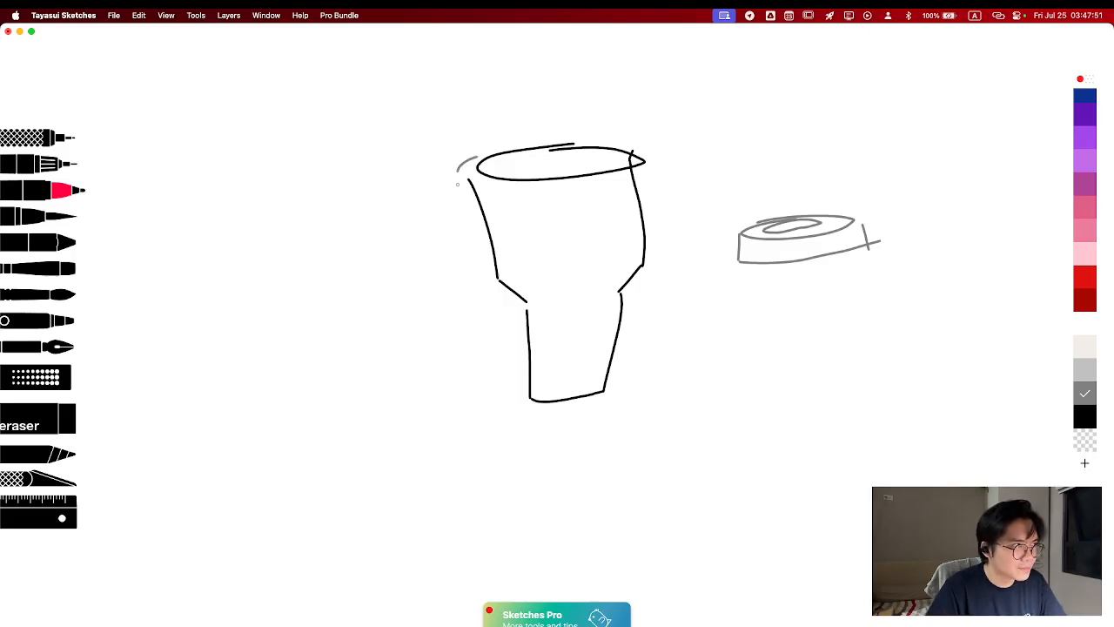
pyautogui.moveTo(456, 178); pyautogui.dragTo(492, 151)
pyautogui.moveTo(633, 142)
pyautogui.mouseDown()
pyautogui.moveTo(627, 183)
pyautogui.moveTo(642, 137)
pyautogui.mouseUp()
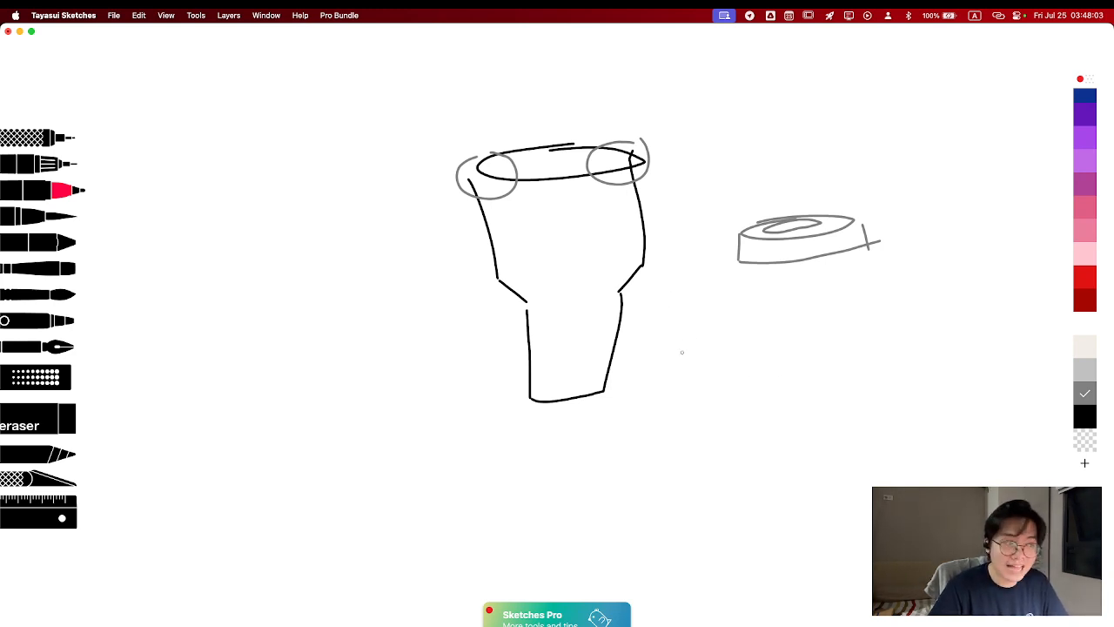
# Switch back to Brave and discard the four-line sketch on the Front plane
pyautogui.press('super+Tab')
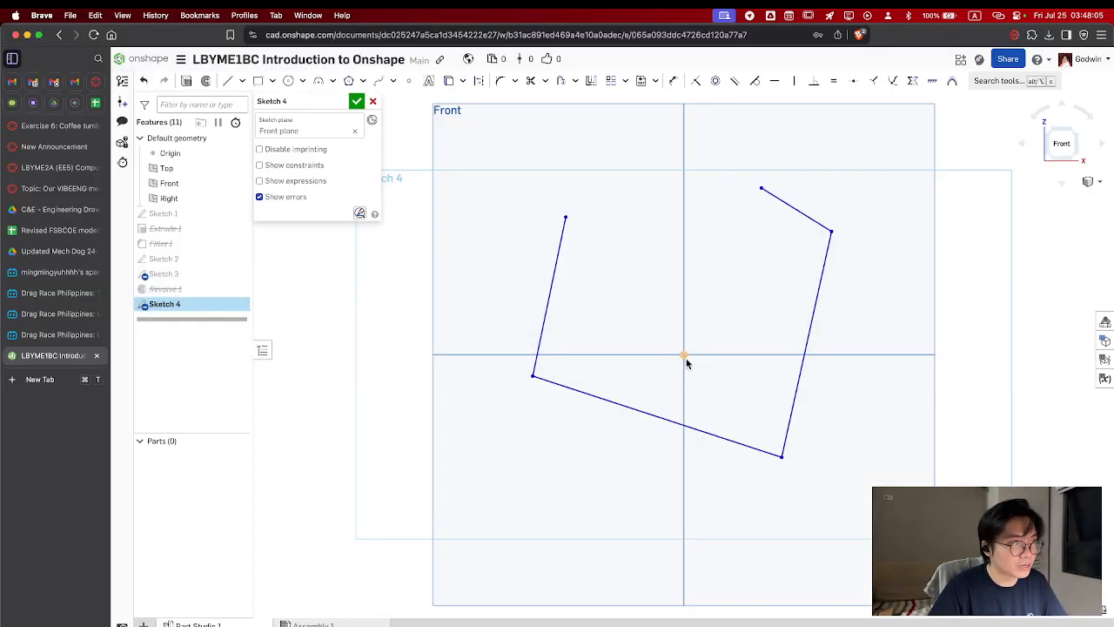
pyautogui.click(372, 103)
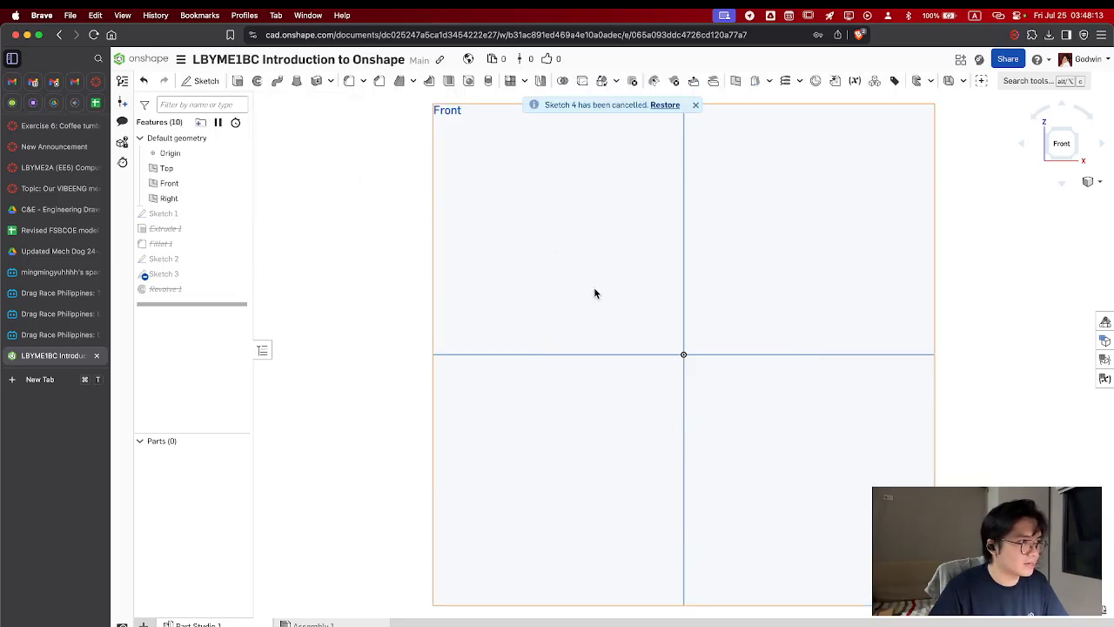
# Start a sketch on the Top plane and draw a center point rectangle at the origin, about 4.22 by 4.38 cm
pyautogui.moveTo(759, 286); pyautogui.dragTo(739, 398, button='right')
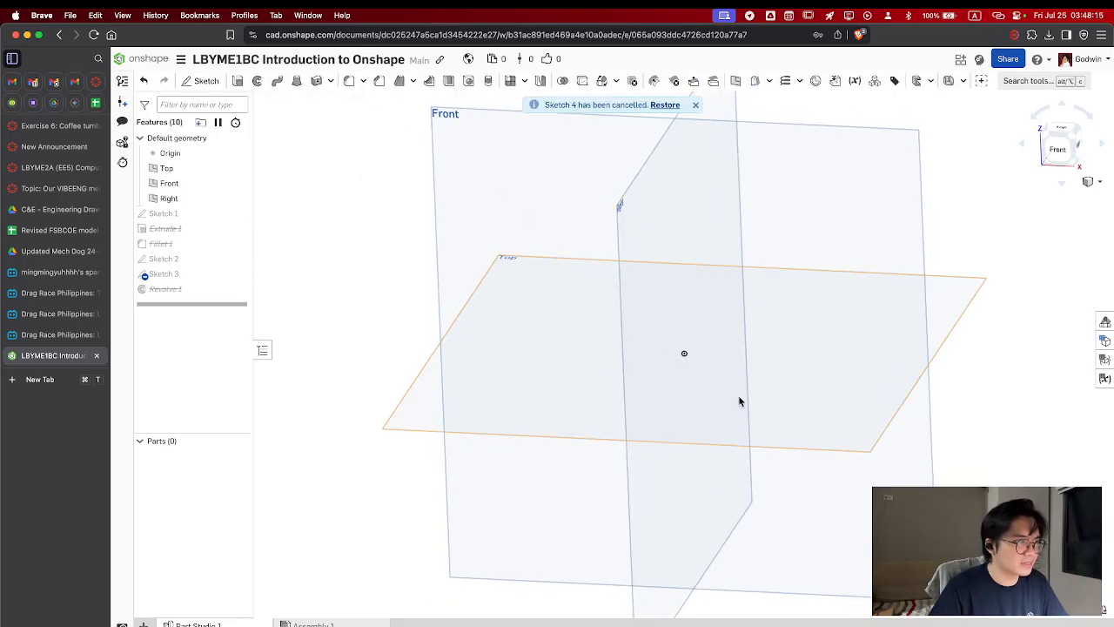
pyautogui.click(738, 414)
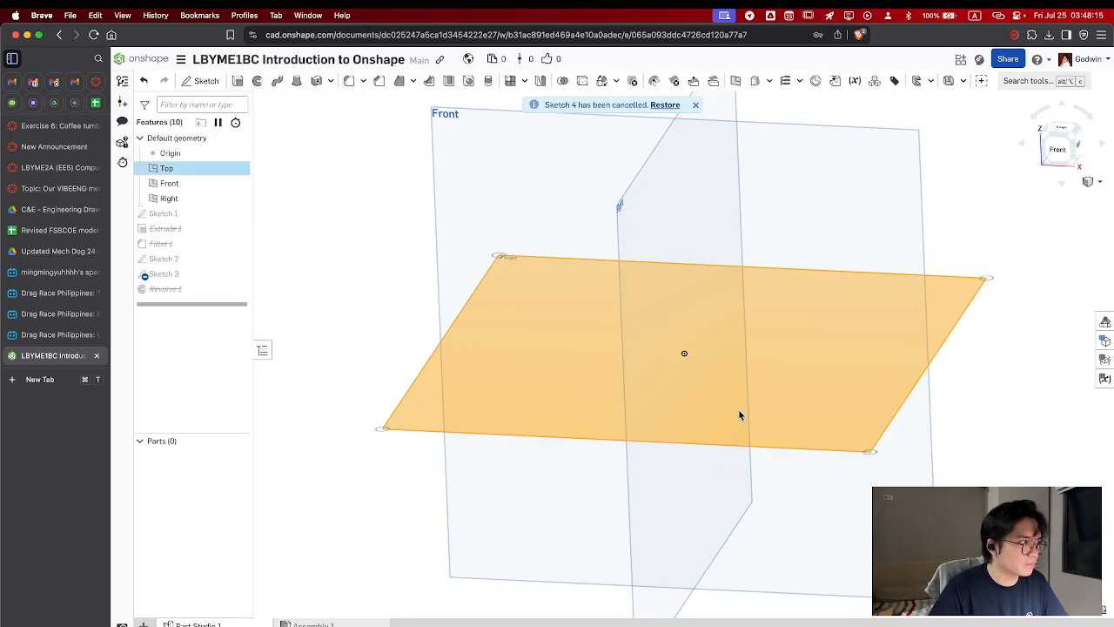
pyautogui.click(206, 82)
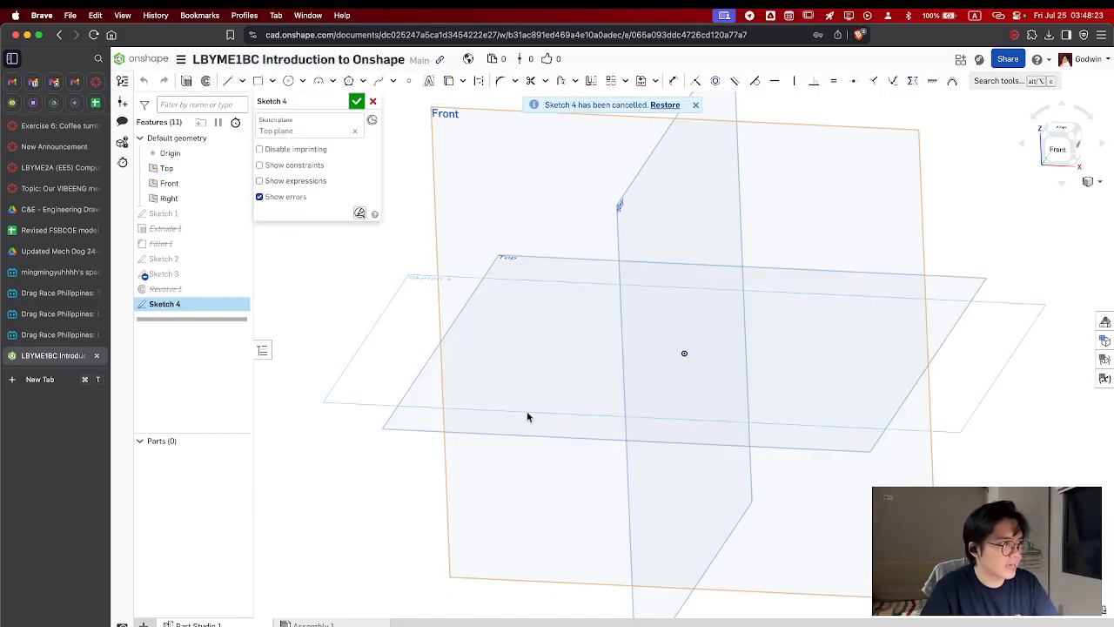
pyautogui.click(1055, 122)
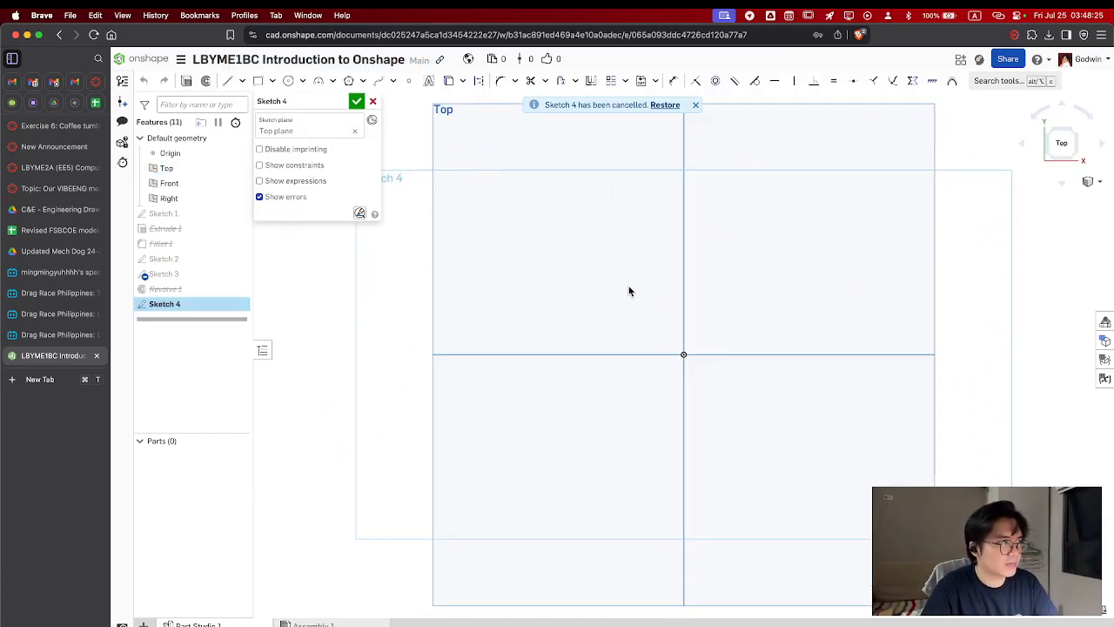
pyautogui.click(272, 81)
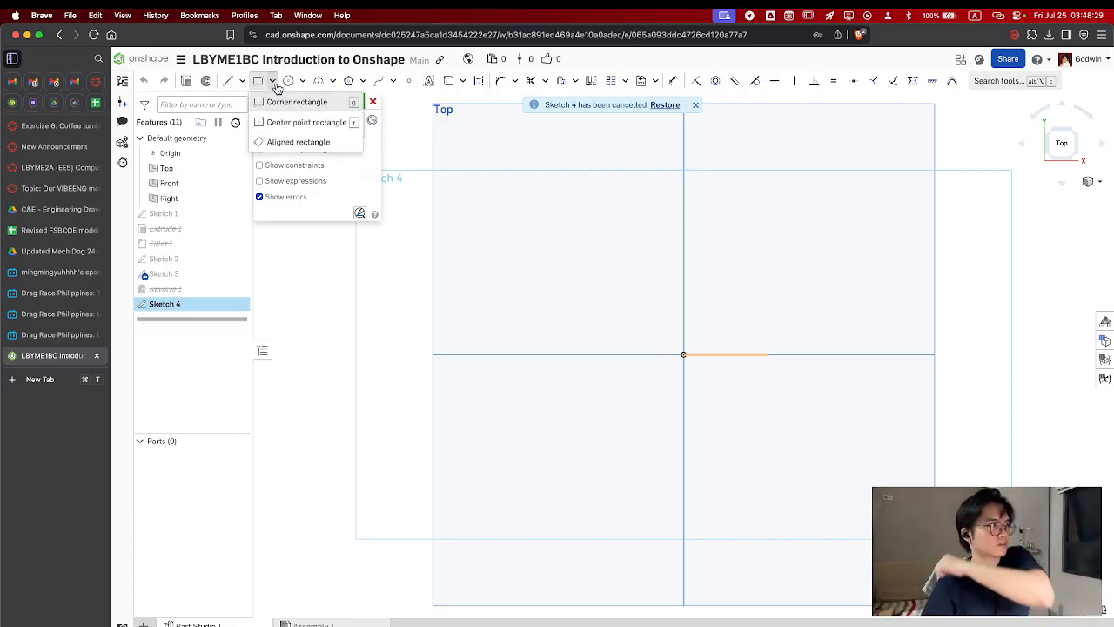
pyautogui.click(281, 119)
pyautogui.click(683, 354)
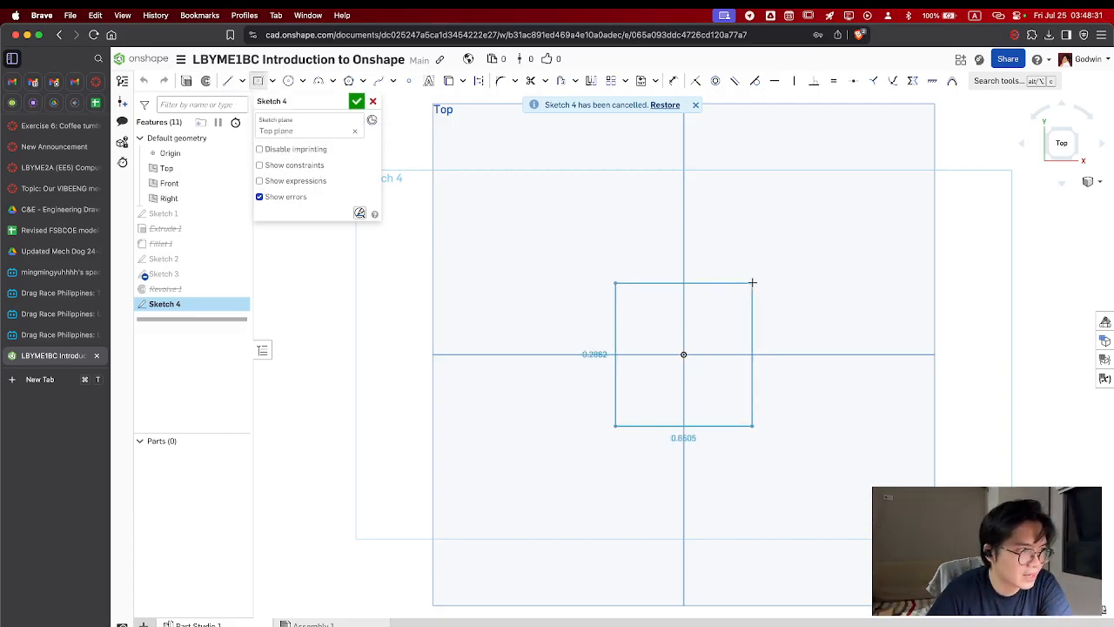
pyautogui.click(754, 281)
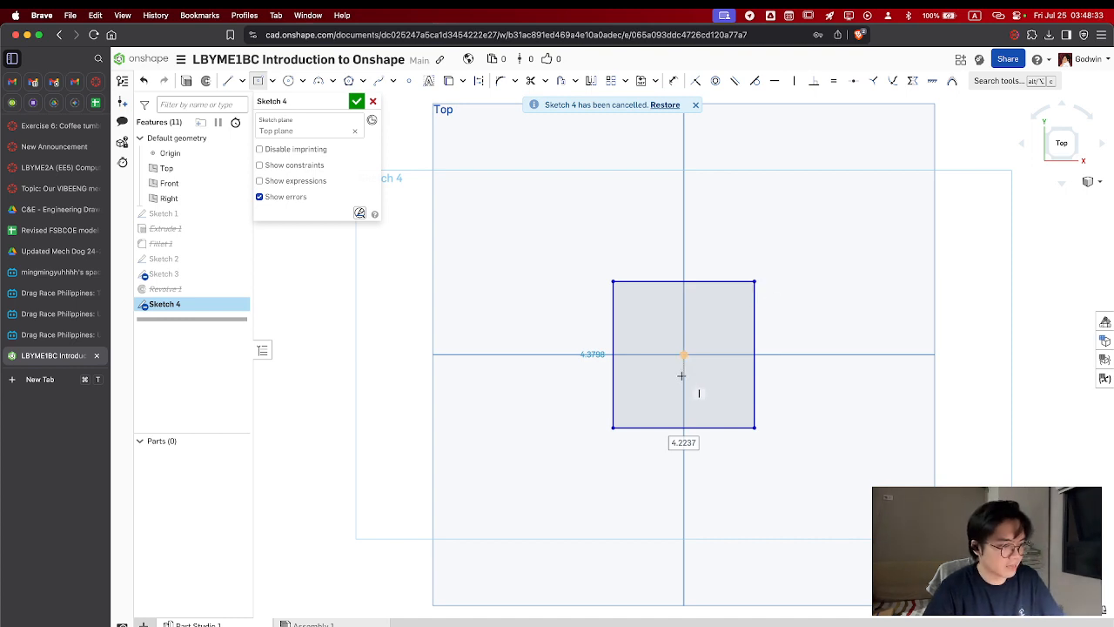
# Set the rectangle's width and height to 5 cm each and finish the sketch
pyautogui.write('5')
pyautogui.press('Tab')
pyautogui.write('5')
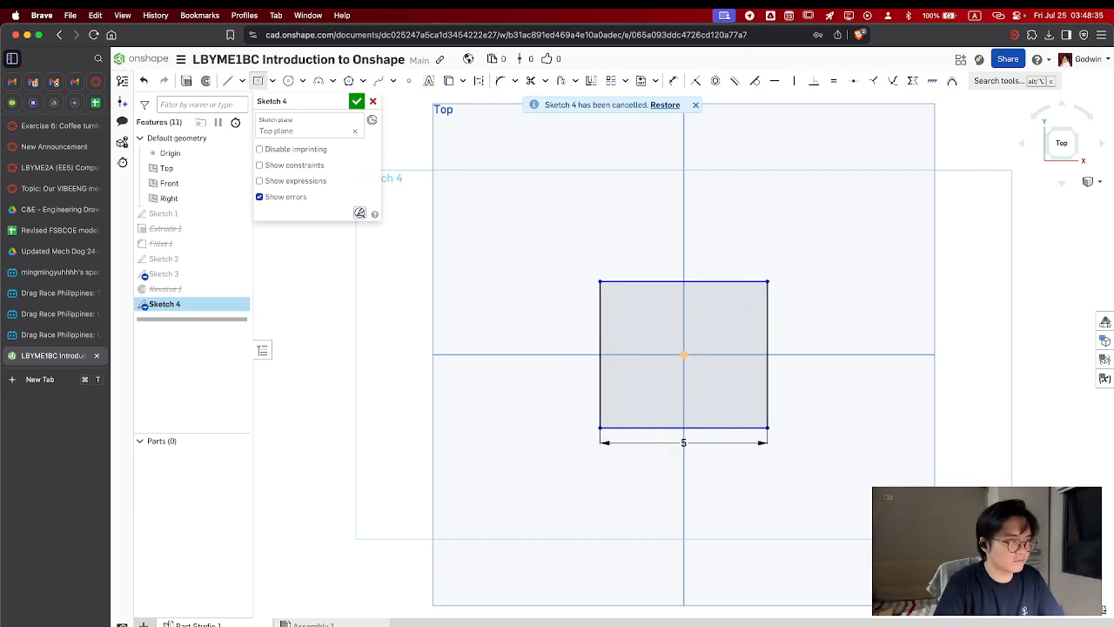
pyautogui.press('Return')
pyautogui.click(357, 103)
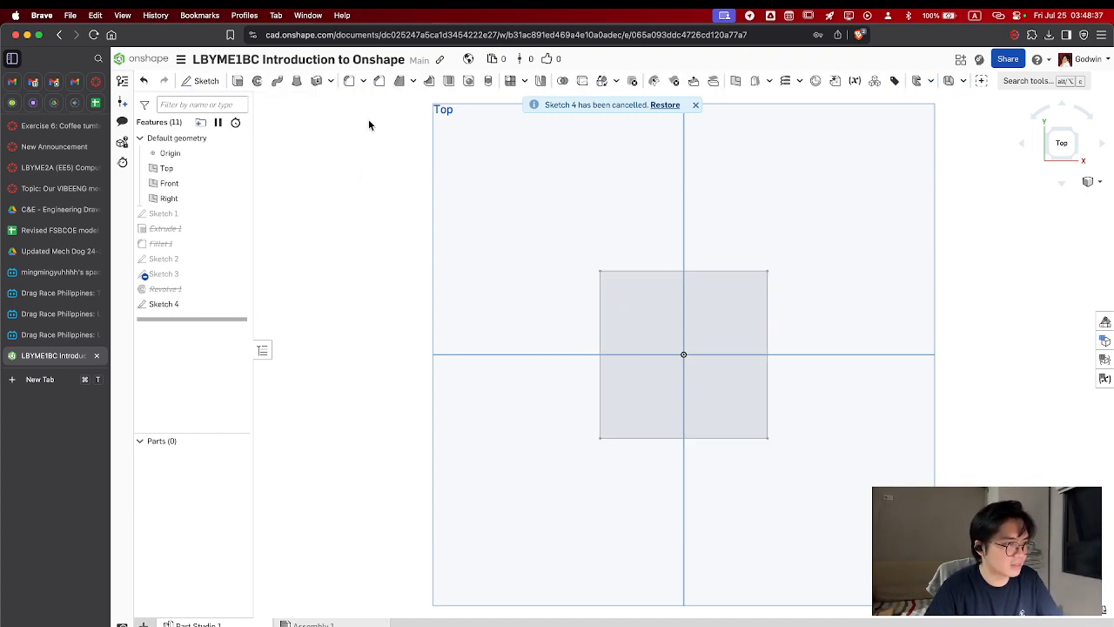
# Extrude the square region 3 cm as a new blind solid
pyautogui.click(661, 323)
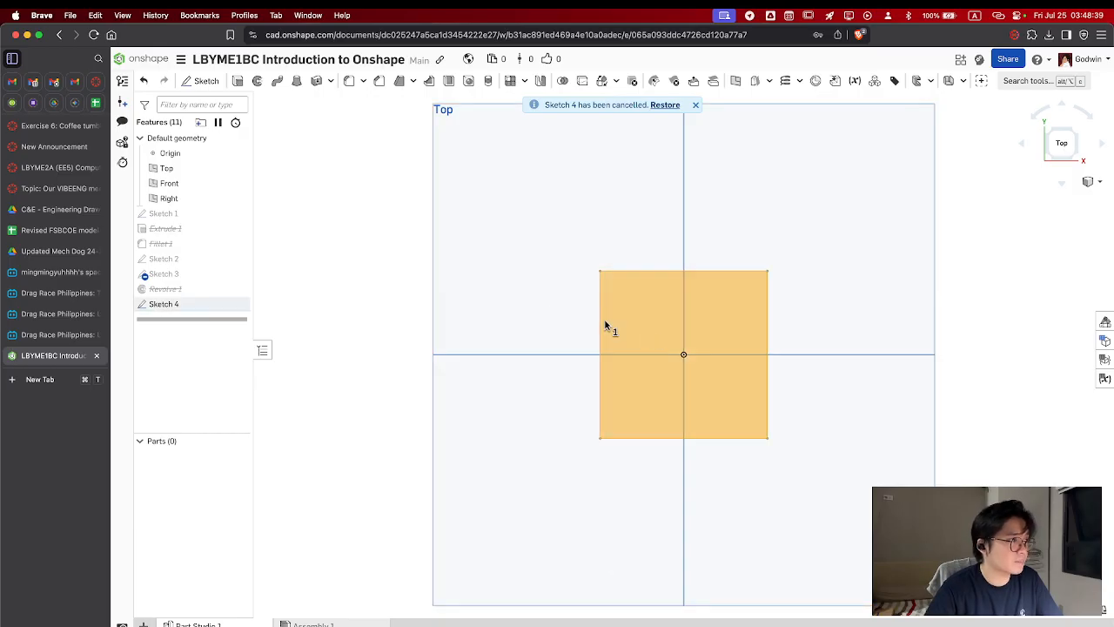
pyautogui.moveTo(565, 395); pyautogui.dragTo(547, 345, button='right')
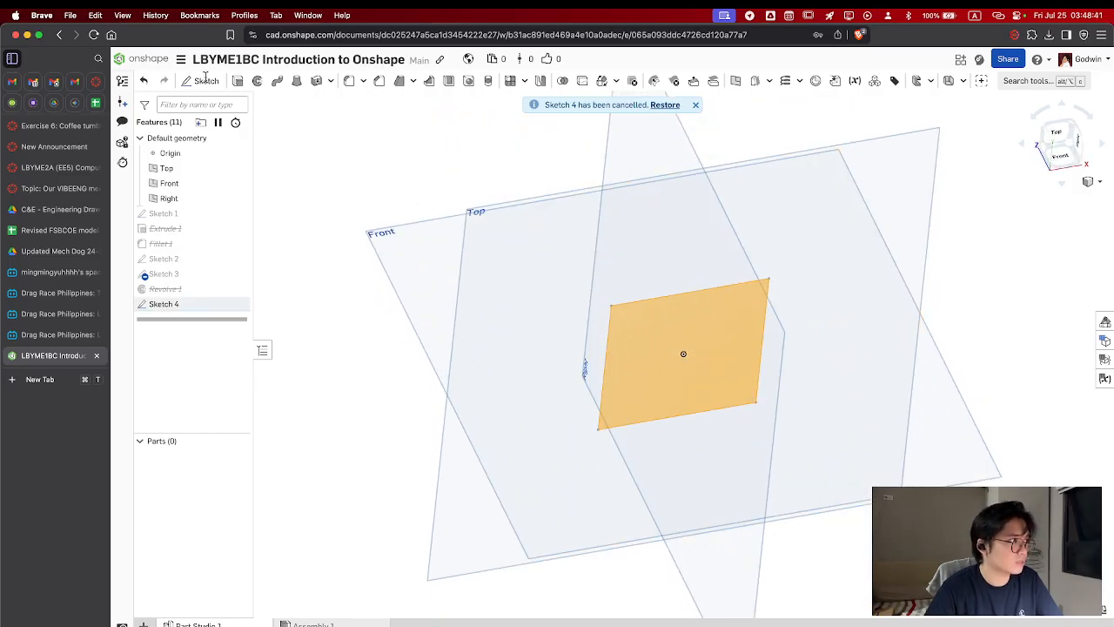
pyautogui.click(236, 81)
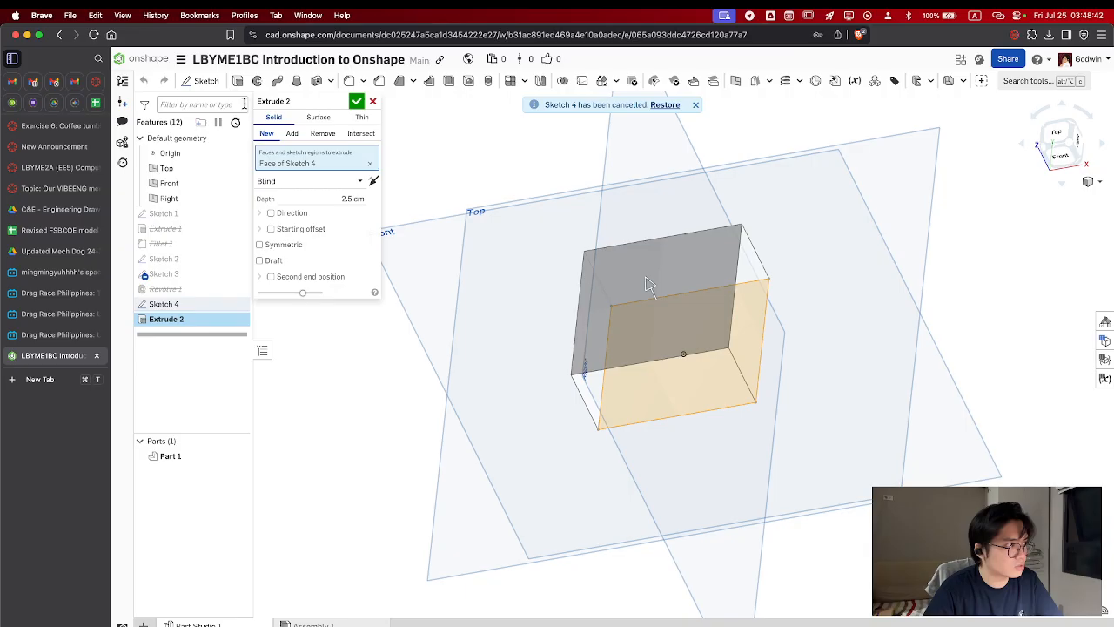
pyautogui.click(352, 202)
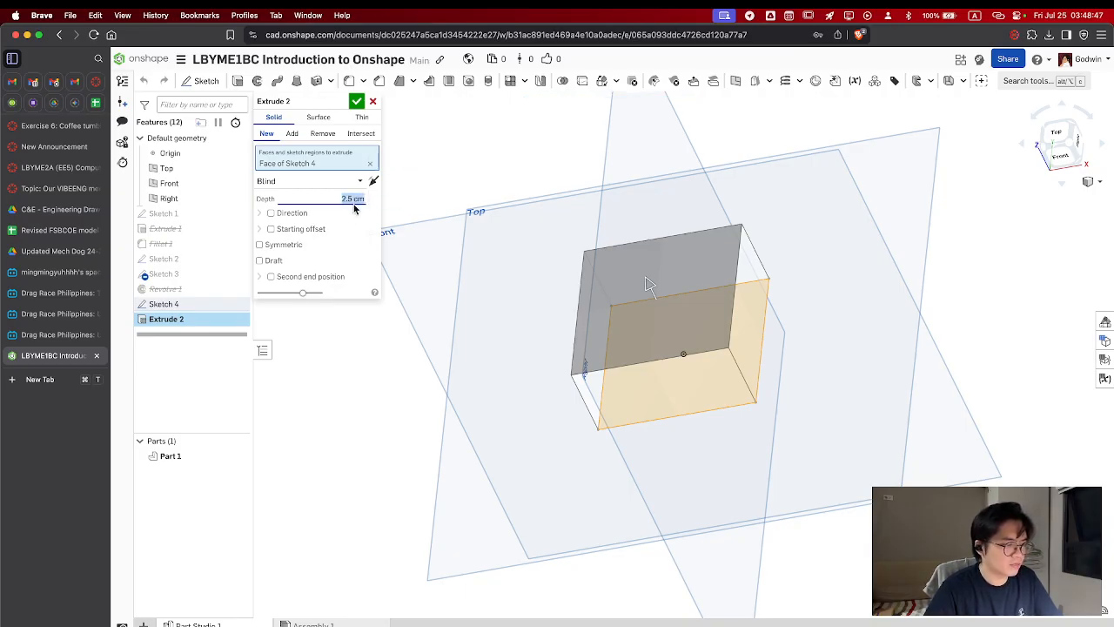
pyautogui.write('3')
pyautogui.press('Return')
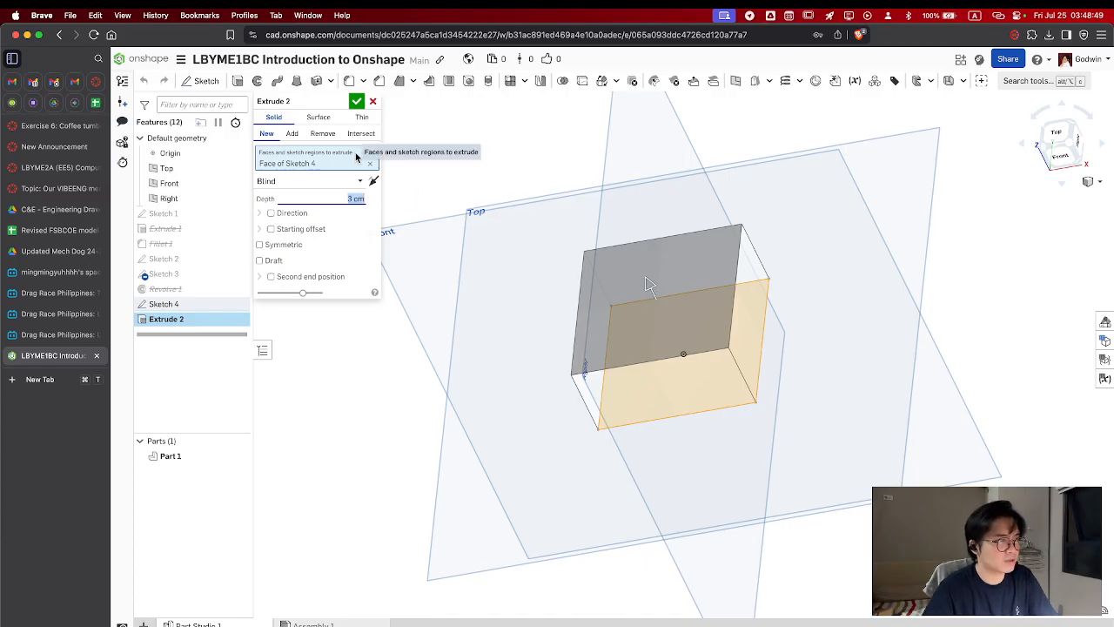
pyautogui.click(357, 101)
# Start a sketch on the block's top face and draw a 1.5 cm diameter circle near its upper-left corner
pyautogui.click(667, 275)
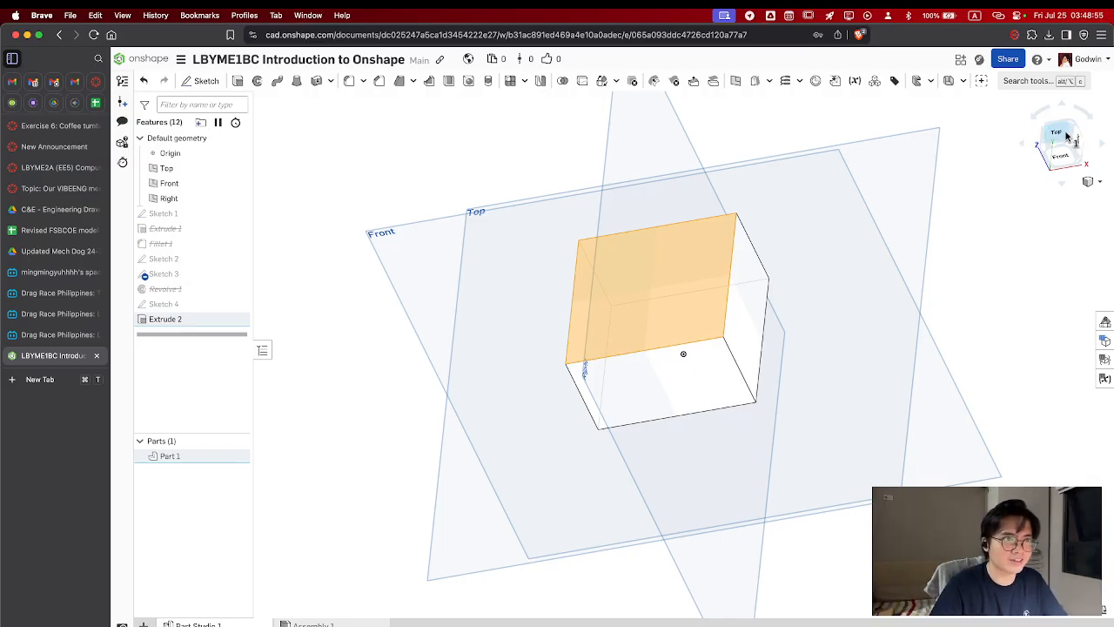
pyautogui.click(201, 83)
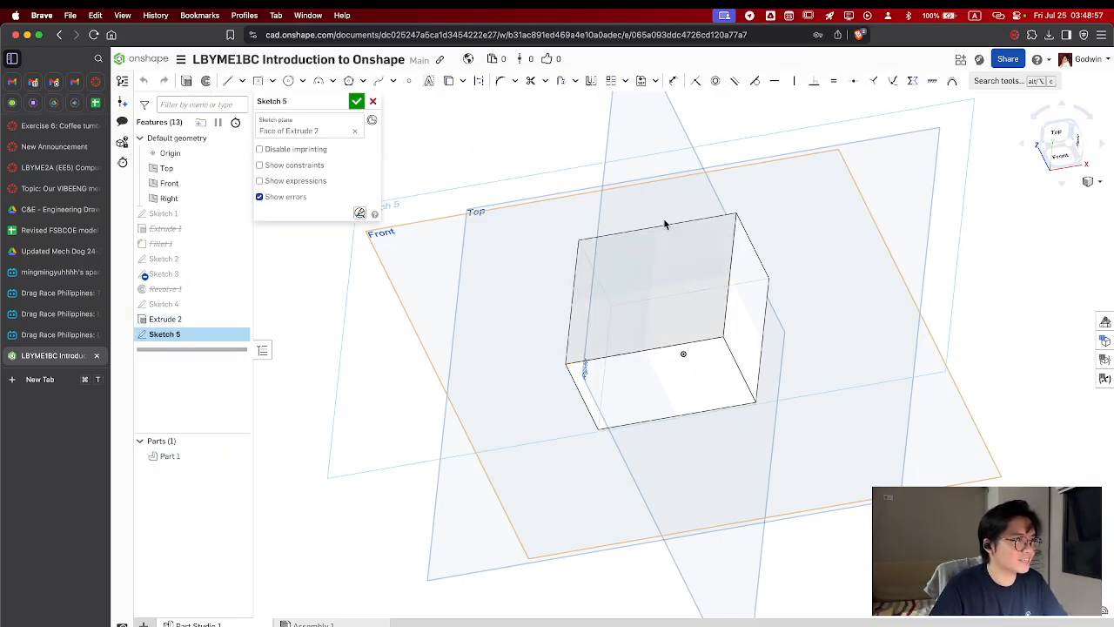
pyautogui.click(1063, 133)
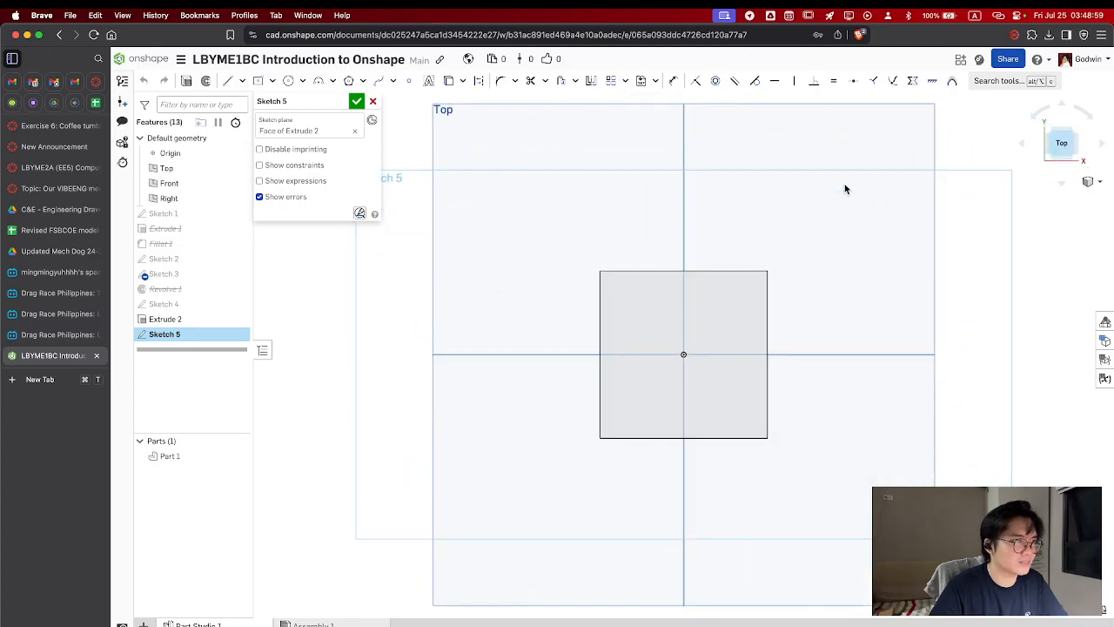
pyautogui.press('c')
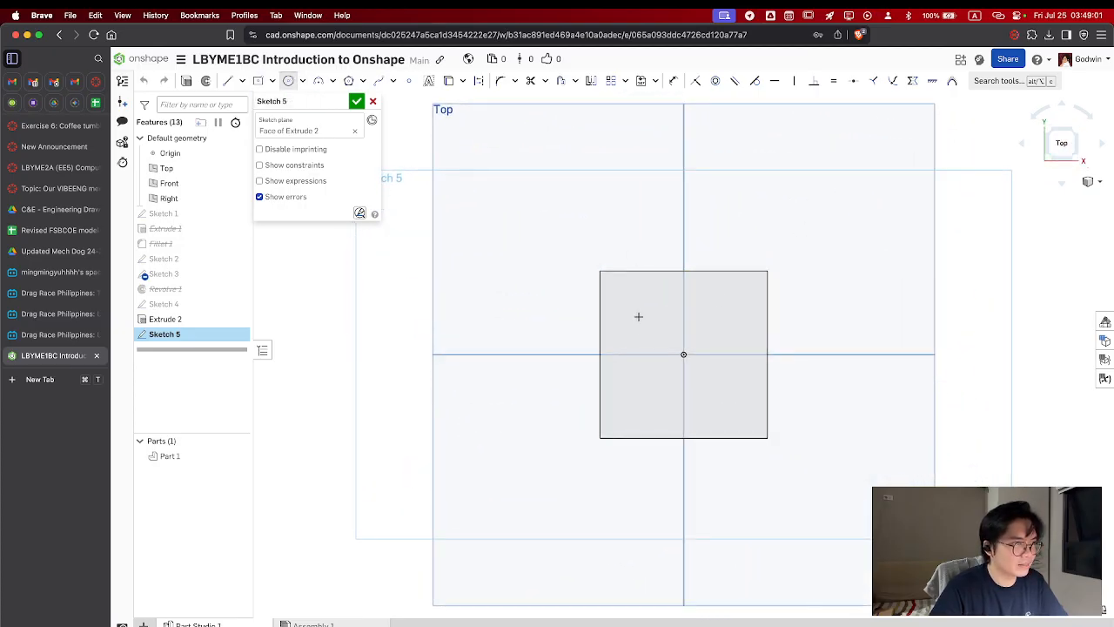
pyautogui.click(639, 314)
pyautogui.click(661, 314)
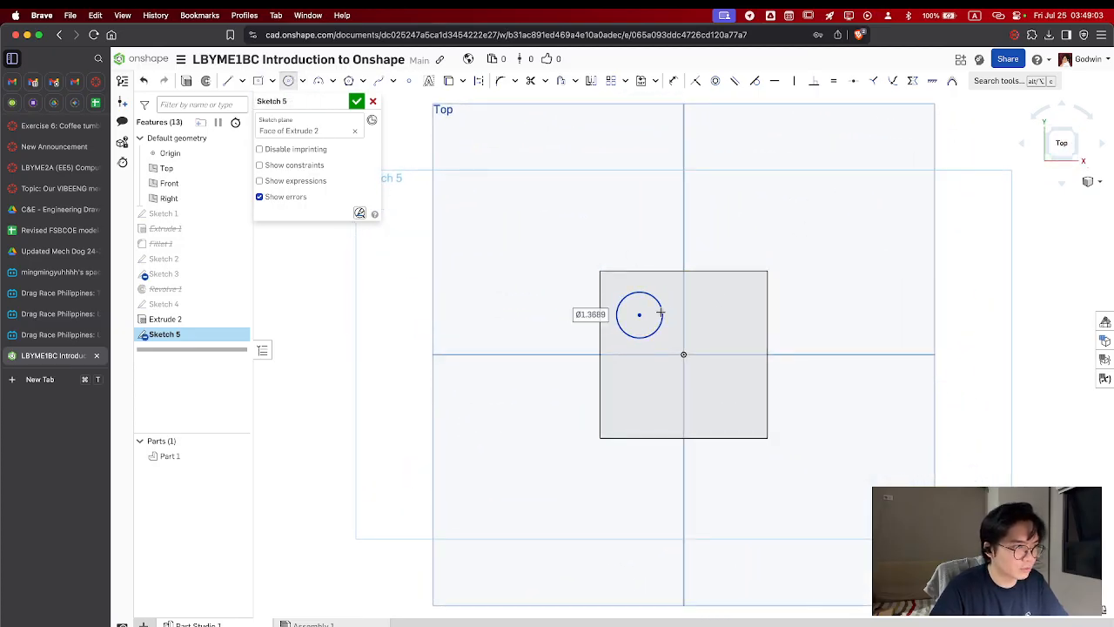
pyautogui.write('1')
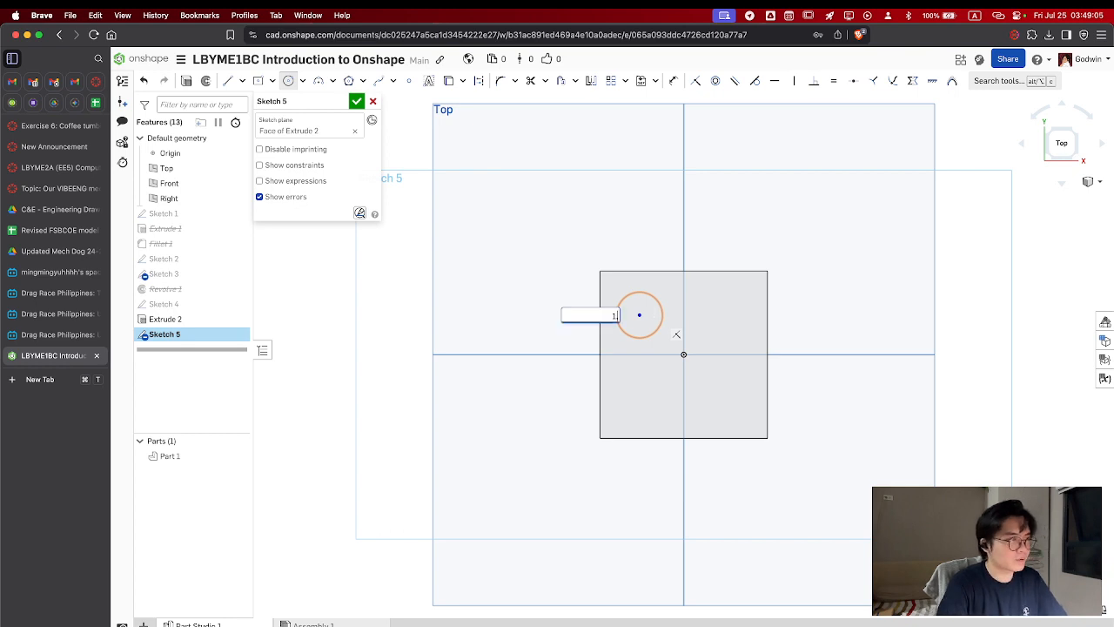
pyautogui.write('.5')
pyautogui.press('Return')
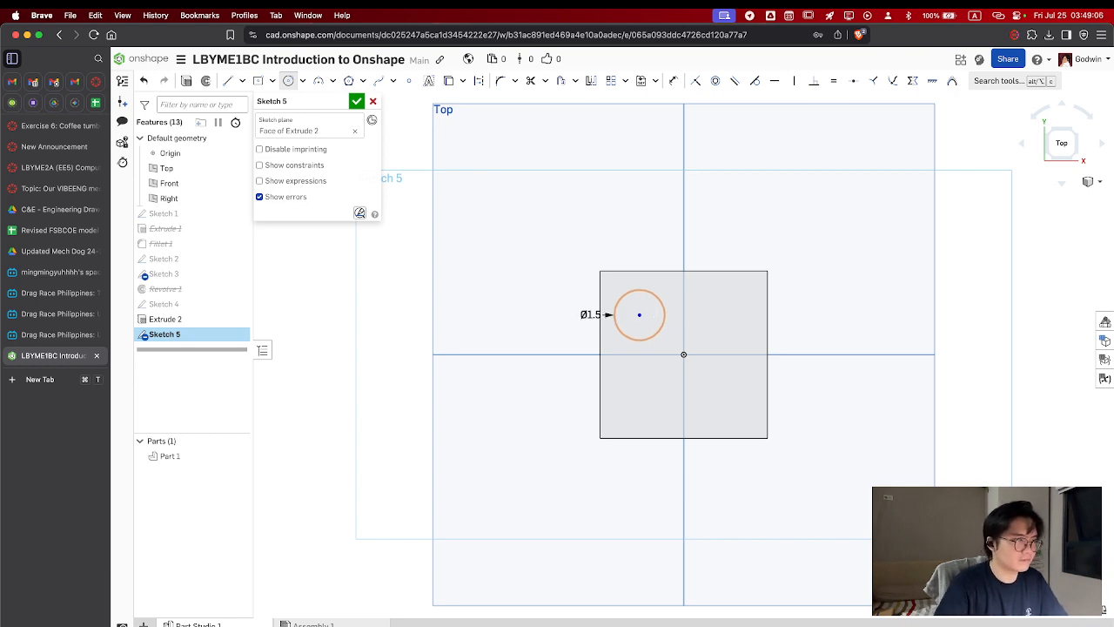
pyautogui.click(639, 314)
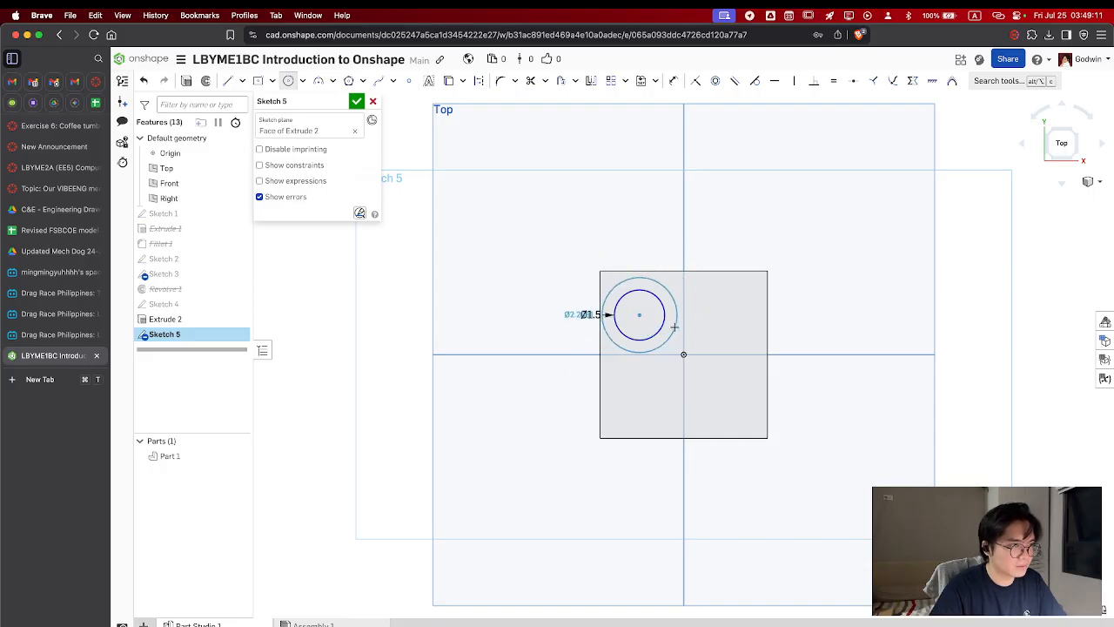
pyautogui.press('Escape')
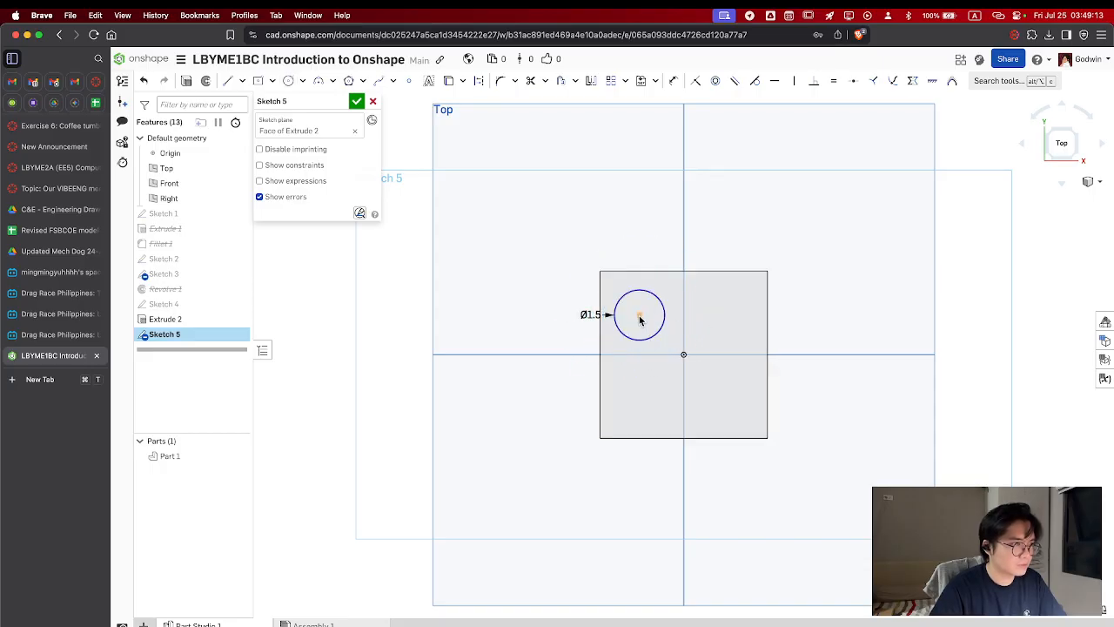
# Dimension the circle's center 1.25 cm horizontally from the vertical center line of the block's face
pyautogui.press('d')
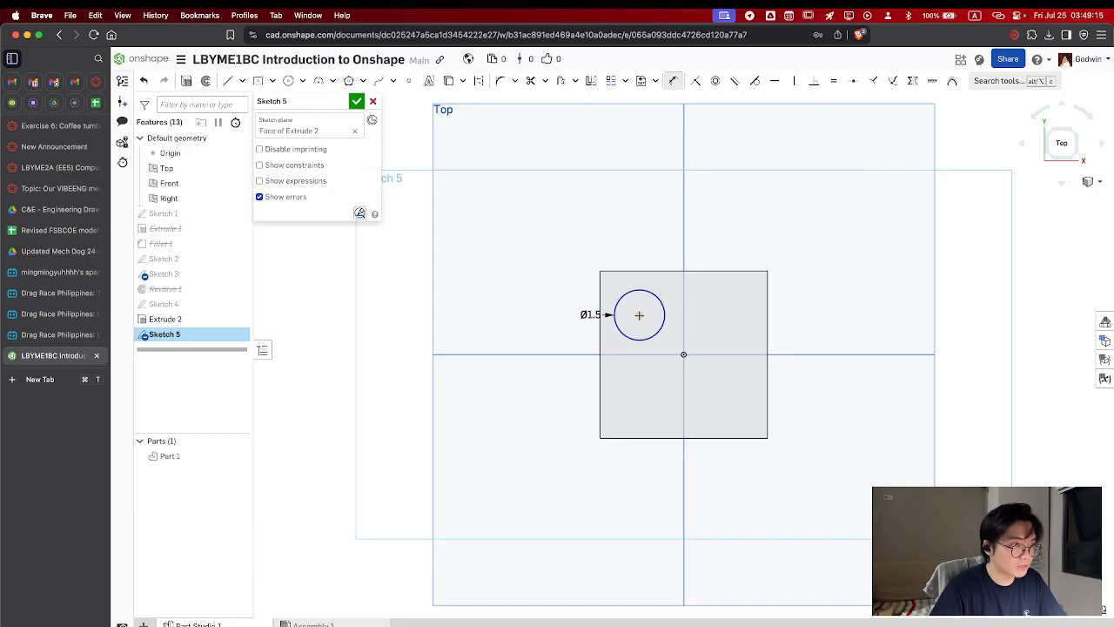
pyautogui.click(639, 315)
pyautogui.click(684, 313)
pyautogui.click(664, 244)
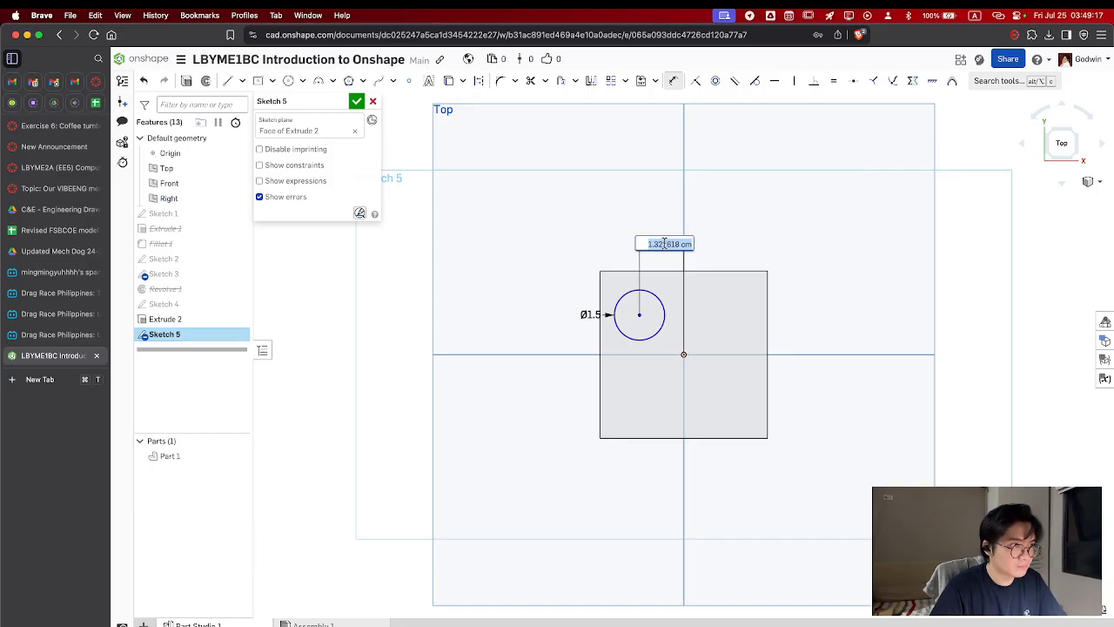
pyautogui.write('1.25')
pyautogui.press('Return')
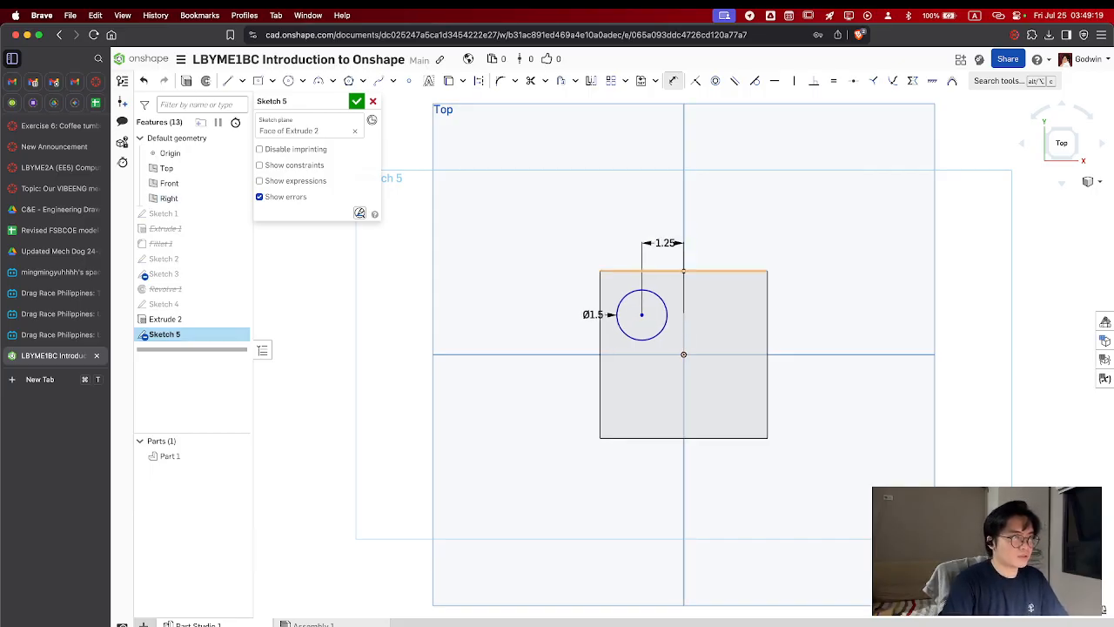
# Dimension the circle's center 1.25 cm vertically from the horizontal center line through the origin
pyautogui.click(641, 313)
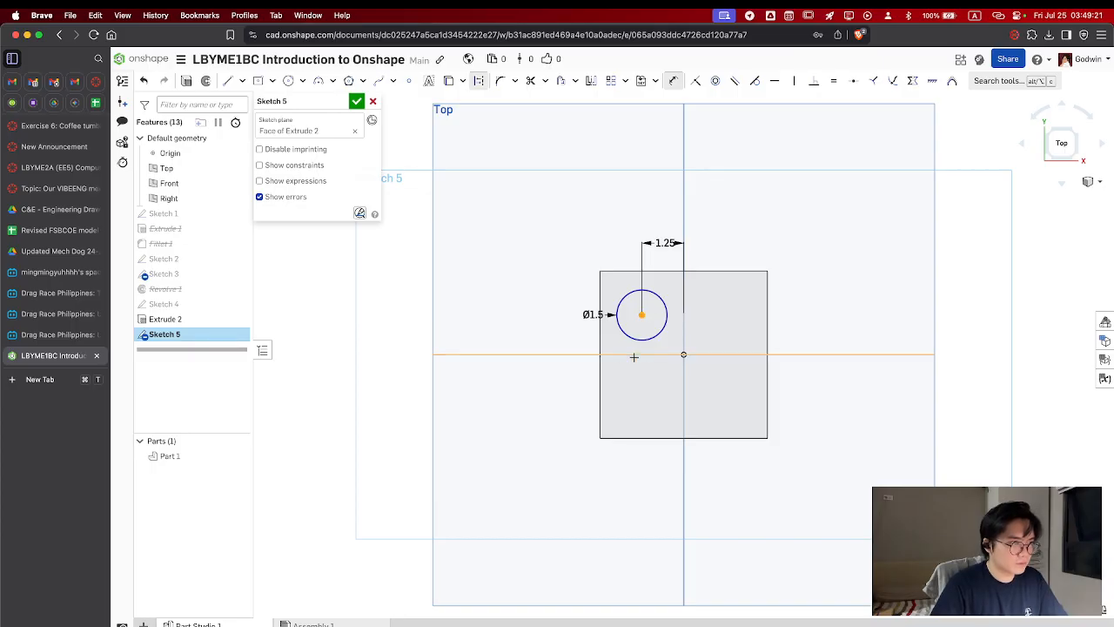
pyautogui.click(633, 355)
pyautogui.click(524, 332)
pyautogui.write('1.2')
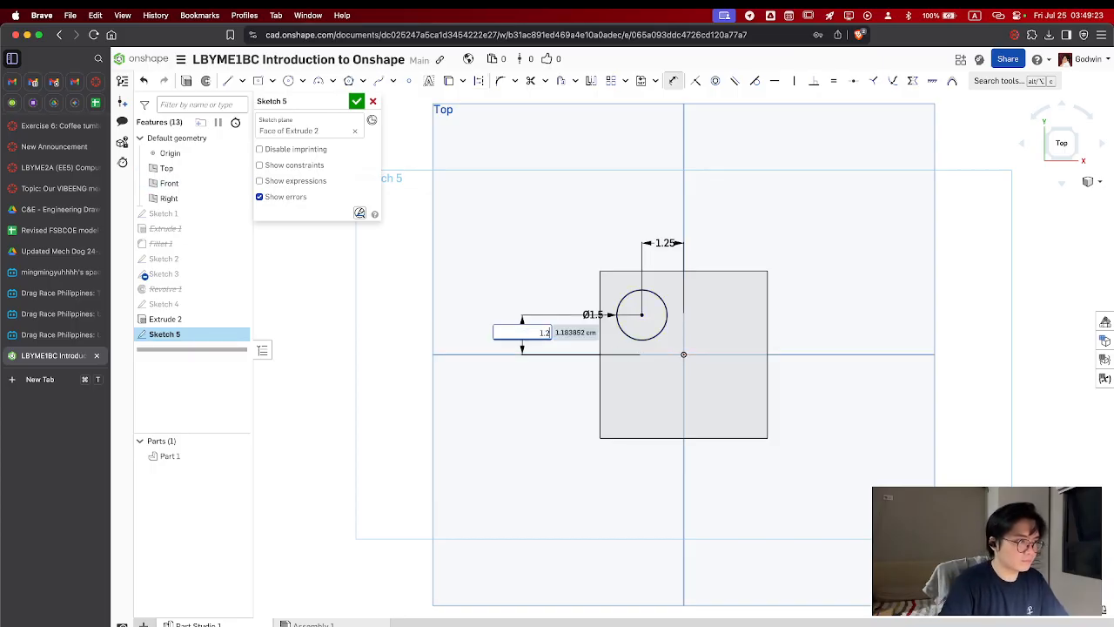
pyautogui.write('5')
pyautogui.press('Return')
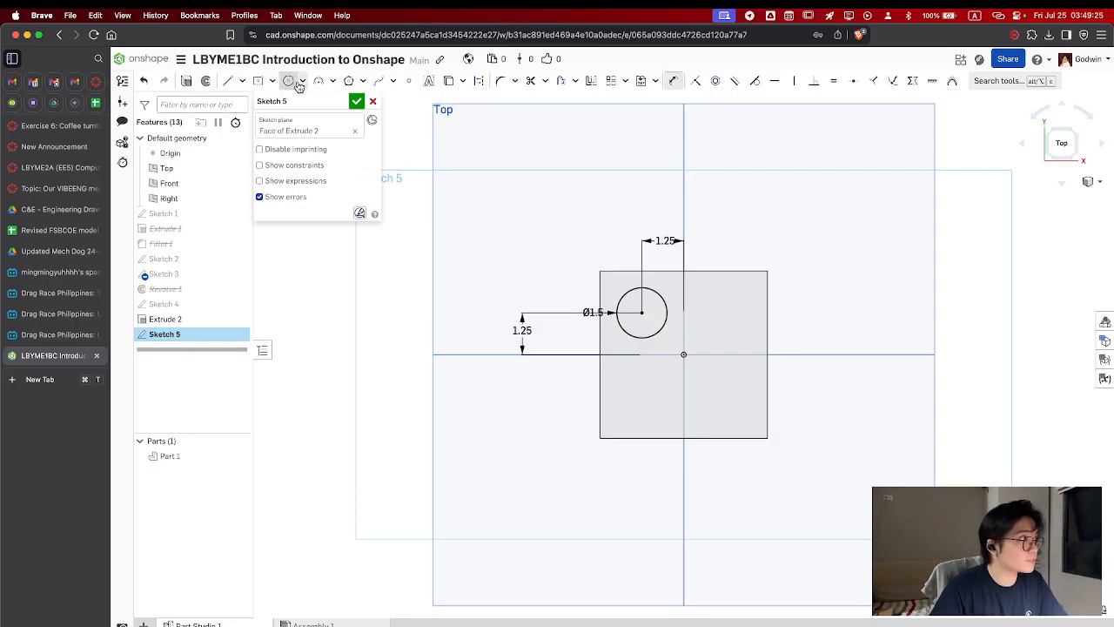
# Draw a concentric 1 cm diameter circle inside the 1.5 cm circle
pyautogui.click(642, 313)
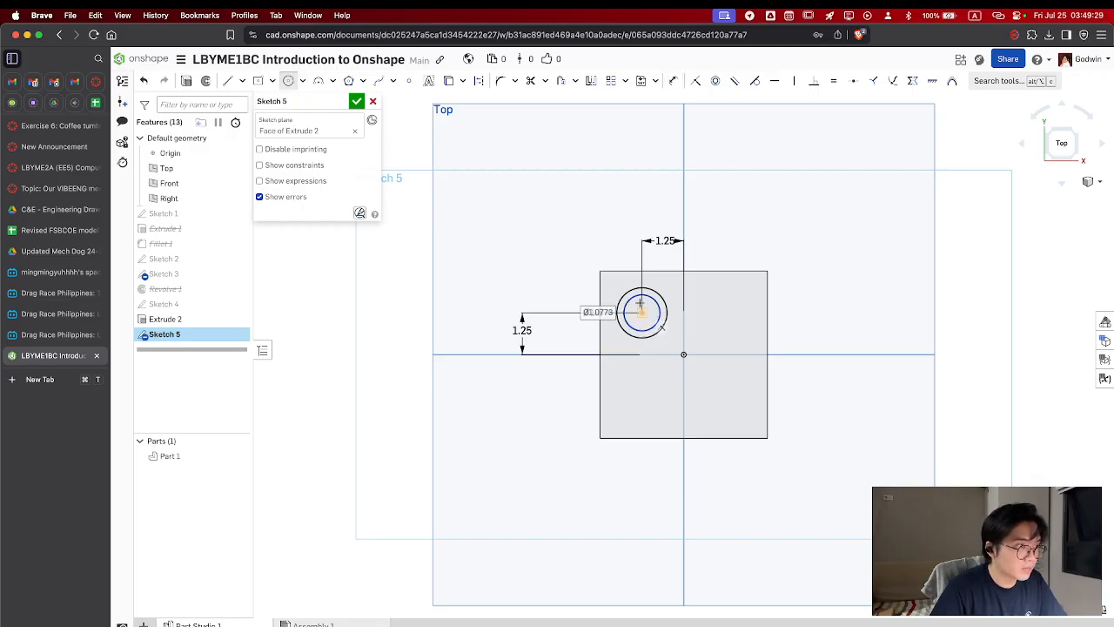
pyautogui.write('1')
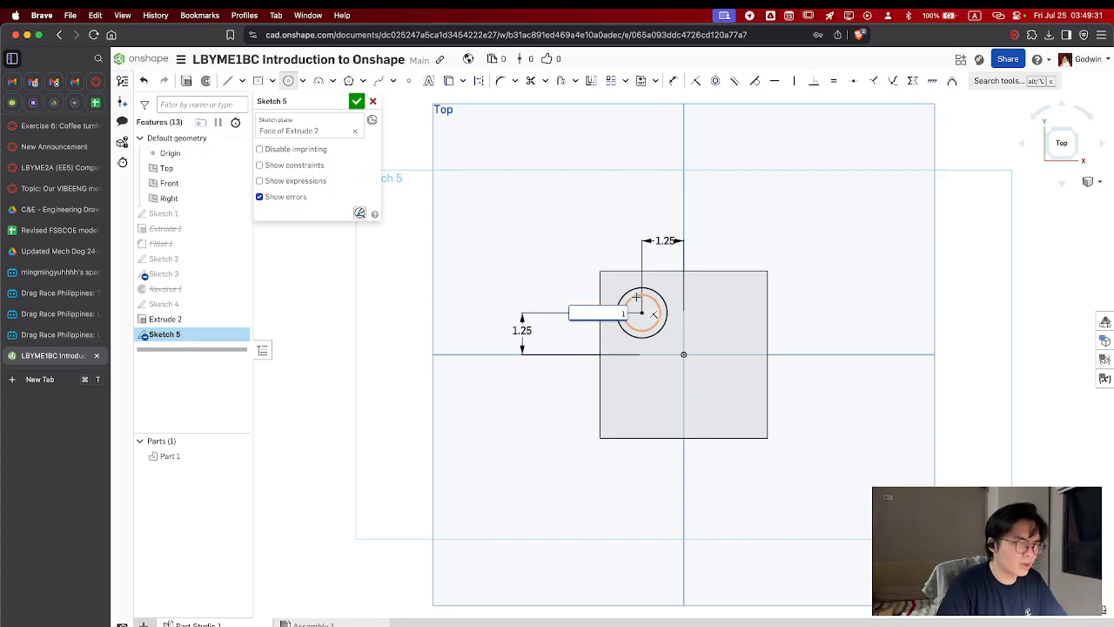
pyautogui.press('Return')
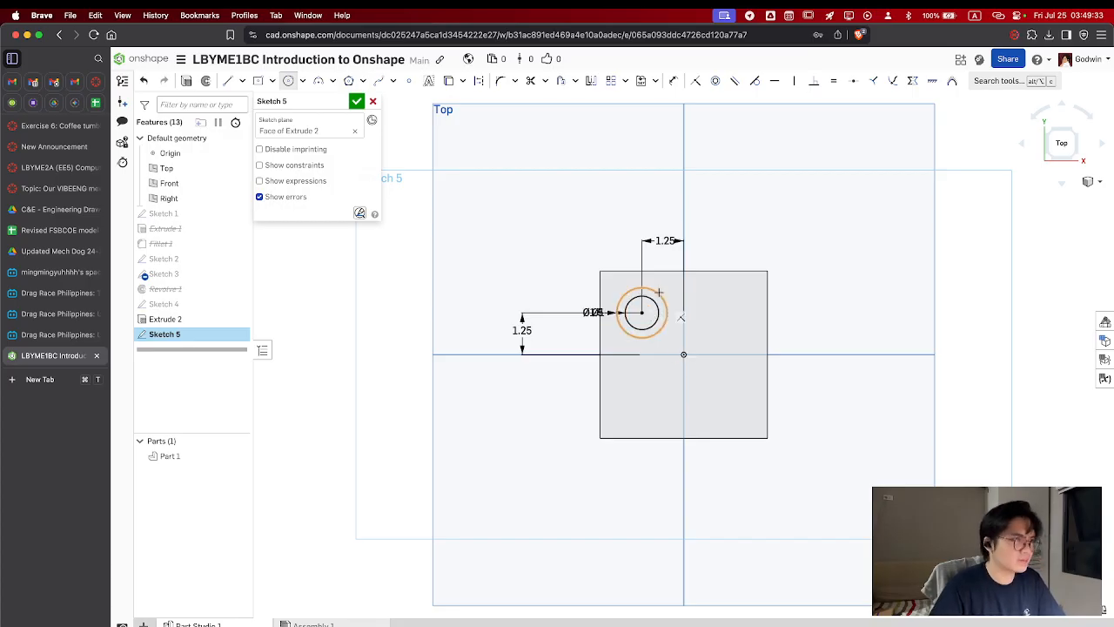
# Start a sketch linear pattern of both circles and extend it downward to a second row about 2.48 cm below
pyautogui.click(627, 83)
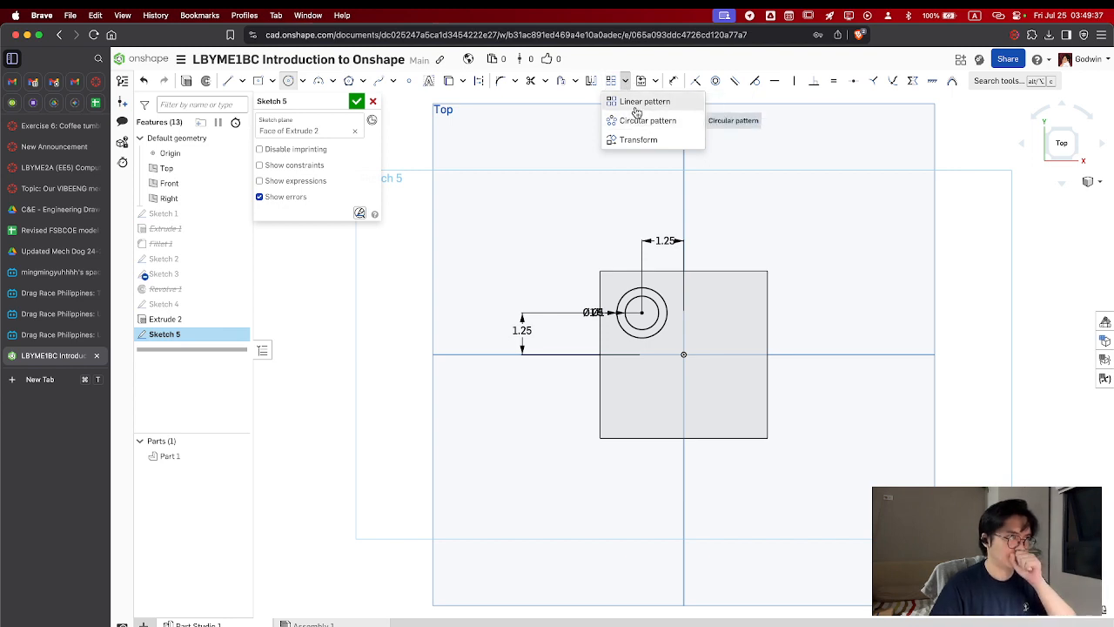
pyautogui.click(634, 101)
pyautogui.click(666, 317)
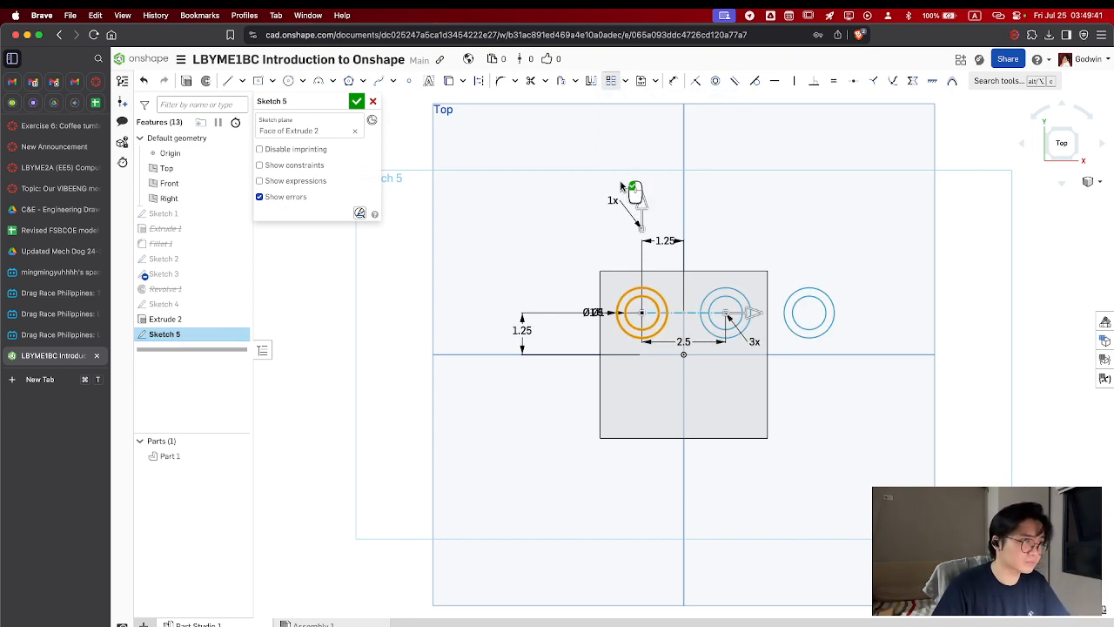
pyautogui.moveTo(642, 202); pyautogui.dragTo(641, 416)
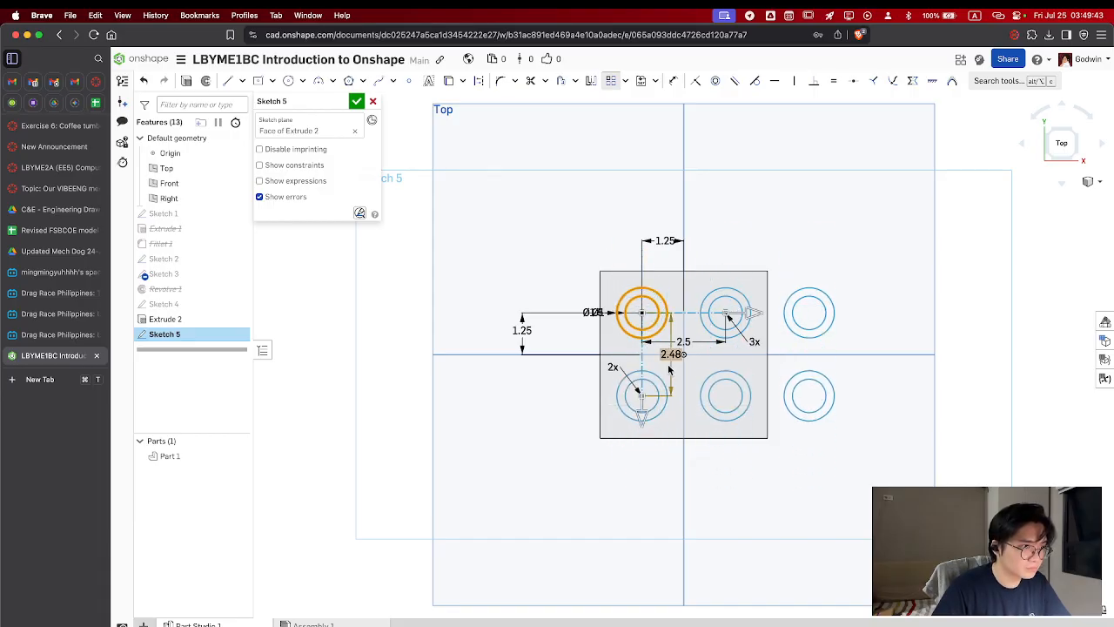
# Set the pattern's horizontal direction to 2 instances spaced 2.5 cm apart
pyautogui.moveTo(755, 316); pyautogui.dragTo(779, 319)
pyautogui.click(785, 346)
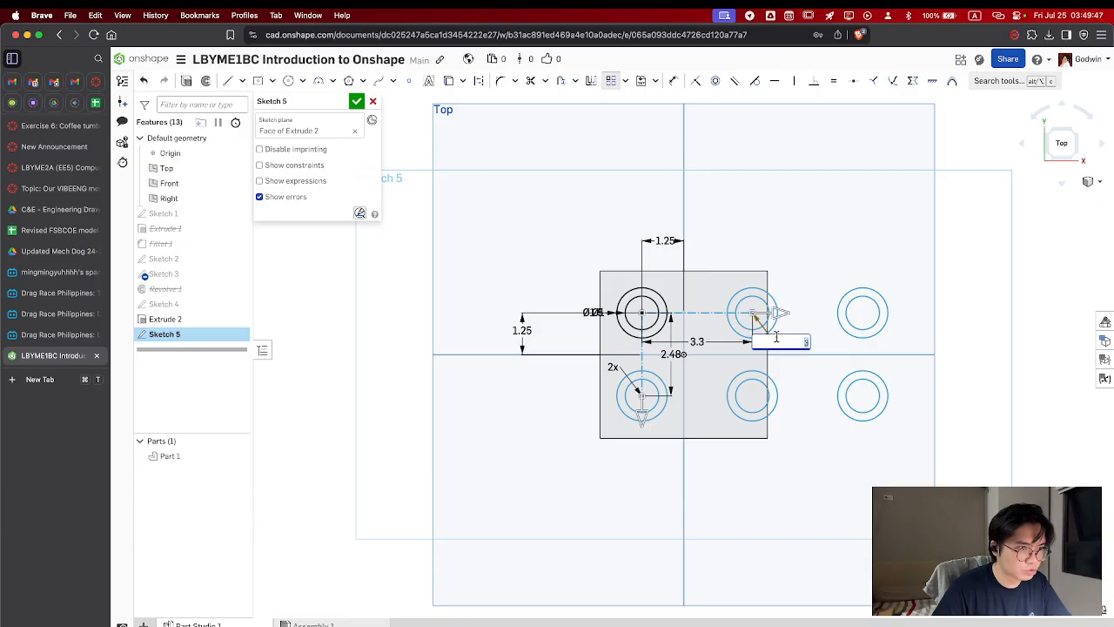
pyautogui.press('Return')
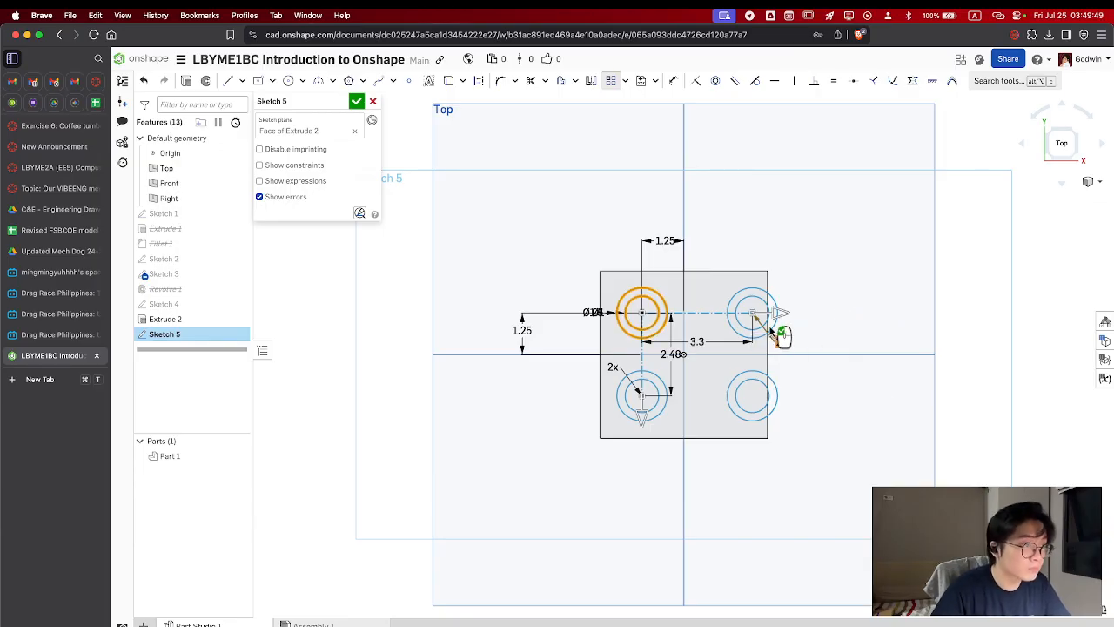
pyautogui.moveTo(756, 322); pyautogui.dragTo(751, 325)
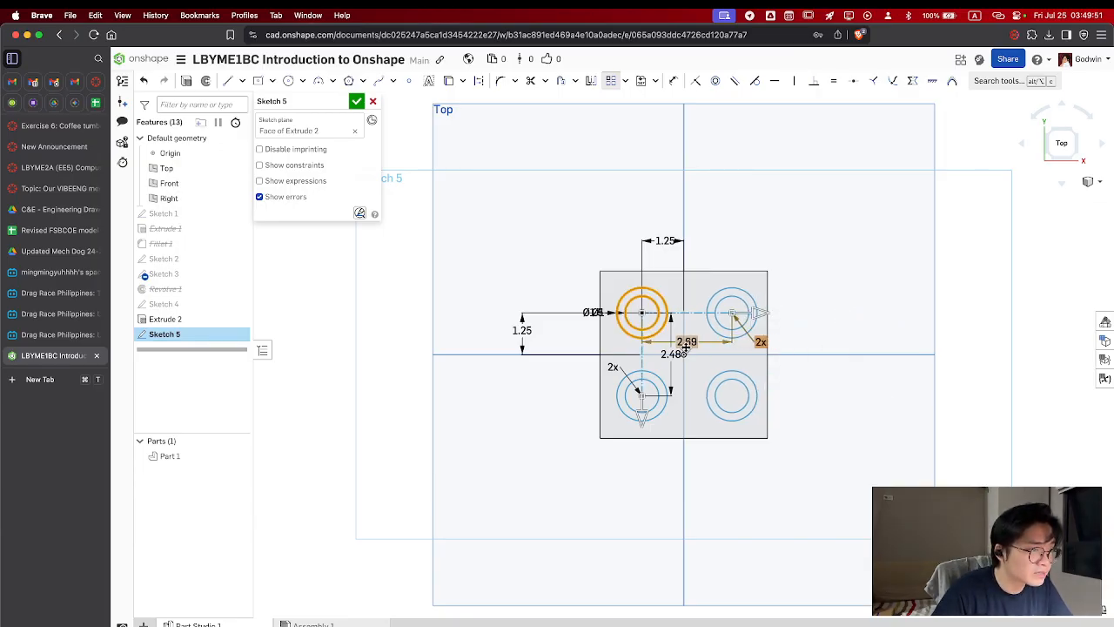
pyautogui.doubleClick(687, 342)
pyautogui.write('2.5')
pyautogui.press('Return')
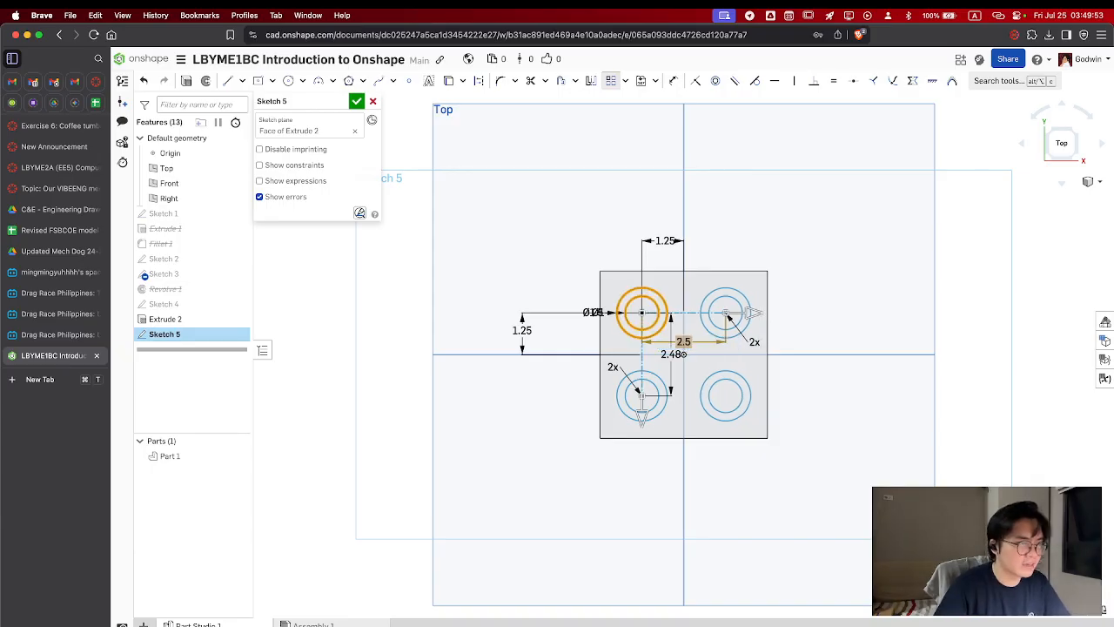
# Set the pattern's vertical spacing to -2.5 cm so the second row lies below the first, and finish the sketch
pyautogui.doubleClick(672, 354)
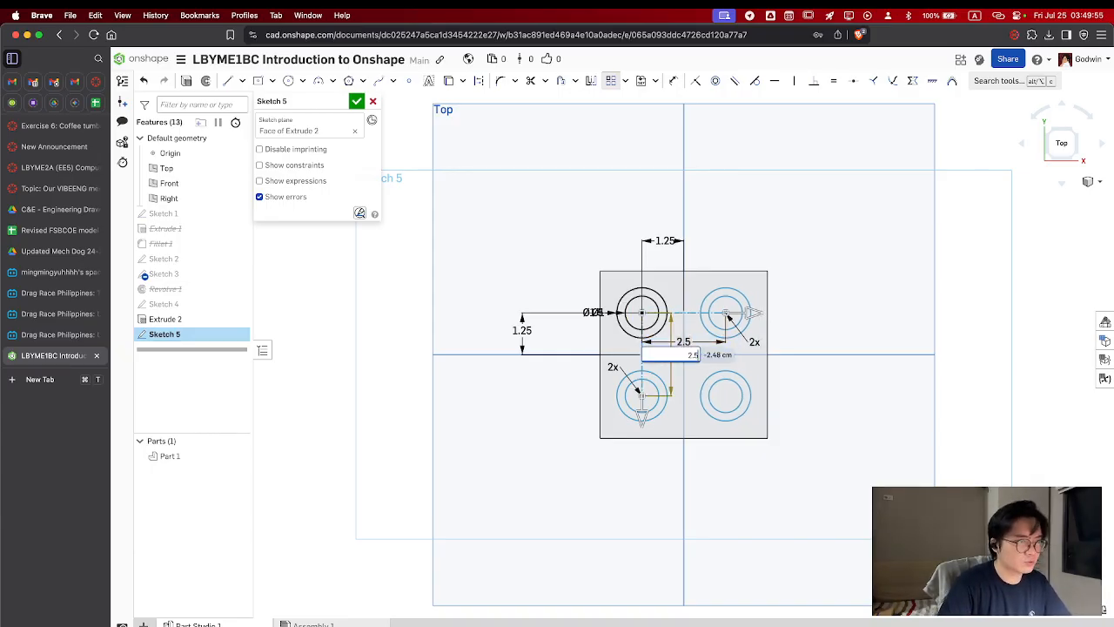
pyautogui.press('Return')
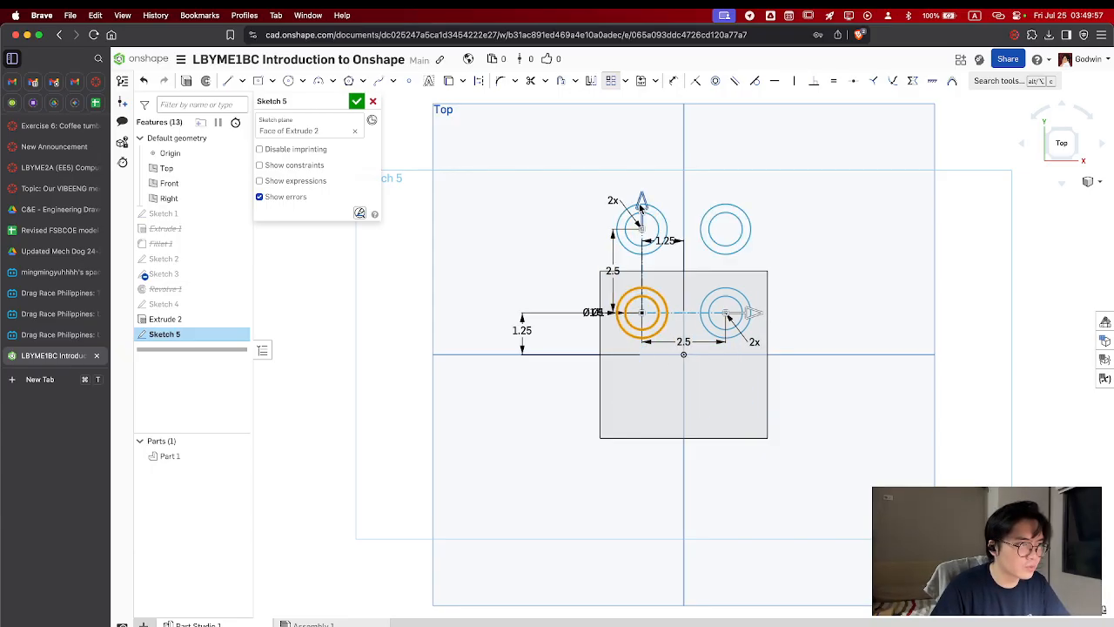
pyautogui.click(641, 205)
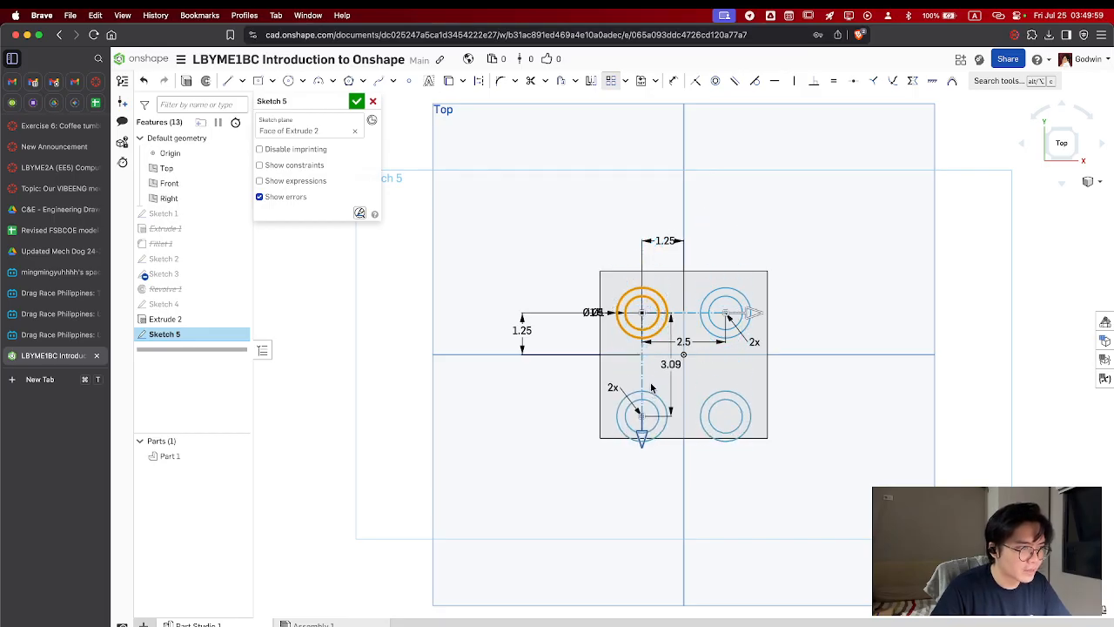
pyautogui.doubleClick(675, 356)
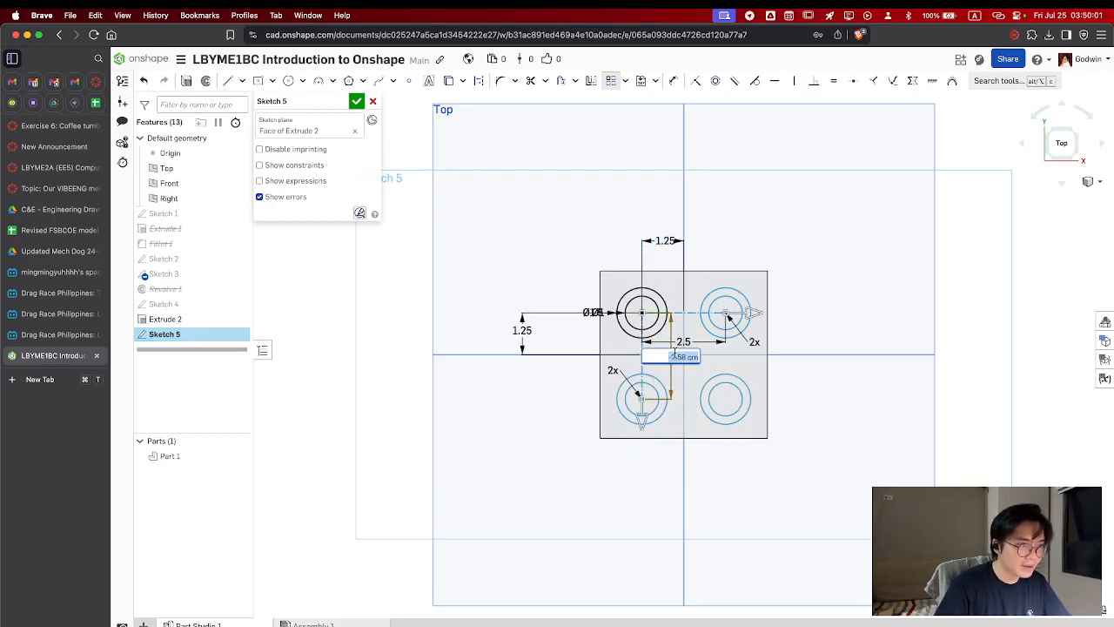
pyautogui.write('-2')
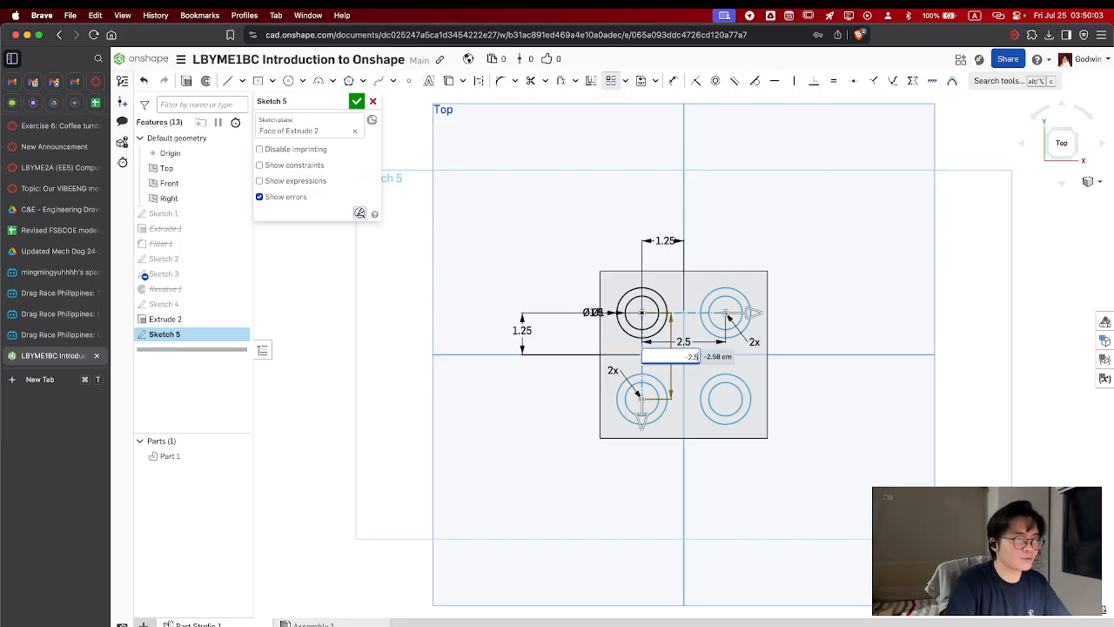
pyautogui.write('.5')
pyautogui.press('Return')
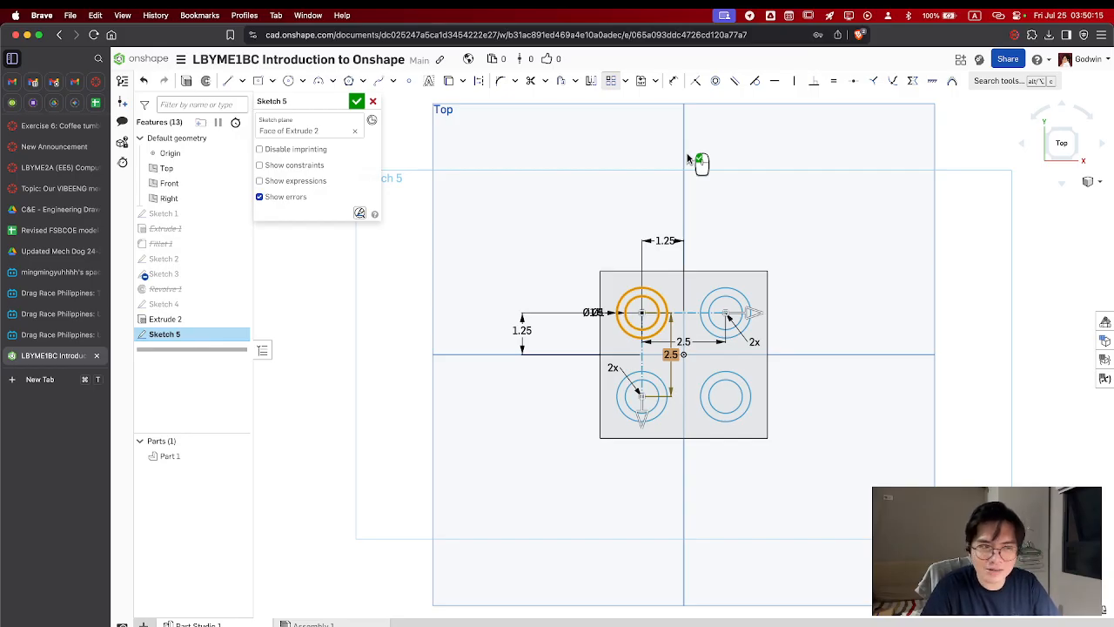
pyautogui.click(613, 81)
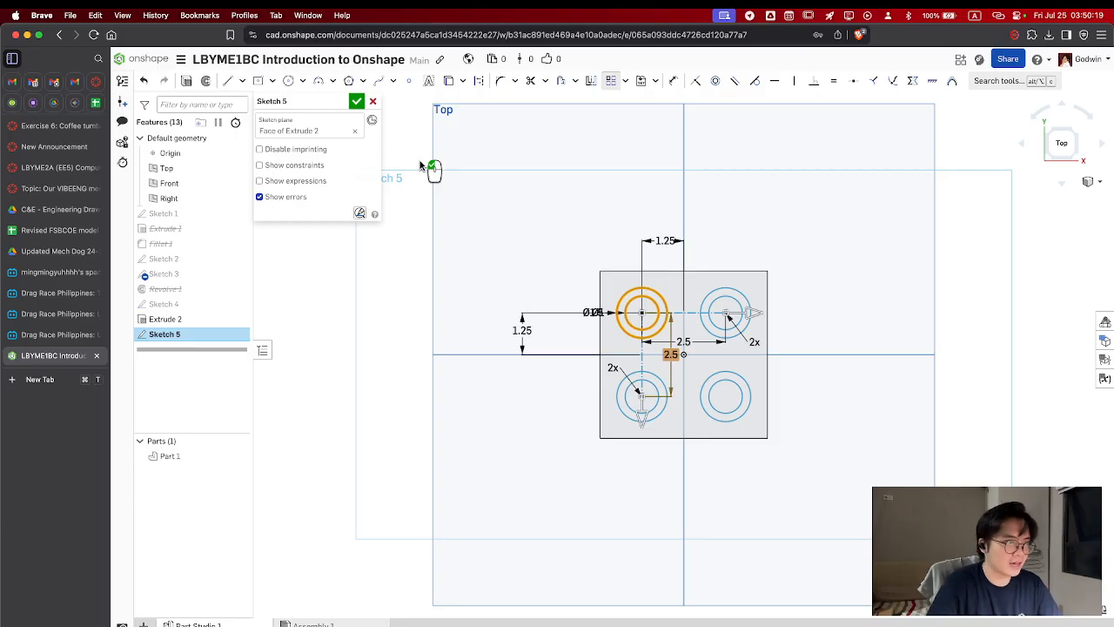
pyautogui.click(359, 103)
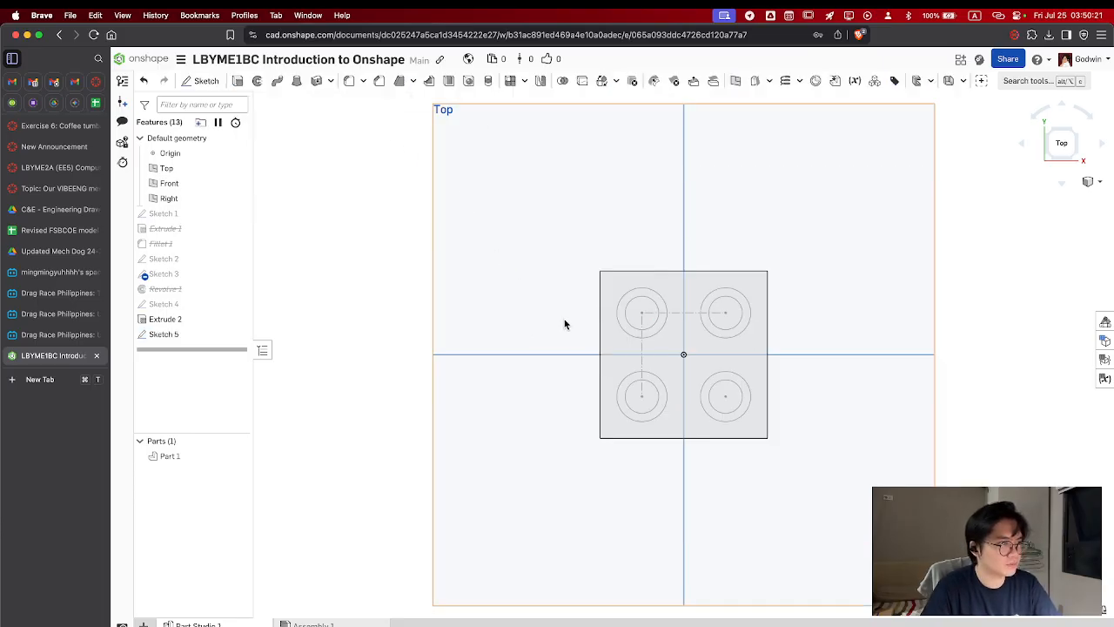
# Start an Extrude that adds the four ring regions between the concentric circles to the block
pyautogui.moveTo(585, 475); pyautogui.dragTo(552, 415, button='right')
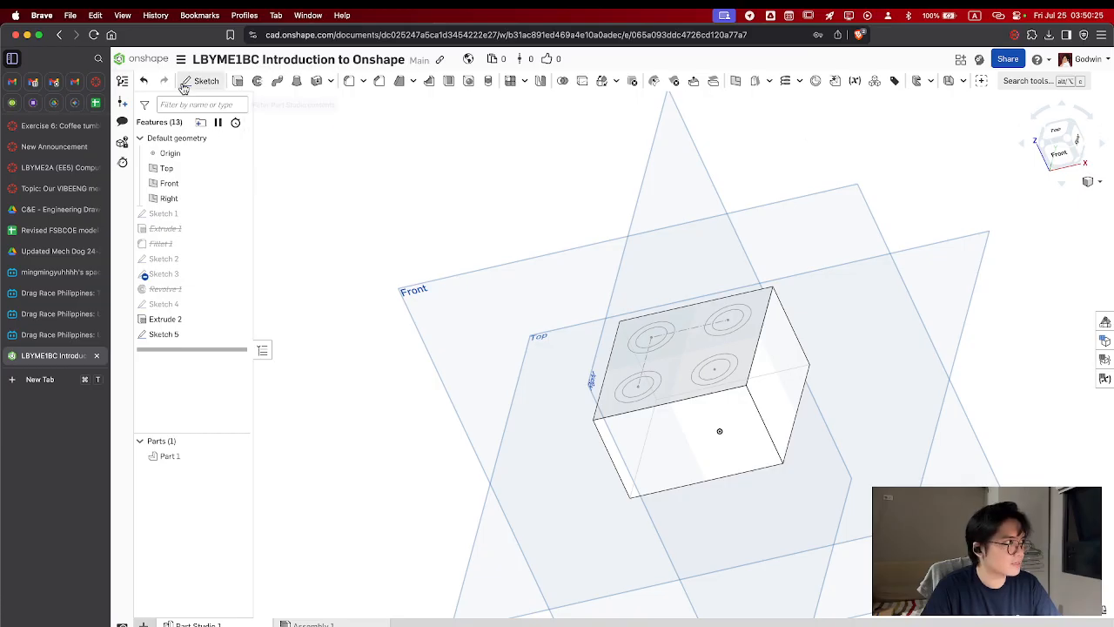
pyautogui.click(237, 80)
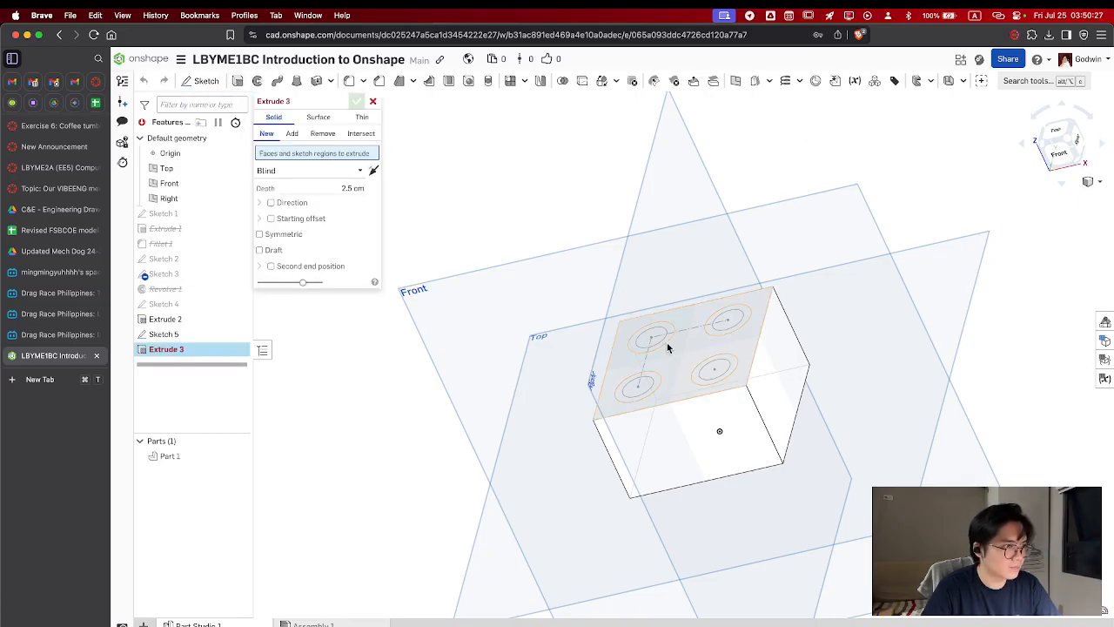
pyautogui.click(665, 340)
pyautogui.click(723, 338)
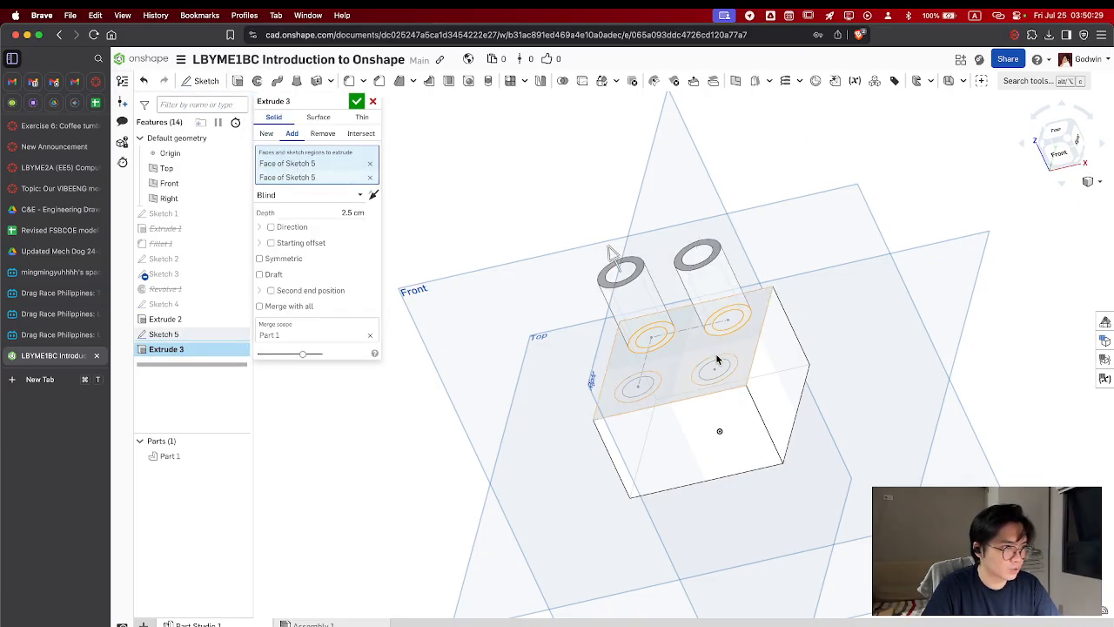
pyautogui.click(720, 367)
pyautogui.click(653, 383)
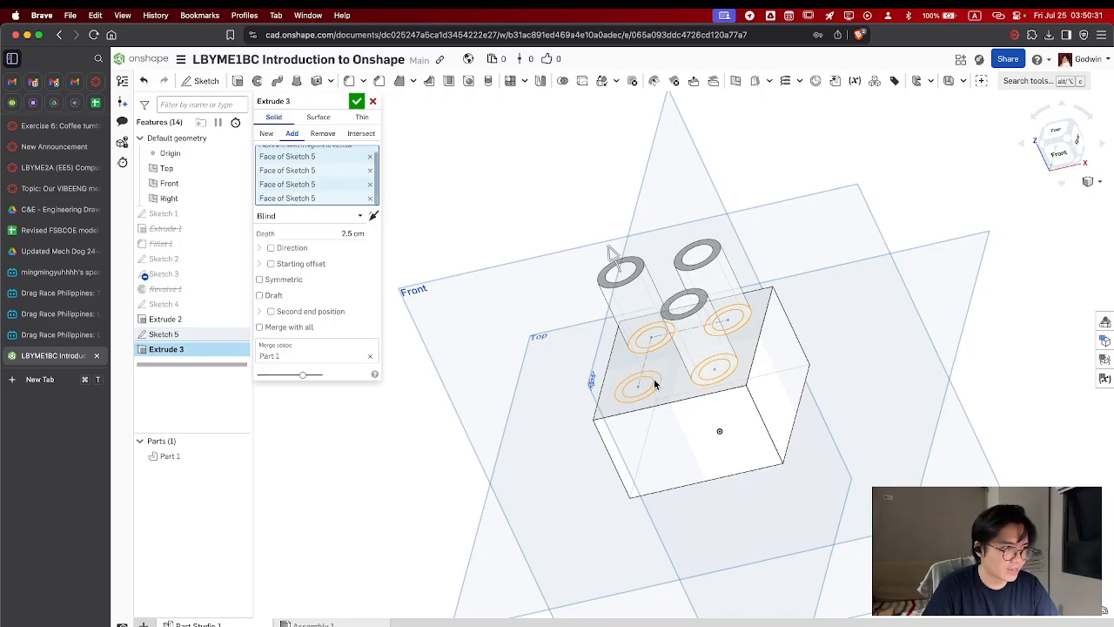
# Try extrusion depths of 0.5 cm and 1 cm for the rings, settle on 0.5 cm and finish the extrusion
pyautogui.click(349, 241)
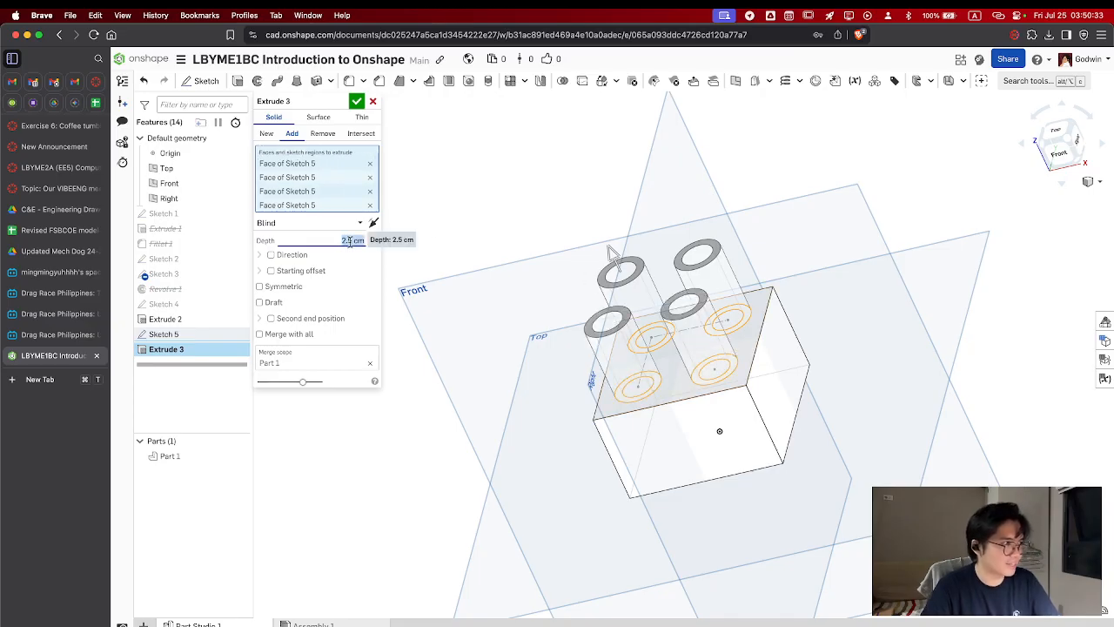
pyautogui.write('0.5')
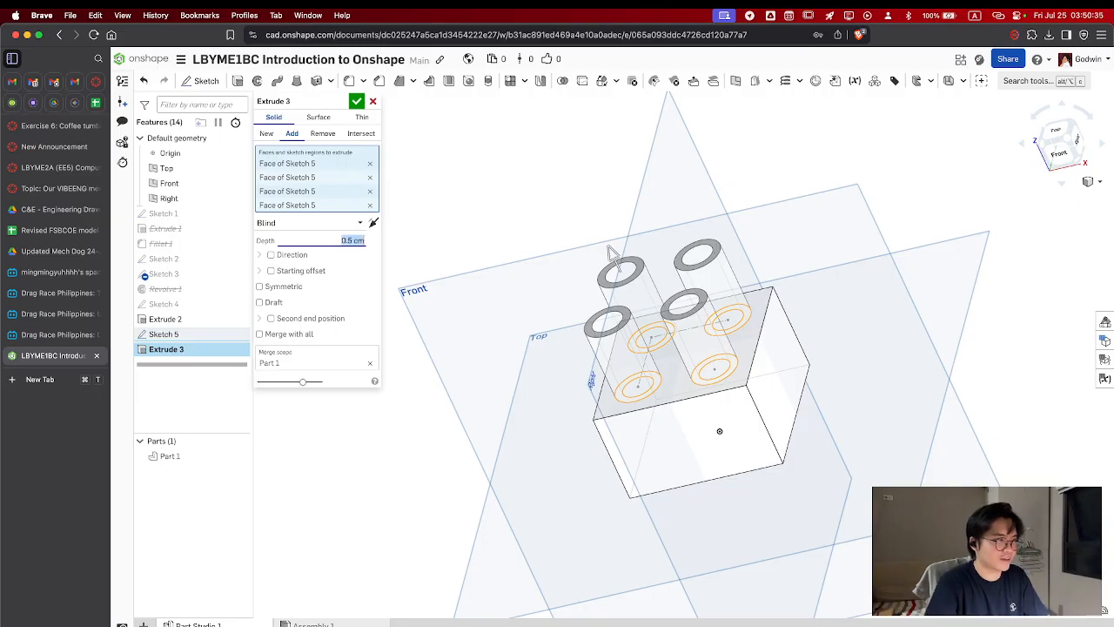
pyautogui.press('Return')
pyautogui.write('1')
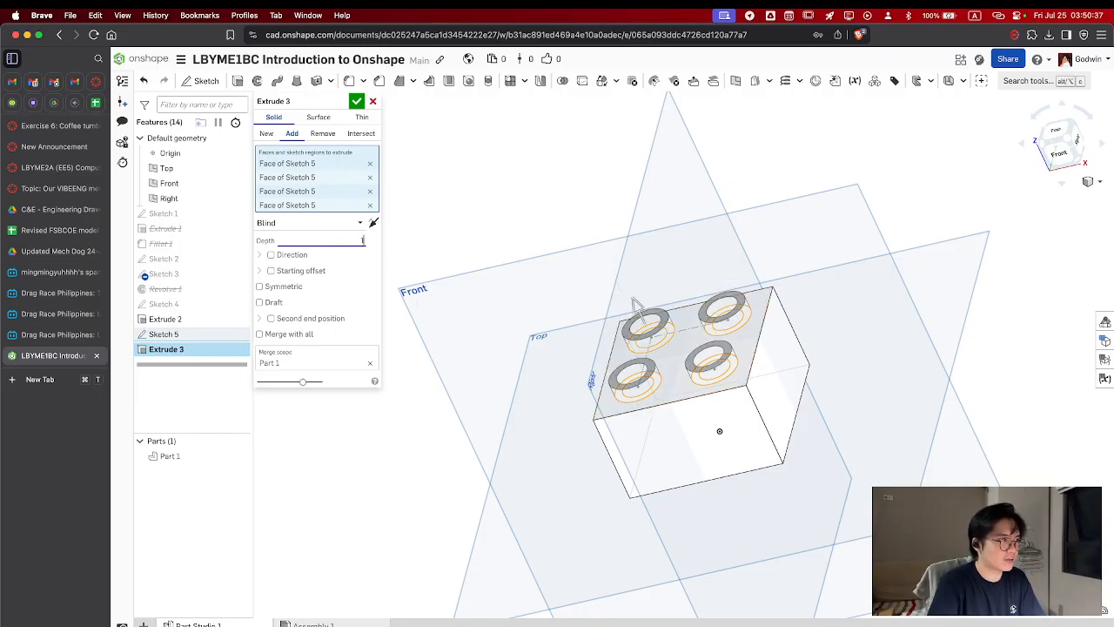
pyautogui.press('Return')
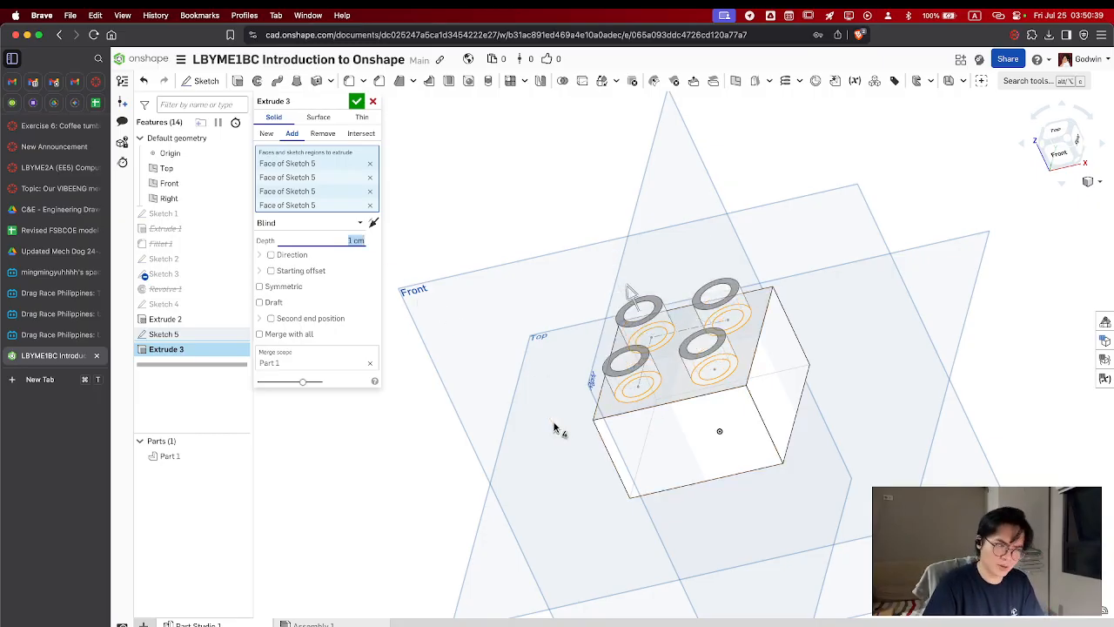
pyautogui.moveTo(553, 427); pyautogui.dragTo(520, 441, button='right')
pyautogui.write('0.5')
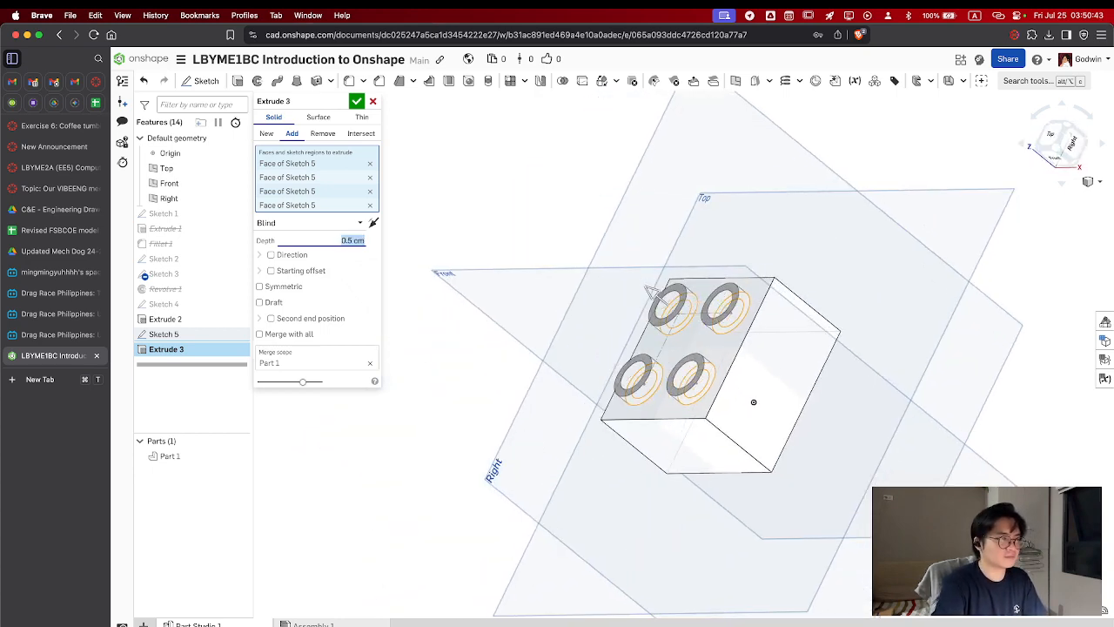
pyautogui.press('Return')
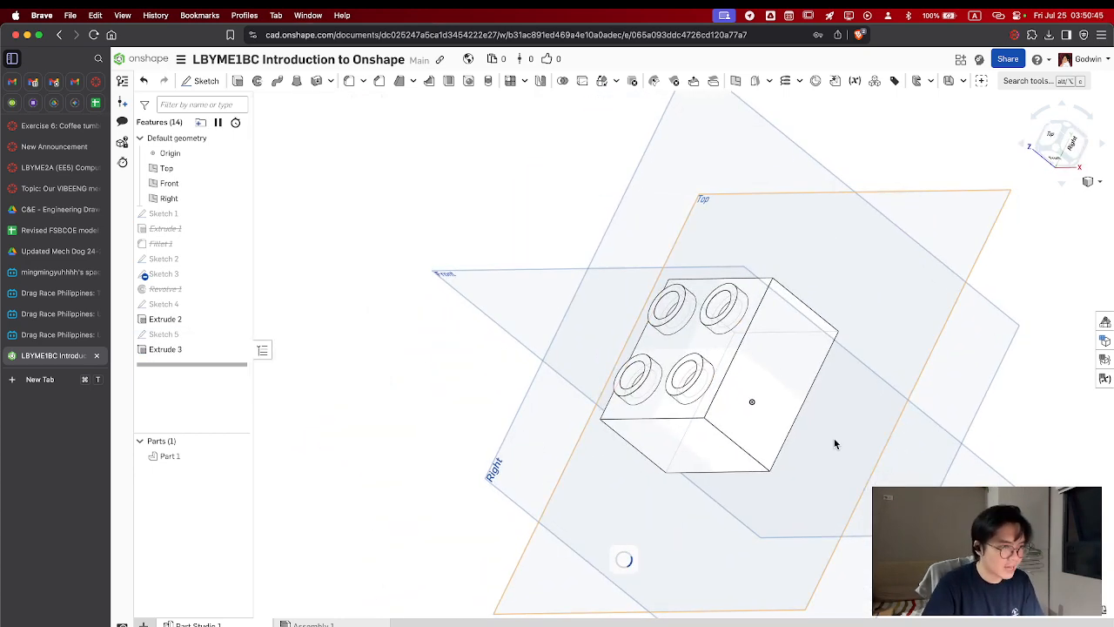
pyautogui.moveTo(834, 439); pyautogui.dragTo(938, 406, button='right')
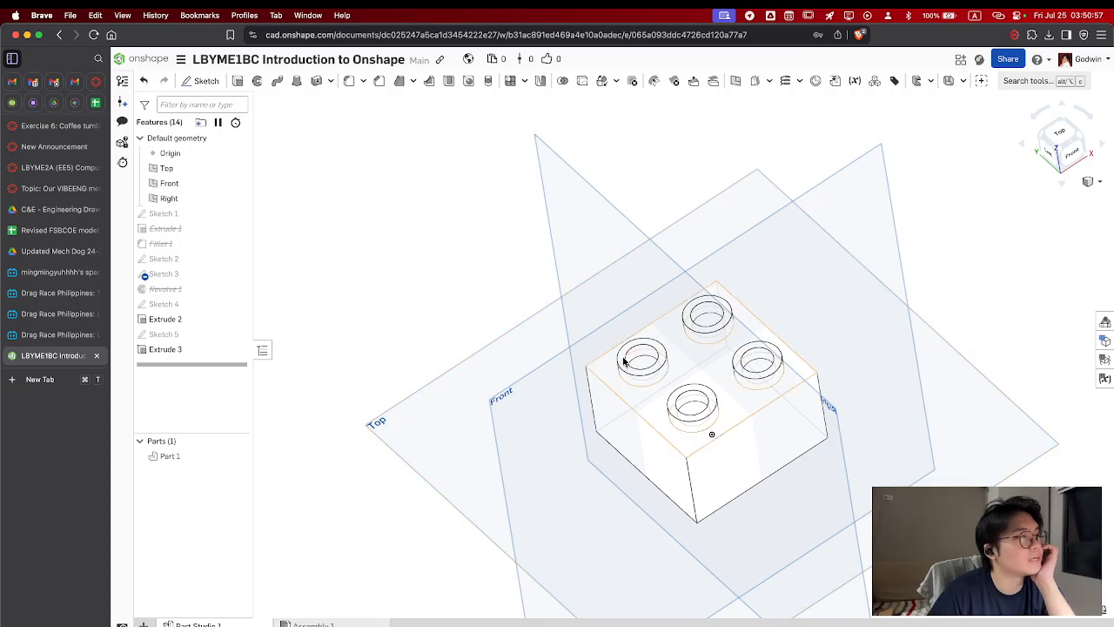
pyautogui.scroll(-2, 755, 486)
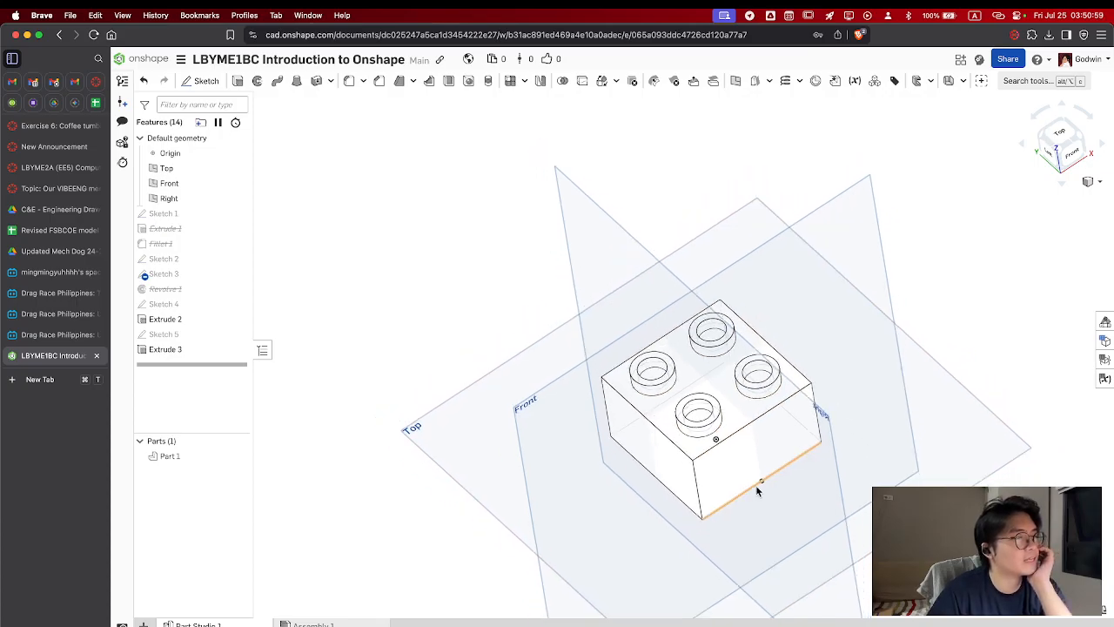
pyautogui.scroll(3, 756, 486)
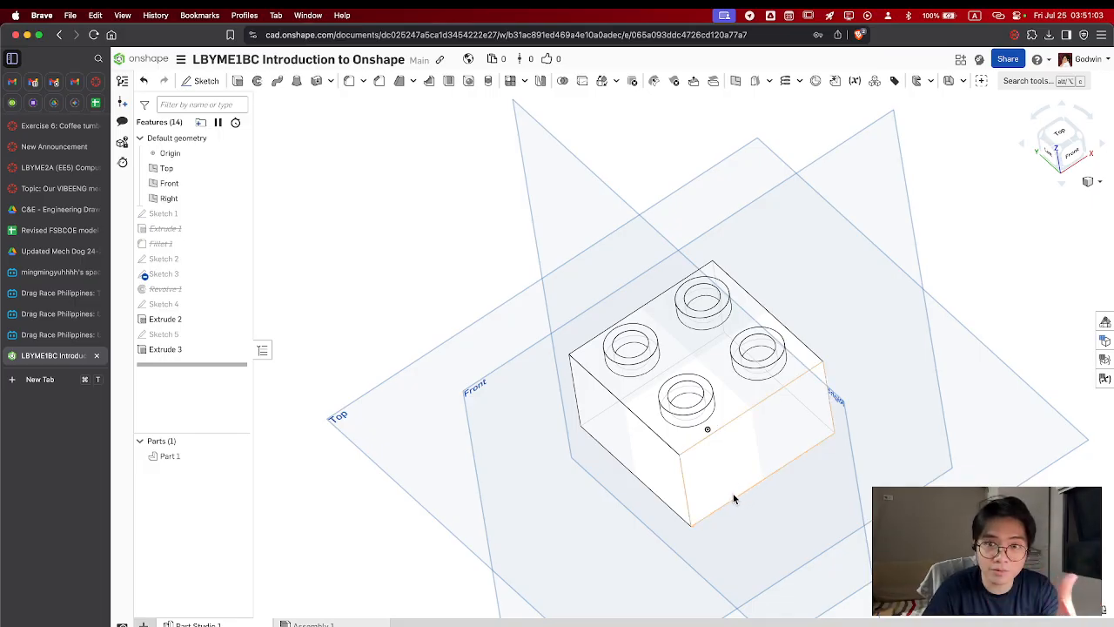
pyautogui.rightClick(168, 623)
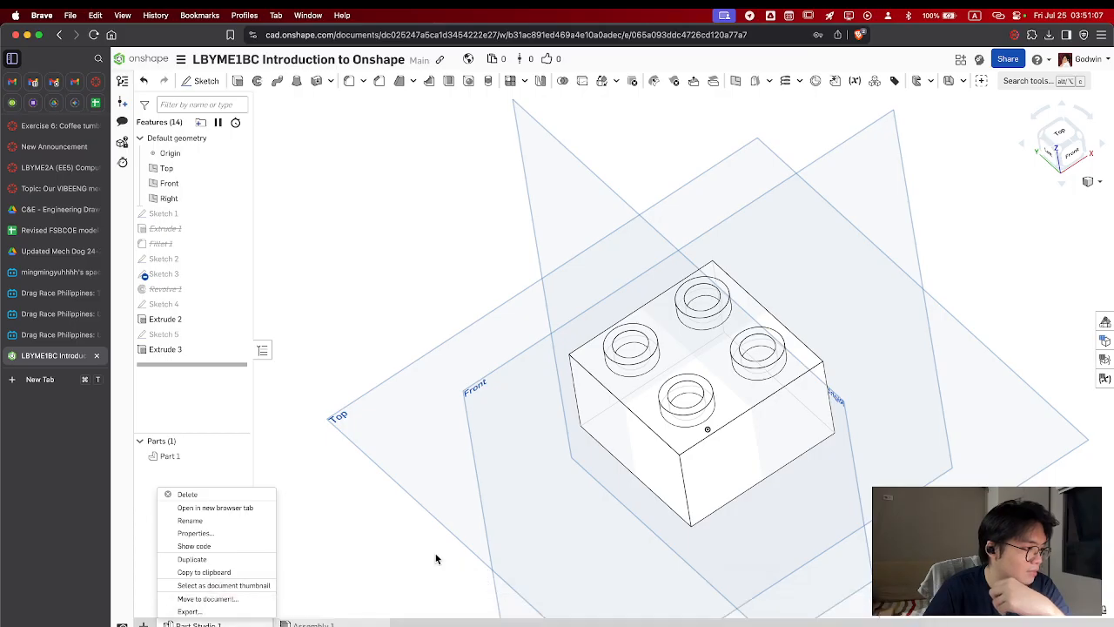
pyautogui.click(351, 606)
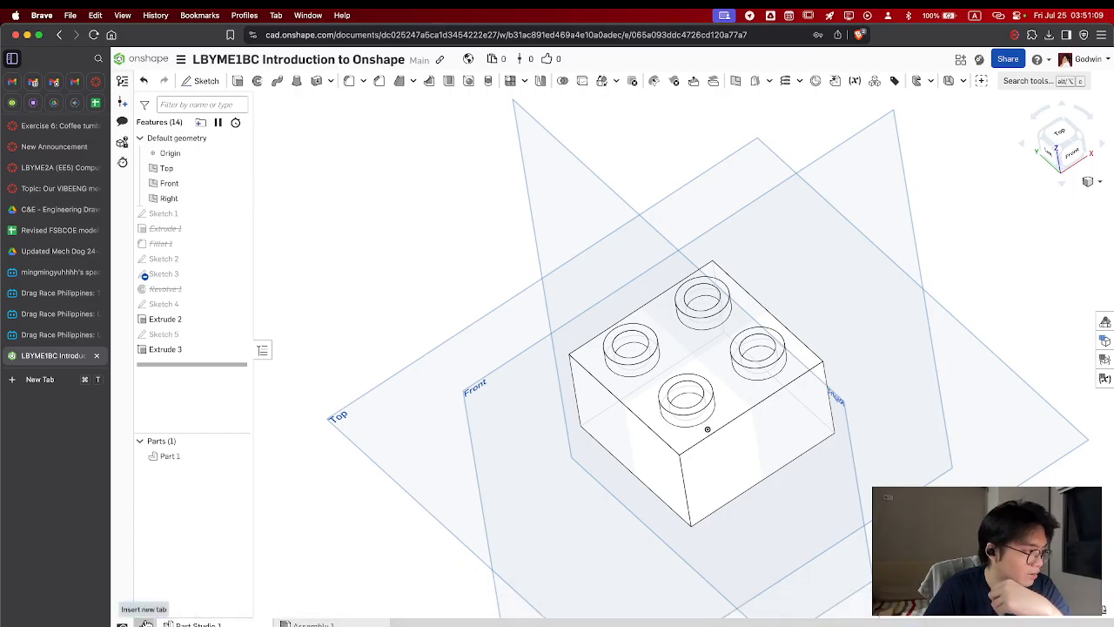
# Create a new Part Studio in the document and start a sketch on its Top plane
pyautogui.click(145, 623)
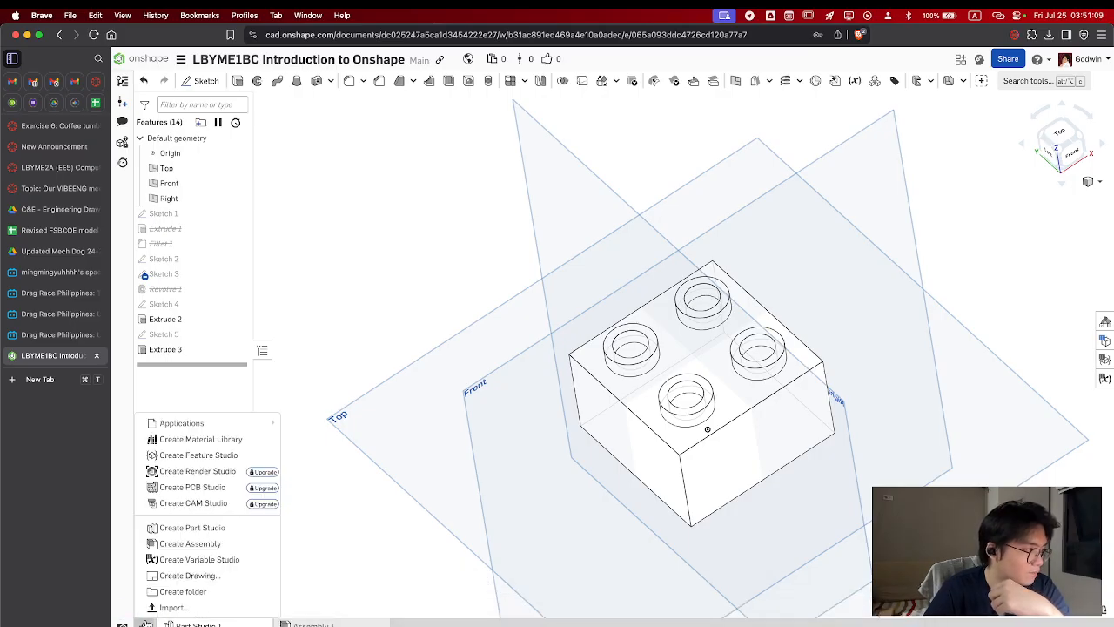
pyautogui.click(203, 526)
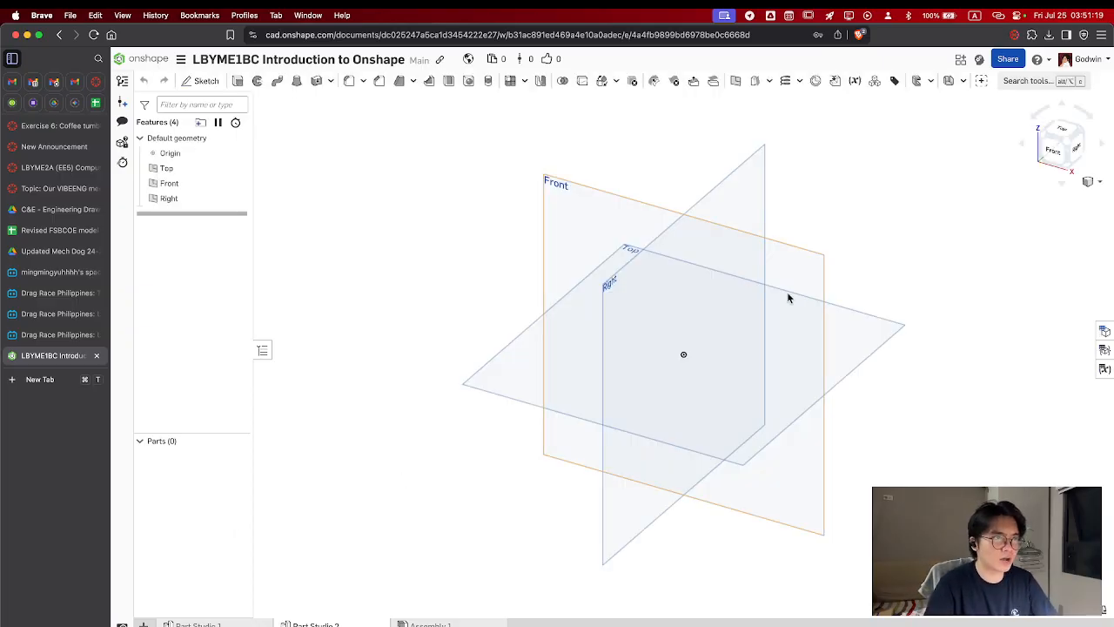
pyautogui.click(881, 336)
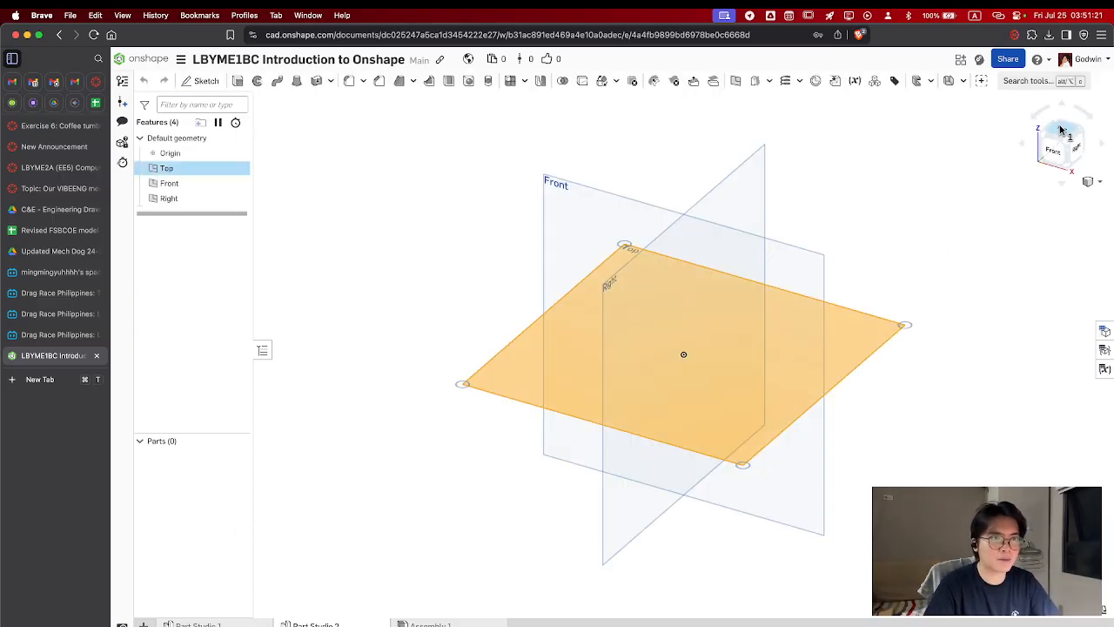
pyautogui.click(1060, 130)
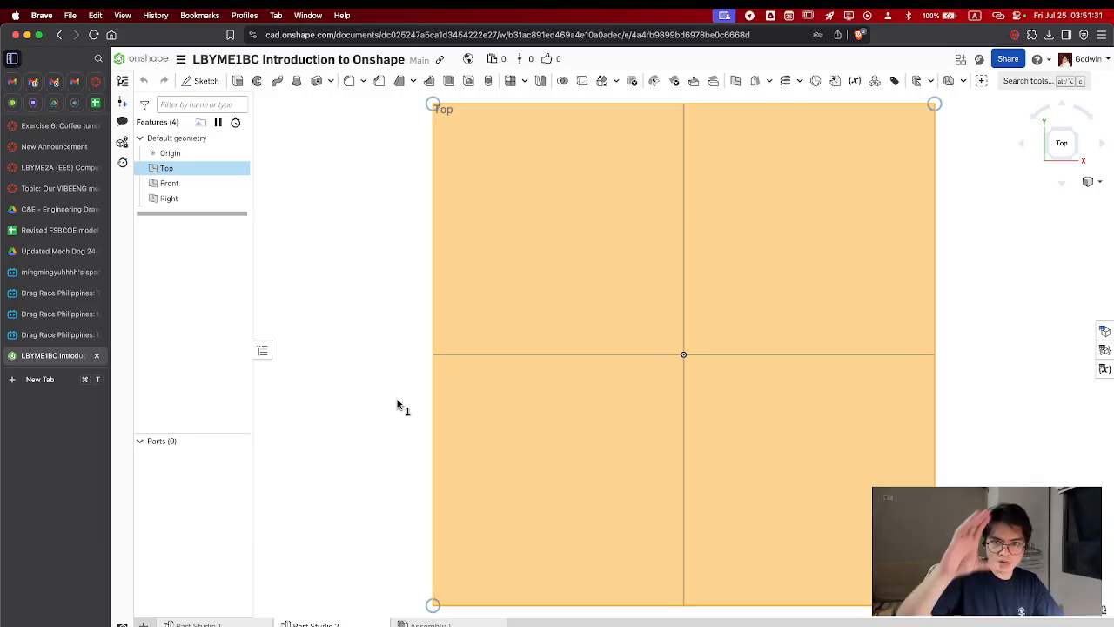
pyautogui.click(207, 81)
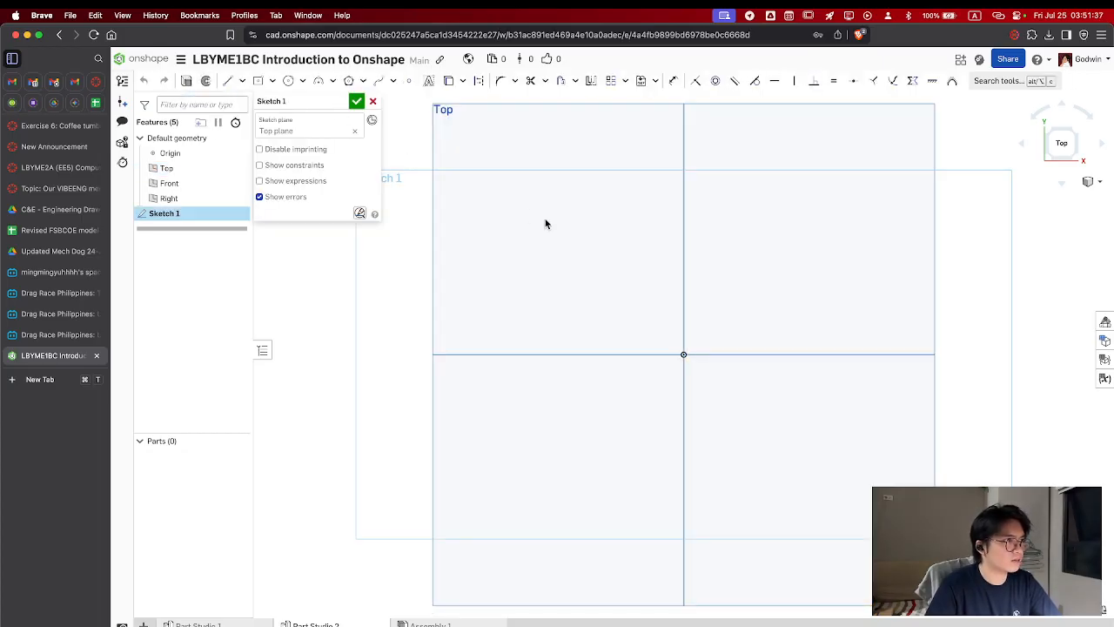
# Sketch a center-point rectangle at the origin, 10 cm wide and 10 cm high
pyautogui.click(259, 81)
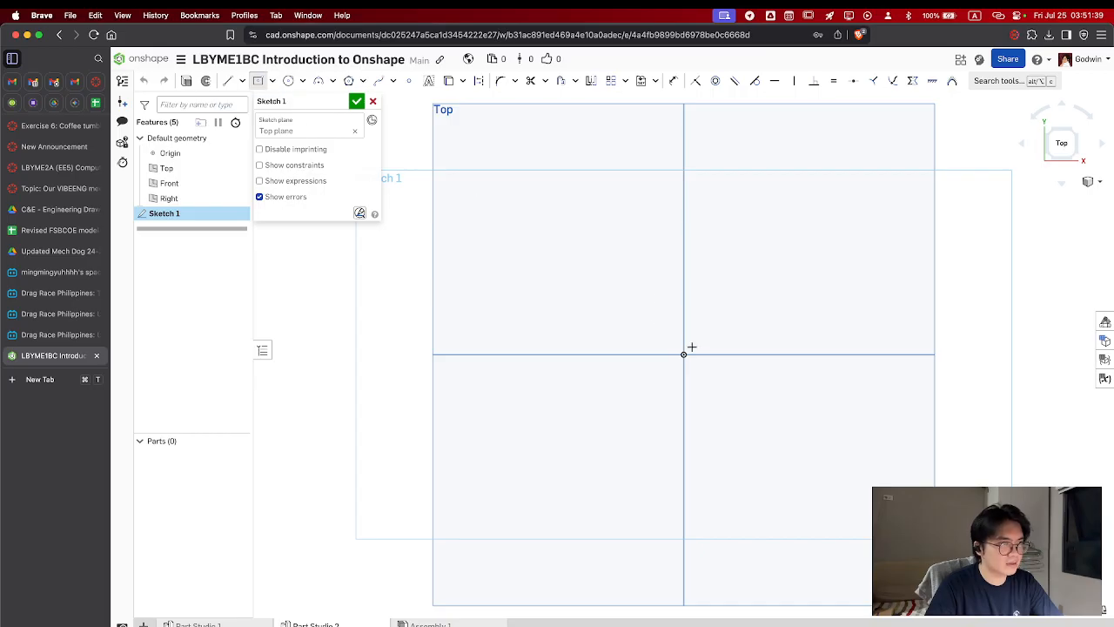
pyautogui.click(685, 353)
pyautogui.click(815, 231)
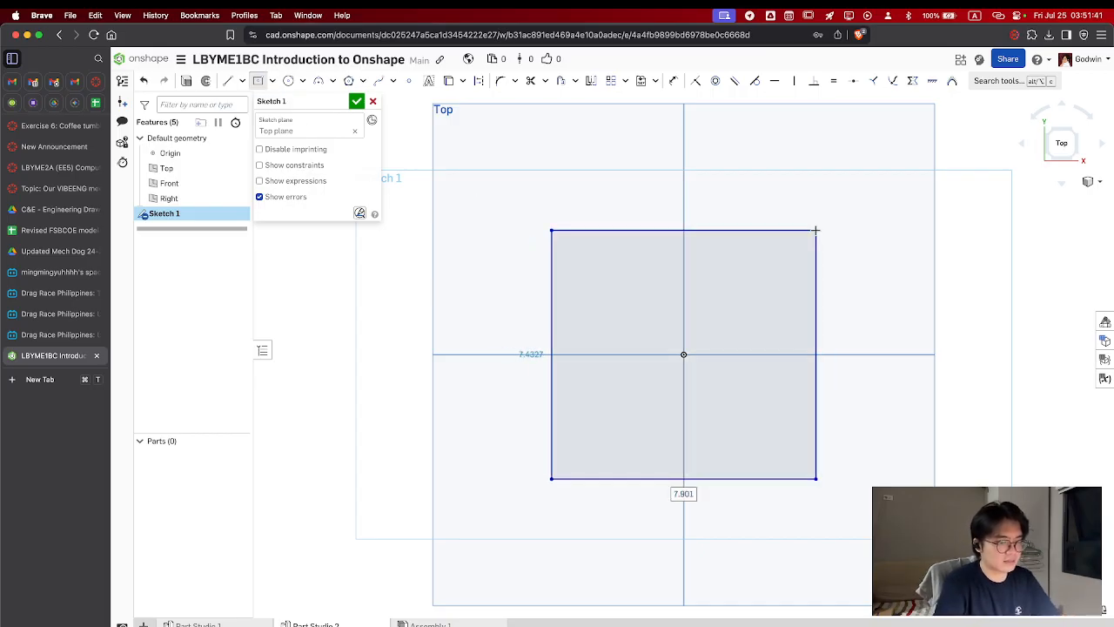
pyautogui.write('10')
pyautogui.press('Tab')
pyautogui.write('10')
pyautogui.press('Return')
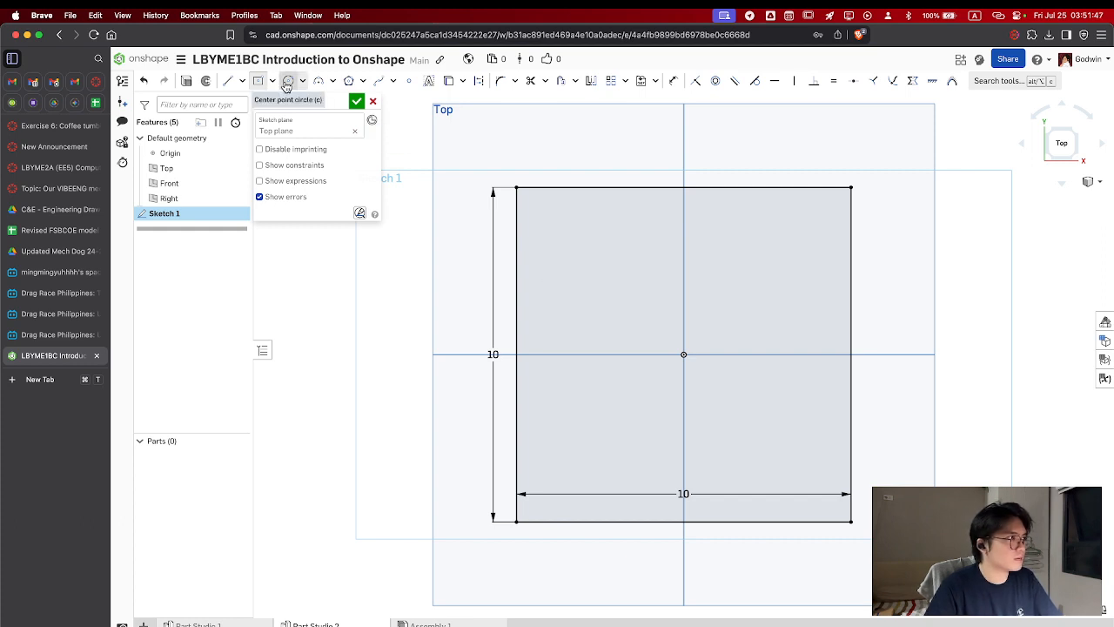
# Sketch two concentric circles with diameters of 1.5 cm and 1 cm near the square's upper-left corner
pyautogui.click(290, 83)
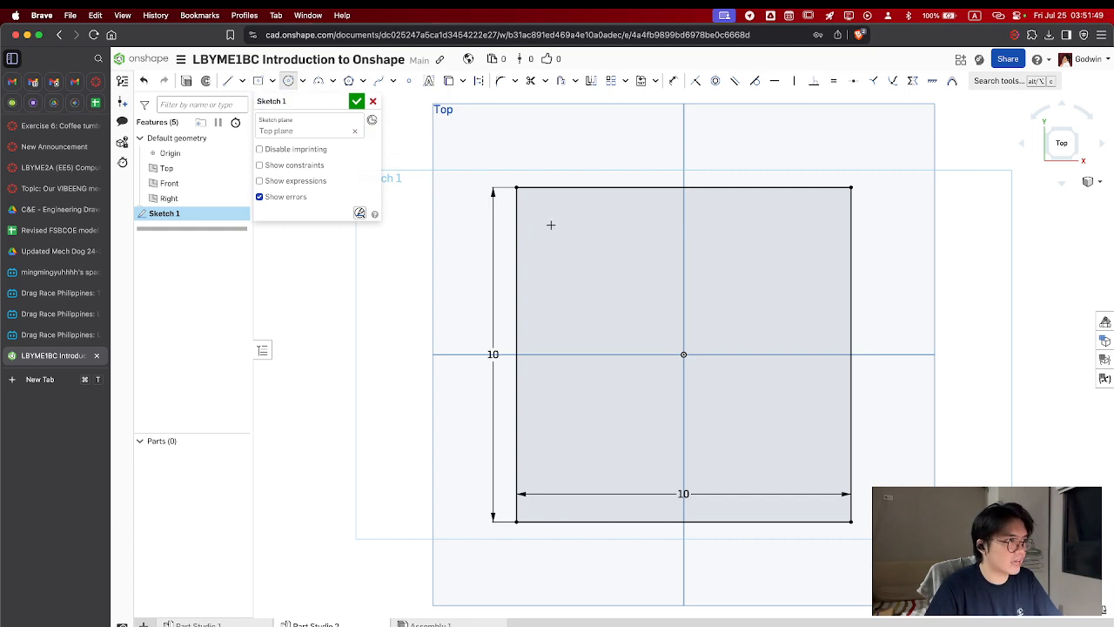
pyautogui.click(552, 224)
pyautogui.write('1')
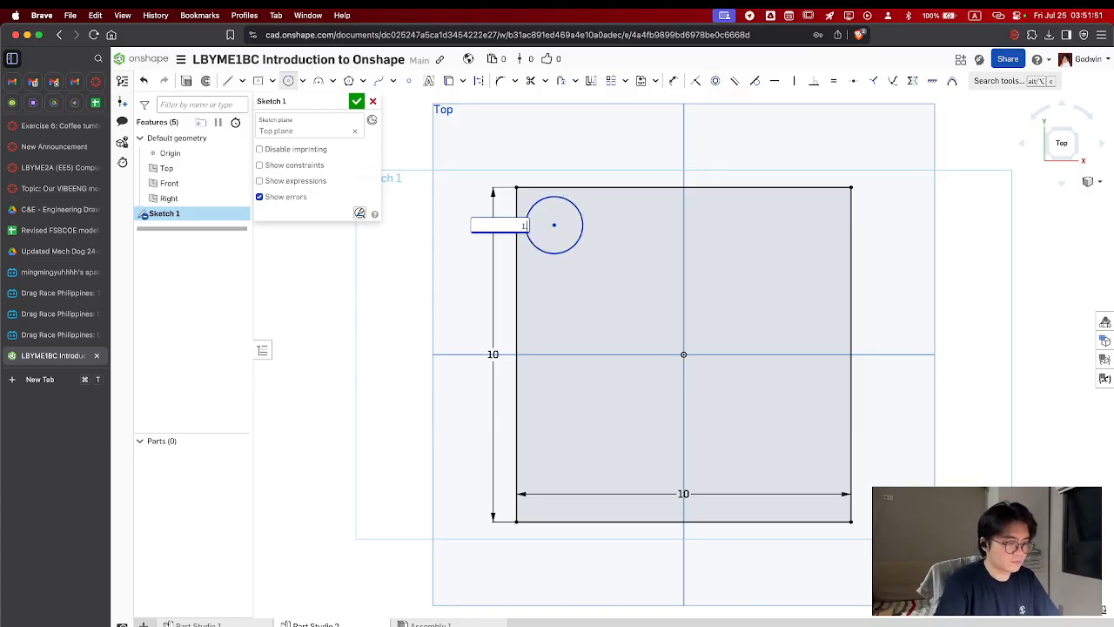
pyautogui.write('.5')
pyautogui.press('Return')
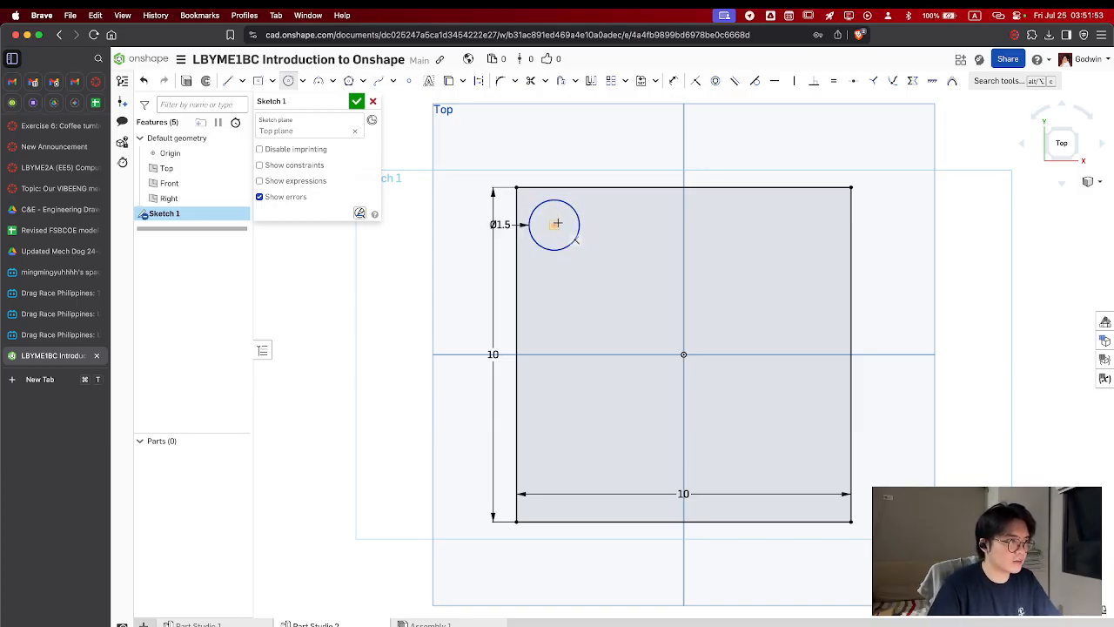
pyautogui.click(555, 225)
pyautogui.write('1')
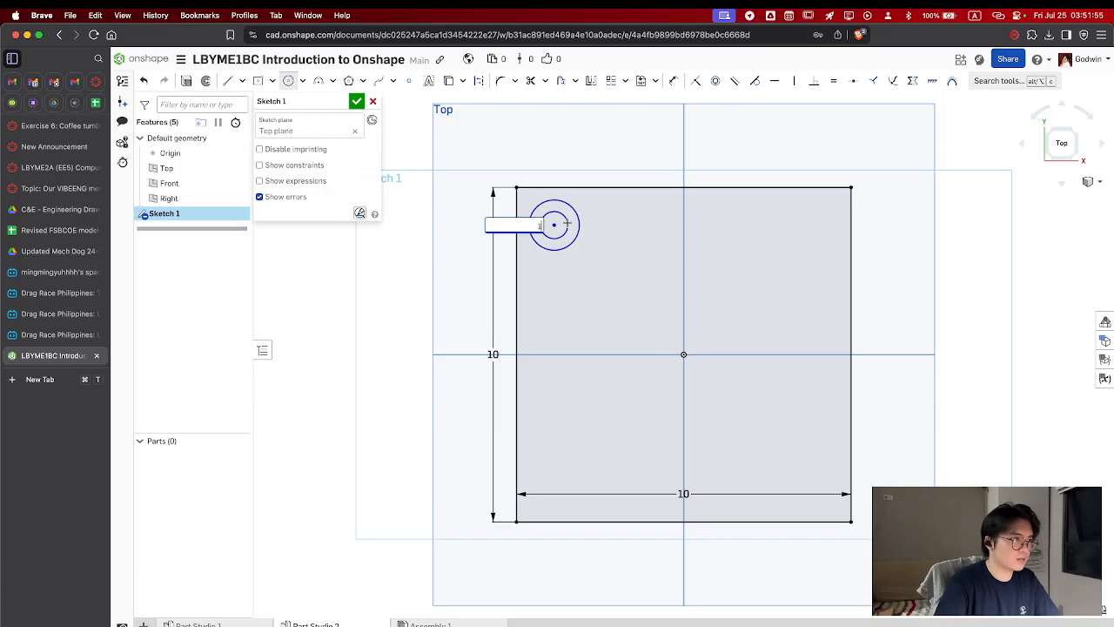
pyautogui.press('Return')
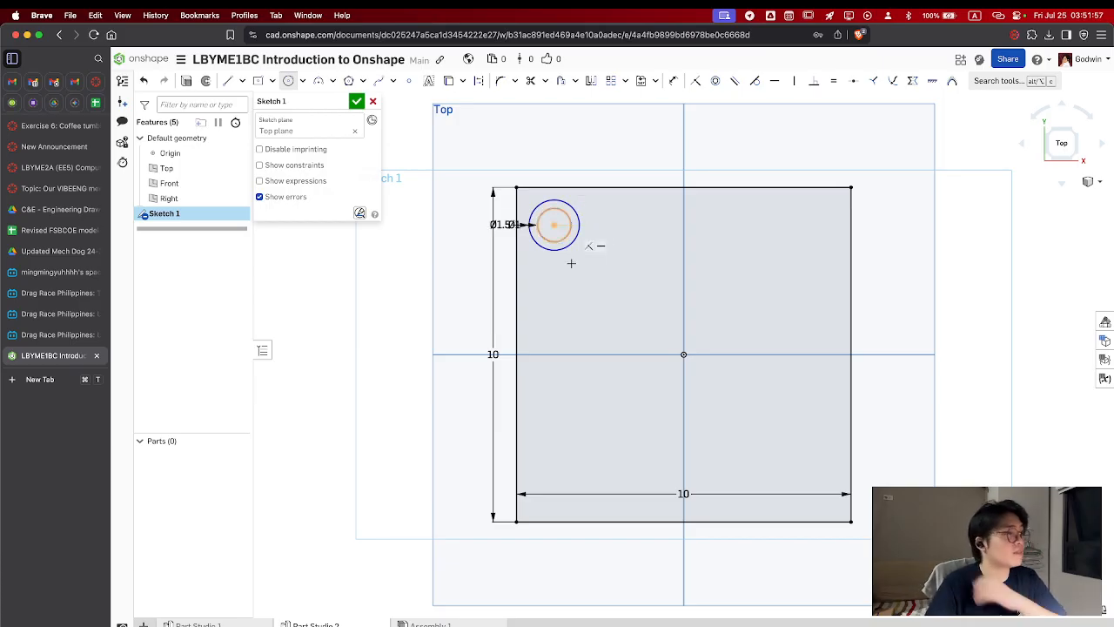
# Dimension the circles' center 1.25 cm from the square's left edge
pyautogui.click(516, 261)
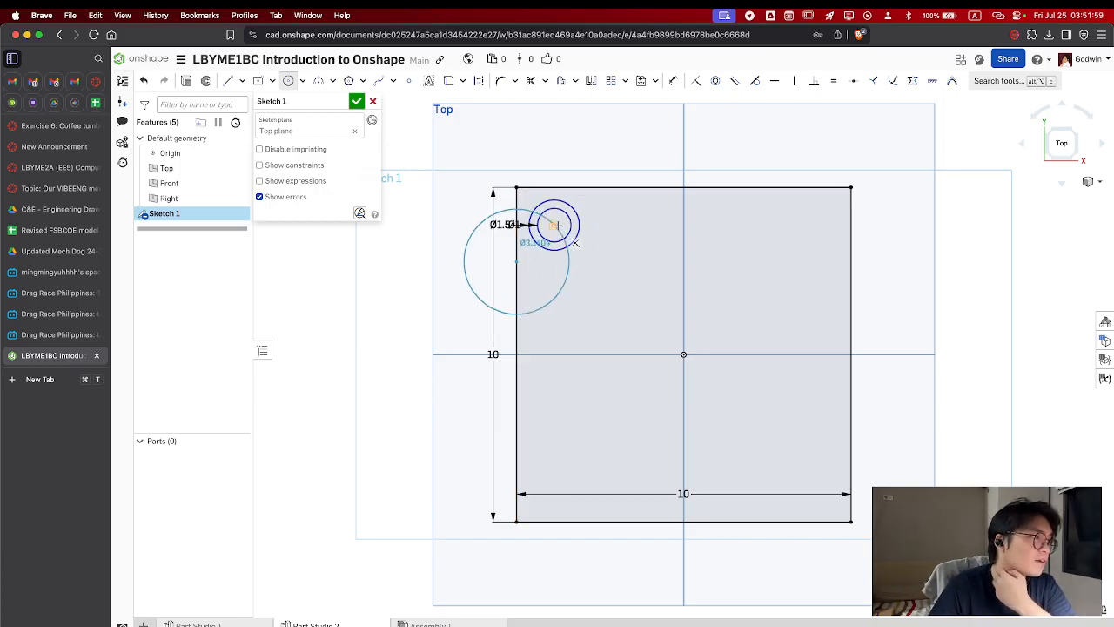
pyautogui.press('Escape')
pyautogui.press('u')
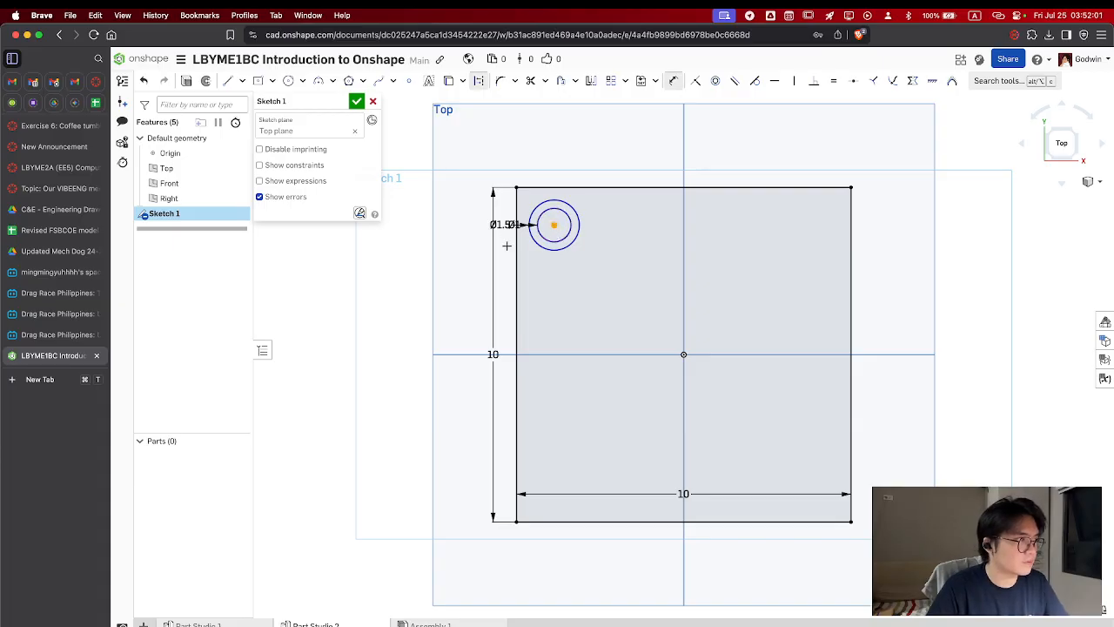
pyautogui.click(541, 161)
pyautogui.write('1.5')
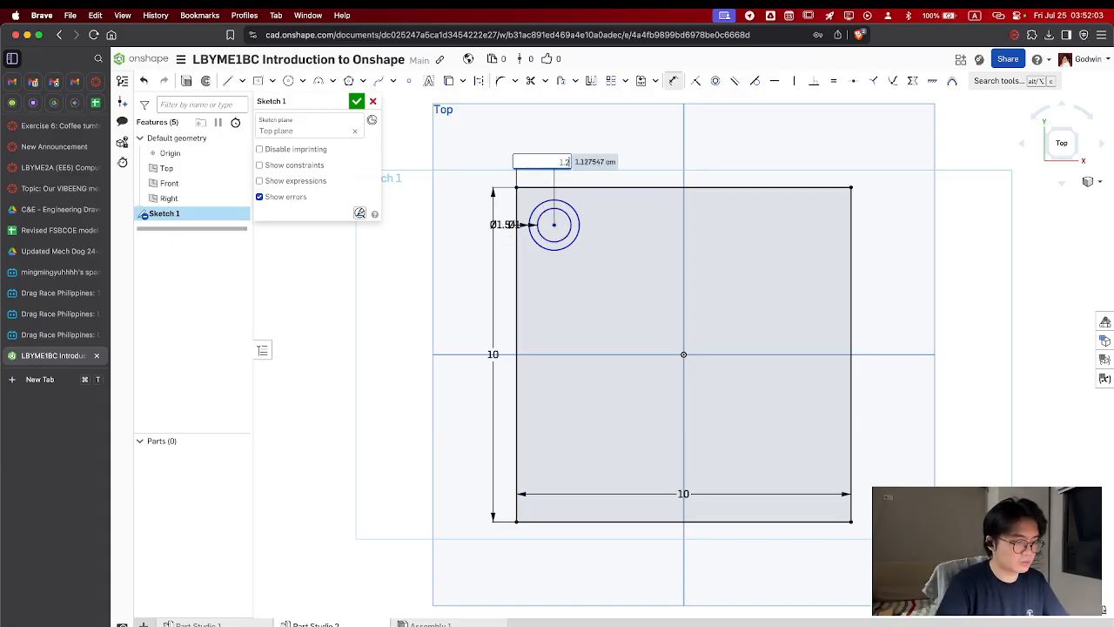
pyautogui.press('Return')
# Dimension the circles' center 1.25 cm from the square's top edge and leave the Dimension tool
pyautogui.click(570, 188)
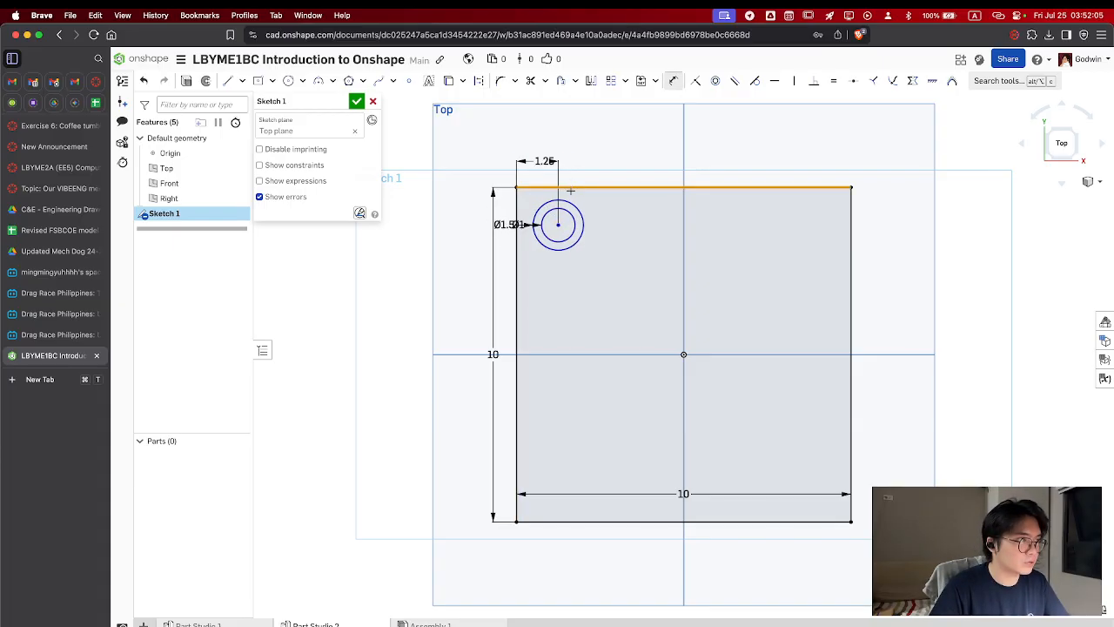
pyautogui.click(559, 226)
pyautogui.click(465, 249)
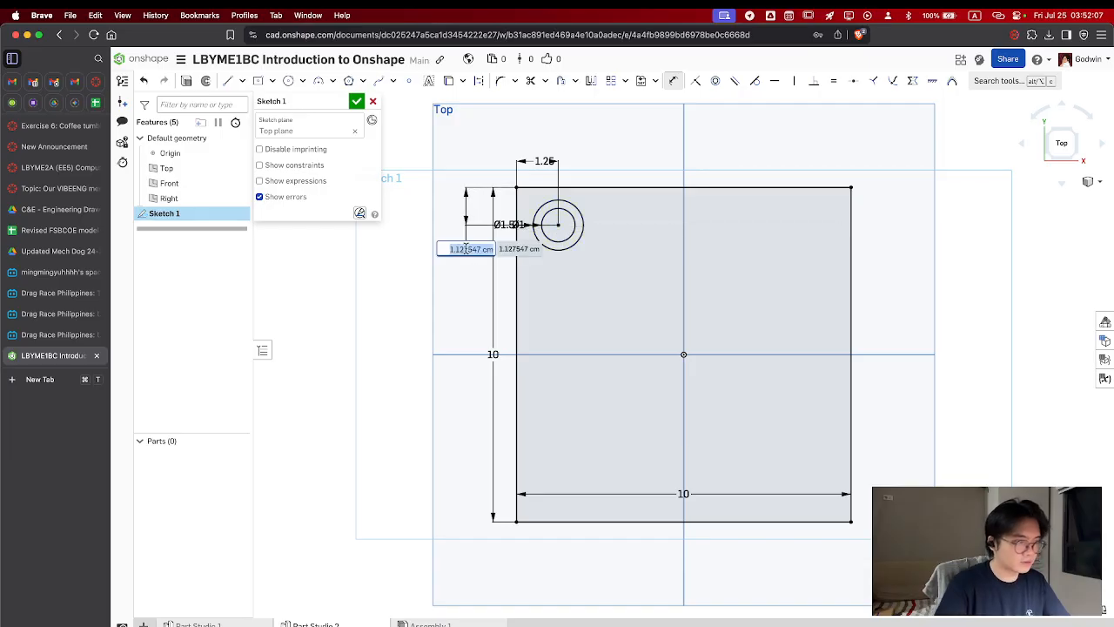
pyautogui.write('1.25')
pyautogui.press('Return')
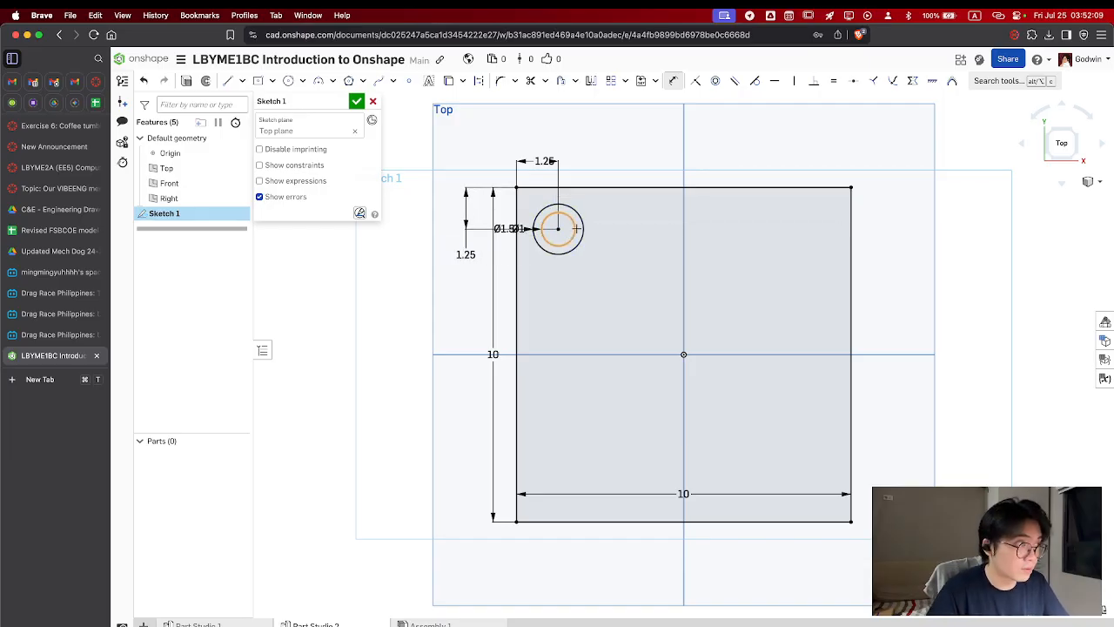
pyautogui.press('Escape')
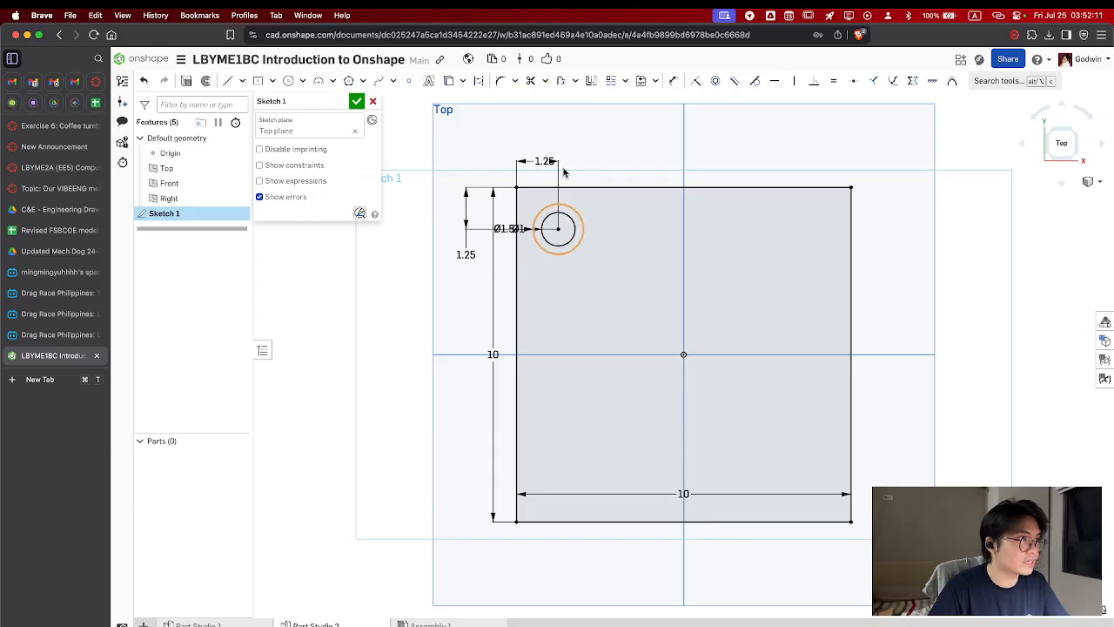
# Linear-pattern both circles with 4 instances in the horizontal direction, 2.5 cm apart
pyautogui.click(575, 228)
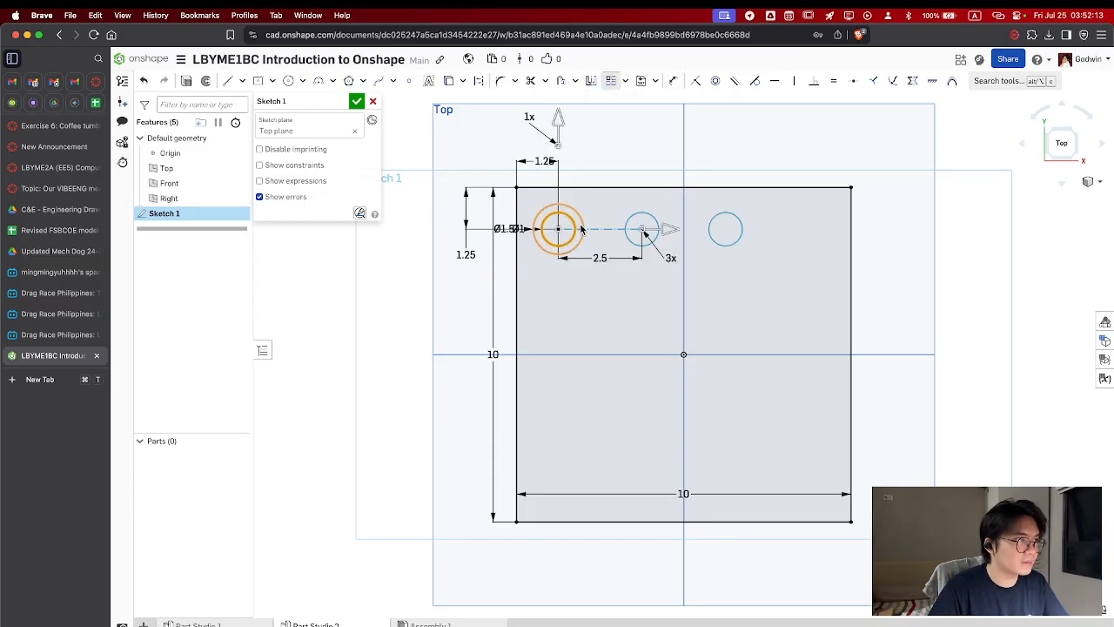
pyautogui.click(670, 258)
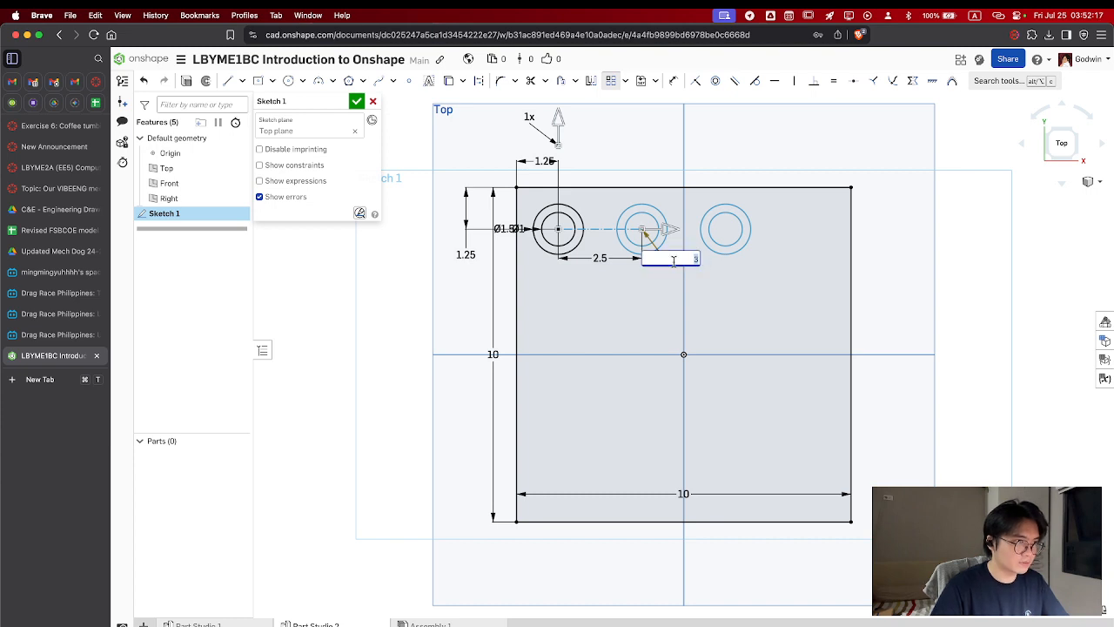
pyautogui.write('4')
pyautogui.press('Return')
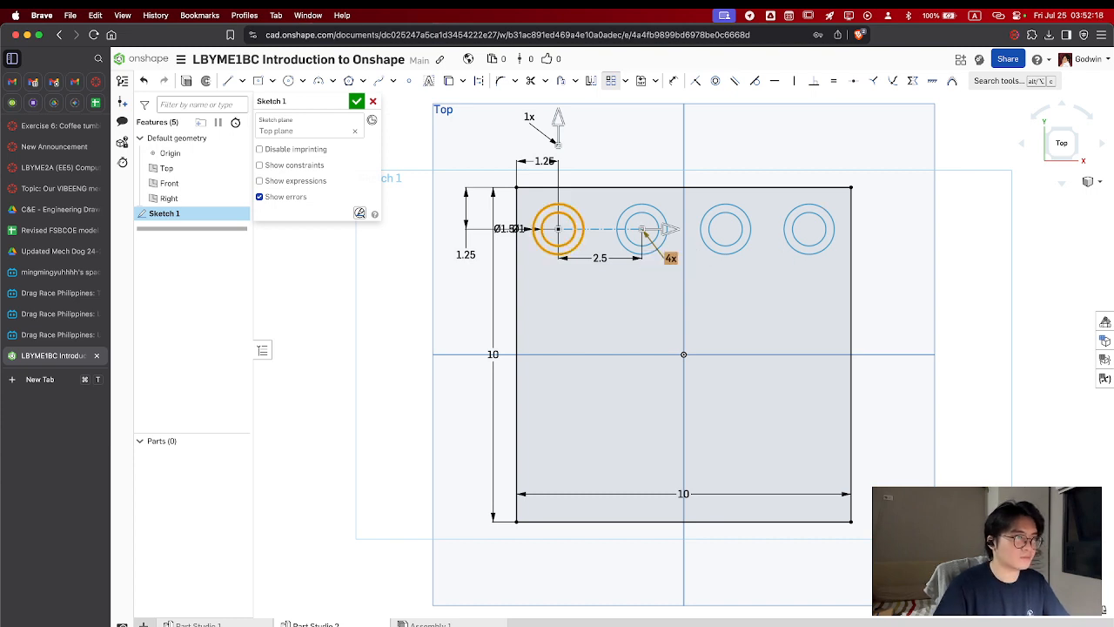
# Set the pattern's vertical direction to 4 instances spaced 2.5 cm downward inside the square, and finish the sketch
pyautogui.click(528, 116)
pyautogui.write('4')
pyautogui.press('Return')
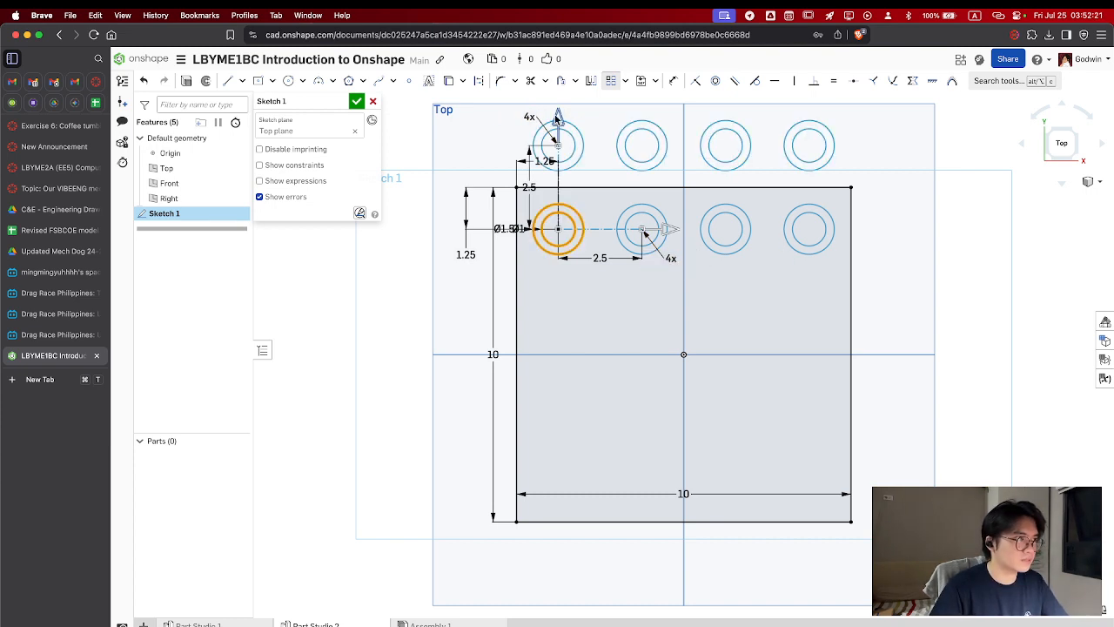
pyautogui.click(531, 188)
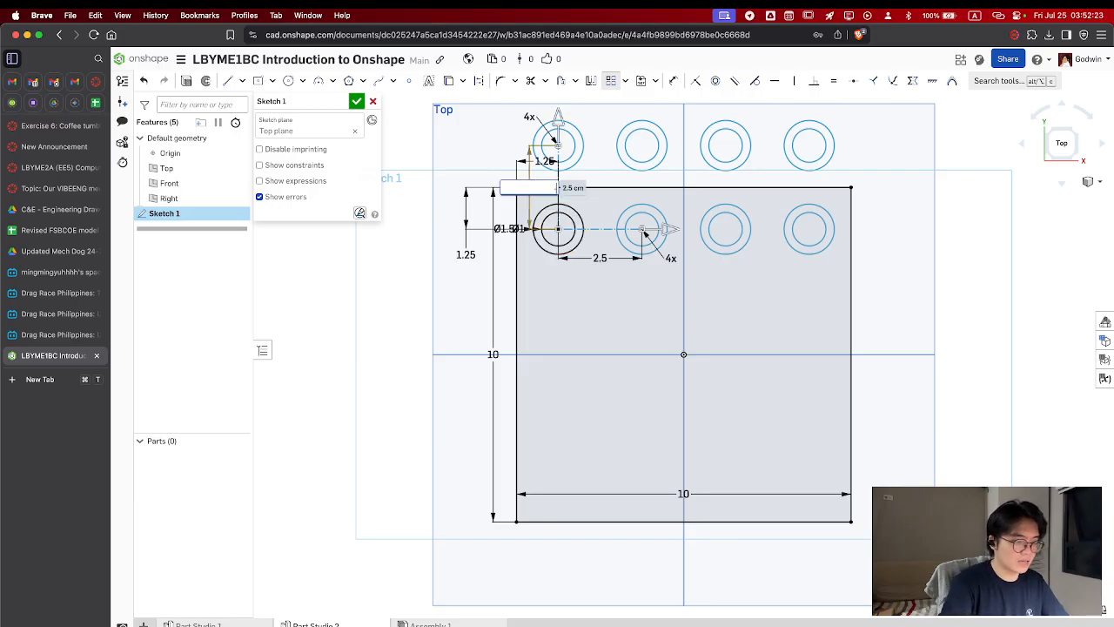
pyautogui.press('Return')
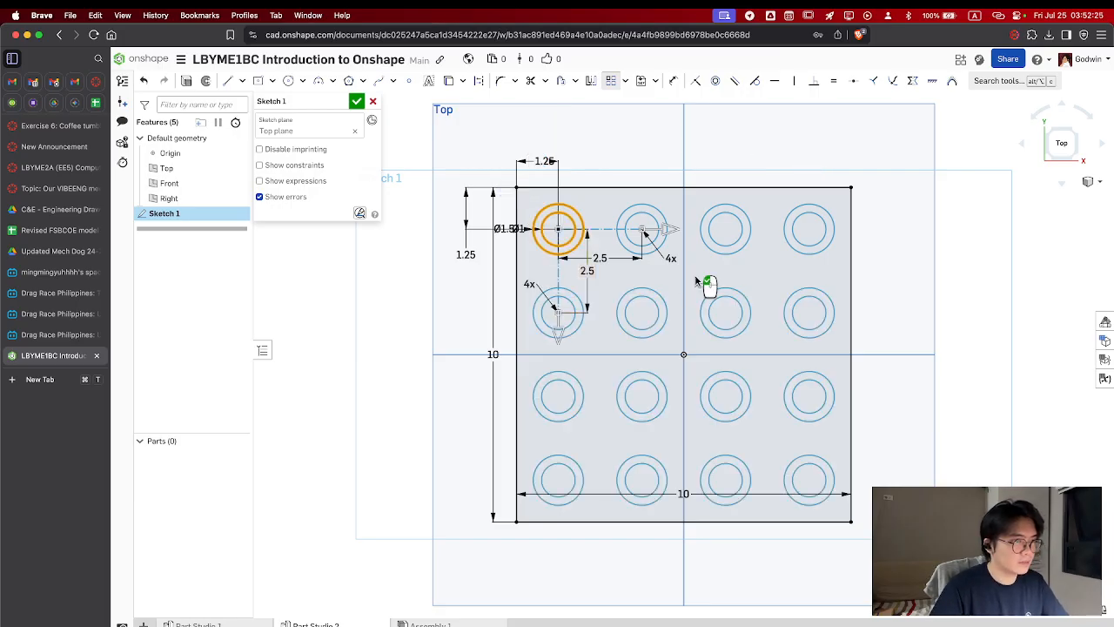
pyautogui.click(357, 103)
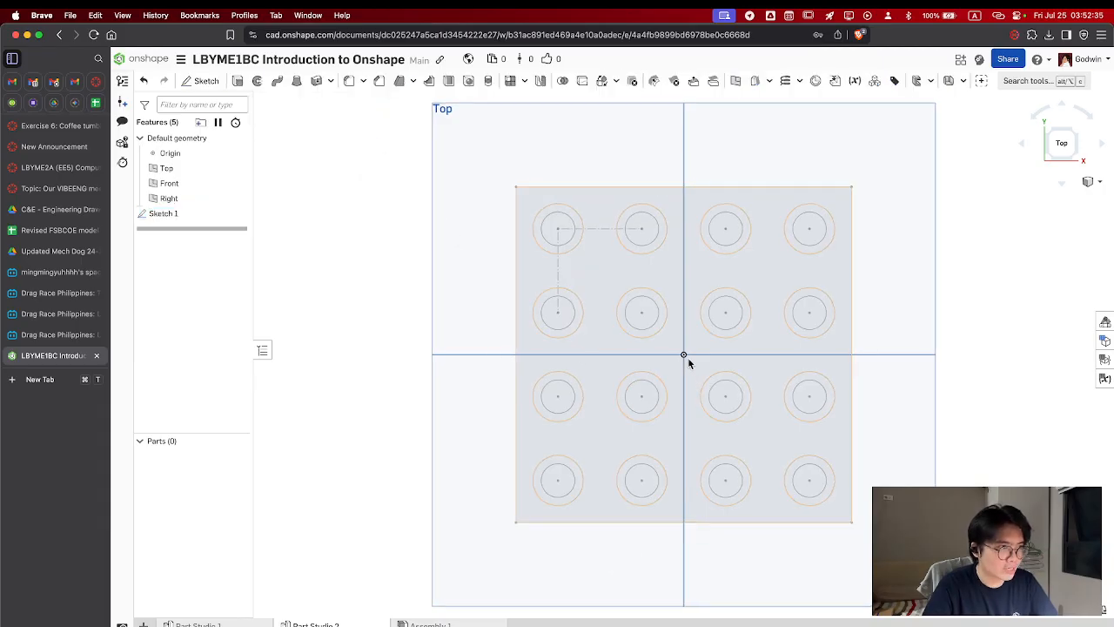
# Start a new solid extrude of Sketch 1 and include the ring and inner disk of the front-right corner circles
pyautogui.moveTo(696, 343)
pyautogui.mouseDown(button='right')
pyautogui.moveTo(667, 279)
pyautogui.moveTo(680, 286)
pyautogui.mouseUp(button='right')
pyautogui.click(168, 216)
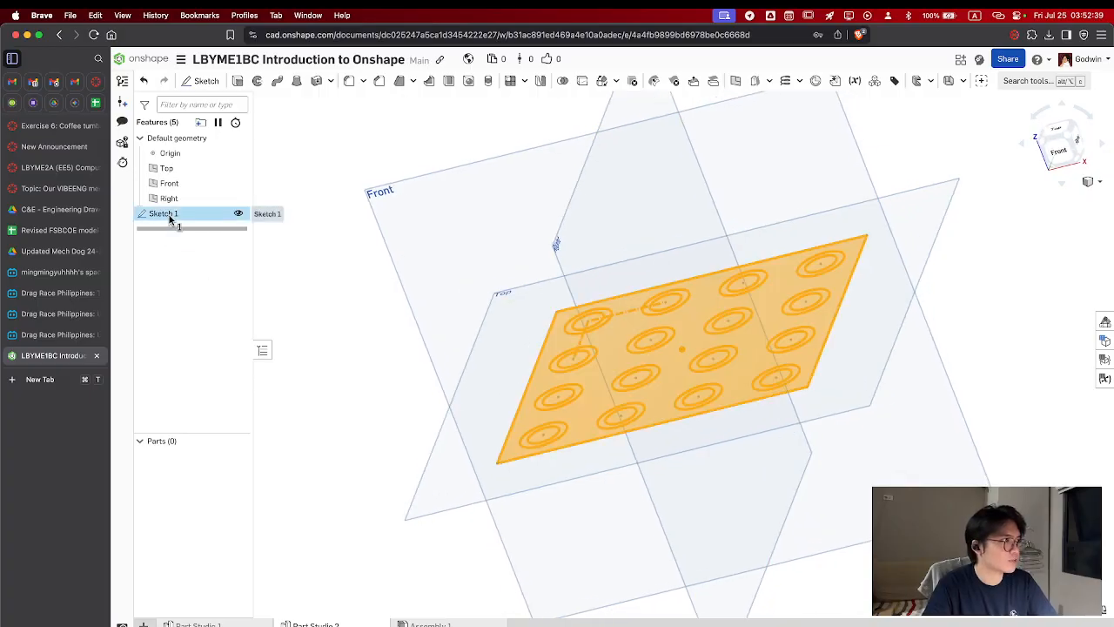
pyautogui.click(238, 81)
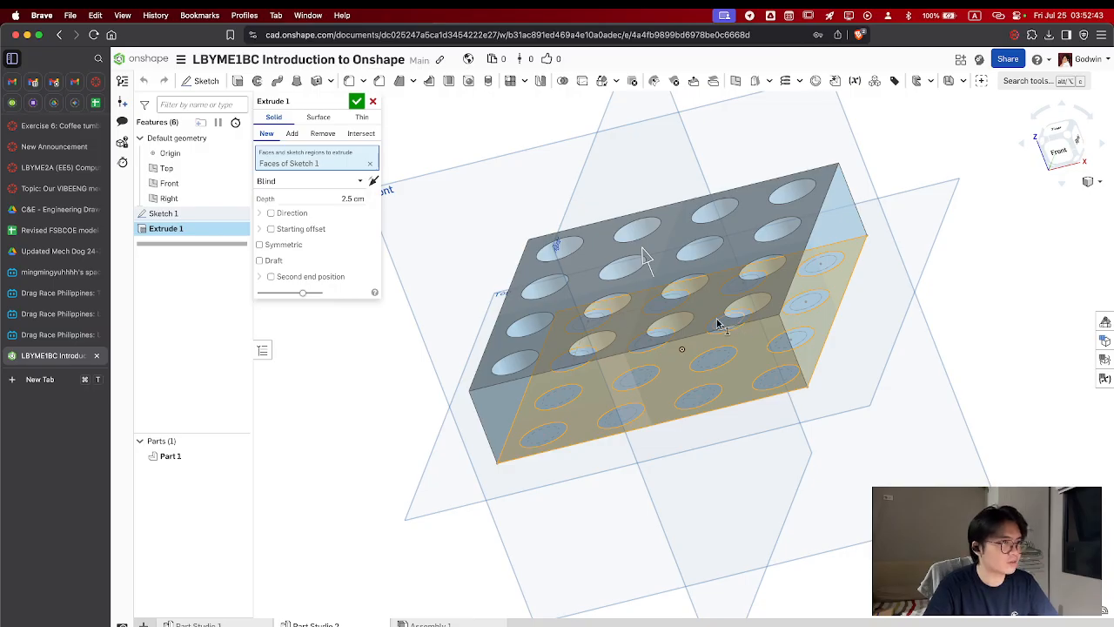
pyautogui.moveTo(748, 327); pyautogui.dragTo(800, 375, button='right')
pyautogui.click(781, 329)
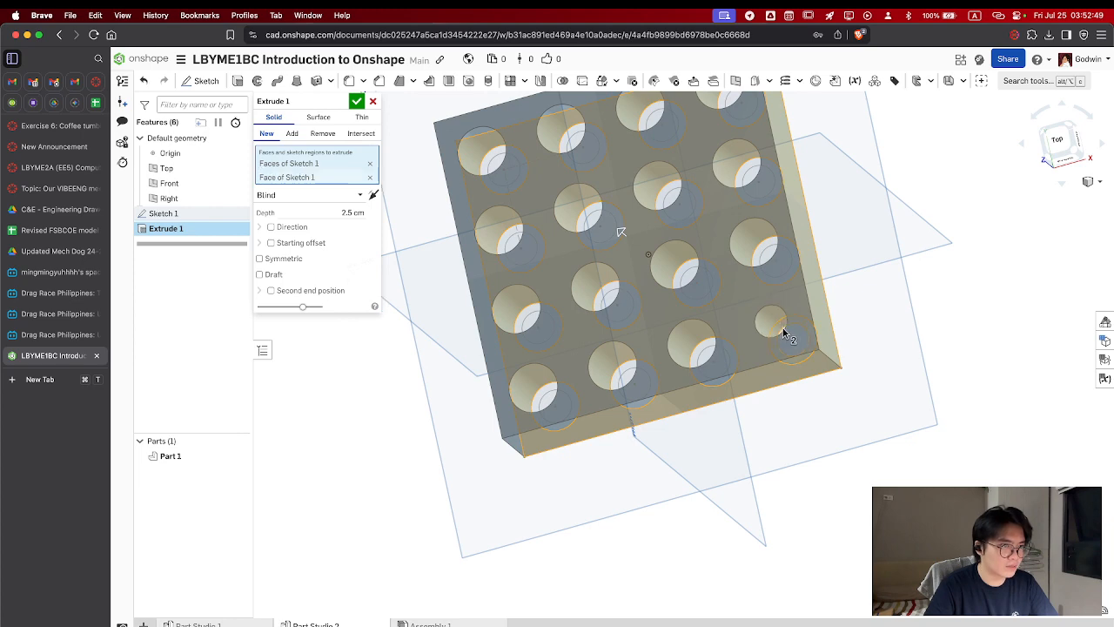
pyautogui.click(782, 329)
pyautogui.moveTo(780, 327)
pyautogui.mouseDown(button='right')
pyautogui.moveTo(794, 334)
pyautogui.moveTo(786, 343)
pyautogui.mouseUp(button='right')
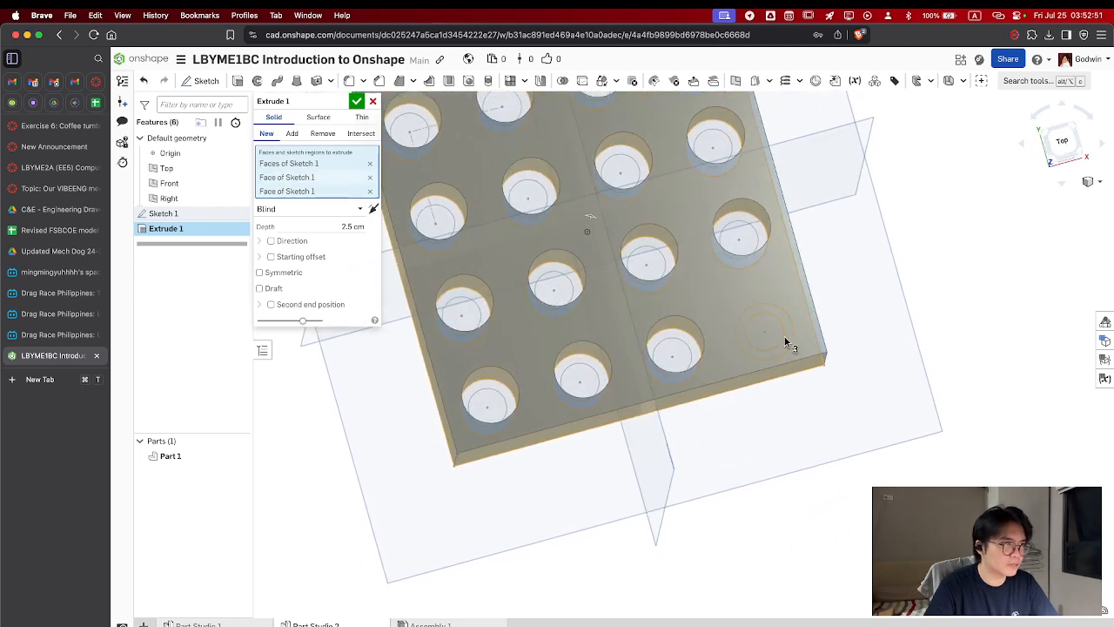
# Add the ring and inner disk regions of all four circle pairs in the back row to the extrude
pyautogui.scroll(-3, 784, 338)
pyautogui.click(500, 176)
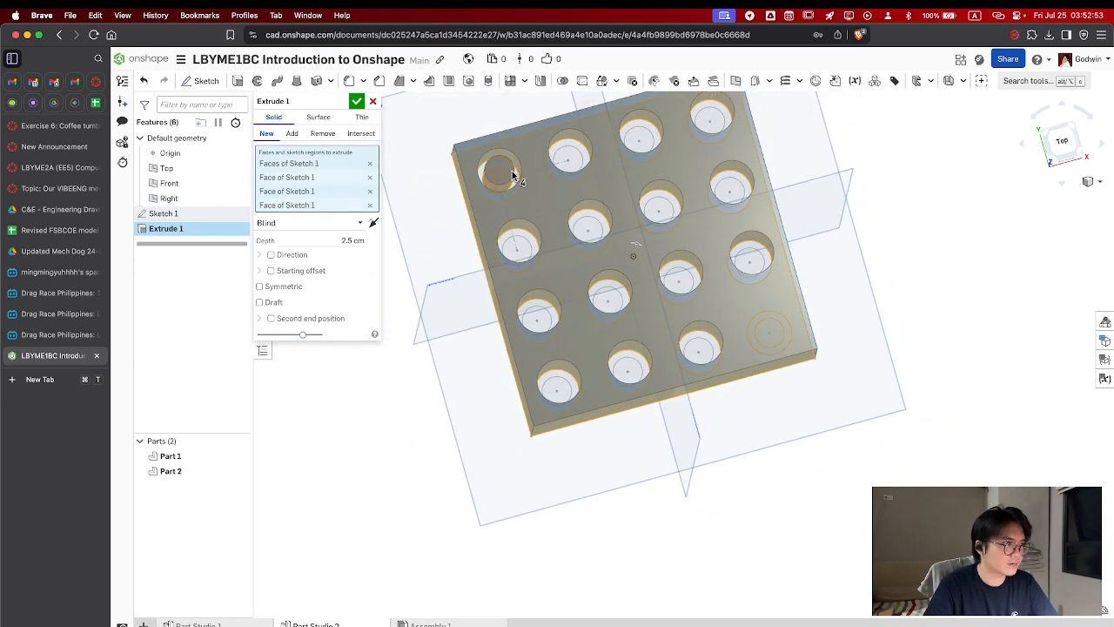
pyautogui.click(514, 178)
pyautogui.click(567, 154)
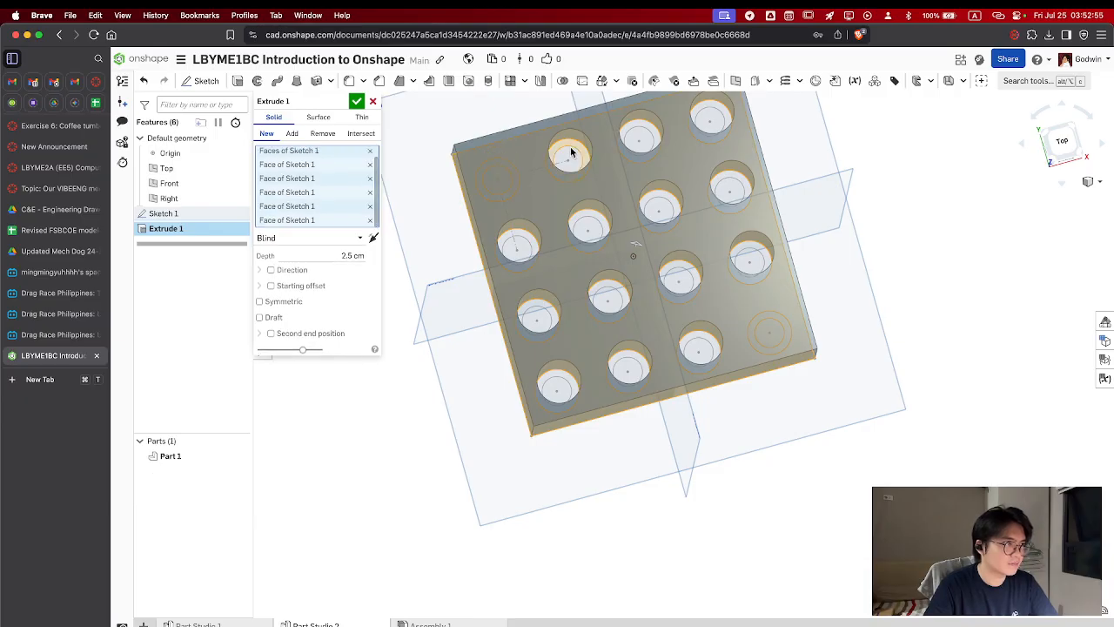
pyautogui.click(641, 141)
pyautogui.click(707, 116)
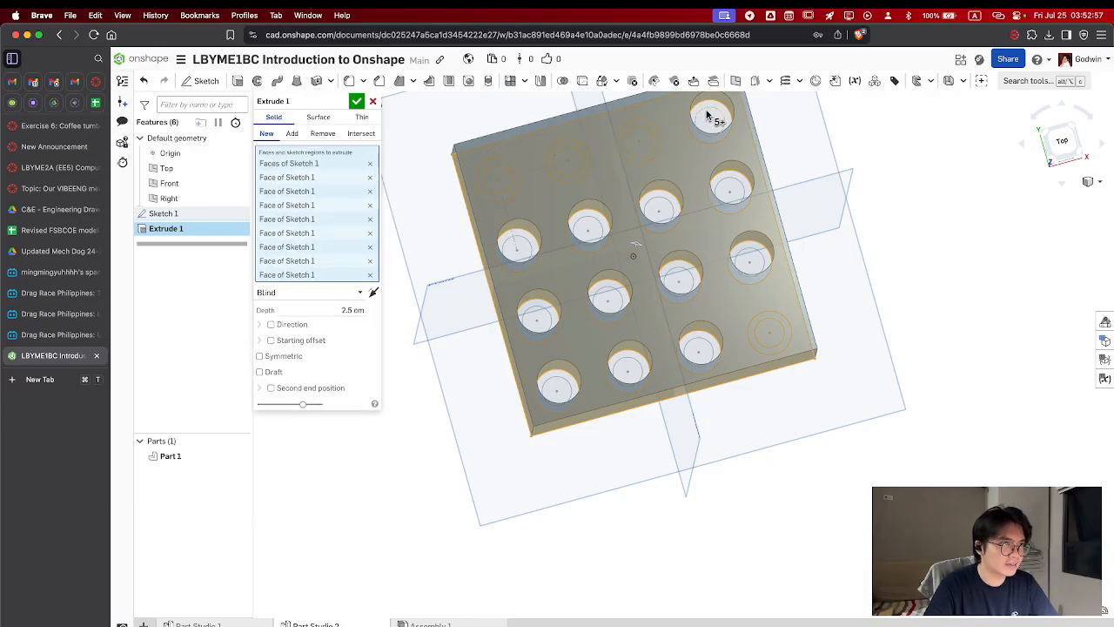
pyautogui.click(710, 109)
pyautogui.click(712, 120)
# Add the ring and inner disk regions of the second row from the back to the extrude
pyautogui.click(743, 180)
pyautogui.click(732, 189)
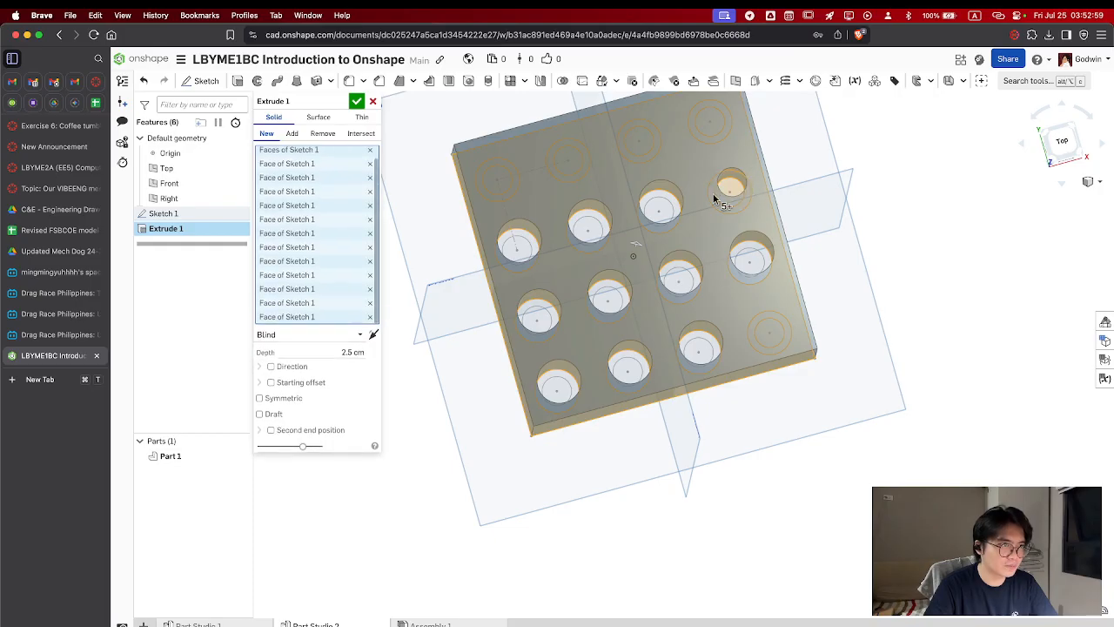
pyautogui.click(676, 205)
pyautogui.click(646, 214)
pyautogui.click(599, 218)
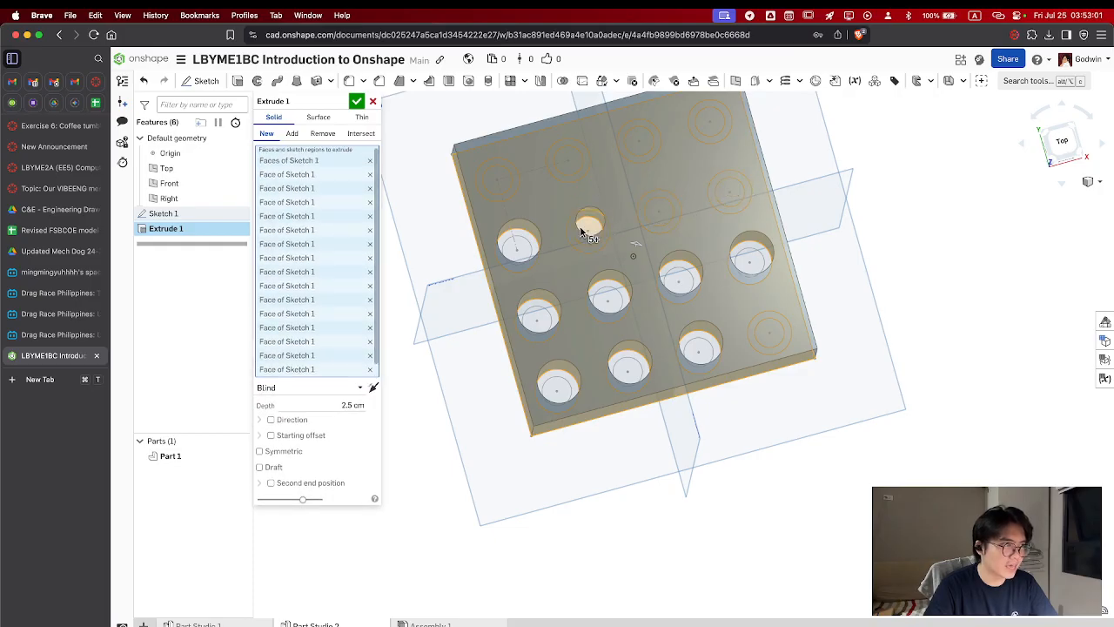
pyautogui.click(581, 230)
pyautogui.click(532, 244)
# Add the remaining ring and inner disk regions of the two front rows so the extrude covers the whole square
pyautogui.click(536, 315)
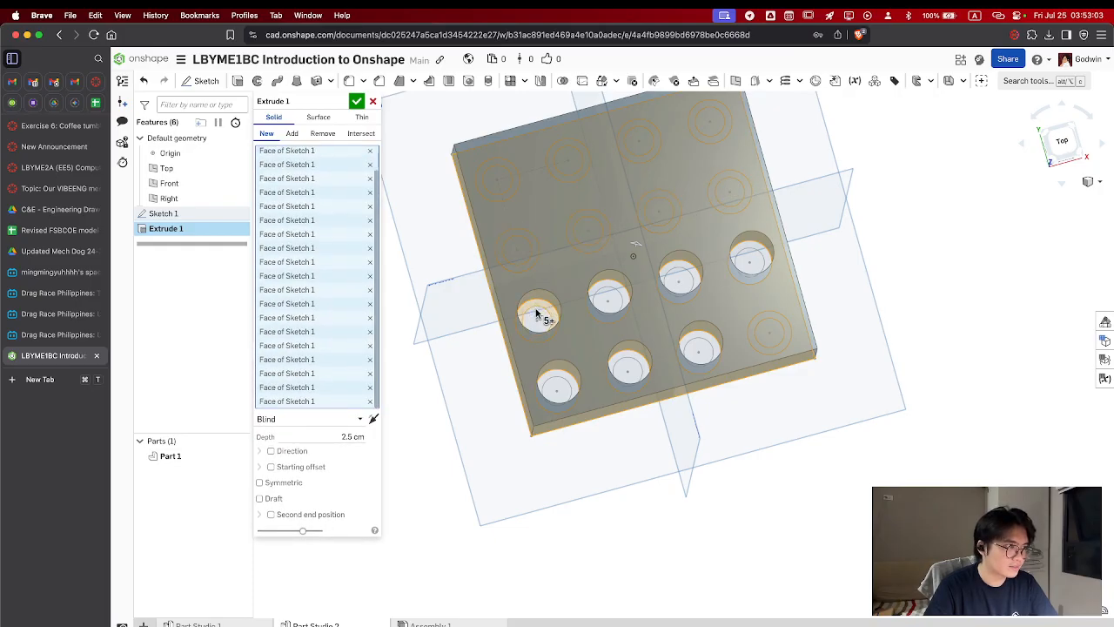
pyautogui.click(560, 377)
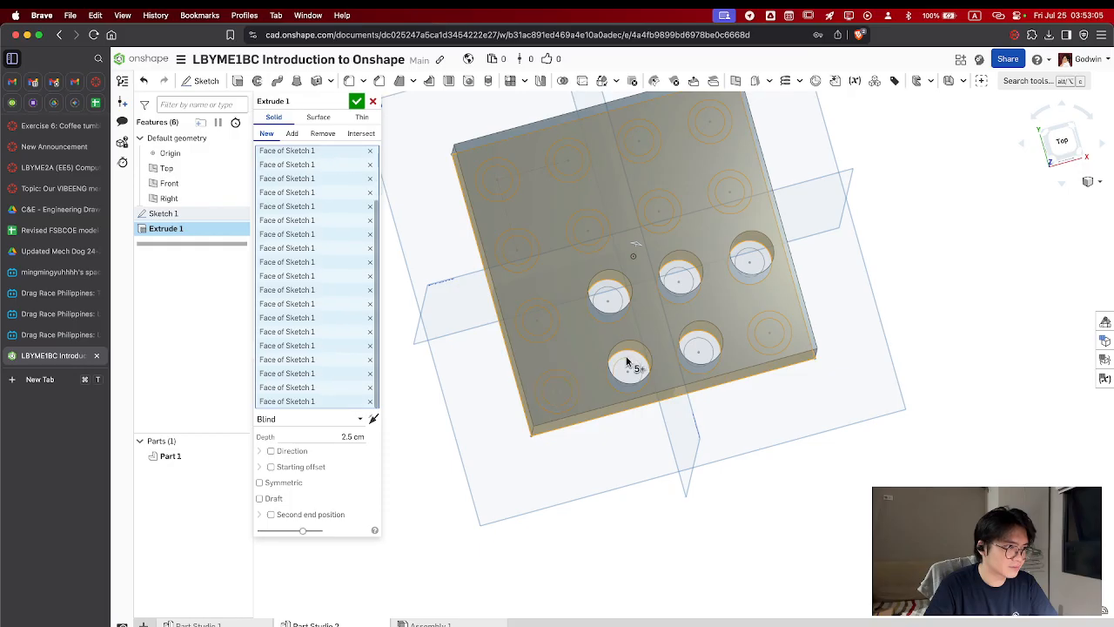
pyautogui.click(627, 357)
pyautogui.click(614, 292)
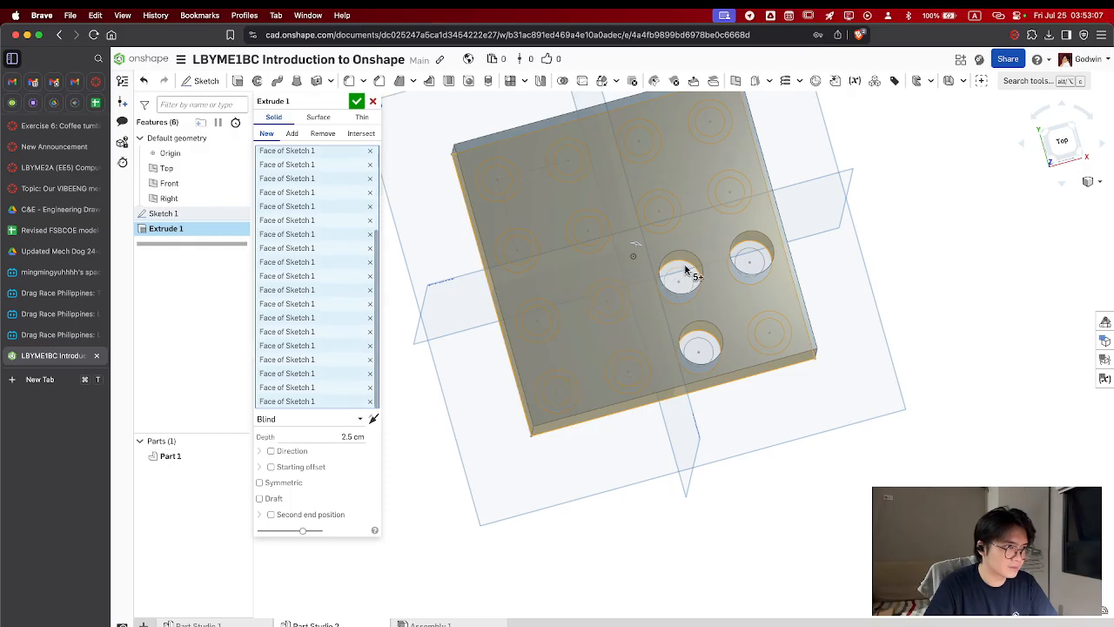
pyautogui.click(685, 278)
pyautogui.click(700, 348)
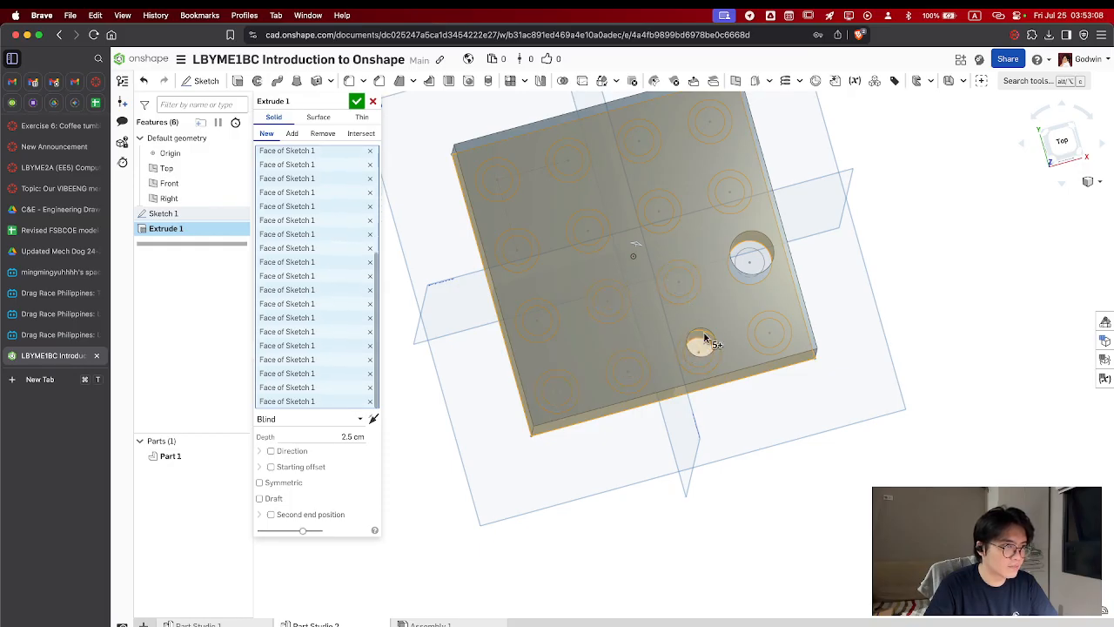
pyautogui.click(752, 260)
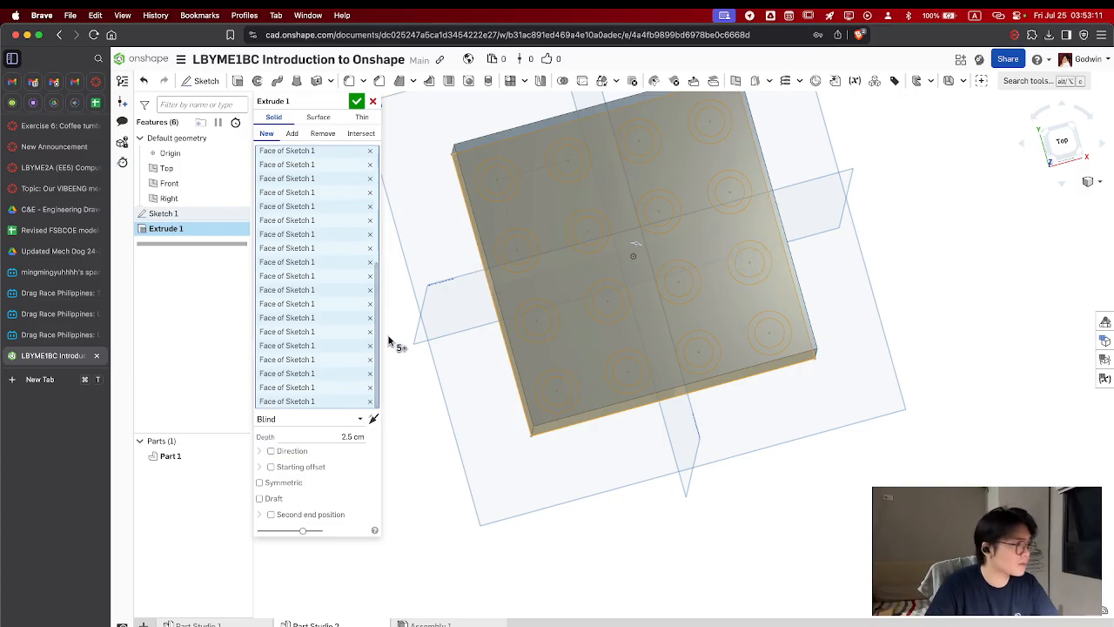
# Set the block's extrude depth to 1.5 cm and accept the extrude
pyautogui.moveTo(589, 423); pyautogui.dragTo(478, 390, button='right')
pyautogui.click(349, 437)
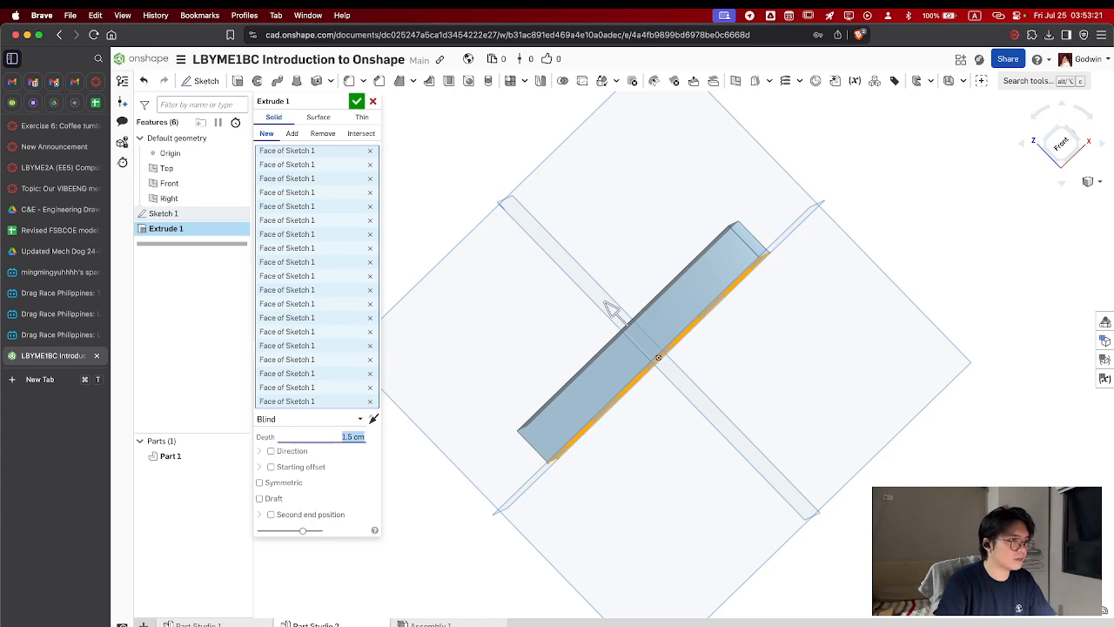
pyautogui.press('Return')
pyautogui.moveTo(802, 212); pyautogui.dragTo(825, 302, button='right')
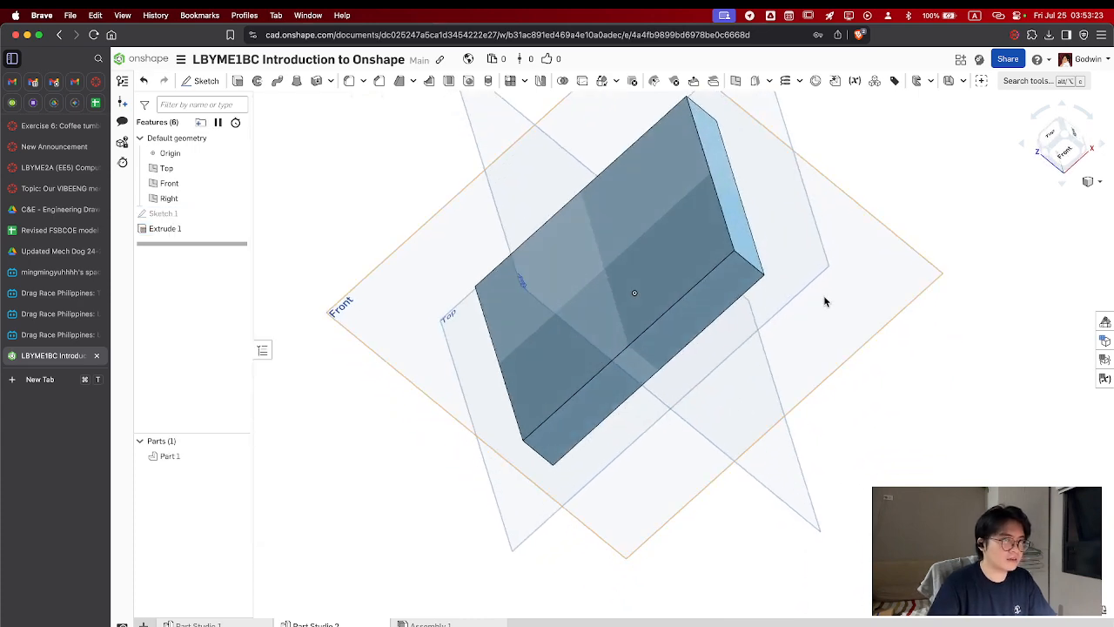
# Start a second extrude in Add mode from Sketch 1 and clear all faces from its selection
pyautogui.click(1068, 139)
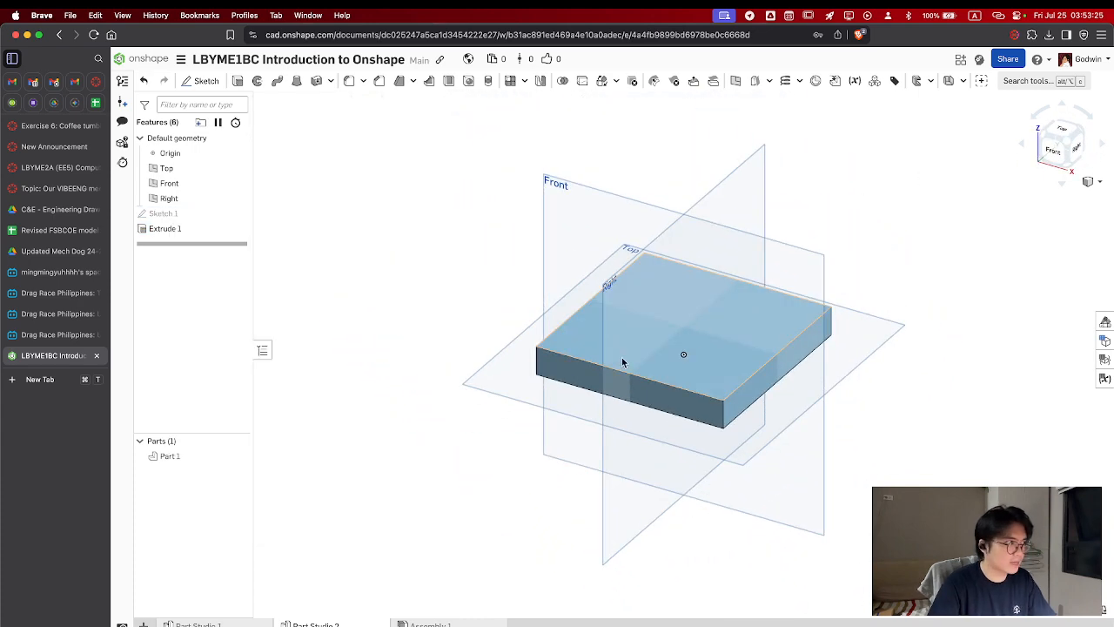
pyautogui.click(169, 217)
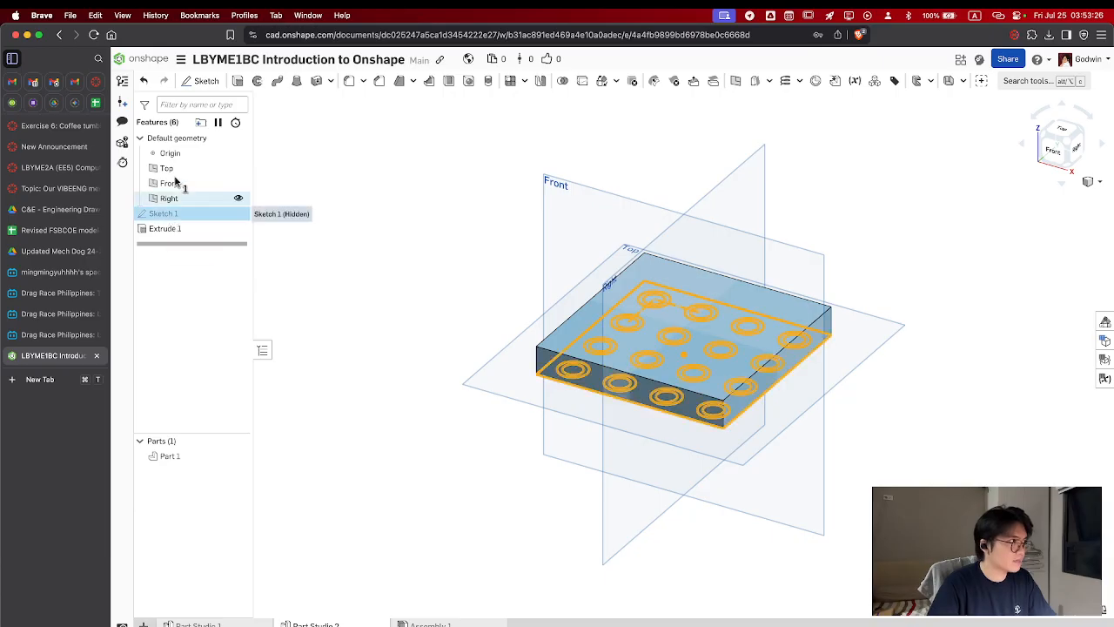
pyautogui.click(239, 81)
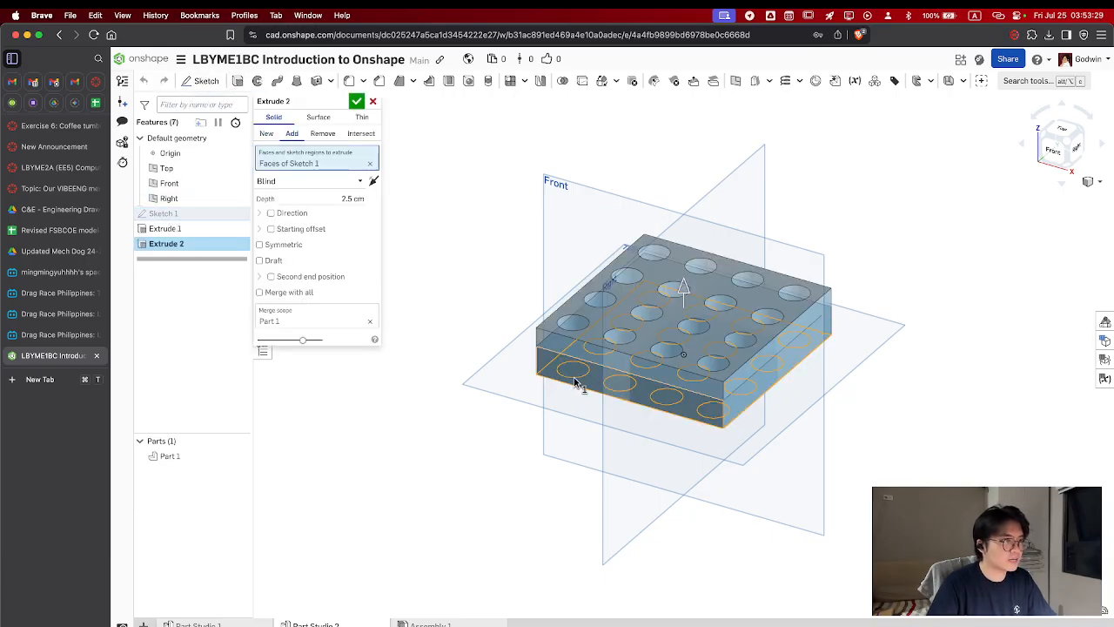
pyautogui.moveTo(644, 404); pyautogui.dragTo(659, 442, button='right')
pyautogui.click(570, 310)
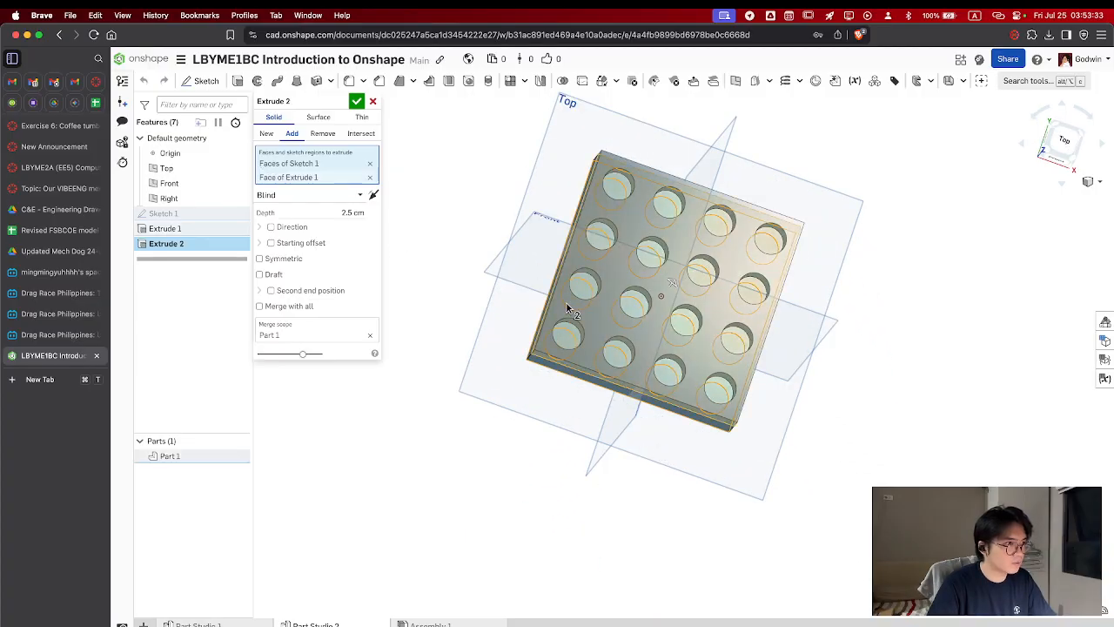
pyautogui.moveTo(577, 304); pyautogui.dragTo(598, 266, button='right')
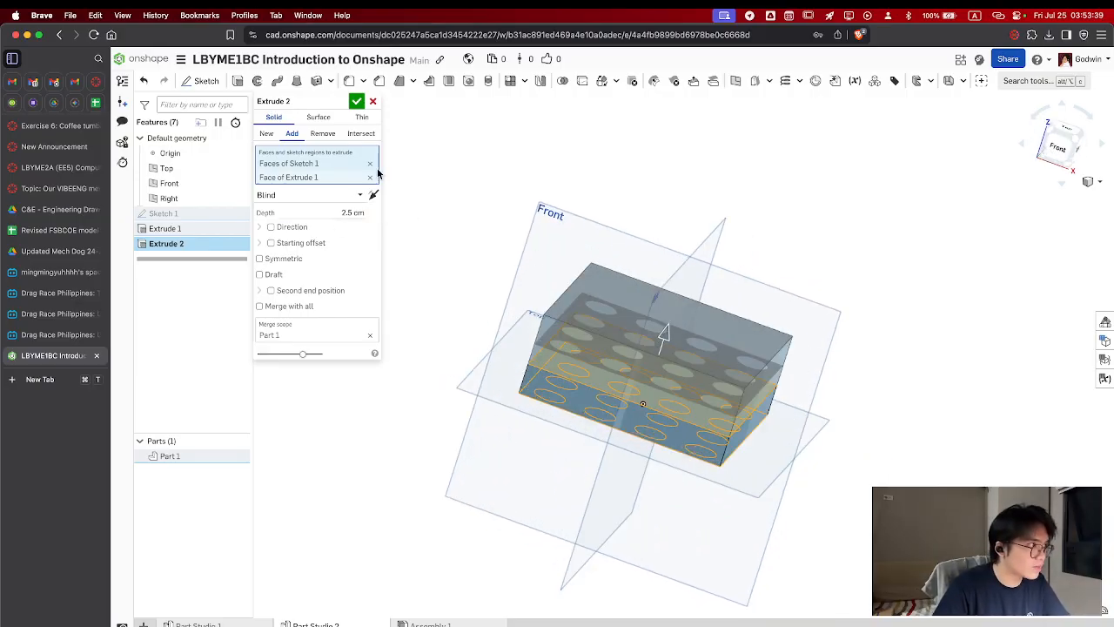
pyautogui.click(369, 164)
pyautogui.click(369, 164)
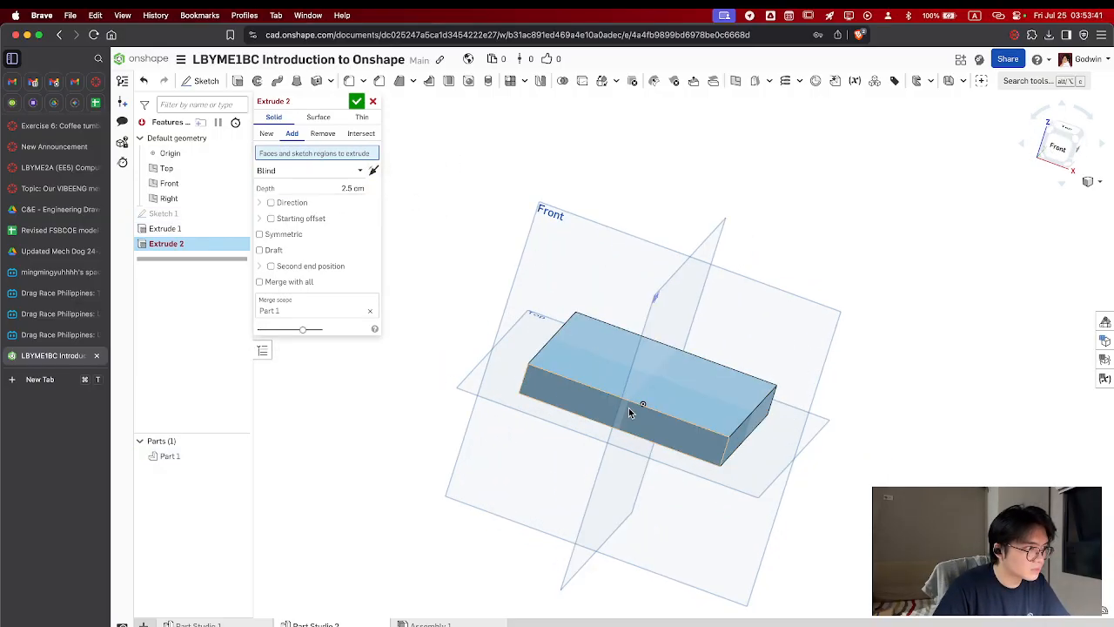
# Show Sketch 1 and select the four ring regions of the front row for the additive extrude, viewed from below
pyautogui.click(239, 215)
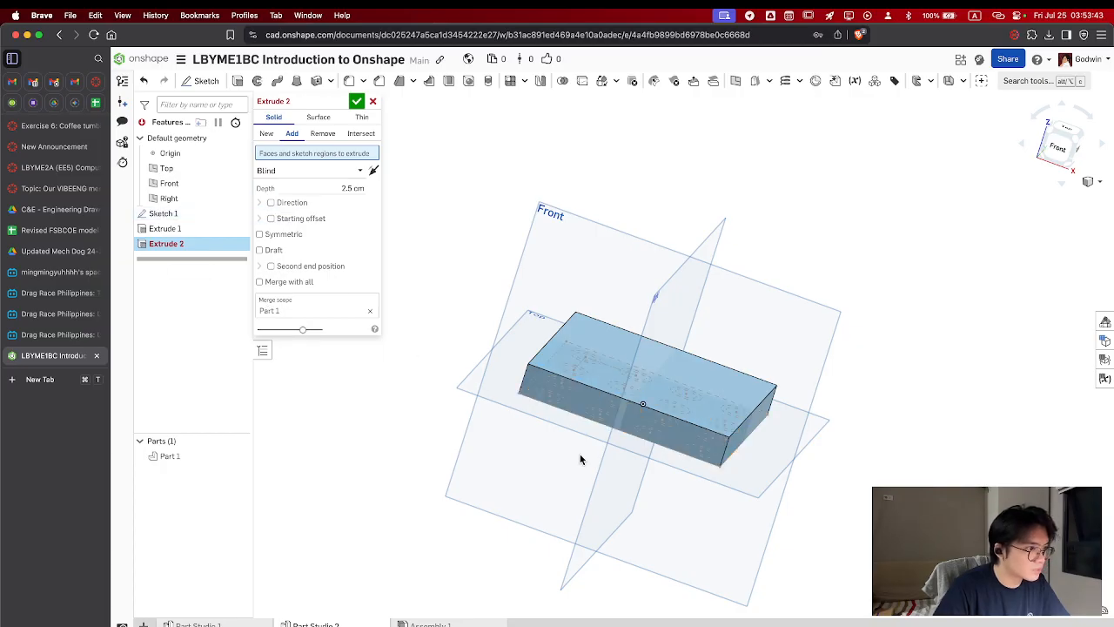
pyautogui.moveTo(473, 365); pyautogui.dragTo(608, 349, button='right')
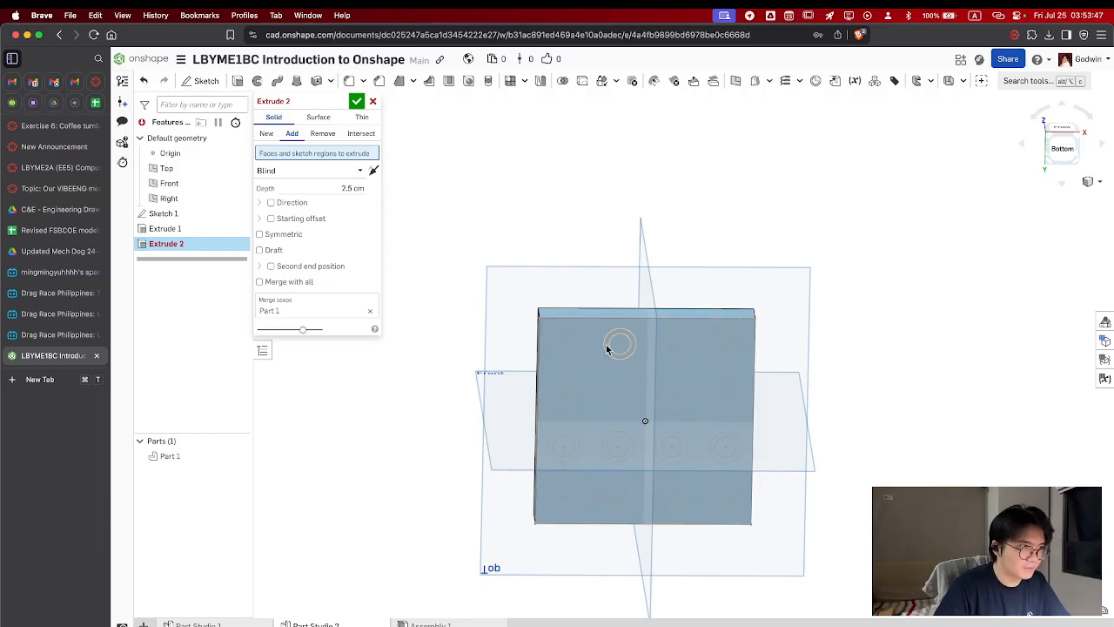
pyautogui.click(573, 346)
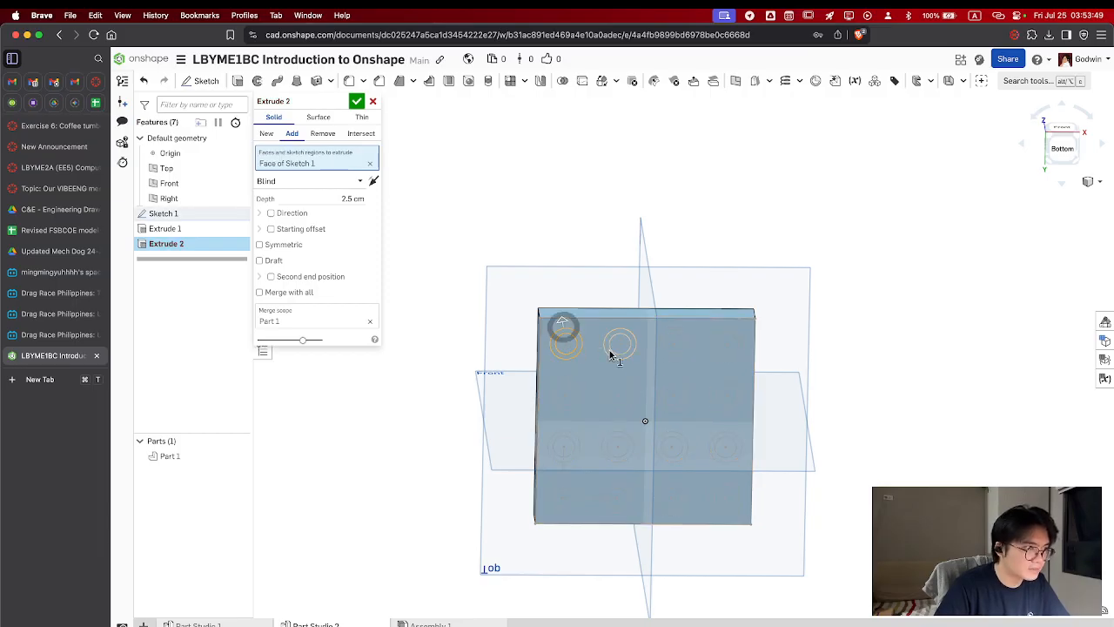
pyautogui.click(613, 353)
pyautogui.click(672, 357)
pyautogui.click(725, 358)
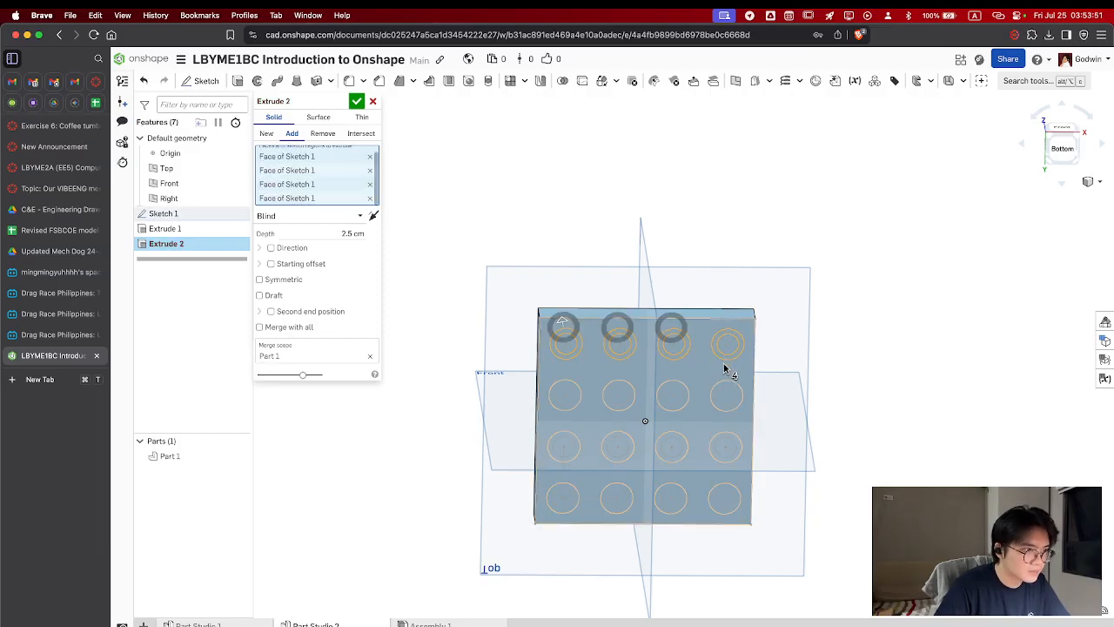
# Add the four ring regions of the second row from the front to the additive extrude
pyautogui.click(733, 393)
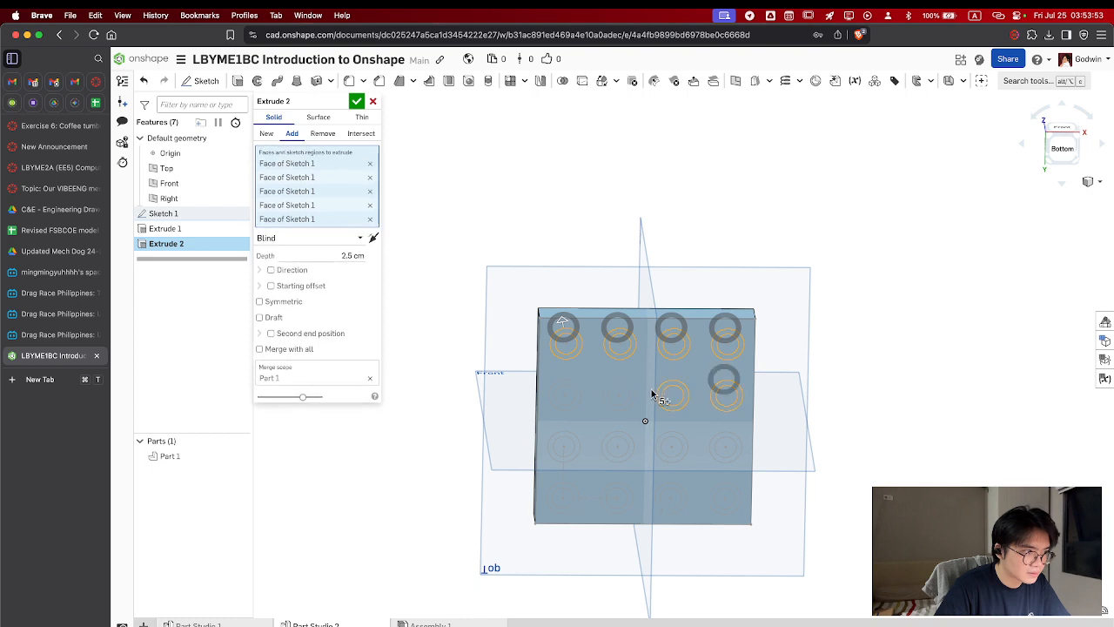
pyautogui.click(668, 393)
pyautogui.click(616, 394)
pyautogui.click(567, 396)
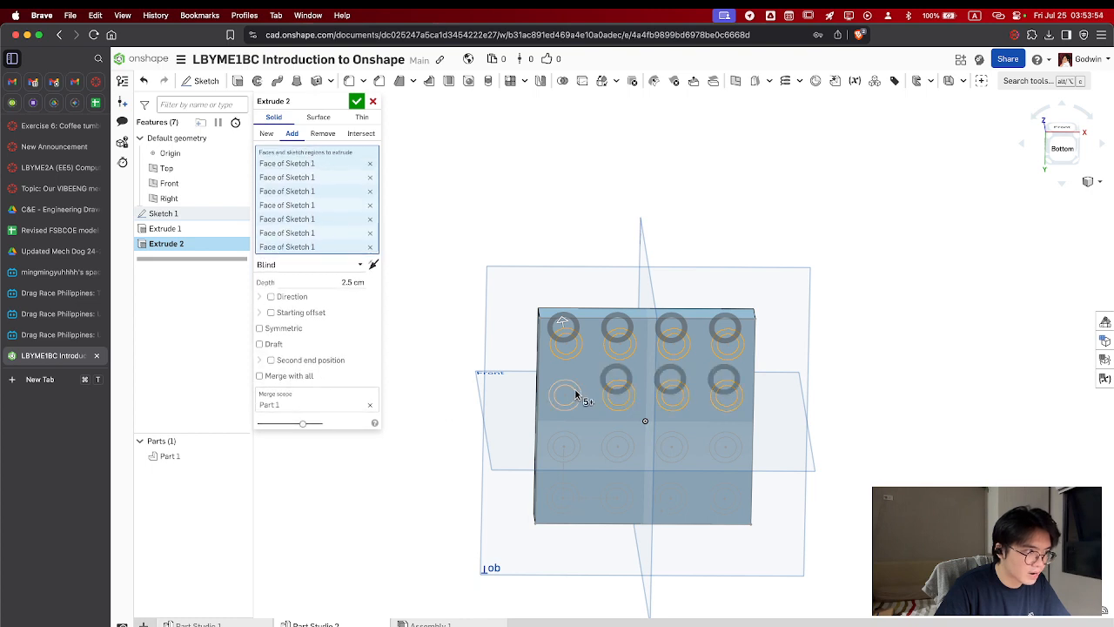
# Add the eight ring regions of the two back rows to the additive extrude
pyautogui.click(579, 442)
pyautogui.click(570, 496)
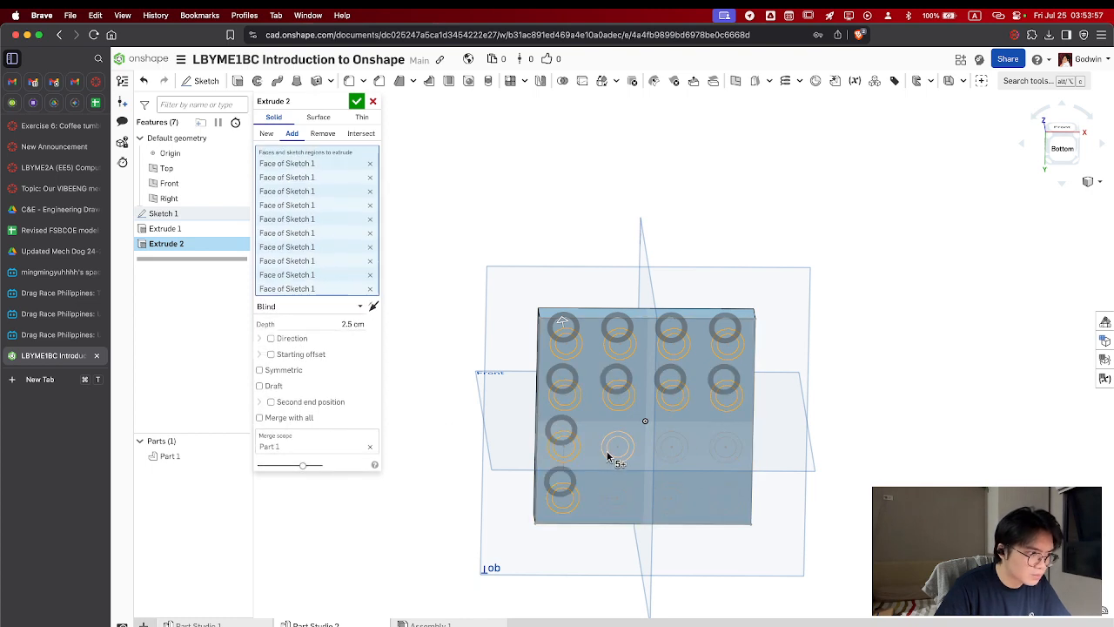
pyautogui.click(609, 449)
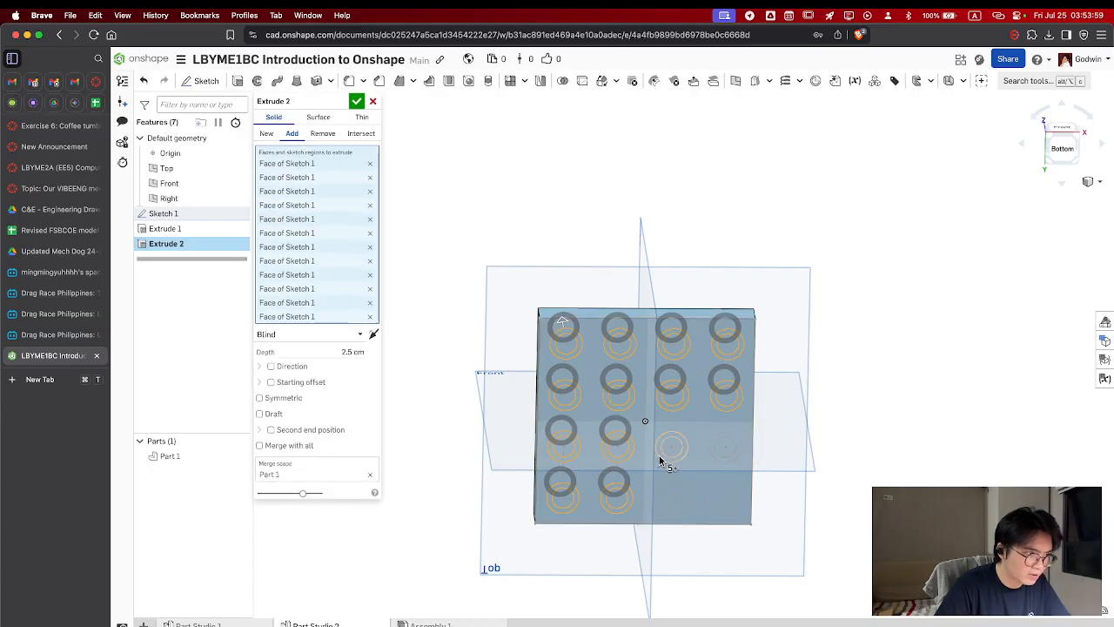
pyautogui.click(661, 458)
pyautogui.click(677, 488)
pyautogui.click(722, 459)
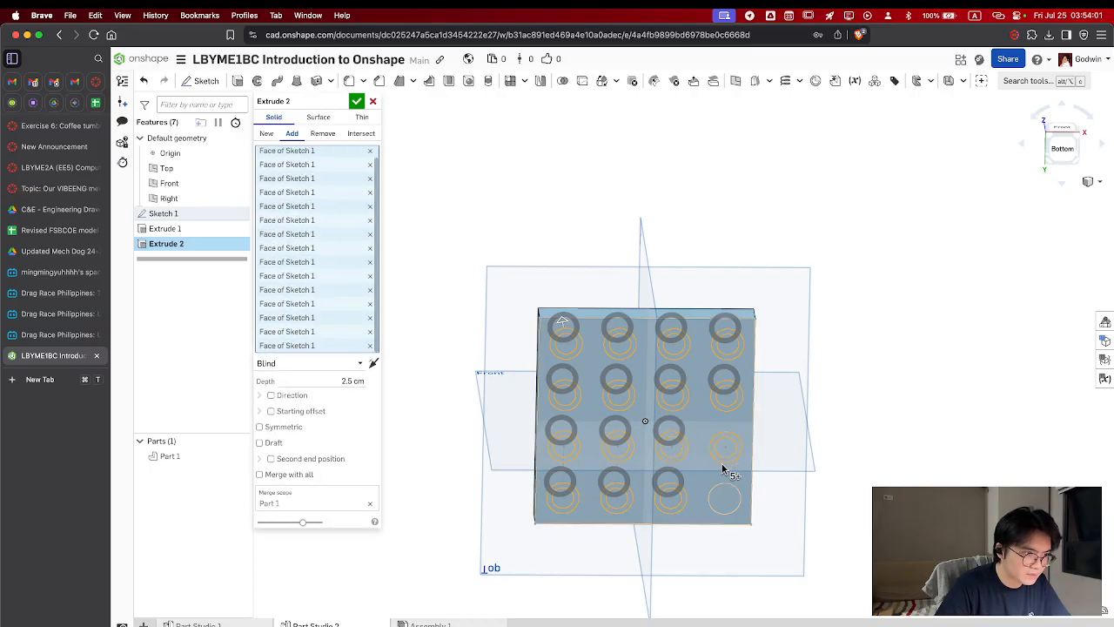
pyautogui.click(728, 490)
# Set the hollow studs' extrude depth to 2 cm and accept the extrude
pyautogui.moveTo(728, 490); pyautogui.dragTo(706, 464, button='right')
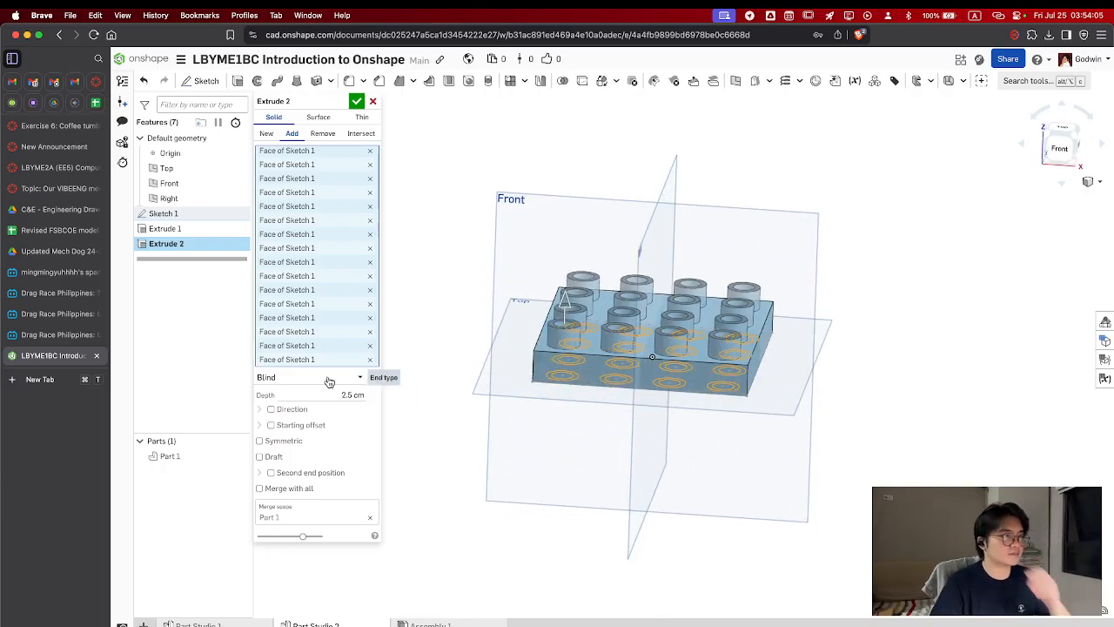
pyautogui.moveTo(363, 395); pyautogui.dragTo(347, 395)
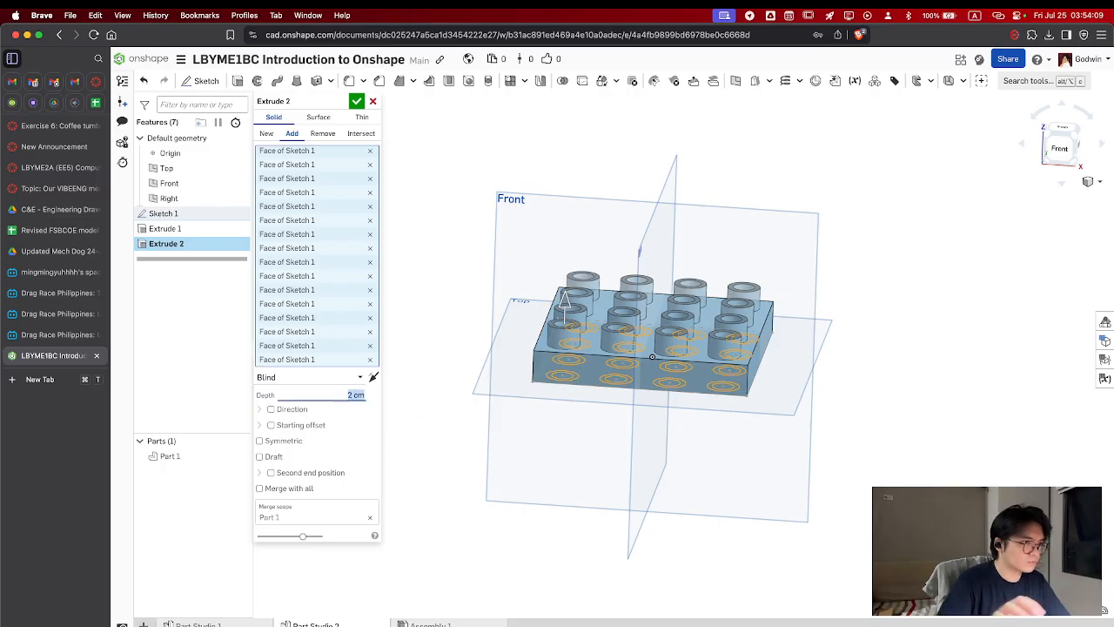
pyautogui.click(357, 104)
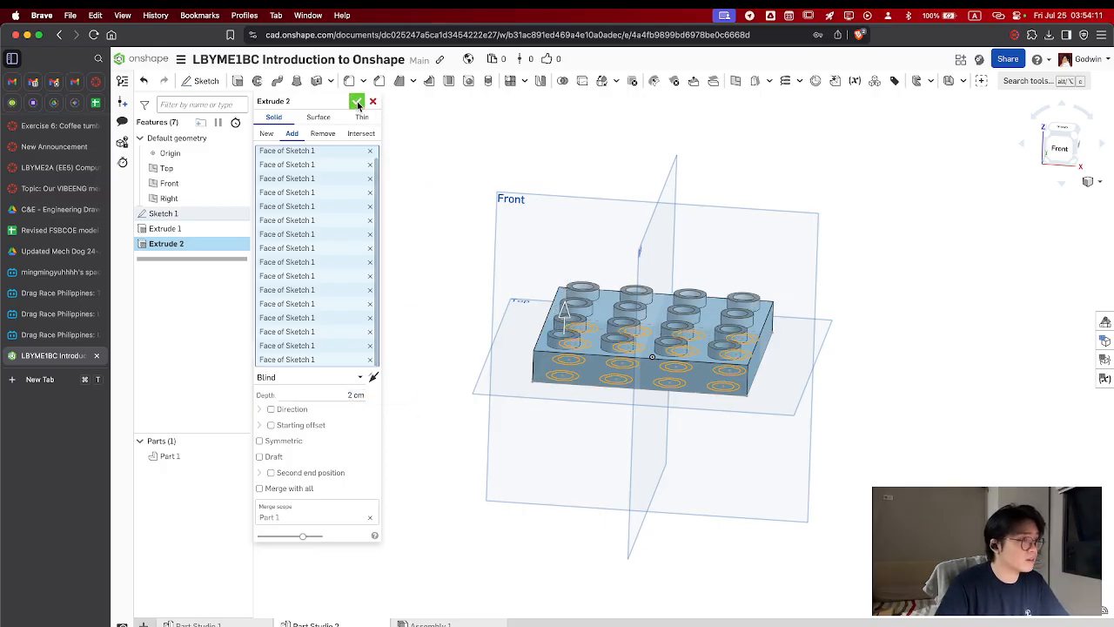
pyautogui.moveTo(693, 393); pyautogui.dragTo(684, 332, button='right')
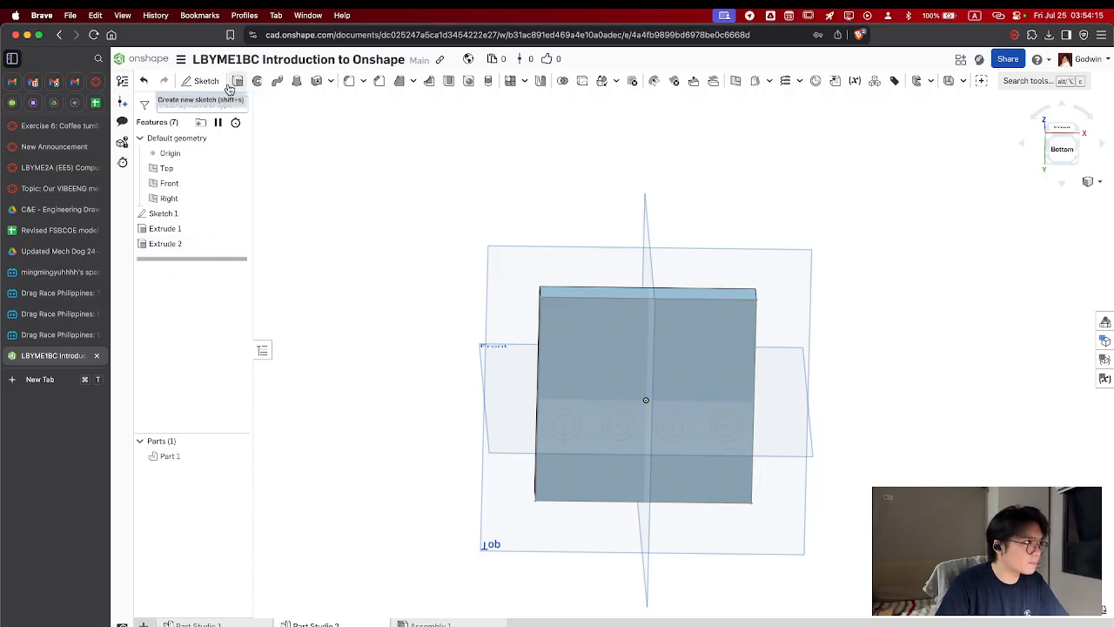
# Start an Extrude and select the four central ring regions of Sketch 1 on the block's underside
pyautogui.click(256, 81)
pyautogui.click(630, 384)
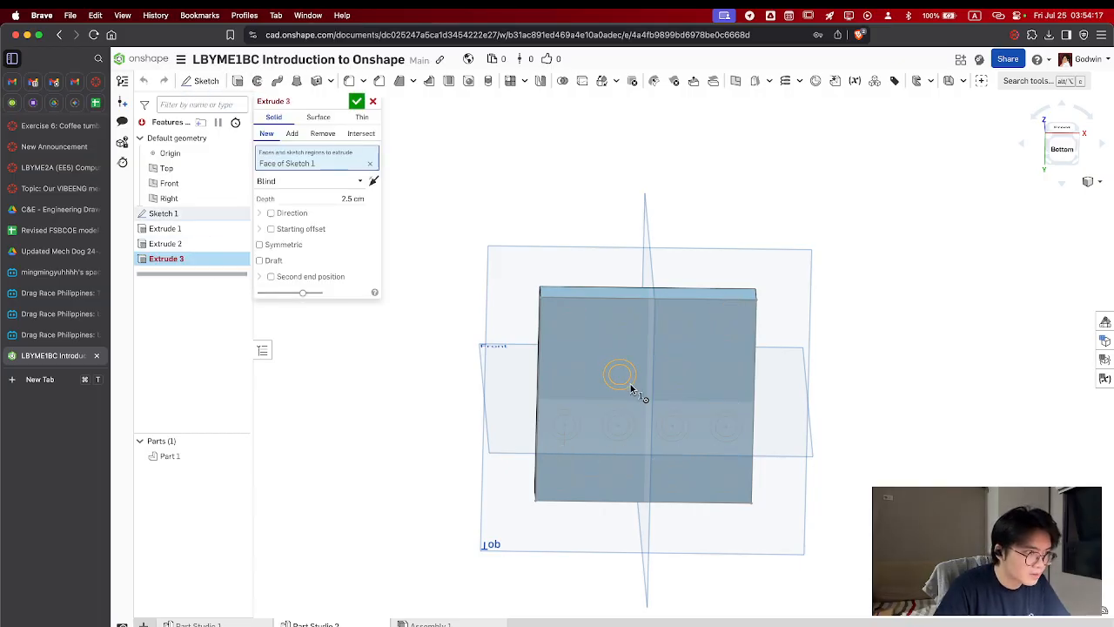
pyautogui.click(675, 384)
pyautogui.click(677, 384)
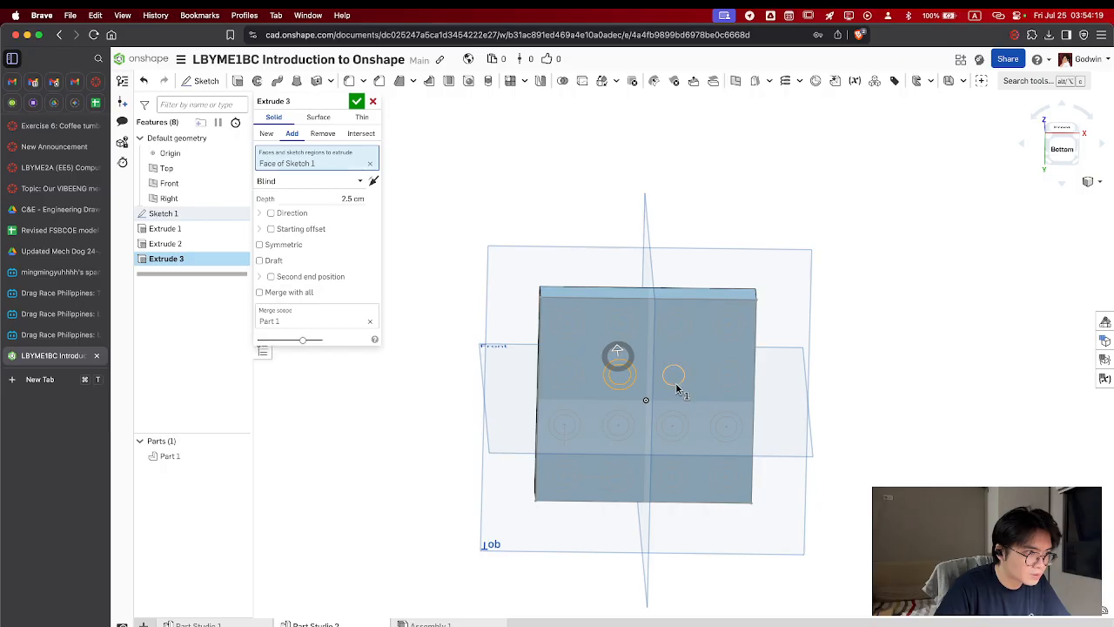
pyautogui.click(679, 392)
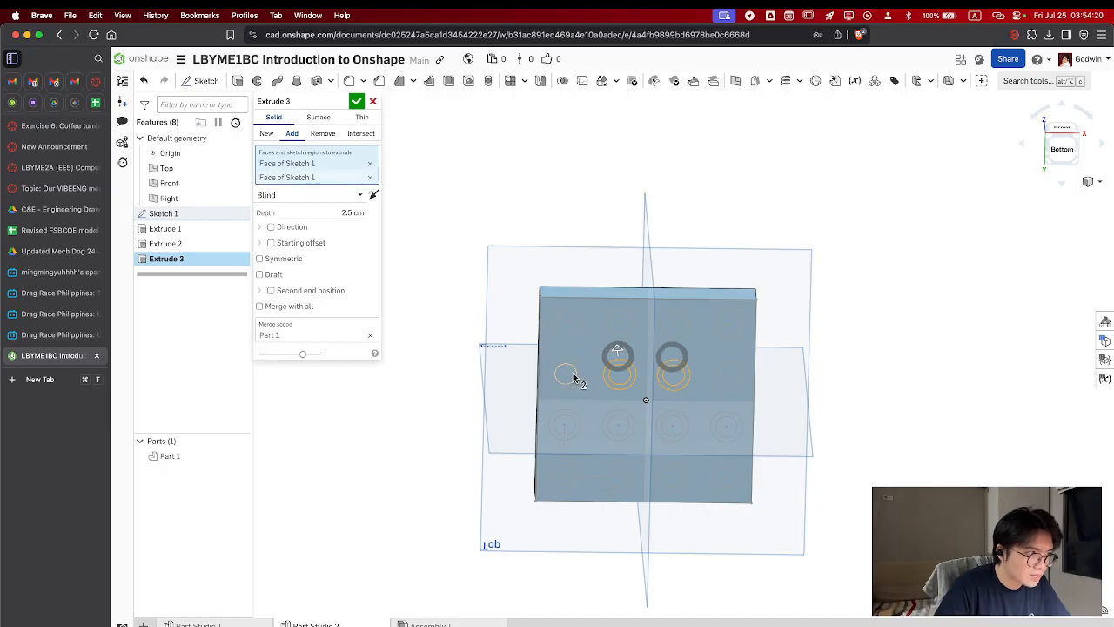
pyautogui.click(630, 422)
pyautogui.click(672, 423)
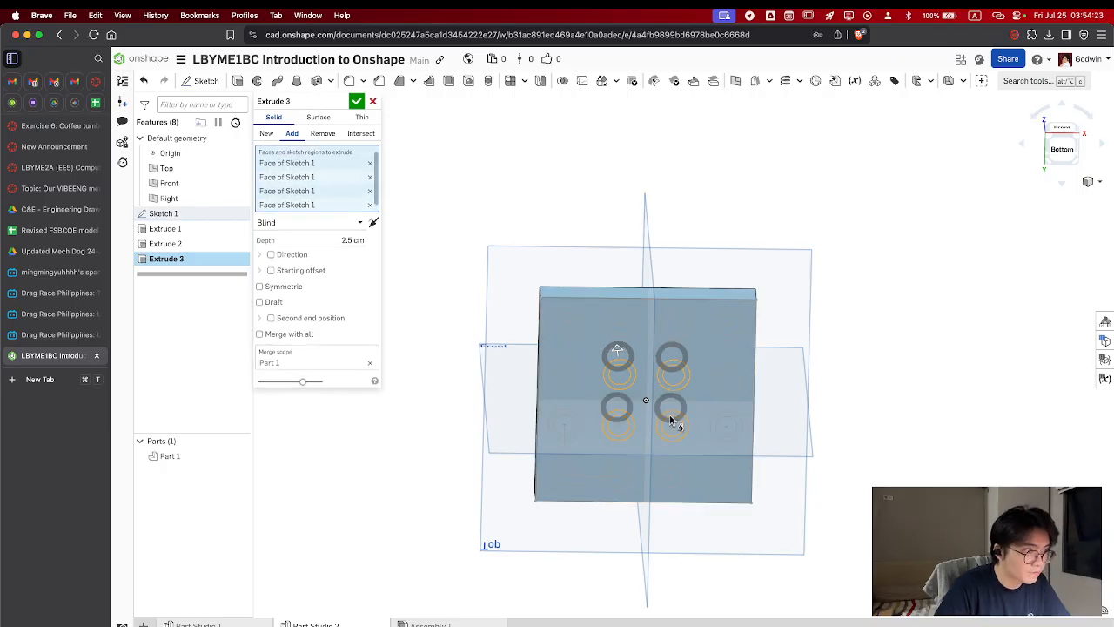
# Switch the ring extrude to Remove, set its depth to 1 cm and reverse its direction into the block
pyautogui.click(320, 135)
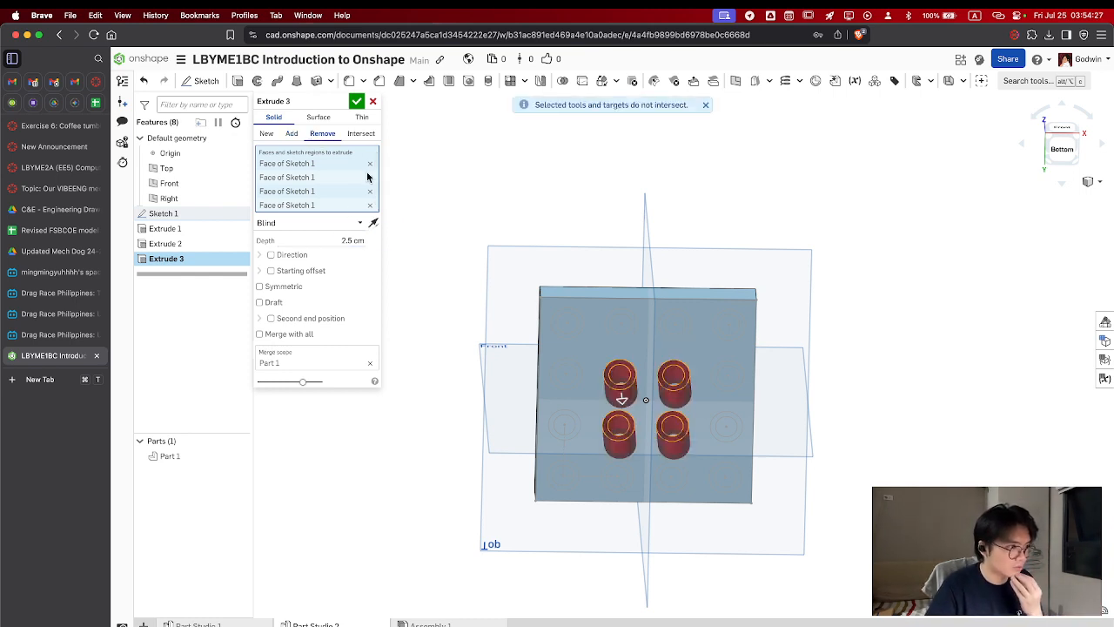
pyautogui.moveTo(517, 293); pyautogui.dragTo(576, 336, button='right')
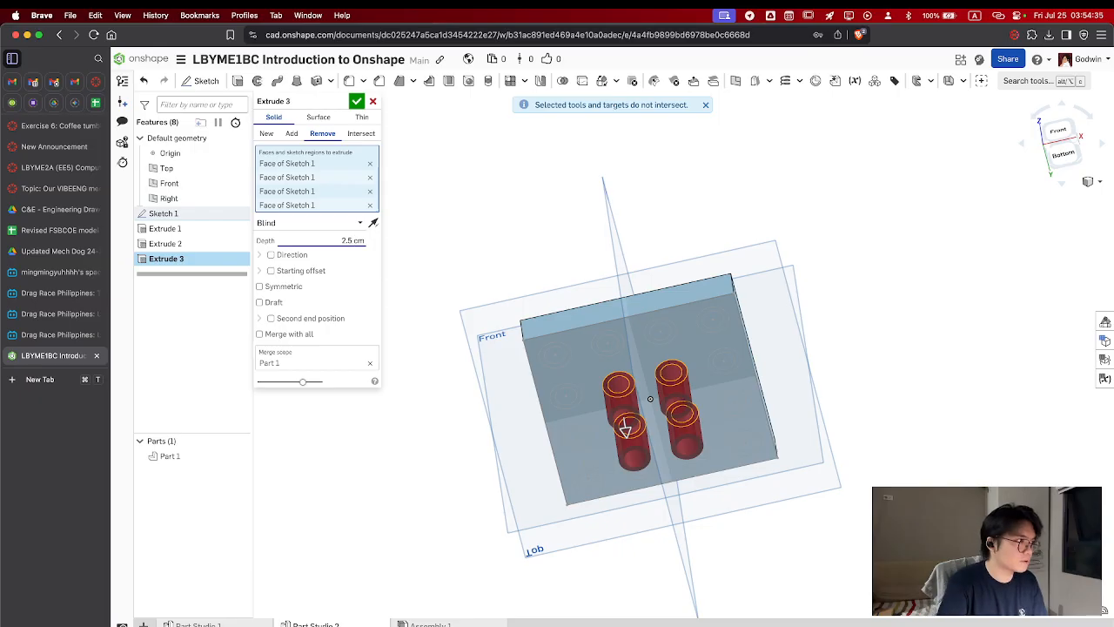
pyautogui.press('BackSpace')
pyautogui.press('BackSpace')
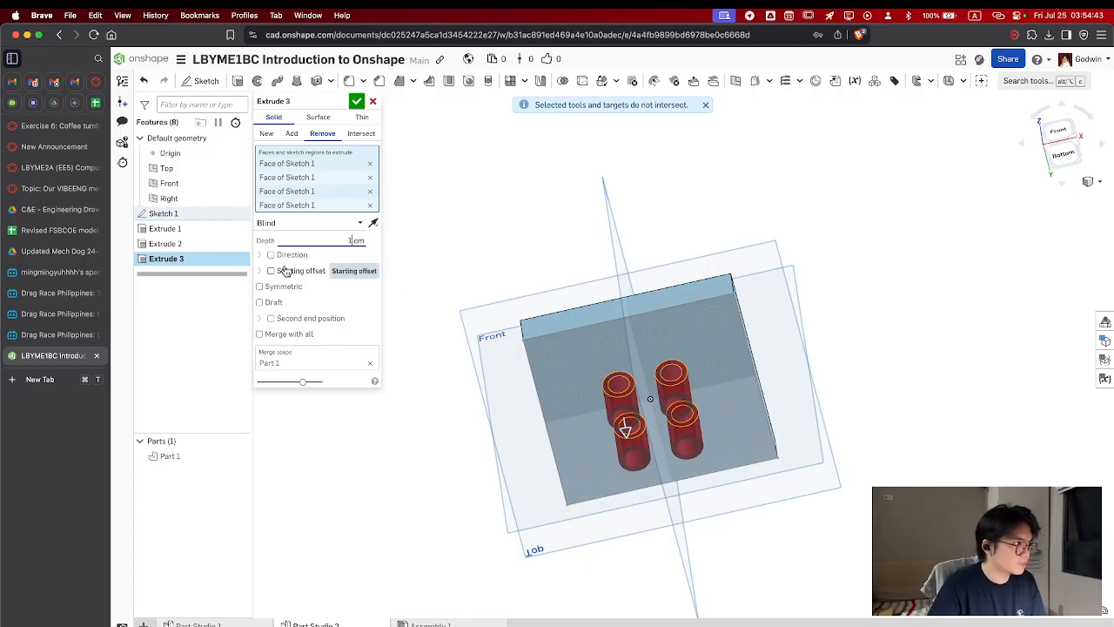
pyautogui.click(373, 224)
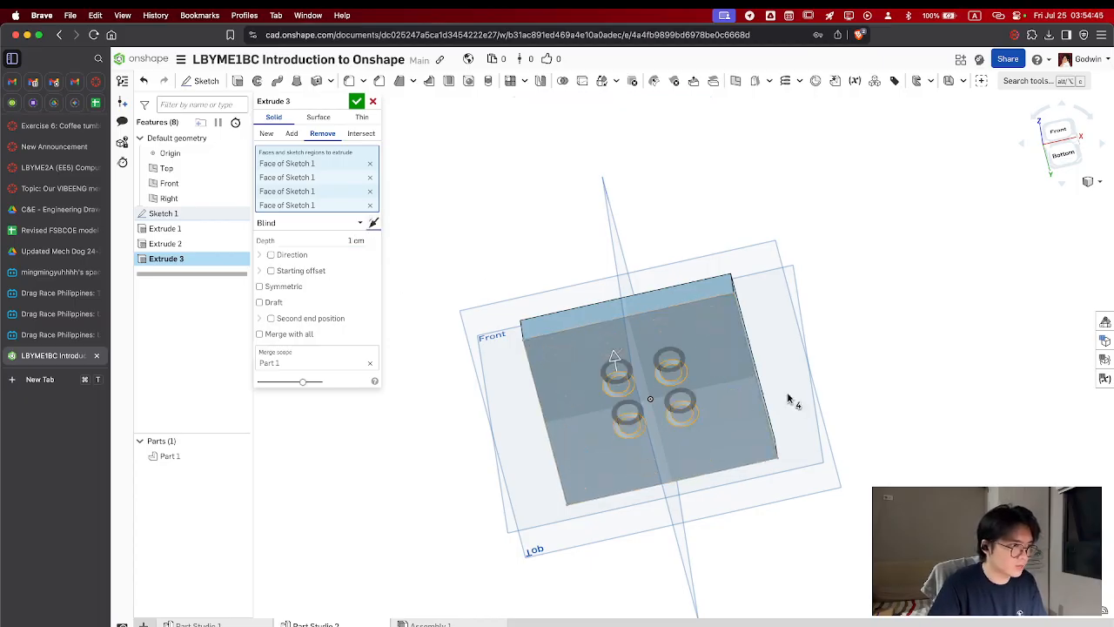
# Set the ring cut's depth to 0.75 cm and accept the extrude
pyautogui.moveTo(791, 398); pyautogui.dragTo(807, 445, button='right')
pyautogui.click(353, 240)
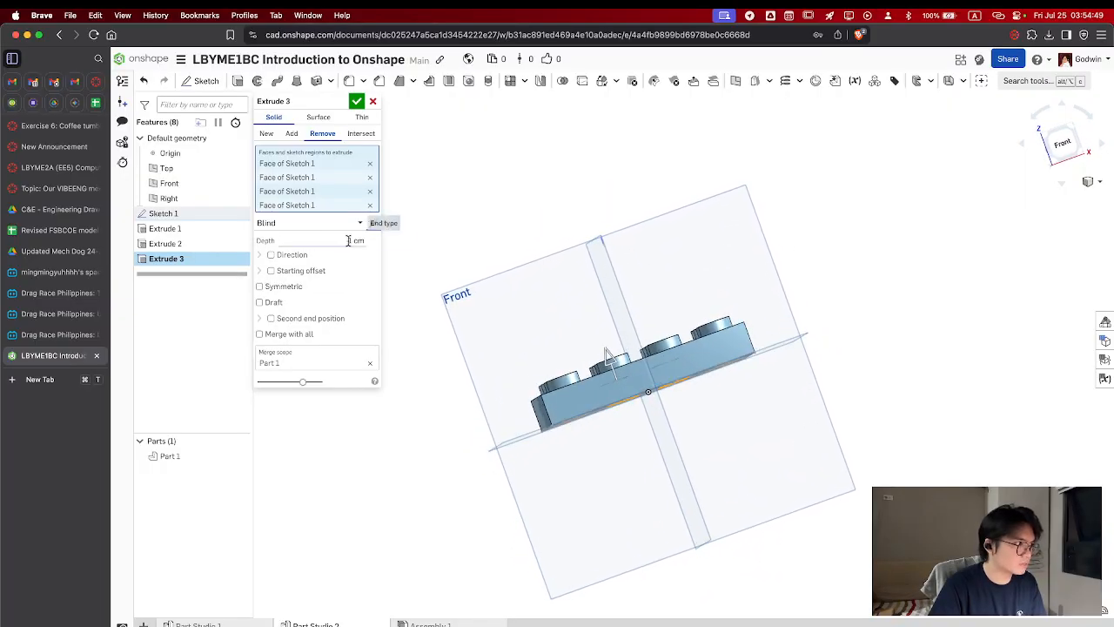
pyautogui.write('0.75')
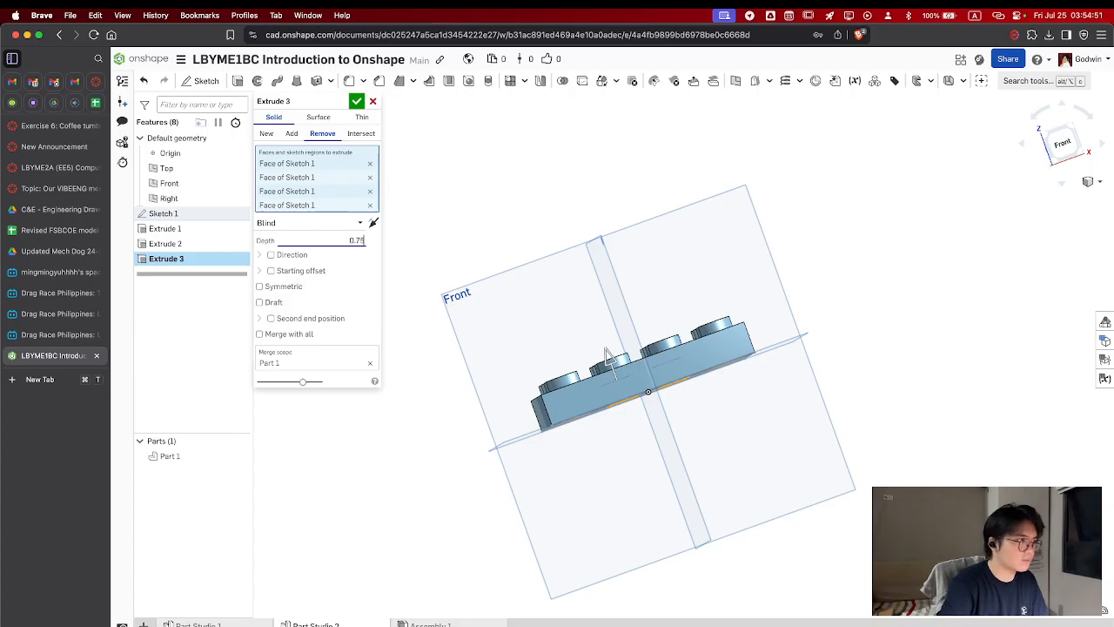
pyautogui.click(356, 101)
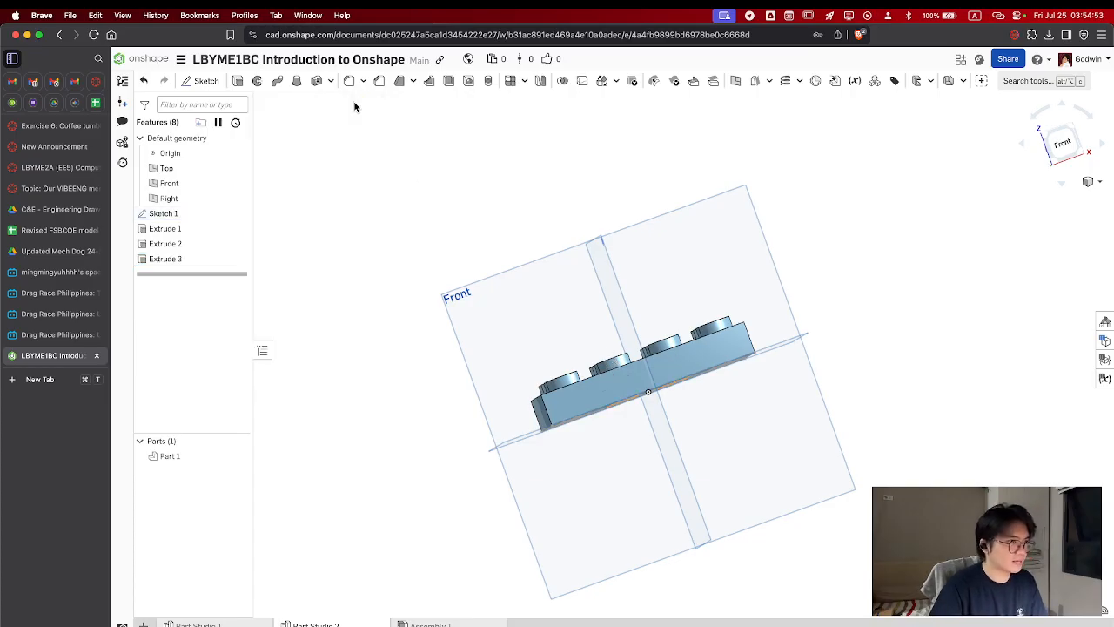
# Compare the block with Part Studio 1, then edit the central ring cut in Part Studio 2 to a 0.5 cm depth
pyautogui.moveTo(609, 351)
pyautogui.mouseDown(button='right')
pyautogui.moveTo(577, 329)
pyautogui.moveTo(577, 269)
pyautogui.moveTo(582, 338)
pyautogui.moveTo(609, 367)
pyautogui.mouseUp(button='right')
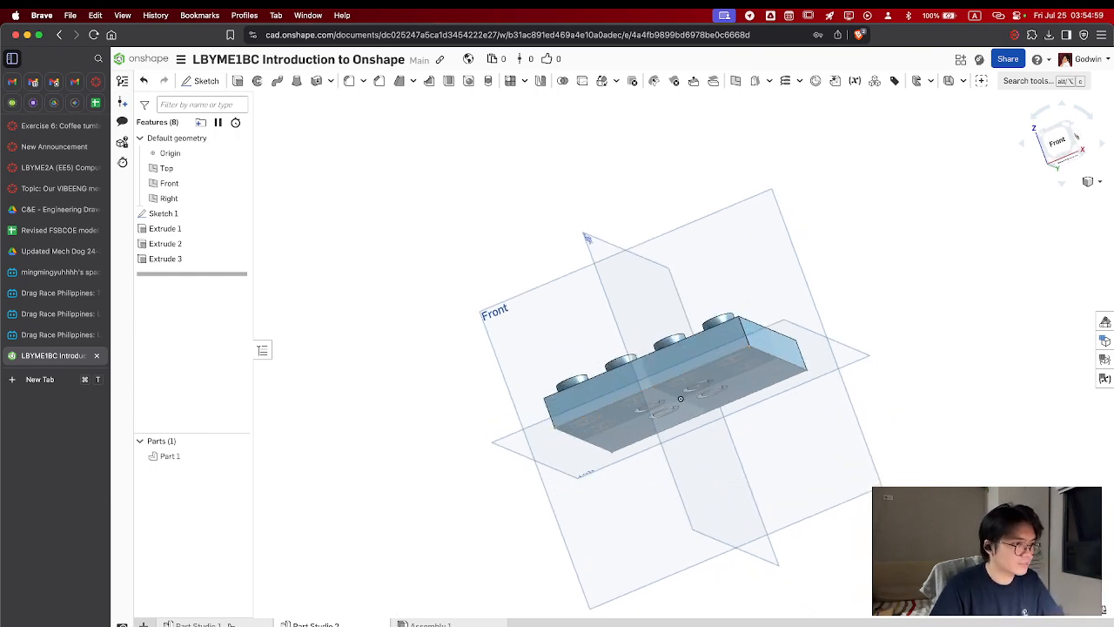
pyautogui.click(230, 623)
pyautogui.moveTo(671, 393); pyautogui.dragTo(734, 376, button='right')
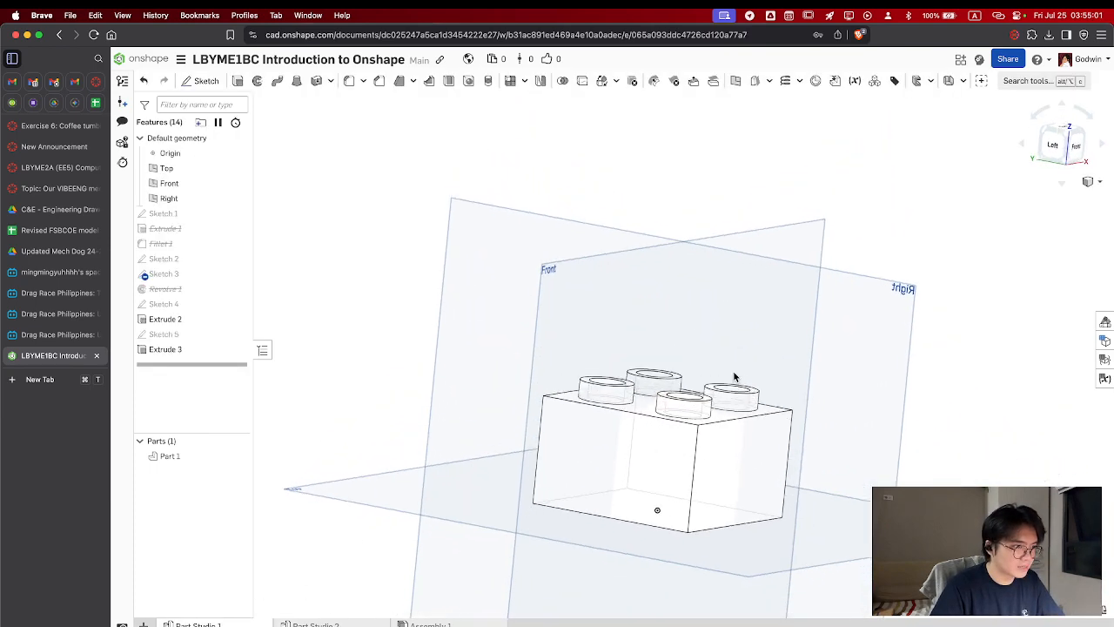
pyautogui.click(314, 624)
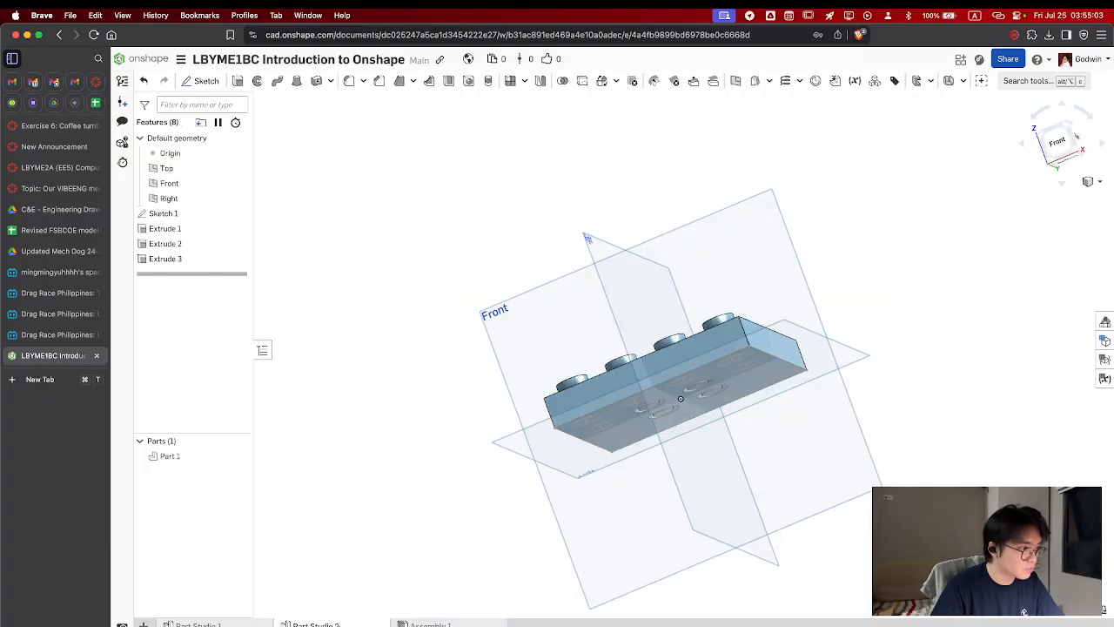
pyautogui.rightClick(178, 260)
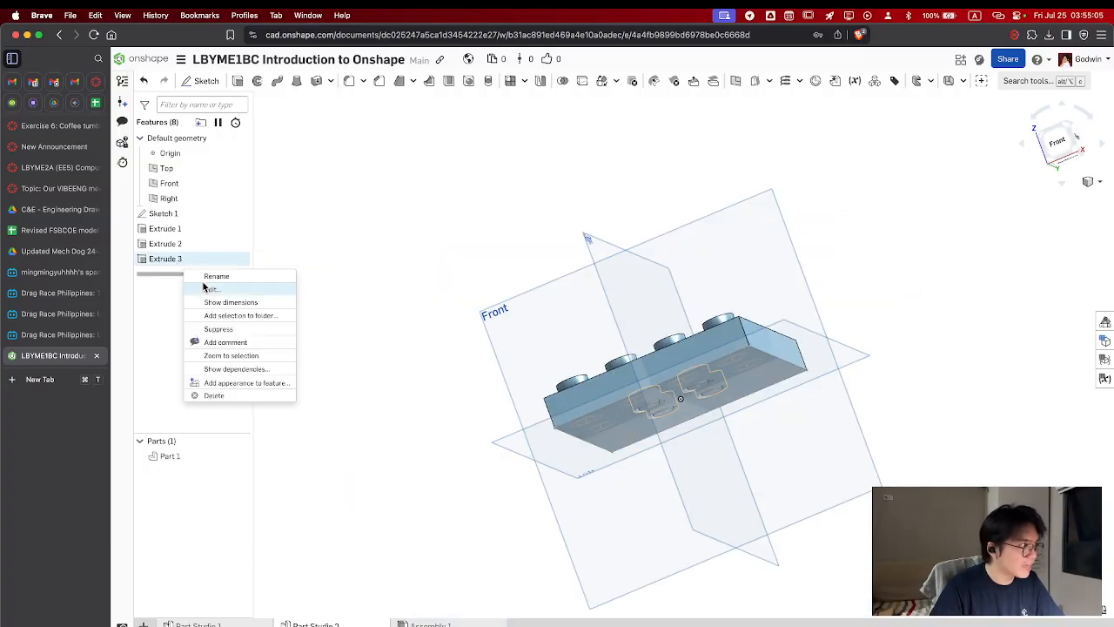
pyautogui.click(210, 290)
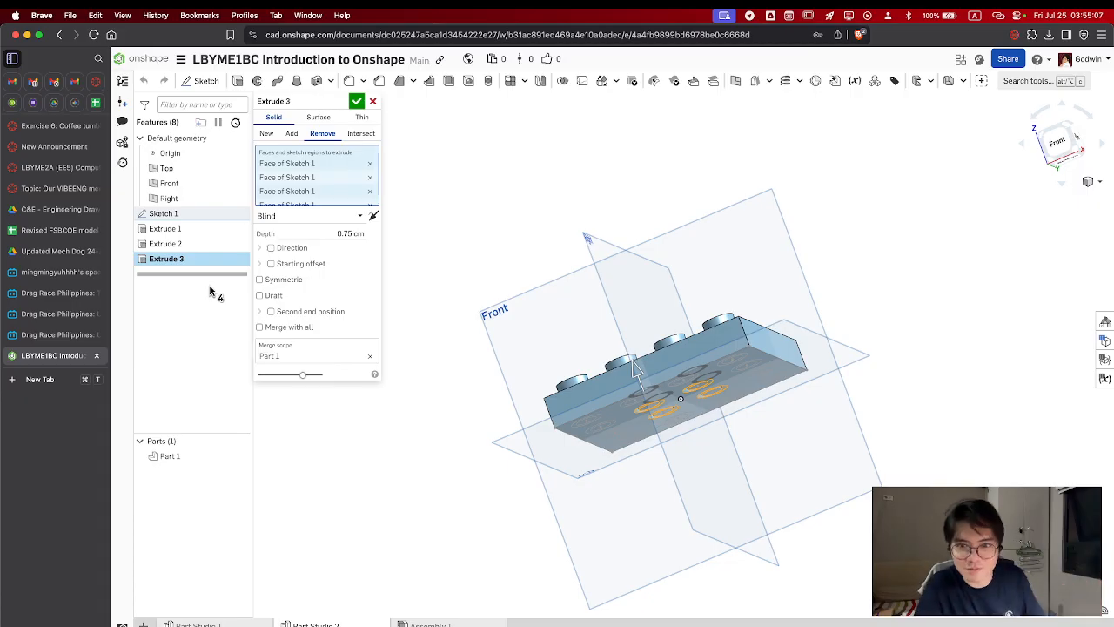
pyautogui.click(351, 233)
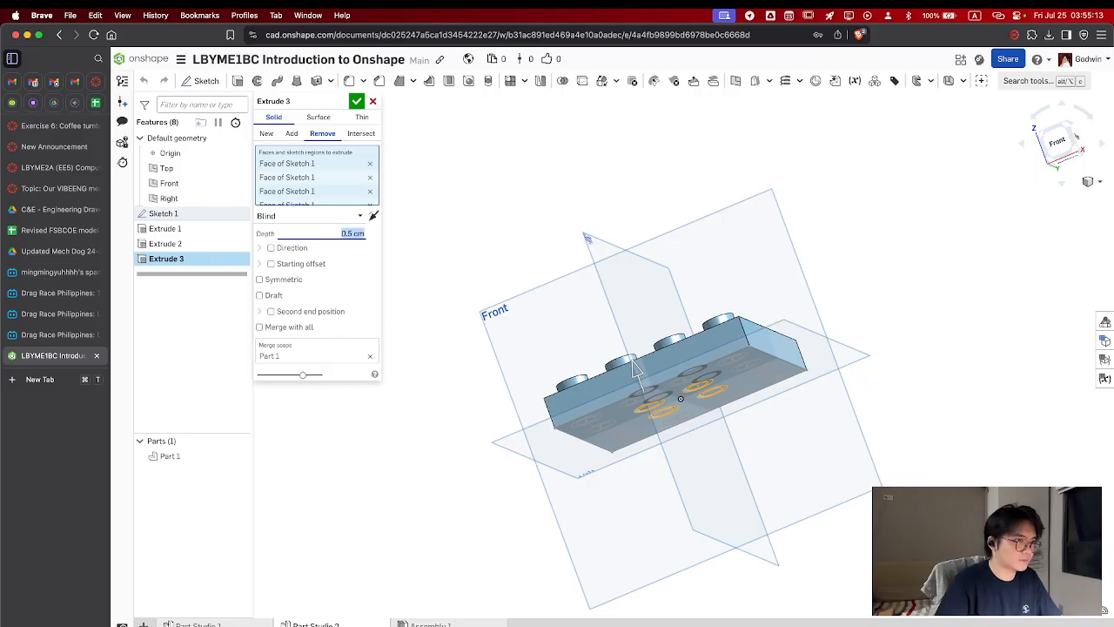
pyautogui.click(357, 101)
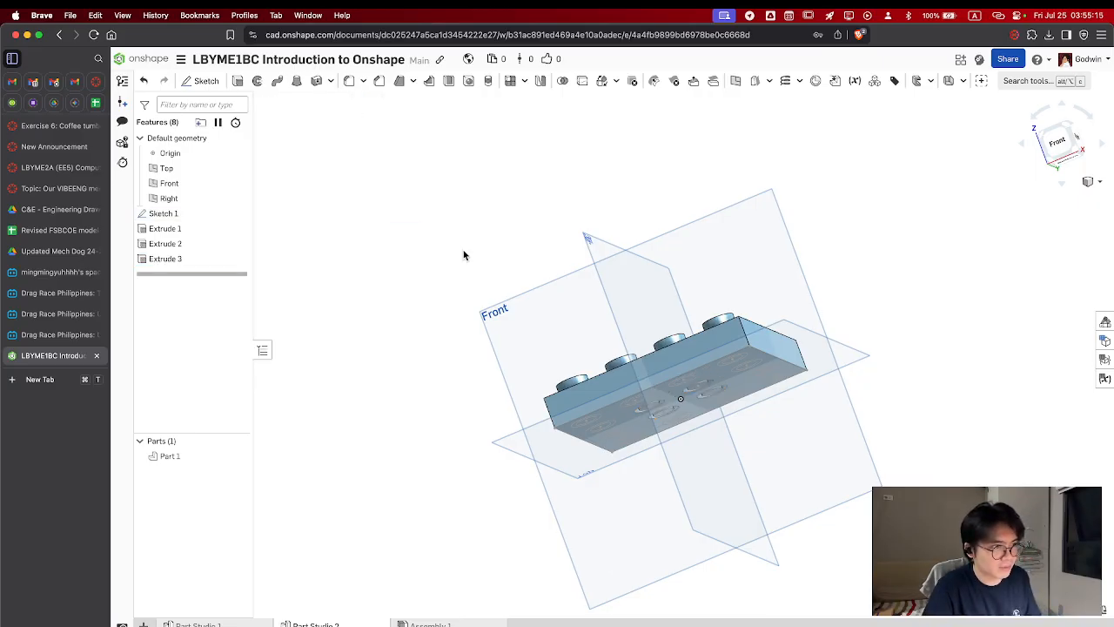
# Insert the parts from Part Studio 1 and Part Studio 2 into Assembly 1
pyautogui.click(416, 624)
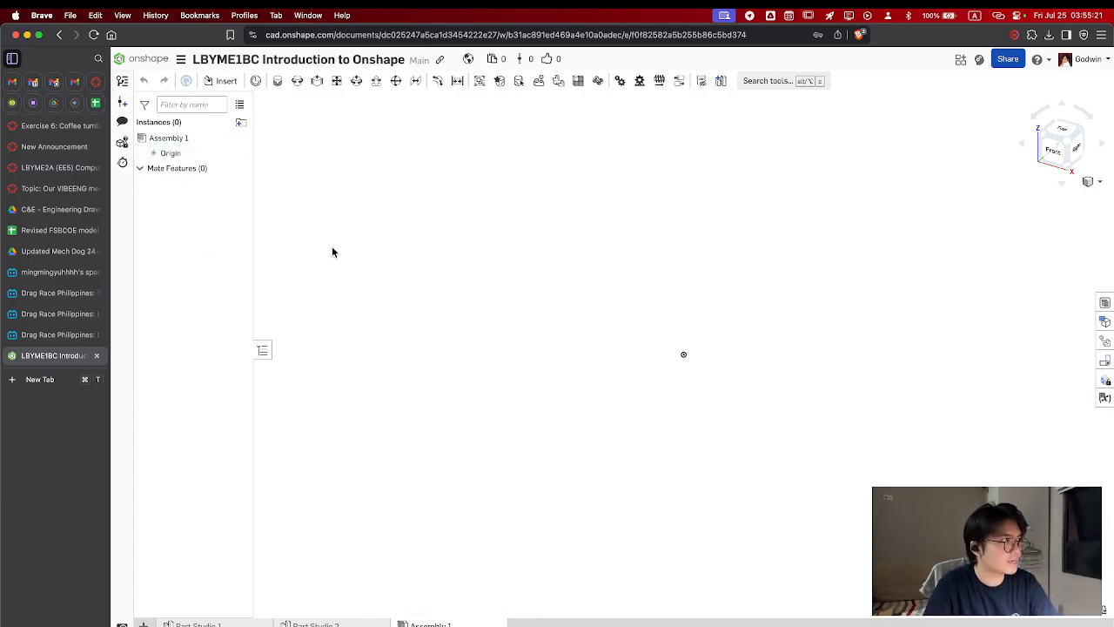
pyautogui.click(226, 82)
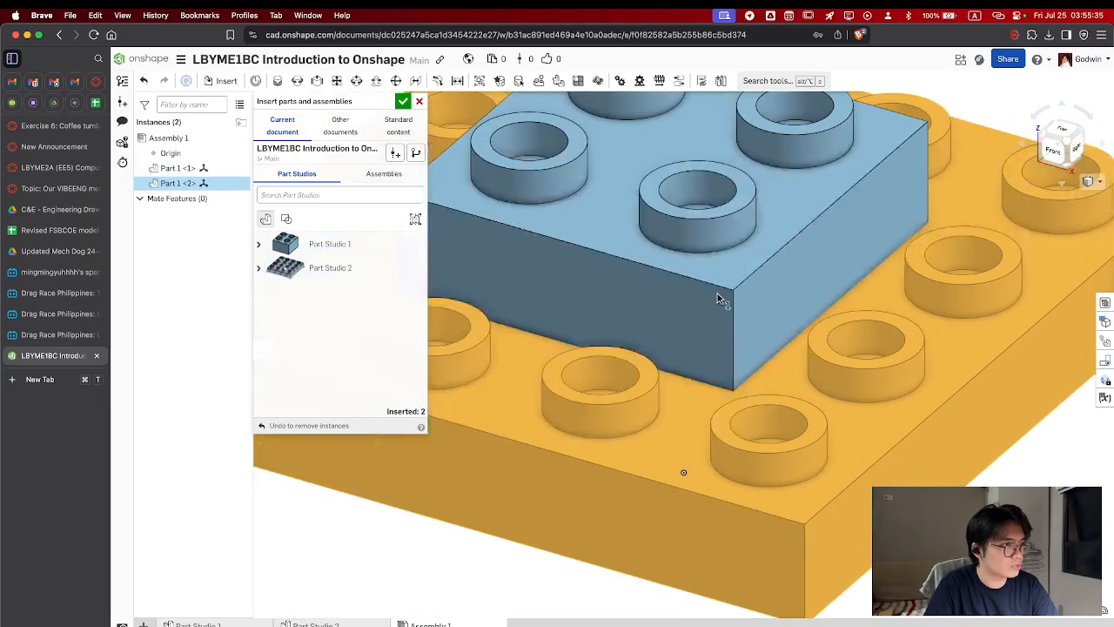
pyautogui.scroll(-5, 693, 326)
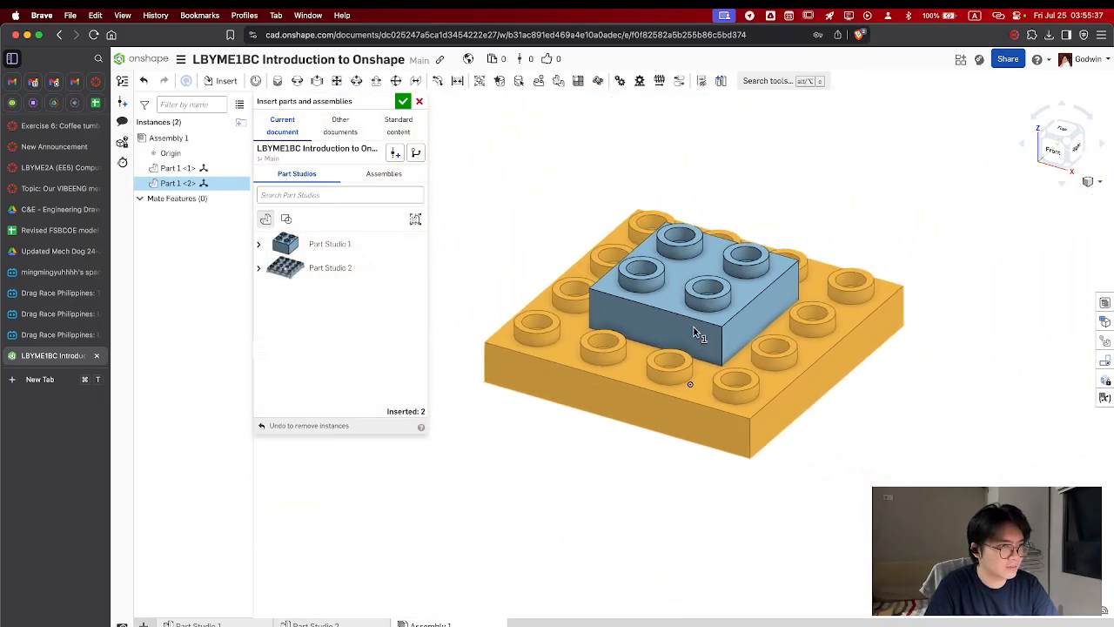
pyautogui.moveTo(742, 329)
pyautogui.mouseDown()
pyautogui.moveTo(662, 414)
pyautogui.moveTo(551, 358)
pyautogui.moveTo(691, 346)
pyautogui.mouseUp()
pyautogui.click(519, 219)
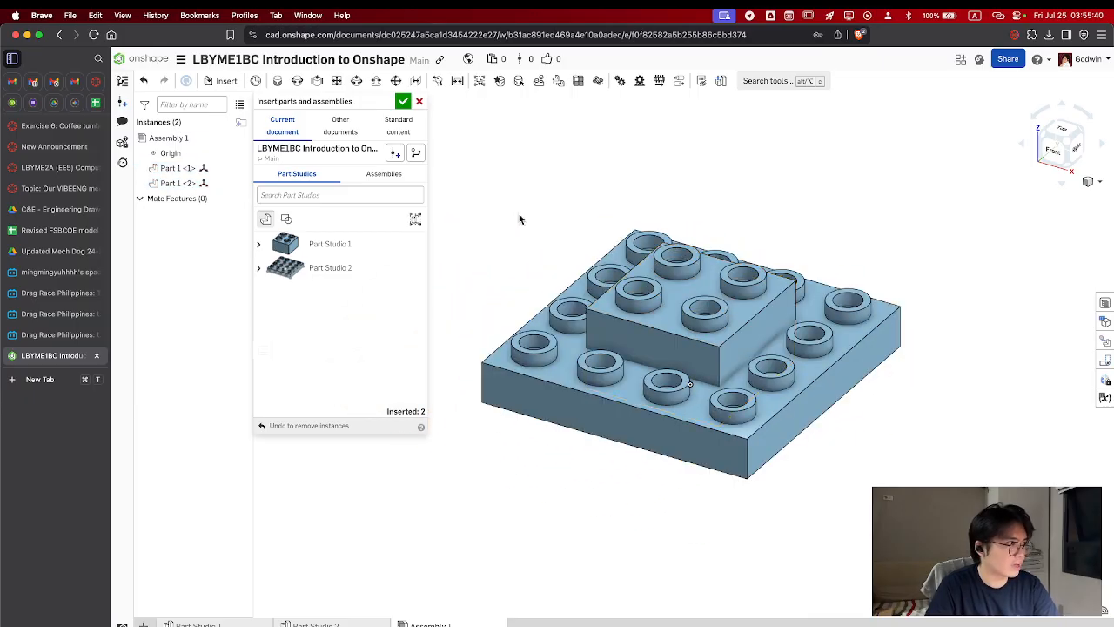
pyautogui.click(403, 104)
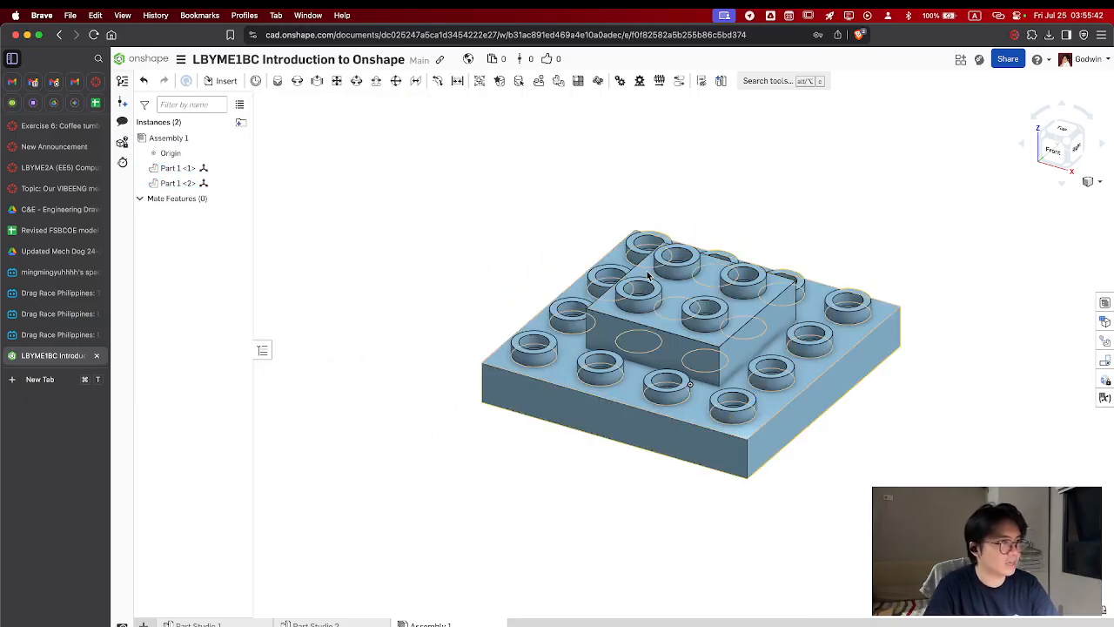
pyautogui.click(657, 332)
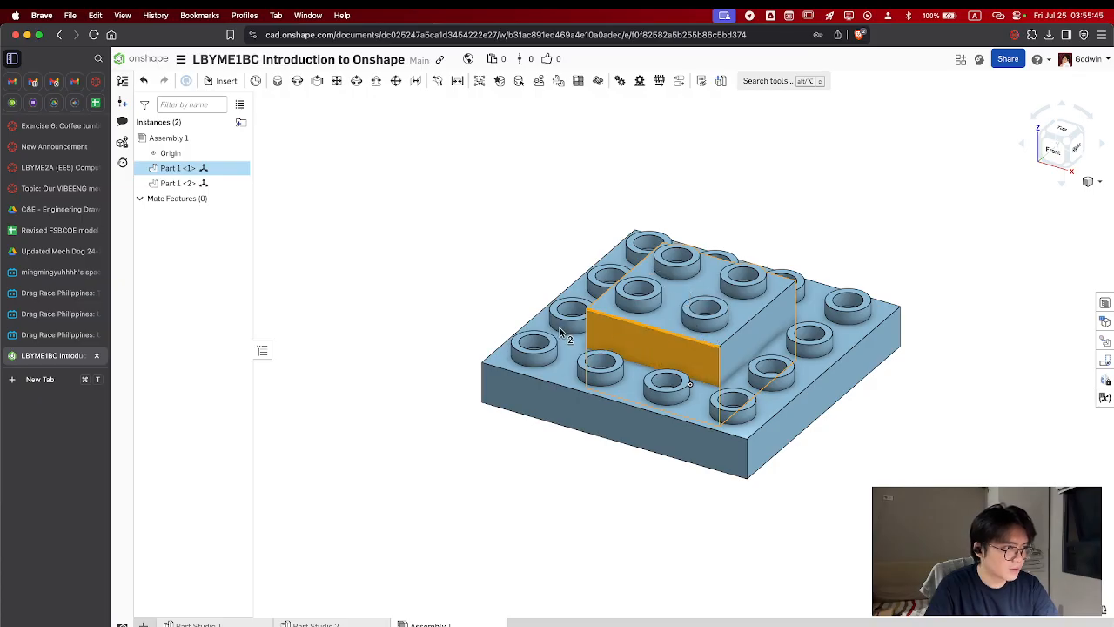
pyautogui.click(623, 416)
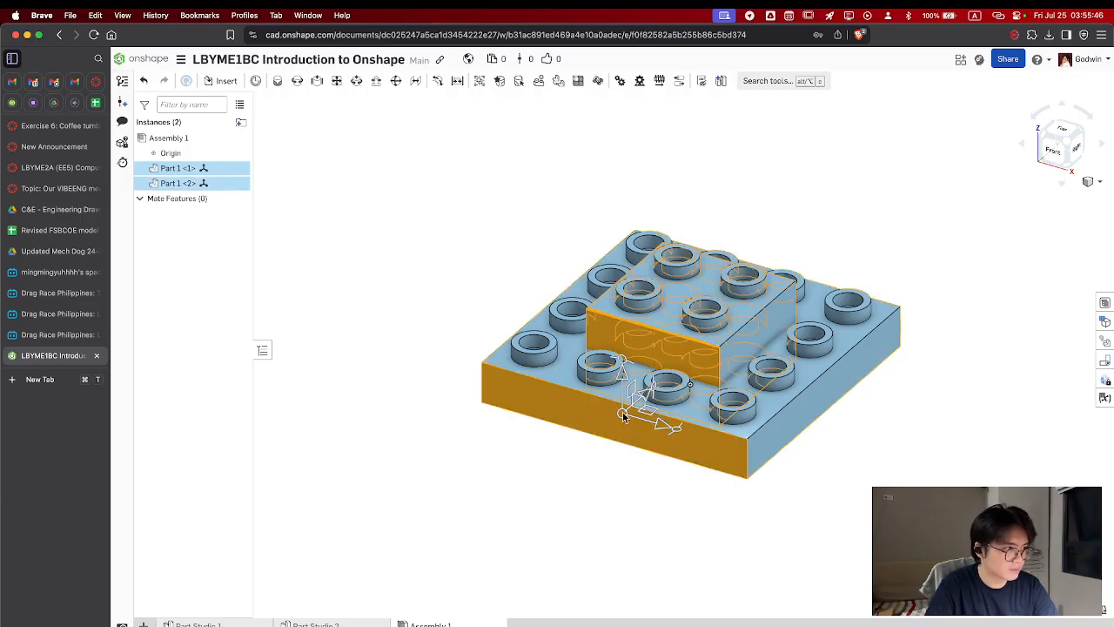
pyautogui.click(435, 350)
pyautogui.rightClick(206, 185)
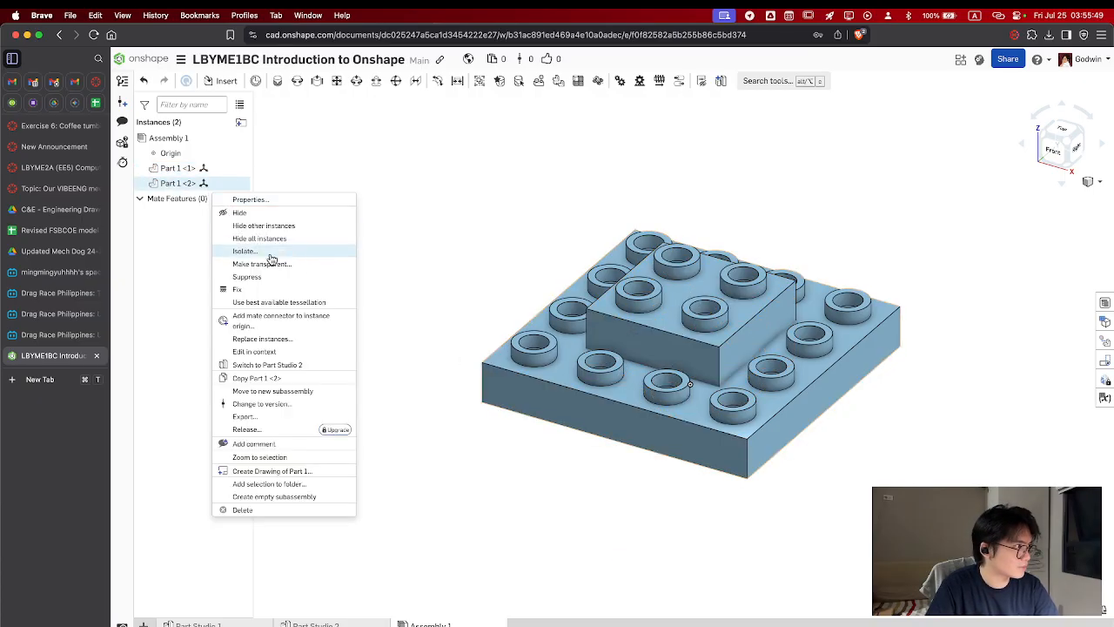
pyautogui.click(422, 276)
# Move the 4×4 studded plate away from the 2×2 block until the two parts no longer overlap
pyautogui.click(602, 410)
pyautogui.moveTo(603, 411); pyautogui.dragTo(401, 334)
pyautogui.moveTo(519, 399); pyautogui.dragTo(412, 365)
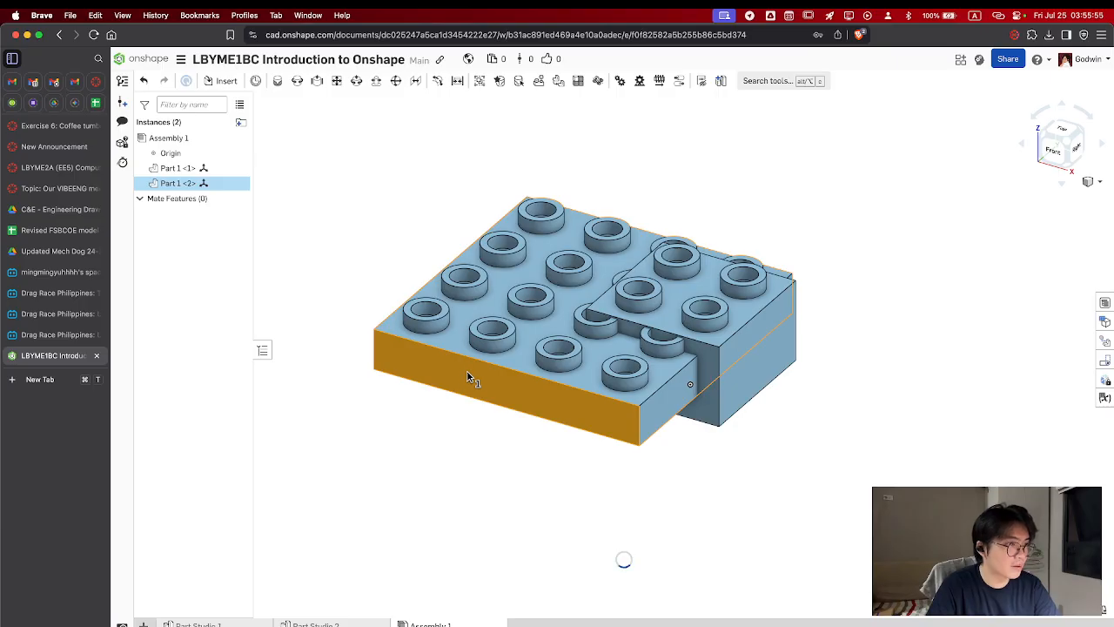
pyautogui.moveTo(472, 369); pyautogui.dragTo(330, 294)
pyautogui.moveTo(600, 403); pyautogui.dragTo(733, 500, button='middle')
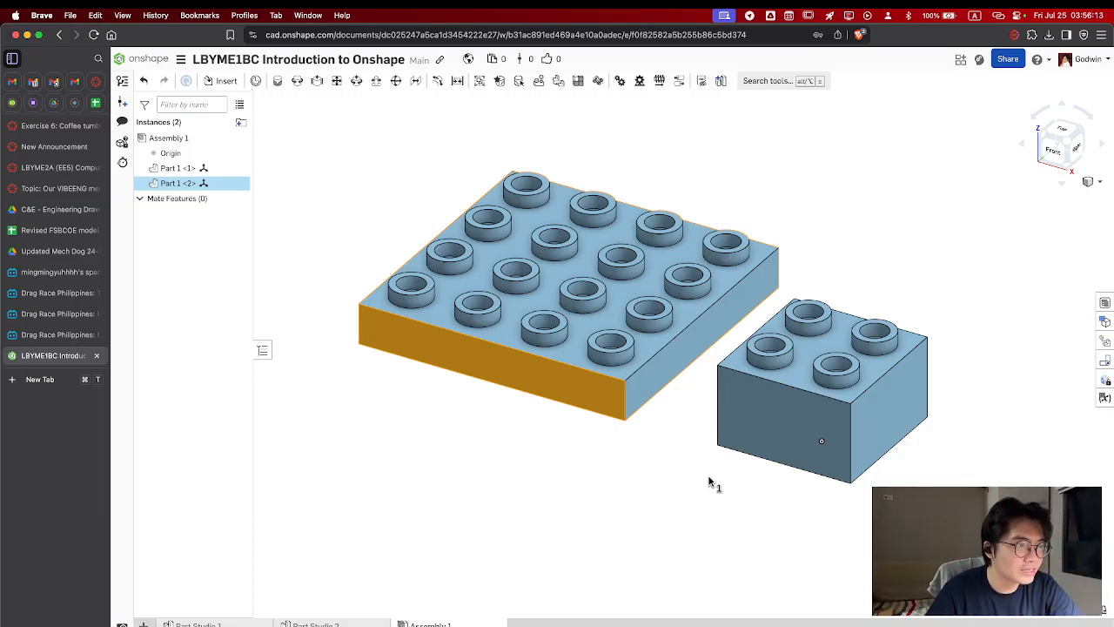
# Examine the relative position and height of the plate and the block from the front and at an angle
pyautogui.moveTo(693, 467); pyautogui.dragTo(698, 441, button='middle')
pyautogui.hotkey('shift', '1')
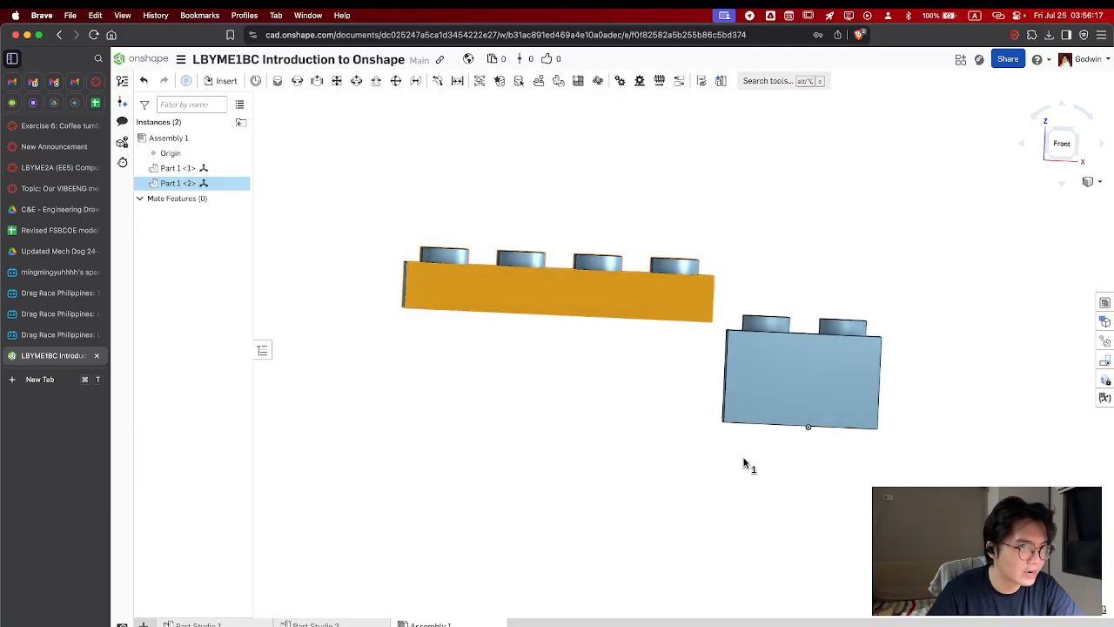
pyautogui.click(1061, 143)
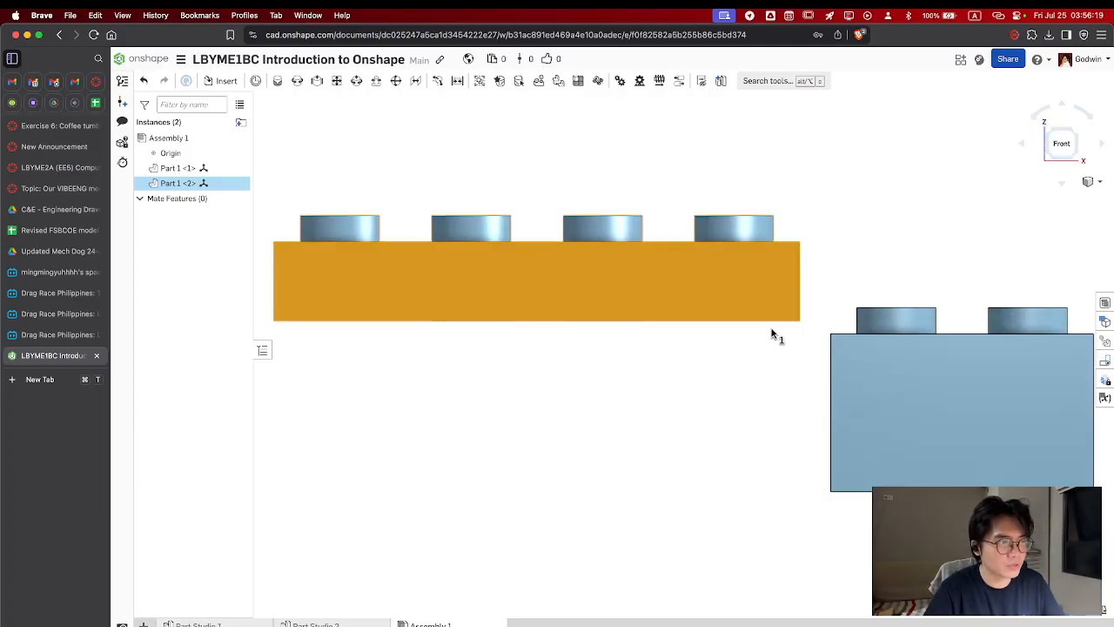
pyautogui.moveTo(798, 360)
pyautogui.mouseDown(button='right')
pyautogui.moveTo(778, 391)
pyautogui.moveTo(784, 435)
pyautogui.moveTo(790, 378)
pyautogui.mouseUp(button='right')
pyautogui.scroll(2, 790, 373)
pyautogui.scroll(-5, 790, 372)
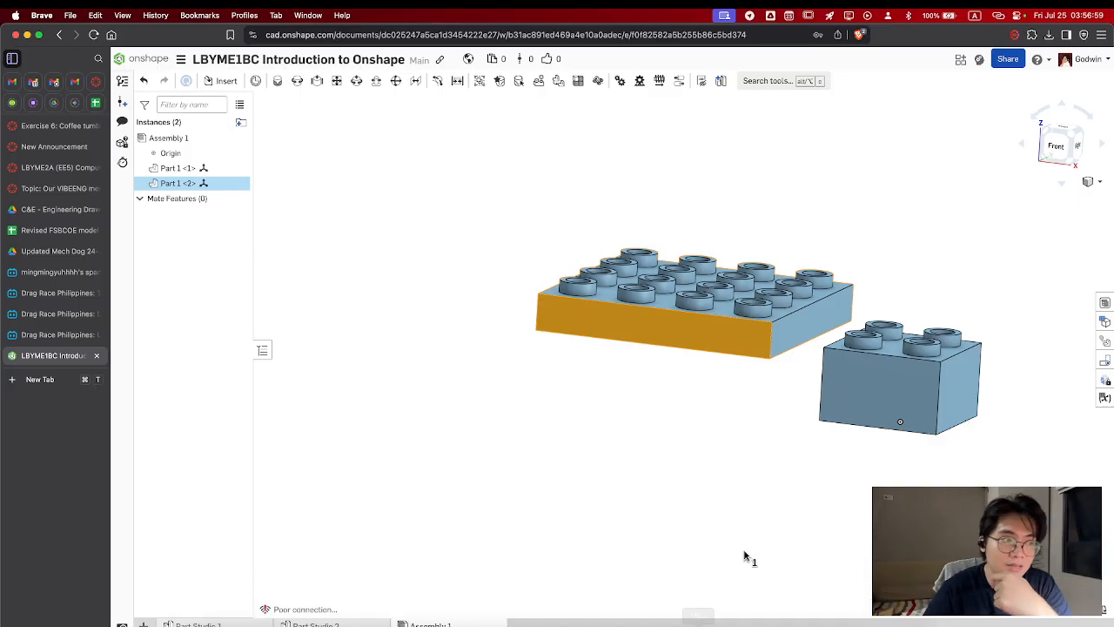
pyautogui.moveTo(779, 419); pyautogui.dragTo(731, 468, button='right')
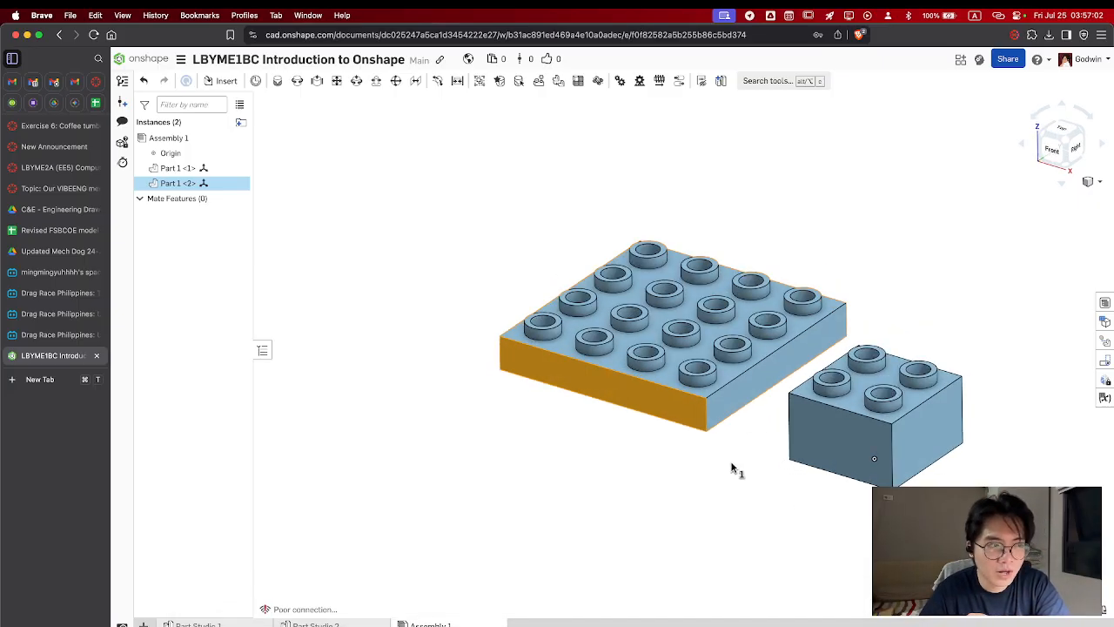
# Add a Planar mate between the underside of the 4×4 studded plate and the top face of the 2×2 block
pyautogui.click(870, 387)
pyautogui.click(685, 417)
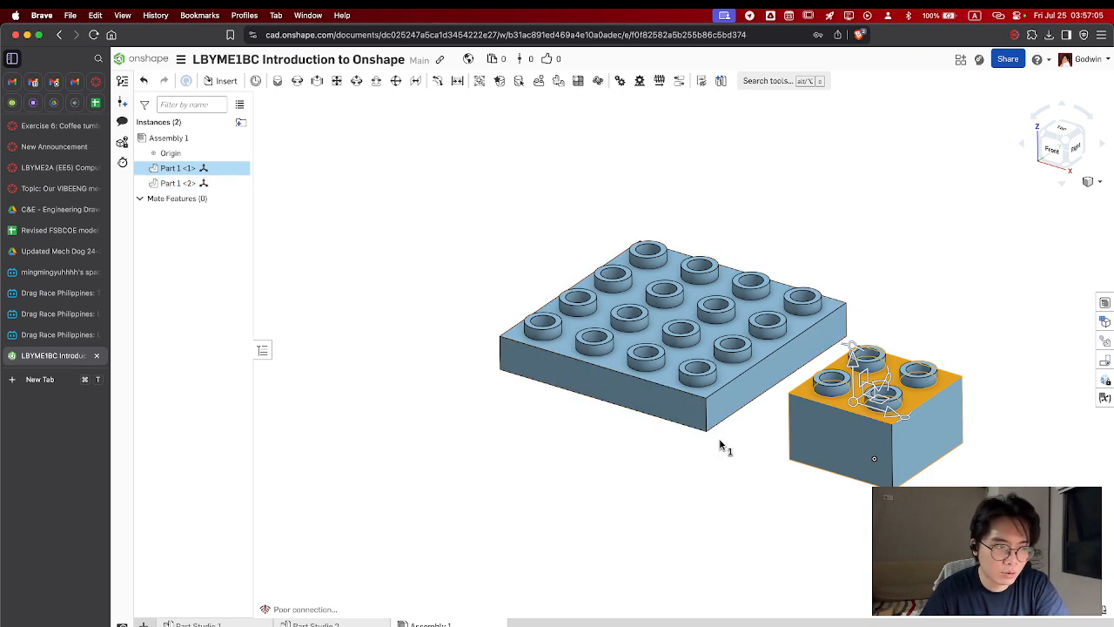
pyautogui.moveTo(719, 444); pyautogui.dragTo(728, 487, button='right')
pyautogui.click(742, 365)
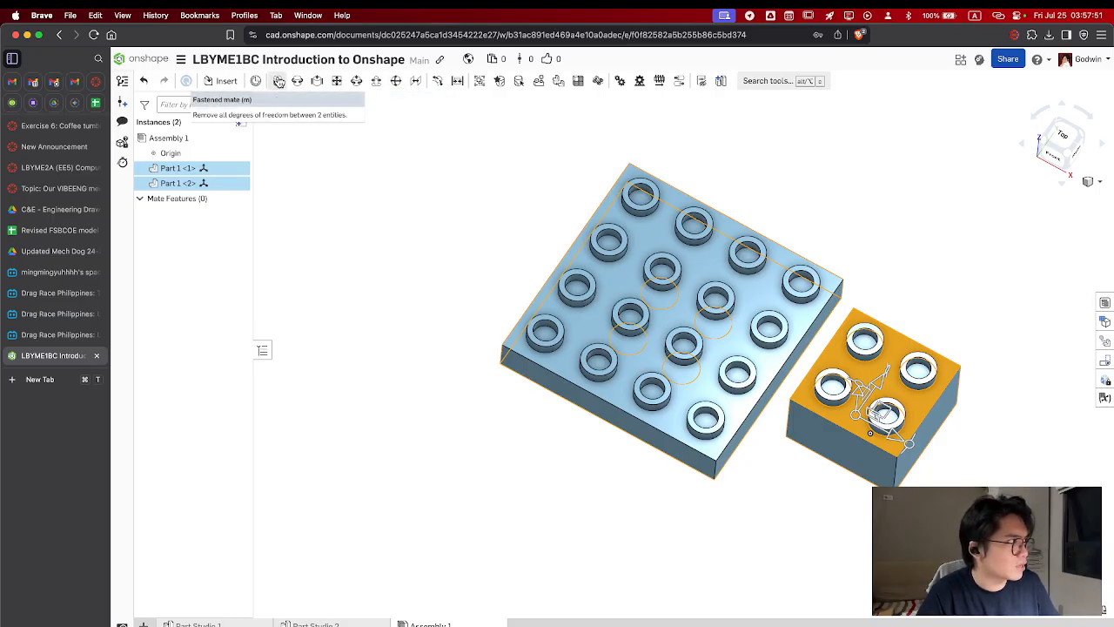
pyautogui.click(338, 81)
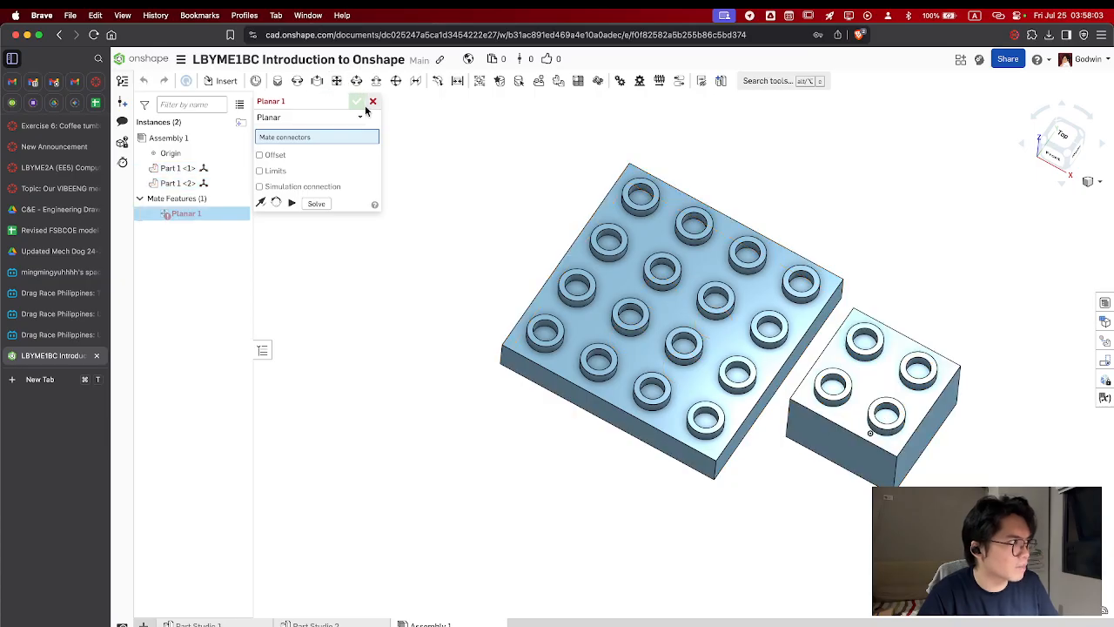
pyautogui.moveTo(594, 475); pyautogui.dragTo(658, 353, button='right')
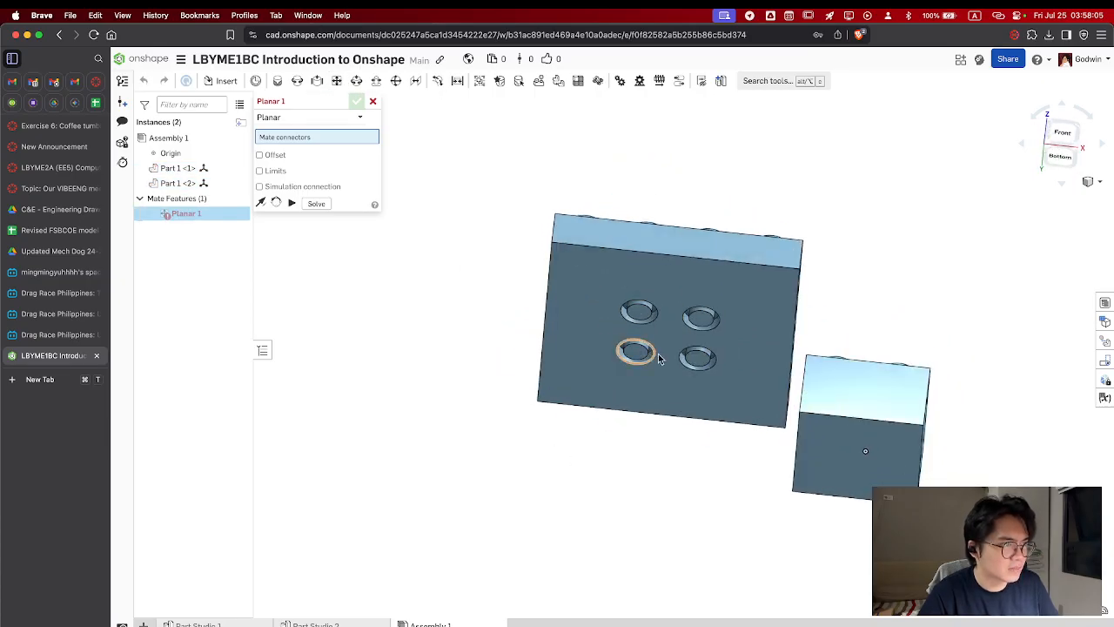
pyautogui.click(777, 311)
pyautogui.moveTo(767, 338); pyautogui.dragTo(724, 399, button='right')
pyautogui.click(886, 340)
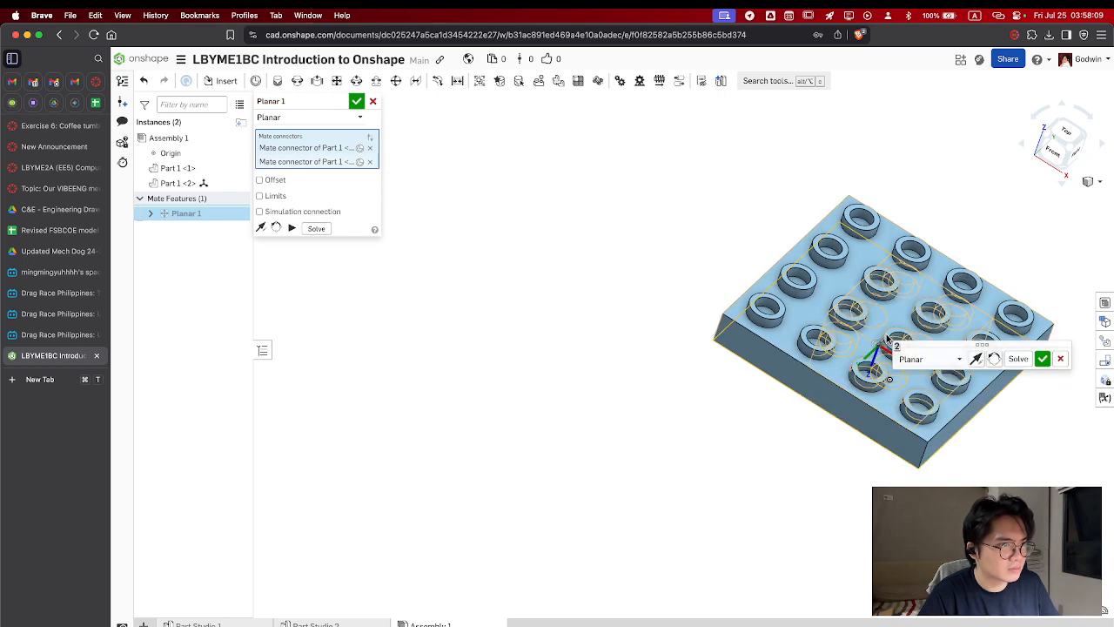
pyautogui.click(357, 101)
# Test the planar mate by moving the plate across the block's top face and examining both parts from several angles
pyautogui.moveTo(934, 429); pyautogui.dragTo(744, 432, button='right')
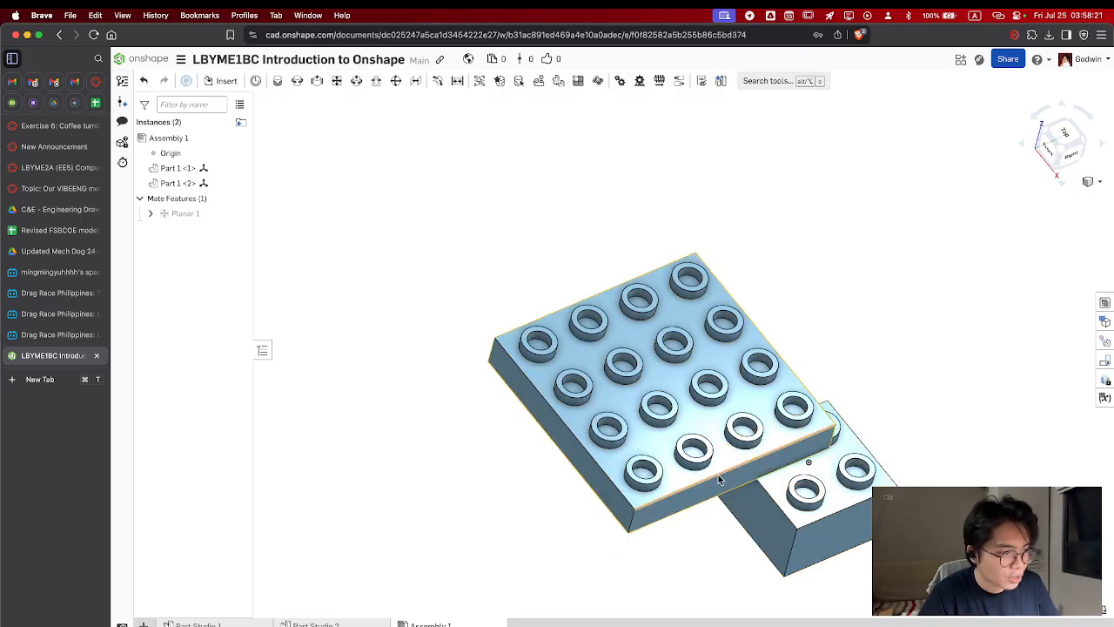
pyautogui.moveTo(718, 474); pyautogui.dragTo(778, 535, button='right')
pyautogui.click(651, 471)
pyautogui.click(783, 545)
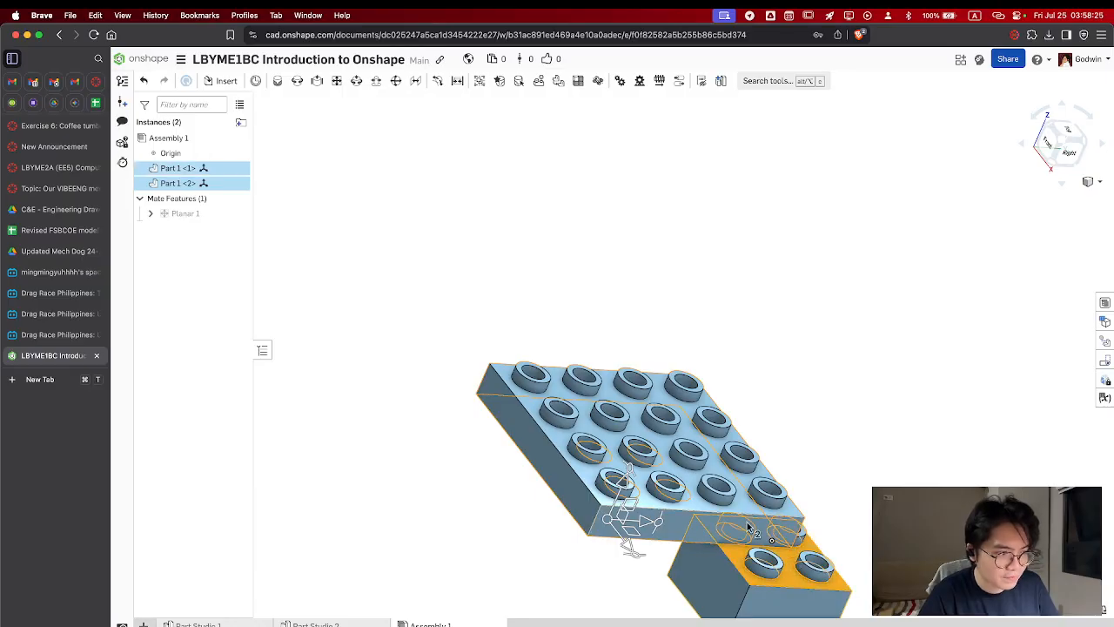
pyautogui.moveTo(853, 517); pyautogui.dragTo(840, 426, button='middle')
pyautogui.moveTo(839, 426); pyautogui.dragTo(790, 492, button='right')
pyautogui.moveTo(790, 492); pyautogui.dragTo(743, 411, button='middle')
pyautogui.press('space')
pyautogui.click(716, 338)
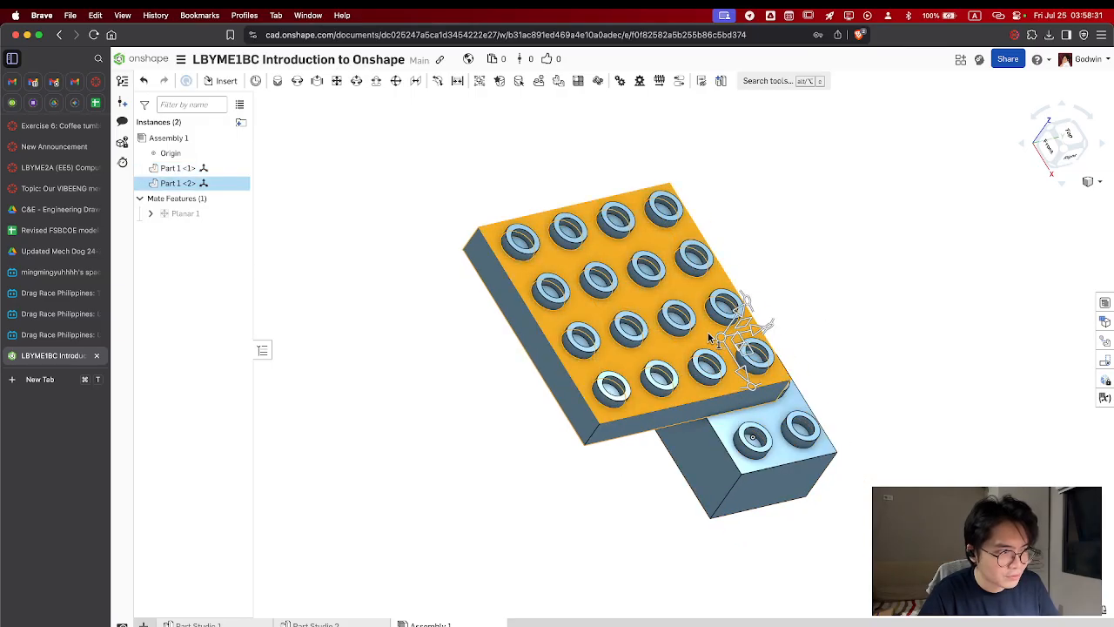
pyautogui.moveTo(711, 338); pyautogui.dragTo(684, 366)
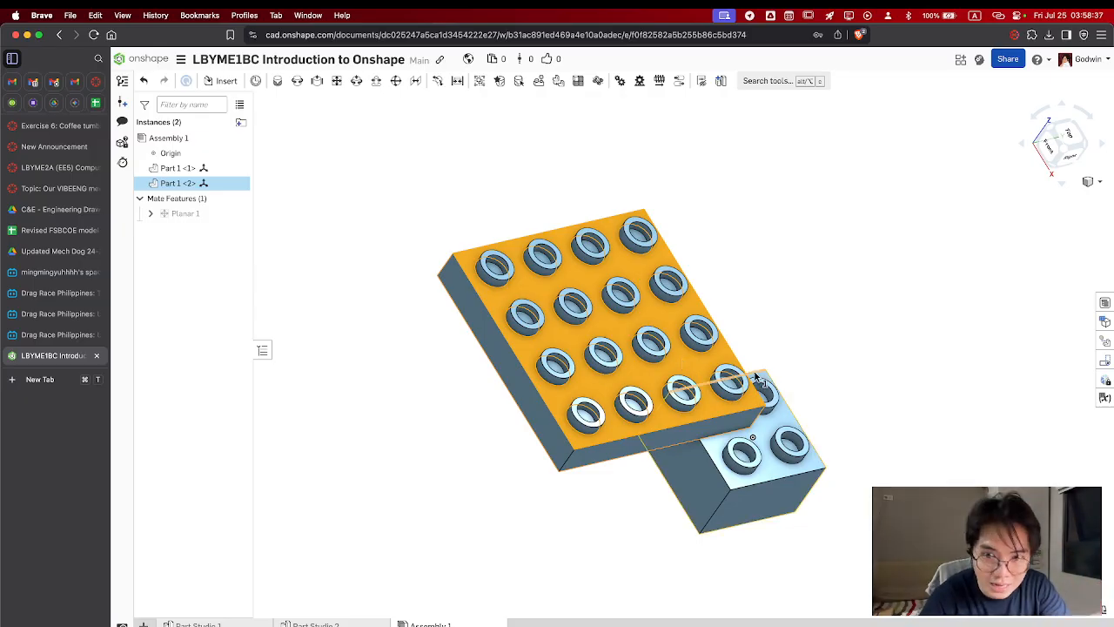
pyautogui.click(803, 372)
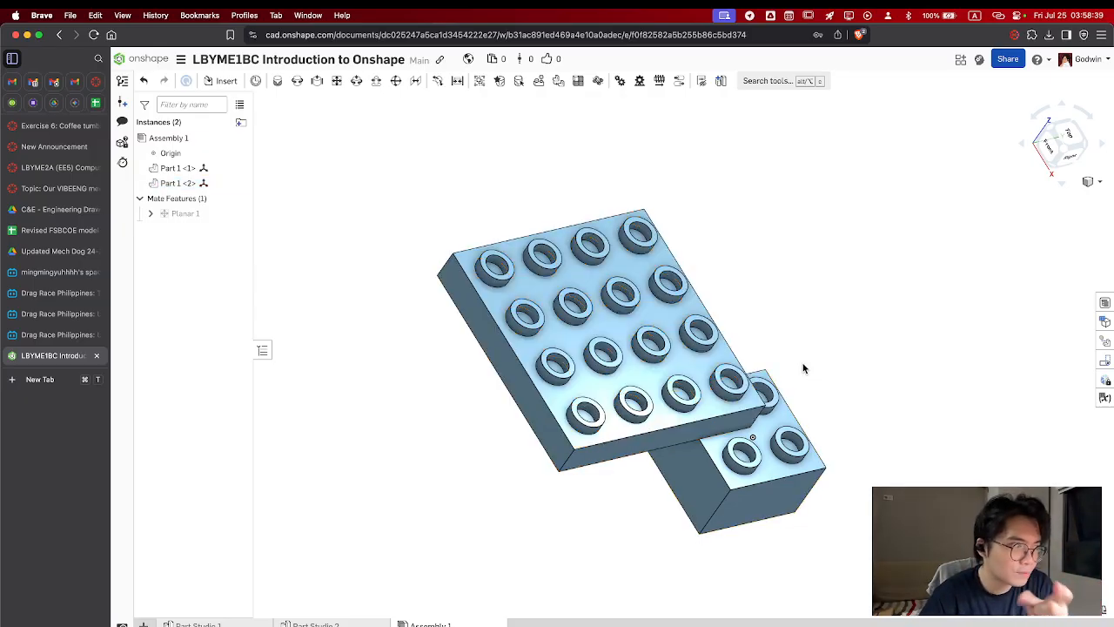
pyautogui.moveTo(808, 376); pyautogui.dragTo(814, 349, button='middle')
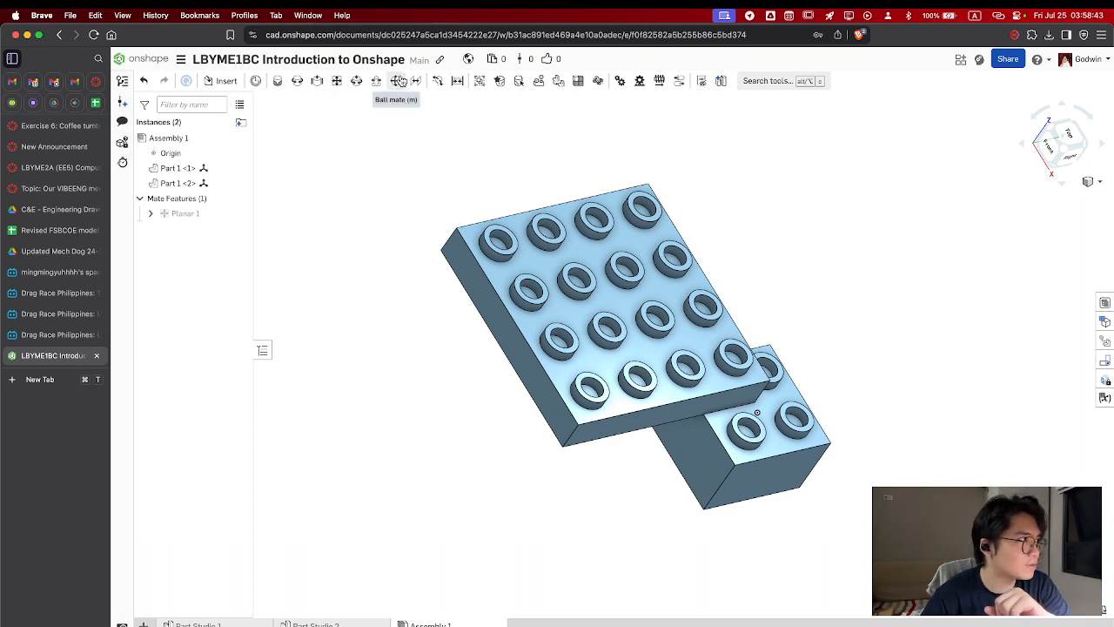
# Add a Slider mate between a stud on the 2×2 block and a ring recess in the plate's underside
pyautogui.click(320, 82)
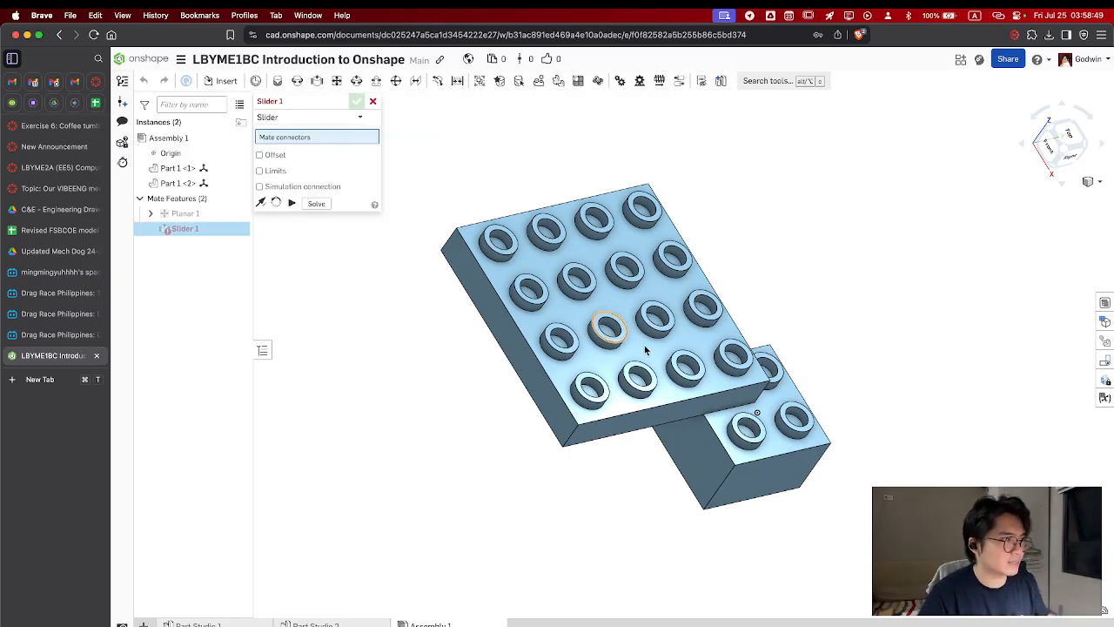
pyautogui.scroll(5, 754, 447)
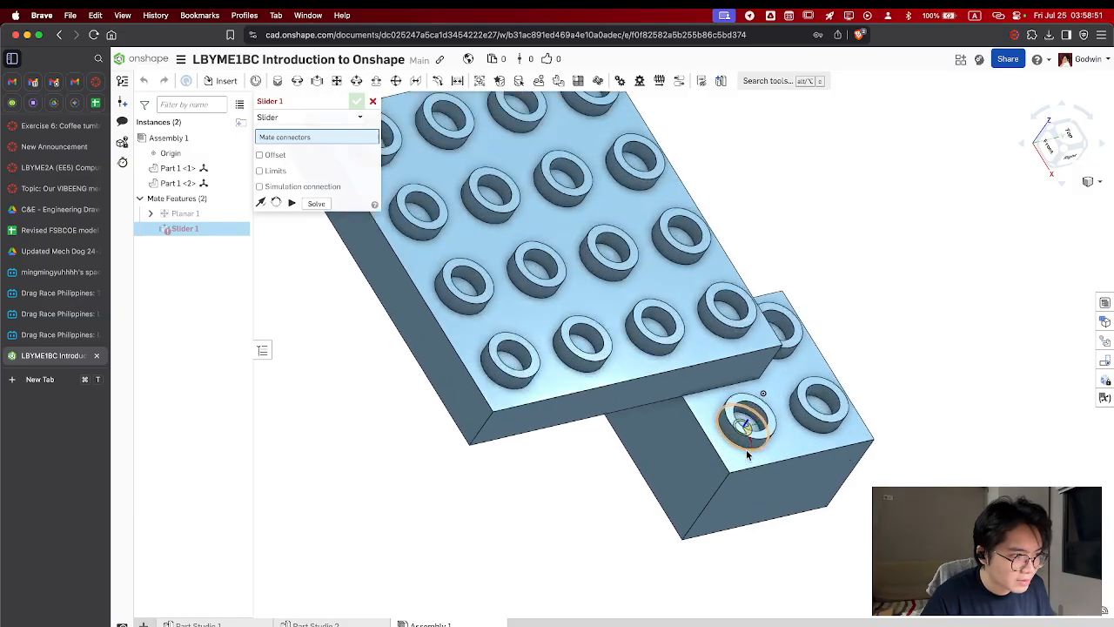
pyautogui.click(755, 444)
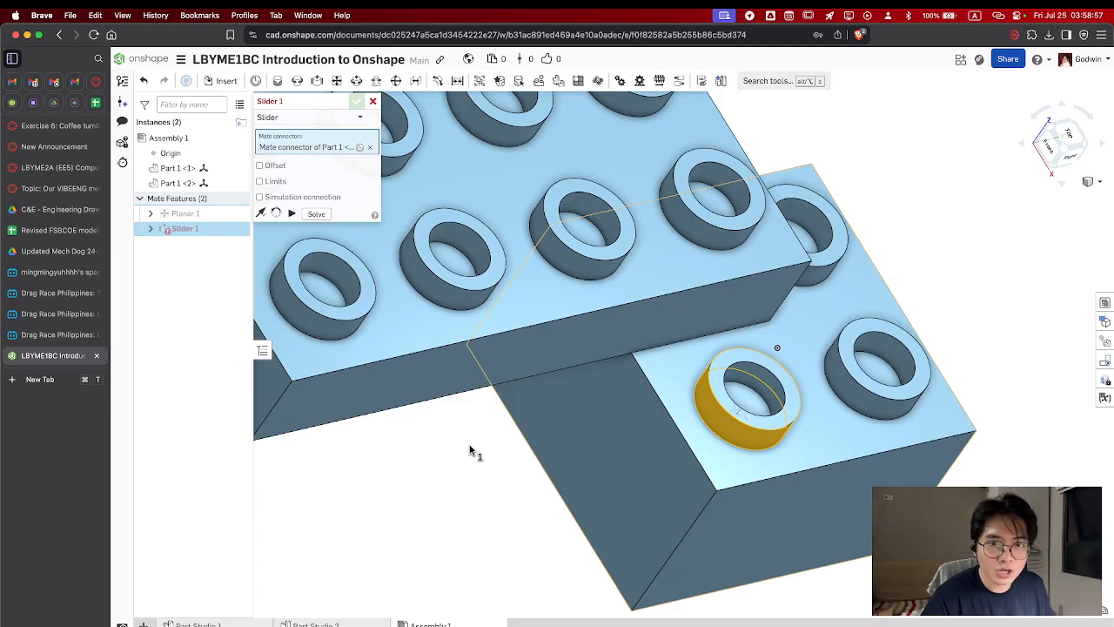
pyautogui.scroll(1, 469, 450)
pyautogui.scroll(-4, 470, 450)
pyautogui.moveTo(470, 450); pyautogui.dragTo(571, 420, button='right')
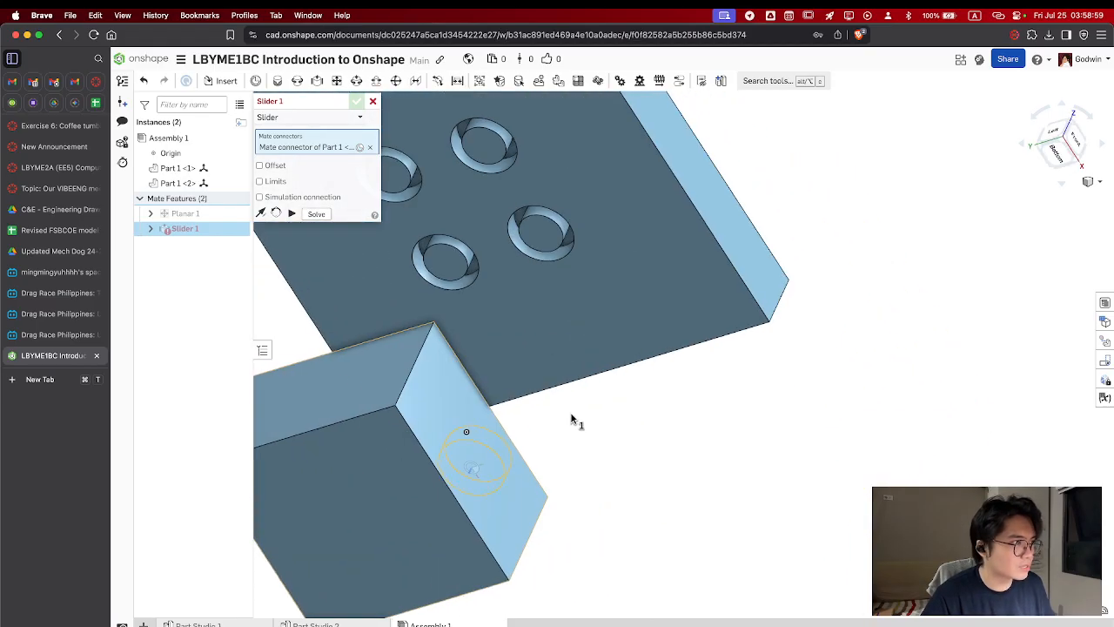
pyautogui.click(544, 260)
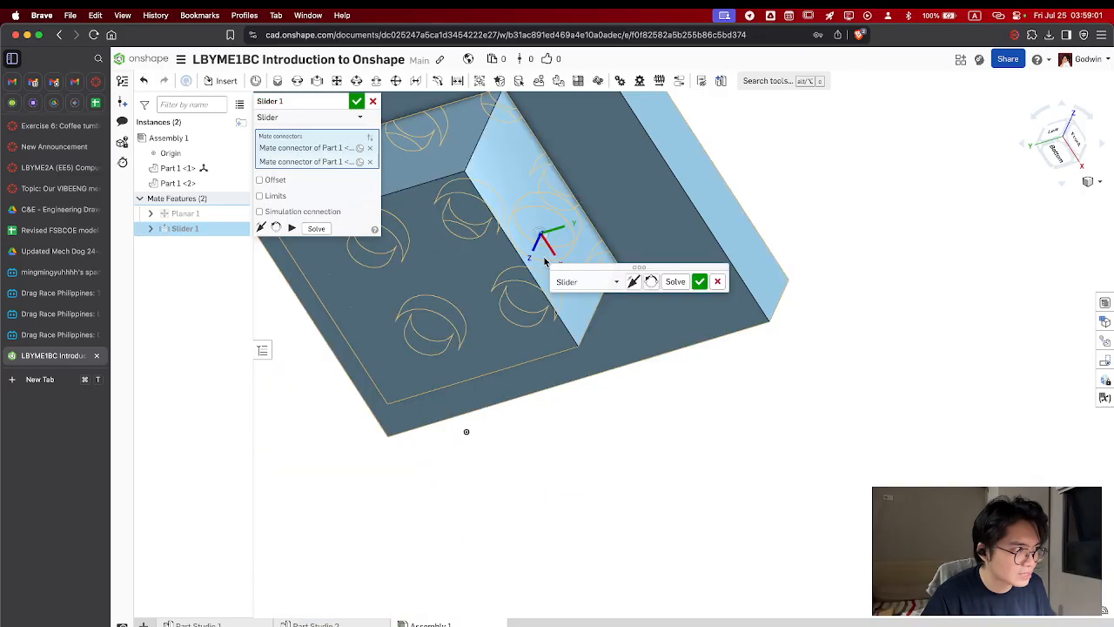
pyautogui.click(698, 280)
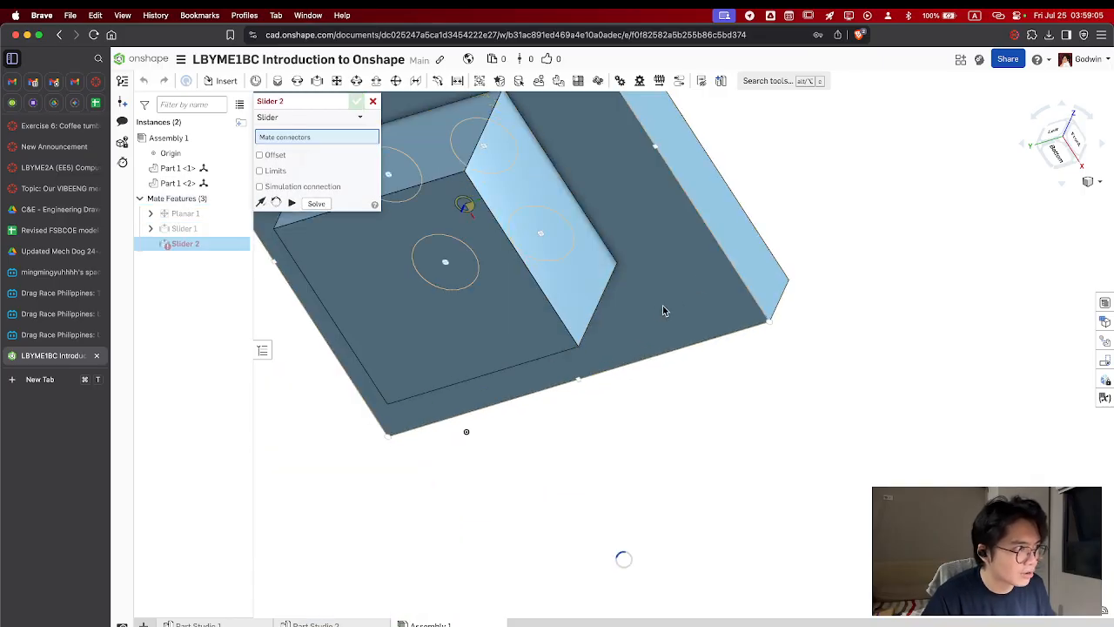
# Discard the extra empty slider mate and examine how the plate and block fit together from above and below
pyautogui.moveTo(647, 310); pyautogui.dragTo(559, 331, button='right')
pyautogui.scroll(5, 631, 252)
pyautogui.scroll(-8, 630, 254)
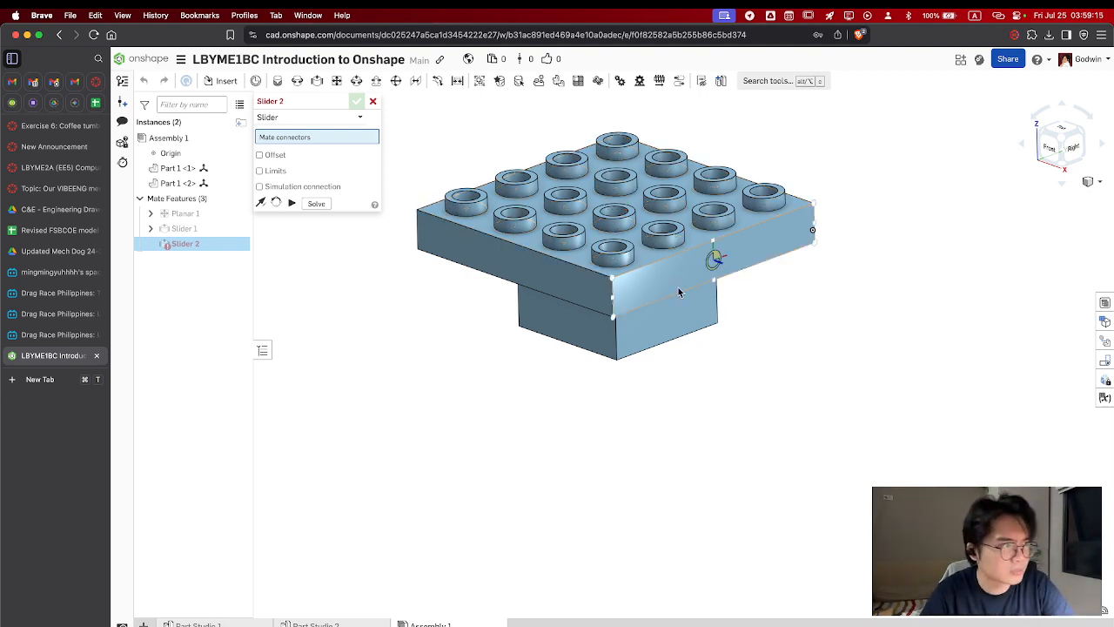
pyautogui.moveTo(758, 324); pyautogui.dragTo(828, 447, button='middle')
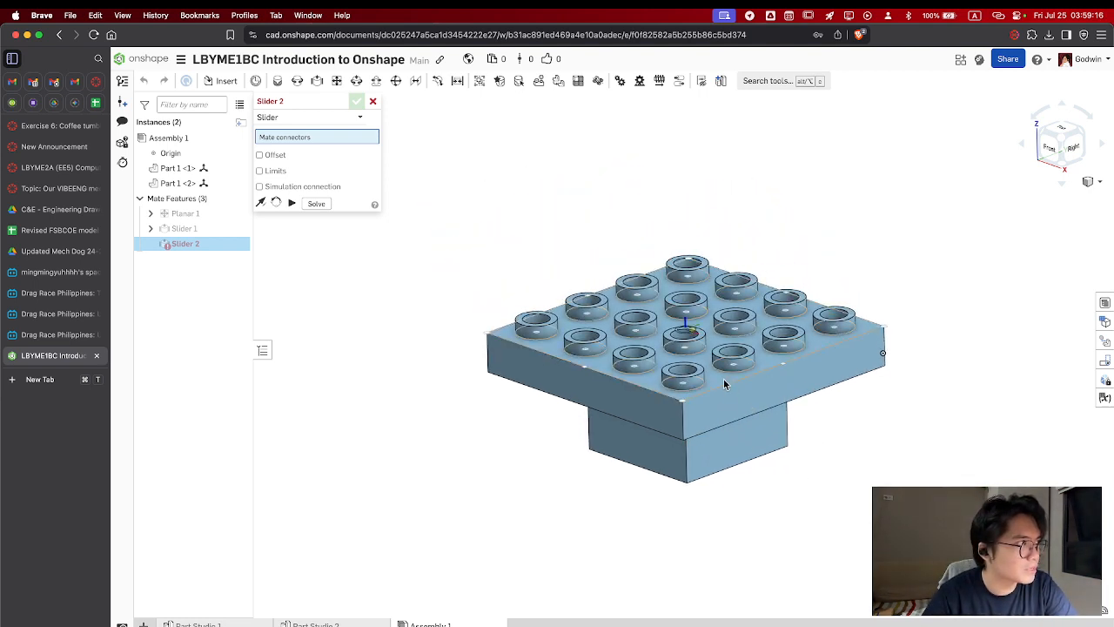
pyautogui.click(373, 102)
pyautogui.moveTo(760, 400)
pyautogui.mouseDown(button='middle')
pyautogui.moveTo(804, 400)
pyautogui.moveTo(774, 427)
pyautogui.moveTo(805, 388)
pyautogui.moveTo(795, 371)
pyautogui.moveTo(773, 403)
pyautogui.moveTo(754, 406)
pyautogui.moveTo(756, 395)
pyautogui.mouseUp(button='middle')
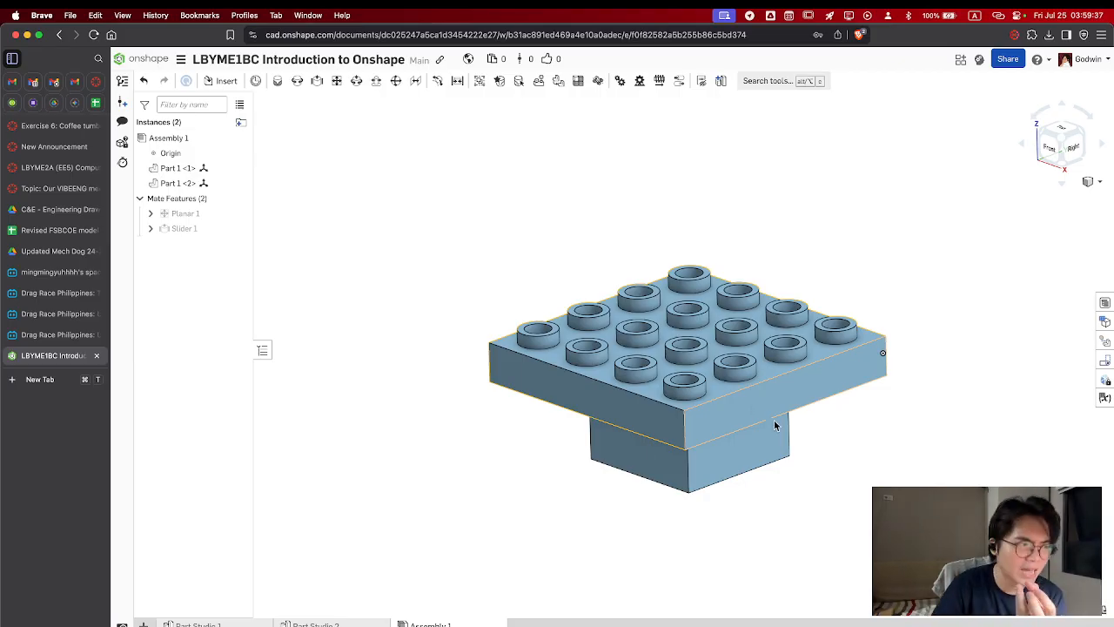
pyautogui.moveTo(775, 423); pyautogui.dragTo(811, 344, button='right')
pyautogui.moveTo(809, 423)
pyautogui.mouseDown()
pyautogui.moveTo(789, 355)
pyautogui.moveTo(810, 407)
pyautogui.mouseUp()
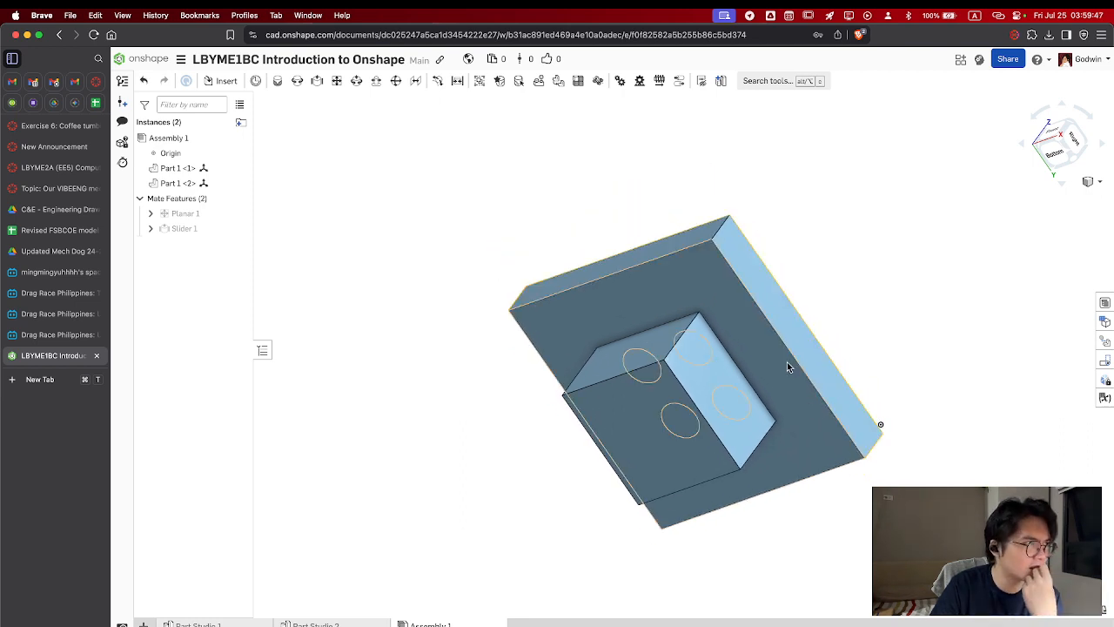
pyautogui.moveTo(787, 362); pyautogui.dragTo(765, 390, button='right')
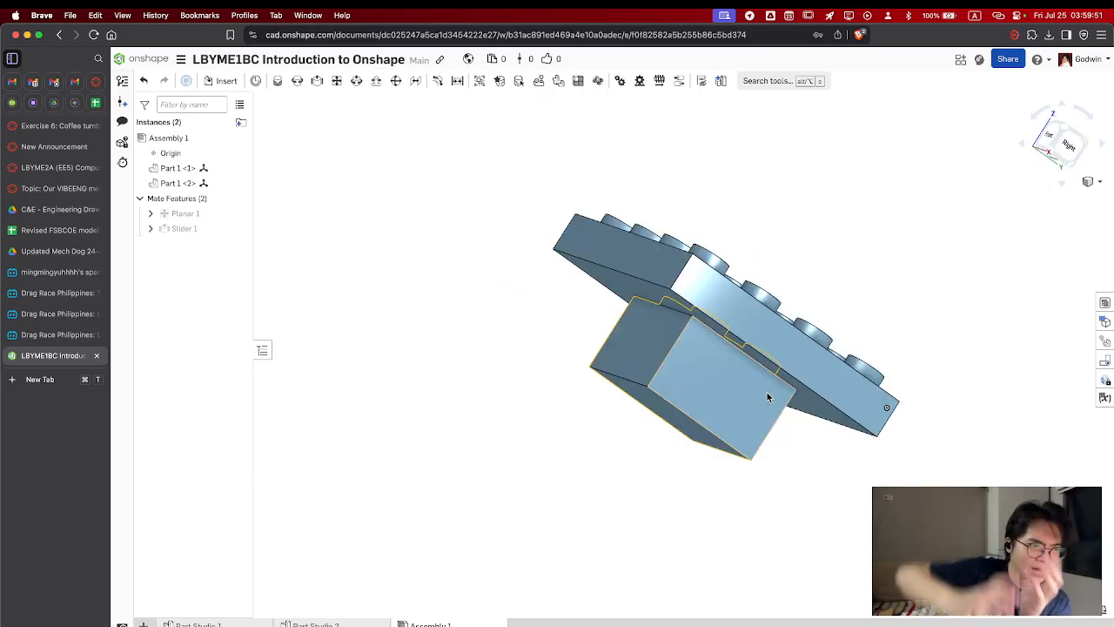
# Test the slider mate by selecting the plate's side face and trying to move the plate relative to the block
pyautogui.click(796, 370)
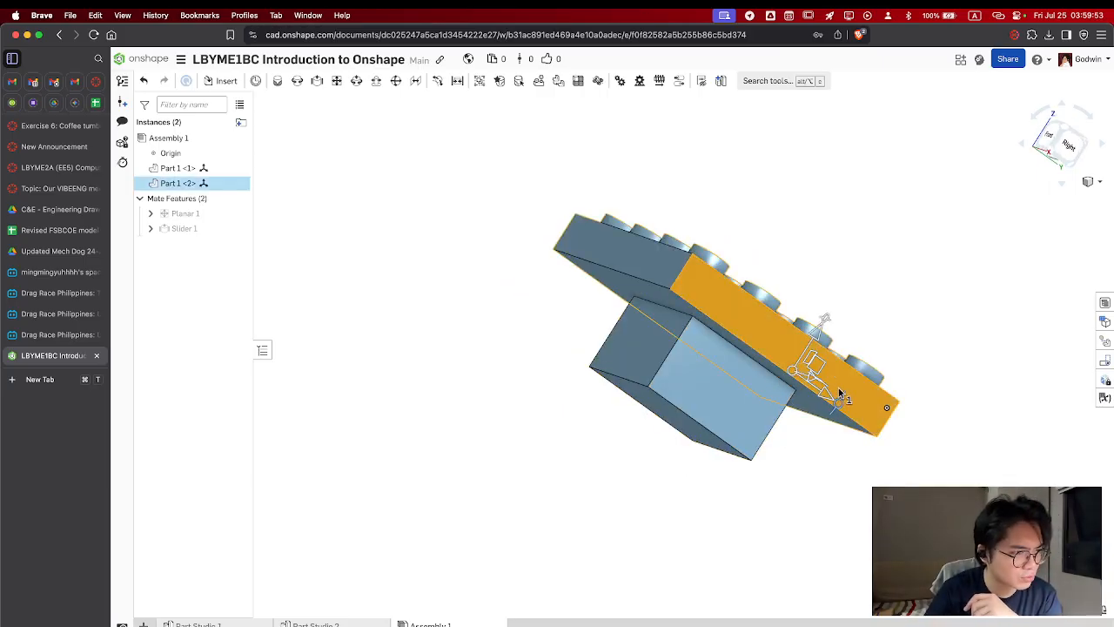
pyautogui.moveTo(839, 394); pyautogui.dragTo(796, 399, button='right')
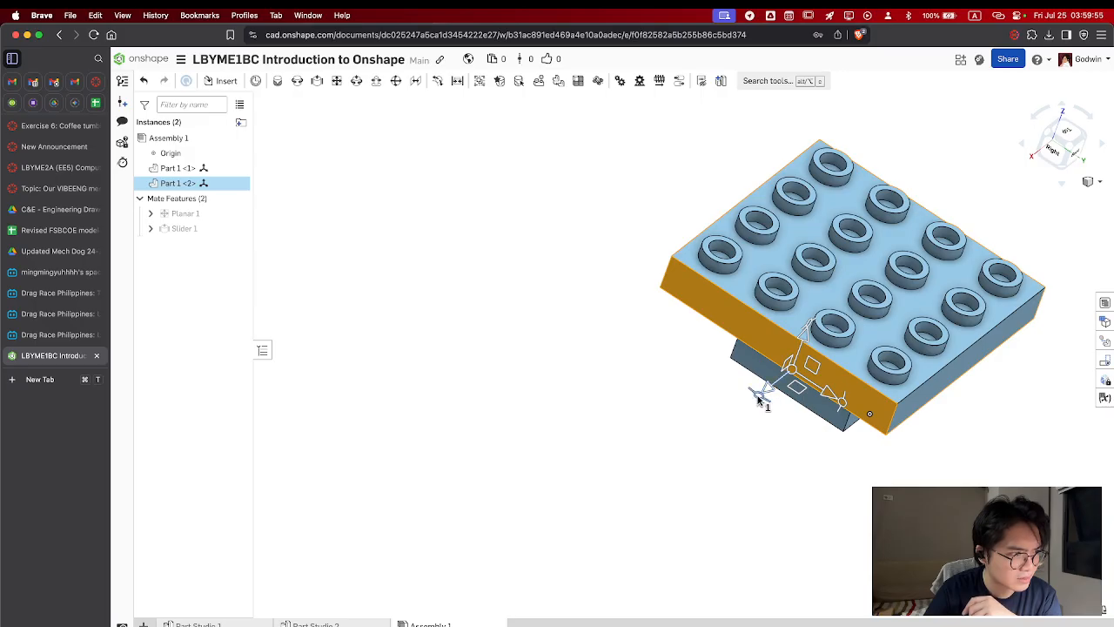
pyautogui.moveTo(759, 399); pyautogui.dragTo(767, 475)
pyautogui.click(830, 384)
pyautogui.click(830, 384)
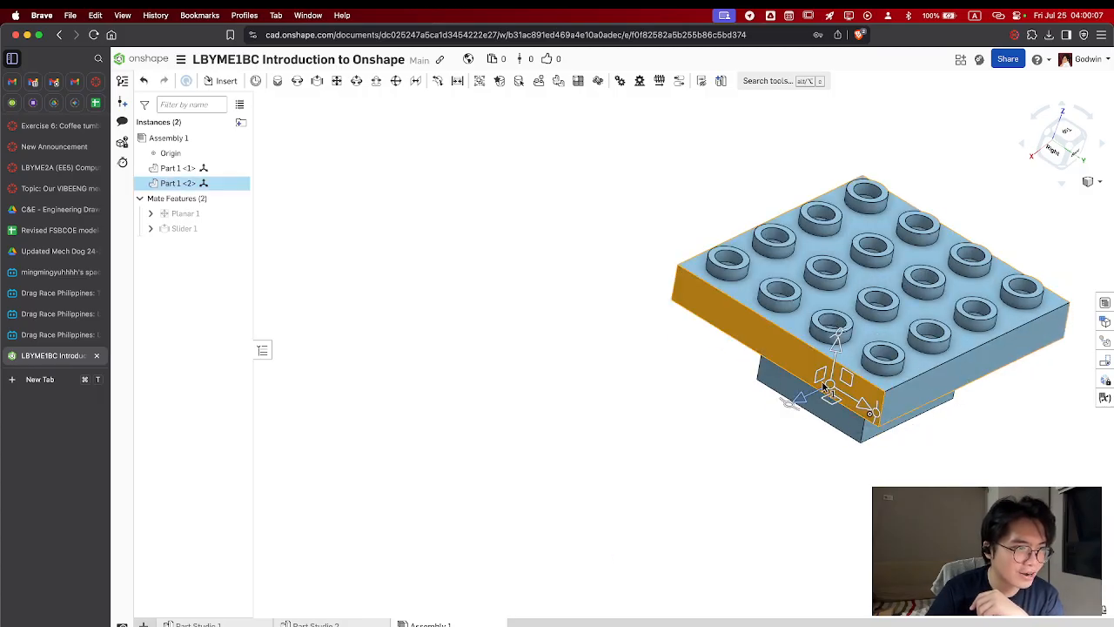
pyautogui.moveTo(877, 411)
pyautogui.mouseDown()
pyautogui.moveTo(862, 338)
pyautogui.moveTo(900, 412)
pyautogui.moveTo(873, 414)
pyautogui.mouseUp()
pyautogui.click(817, 366)
pyautogui.moveTo(817, 365); pyautogui.dragTo(678, 403, button='middle')
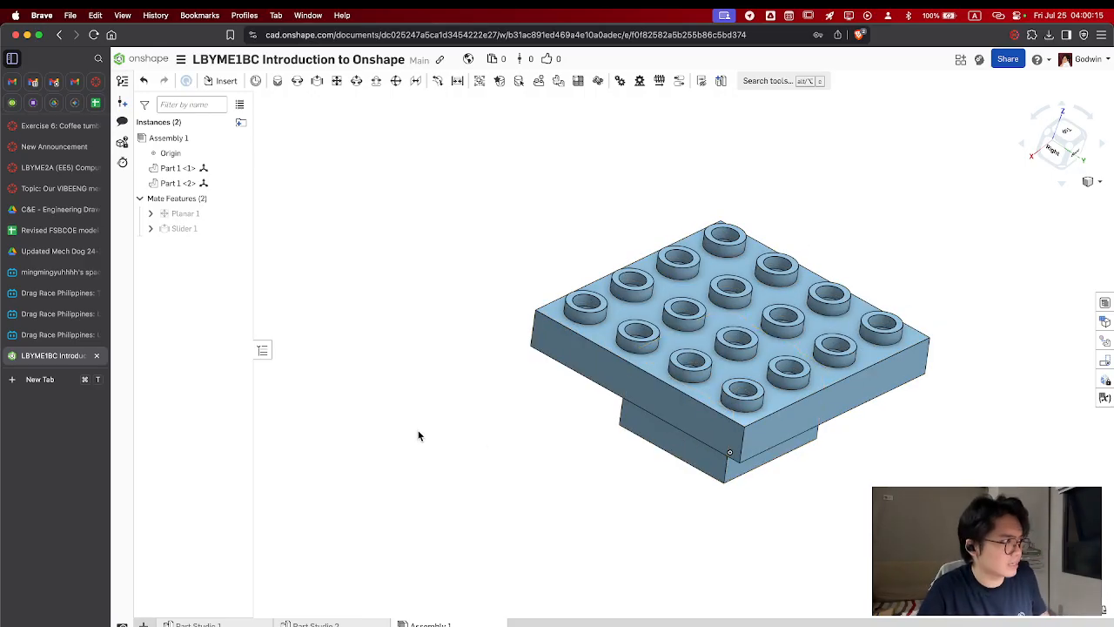
# Switch to the Exercise 6: Coffee tumbler assignment in Canvas, review its drawing, and open the assignment for editing
pyautogui.click(39, 126)
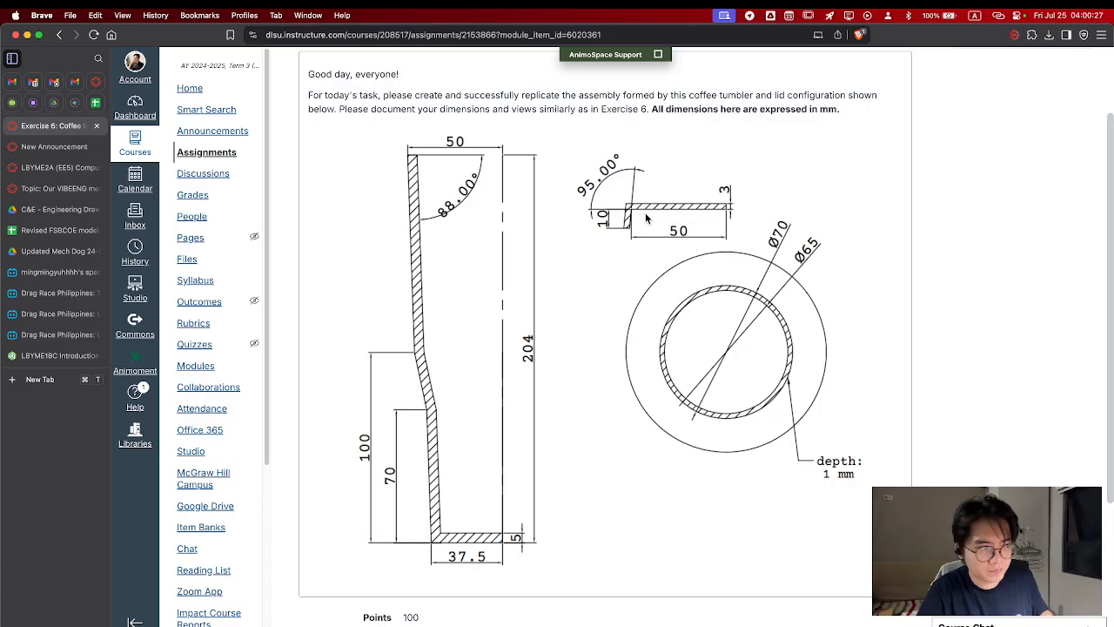
pyautogui.scroll(3, 720, 237)
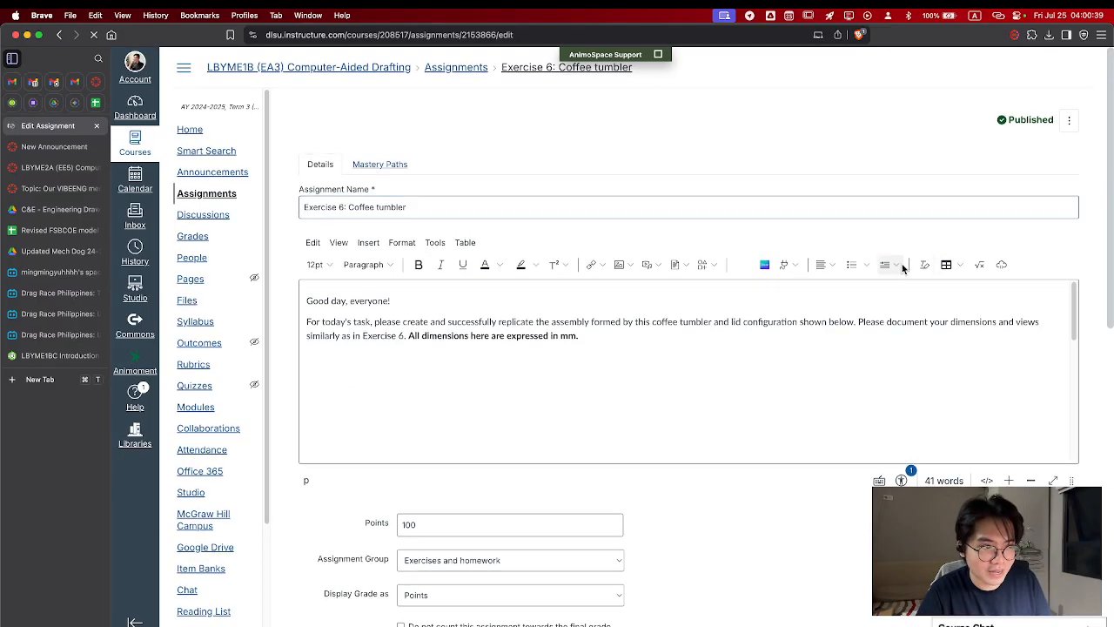
pyautogui.scroll(-5, 755, 489)
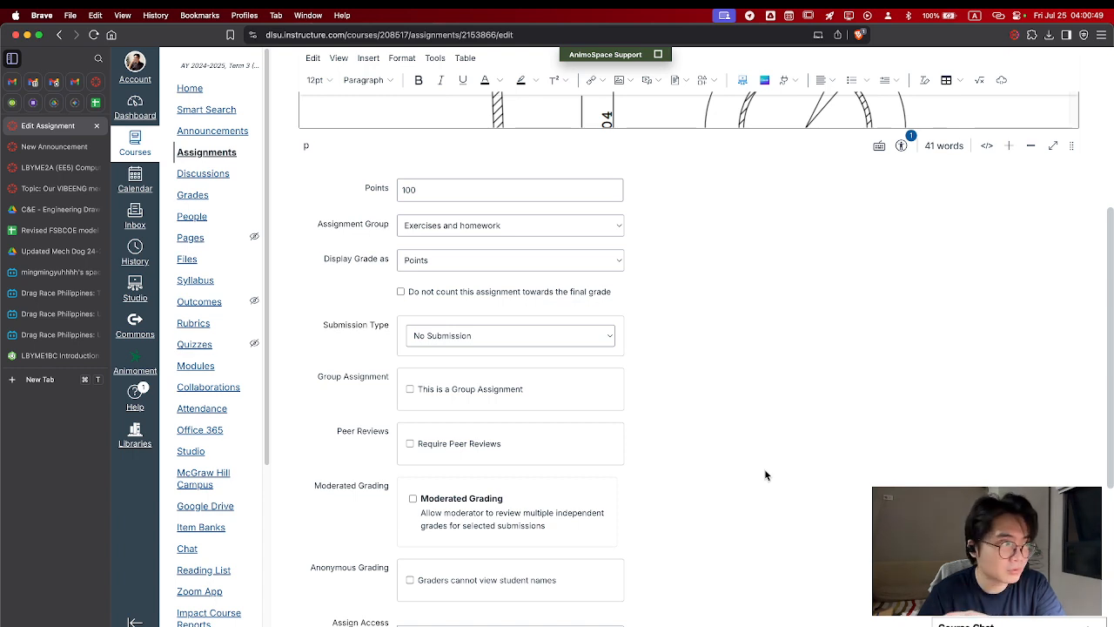
# Set the assignment's submission type to Online and allow Website URL, Media Recordings and File Uploads
pyautogui.click(510, 343)
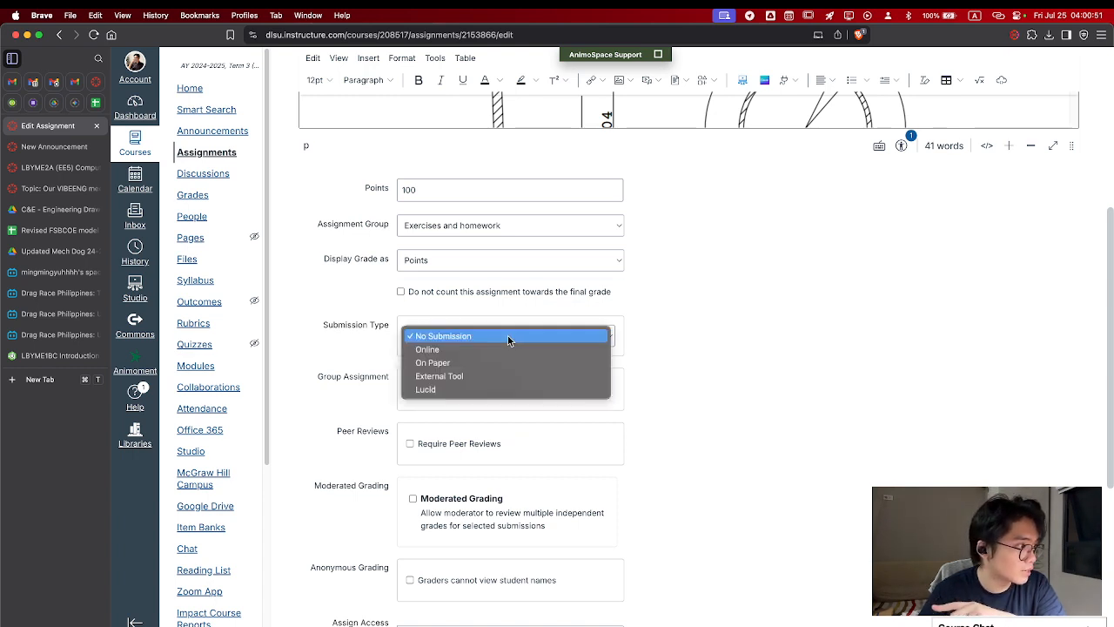
pyautogui.click(461, 353)
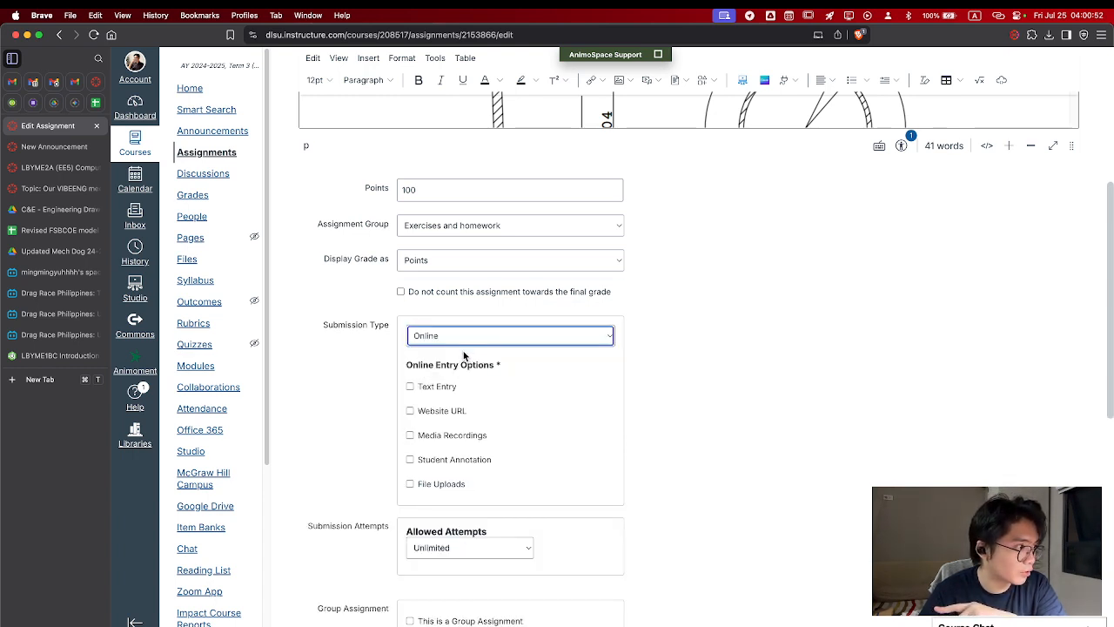
pyautogui.click(413, 411)
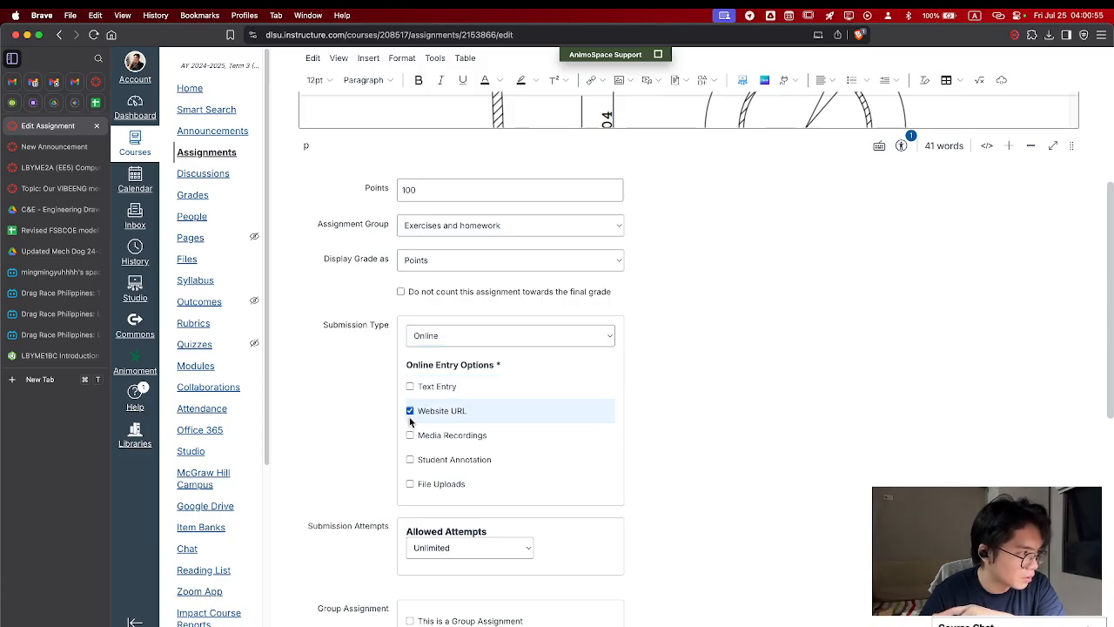
pyautogui.click(410, 434)
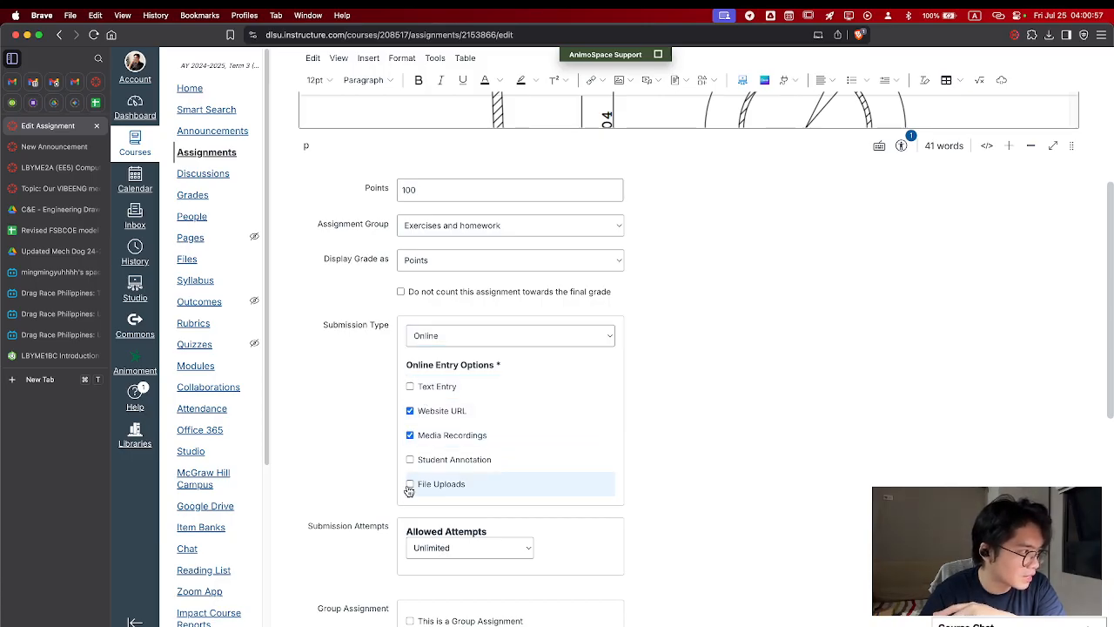
pyautogui.click(409, 487)
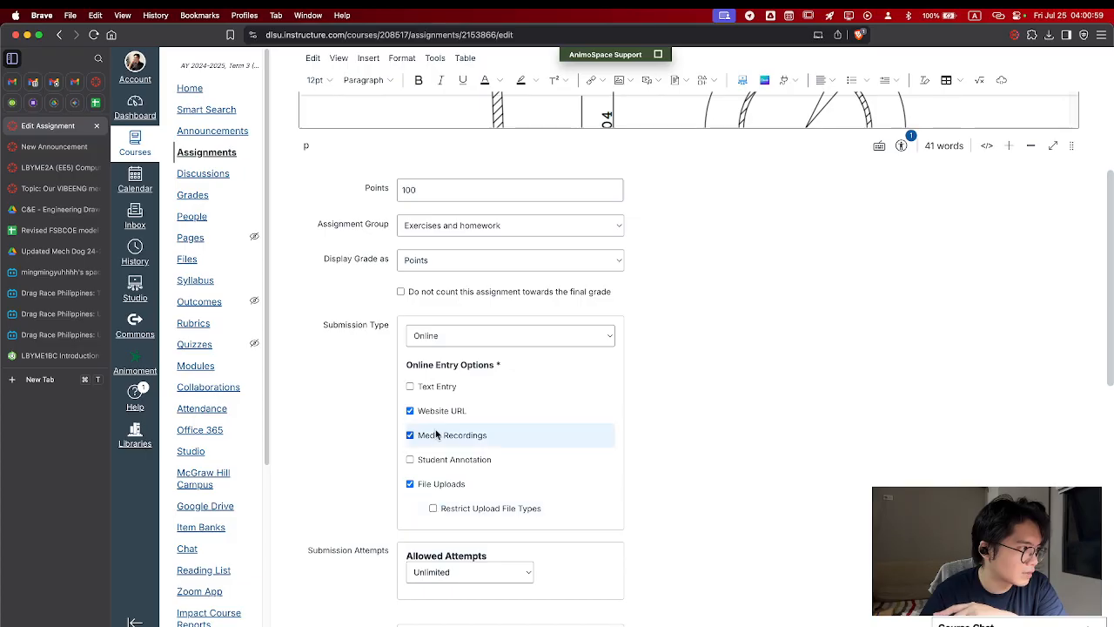
pyautogui.scroll(-10, 751, 370)
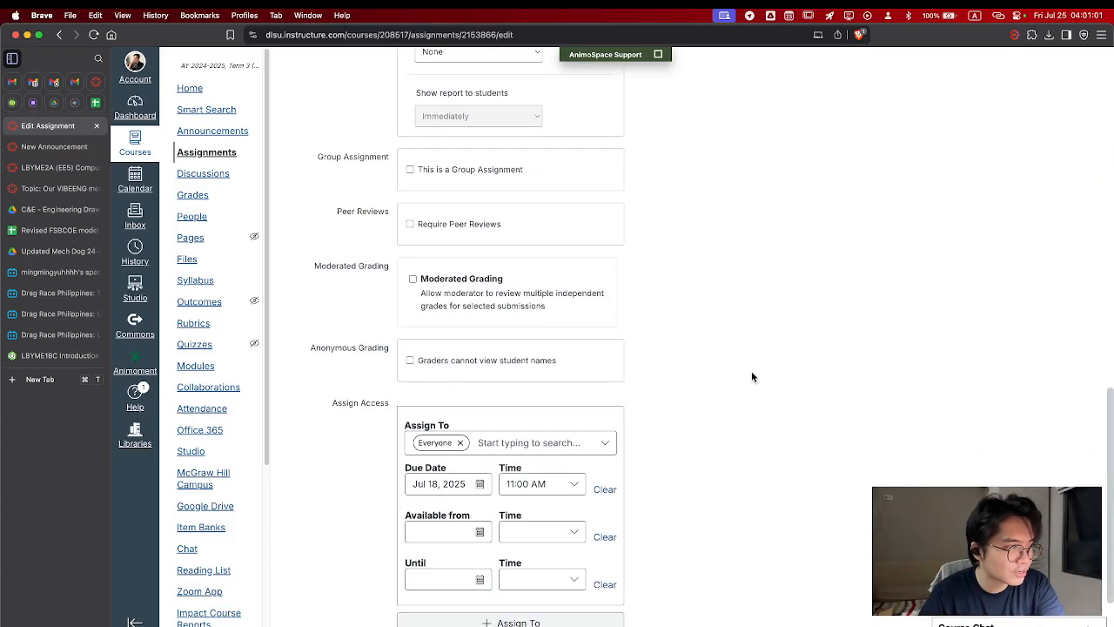
# Set the coffee tumbler assignment's due date to Jul 25, 2025 at 11:00 AM and save the assignment
pyautogui.scroll(-2, 751, 376)
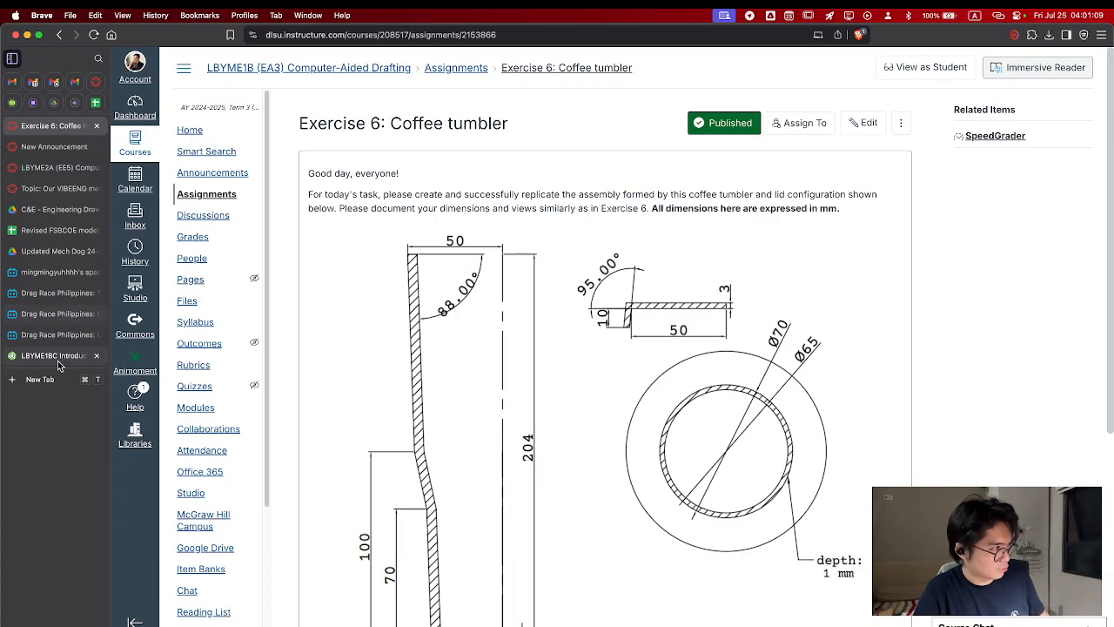
pyautogui.click(864, 122)
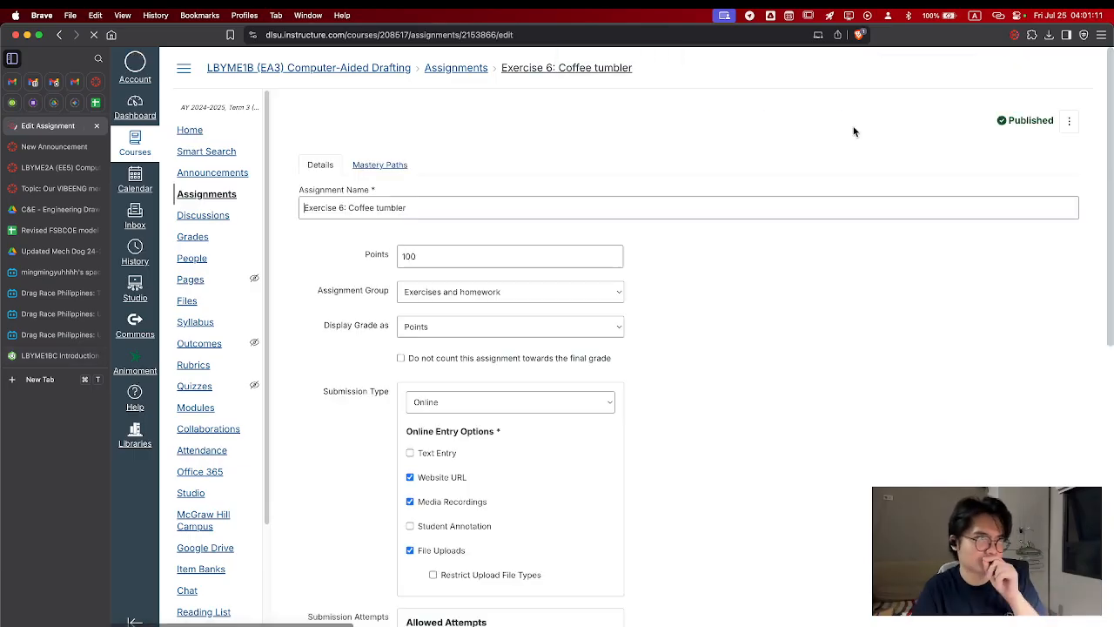
pyautogui.scroll(-15, 689, 411)
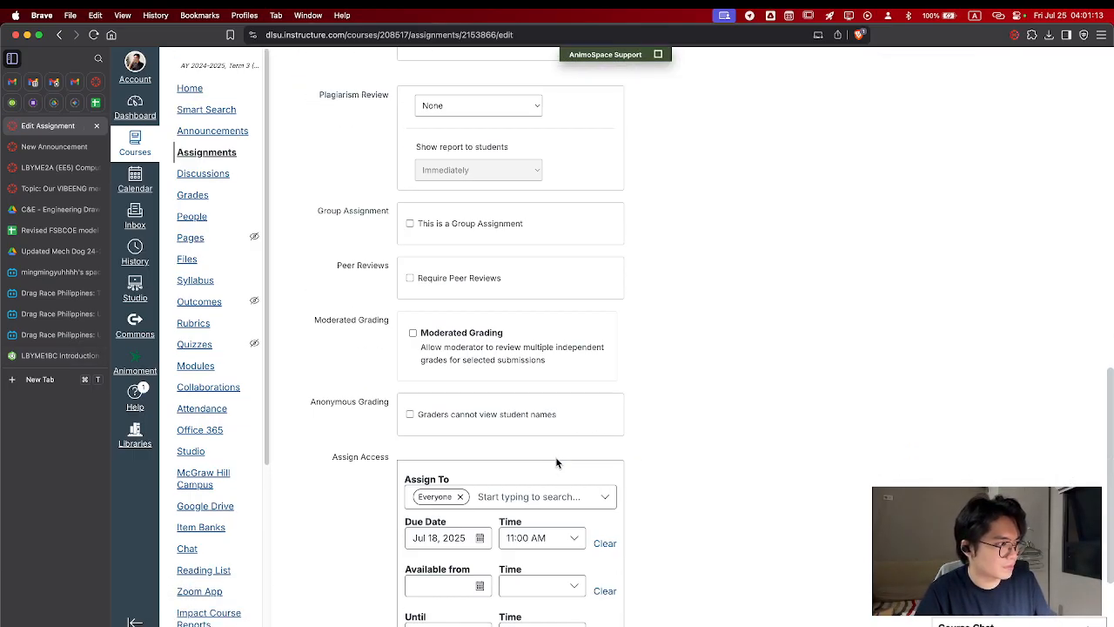
pyautogui.click(465, 542)
pyautogui.click(479, 466)
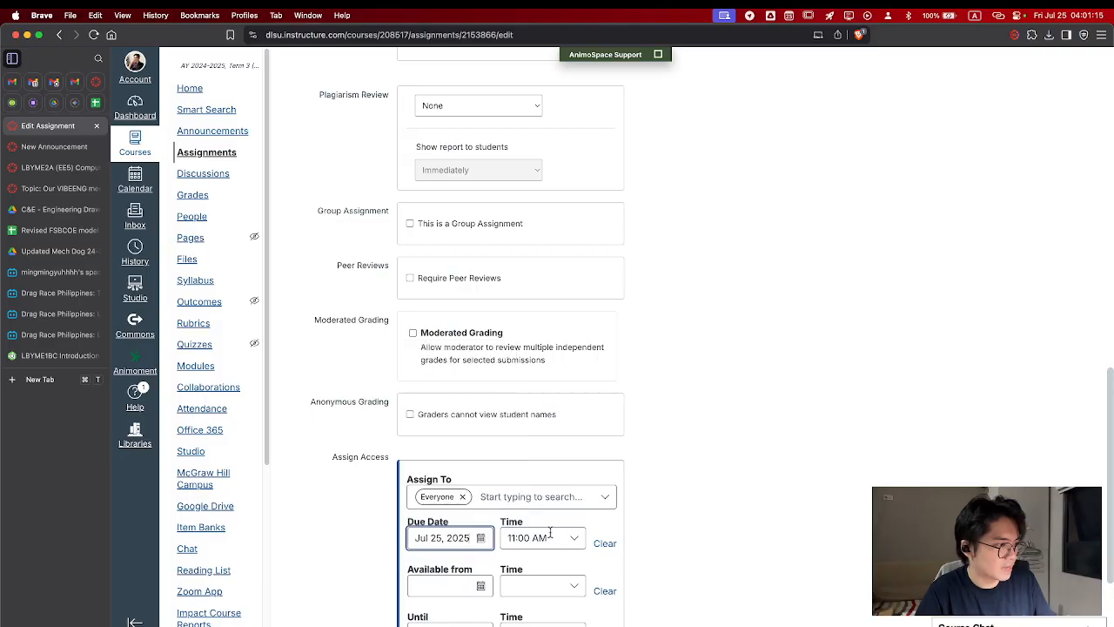
pyautogui.click(535, 536)
pyautogui.click(544, 511)
pyautogui.scroll(-3, 787, 476)
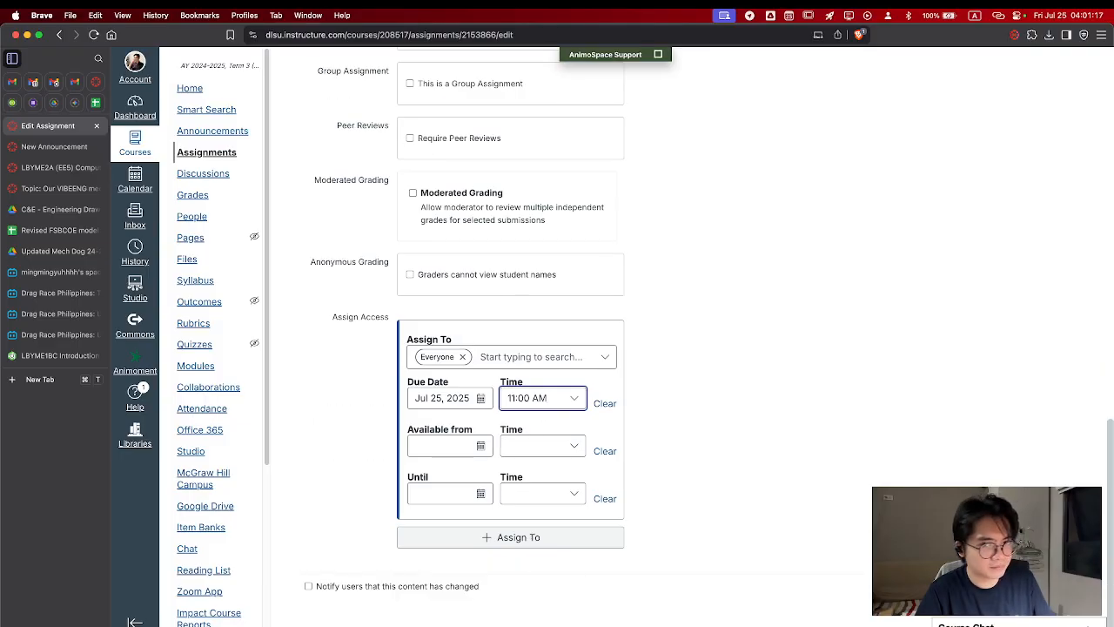
pyautogui.click(1060, 585)
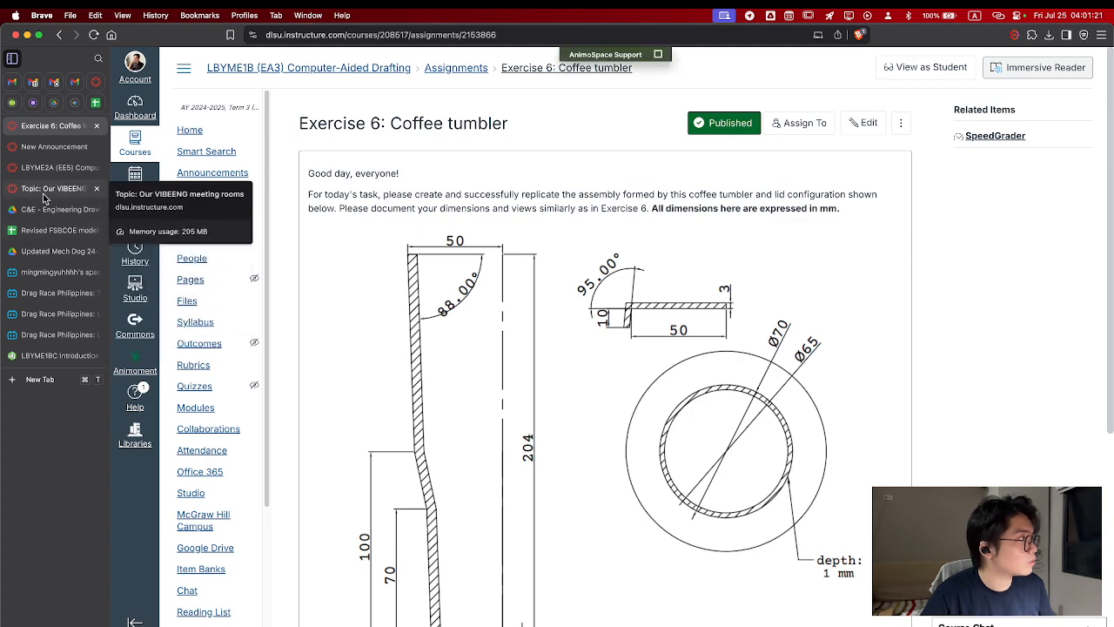
# Switch to the LBYME1BC Introduction to Onshape document and display the assembly unshaded with hidden edges visible
pyautogui.click(40, 355)
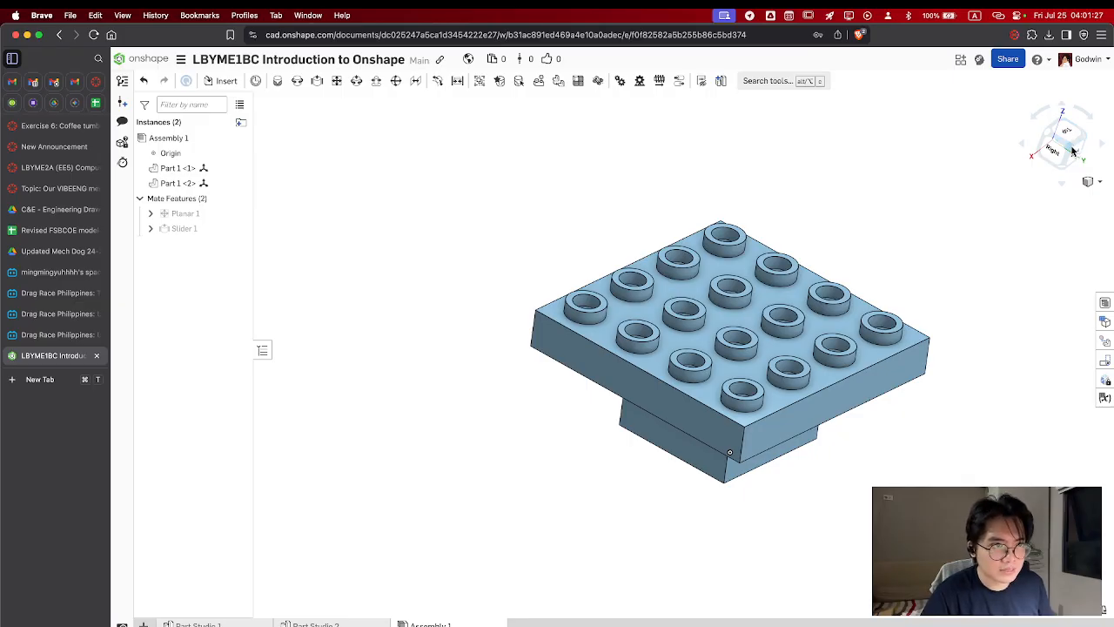
pyautogui.click(1090, 181)
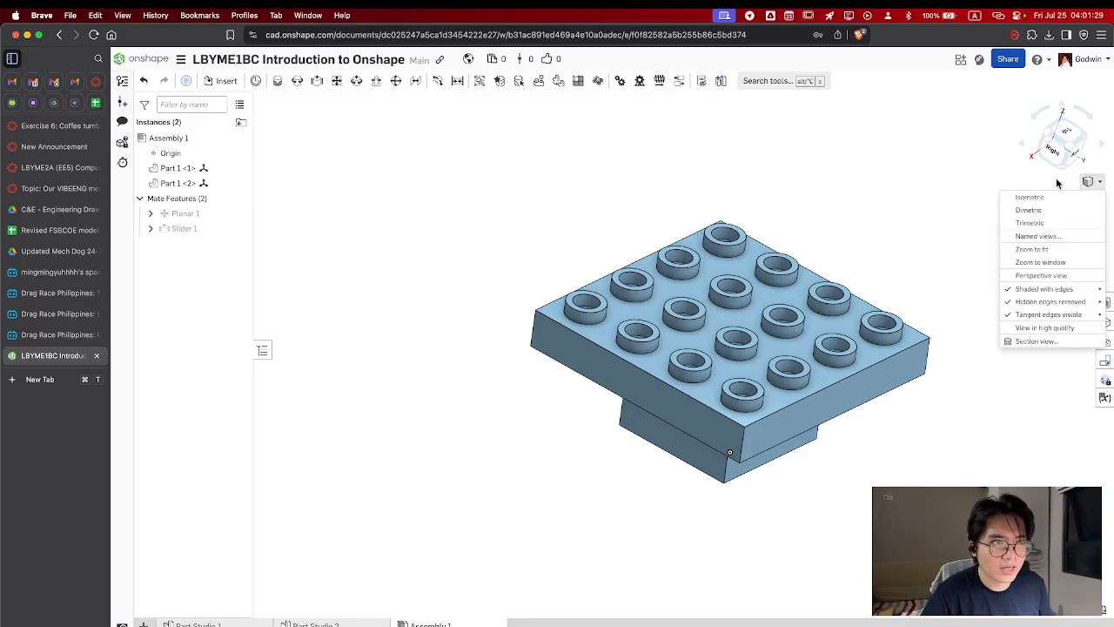
pyautogui.moveTo(1022, 292)
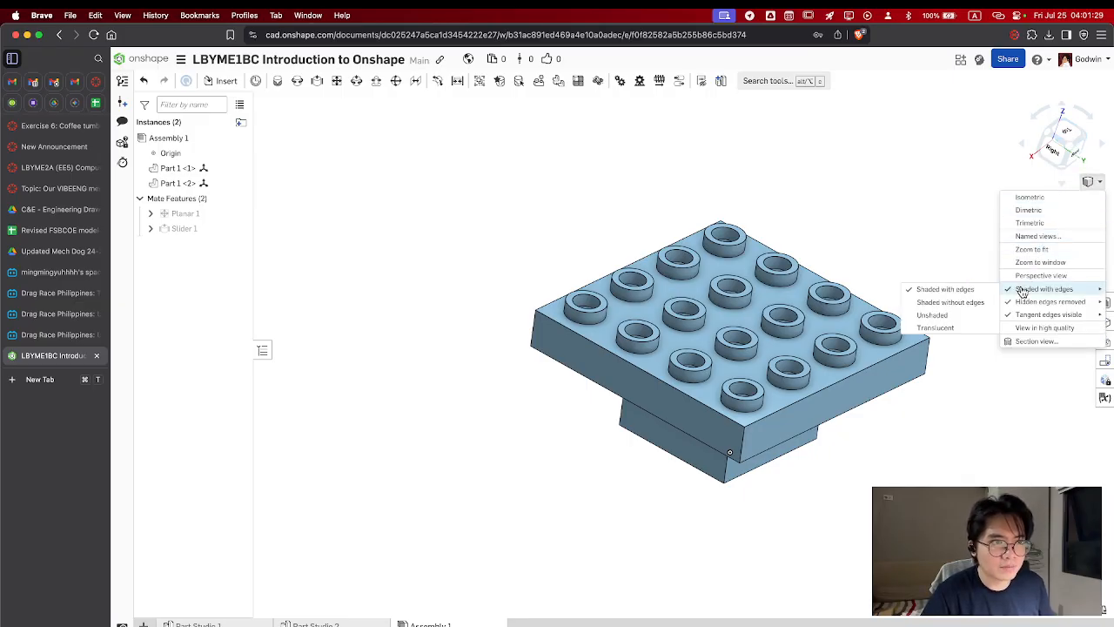
pyautogui.click(946, 318)
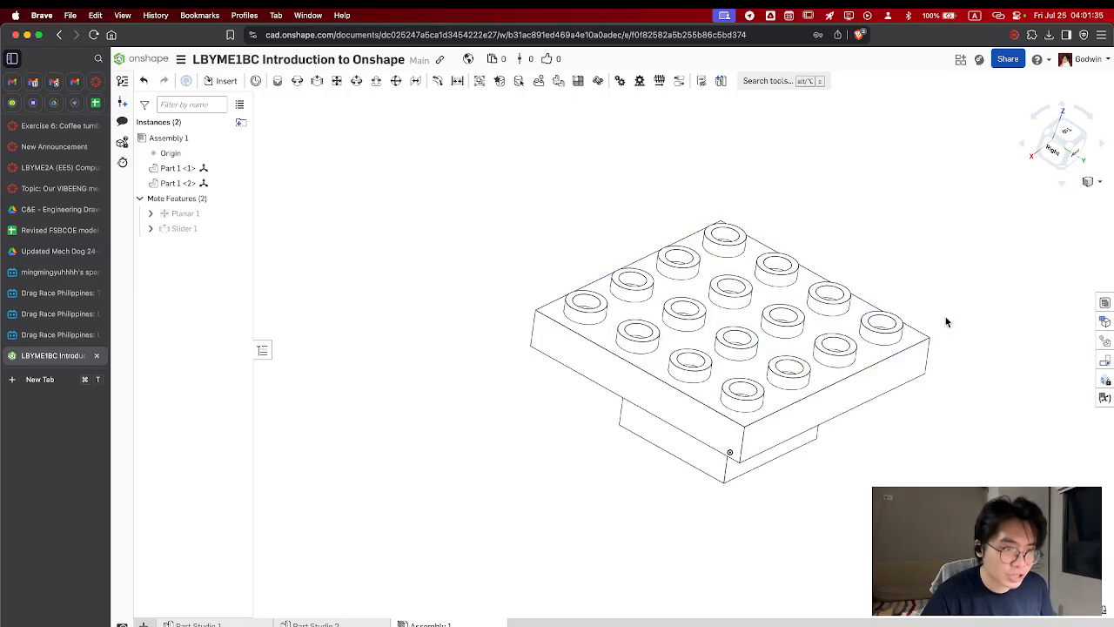
pyautogui.click(1092, 181)
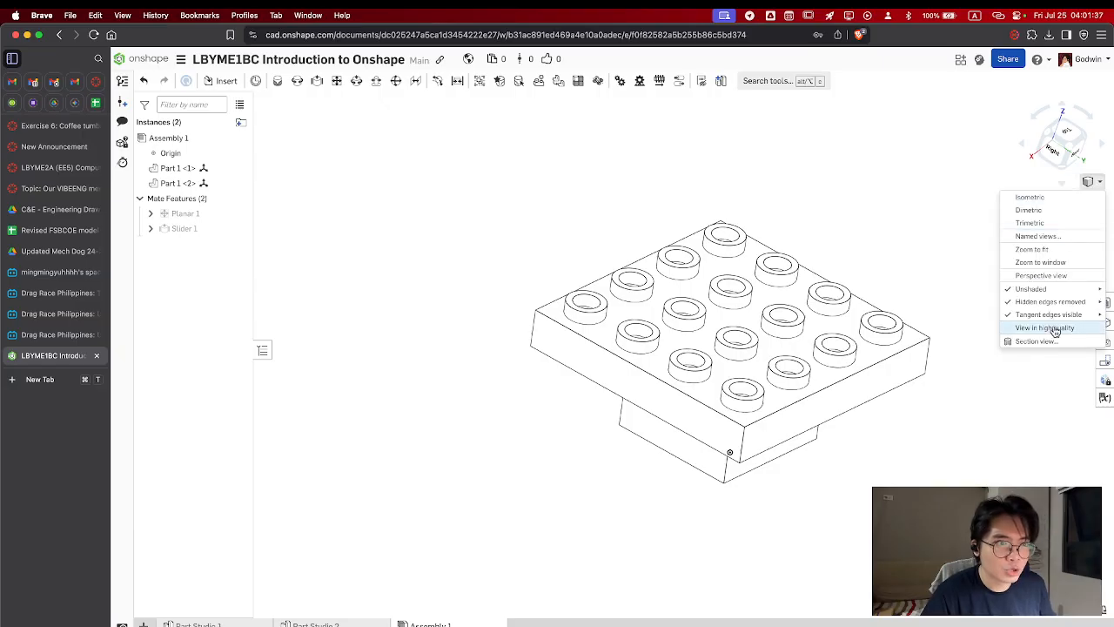
pyautogui.moveTo(1049, 301)
pyautogui.click(966, 306)
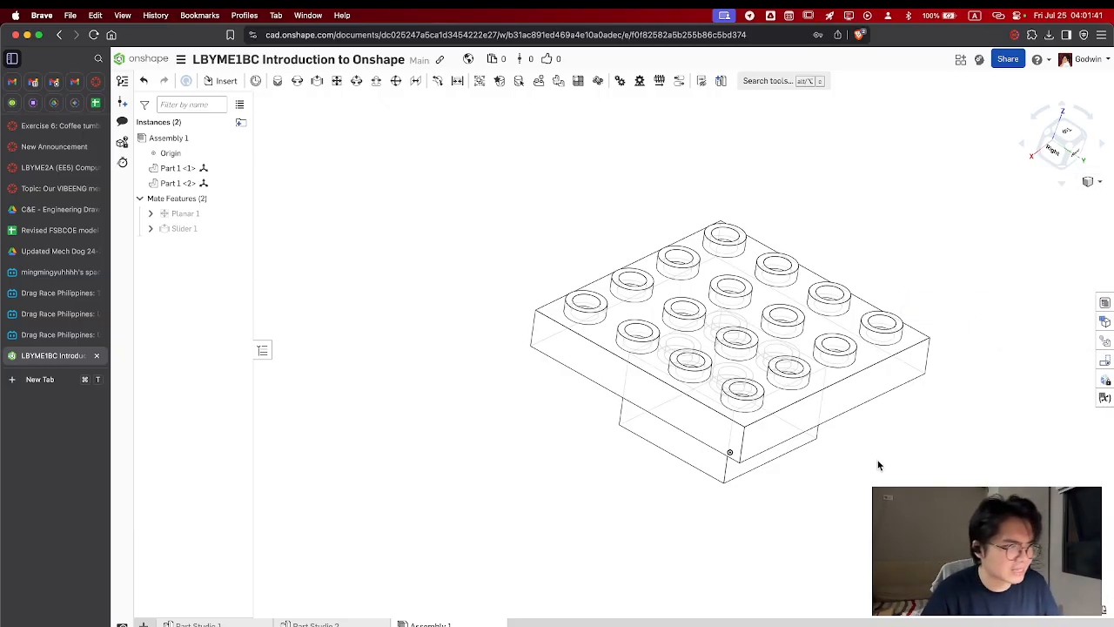
# Examine the hidden edges of the plate and block in the isometric and top views
pyautogui.moveTo(877, 461); pyautogui.dragTo(872, 477, button='right')
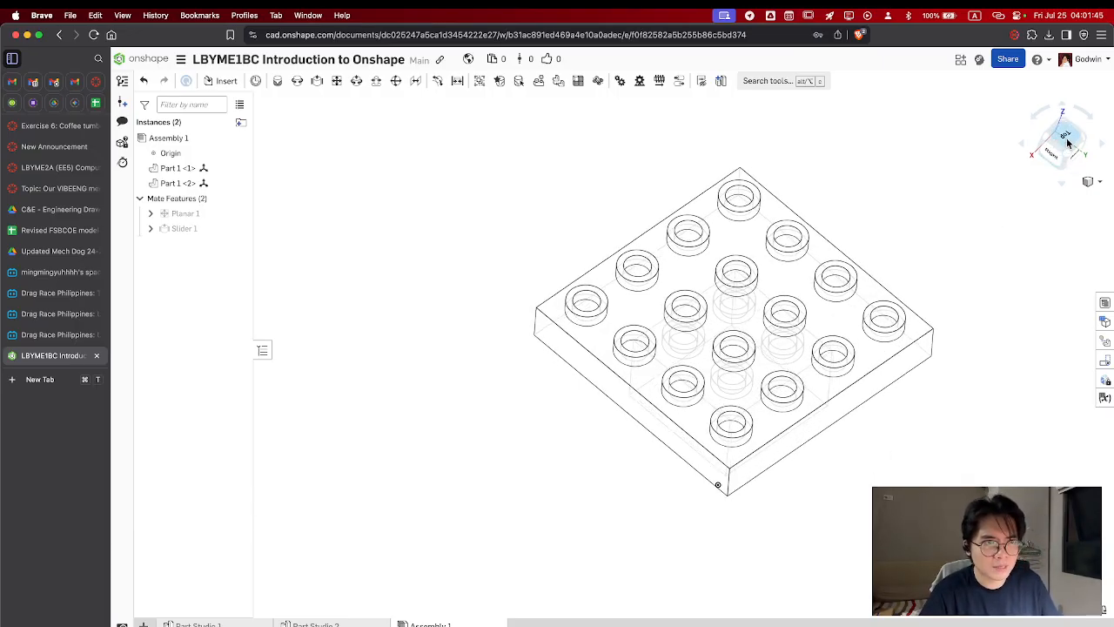
pyautogui.moveTo(1068, 143); pyautogui.dragTo(1066, 161)
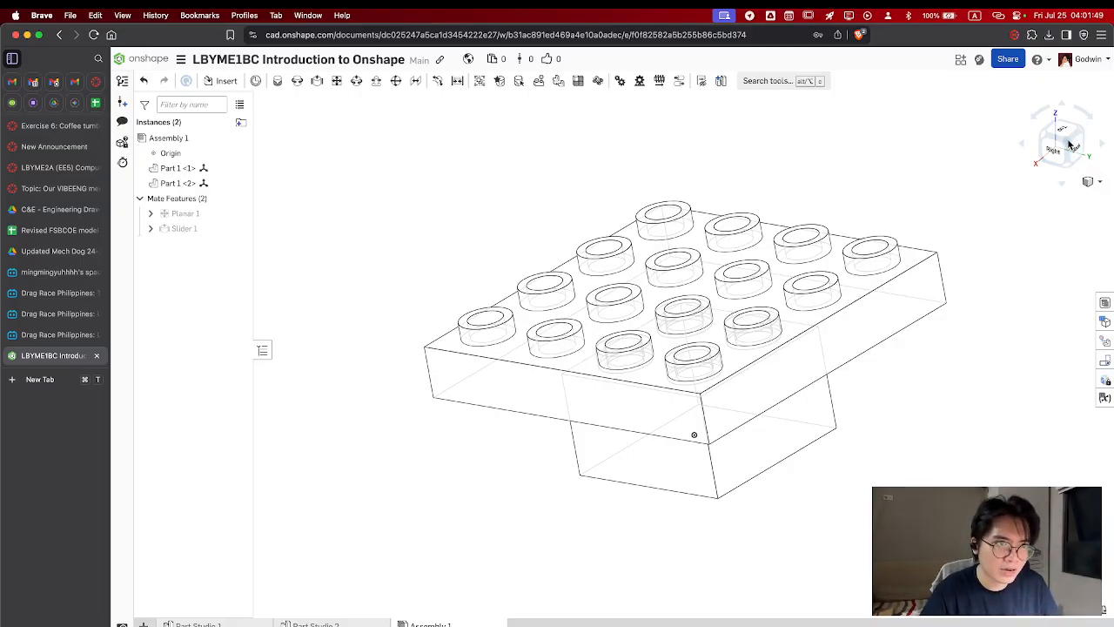
pyautogui.click(1092, 182)
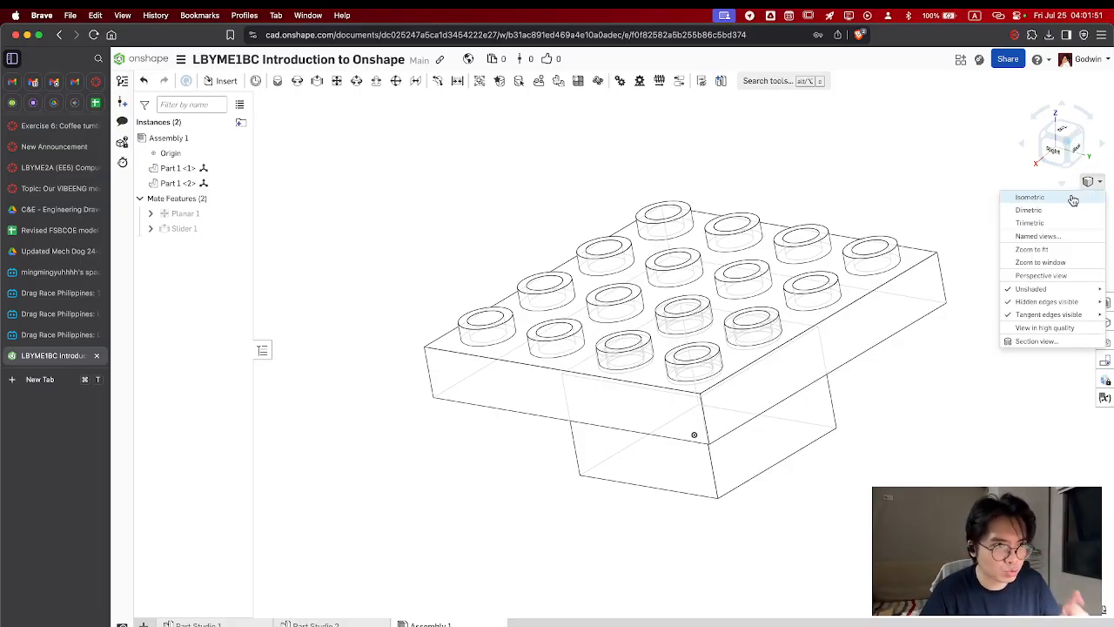
pyautogui.click(1072, 198)
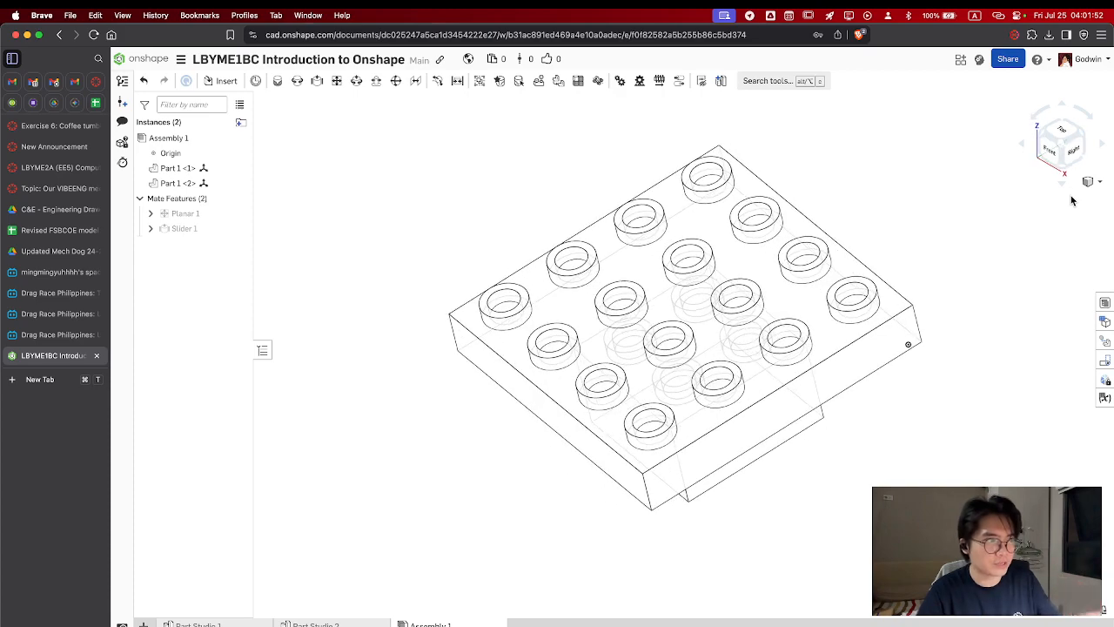
pyautogui.click(1065, 137)
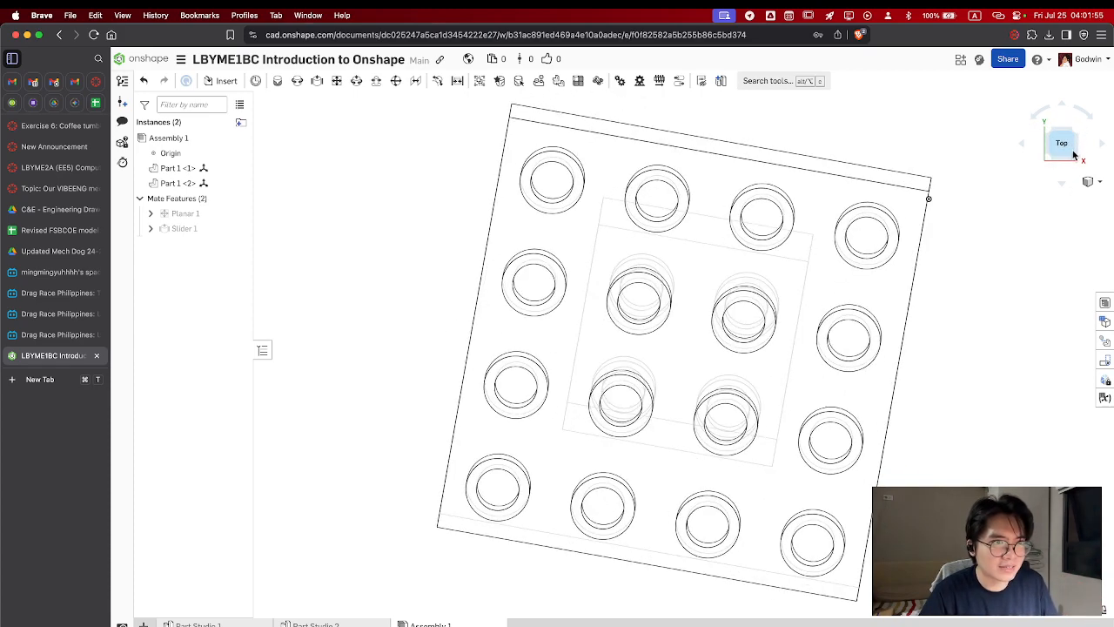
pyautogui.click(1076, 159)
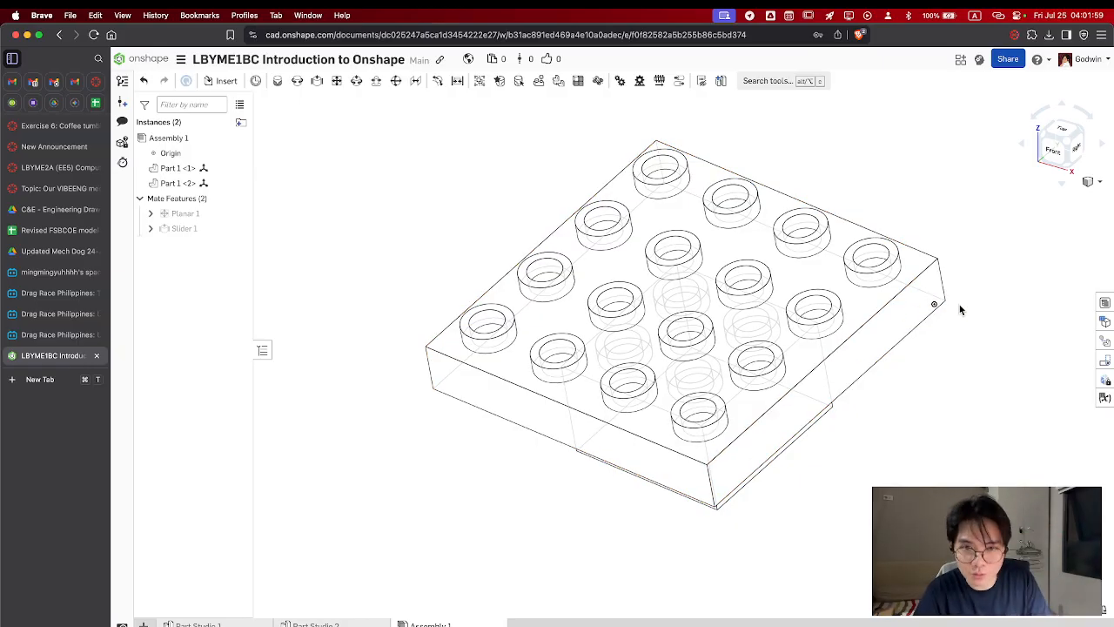
pyautogui.moveTo(960, 305); pyautogui.dragTo(957, 307, button='middle')
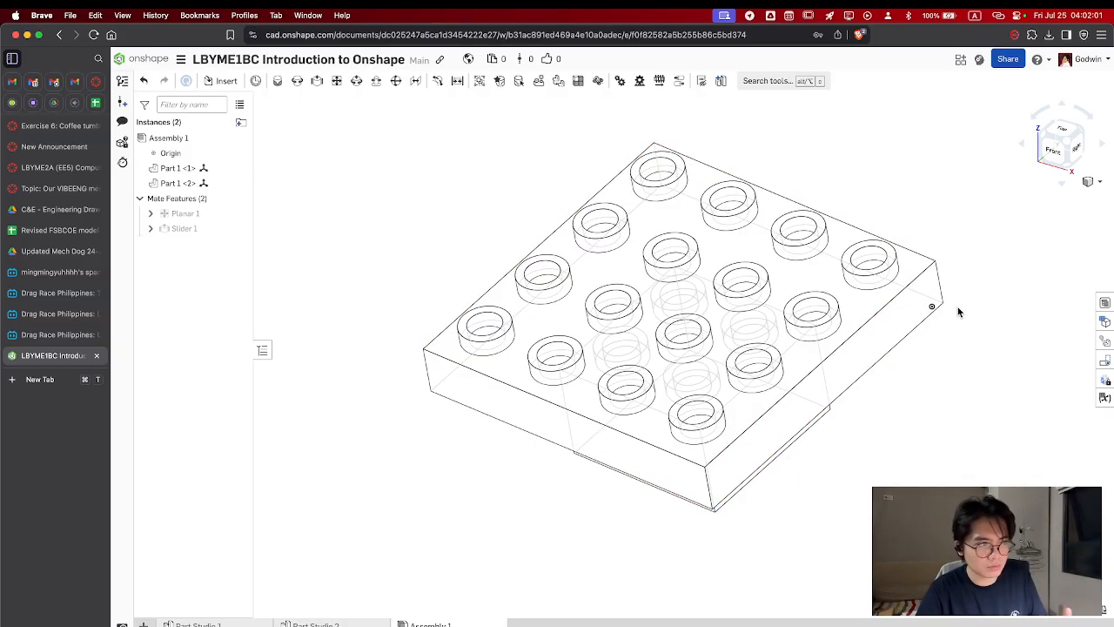
pyautogui.click(1067, 140)
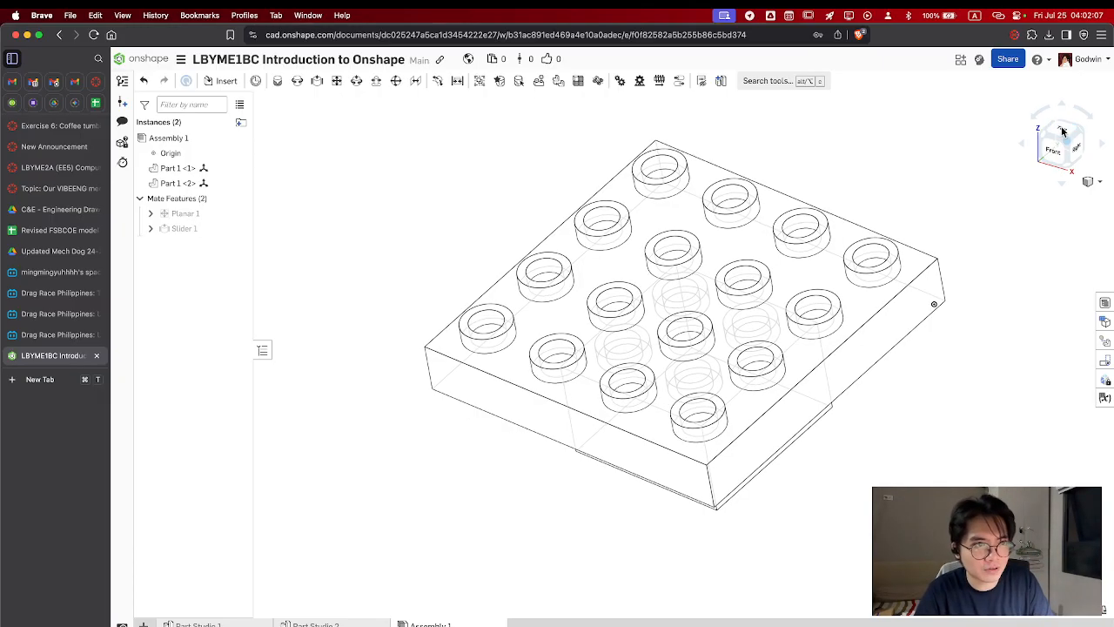
# Compare the assembly's top, front and right views and inspect how the block's studs sit inside the plate
pyautogui.click(1062, 130)
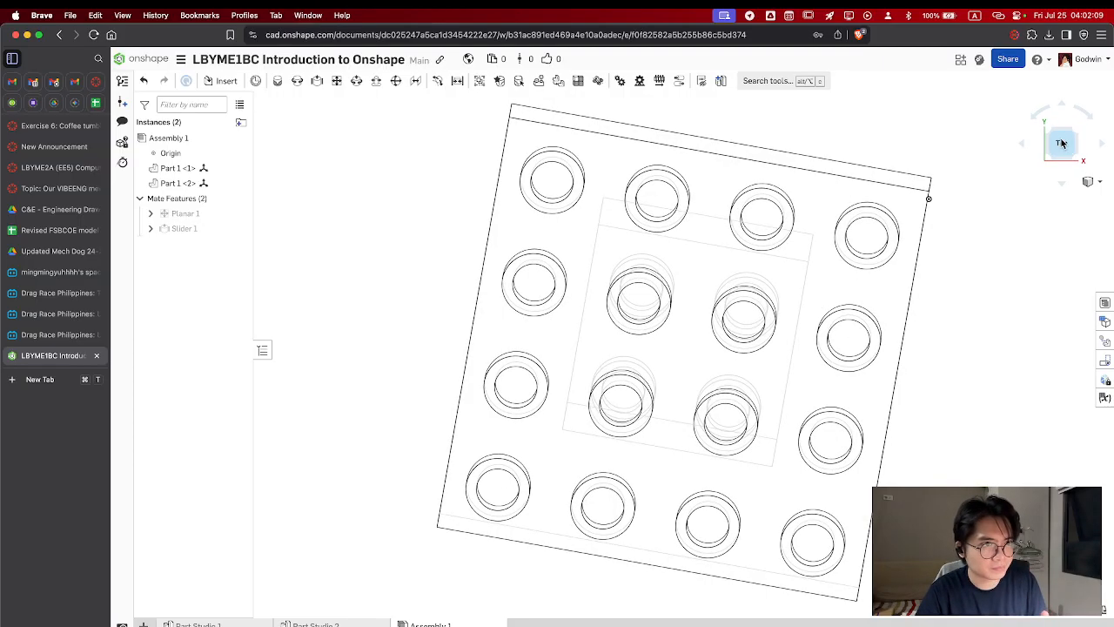
pyautogui.click(1062, 183)
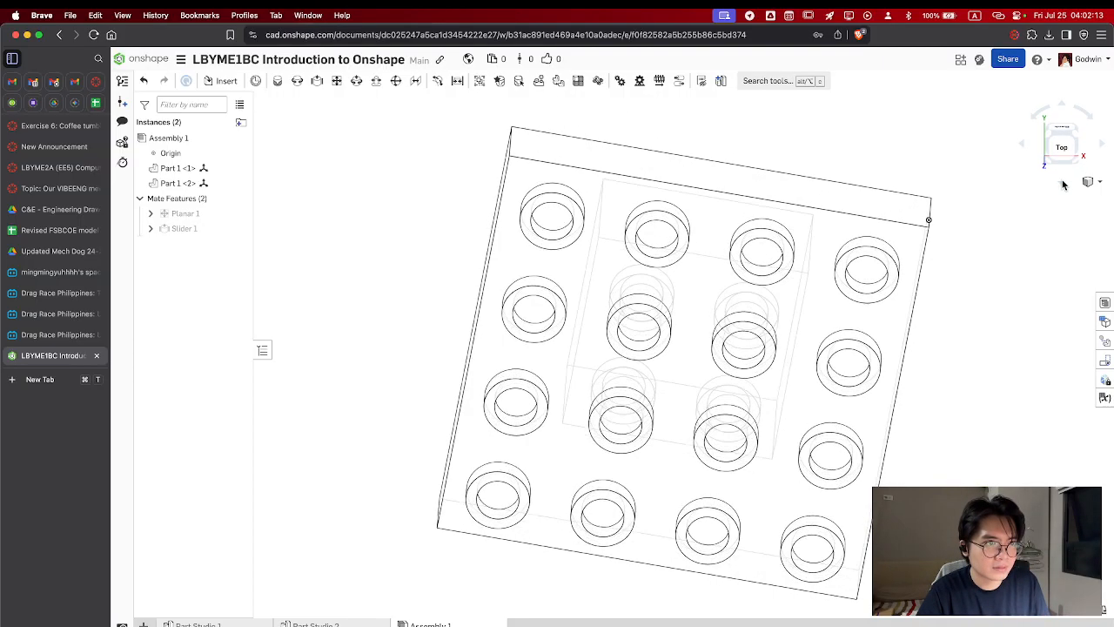
pyautogui.click(1066, 105)
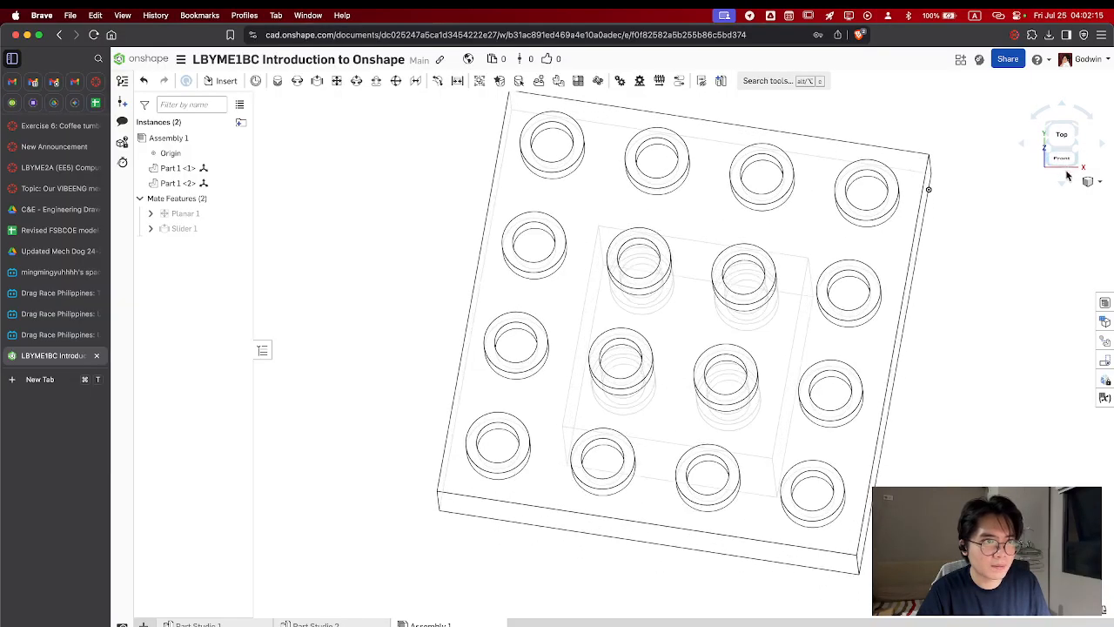
pyautogui.click(1062, 162)
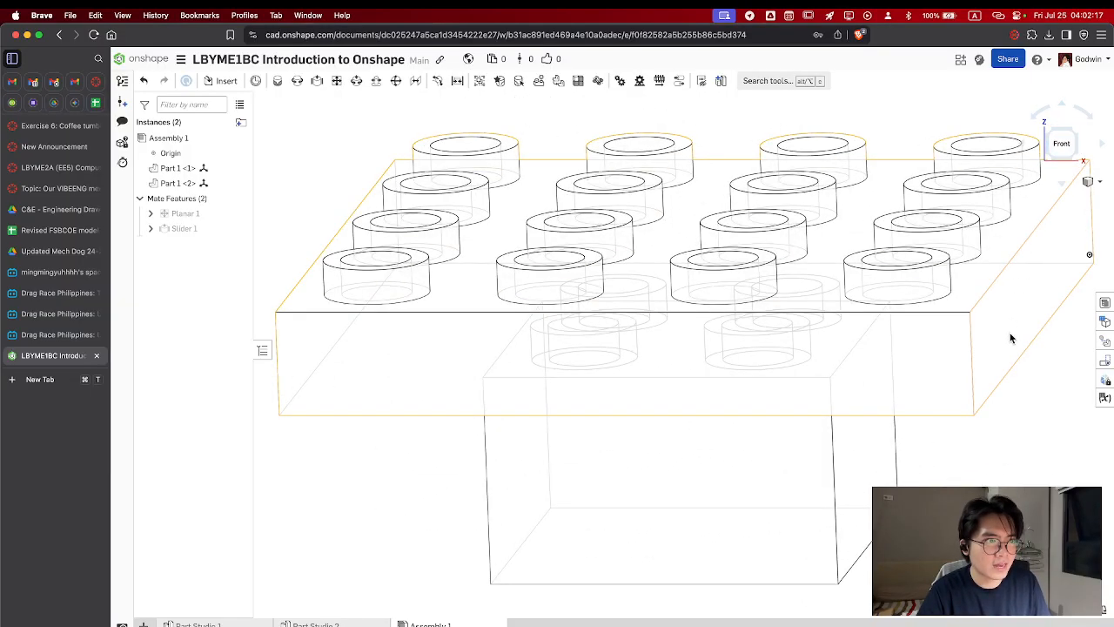
pyautogui.moveTo(1035, 262); pyautogui.dragTo(958, 348, button='right')
pyautogui.click(1072, 145)
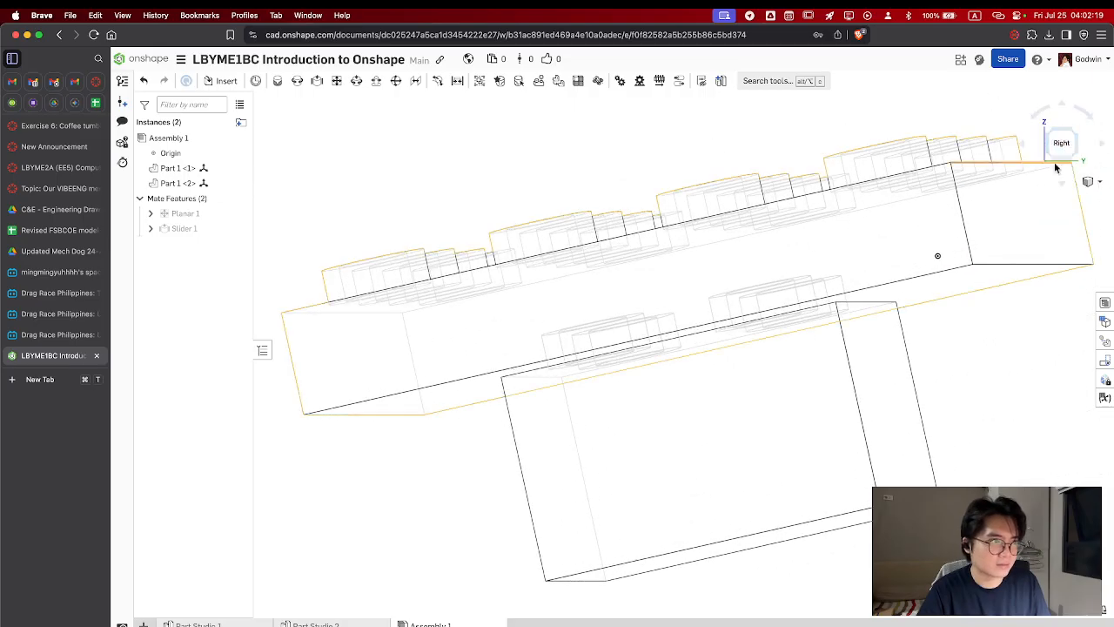
pyautogui.scroll(-3, 975, 277)
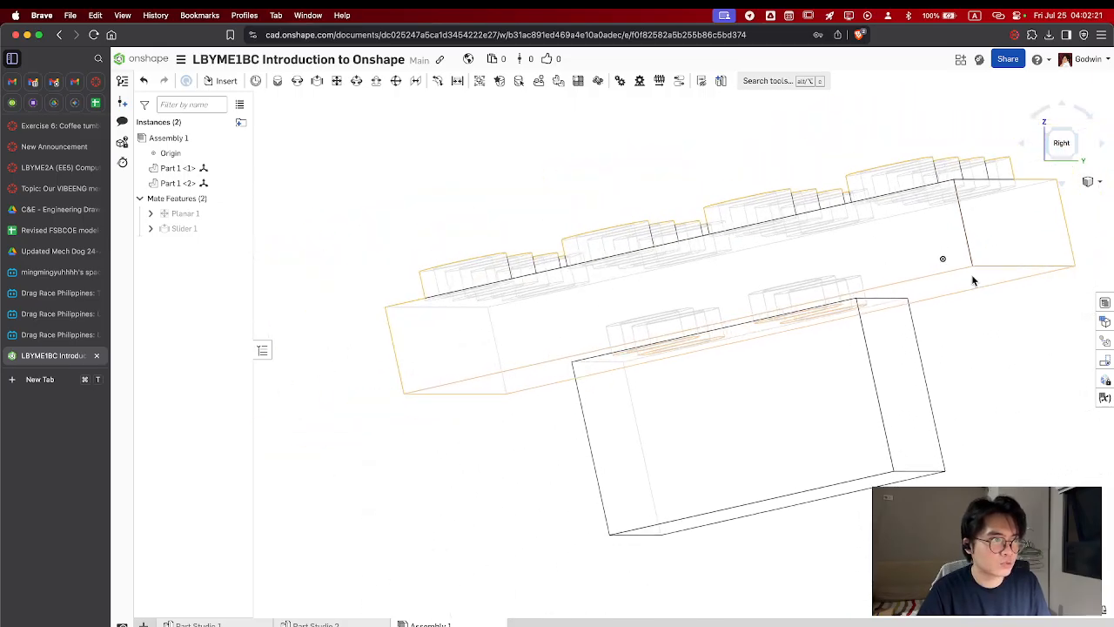
pyautogui.moveTo(803, 250); pyautogui.dragTo(826, 254, button='right')
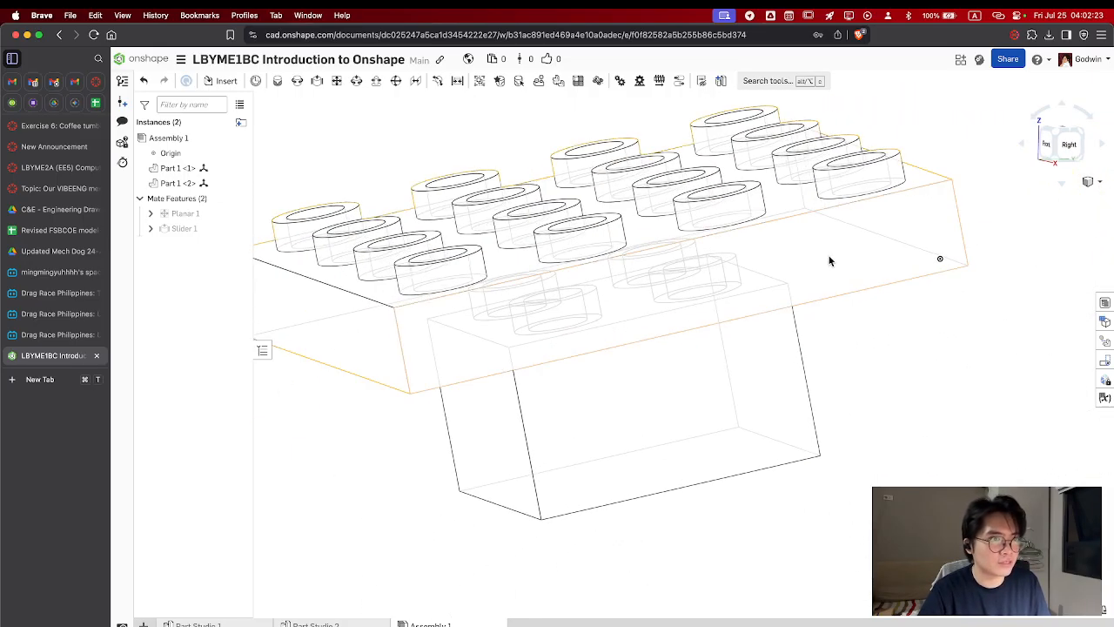
pyautogui.scroll(3, 830, 257)
pyautogui.scroll(-6, 830, 257)
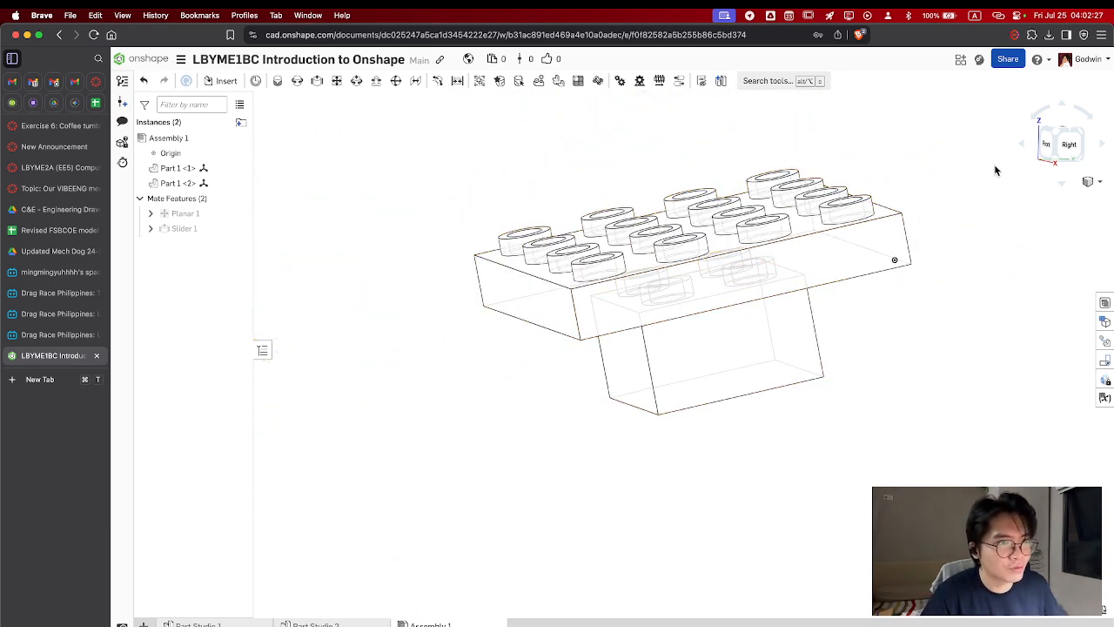
# Review the isometric, top, front and right views again, ending with an angled look at the plate and block
pyautogui.click(1062, 139)
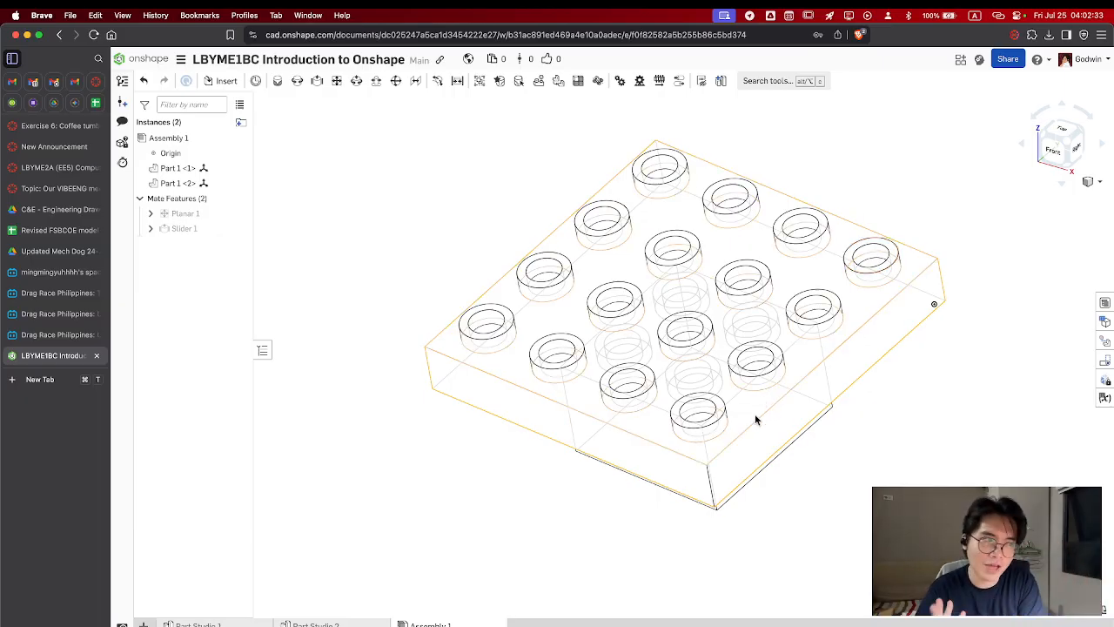
pyautogui.click(1062, 136)
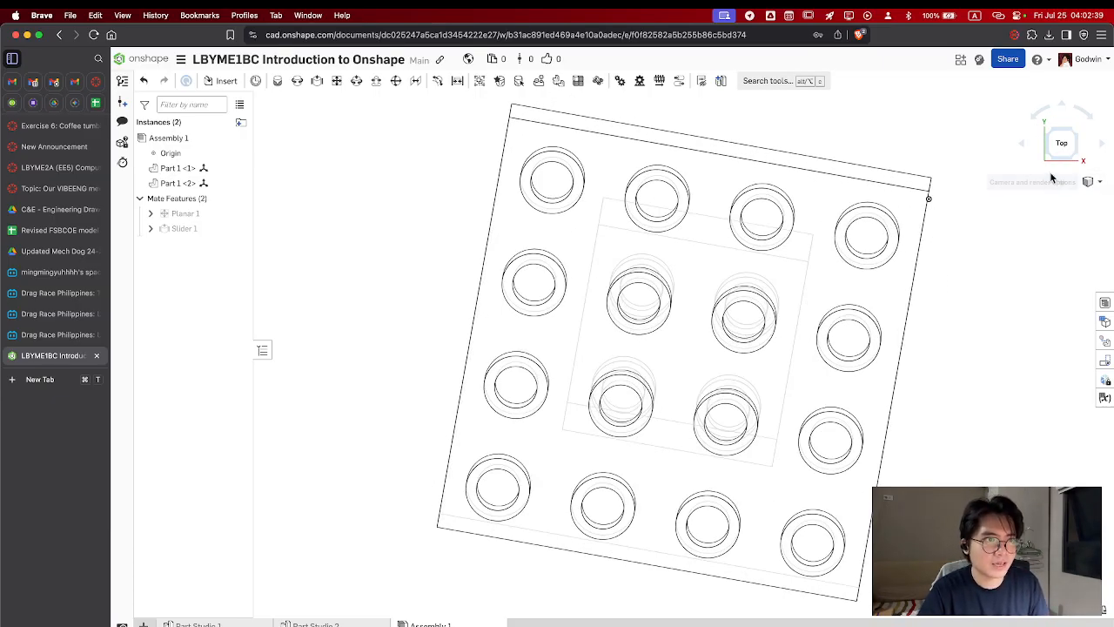
pyautogui.click(1061, 105)
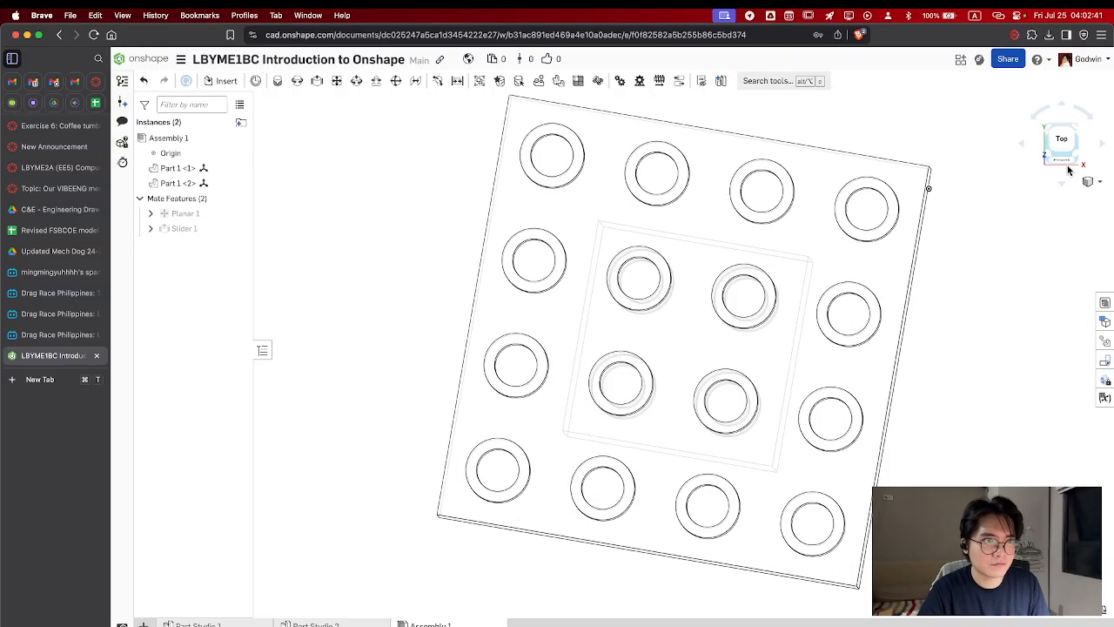
pyautogui.click(1060, 163)
pyautogui.click(1023, 143)
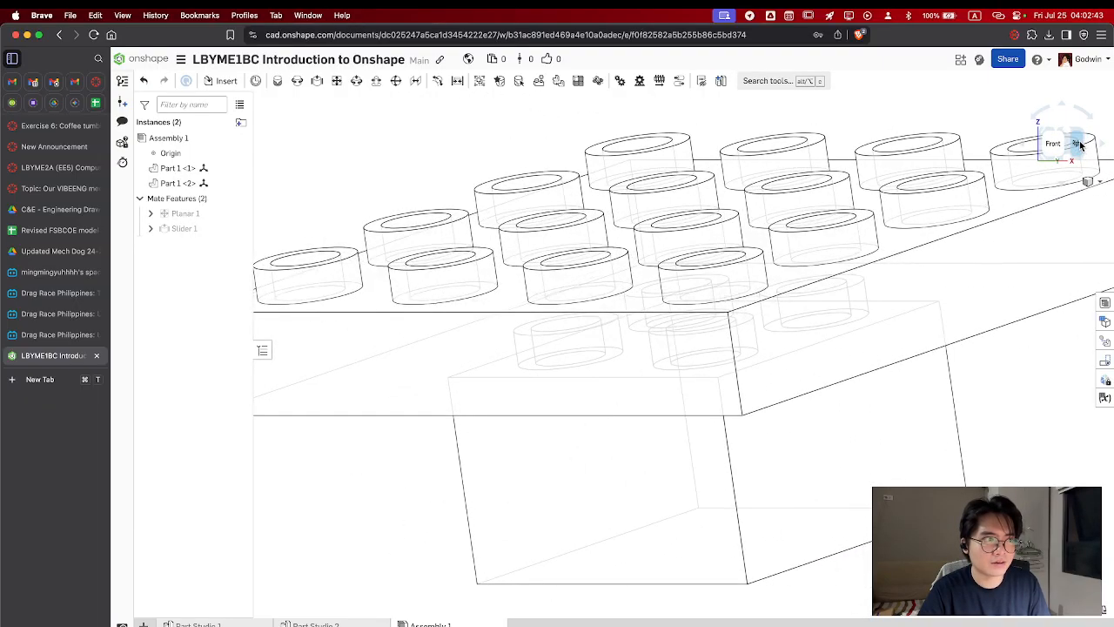
pyautogui.click(1078, 146)
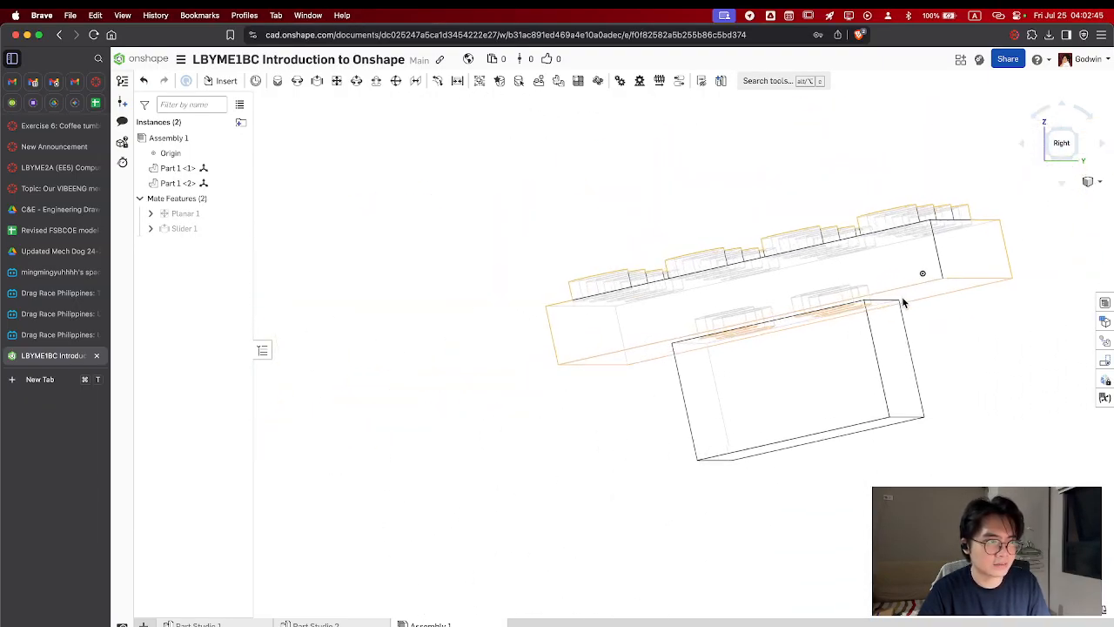
pyautogui.scroll(3, 902, 300)
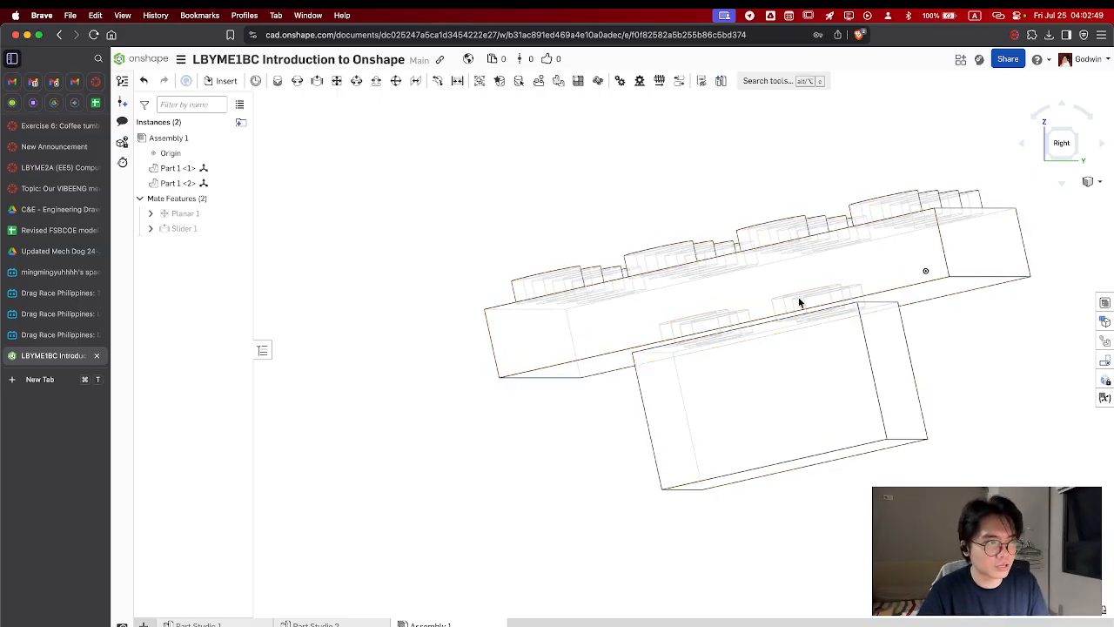
pyautogui.moveTo(798, 301); pyautogui.dragTo(829, 320, button='middle')
pyautogui.moveTo(819, 317); pyautogui.dragTo(734, 298, button='right')
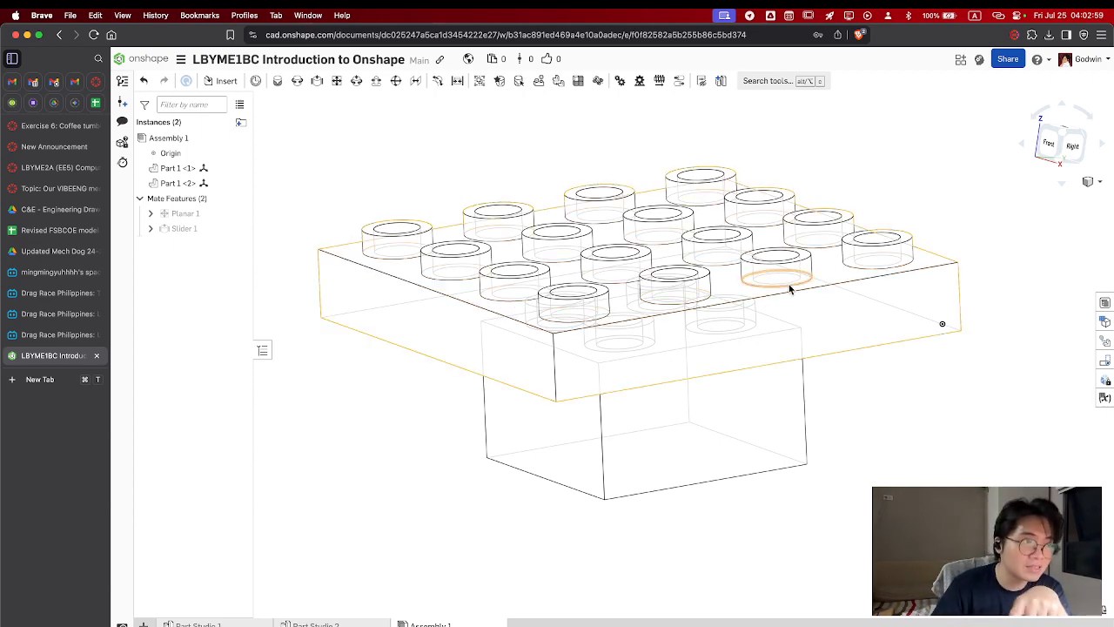
# Examine the hidden edges of the plate's and block's studs up close from the front and from a raised angle
pyautogui.scroll(5, 788, 284)
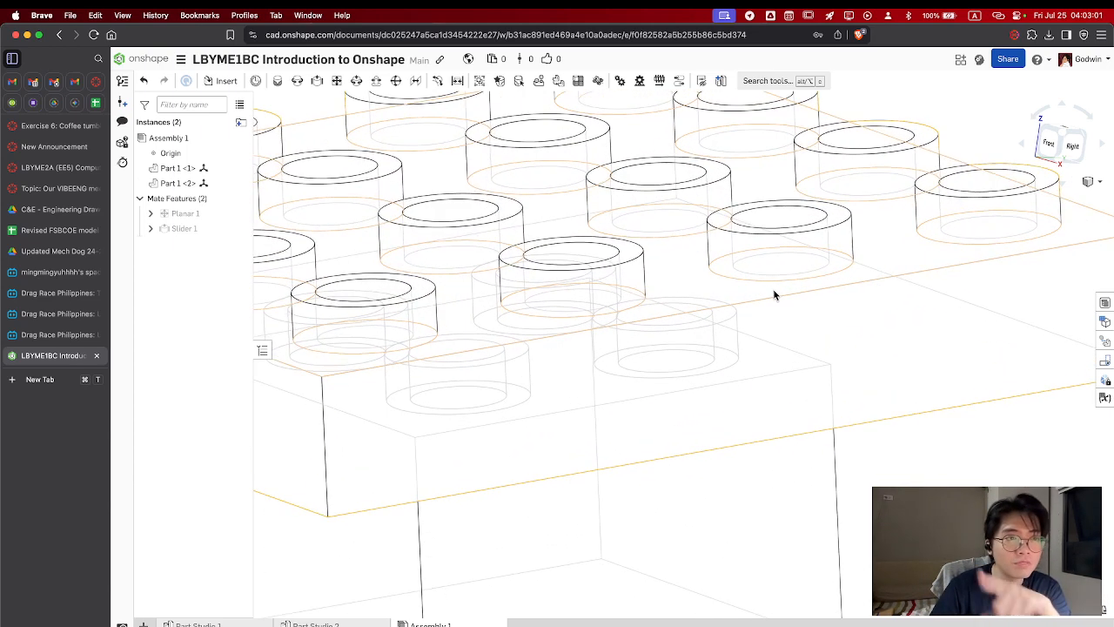
pyautogui.click(1050, 142)
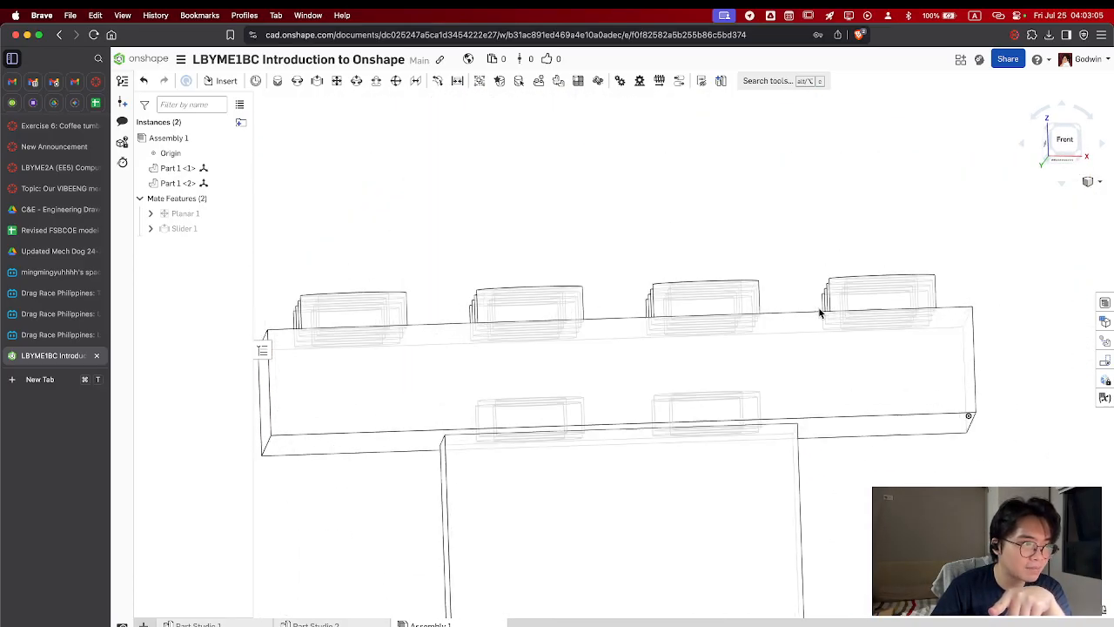
pyautogui.scroll(3, 811, 315)
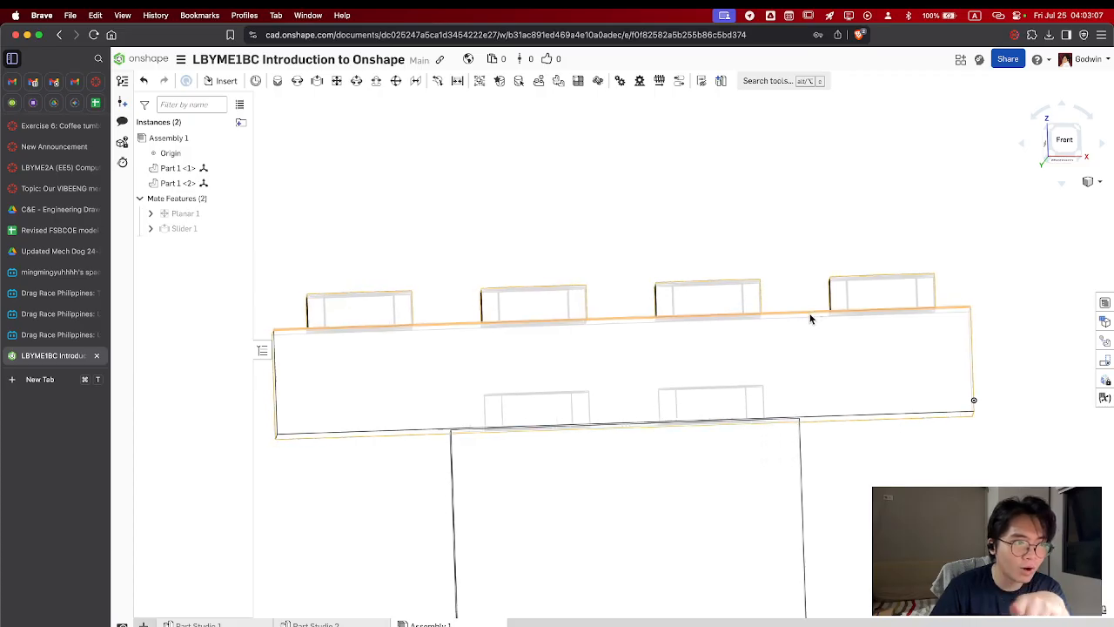
pyautogui.scroll(2, 809, 319)
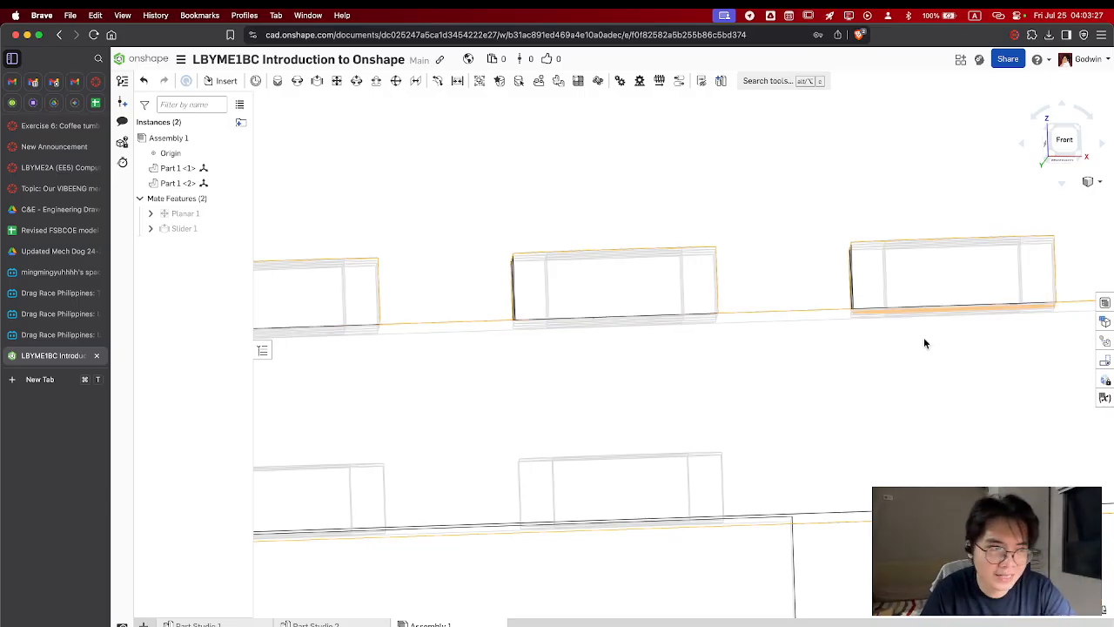
pyautogui.scroll(-5, 800, 392)
pyautogui.moveTo(803, 394); pyautogui.dragTo(810, 291, button='right')
pyautogui.click(694, 454)
pyautogui.moveTo(693, 449)
pyautogui.mouseDown()
pyautogui.moveTo(693, 414)
pyautogui.moveTo(717, 449)
pyautogui.moveTo(699, 457)
pyautogui.moveTo(691, 442)
pyautogui.mouseUp()
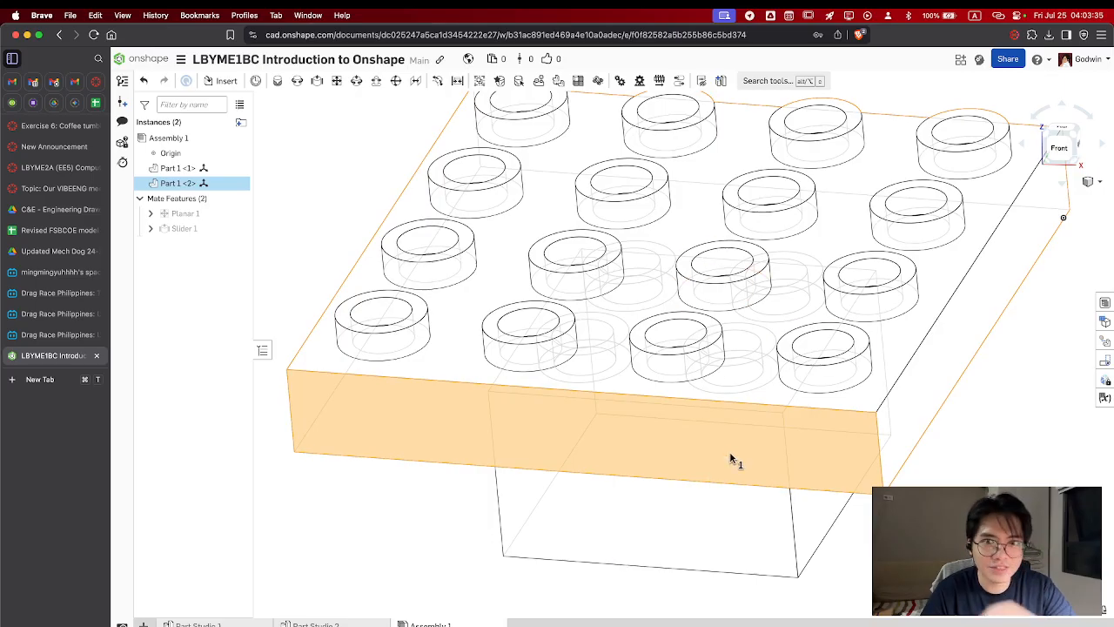
pyautogui.scroll(-5, 729, 450)
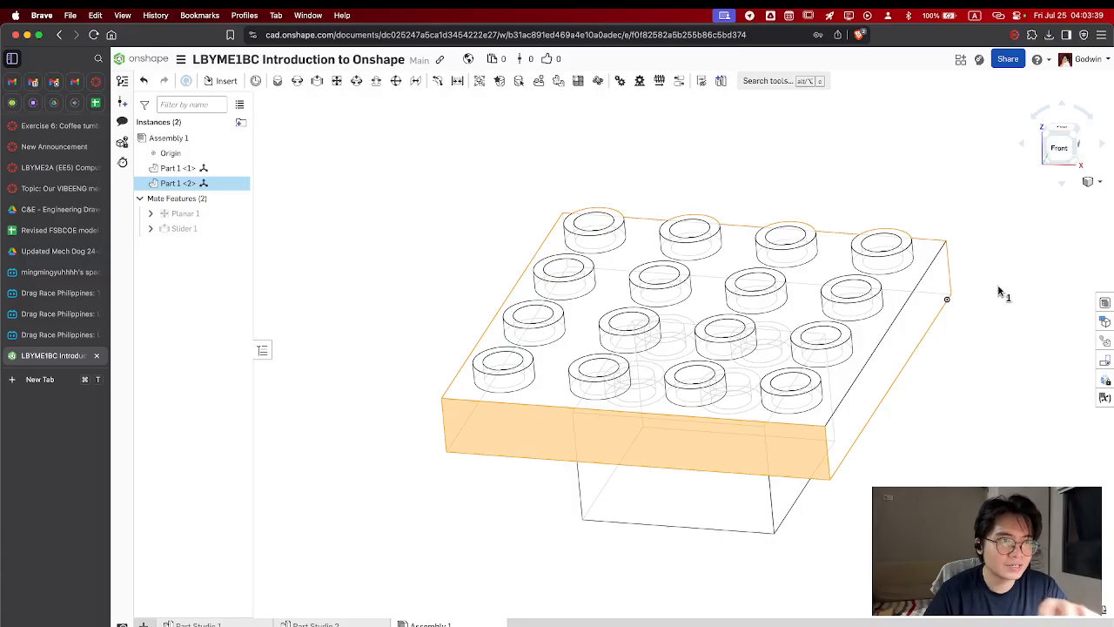
# Compare the isometric and front views of the plate and block, ending in the isometric view with the face selection cleared
pyautogui.click(1067, 137)
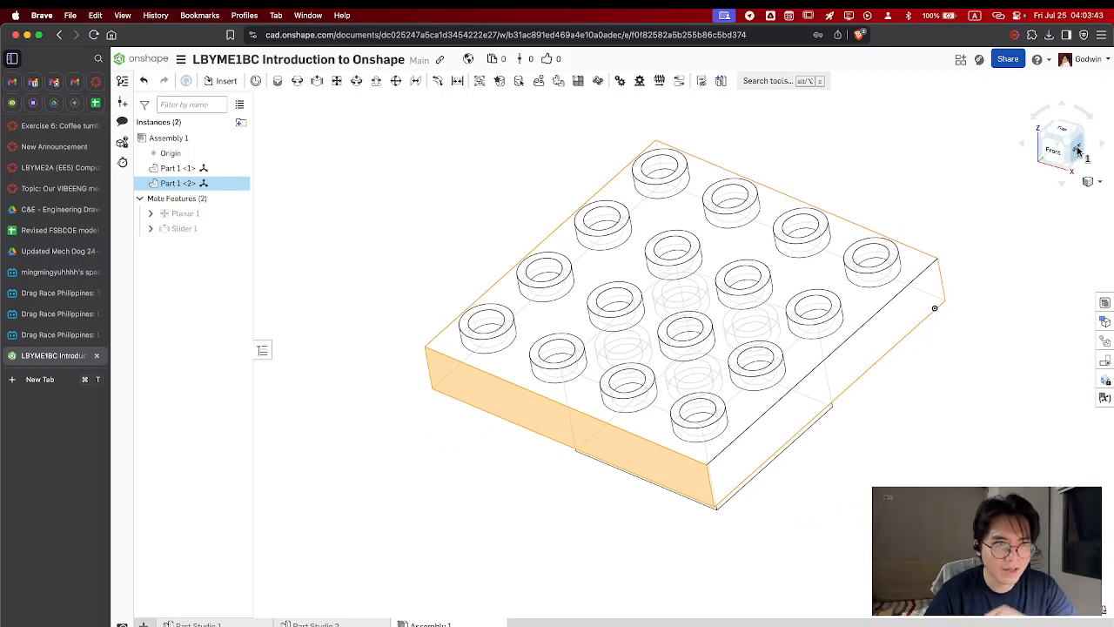
pyautogui.moveTo(656, 446); pyautogui.dragTo(693, 421, button='middle')
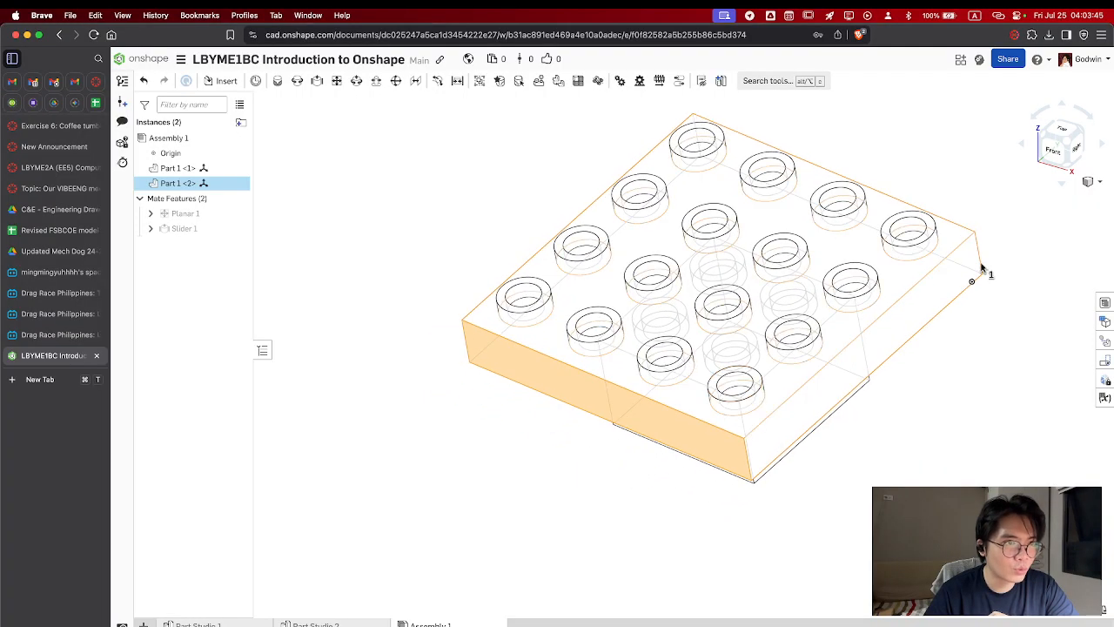
pyautogui.click(1062, 157)
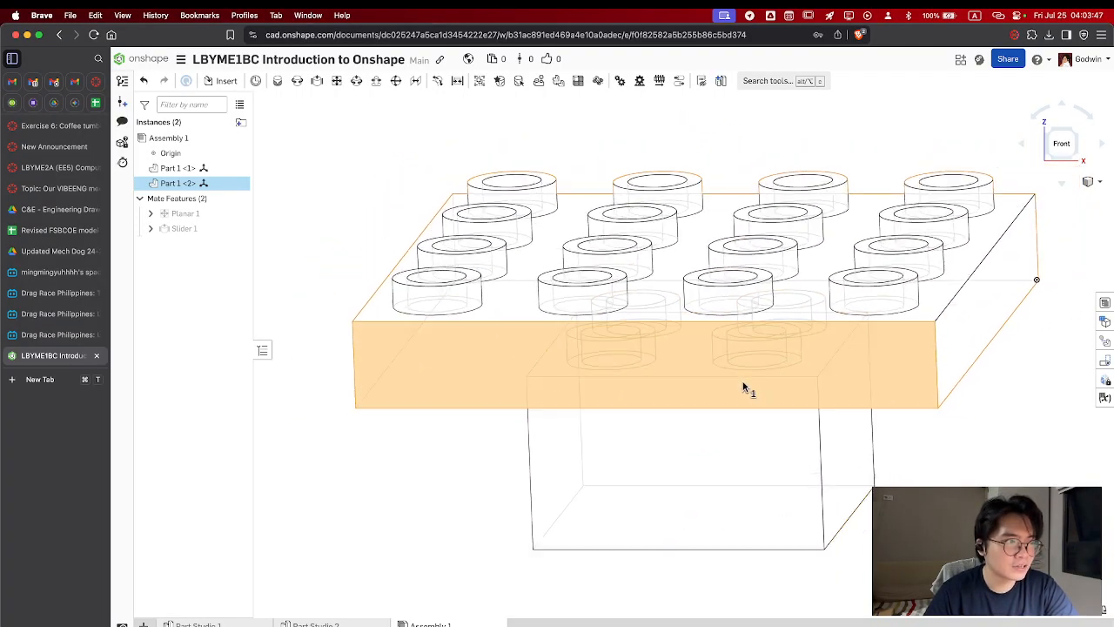
pyautogui.scroll(5, 744, 387)
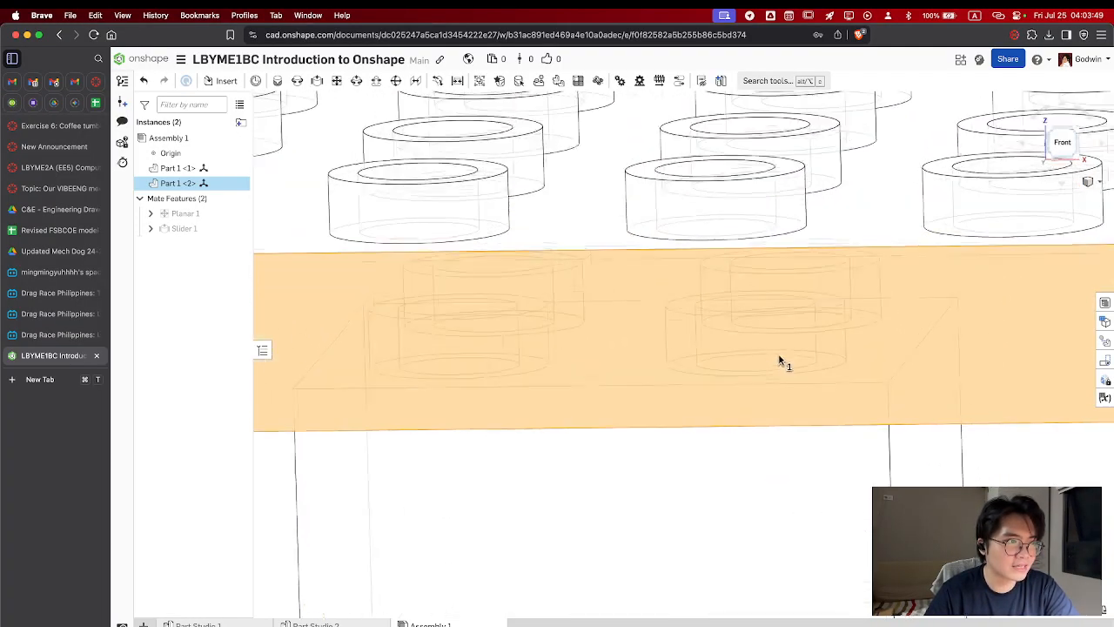
pyautogui.moveTo(781, 355); pyautogui.dragTo(779, 279, button='right')
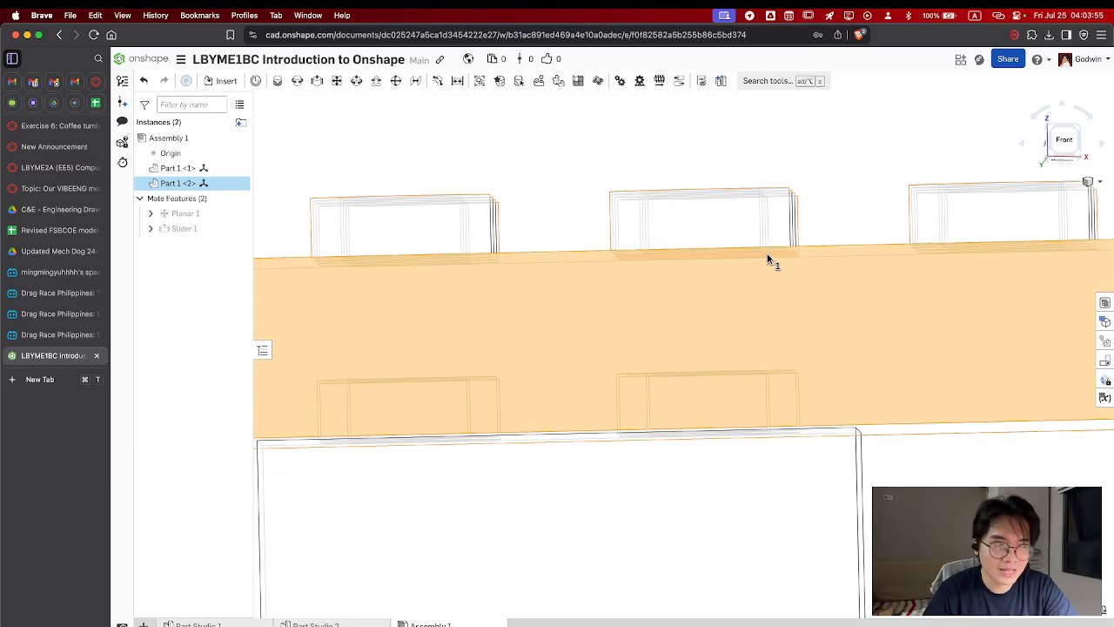
pyautogui.click(1072, 142)
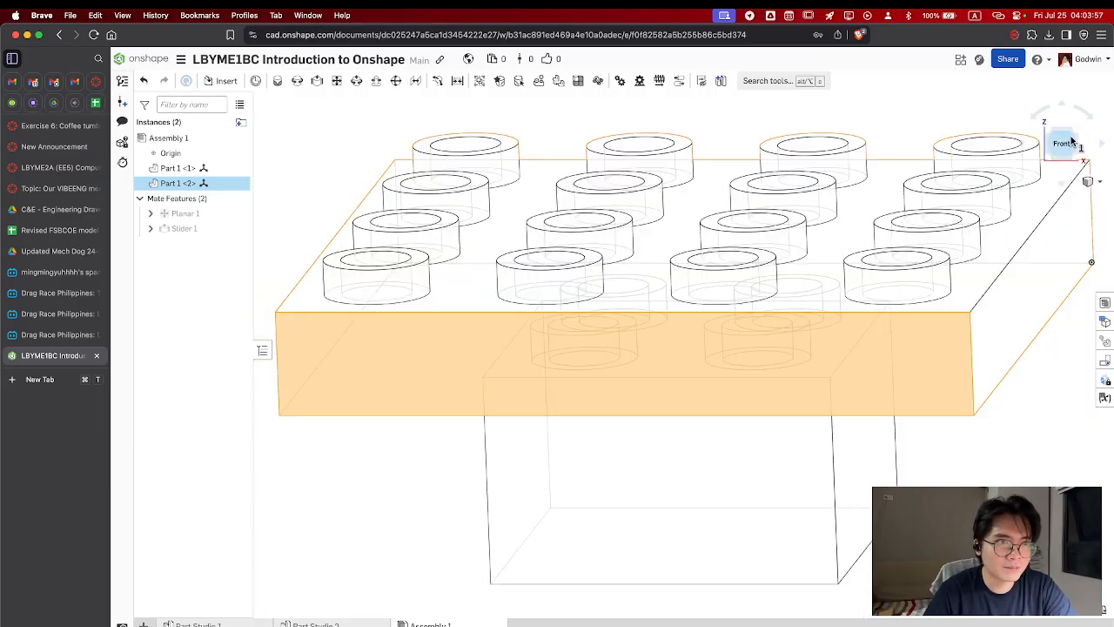
pyautogui.click(1076, 141)
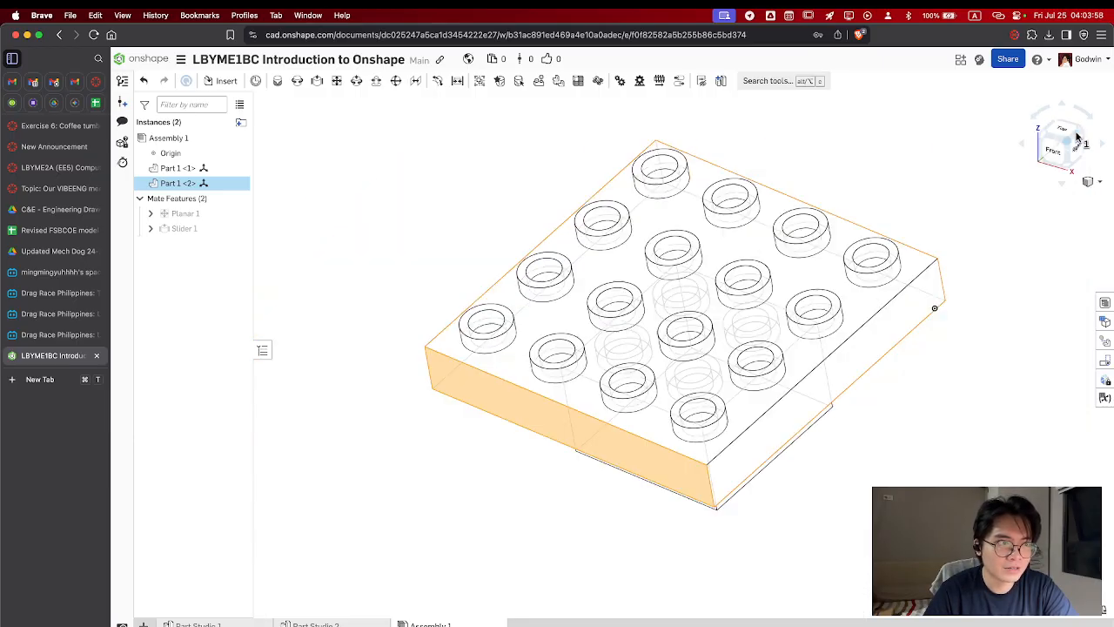
pyautogui.click(894, 437)
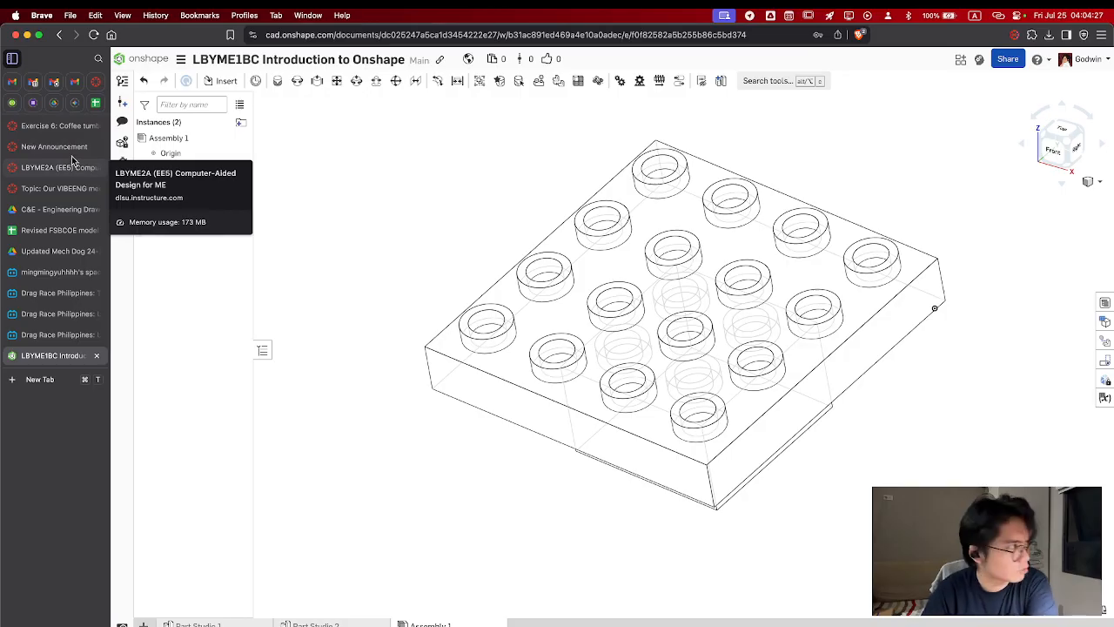
# Switch to the Exercise 6: Coffee tumbler assignment in Canvas, edit it and set its due time to 10:00 PM
pyautogui.click(53, 125)
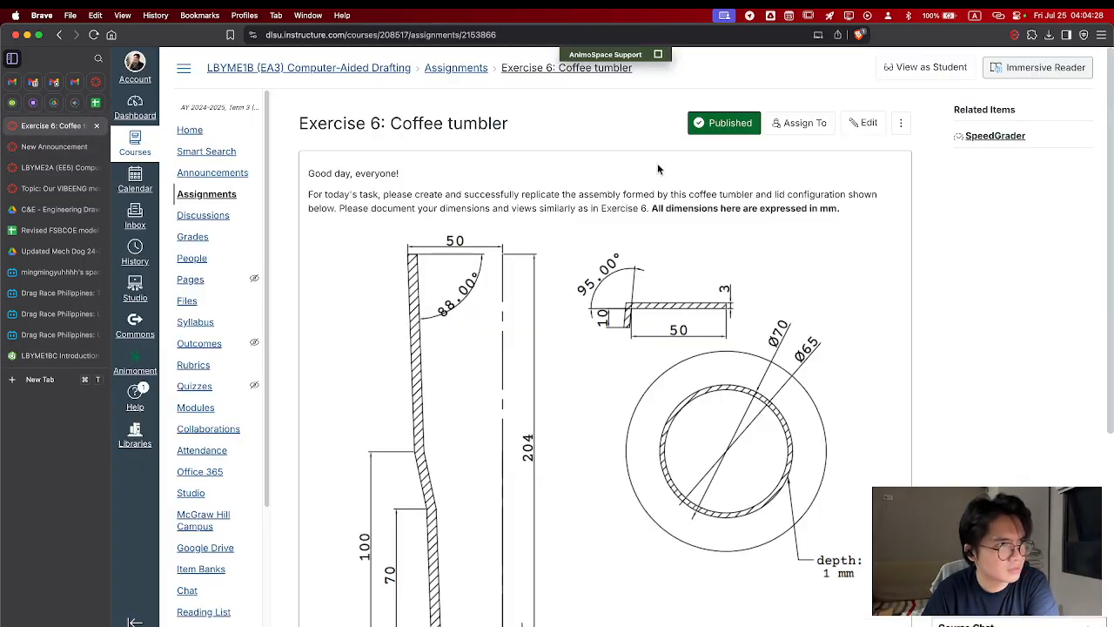
pyautogui.click(861, 125)
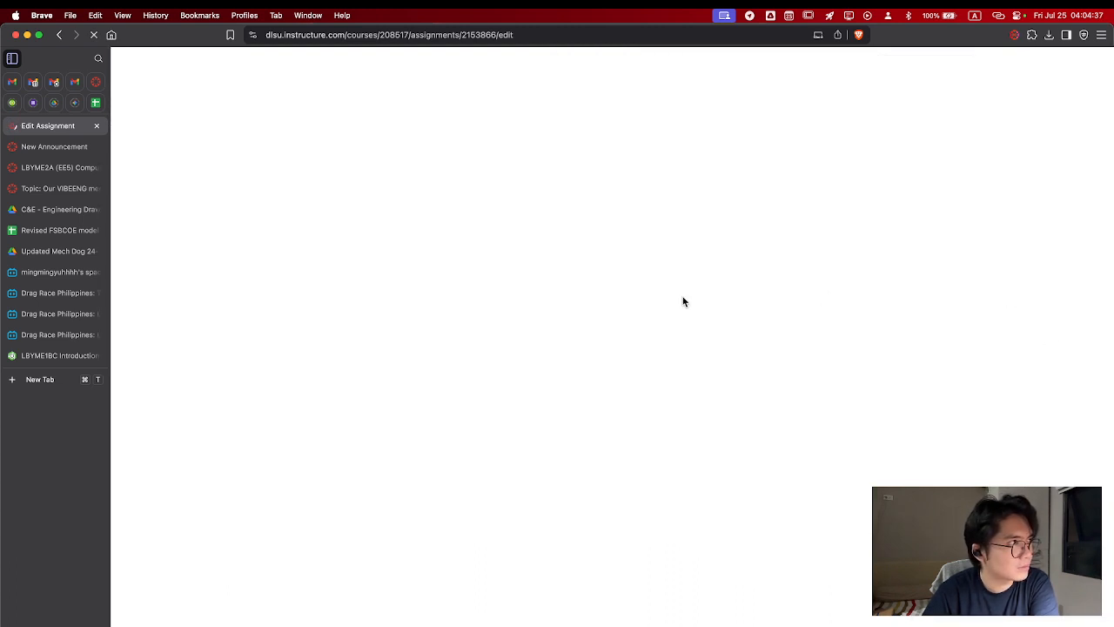
pyautogui.scroll(-15, 702, 354)
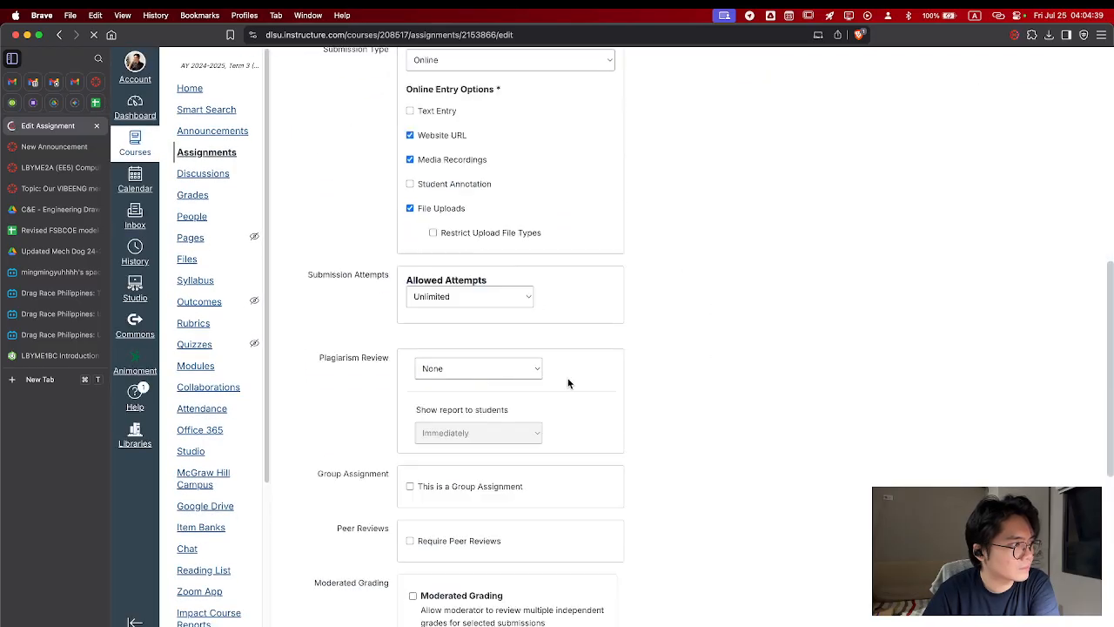
pyautogui.click(535, 396)
pyautogui.scroll(-10, 546, 487)
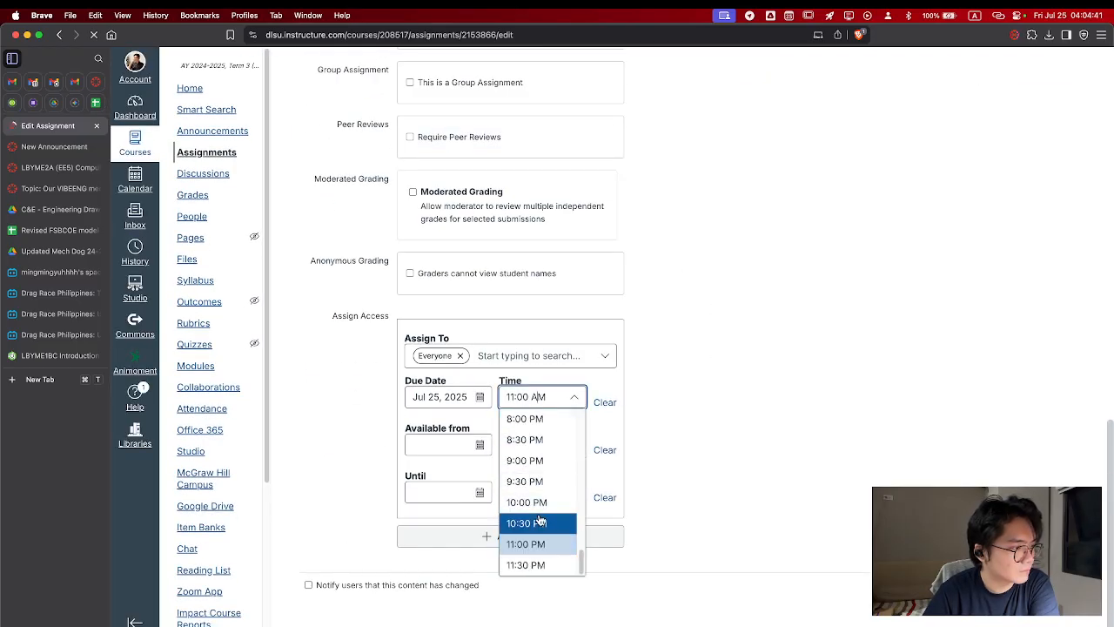
pyautogui.click(545, 510)
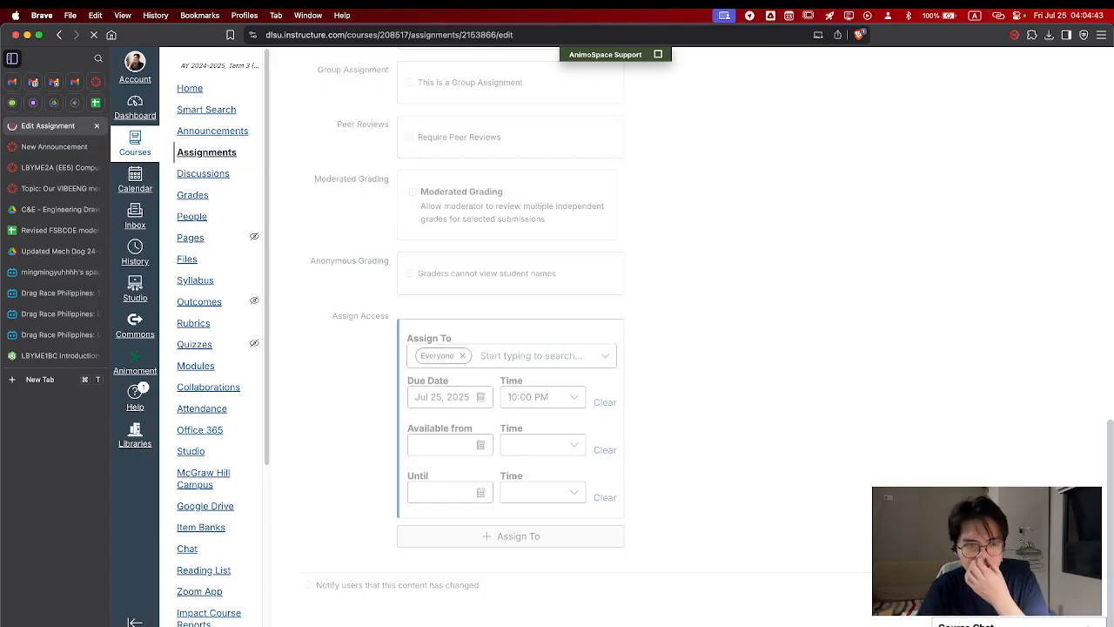